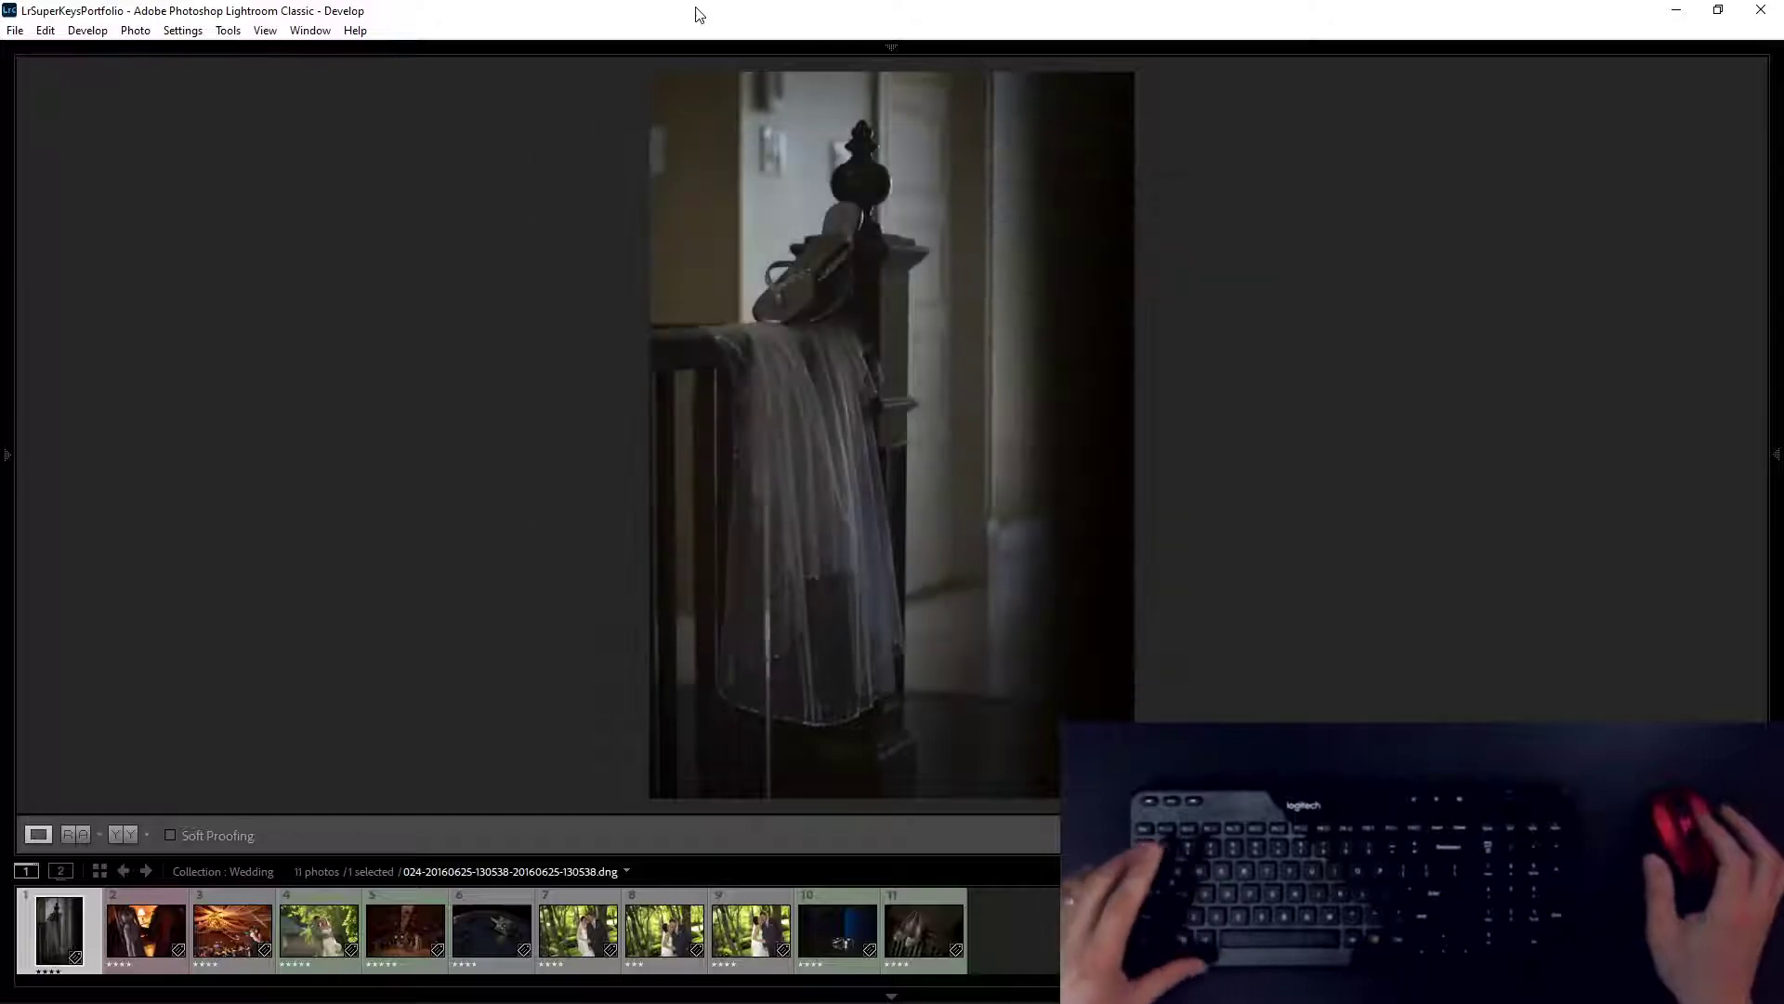
Step: Toggle the Super Menu on and off over the open photo
key(grave)
key(grave)
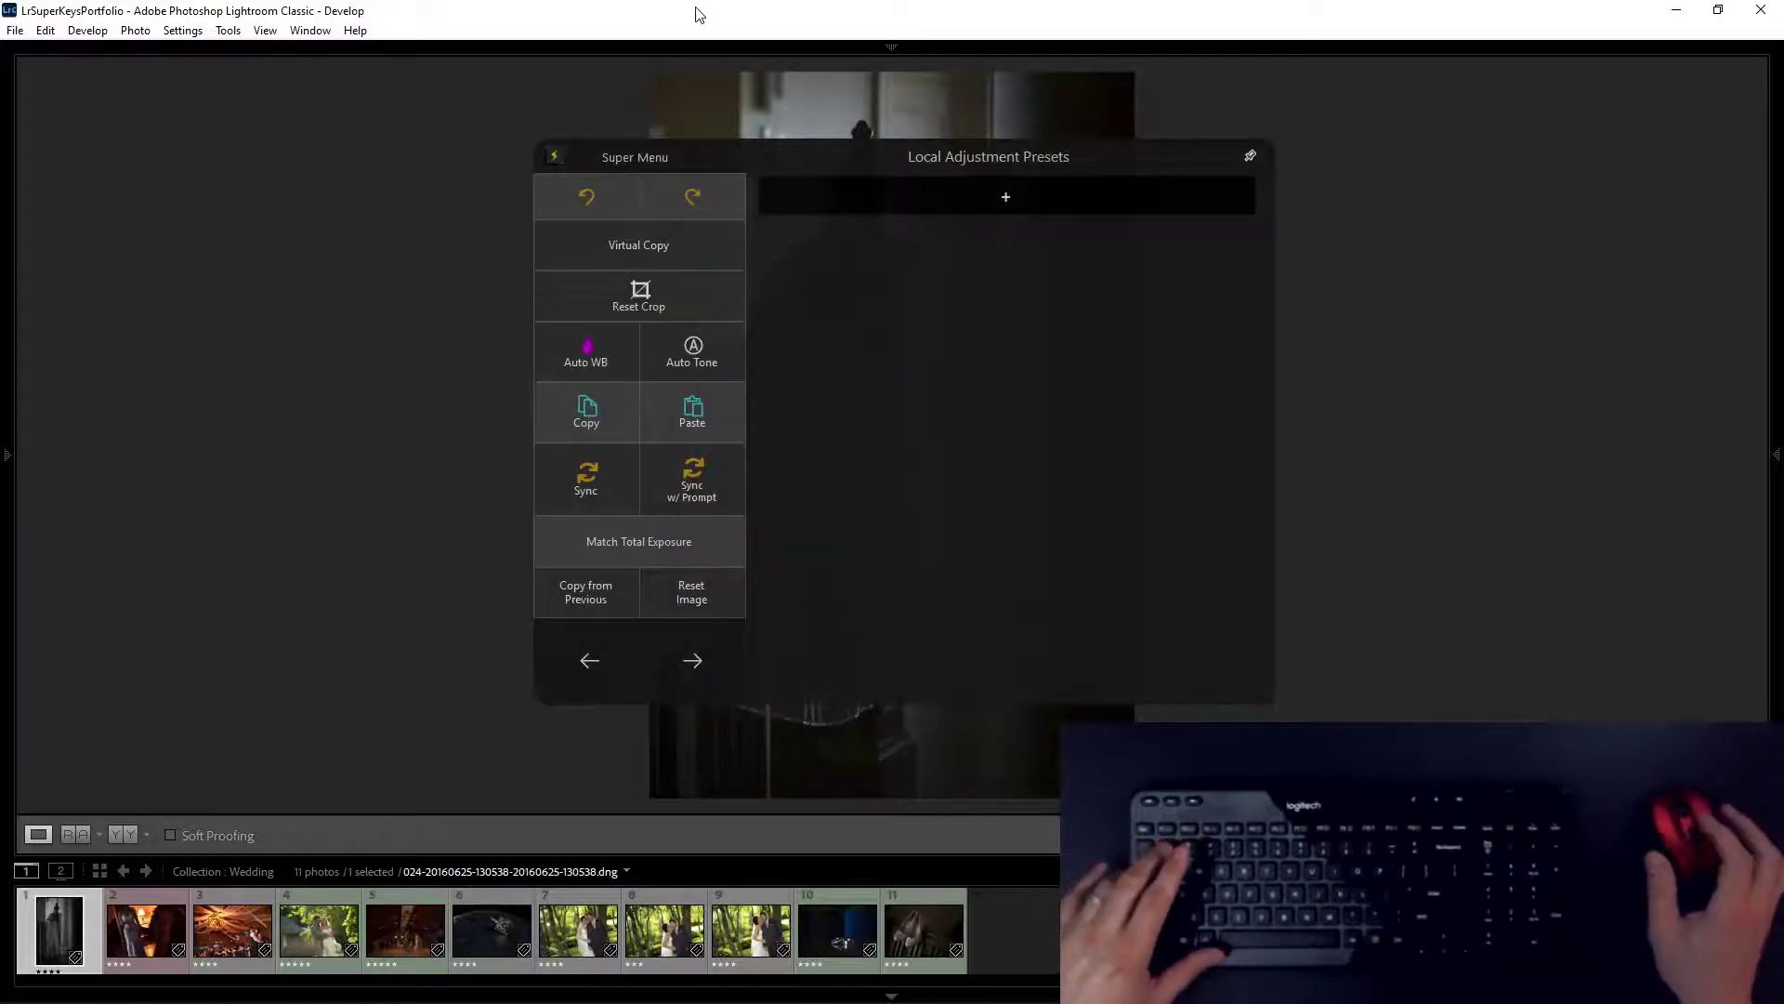
key(grave)
key(grave)
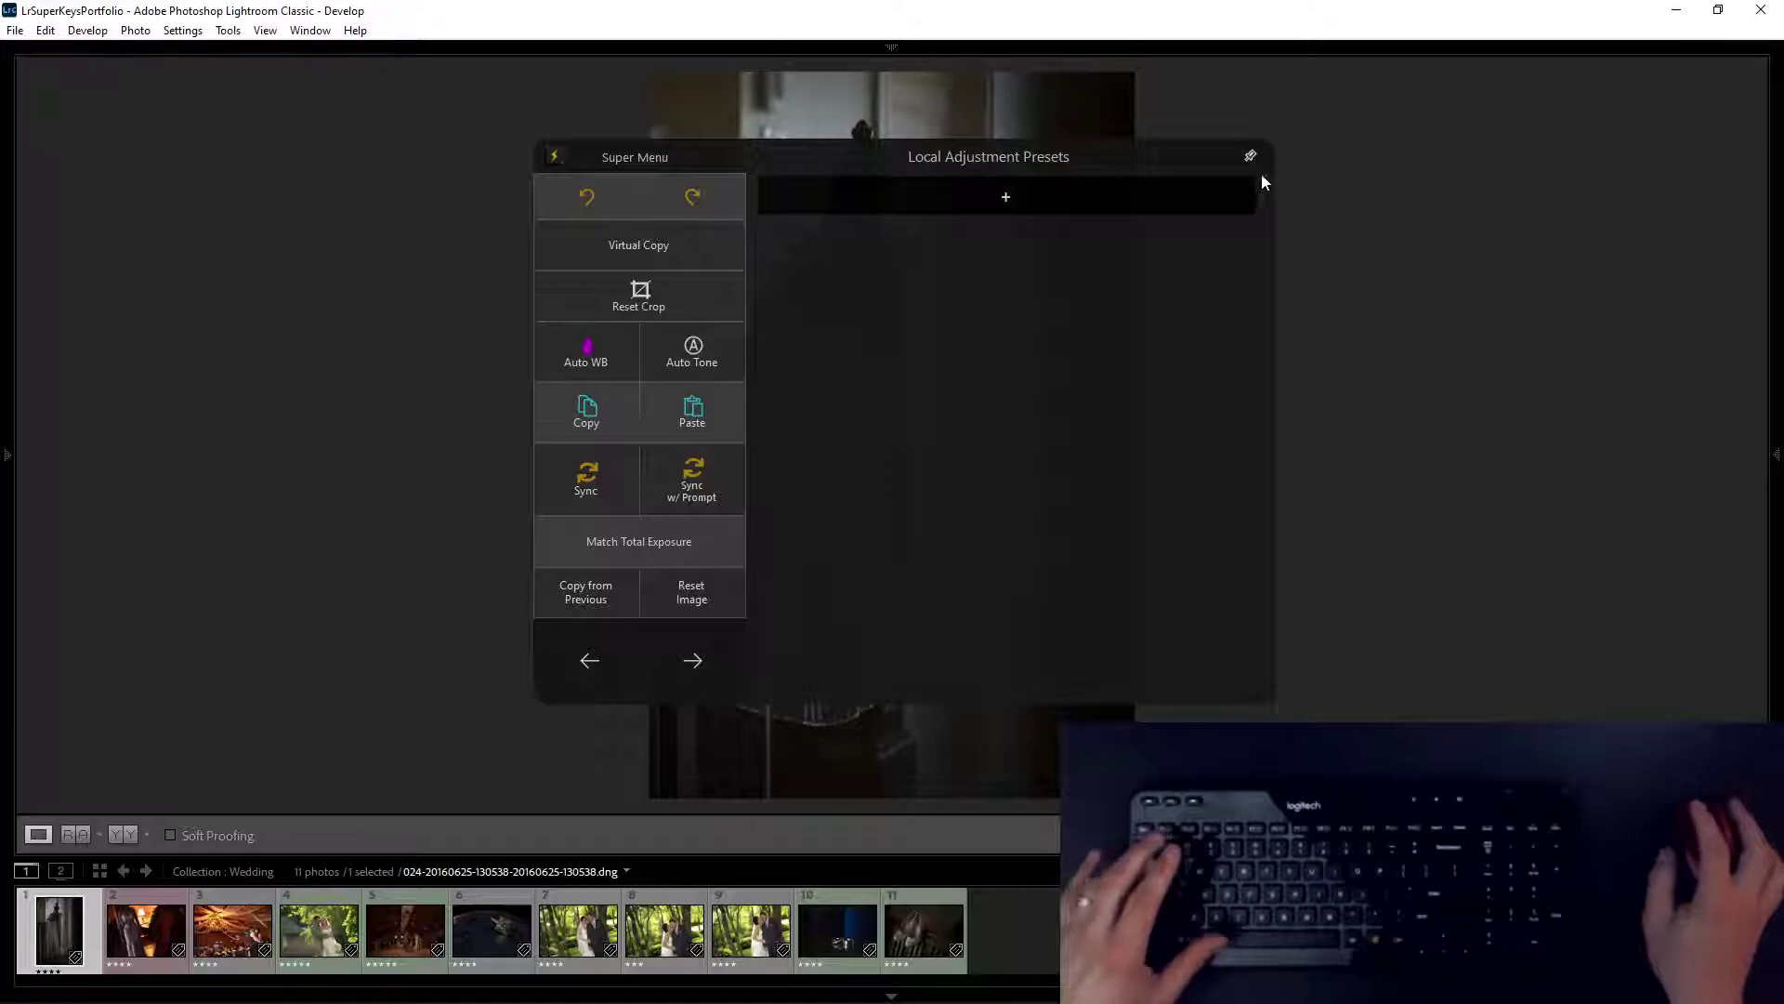
Step: Turn auto-hide on for the Super Menu and bring up the LrSuperKeys settings window
mouse_move(1486, 1001)
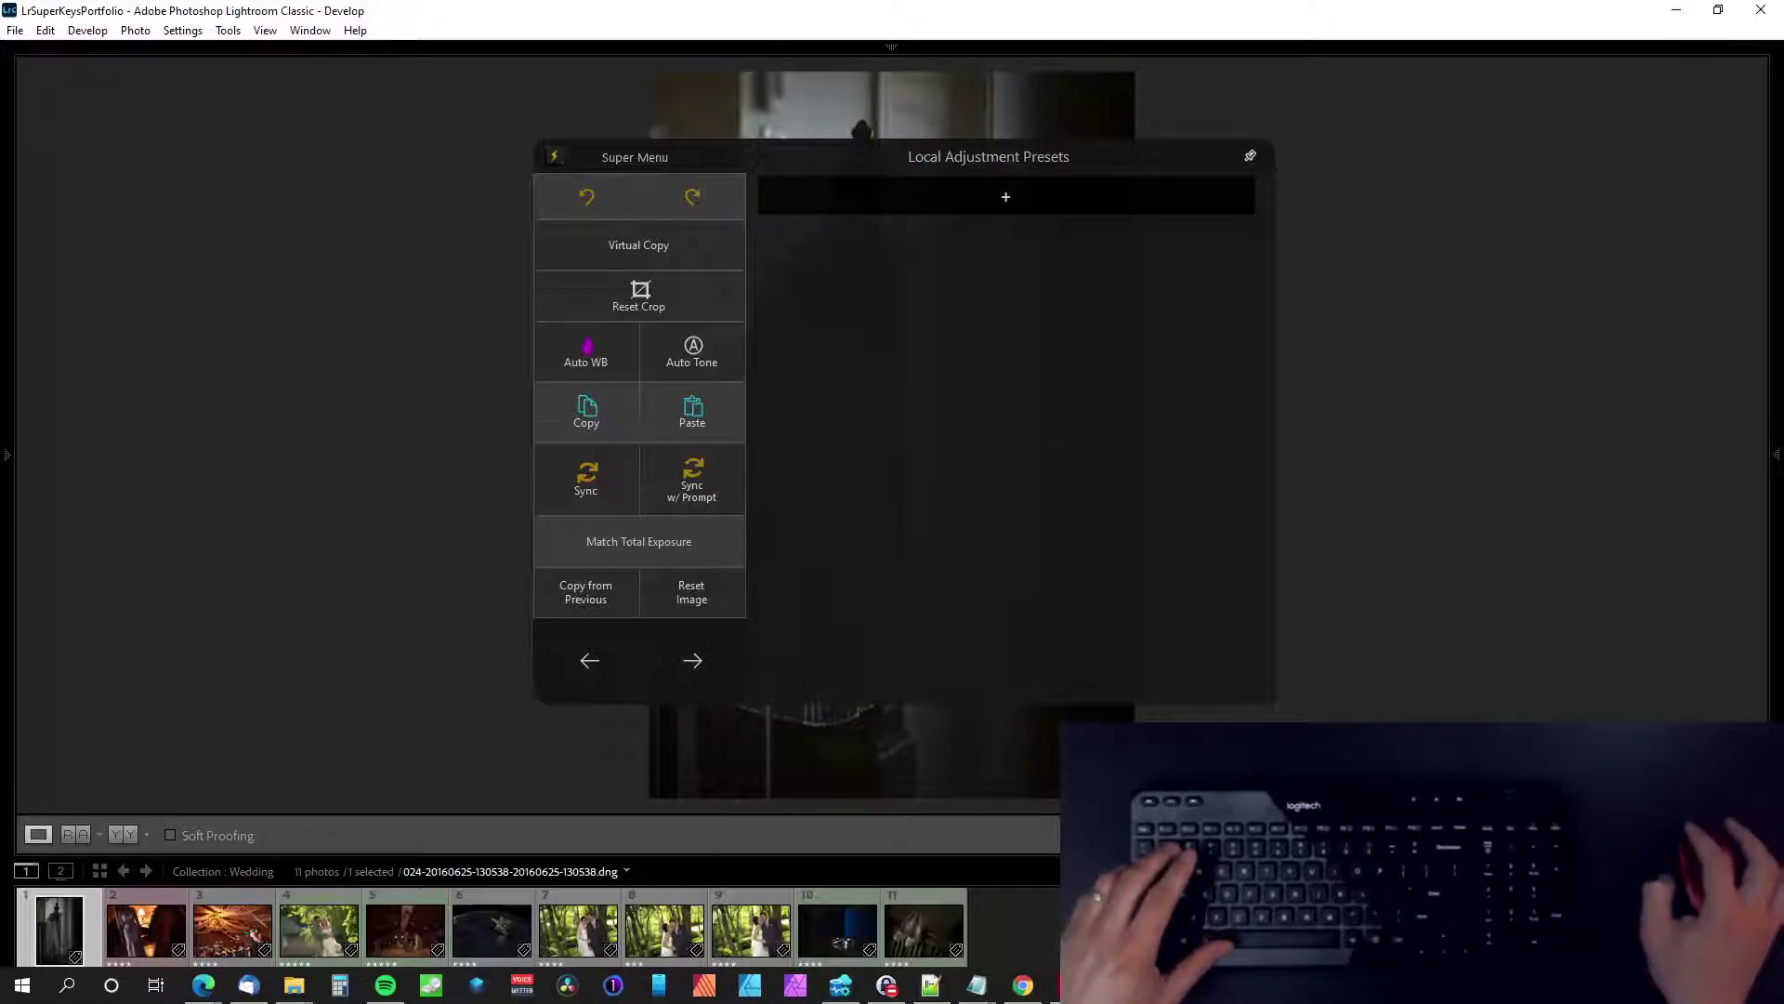
click(1161, 985)
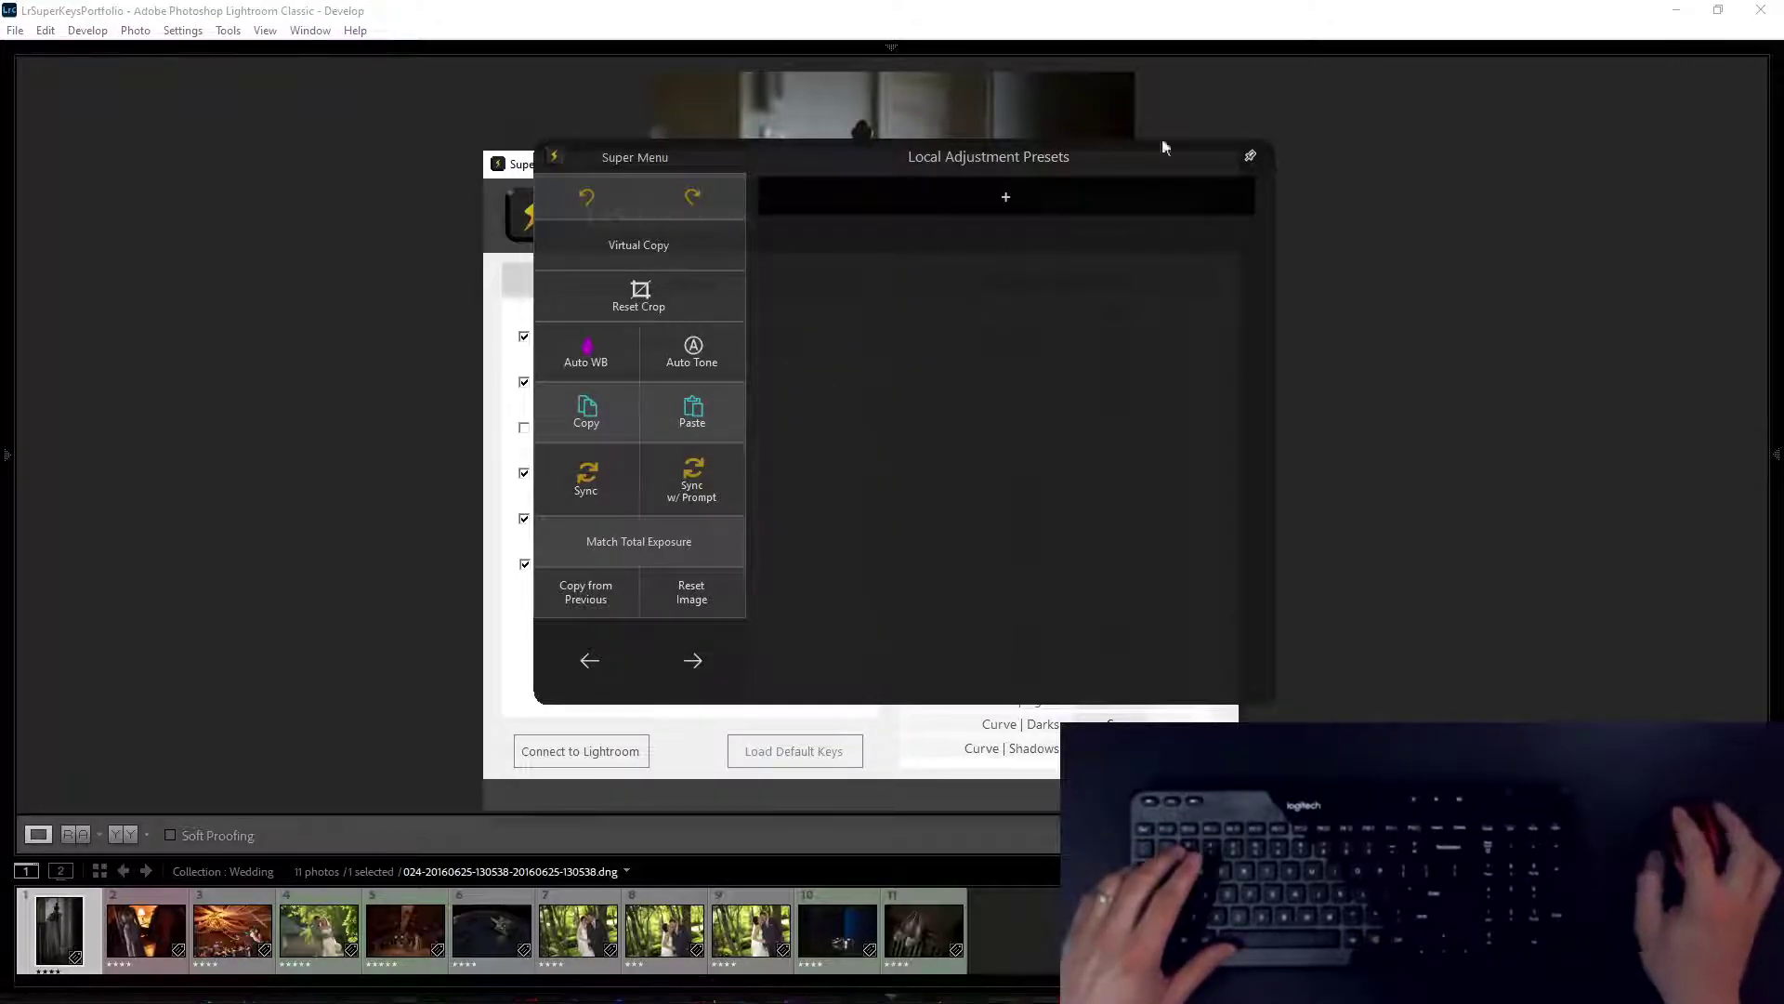
click(1251, 156)
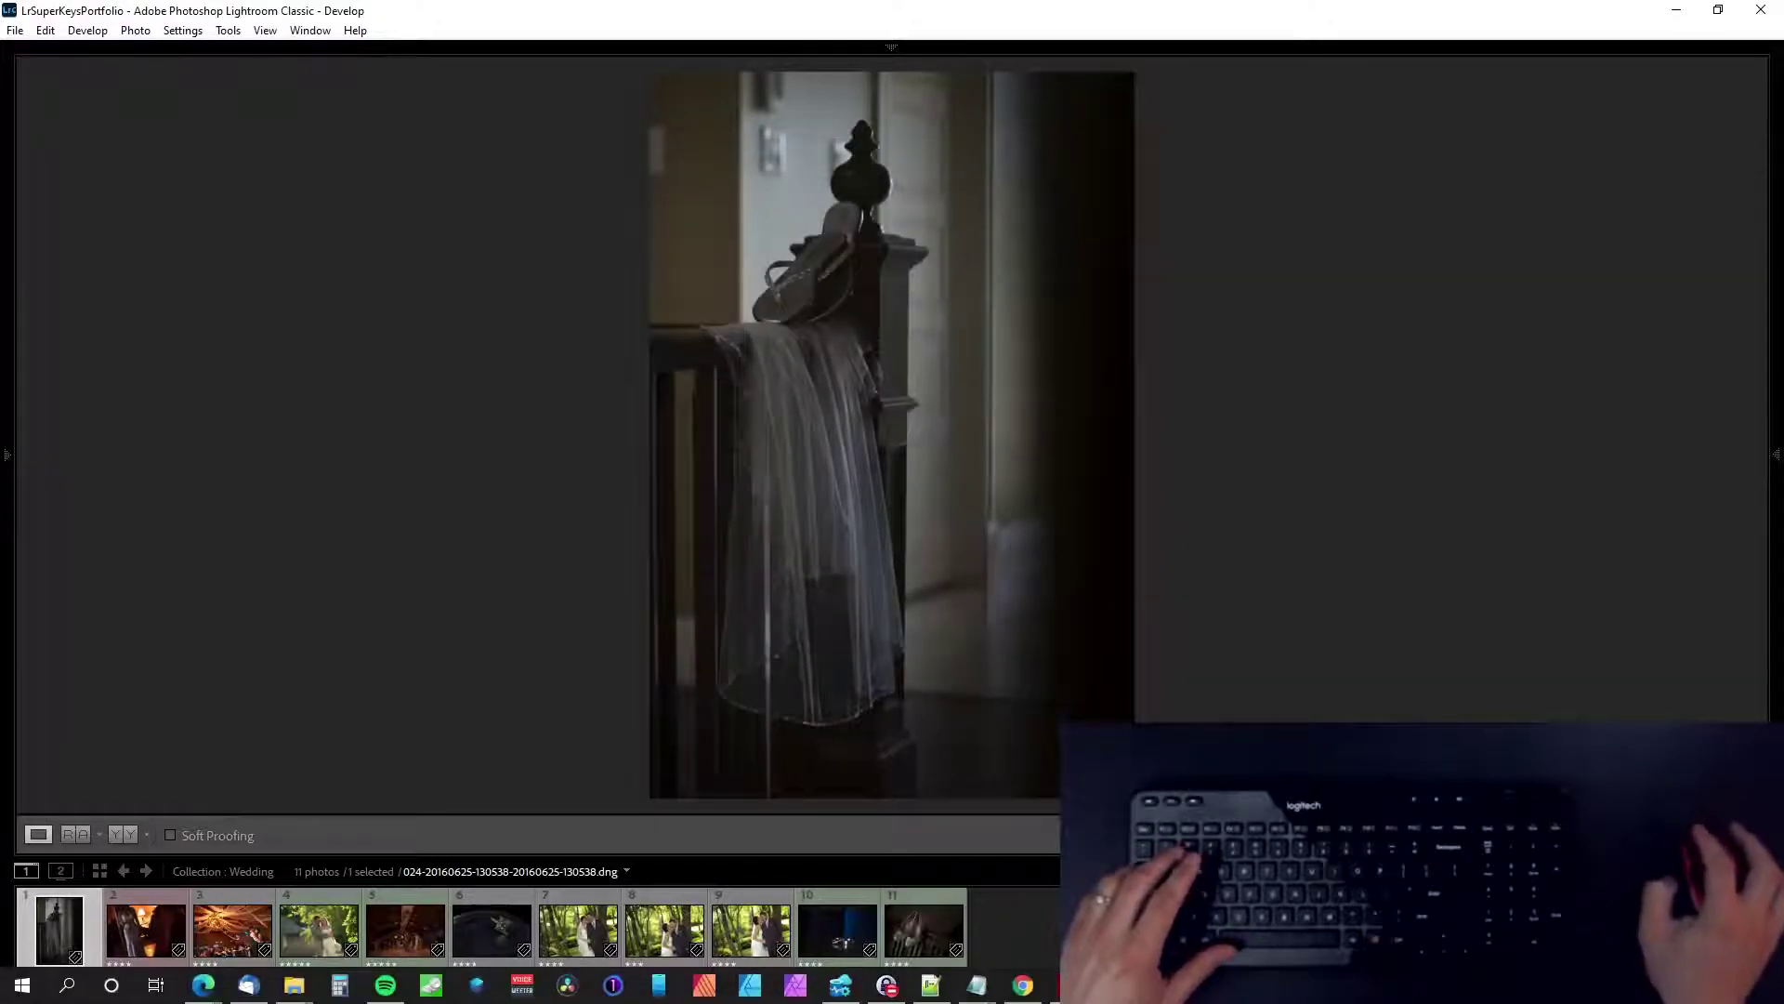
click(1161, 985)
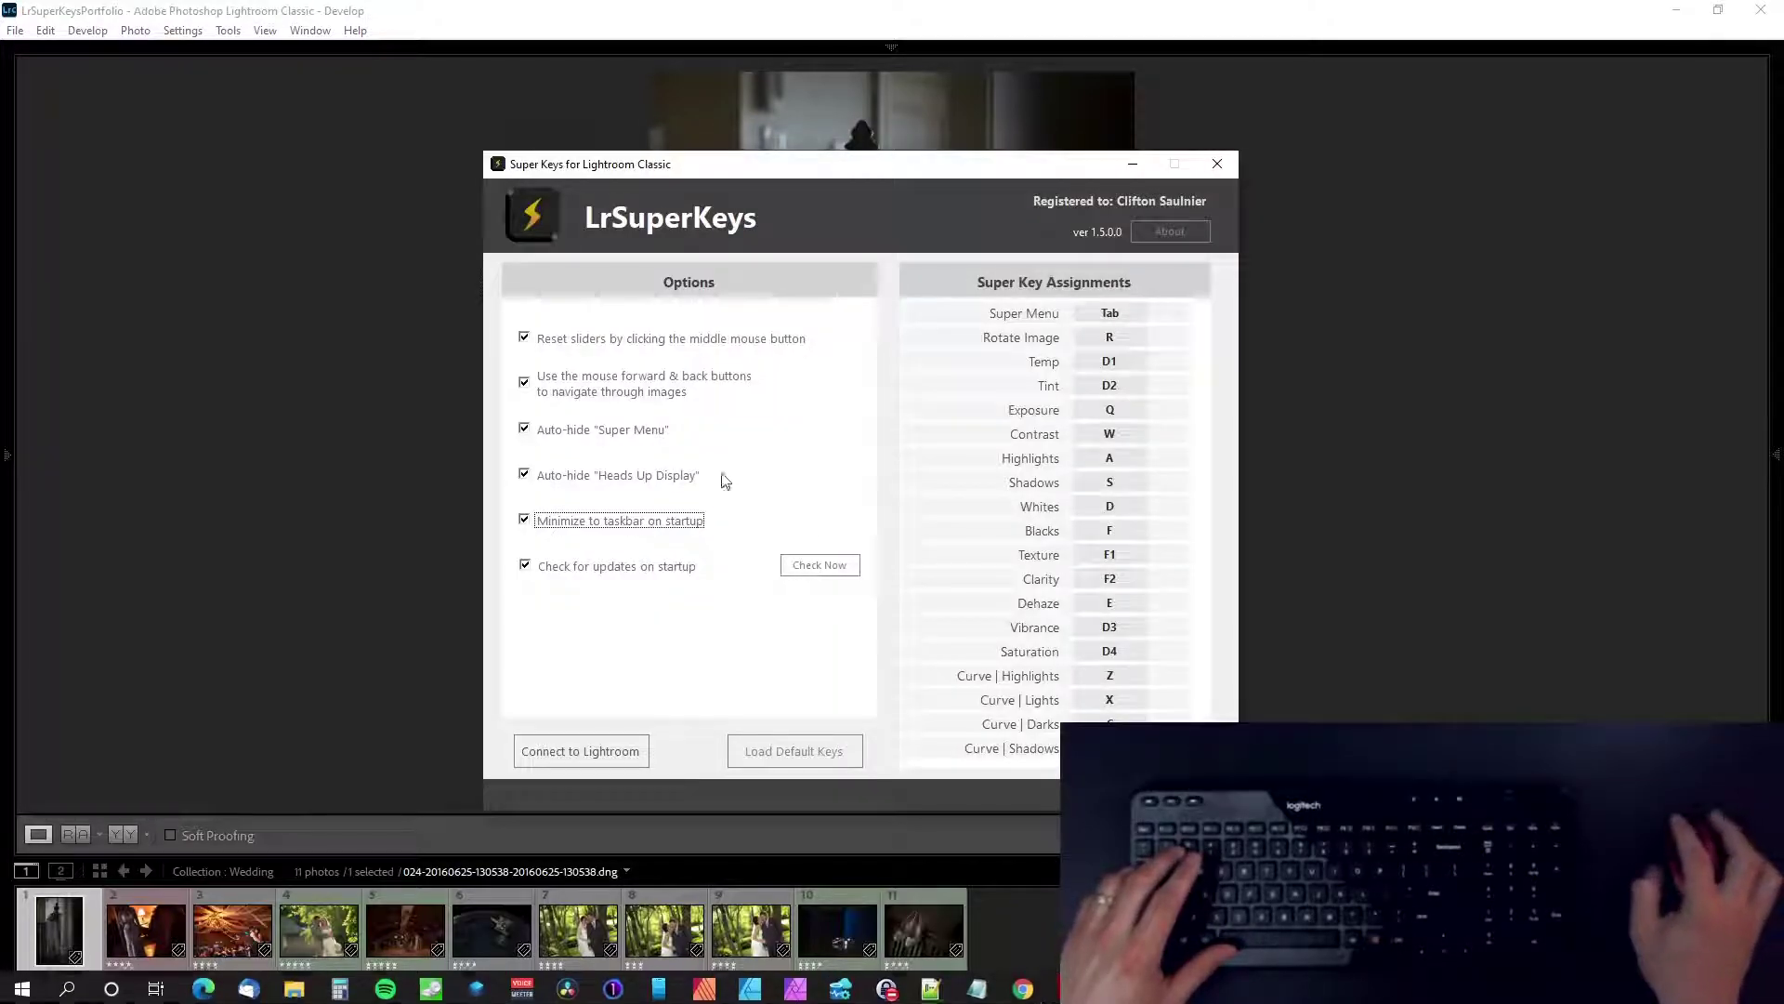
Step: Switch the Auto-hide "Super Menu" option off and on repeatedly, finishing by unpinning the Super Menu
click(523, 432)
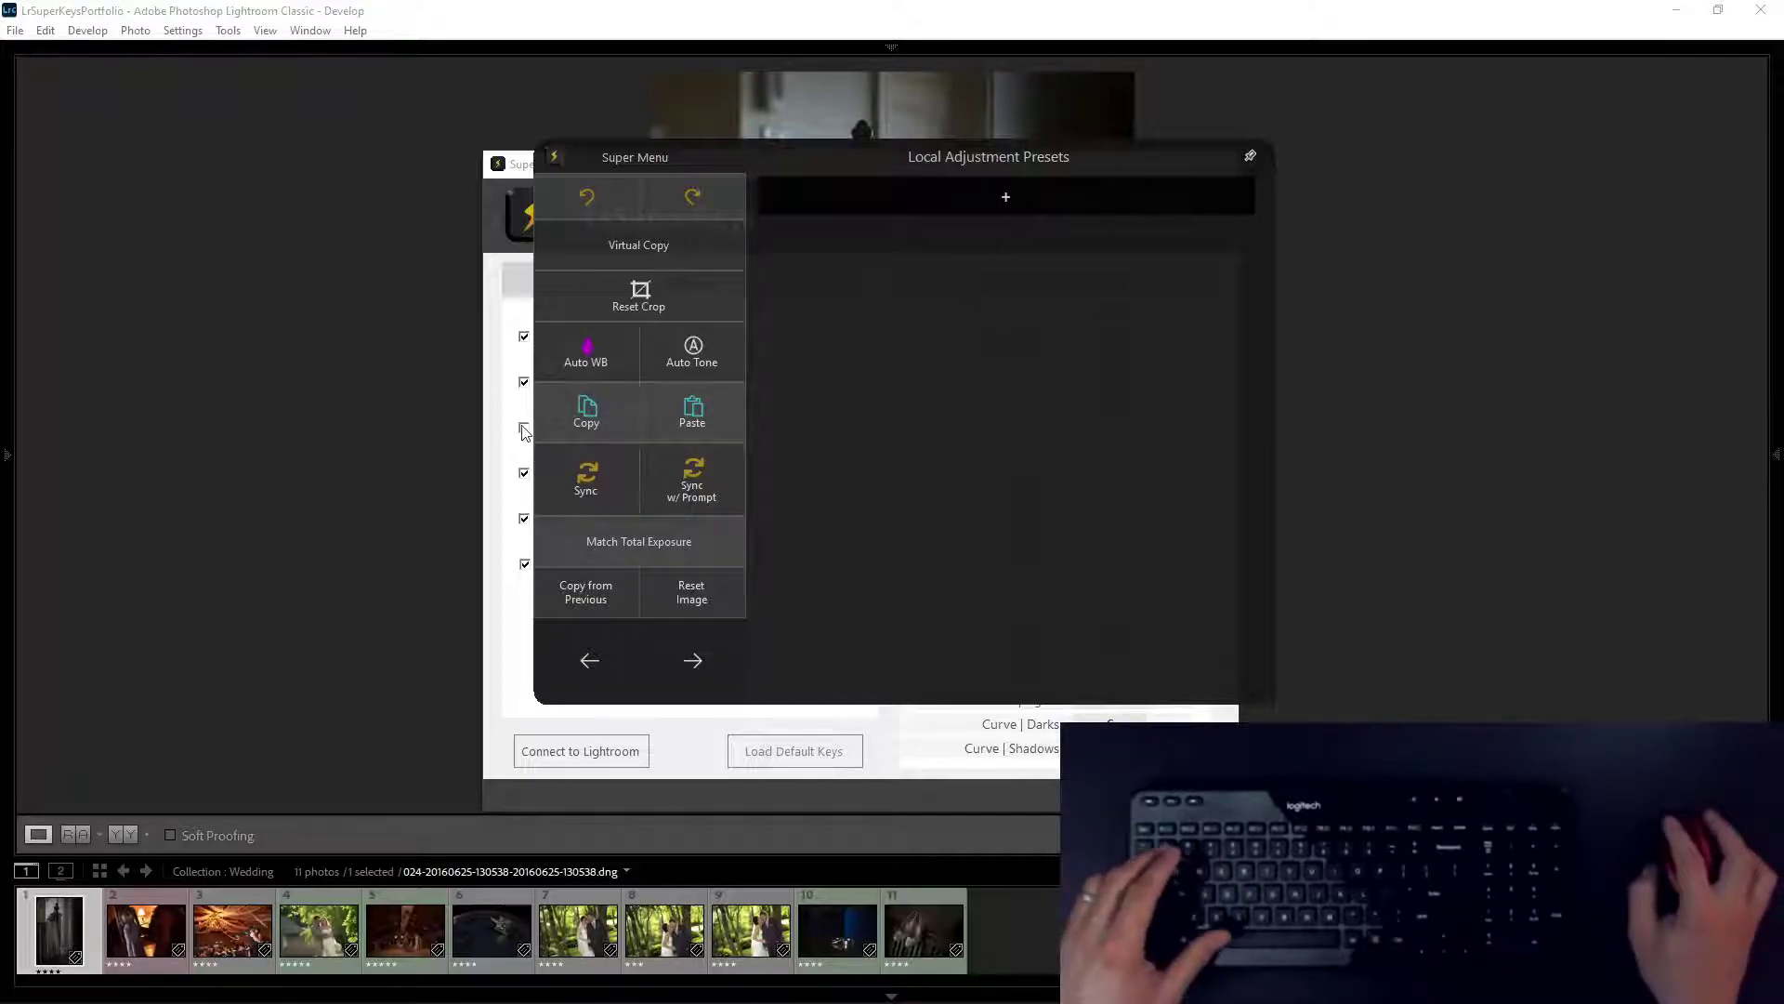
click(523, 430)
click(523, 430)
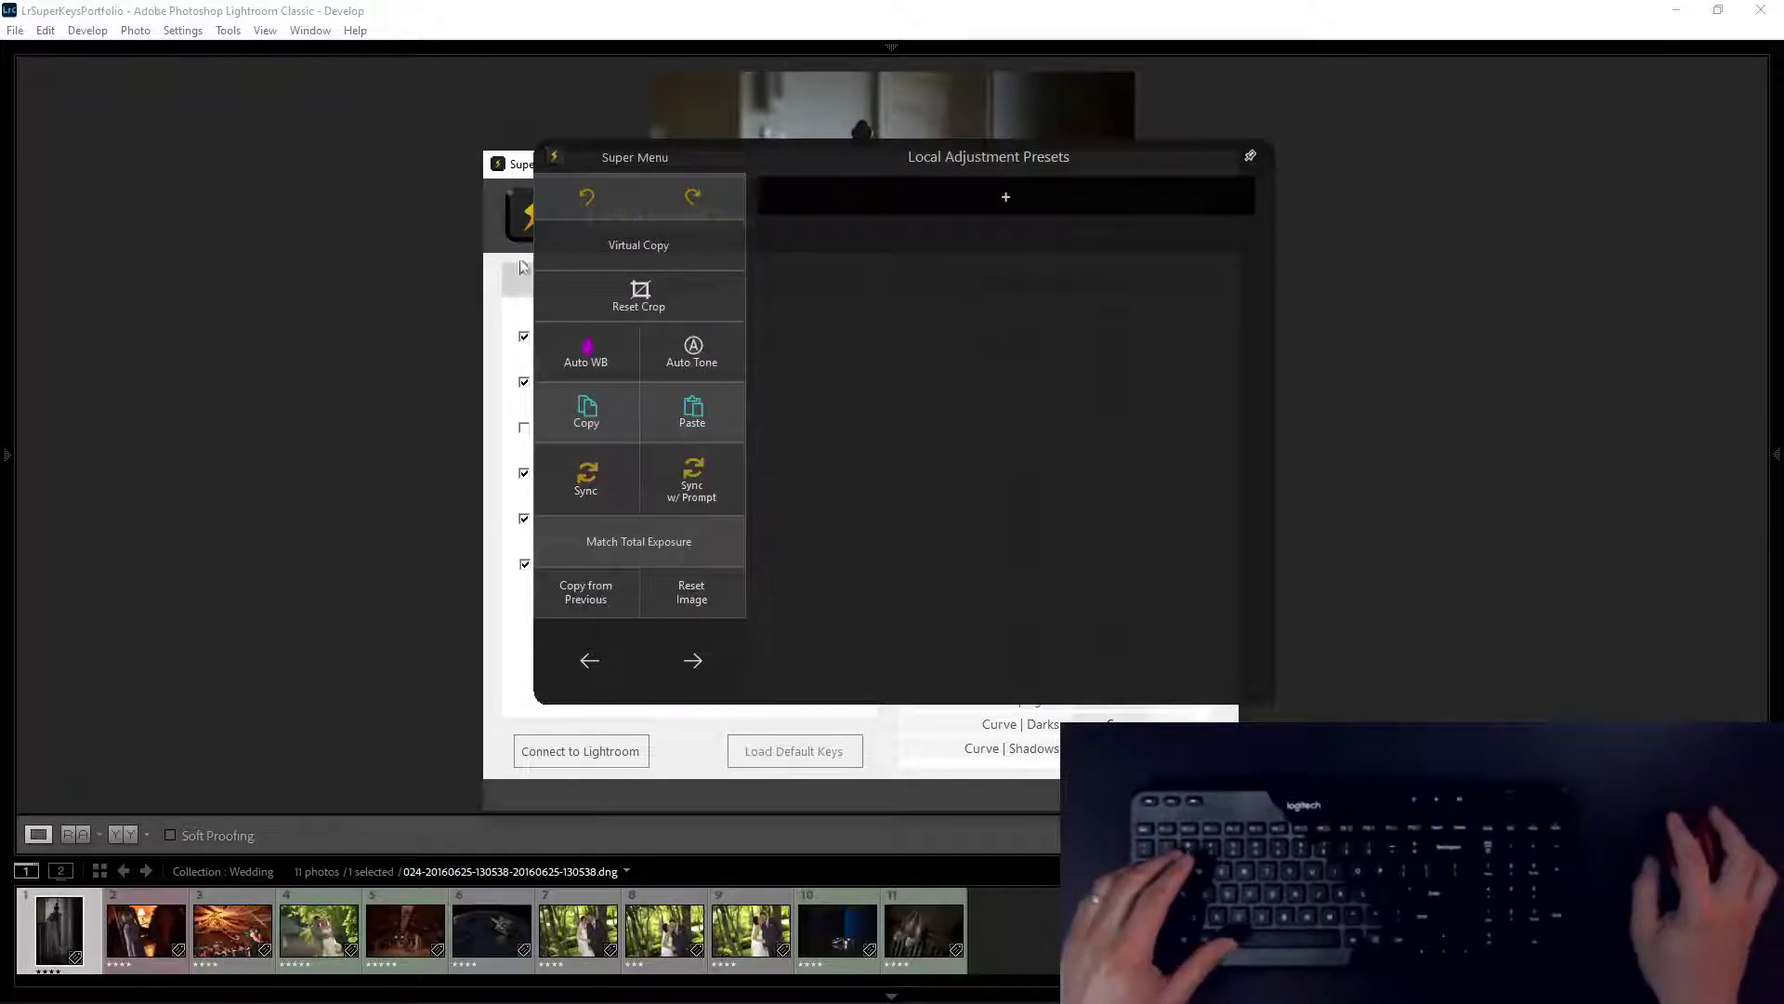
click(1251, 156)
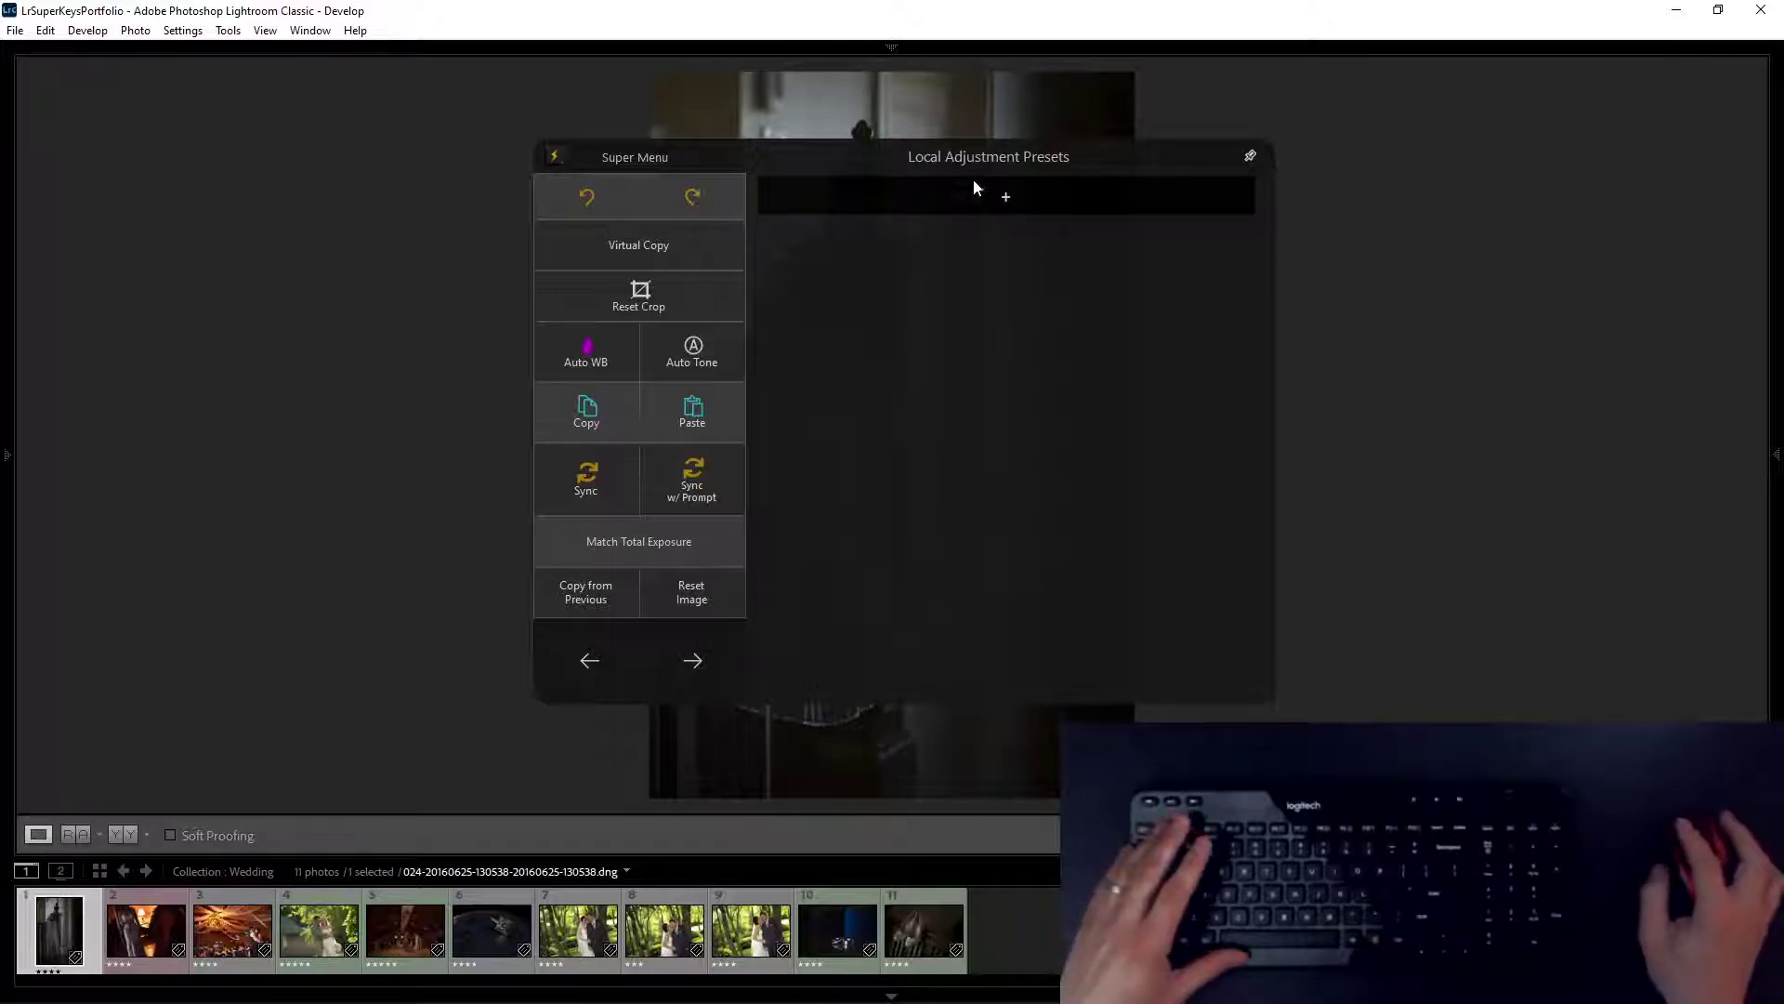
Step: Add the Dodge (Lighten) and Burn (Darken) presets to the Super Menu's Local Adjustment Presets
click(1037, 199)
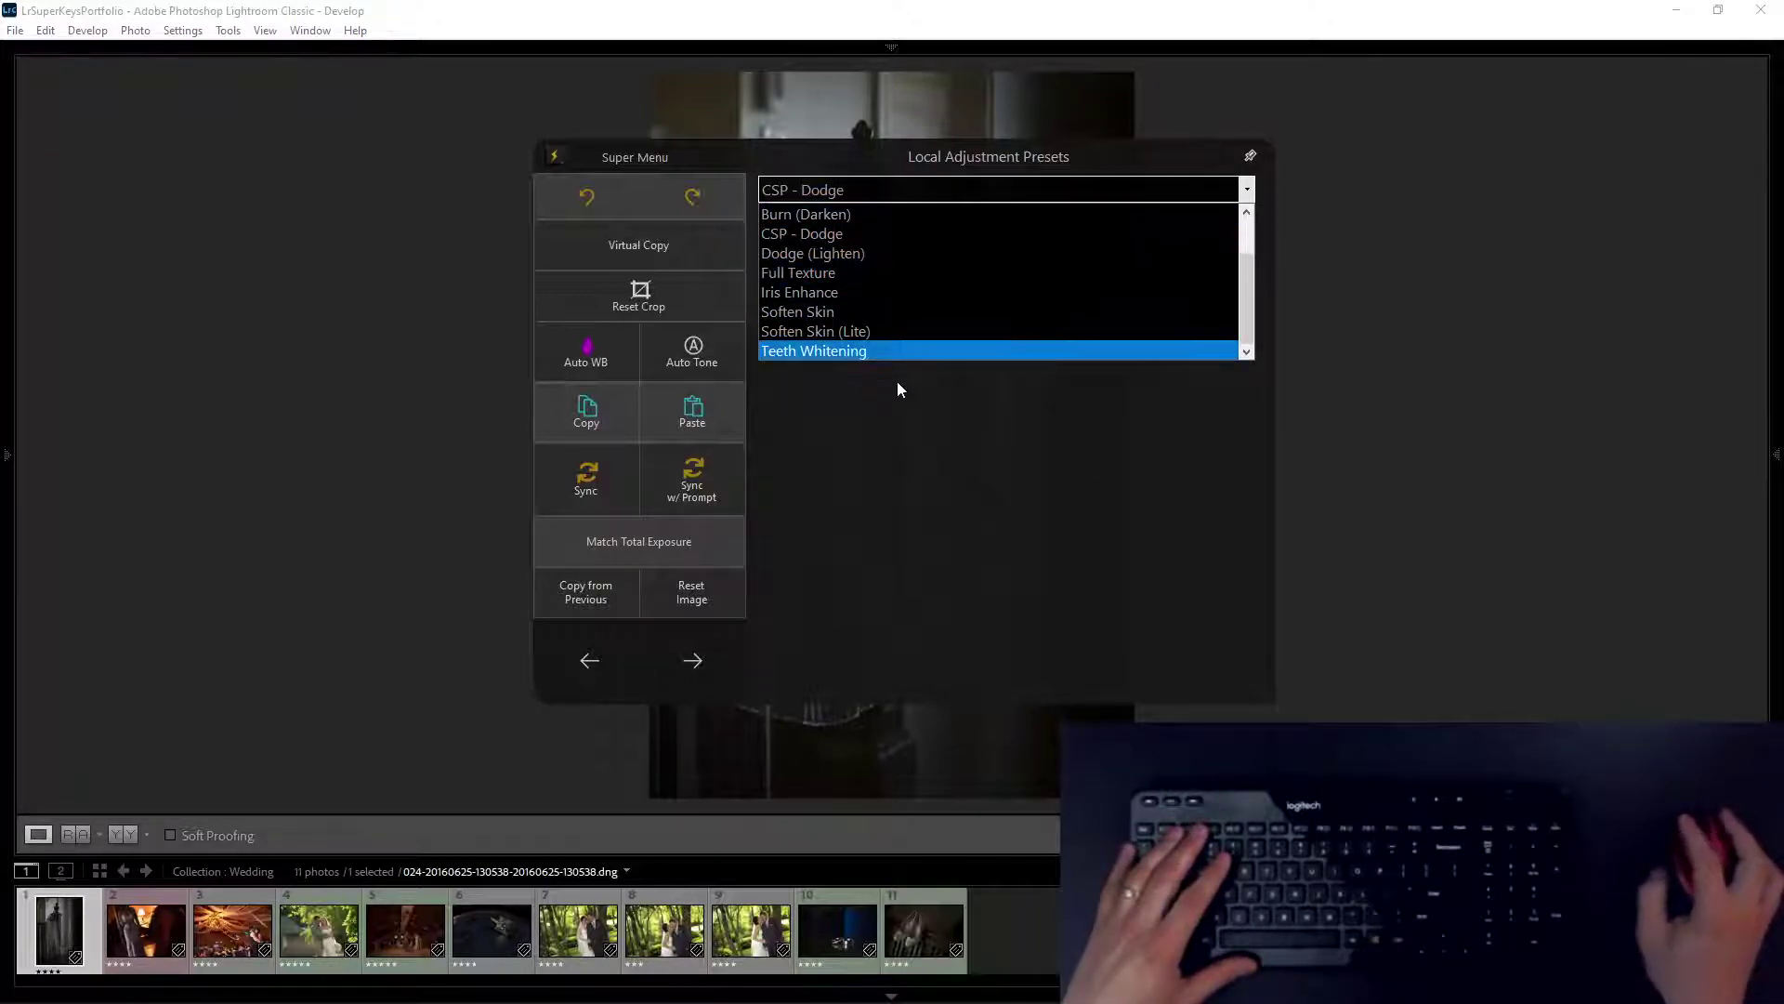
click(851, 254)
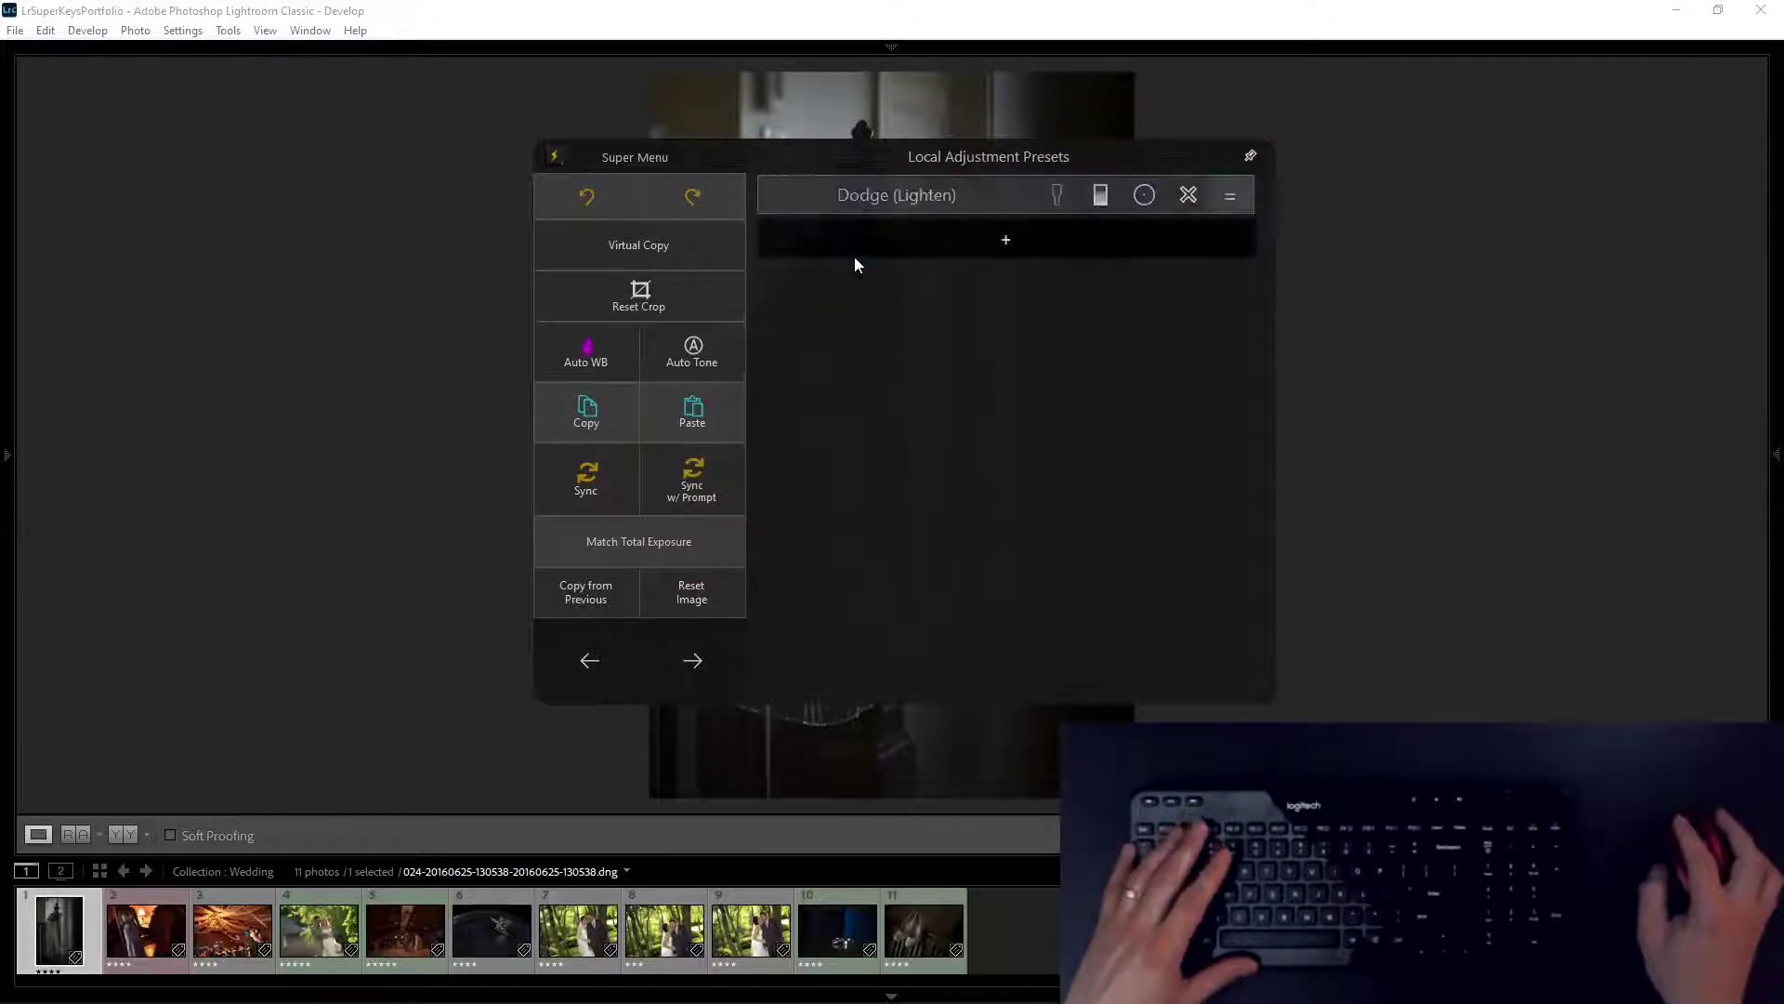
click(1020, 237)
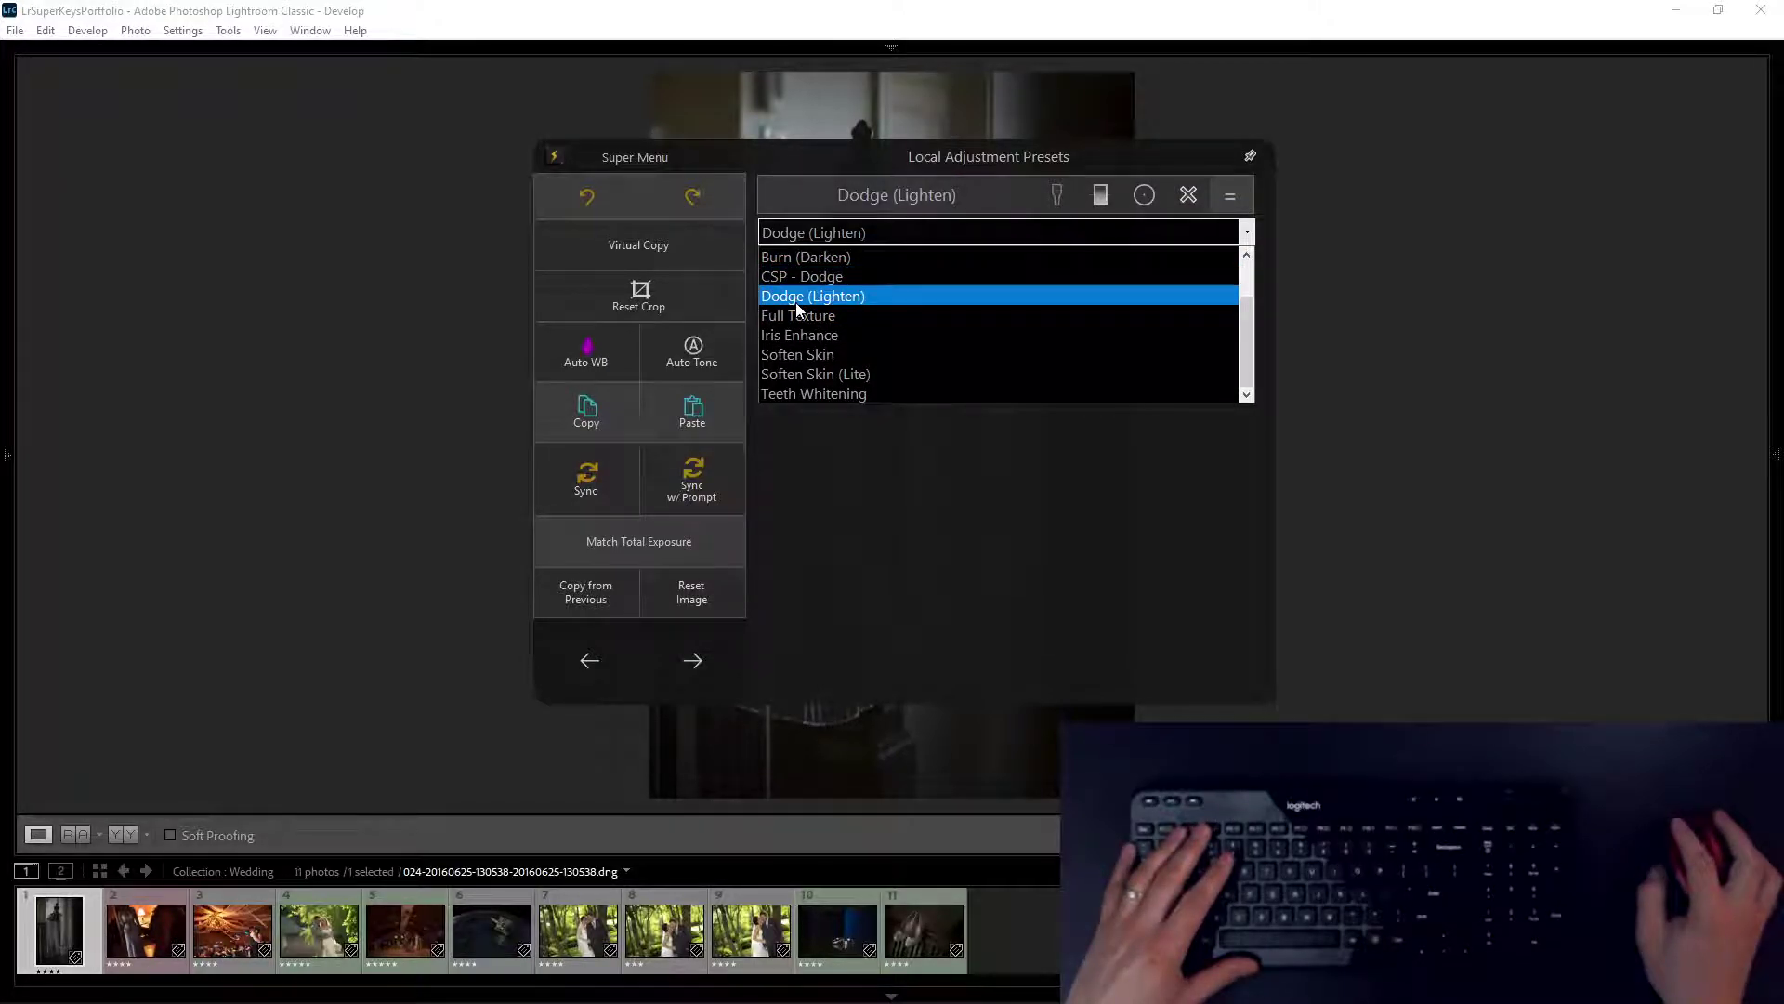
click(823, 258)
Step: Add the Iris Enhance, Soften Skin (Lite) and Teeth Whitening presets to the Local Adjustment Presets list
click(1028, 285)
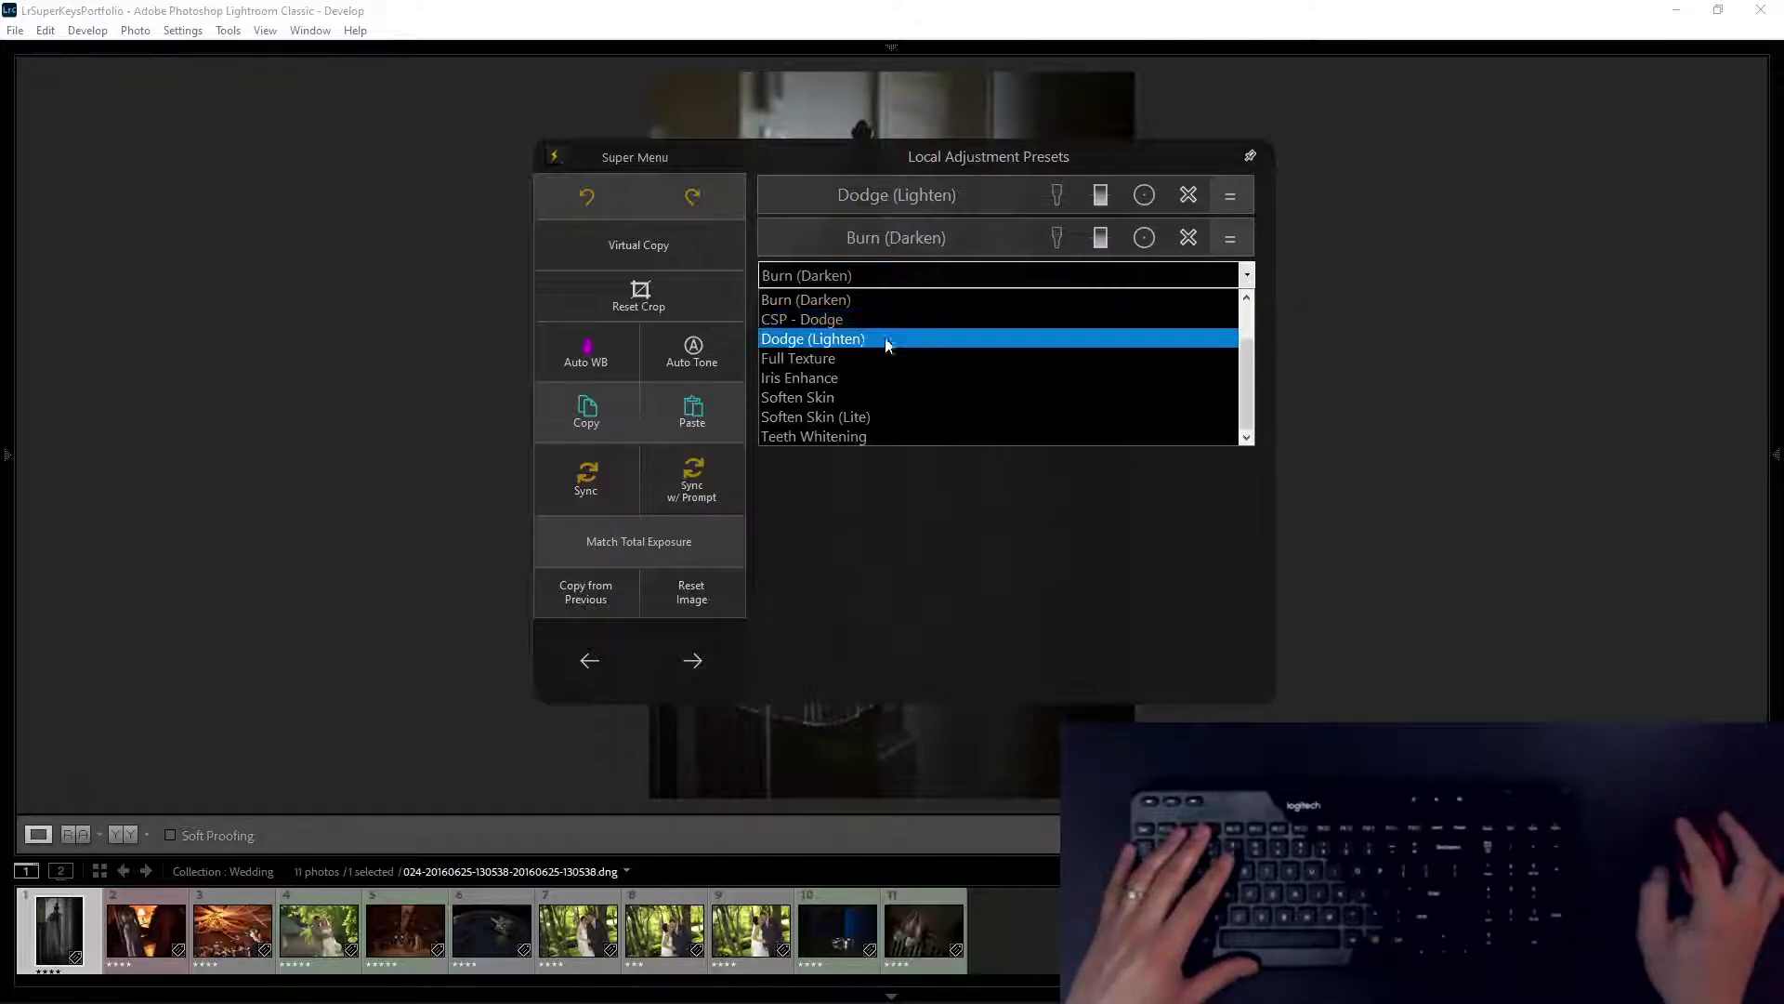
click(823, 383)
click(987, 325)
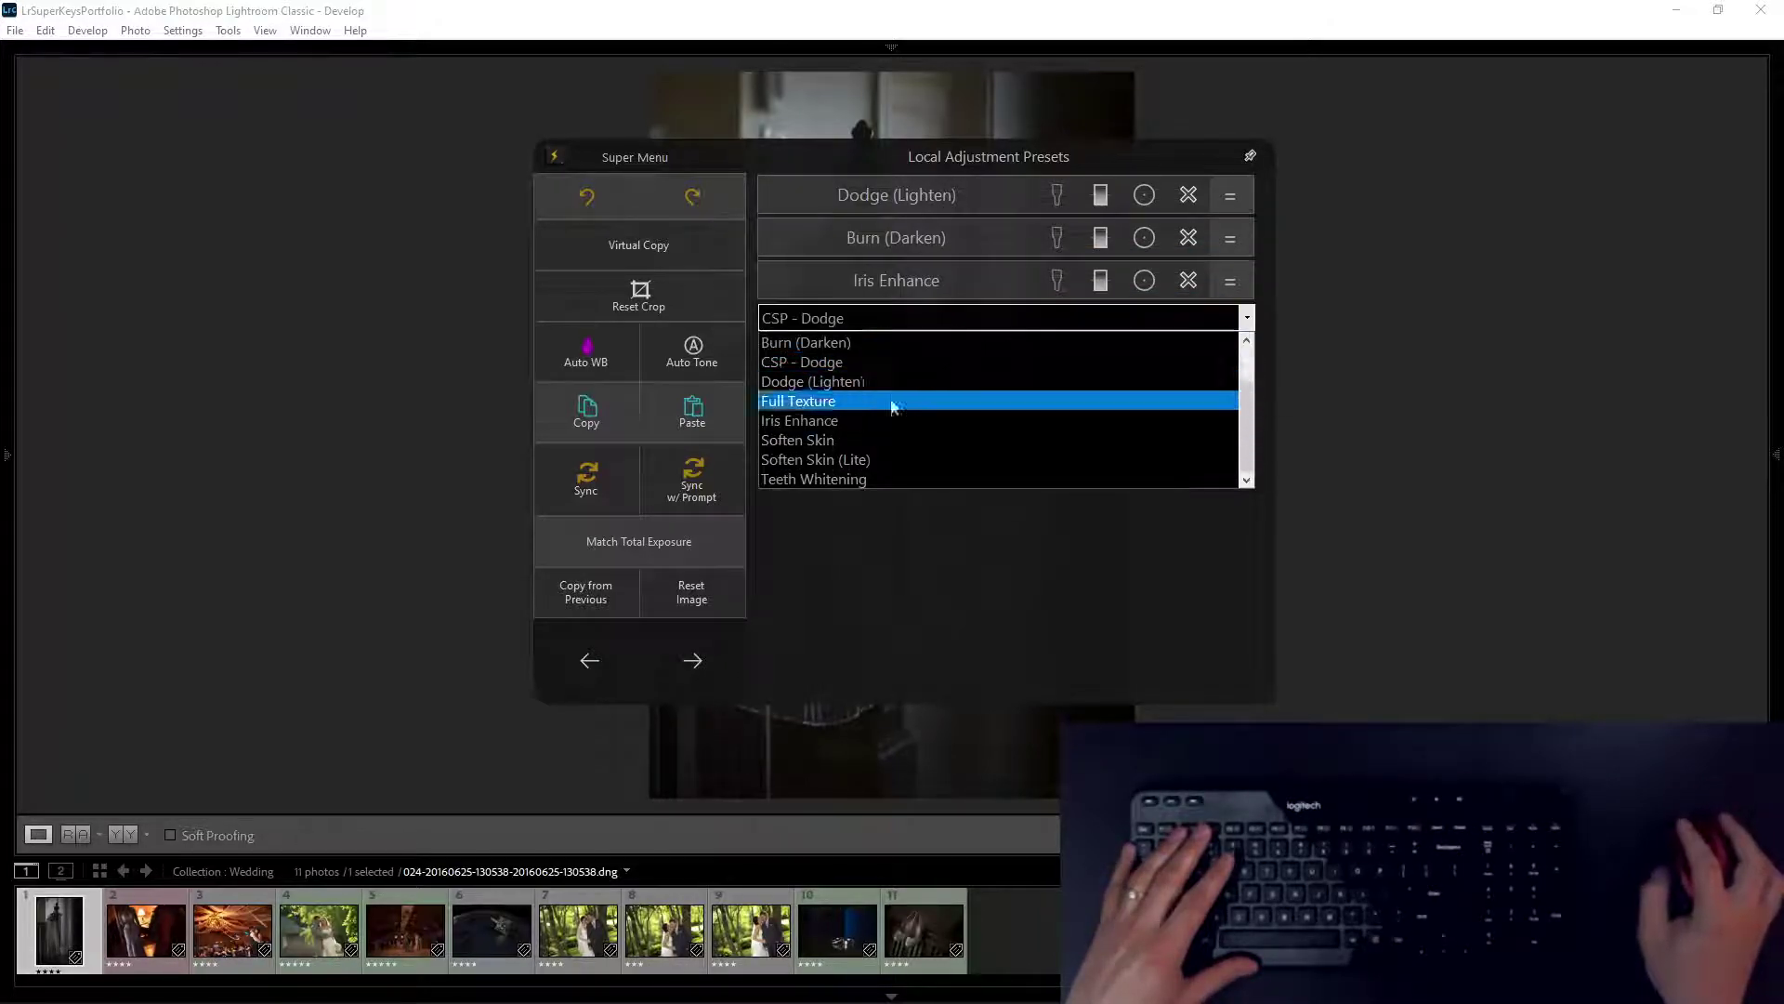
click(799, 460)
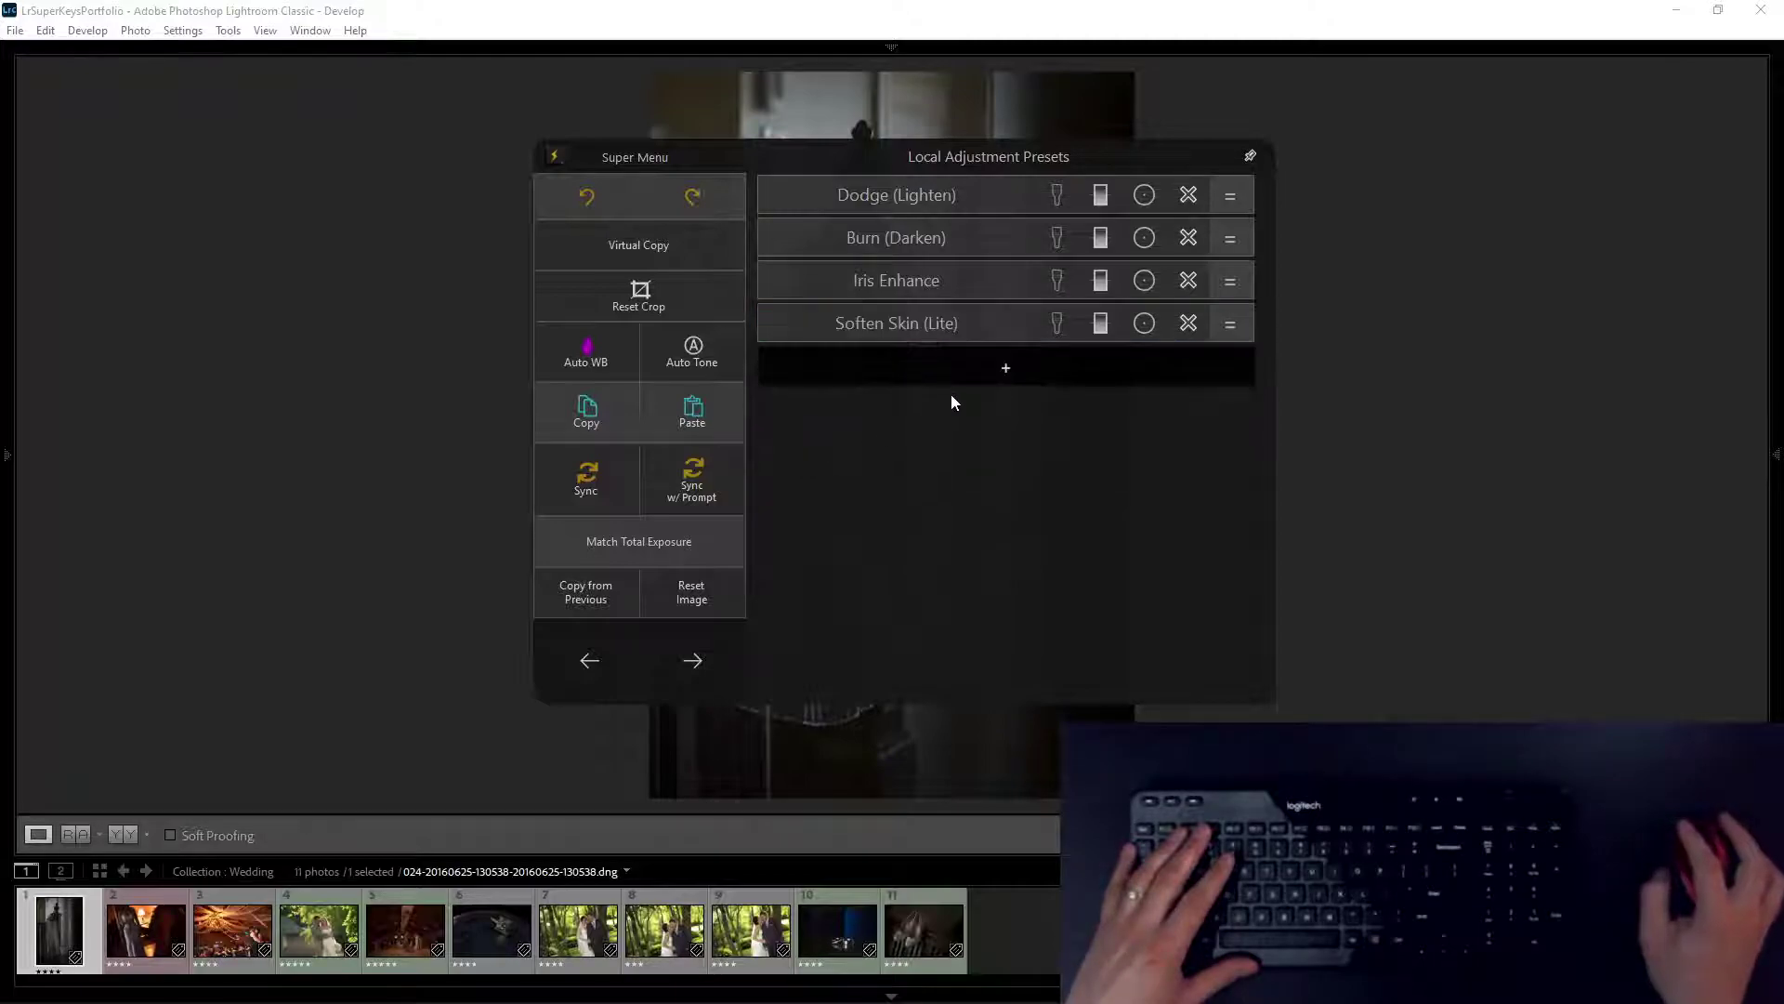
click(949, 364)
click(816, 522)
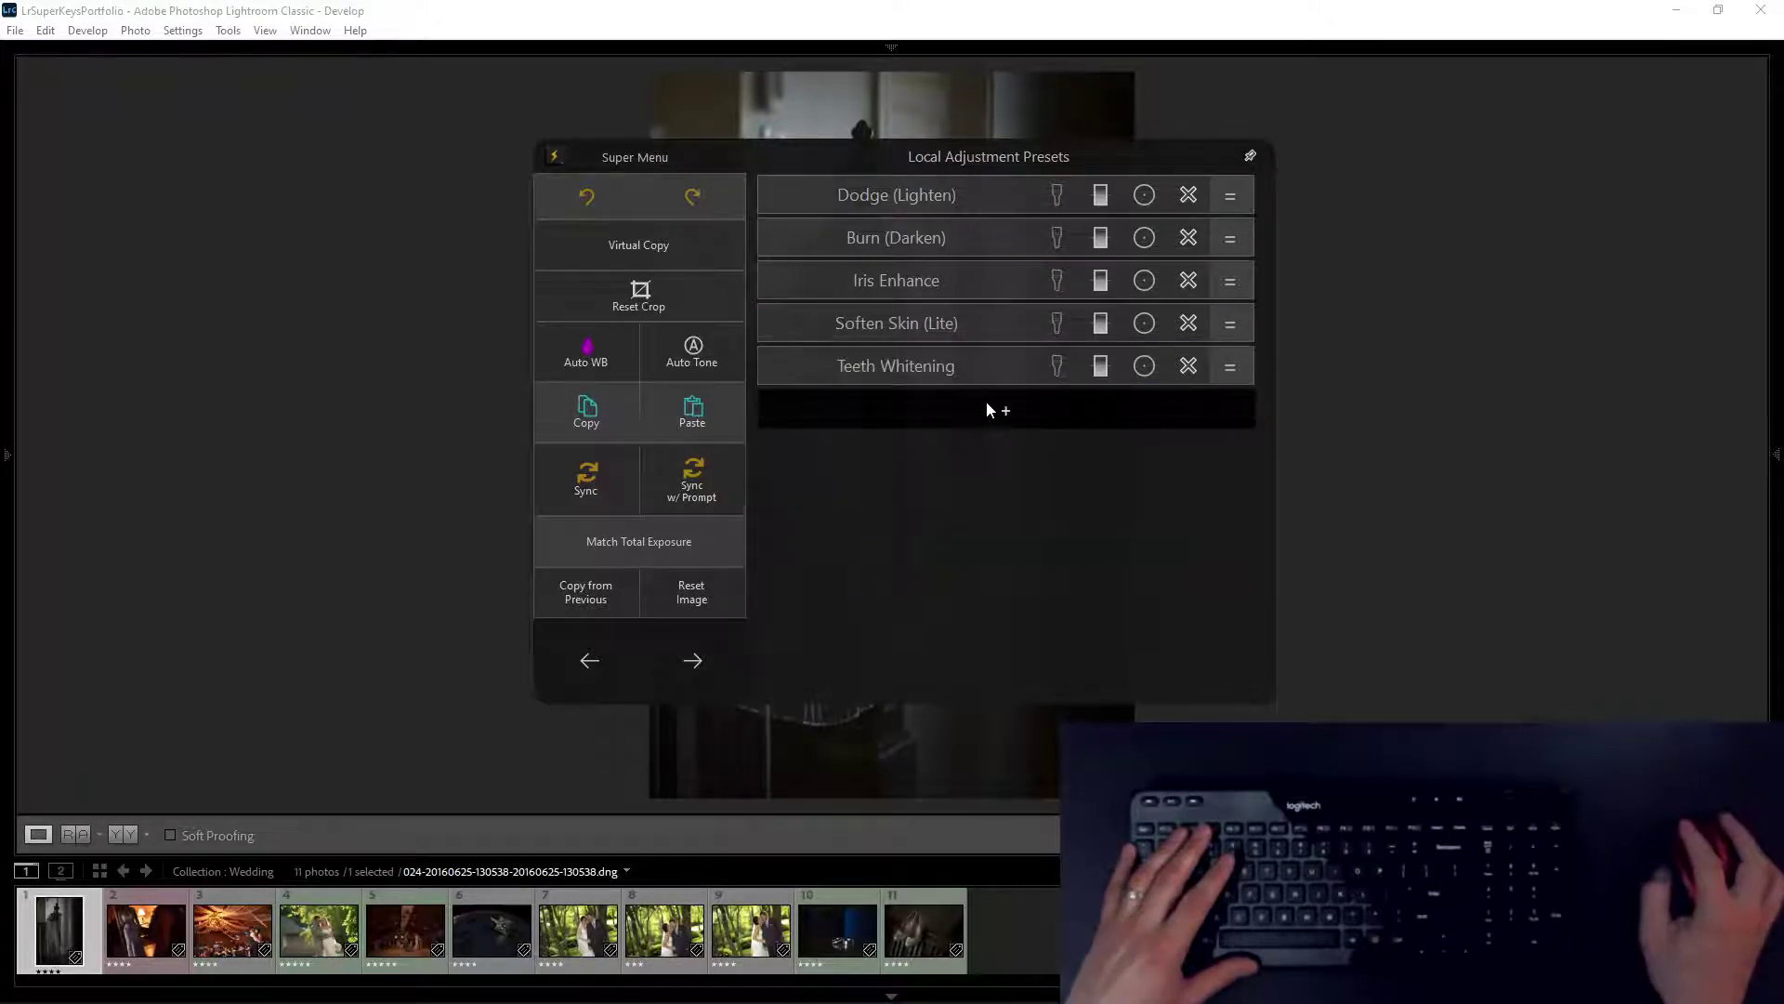
Step: Add the presets 01 - Skin (Correct dark lines), 22 - Darken Ceiling from FLASH and 02 - Details to the Local Adjustment Presets list
click(985, 402)
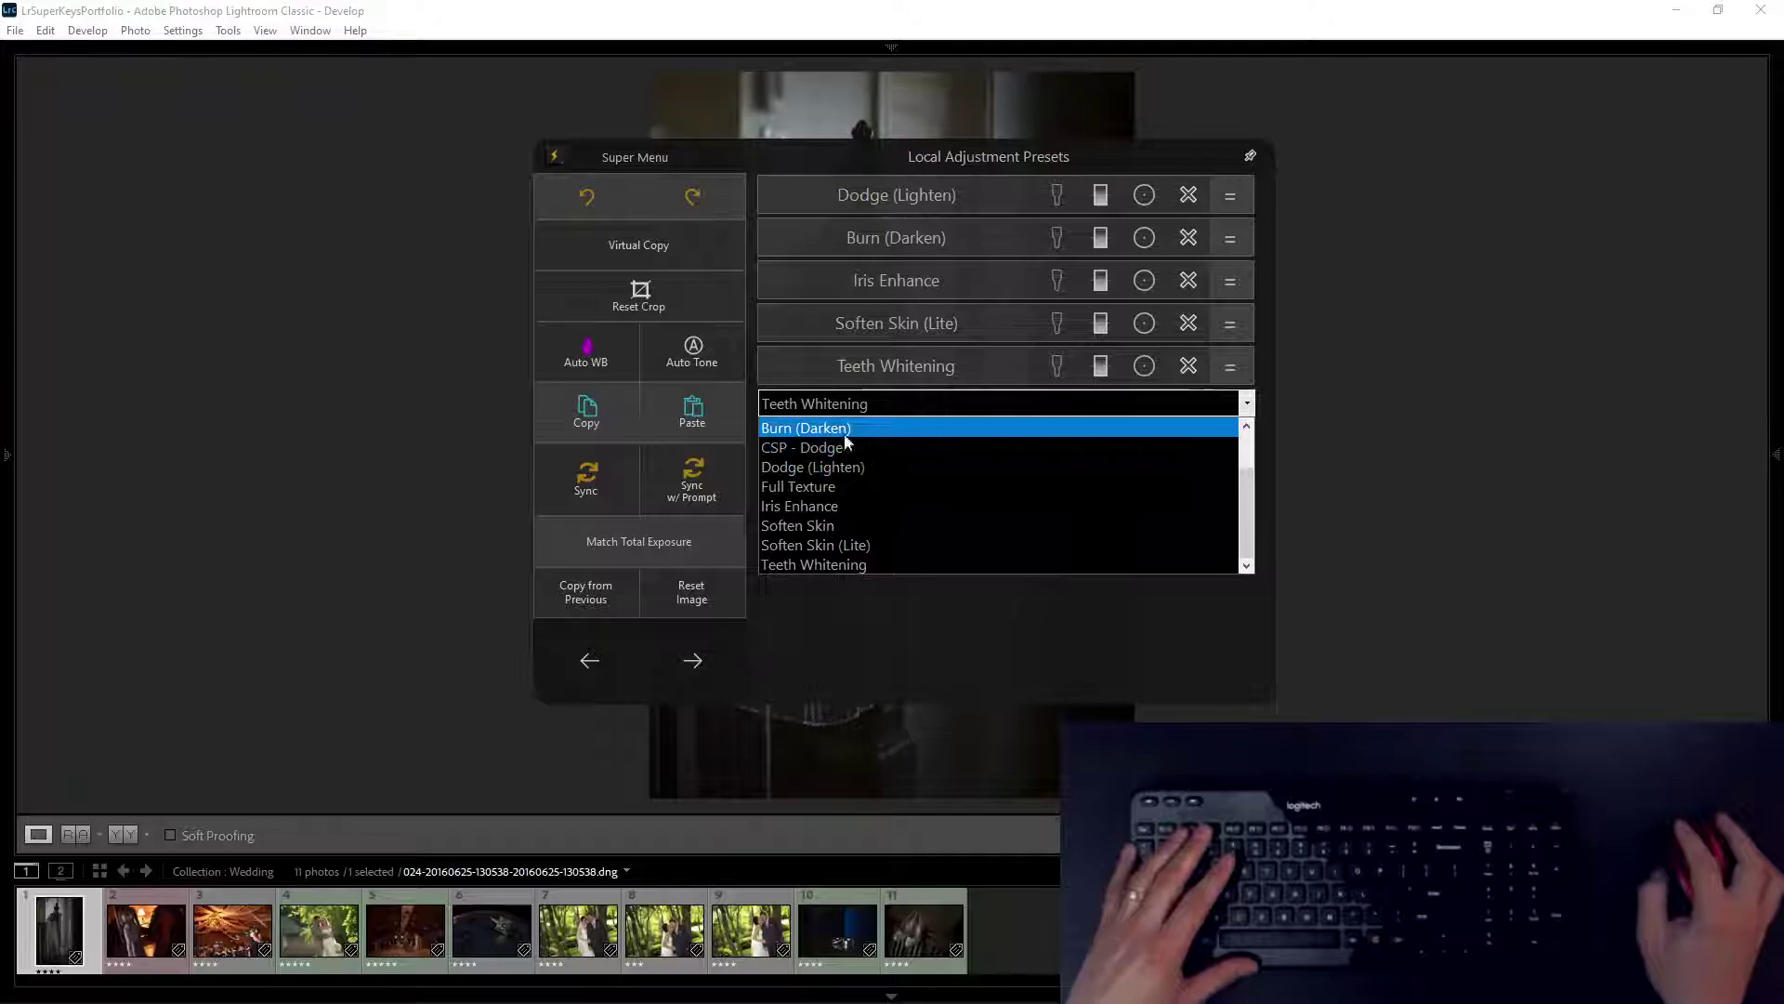
scroll(855, 472, up, 3)
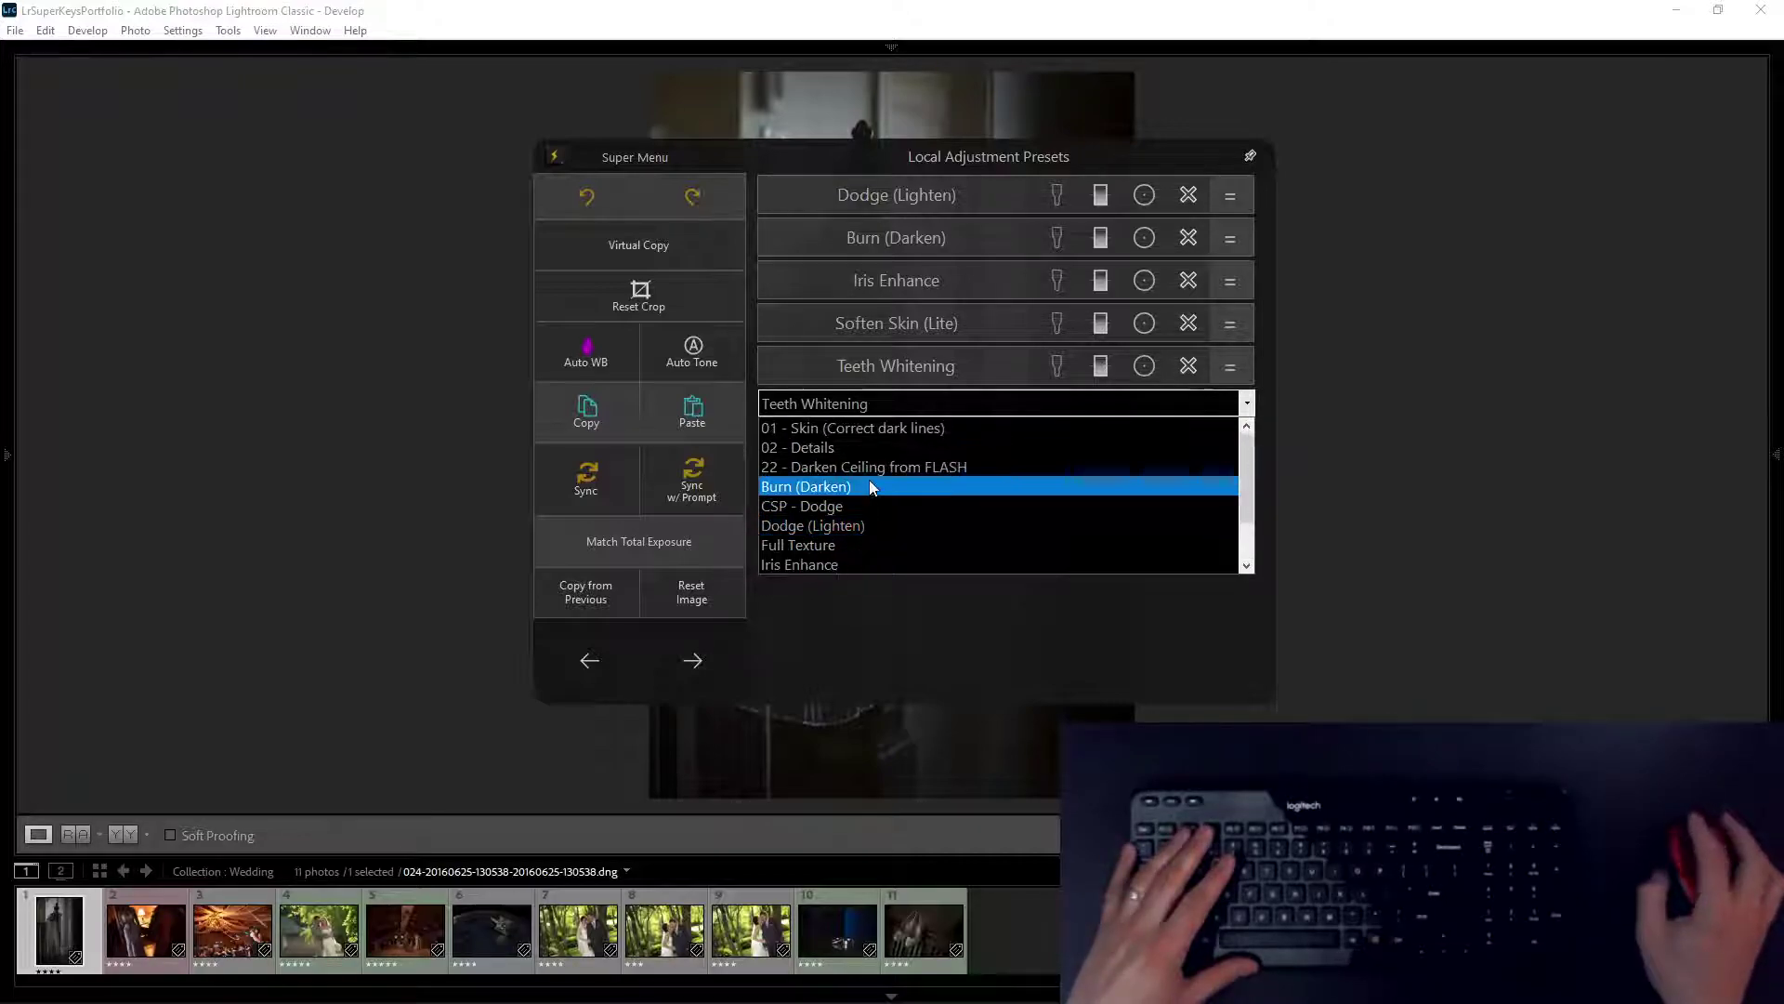
click(870, 429)
click(954, 448)
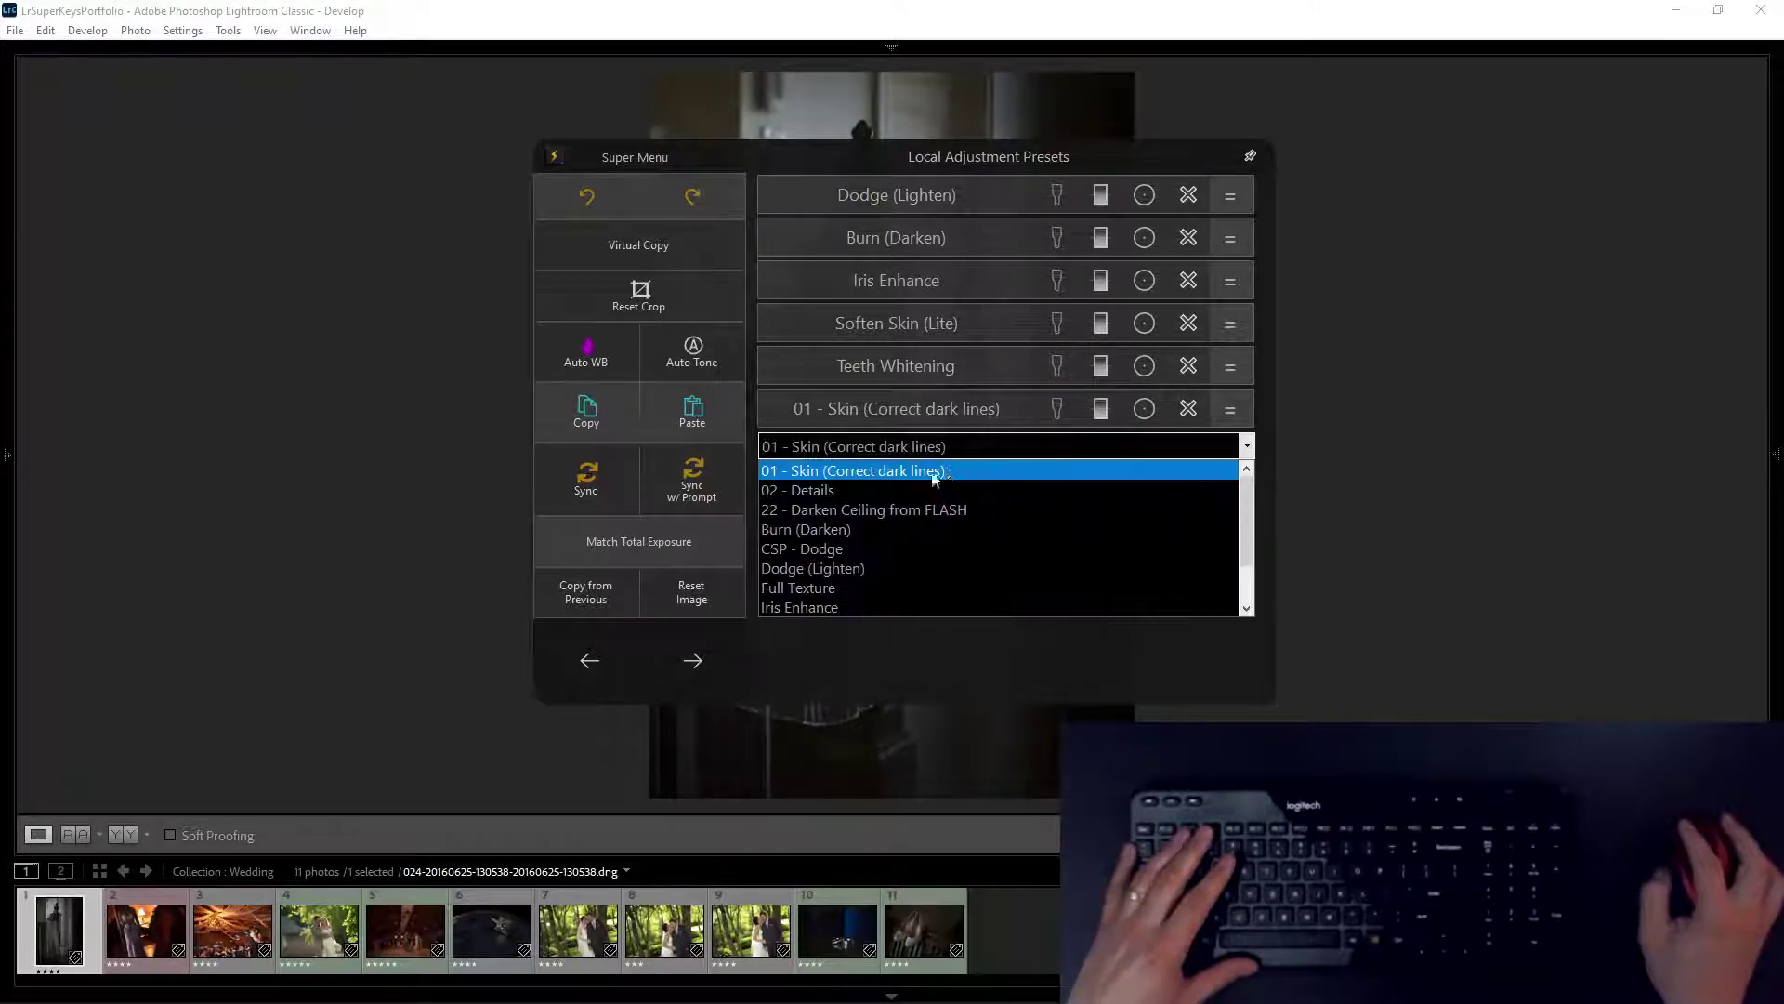
click(892, 510)
click(1008, 490)
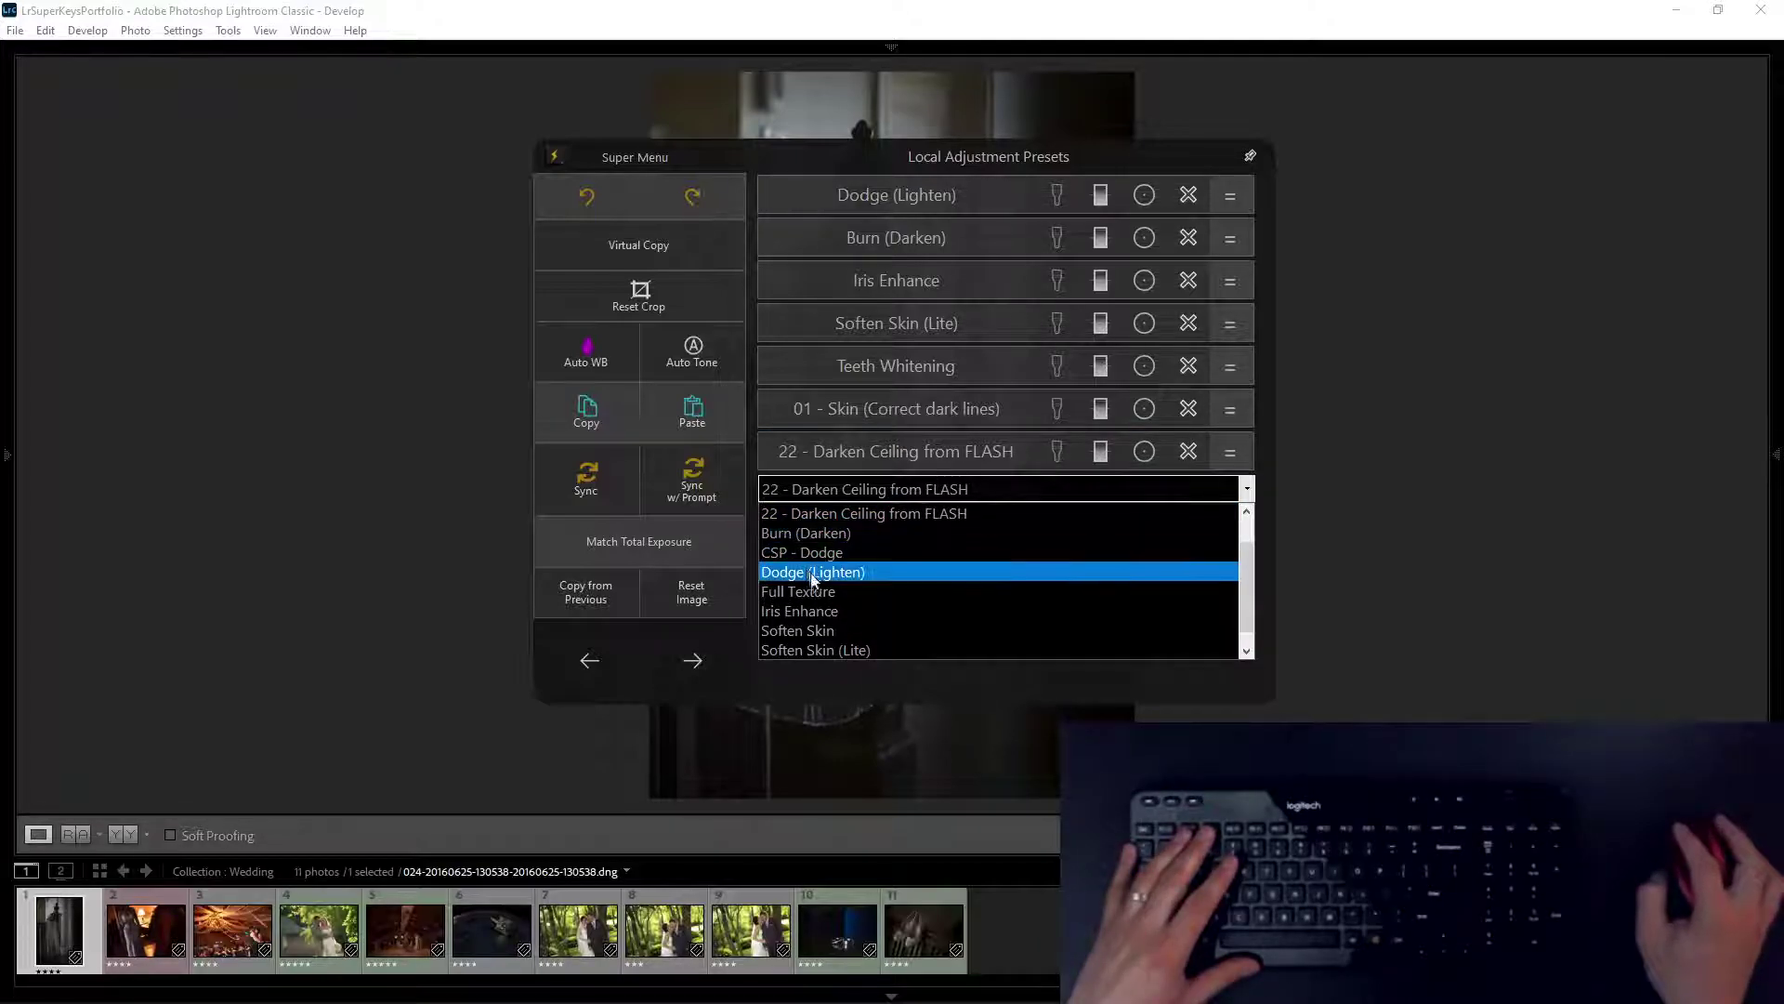
scroll(896, 562, up, 2)
click(911, 533)
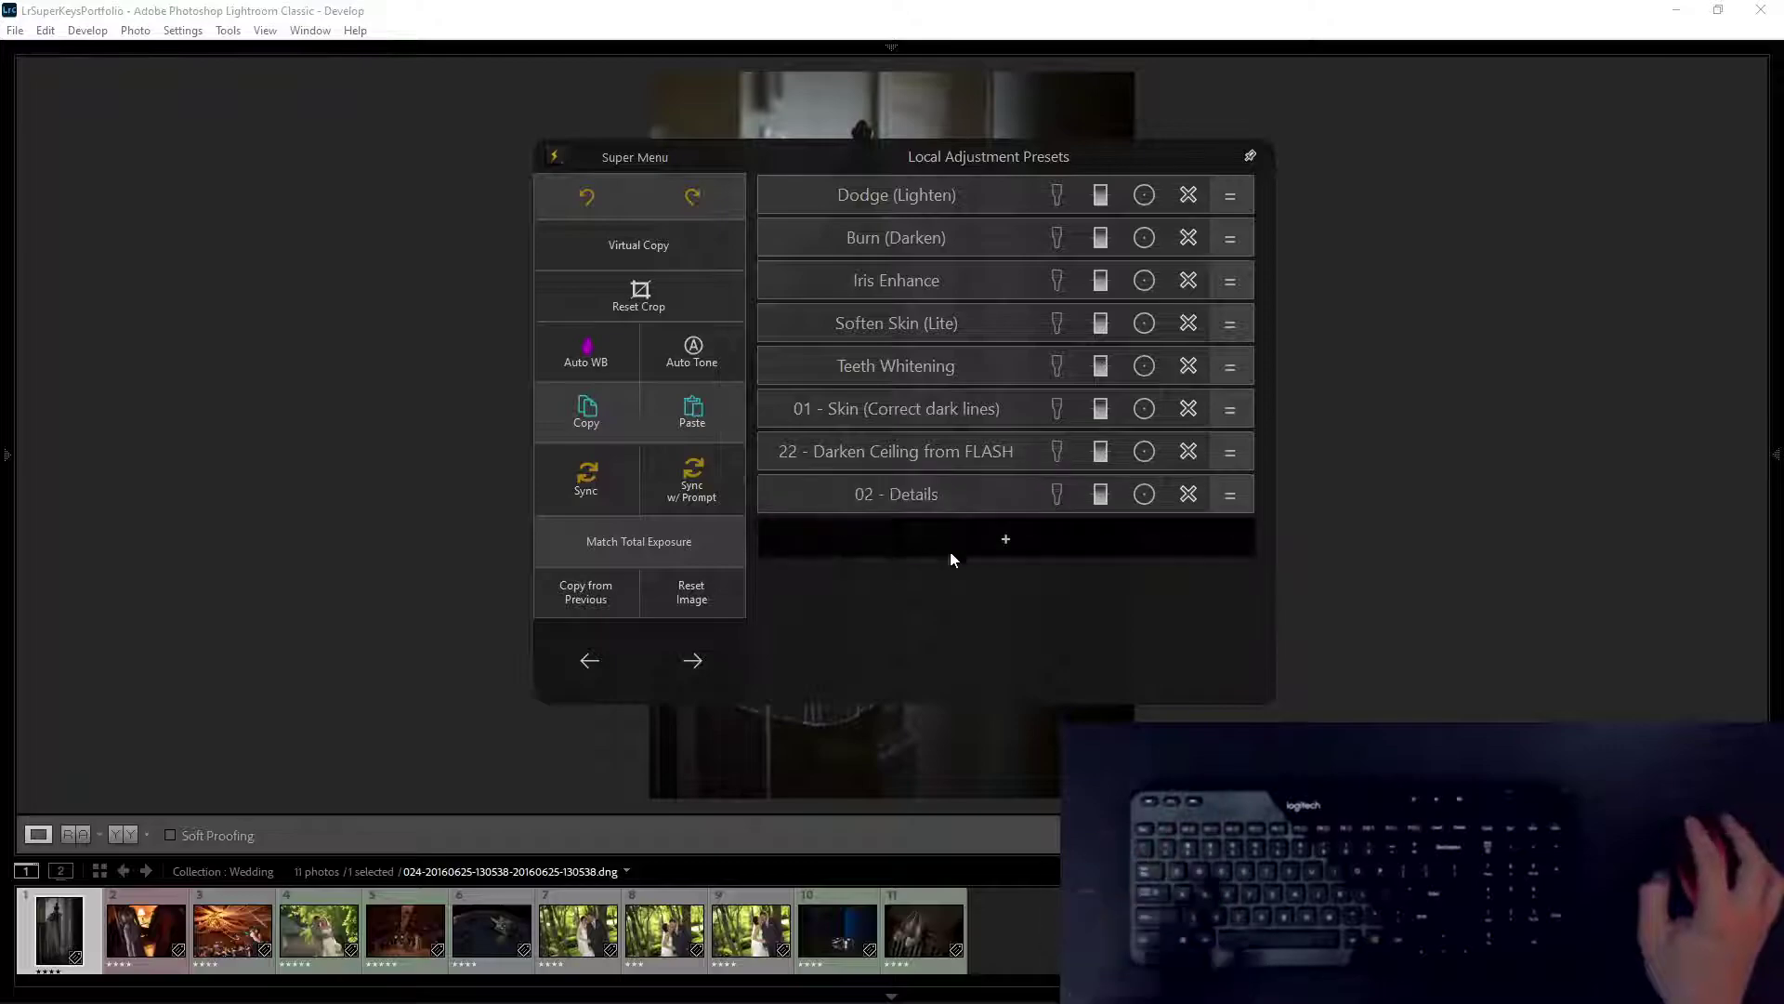
Step: Move the 01 - Skin (Correct dark lines) preset to the start of the Local Adjustment Presets list
mouse_move(1237, 500)
mouse_down()
mouse_move(1223, 335)
mouse_move(1275, 510)
mouse_move(1227, 505)
mouse_move(1234, 450)
mouse_move(1254, 509)
mouse_up()
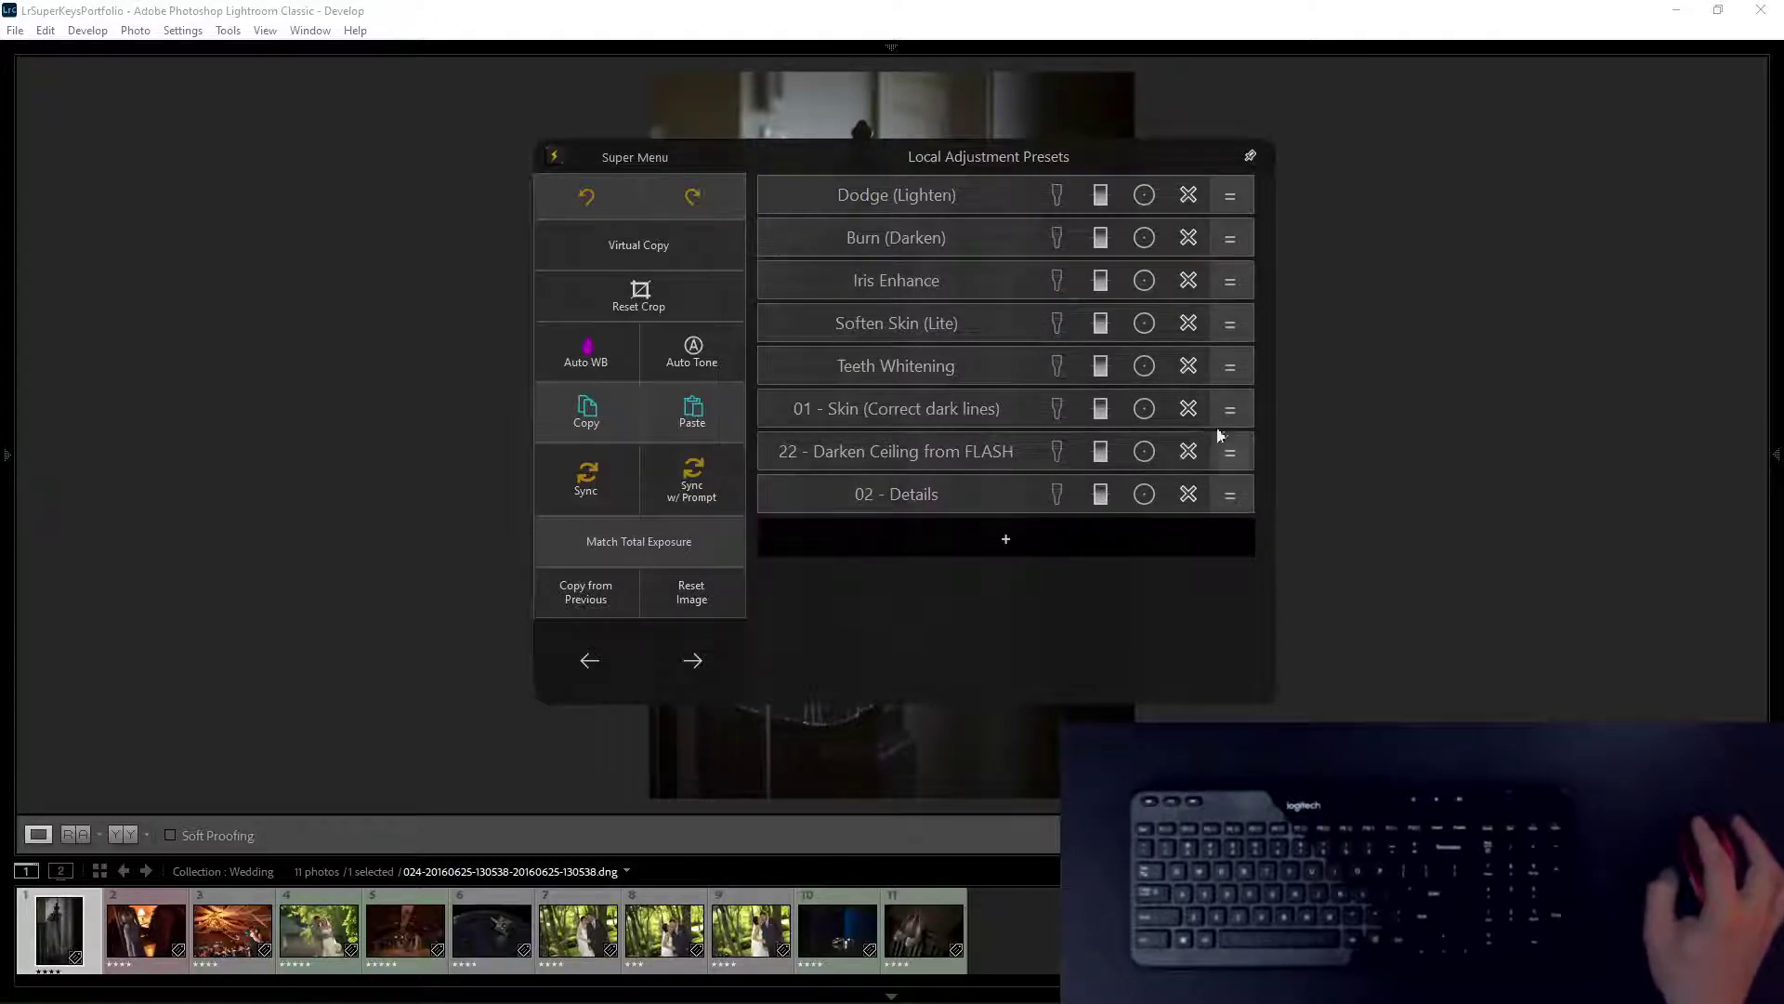
drag(1238, 411, 1234, 195)
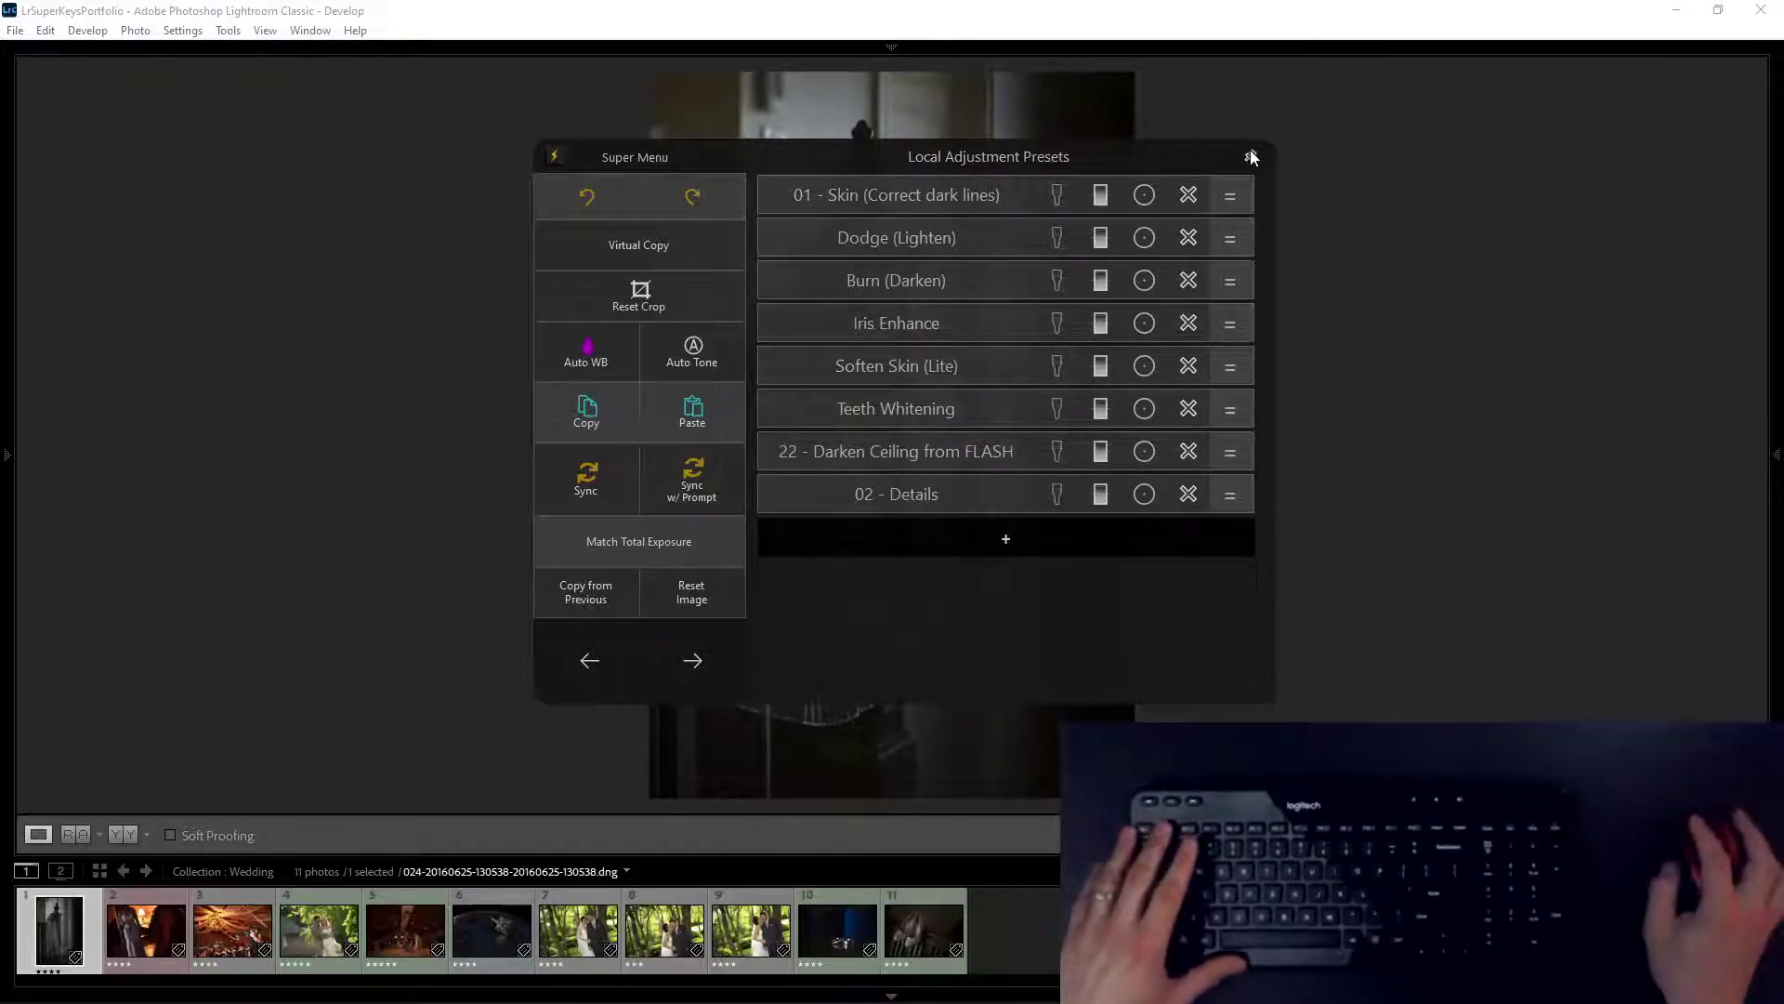
Step: Add the Full Texture preset to the Local Adjustment Presets list and unpin the Super Menu
click(989, 547)
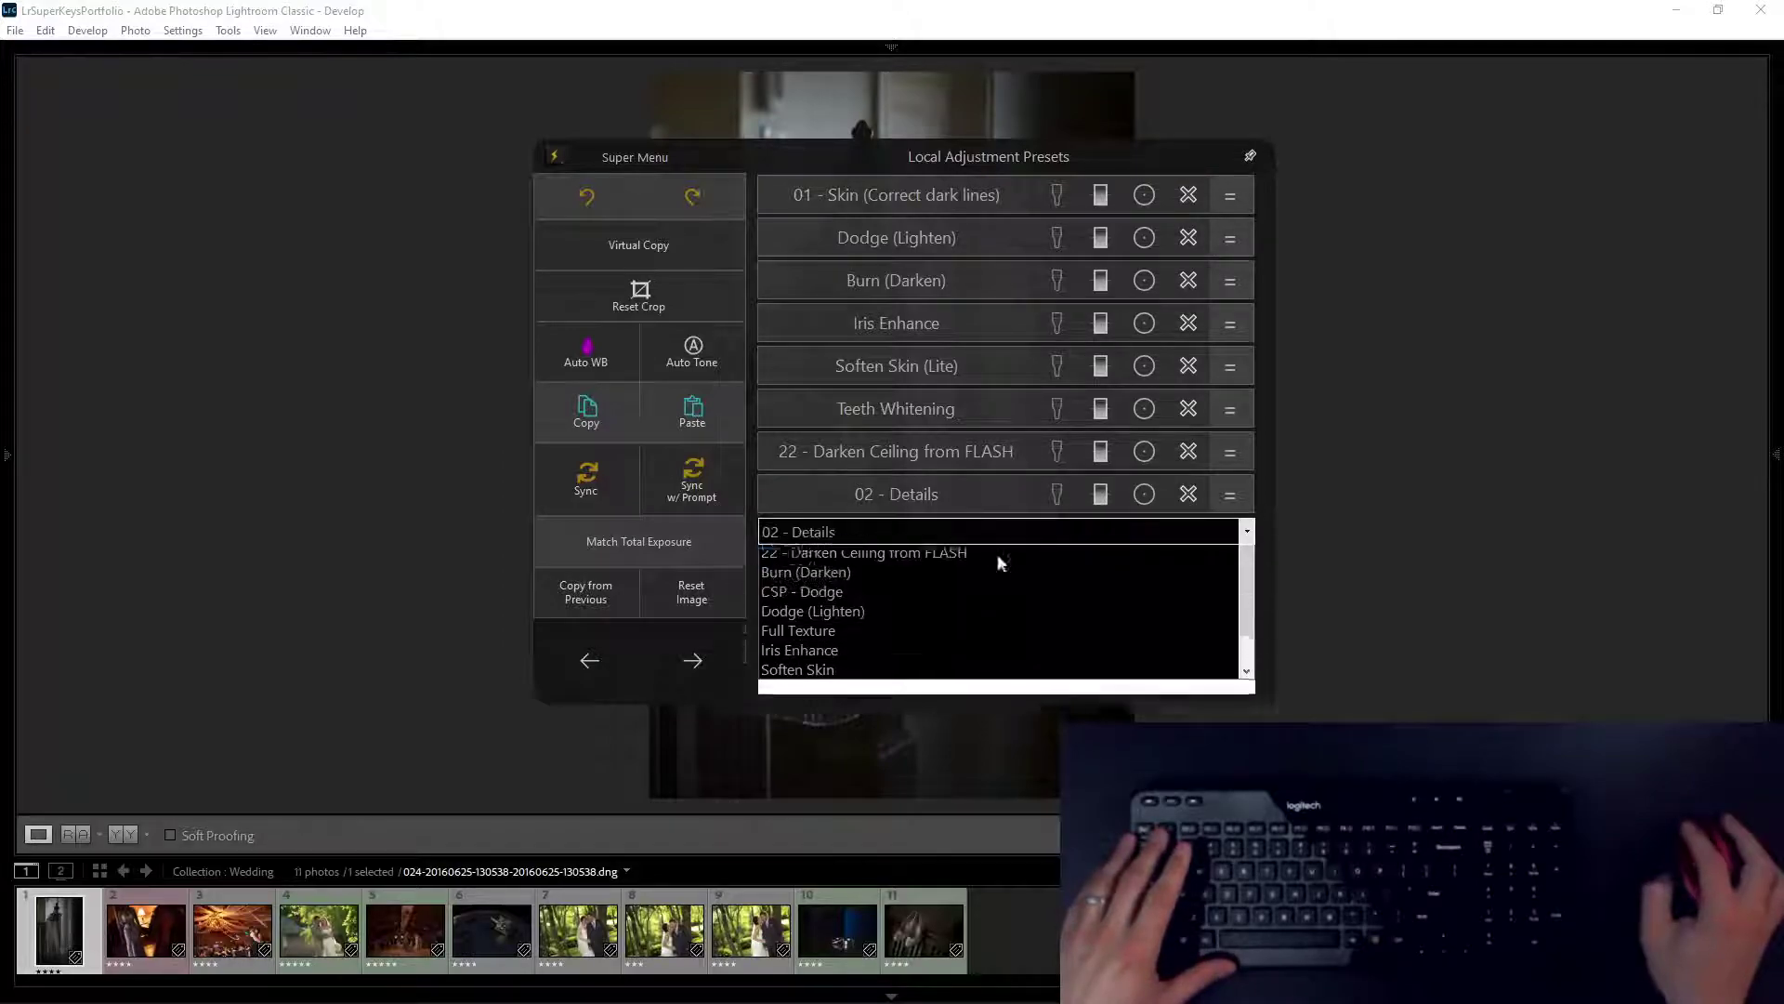
scroll(920, 683, down, 2)
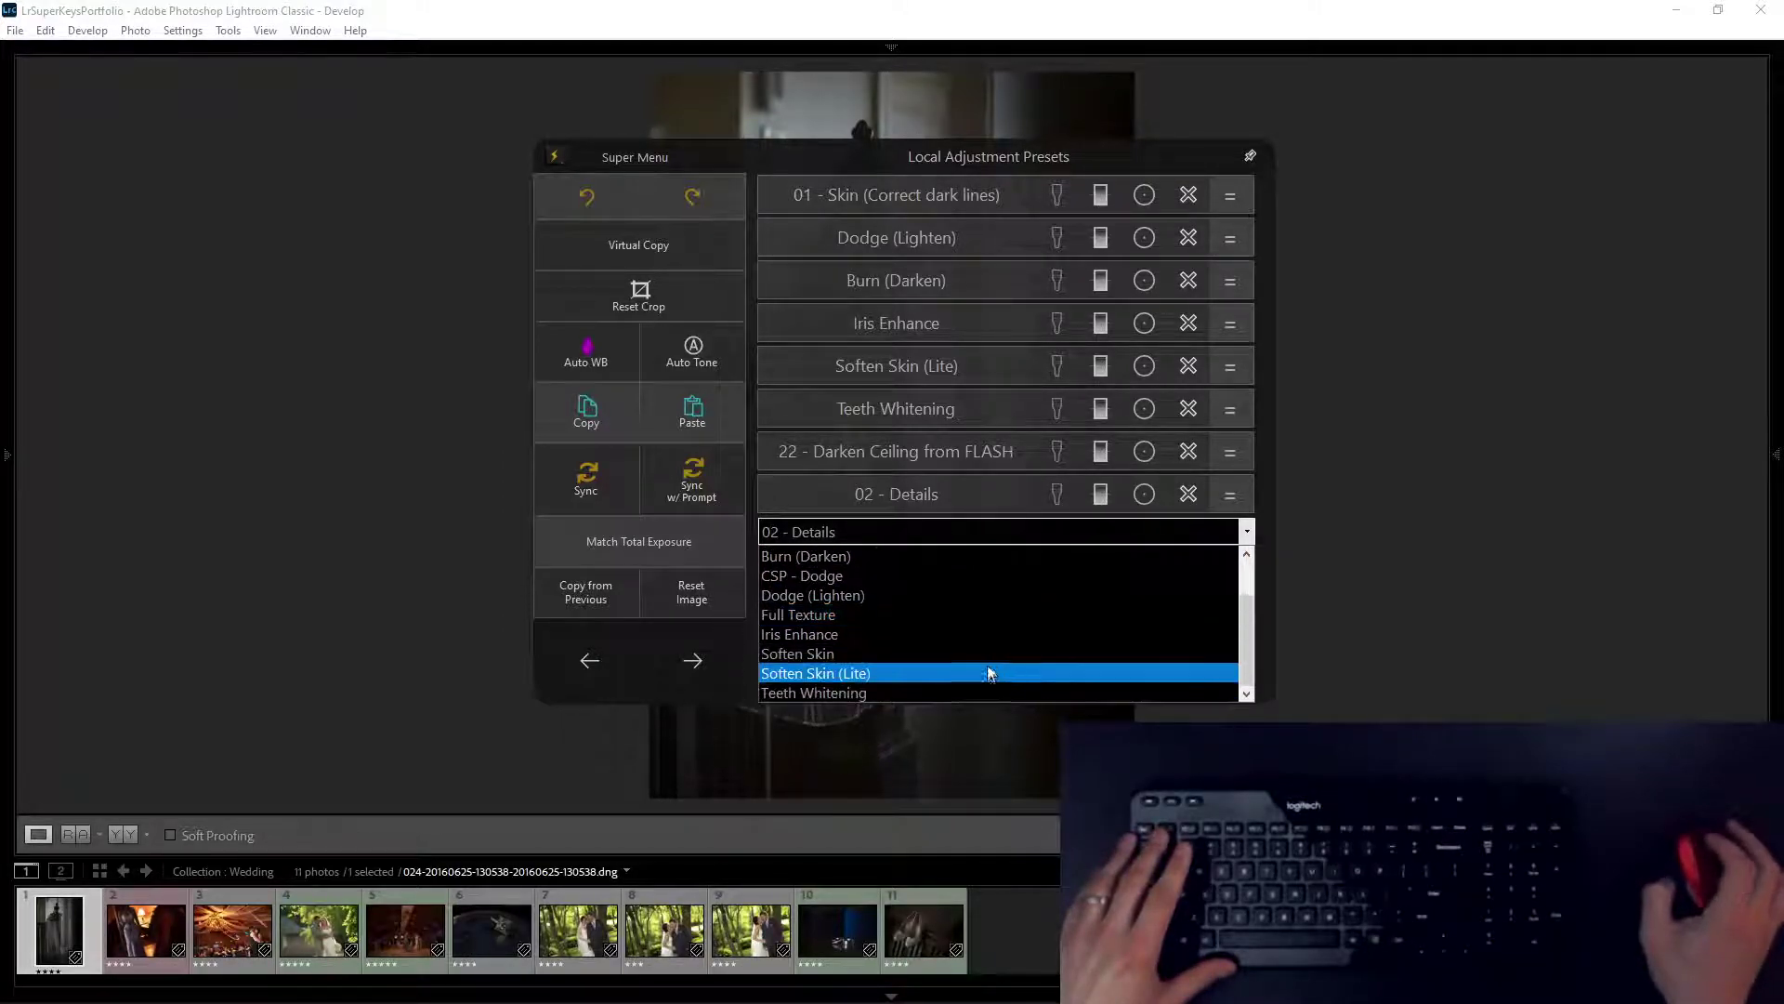
click(824, 617)
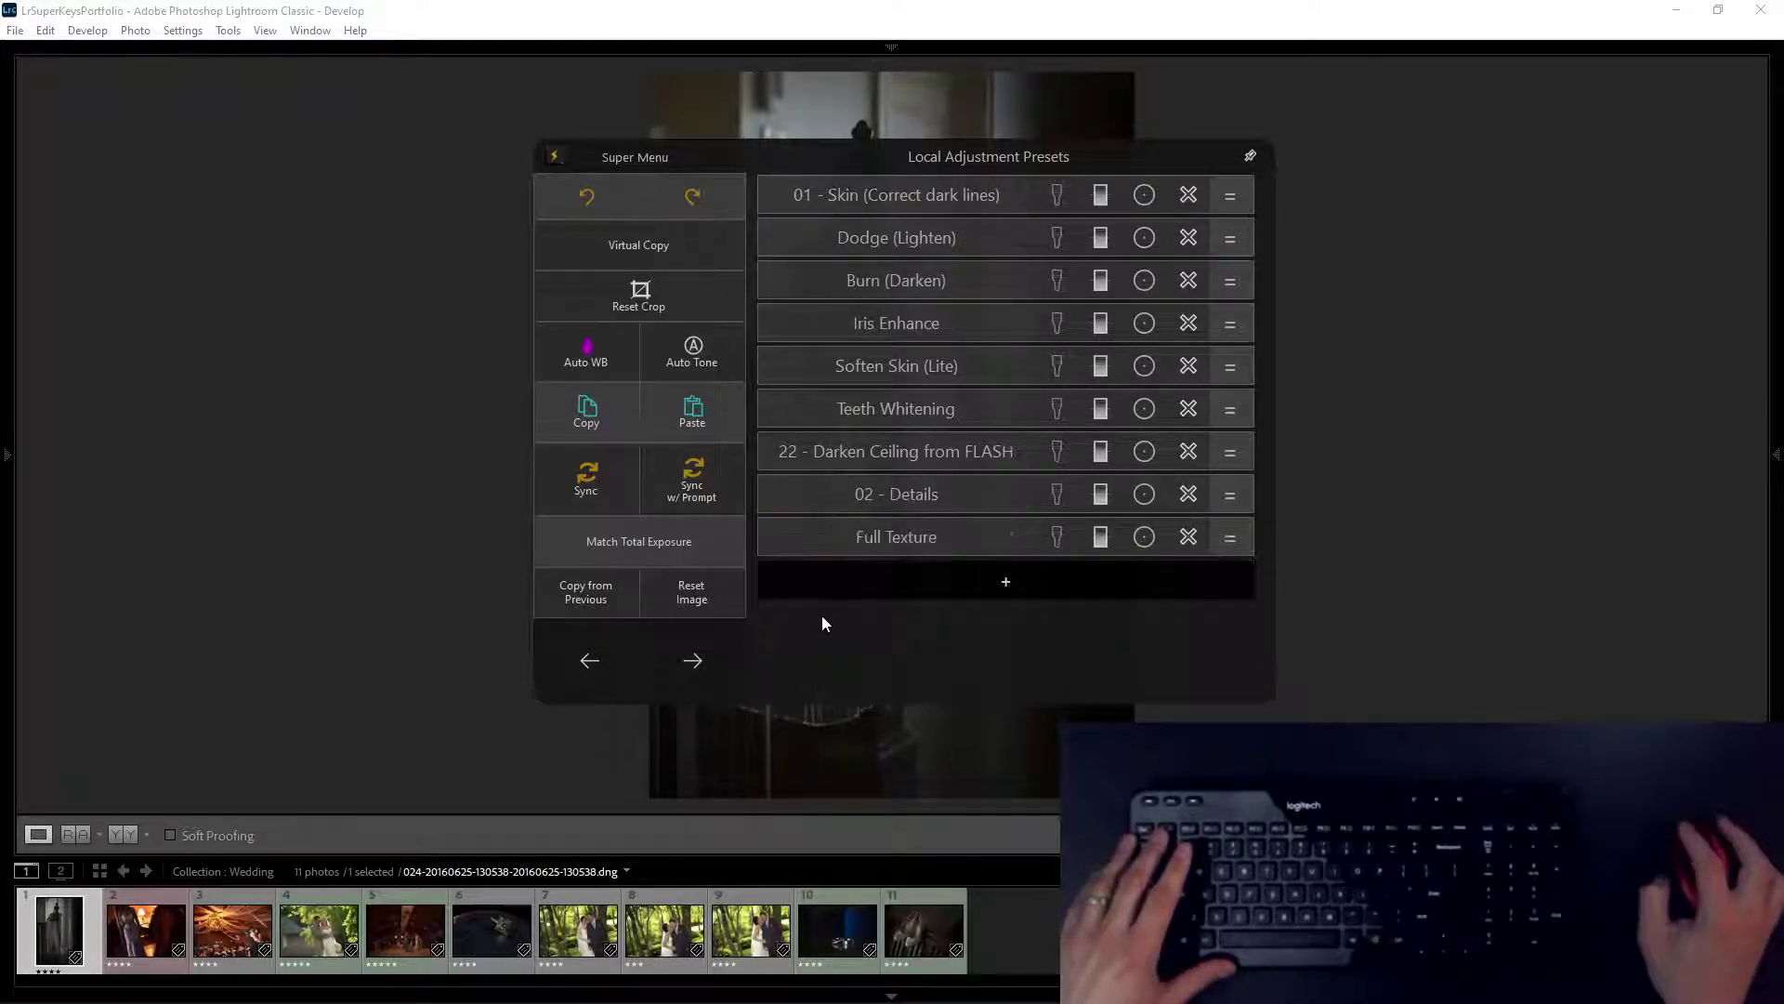
click(1258, 155)
Step: Reveal the develop settings, activate the Adjustment Brush and look through its available effect presets
click(1777, 452)
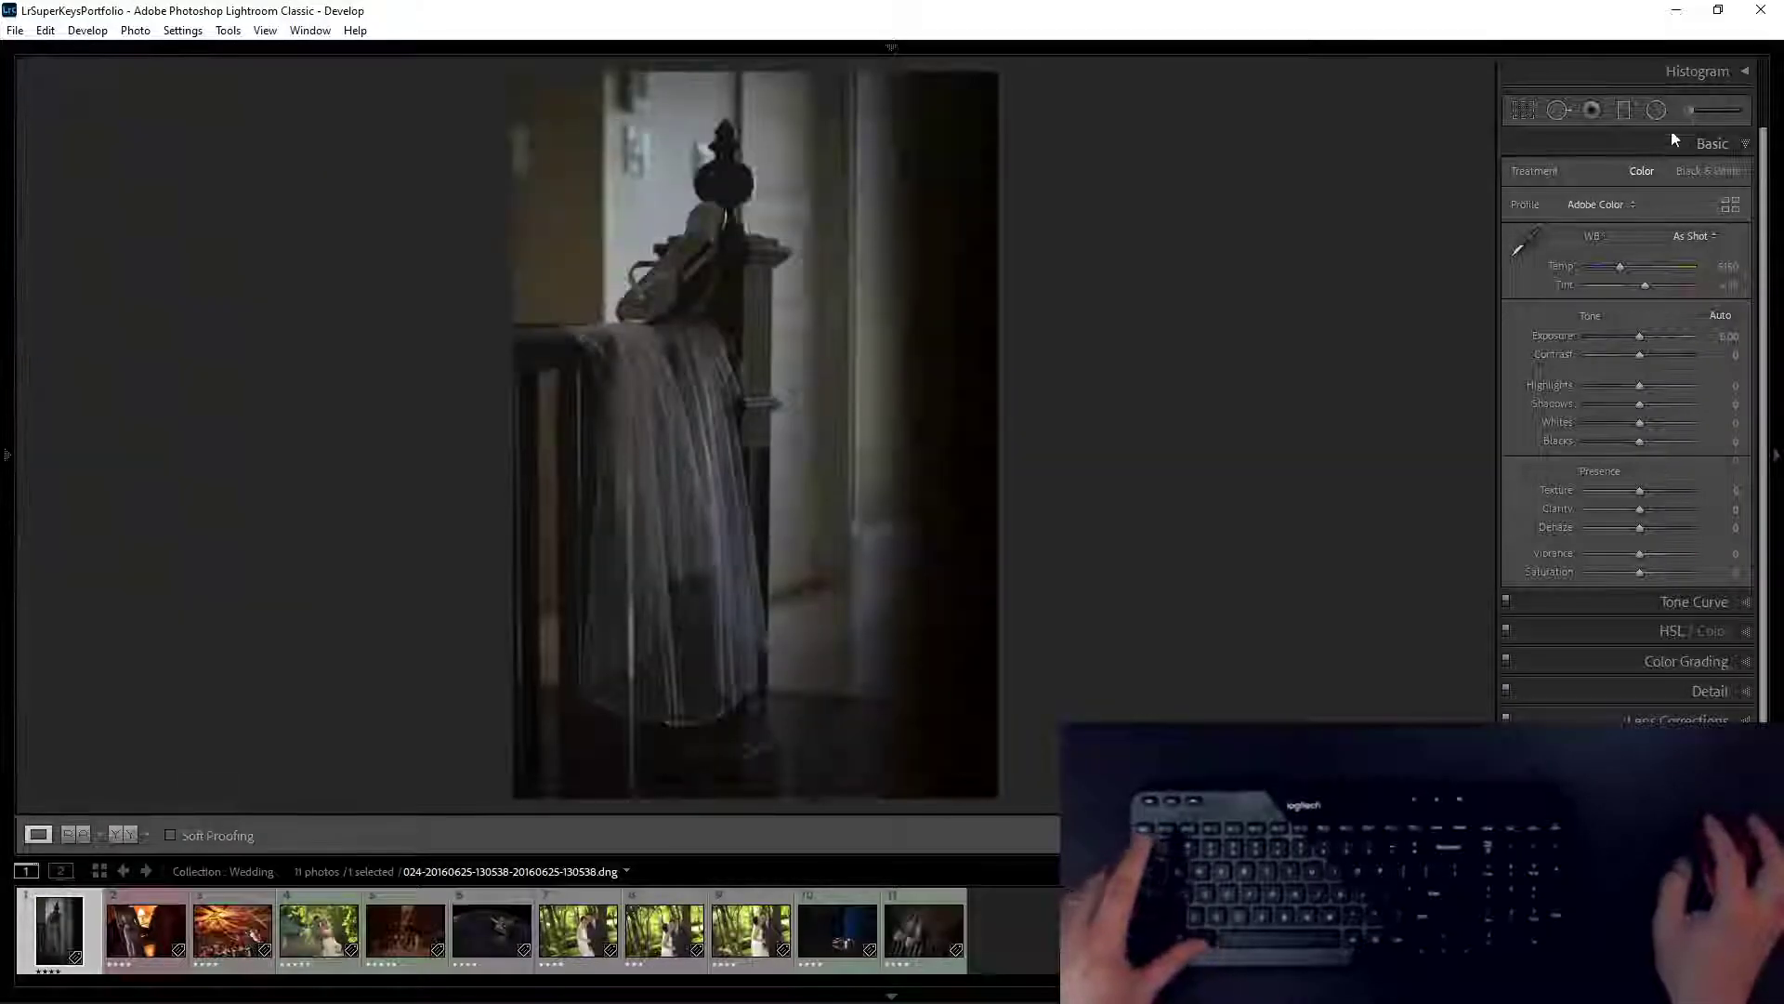
key(k)
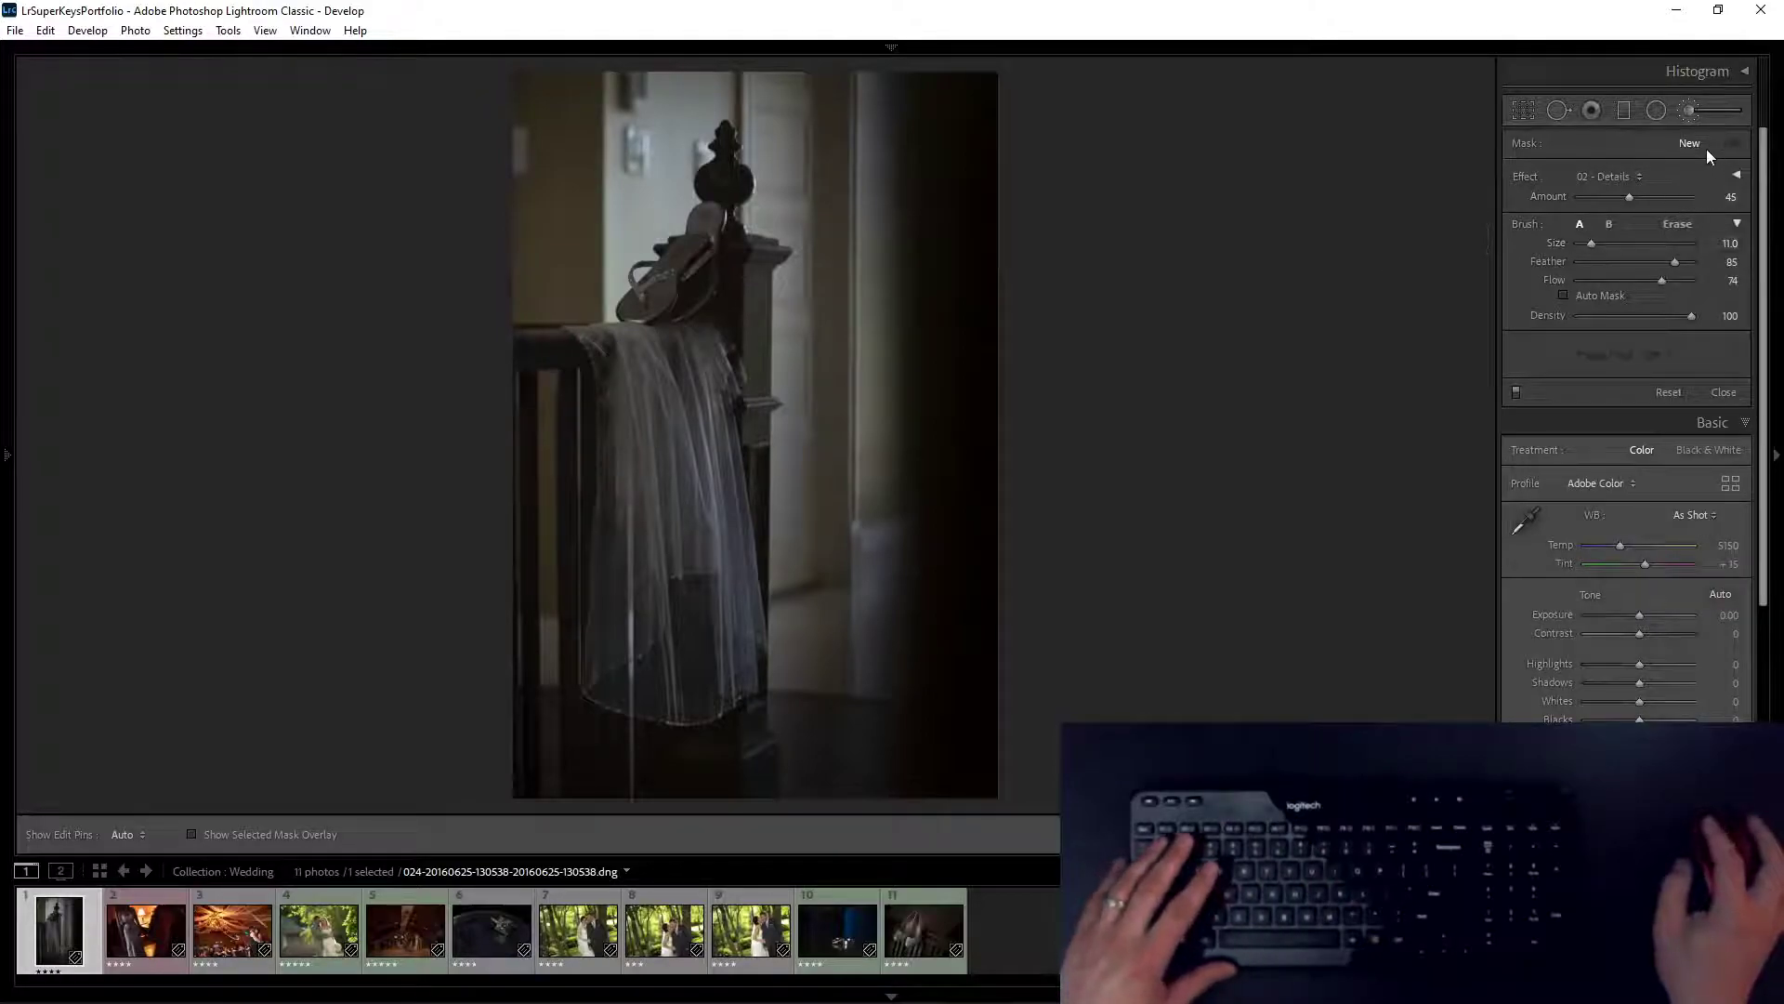
click(1638, 177)
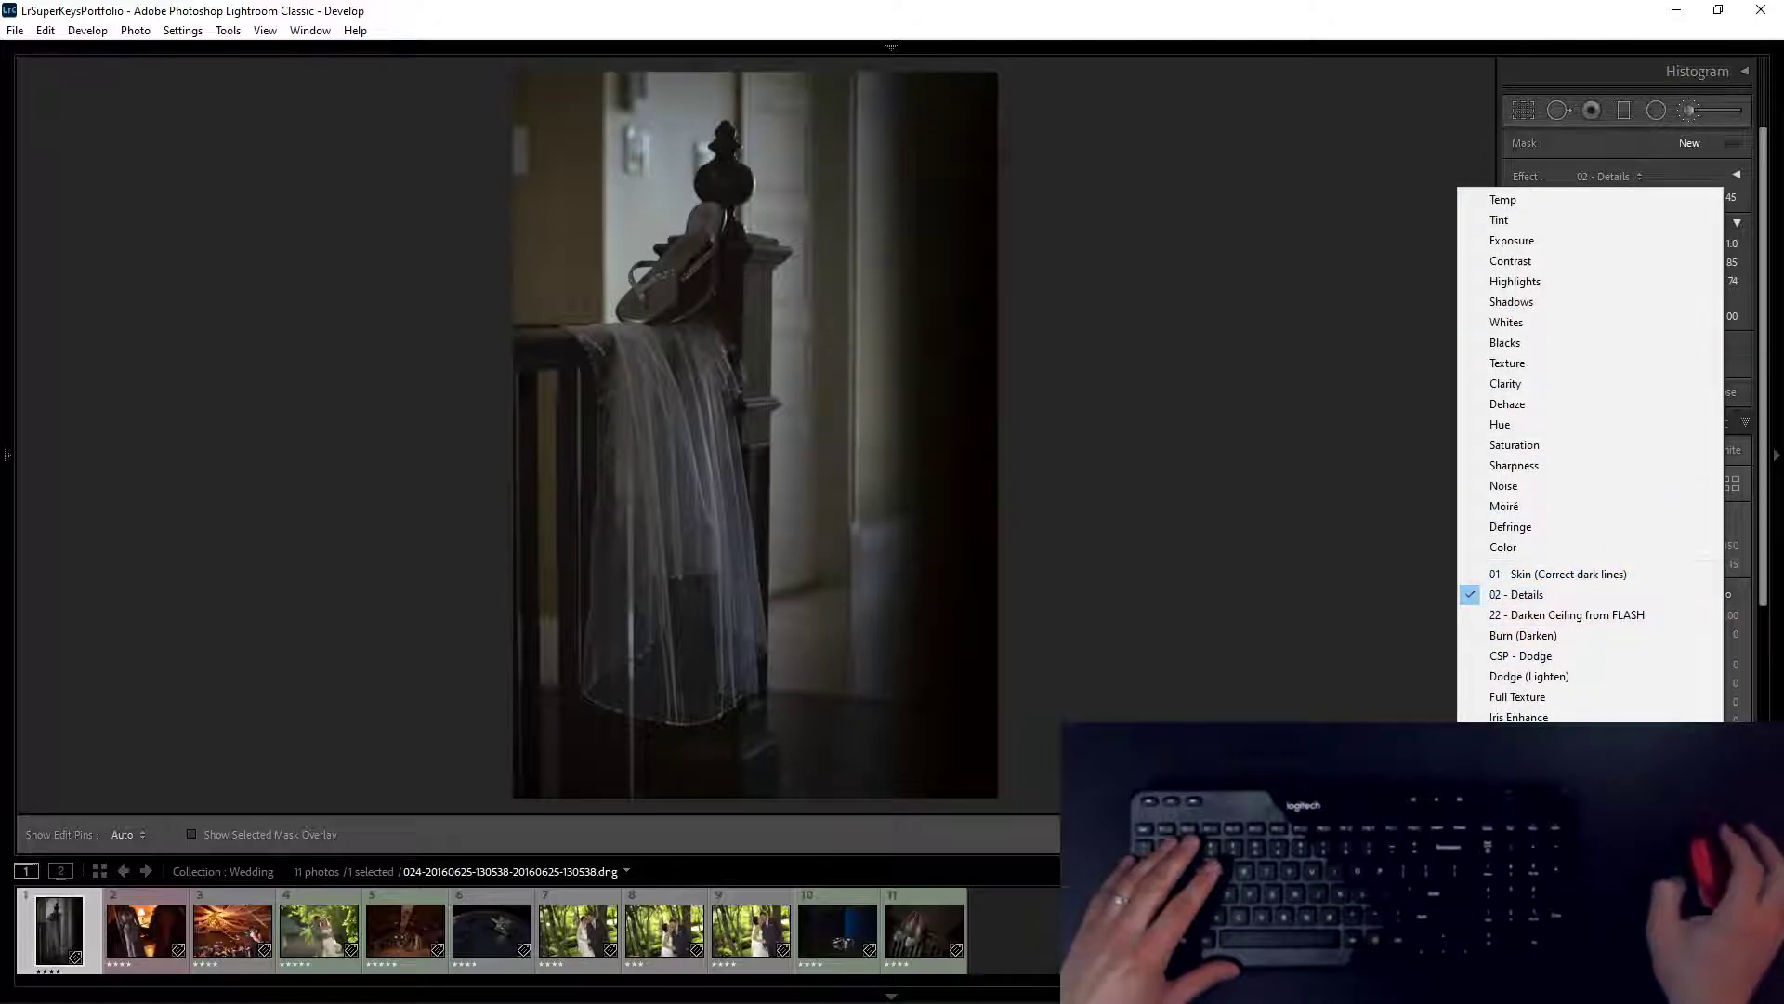
click(1237, 33)
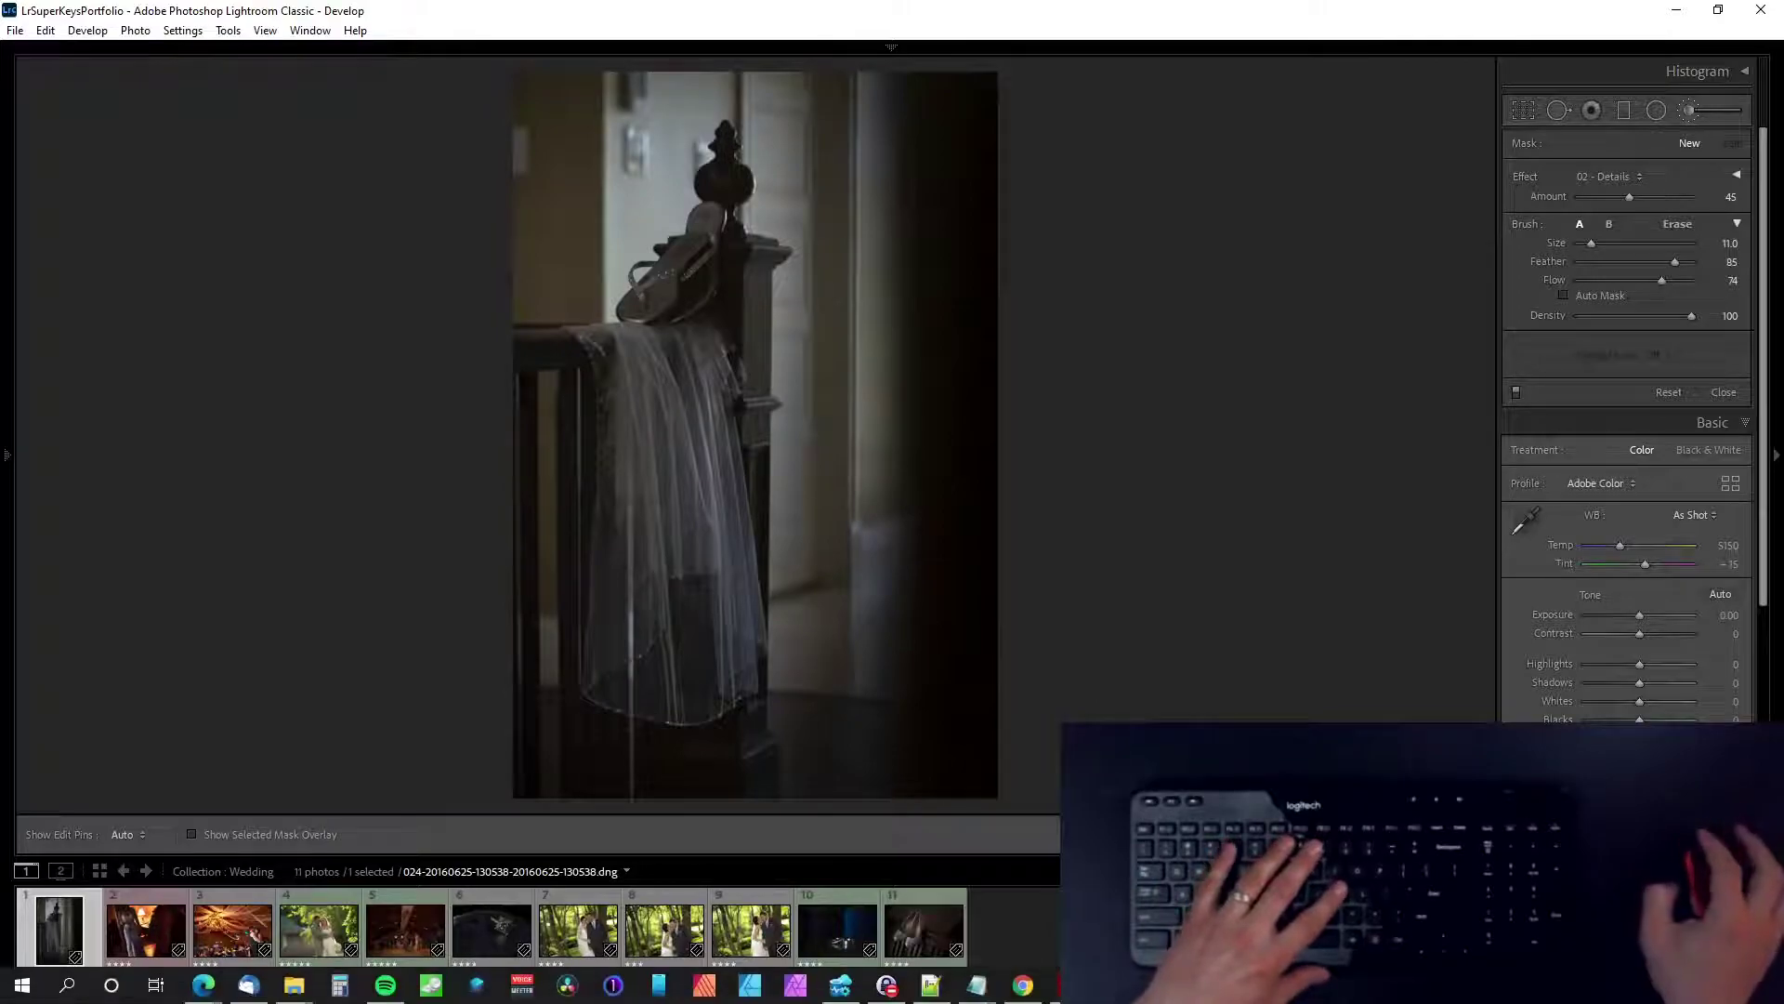
Step: Check the options in the LrSuperKeys settings window, minimize it and return to Lightroom
click(1268, 985)
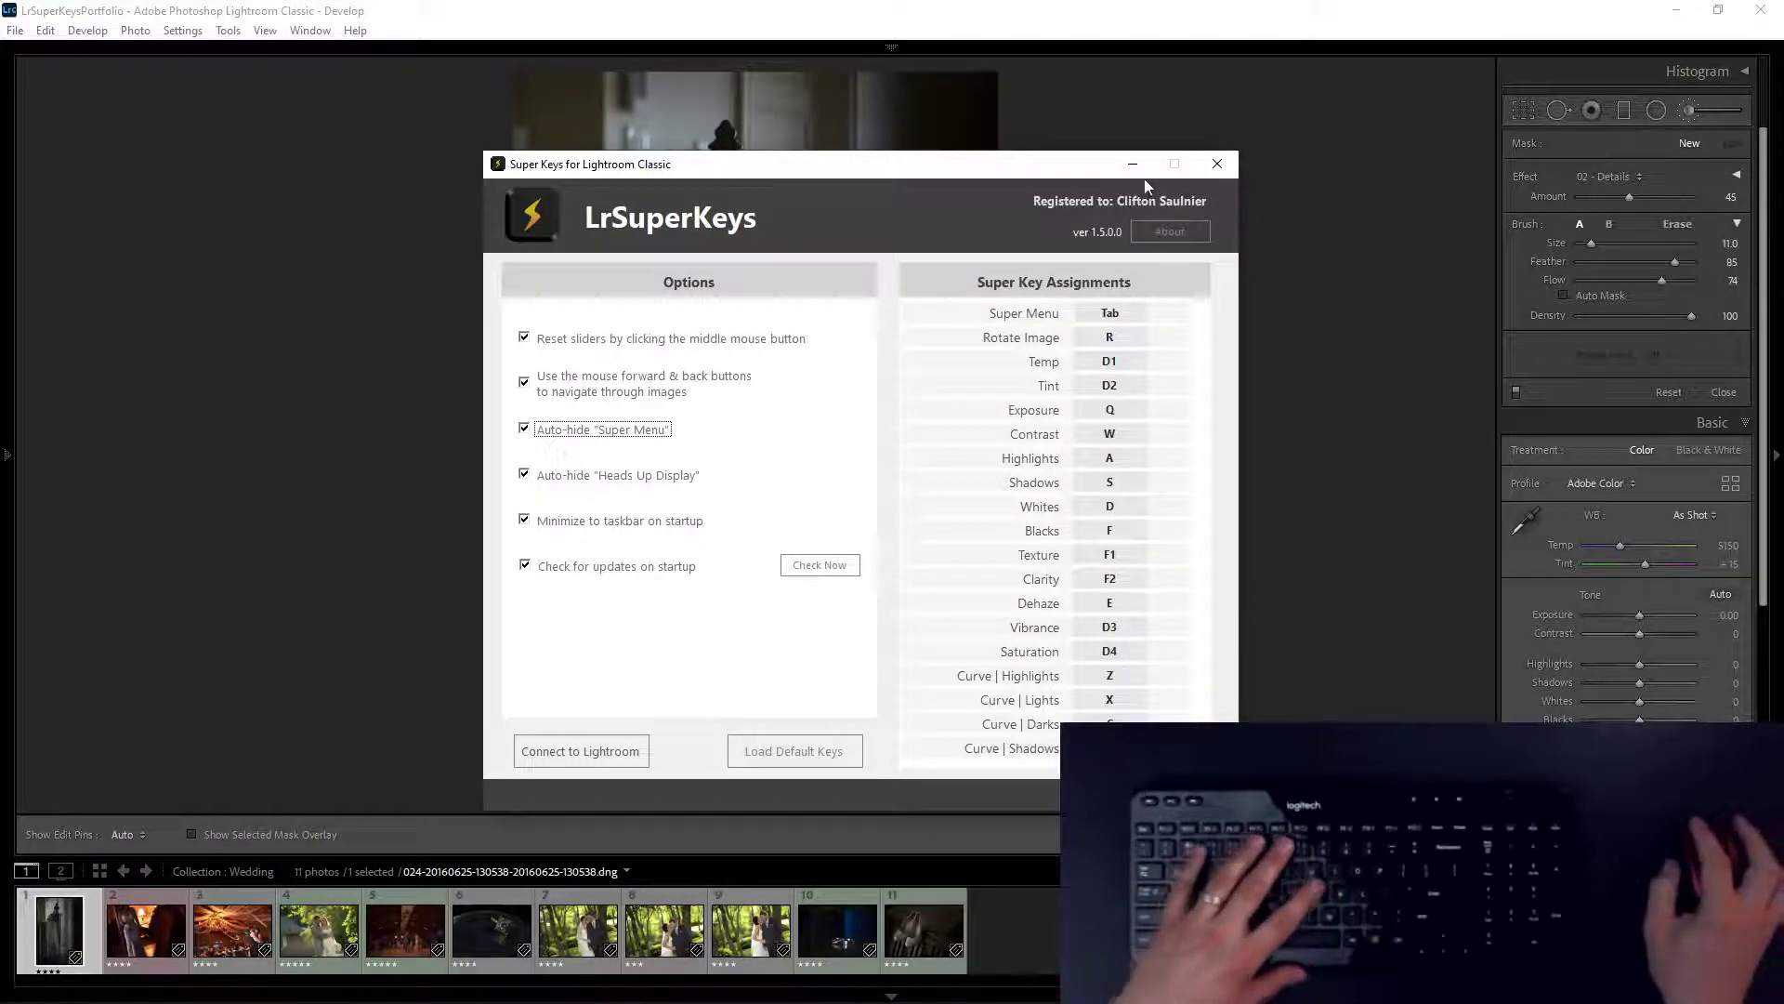
click(1133, 165)
click(929, 39)
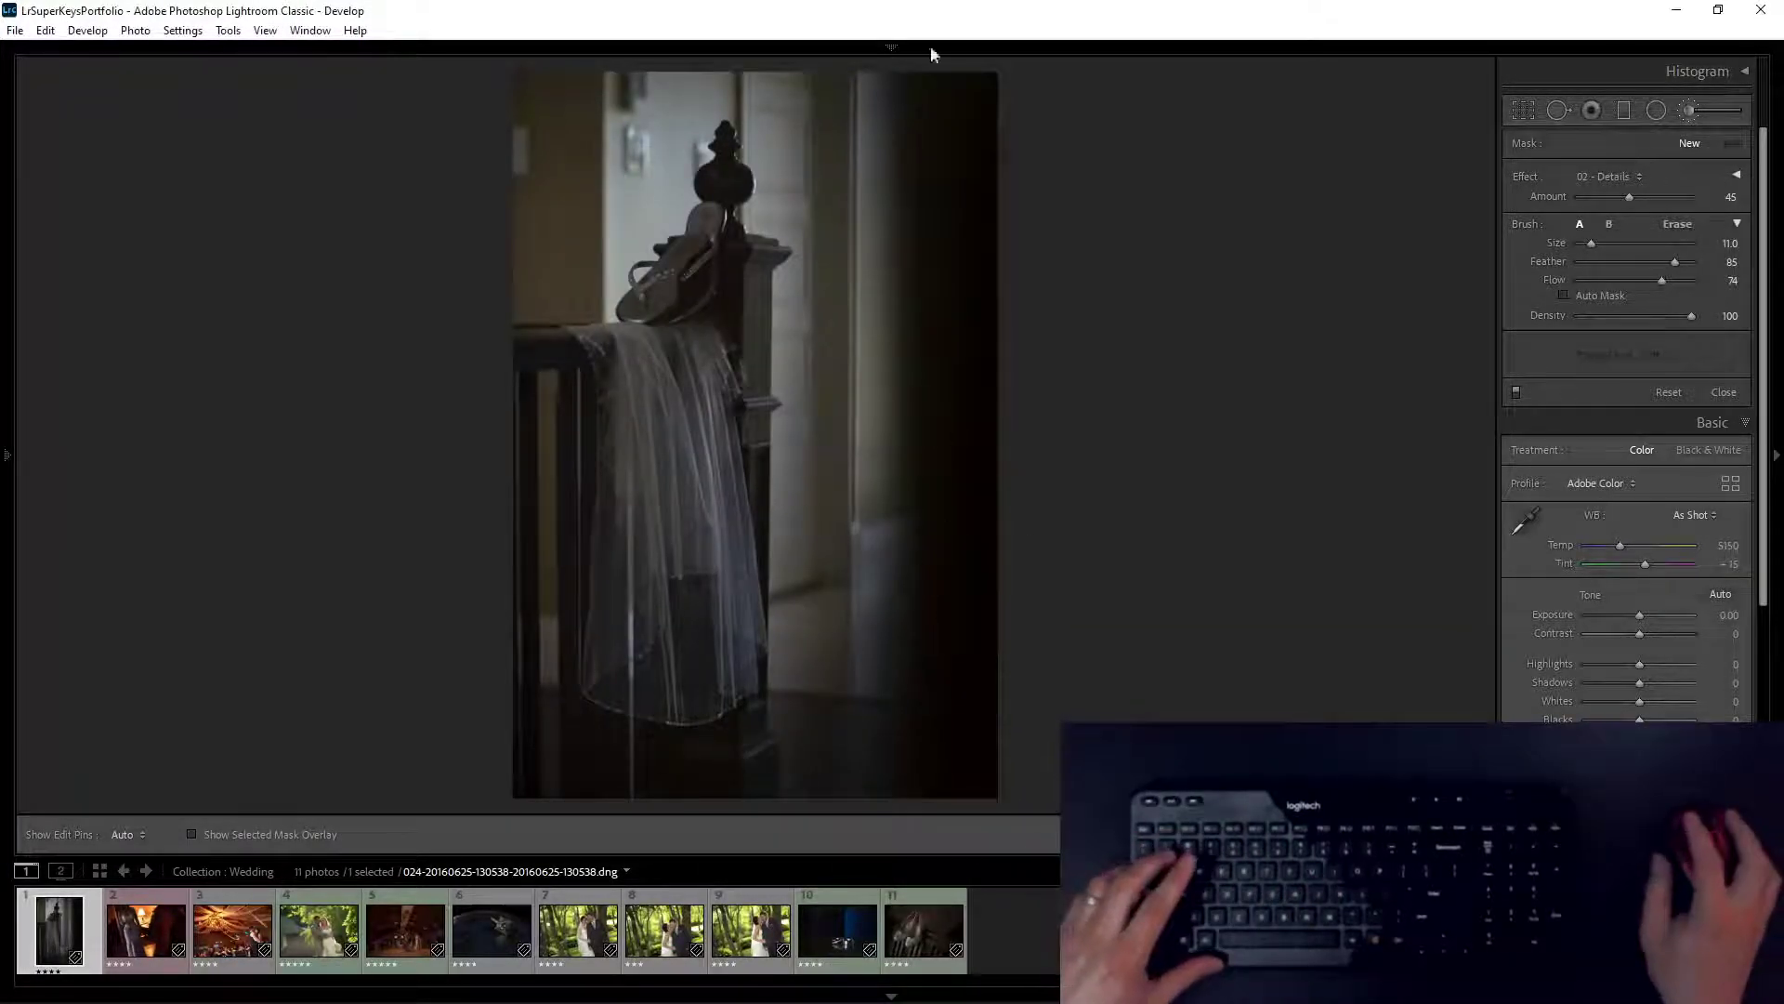
Step: Load the Dodge (Lighten) preset for the Adjustment Brush from the Super Menu
key(grave)
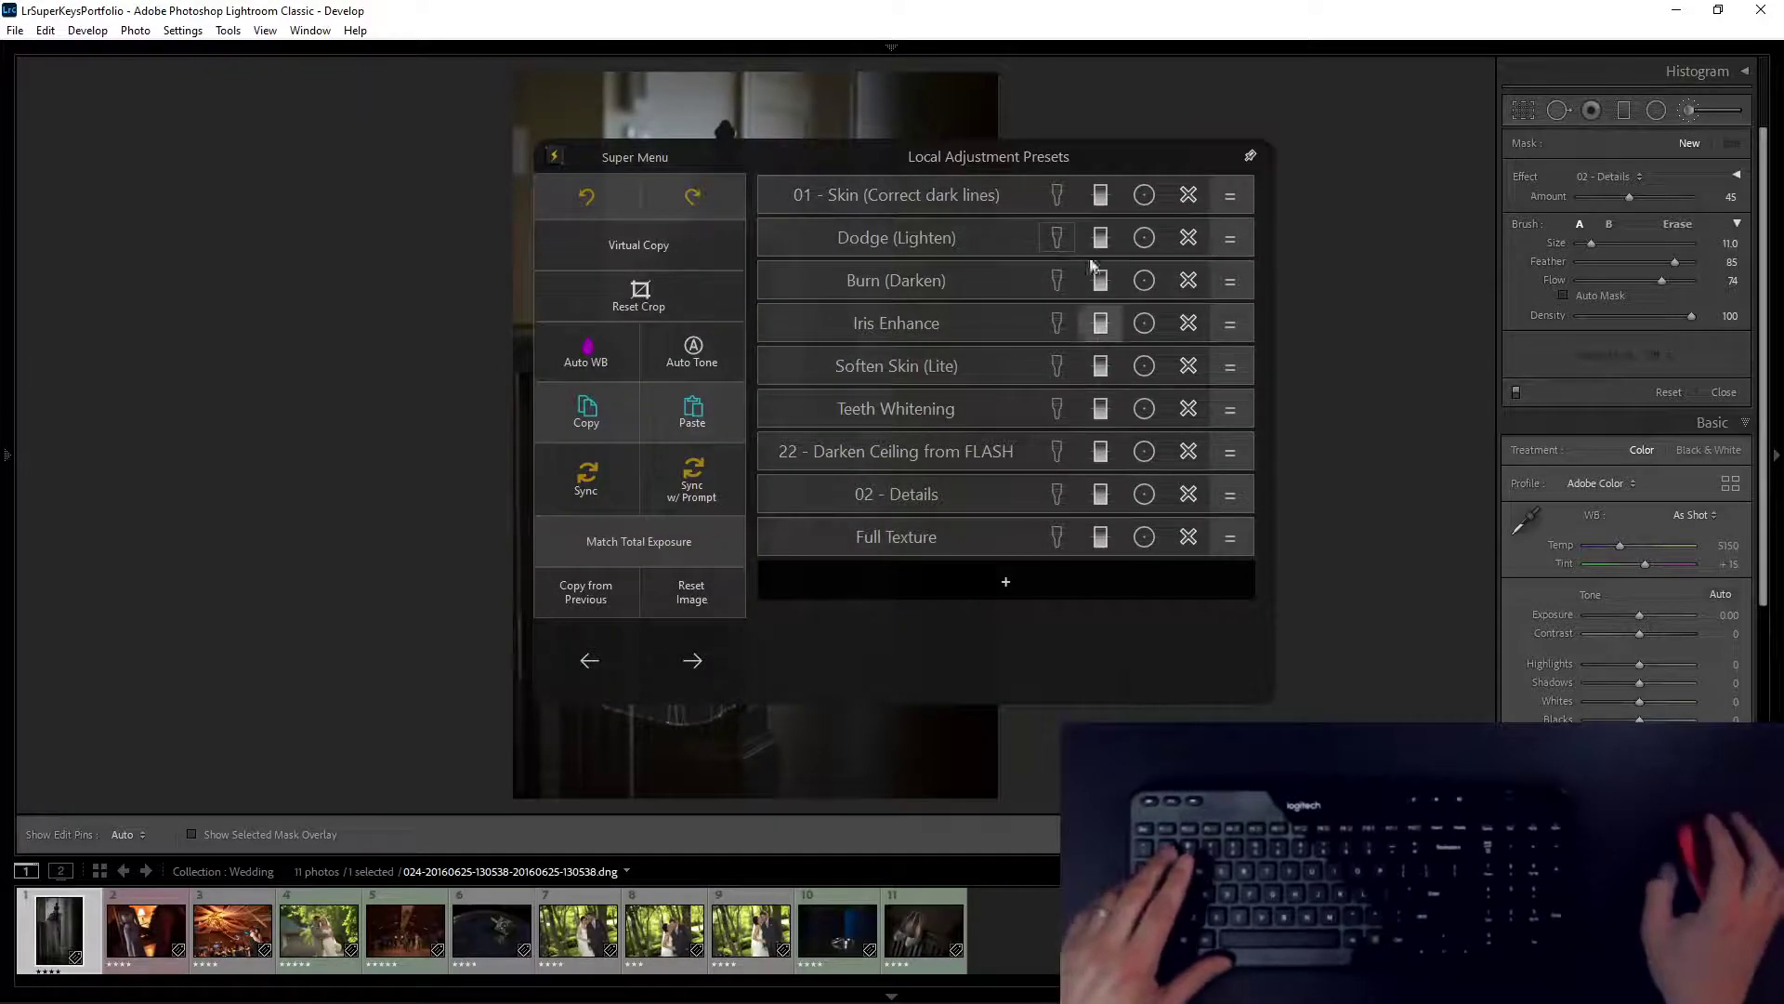
click(1055, 238)
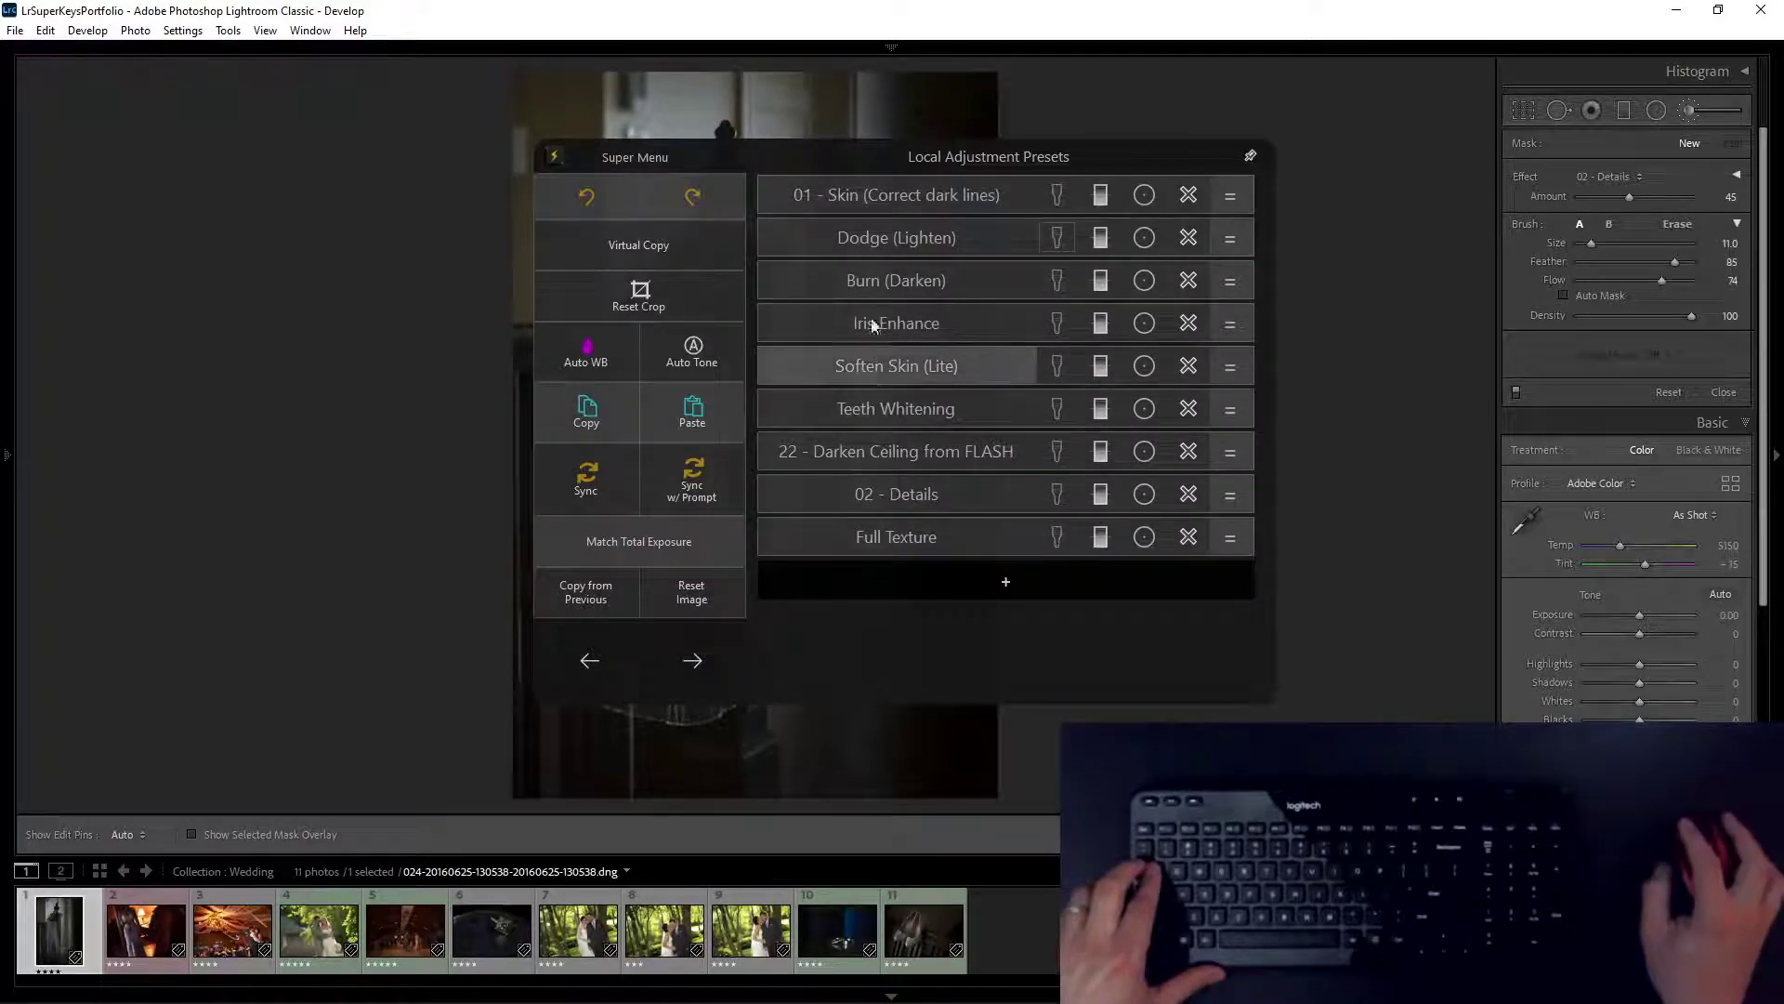
click(885, 245)
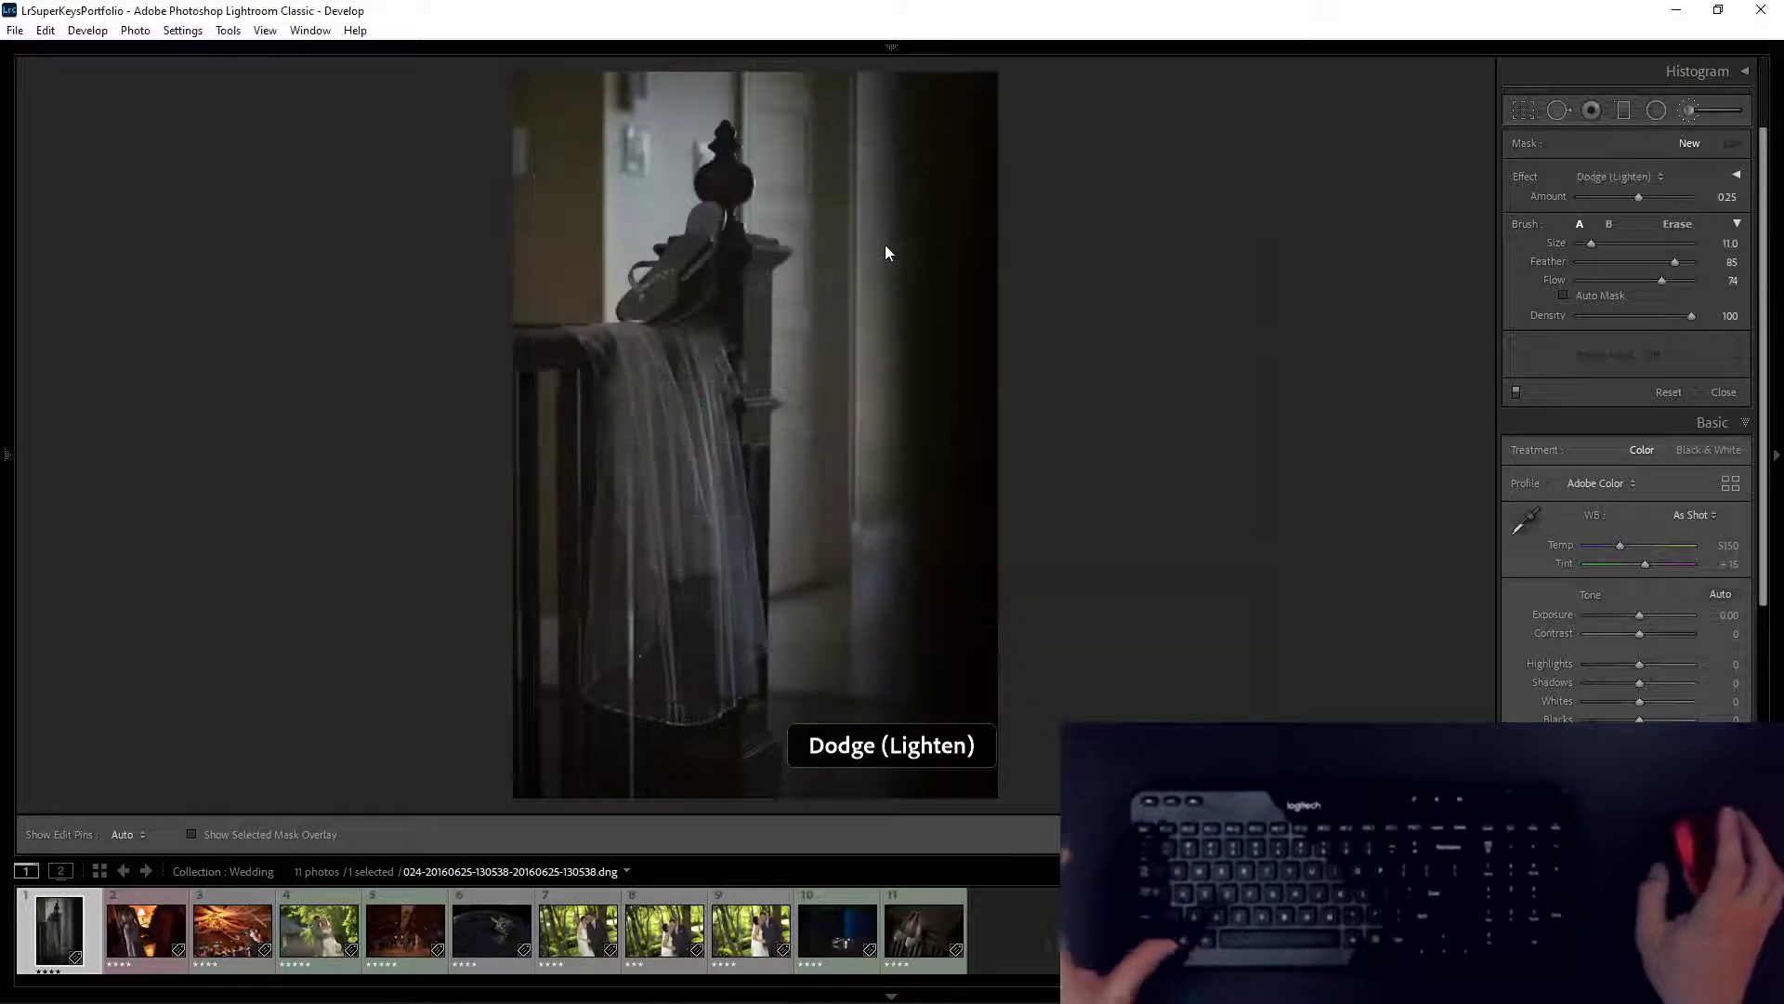
Step: Paint the Dodge (Lighten) effect over the veil with a size 19 brush and set its Amount to 1.18
scroll(659, 372, up, 4)
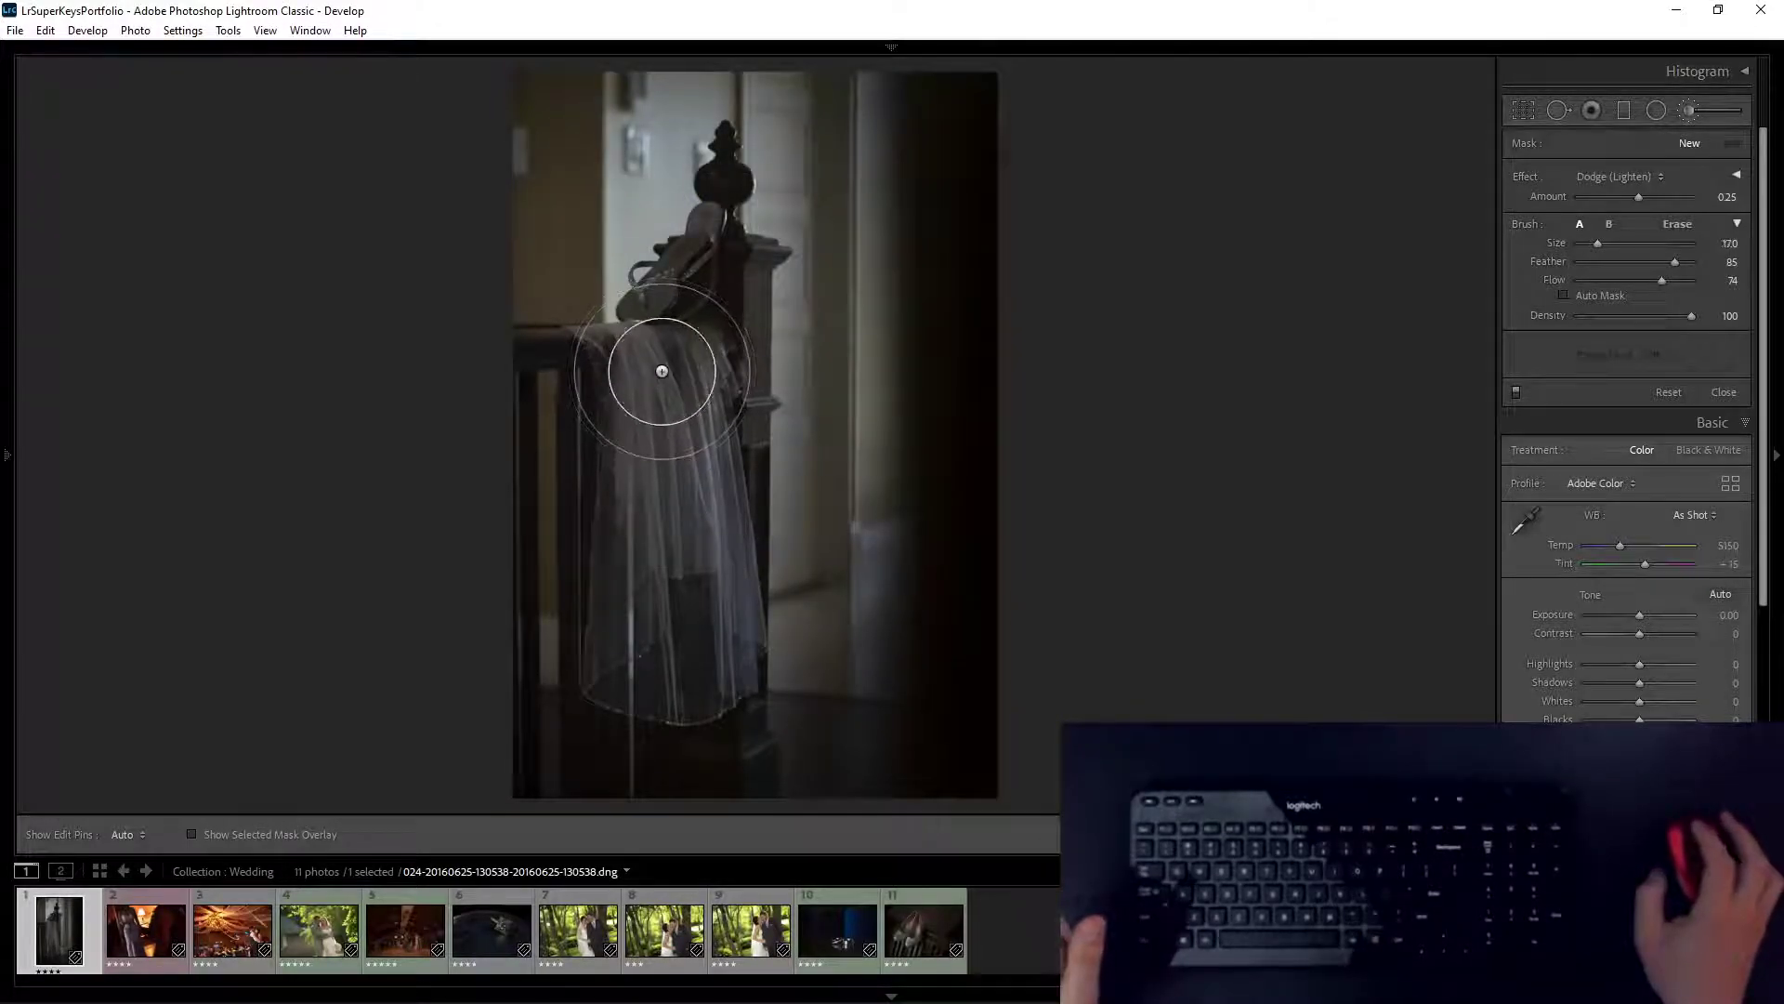
mouse_move(659, 374)
mouse_down()
mouse_move(645, 605)
mouse_move(641, 520)
mouse_move(638, 597)
mouse_move(651, 534)
mouse_up()
key(h)
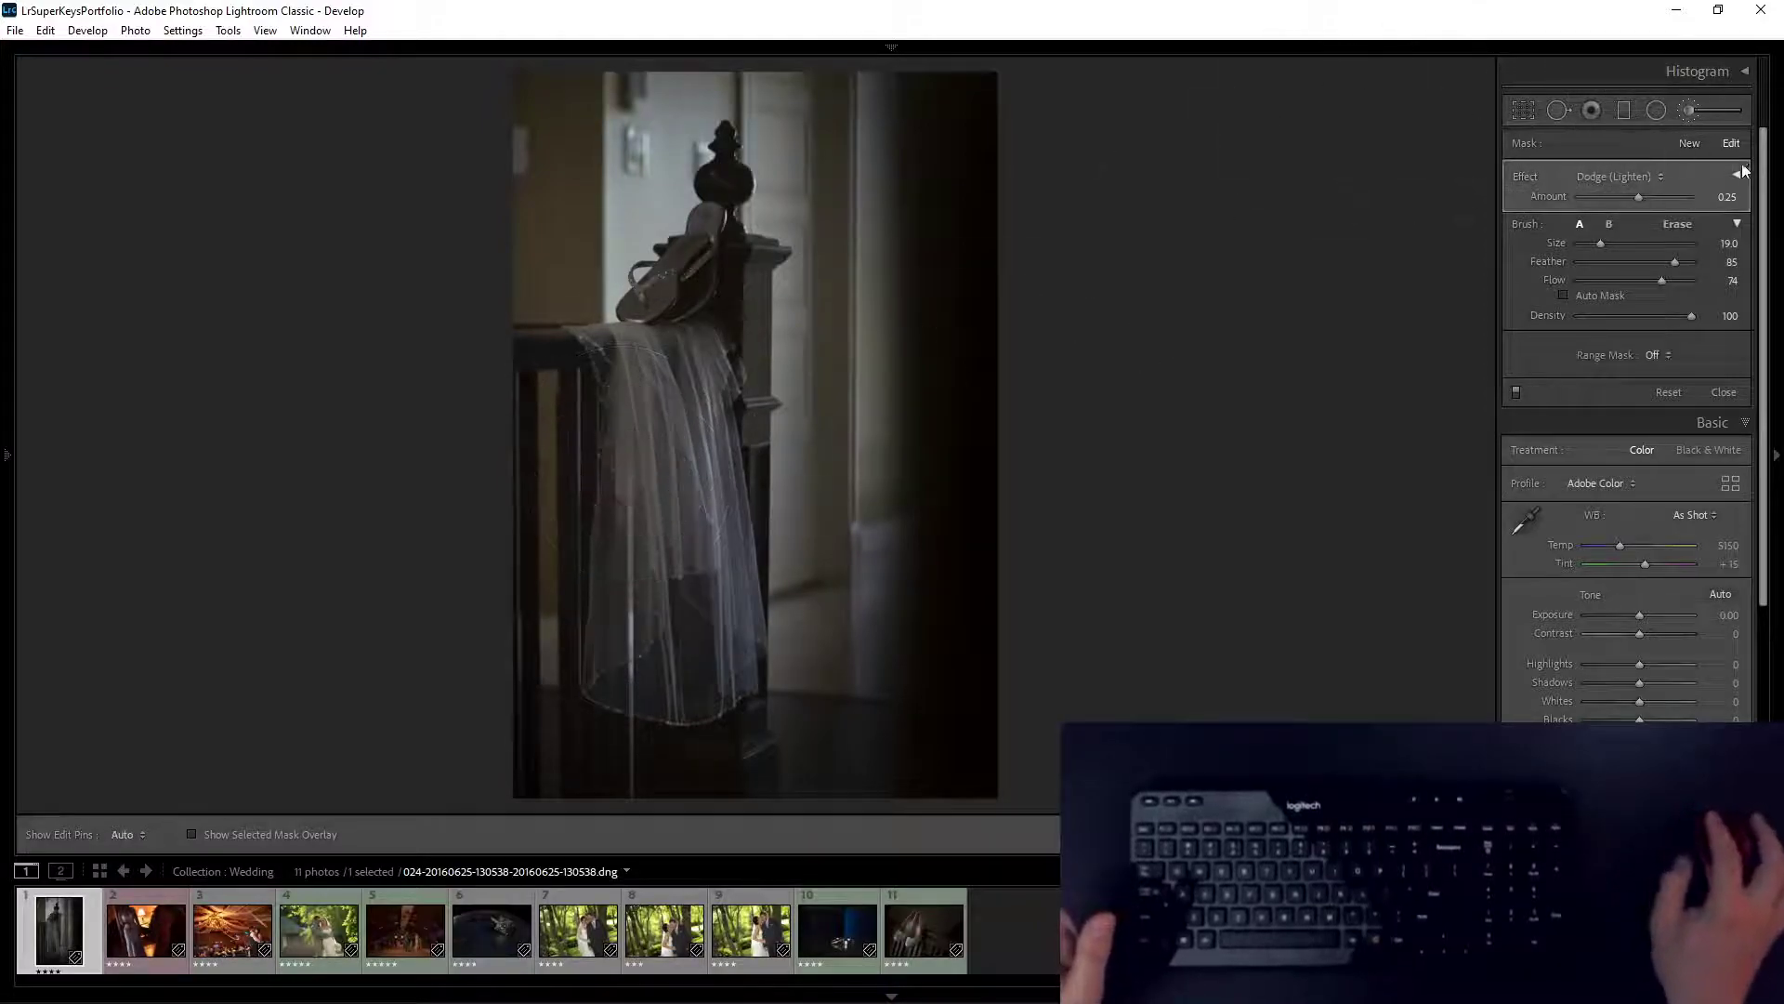
drag(1637, 198, 1649, 200)
key(h)
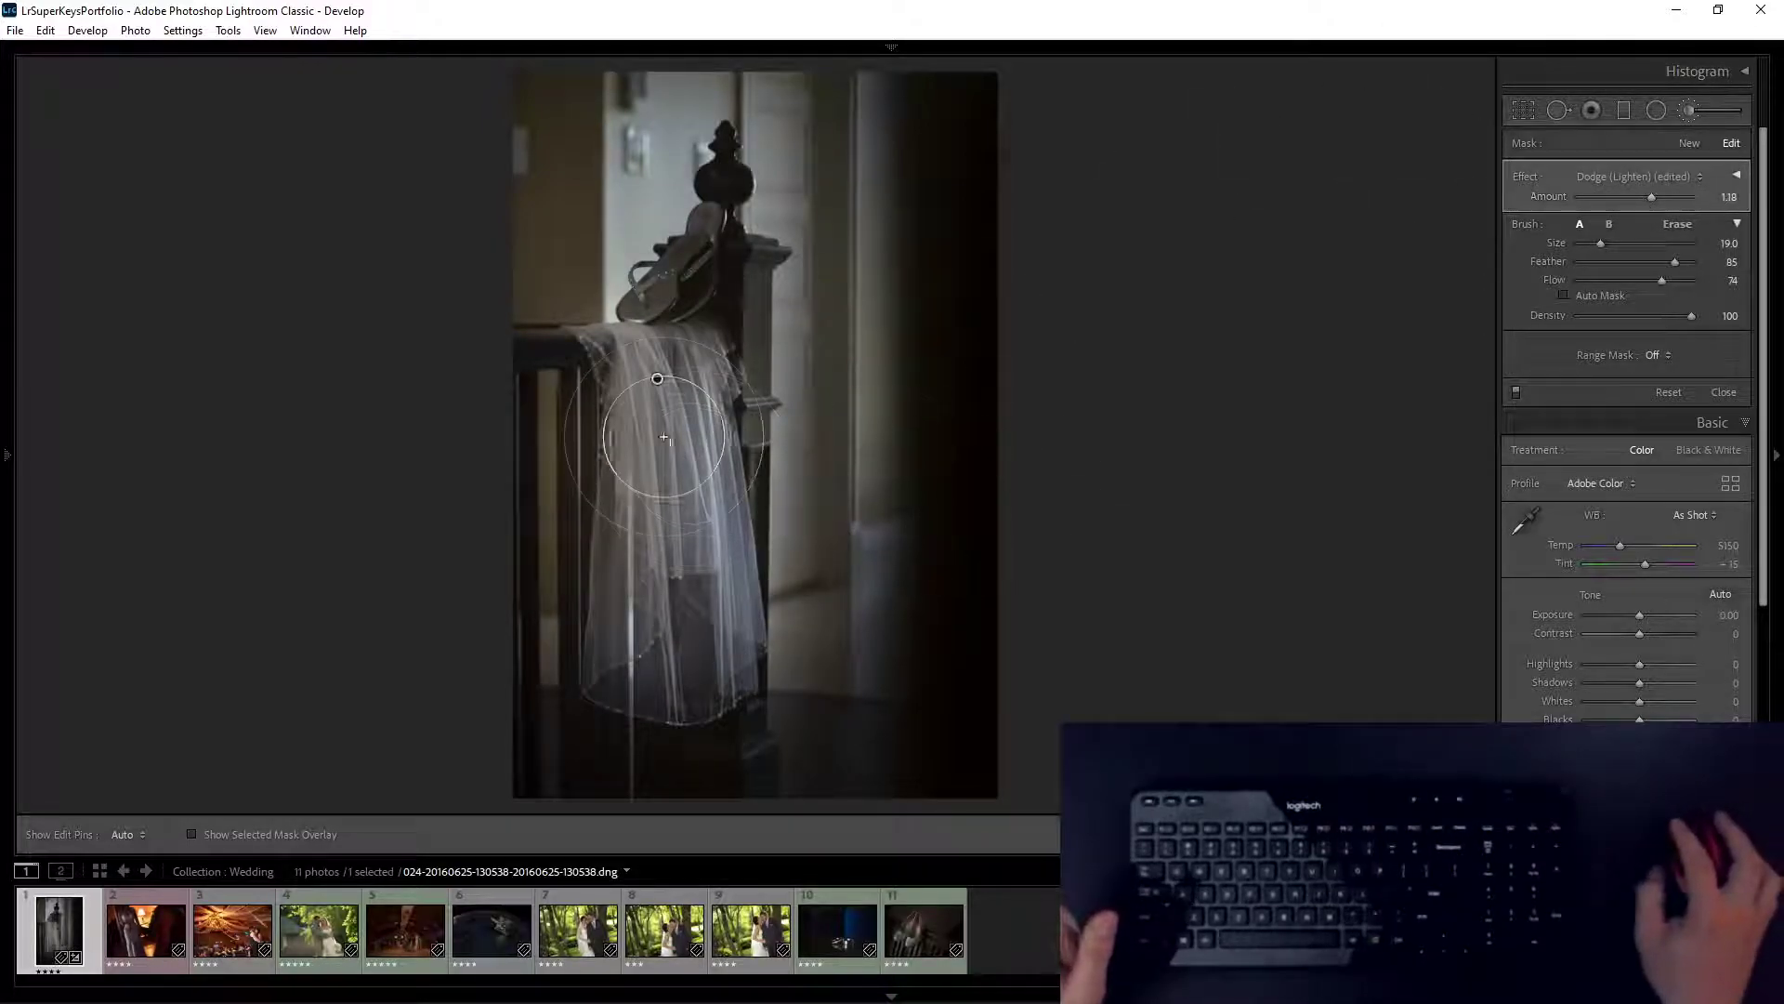
mouse_move(754, 608)
mouse_down()
mouse_move(684, 676)
mouse_move(740, 187)
mouse_move(669, 297)
mouse_move(602, 521)
mouse_move(578, 502)
mouse_move(641, 669)
mouse_up()
Step: Load the Burn (Darken) preset for the brush from the Super Menu and paint over the doorway beside the veil
key(q)
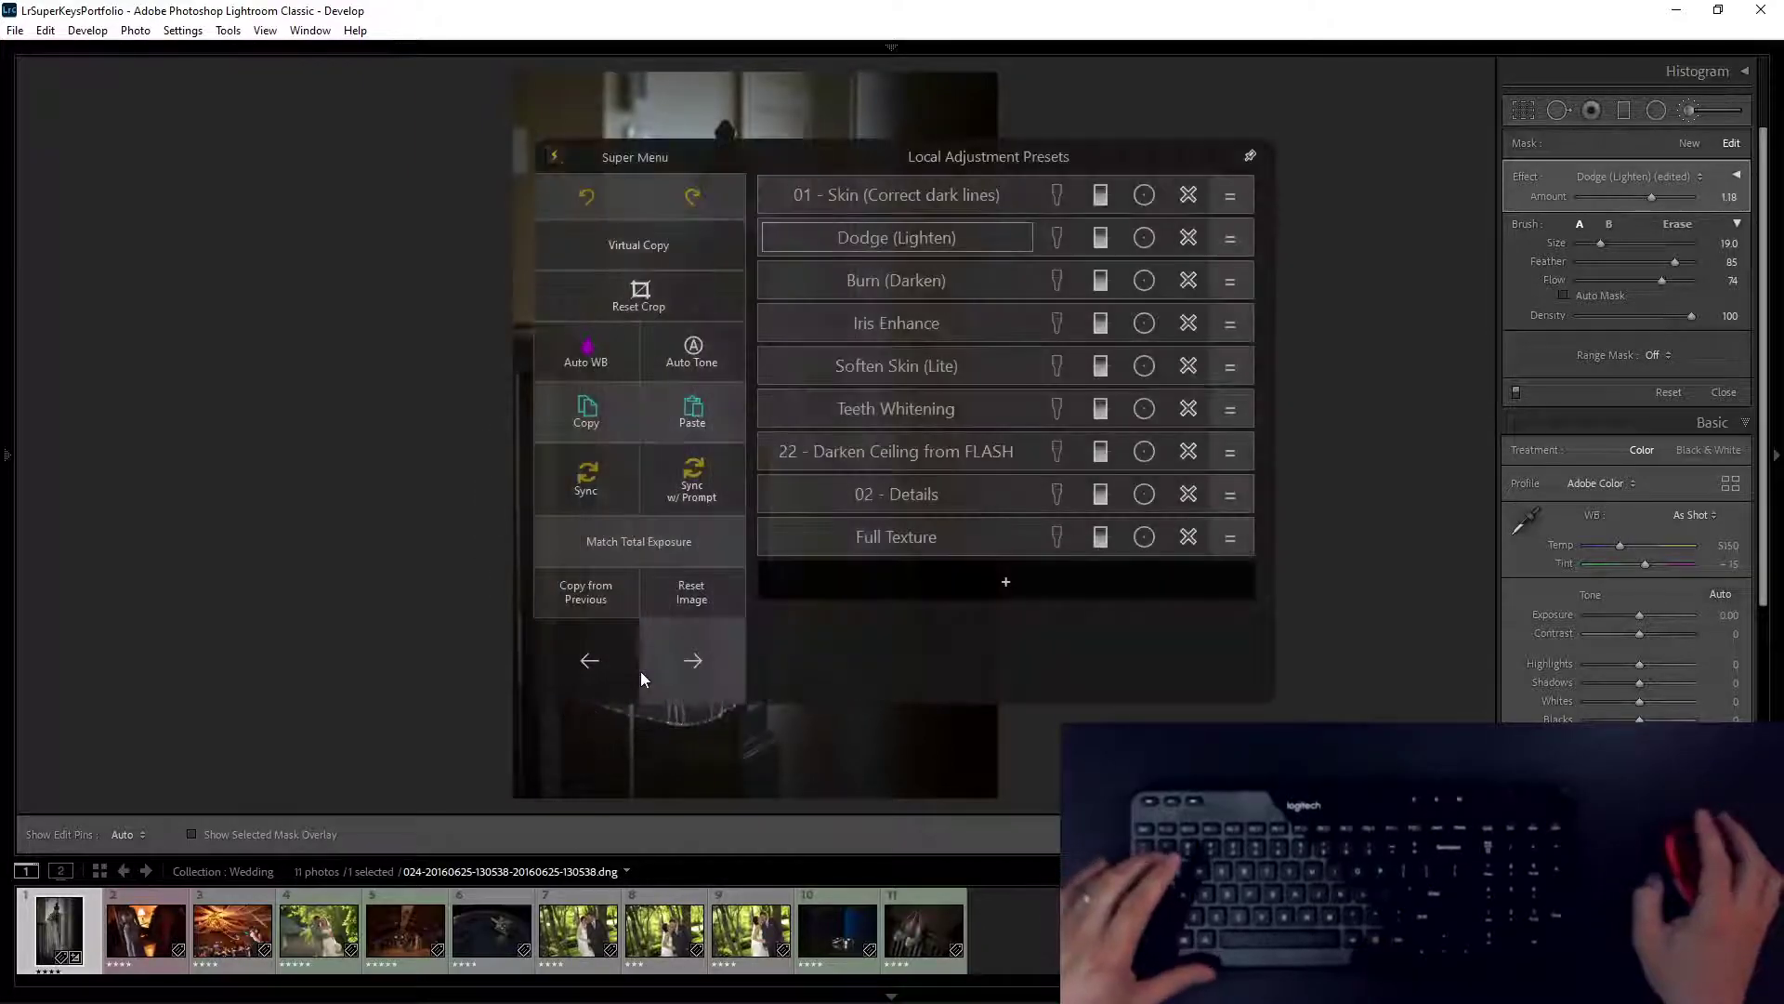
click(916, 283)
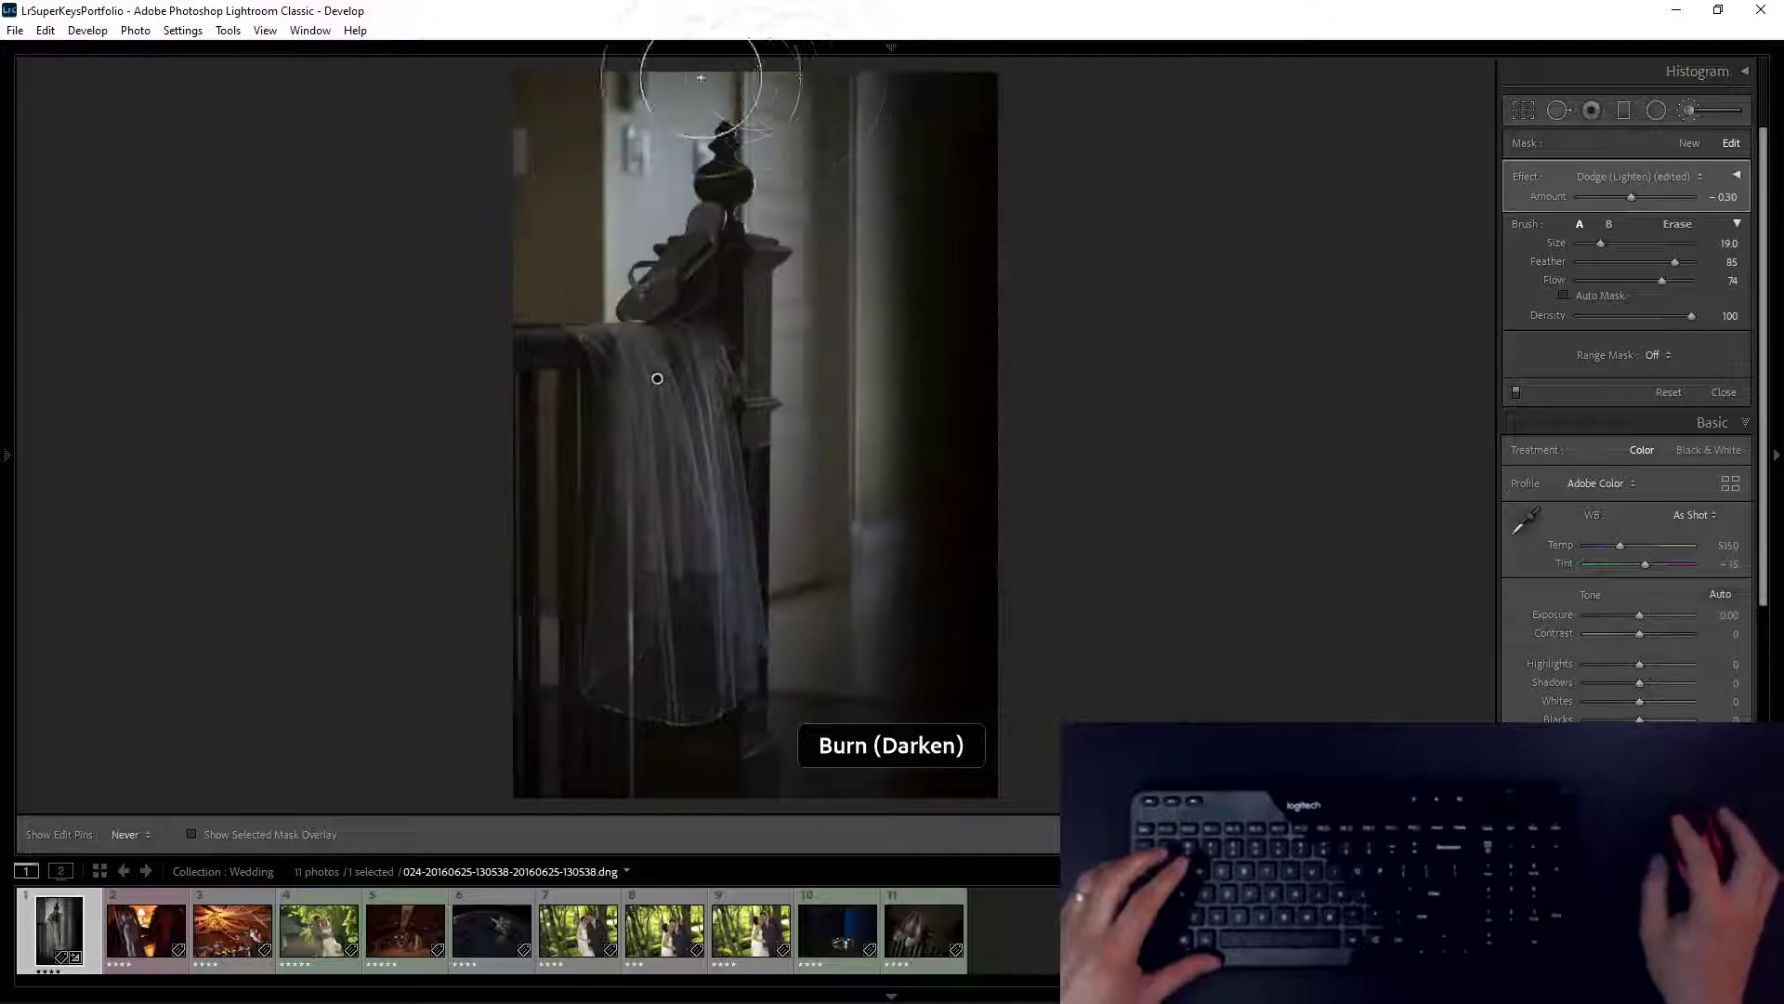
mouse_move(914, 231)
mouse_down()
mouse_move(908, 474)
mouse_move(613, 95)
mouse_move(577, 197)
mouse_move(899, 360)
mouse_up()
key(h)
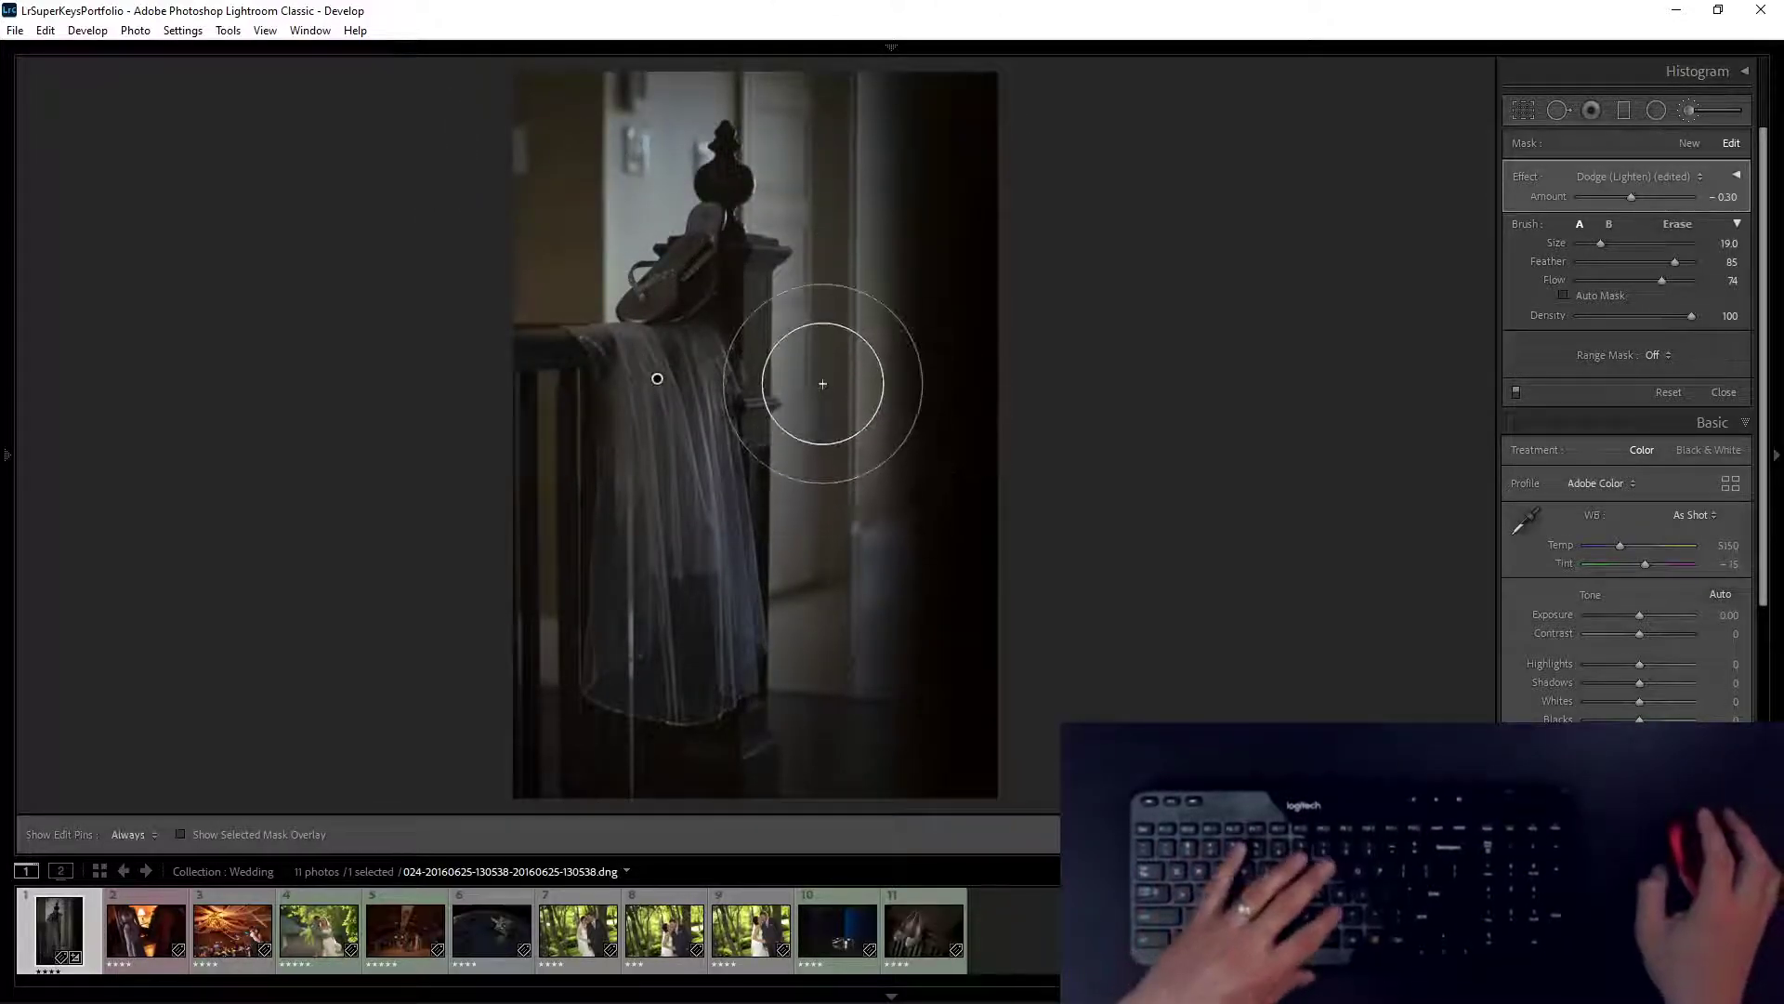
Step: Draw a diagonal graduated filter across the photo
key(m)
mouse_move(864, 209)
mouse_down()
mouse_move(729, 450)
mouse_move(833, 617)
mouse_move(932, 549)
mouse_move(778, 532)
mouse_up()
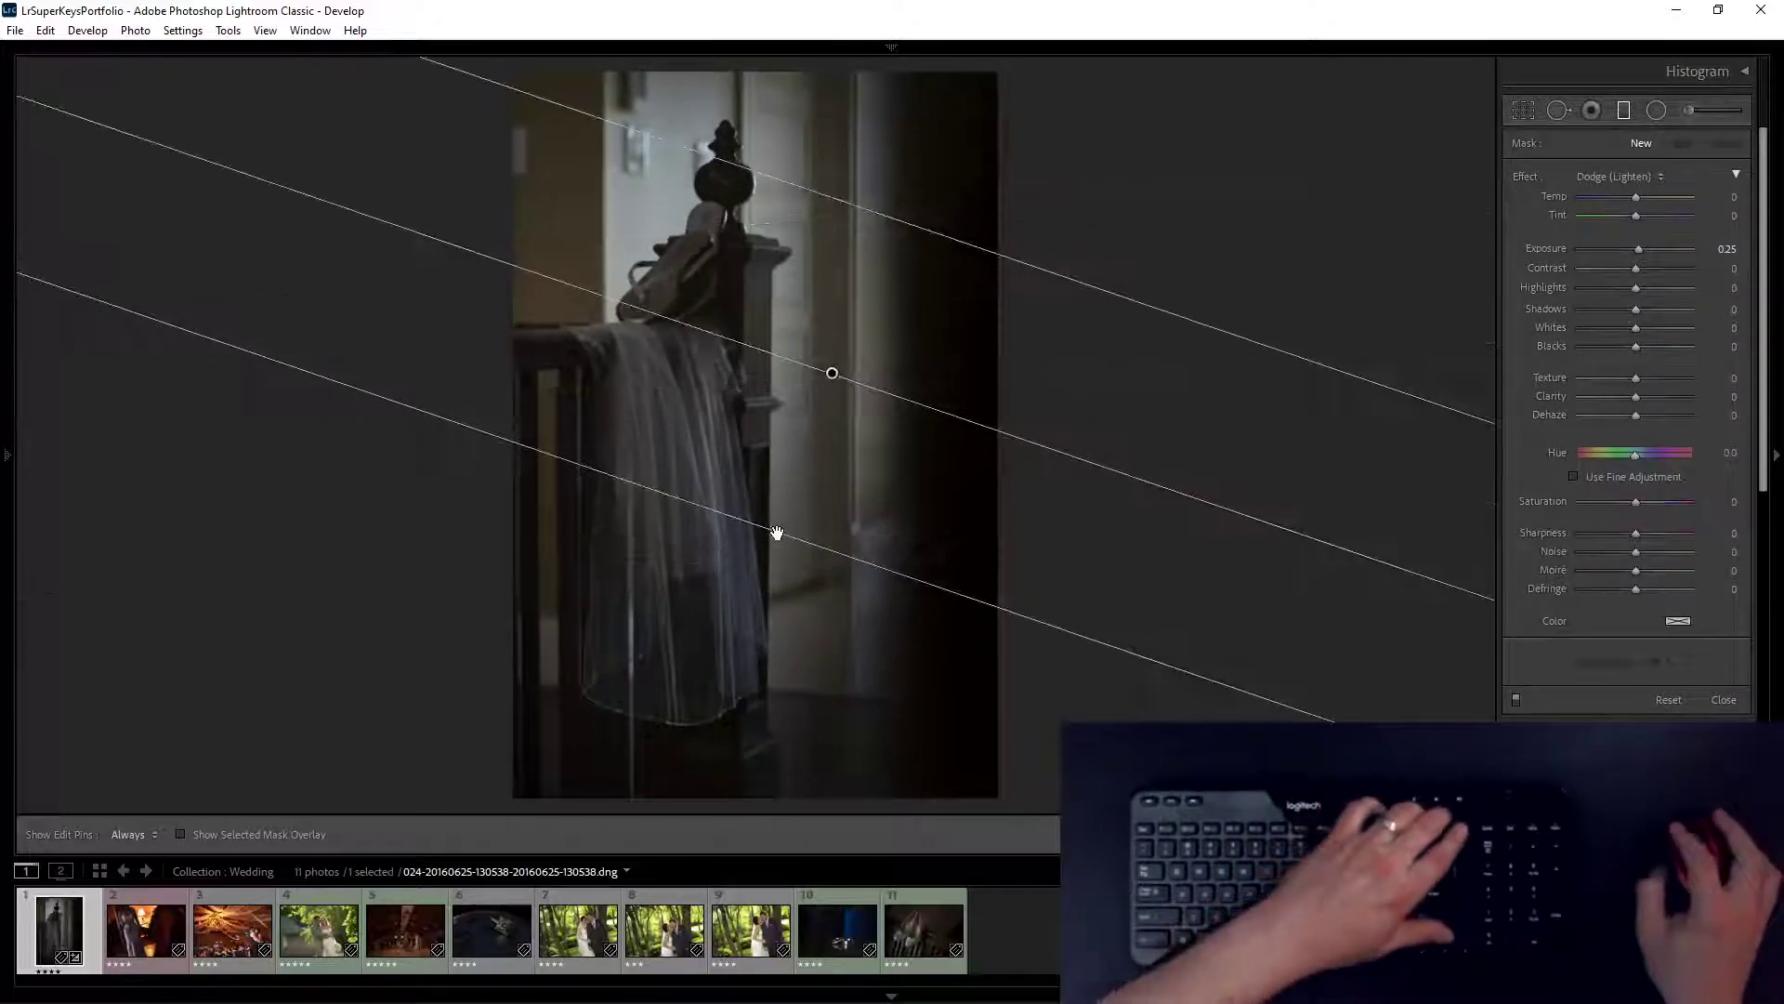
Step: Try several Super Menu presets on the graduated filter, including Full Texture and Soften Skin (Lite), and delete the filter
key(grave)
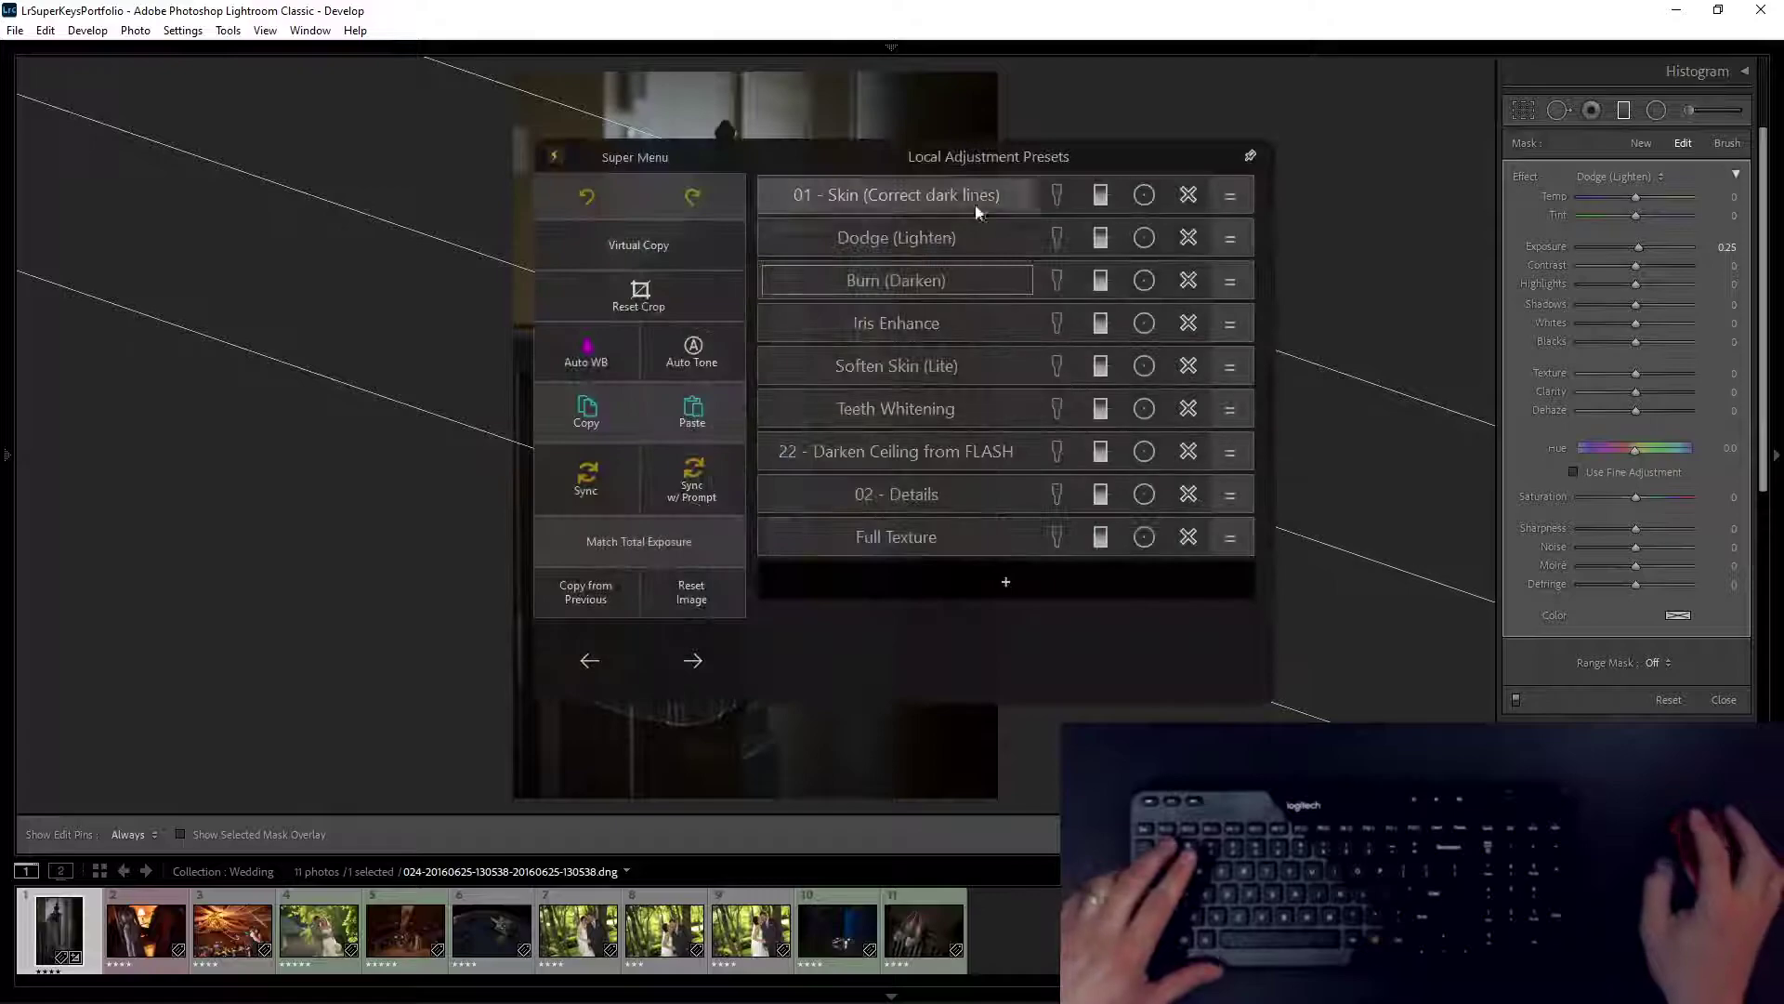
click(915, 366)
click(918, 193)
click(878, 536)
click(900, 444)
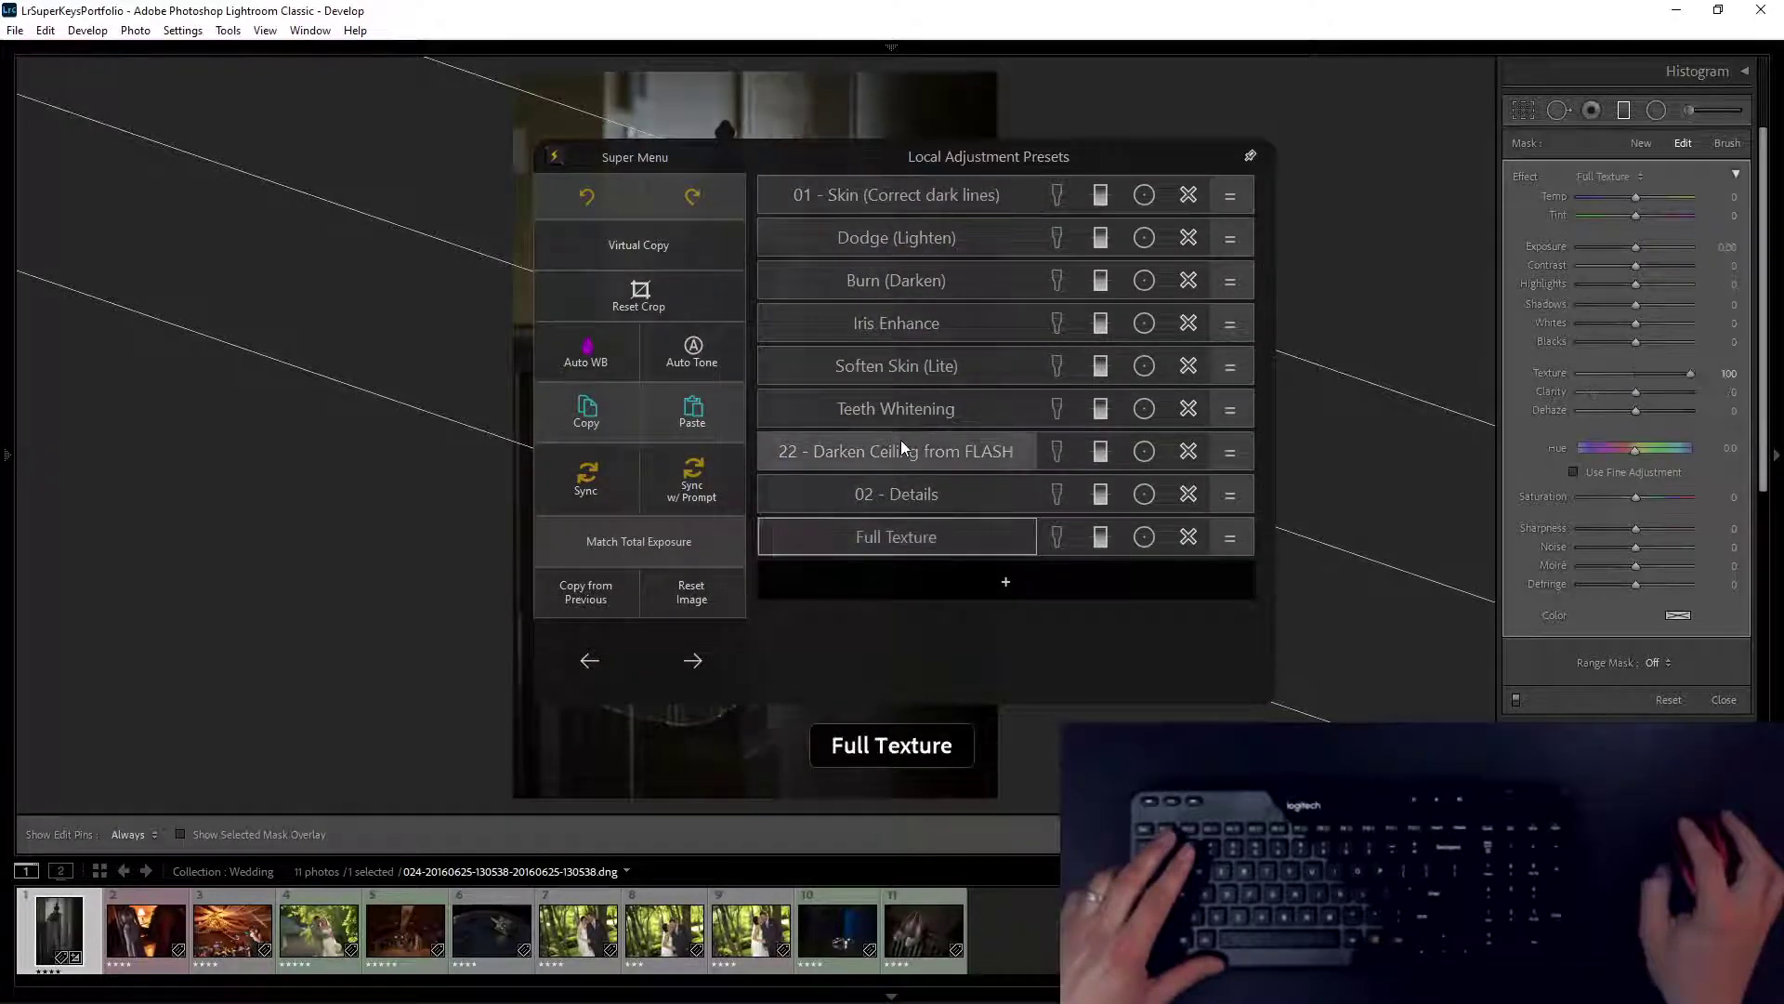
click(886, 365)
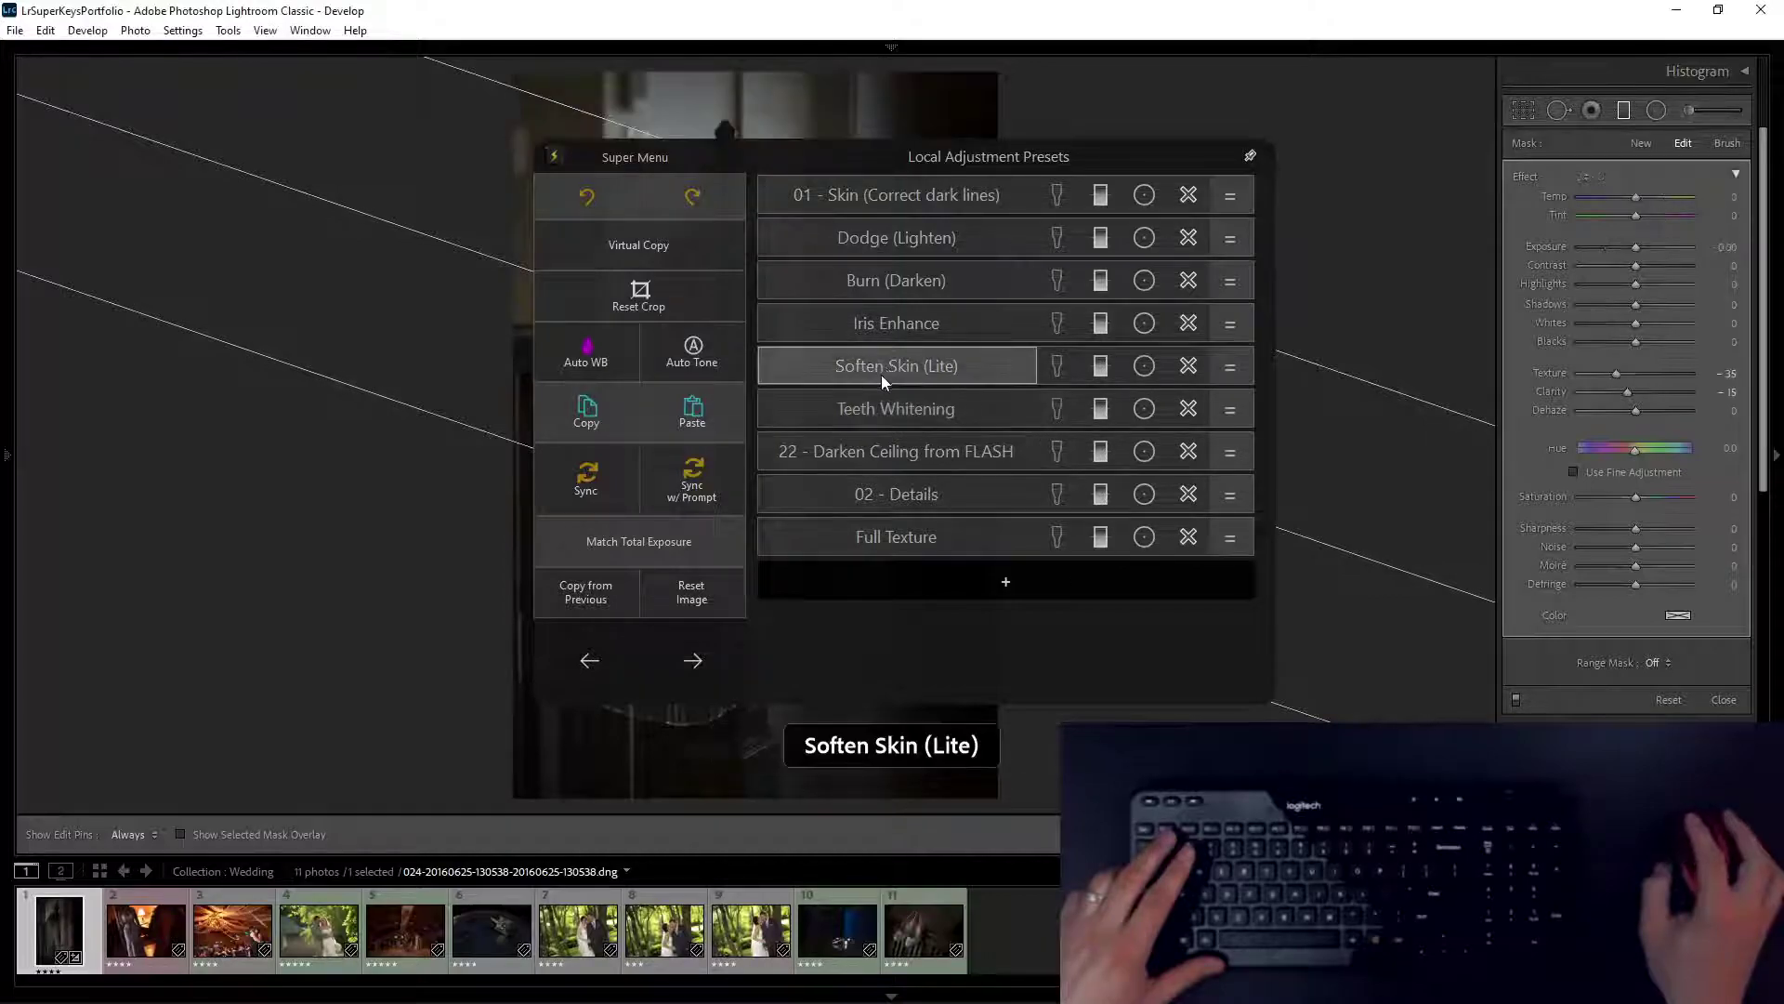
key(Escape)
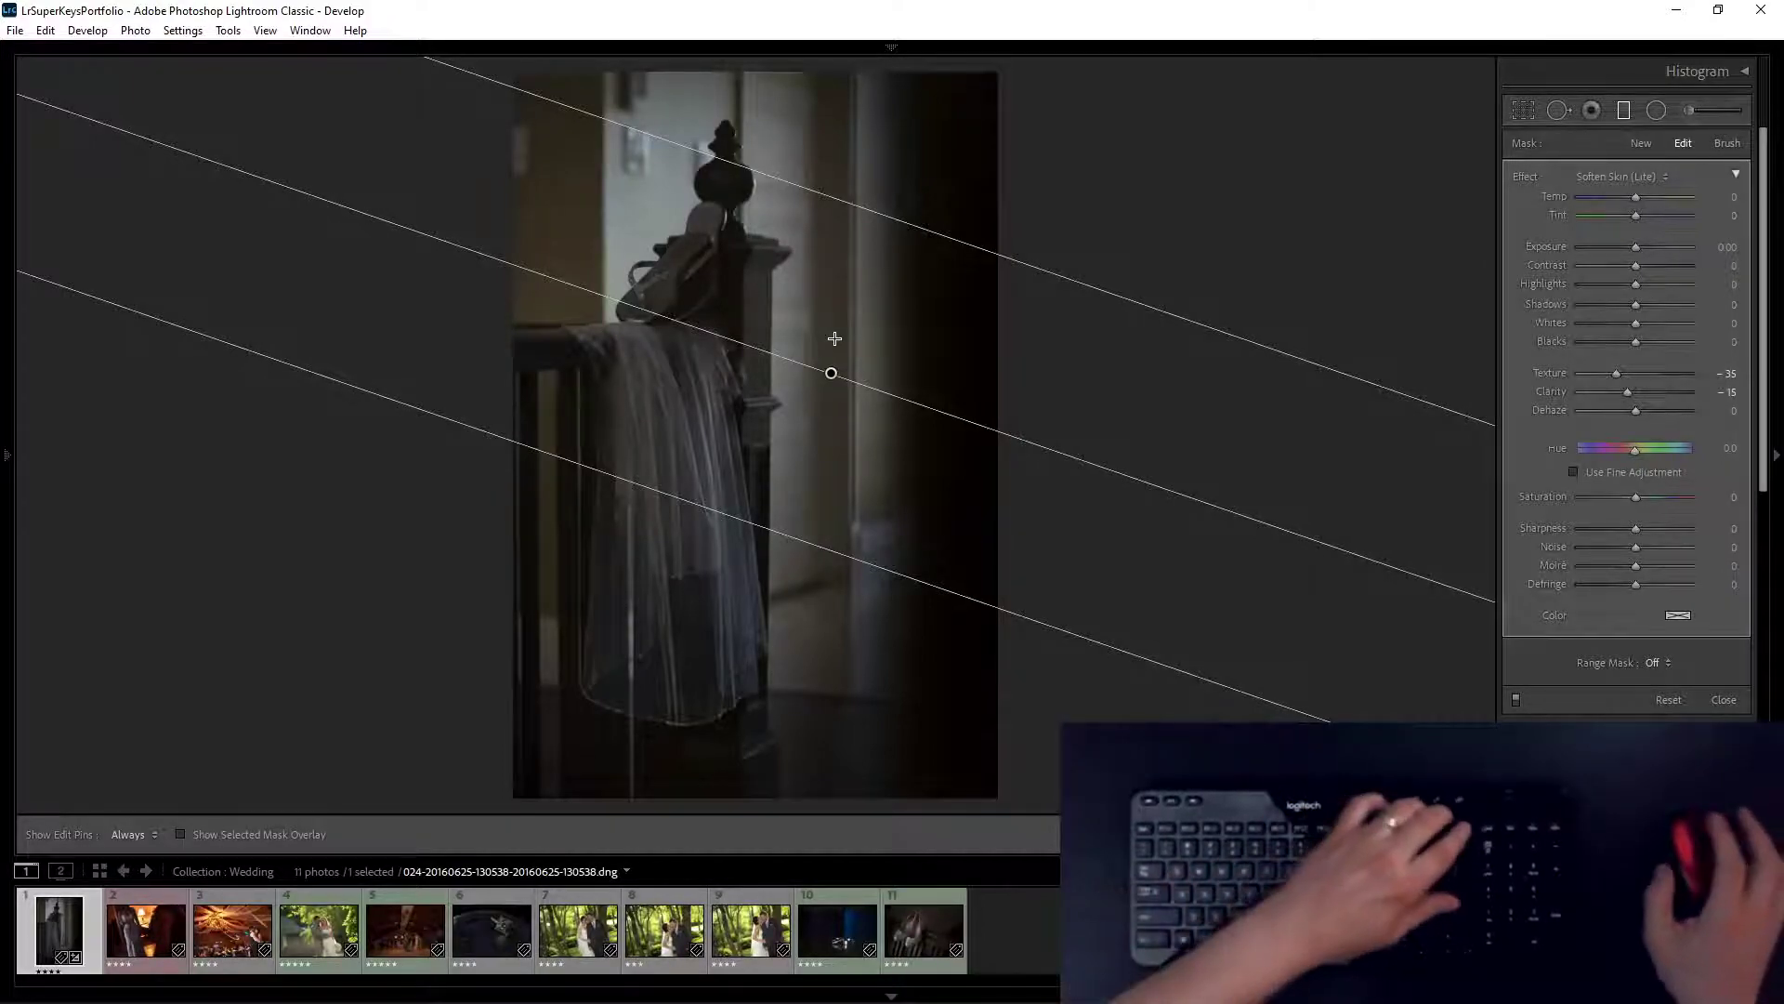
key(Delete)
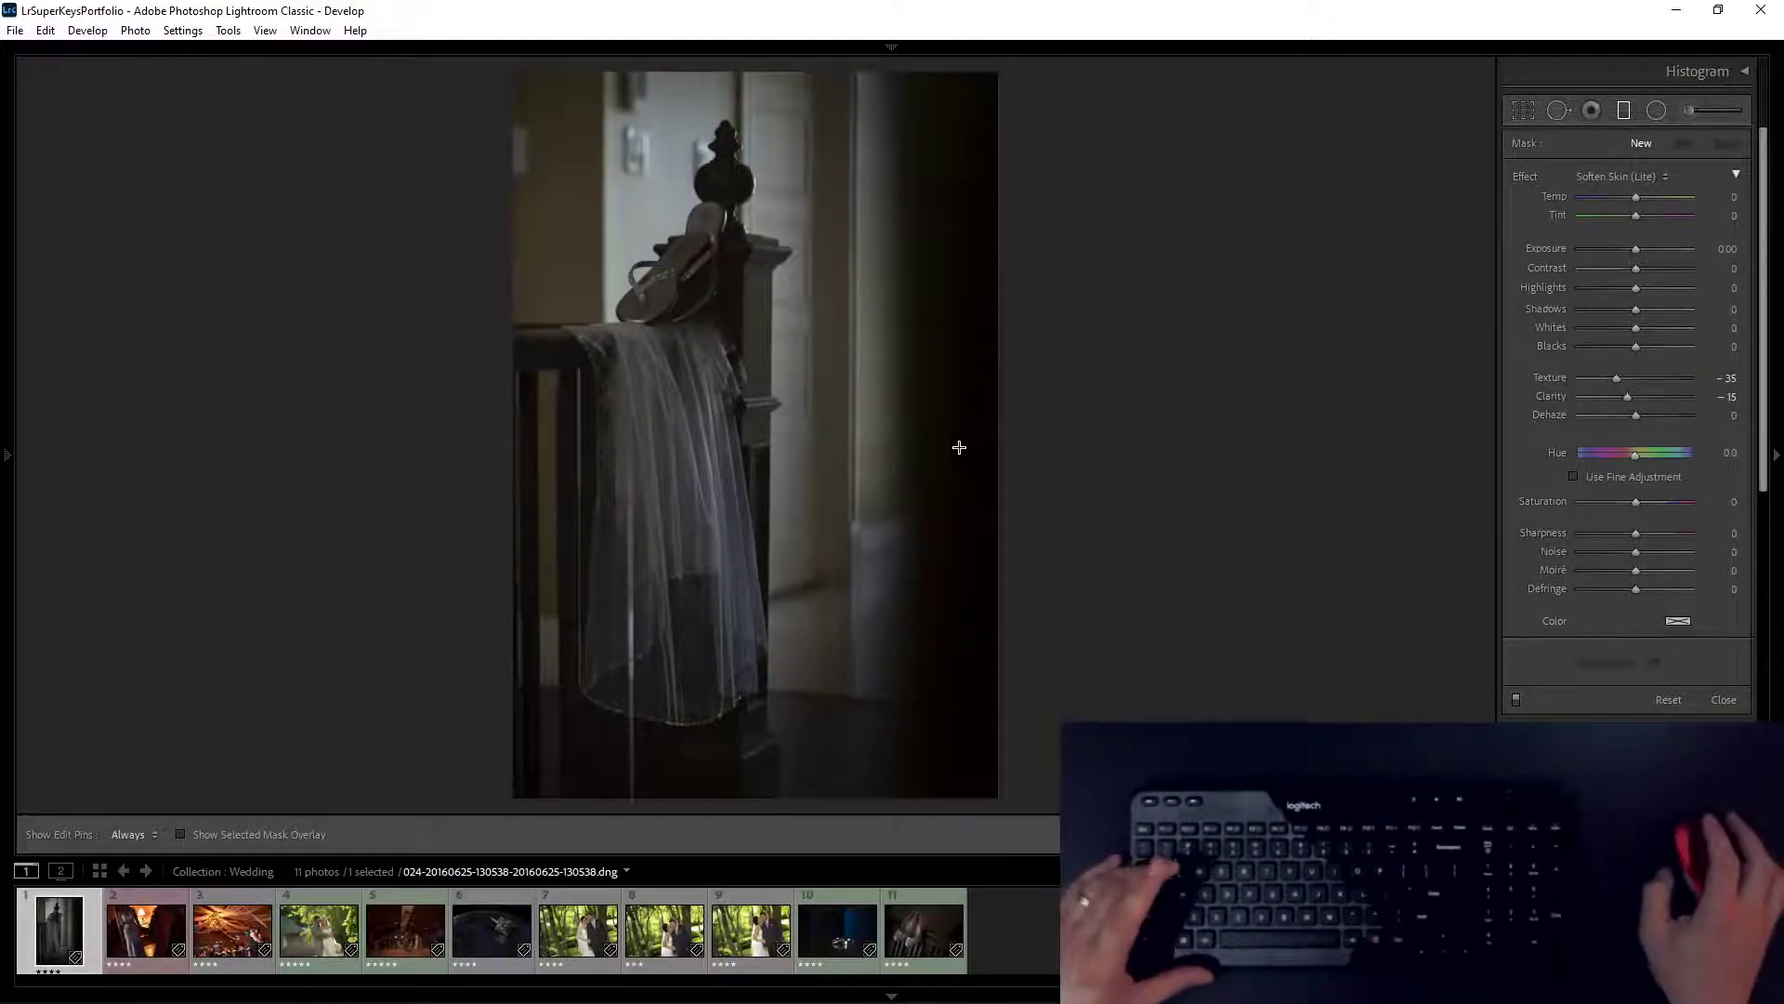
Step: Load Soften Skin (Lite) directly for the Adjustment Brush from the Super Menu and paint over the doorway
key(Tab)
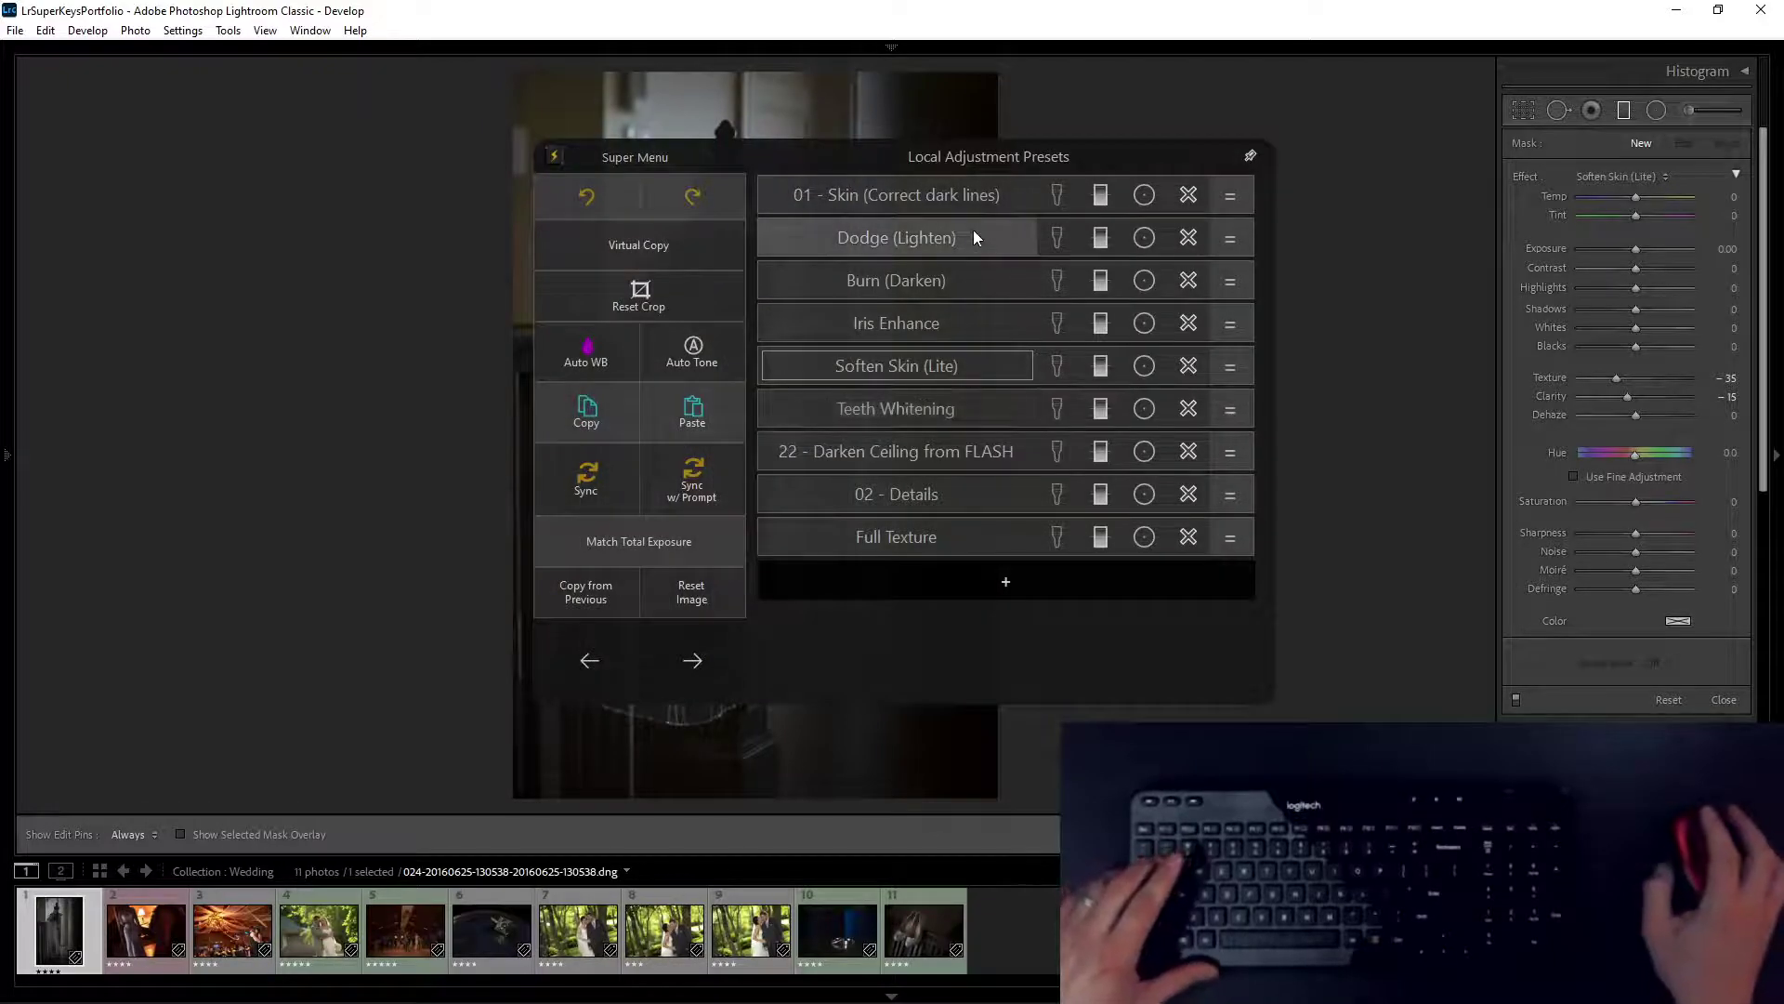
click(1060, 368)
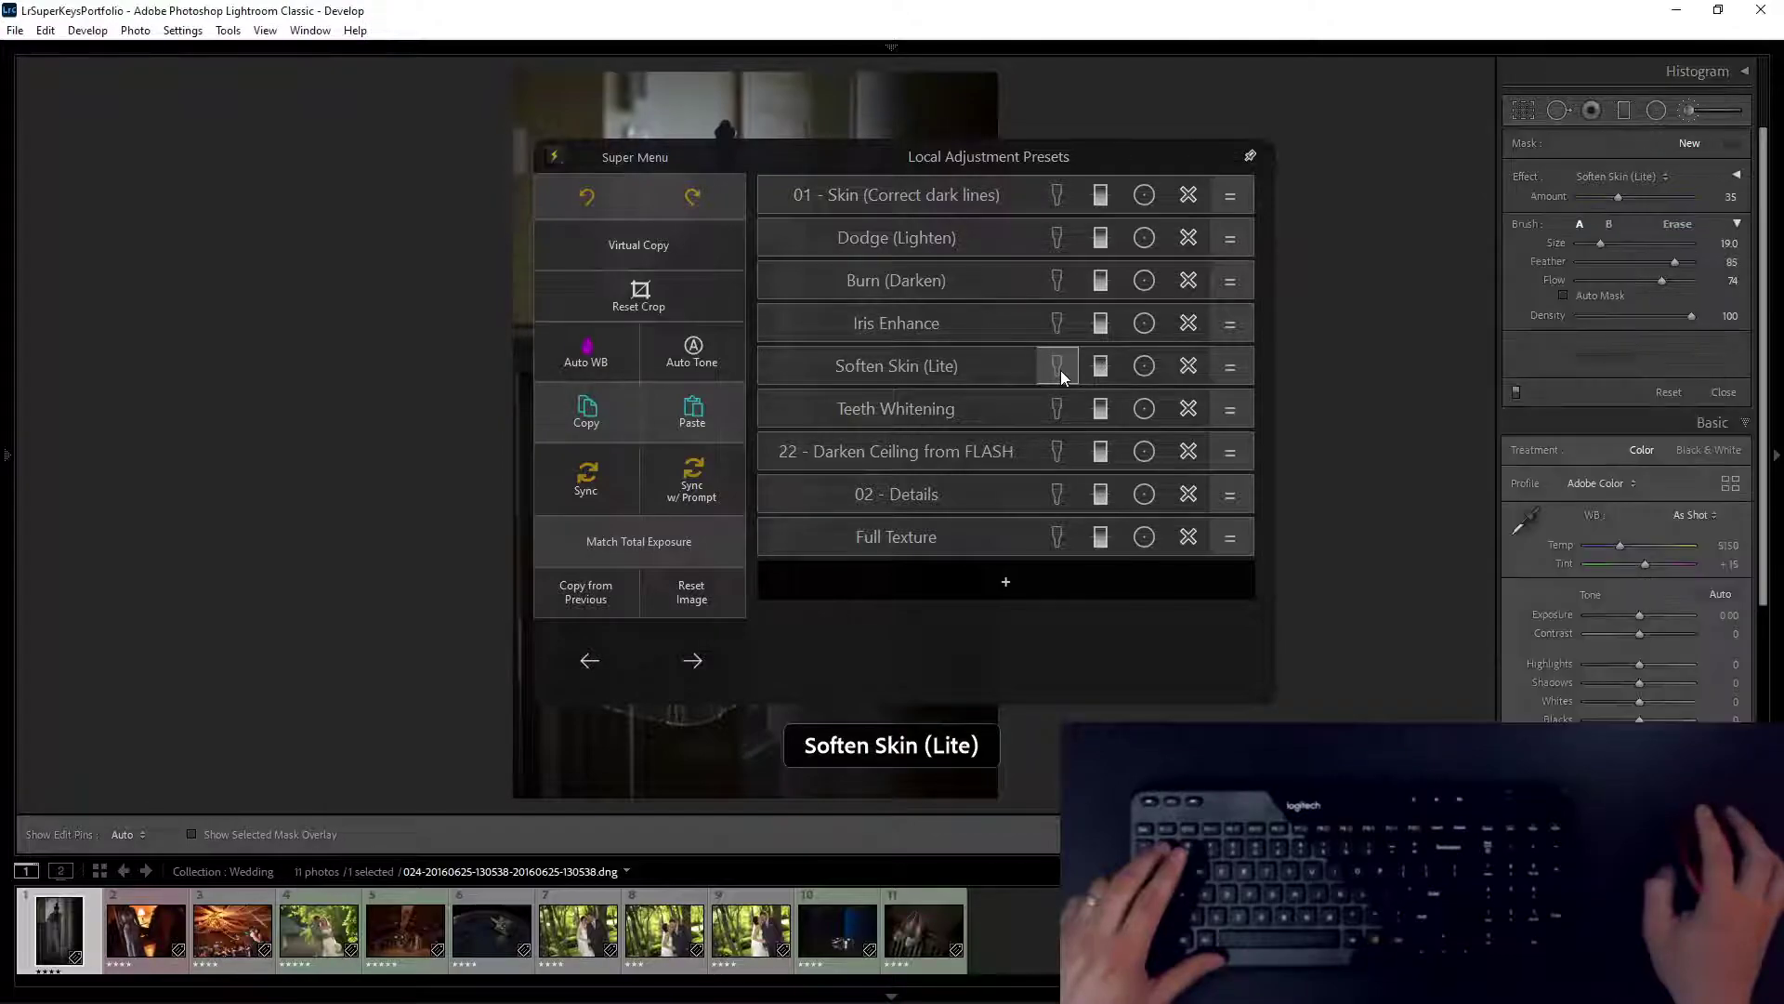
mouse_move(808, 295)
mouse_down()
mouse_move(805, 500)
mouse_move(873, 485)
mouse_up()
Step: Switch the active brush adjustment to the Burn (Darken) preset from the Super Menu
key(Tab)
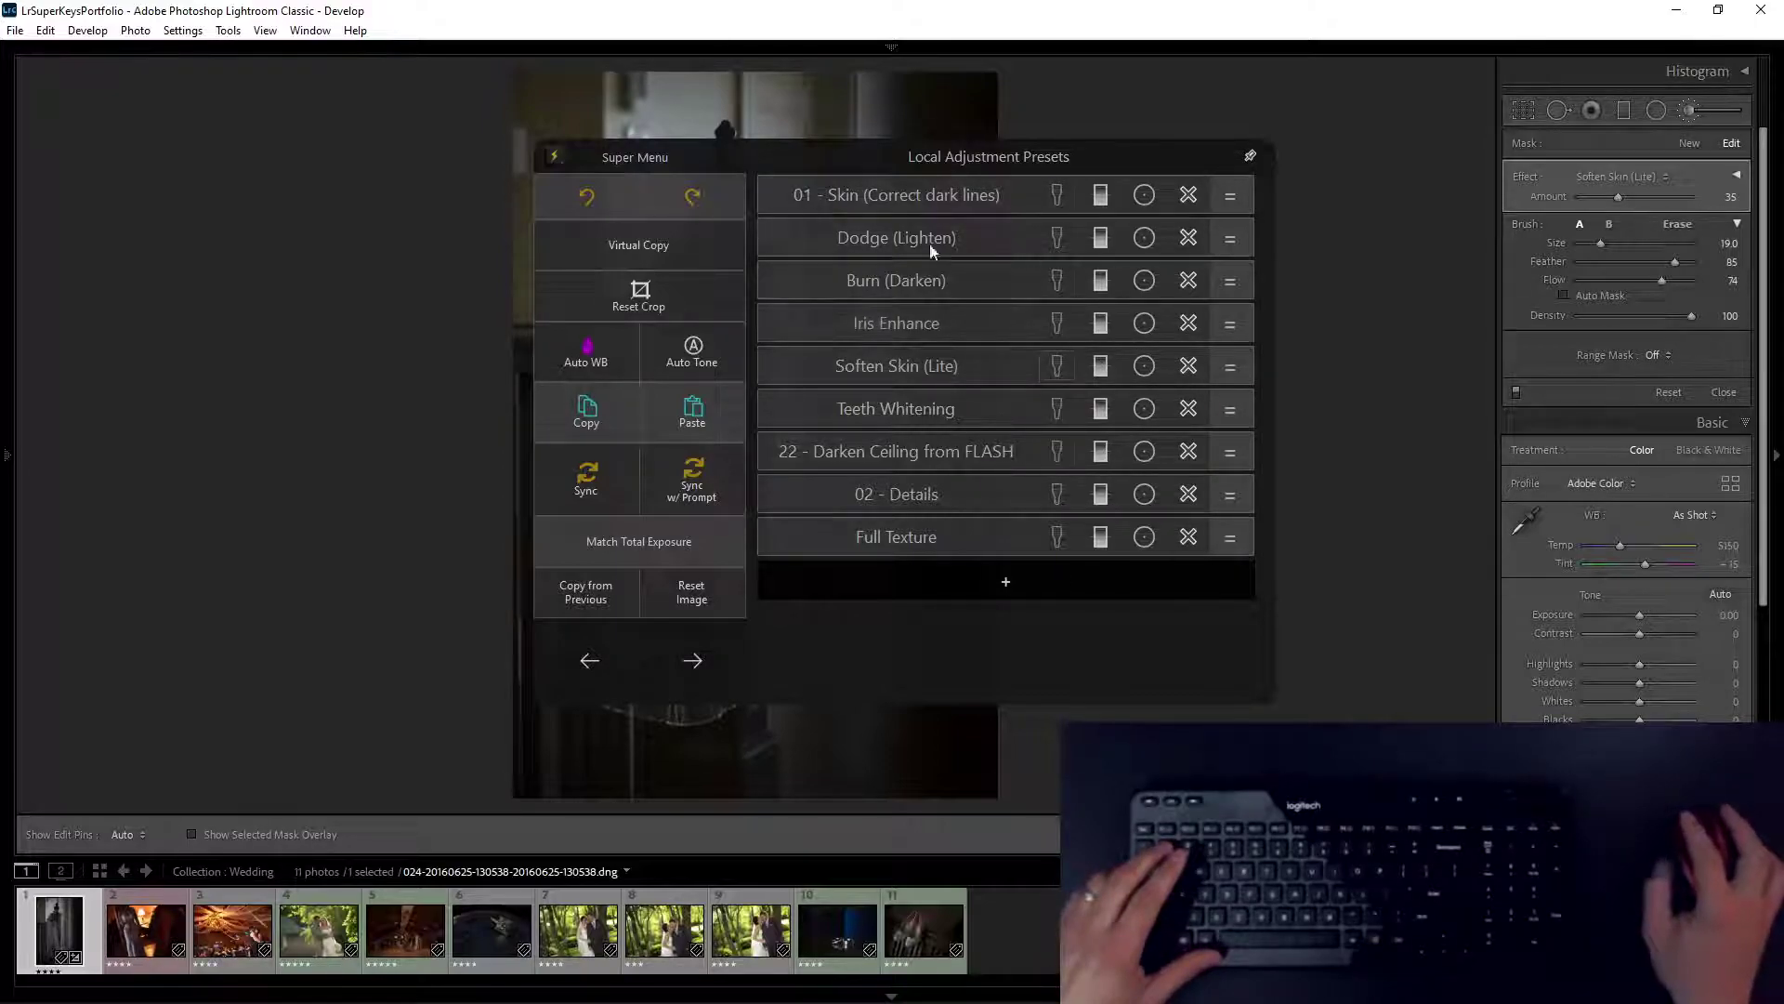
click(892, 276)
key(grave)
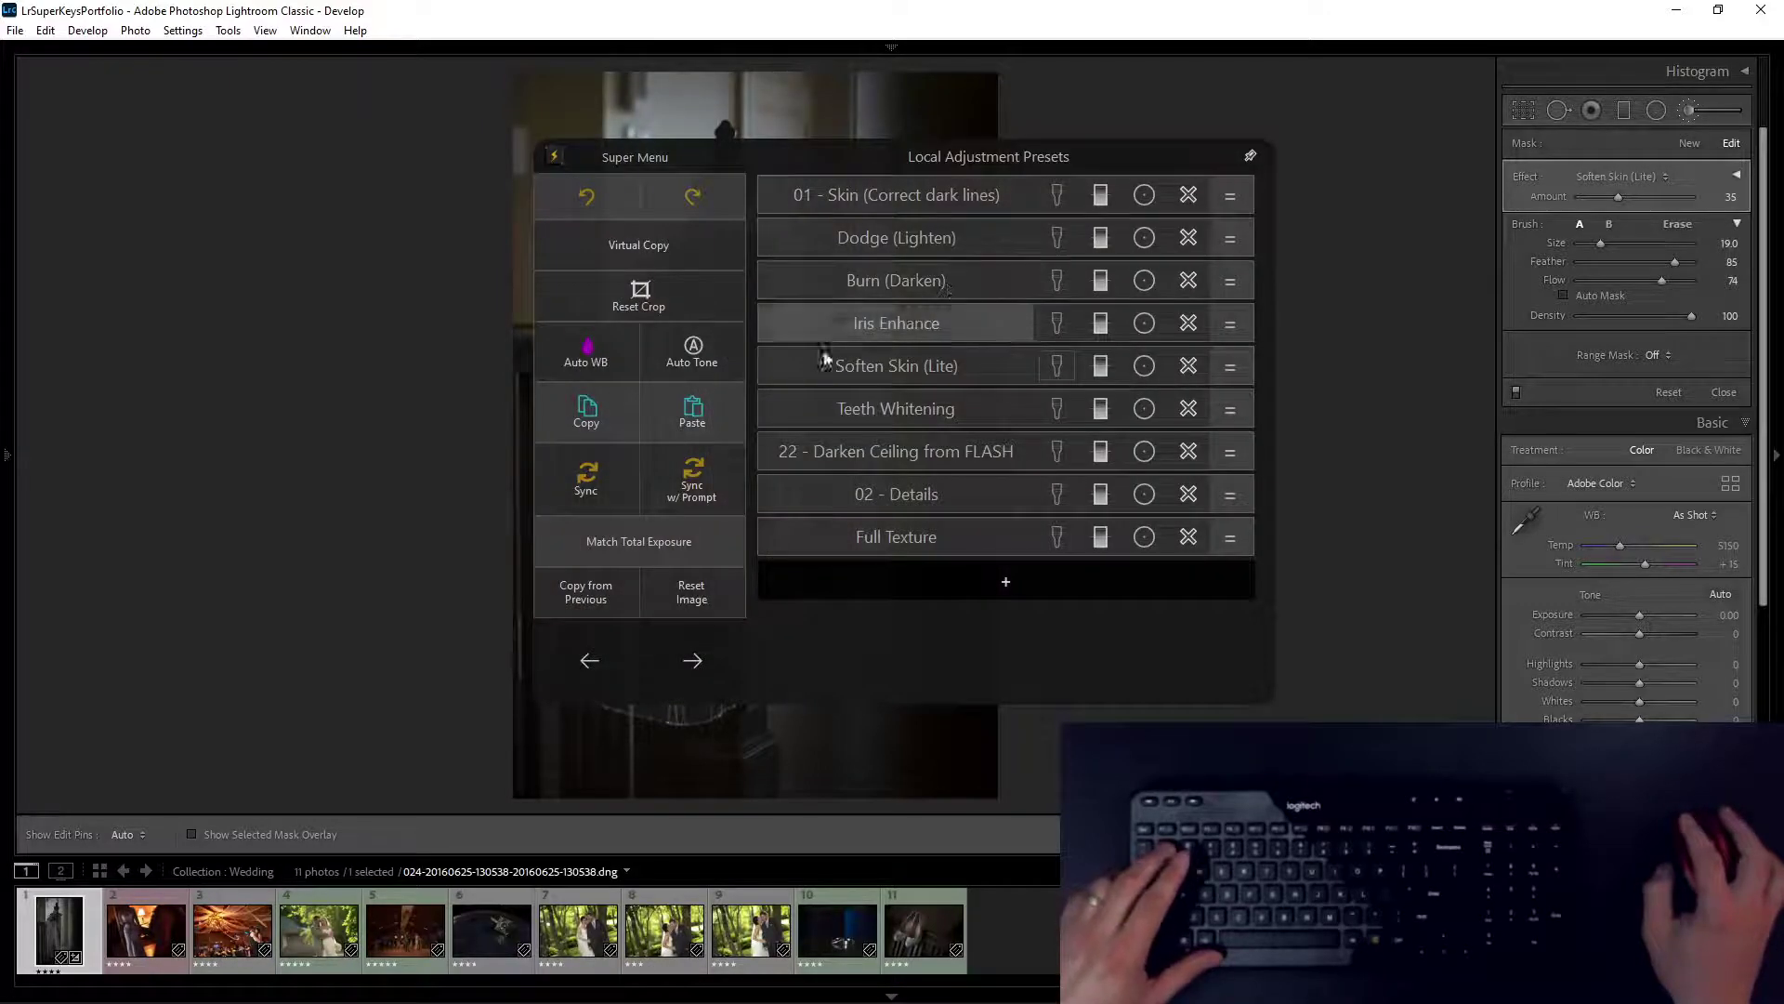
click(892, 283)
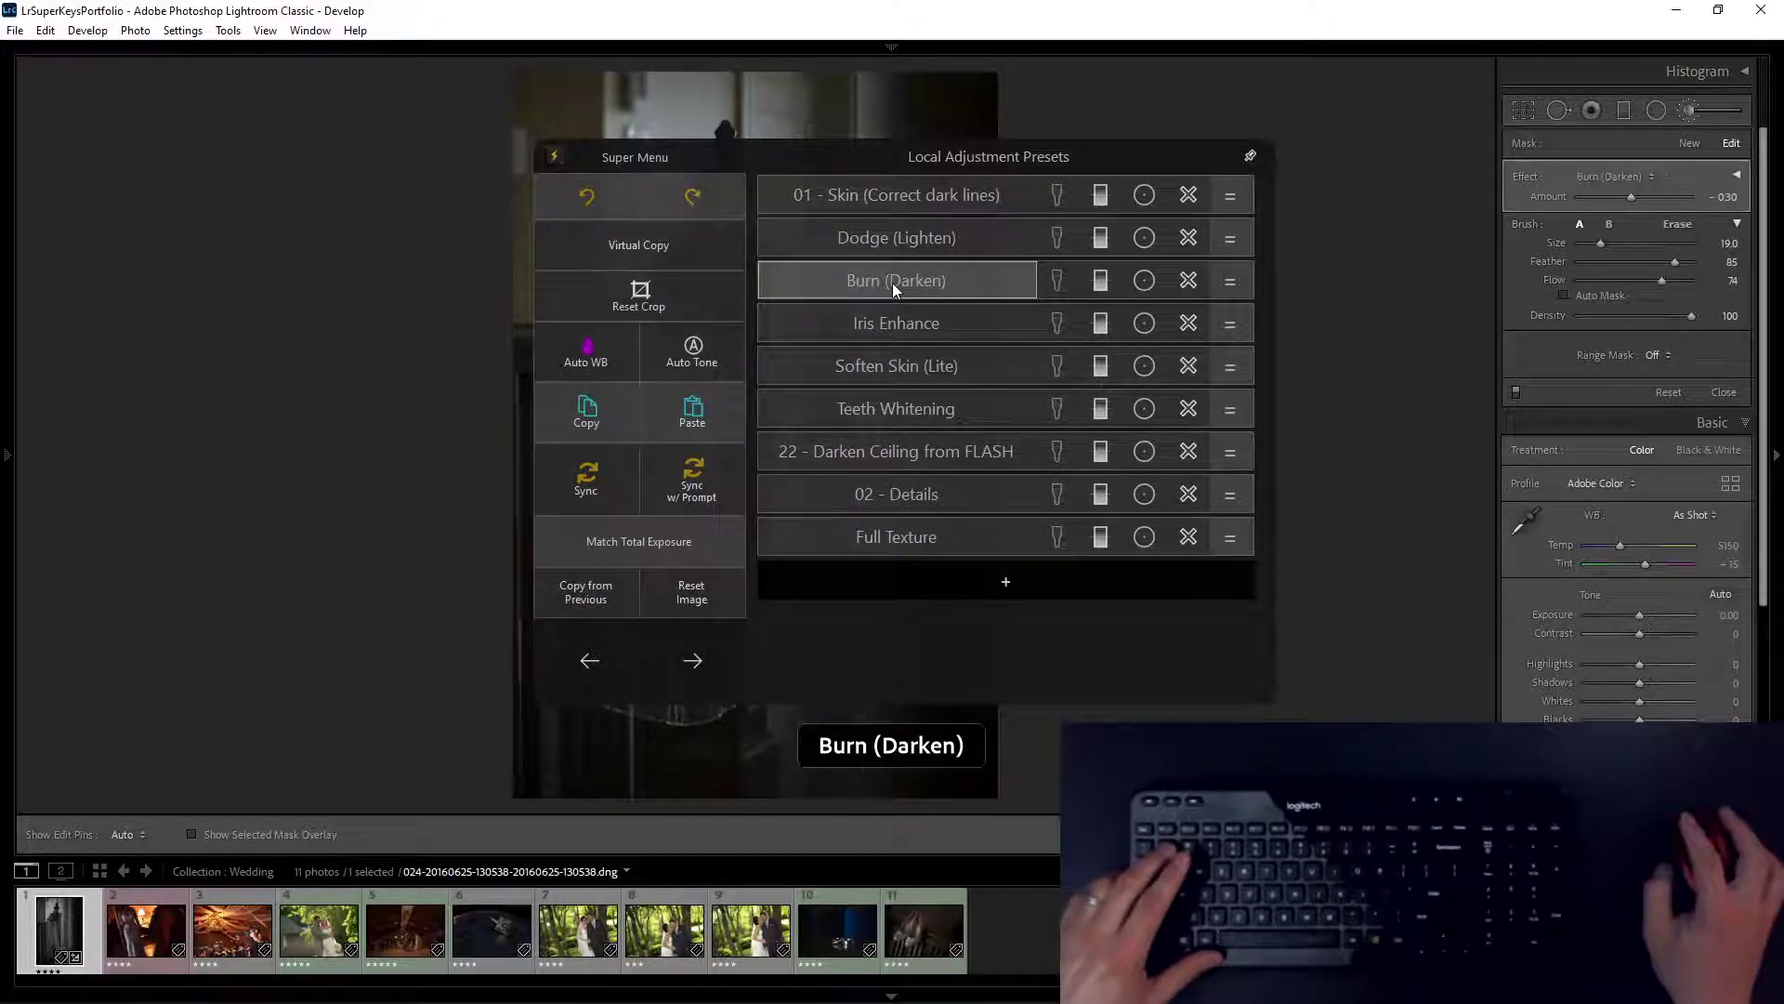
Step: Load Burn (Darken) directly for the Graduated Filter and draw a diagonal gradient across the photo
click(1101, 282)
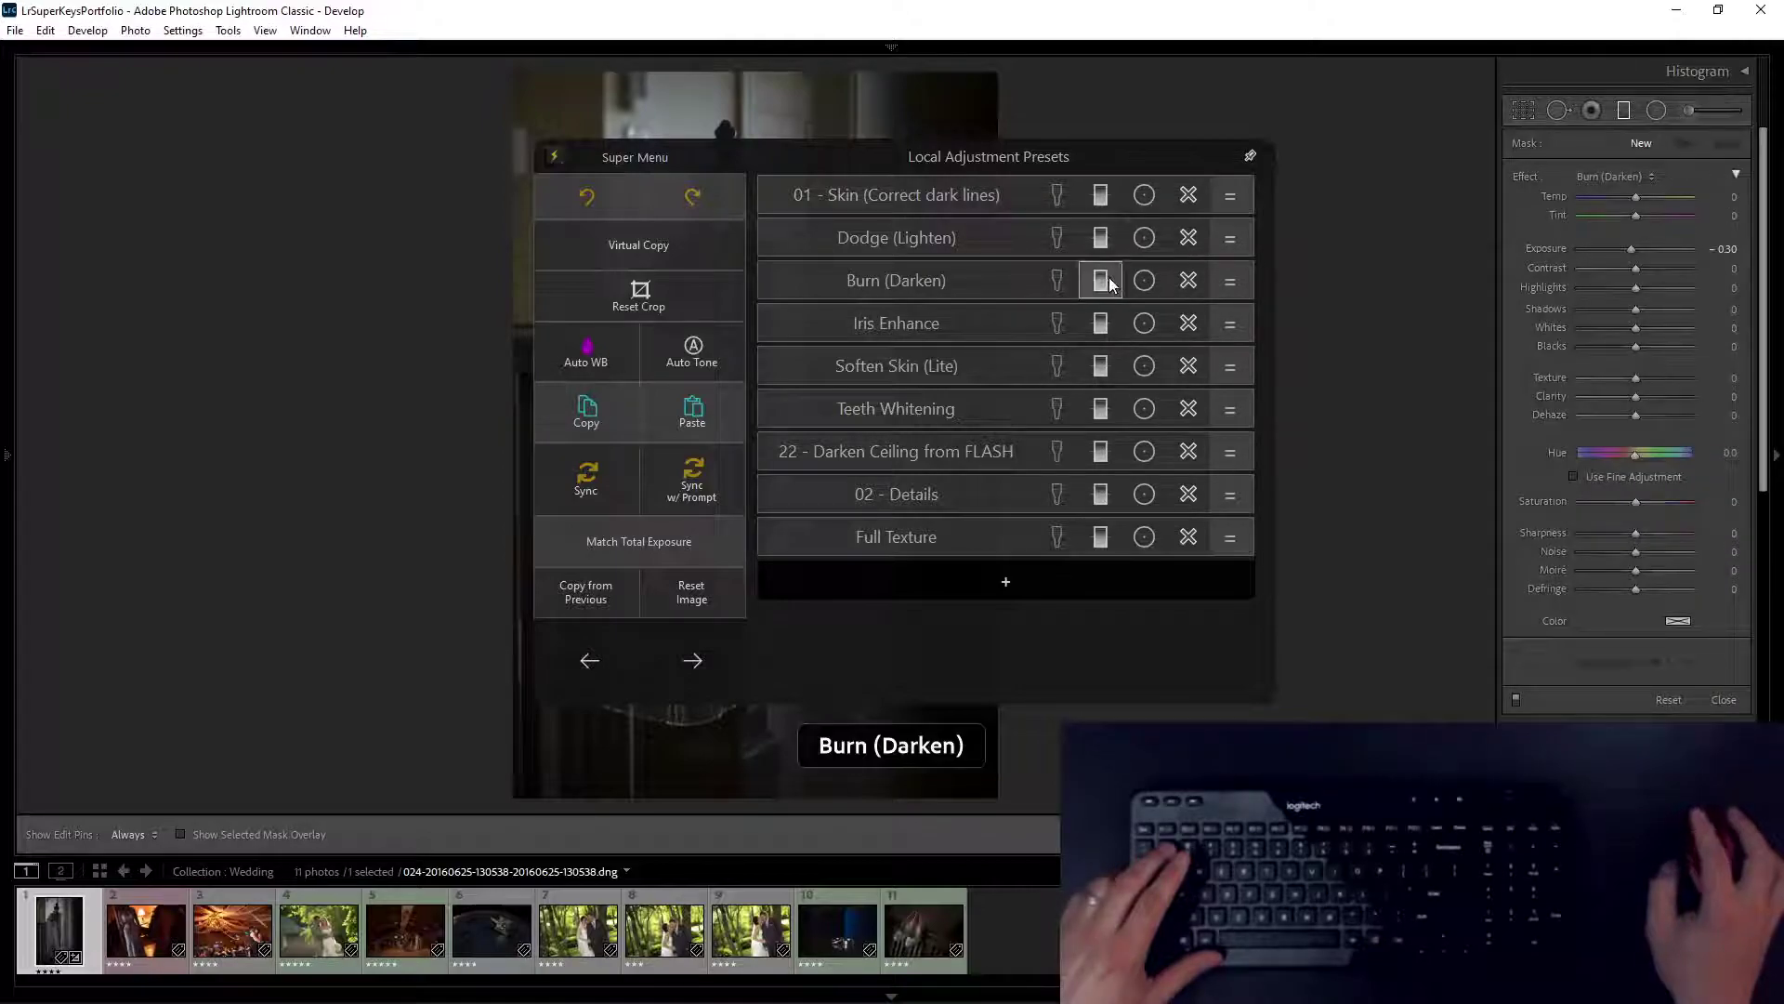
drag(852, 132, 741, 450)
Step: Switch the graduated filter to the 22 - Darken Ceiling from FLASH preset and delete the filter
key(grave)
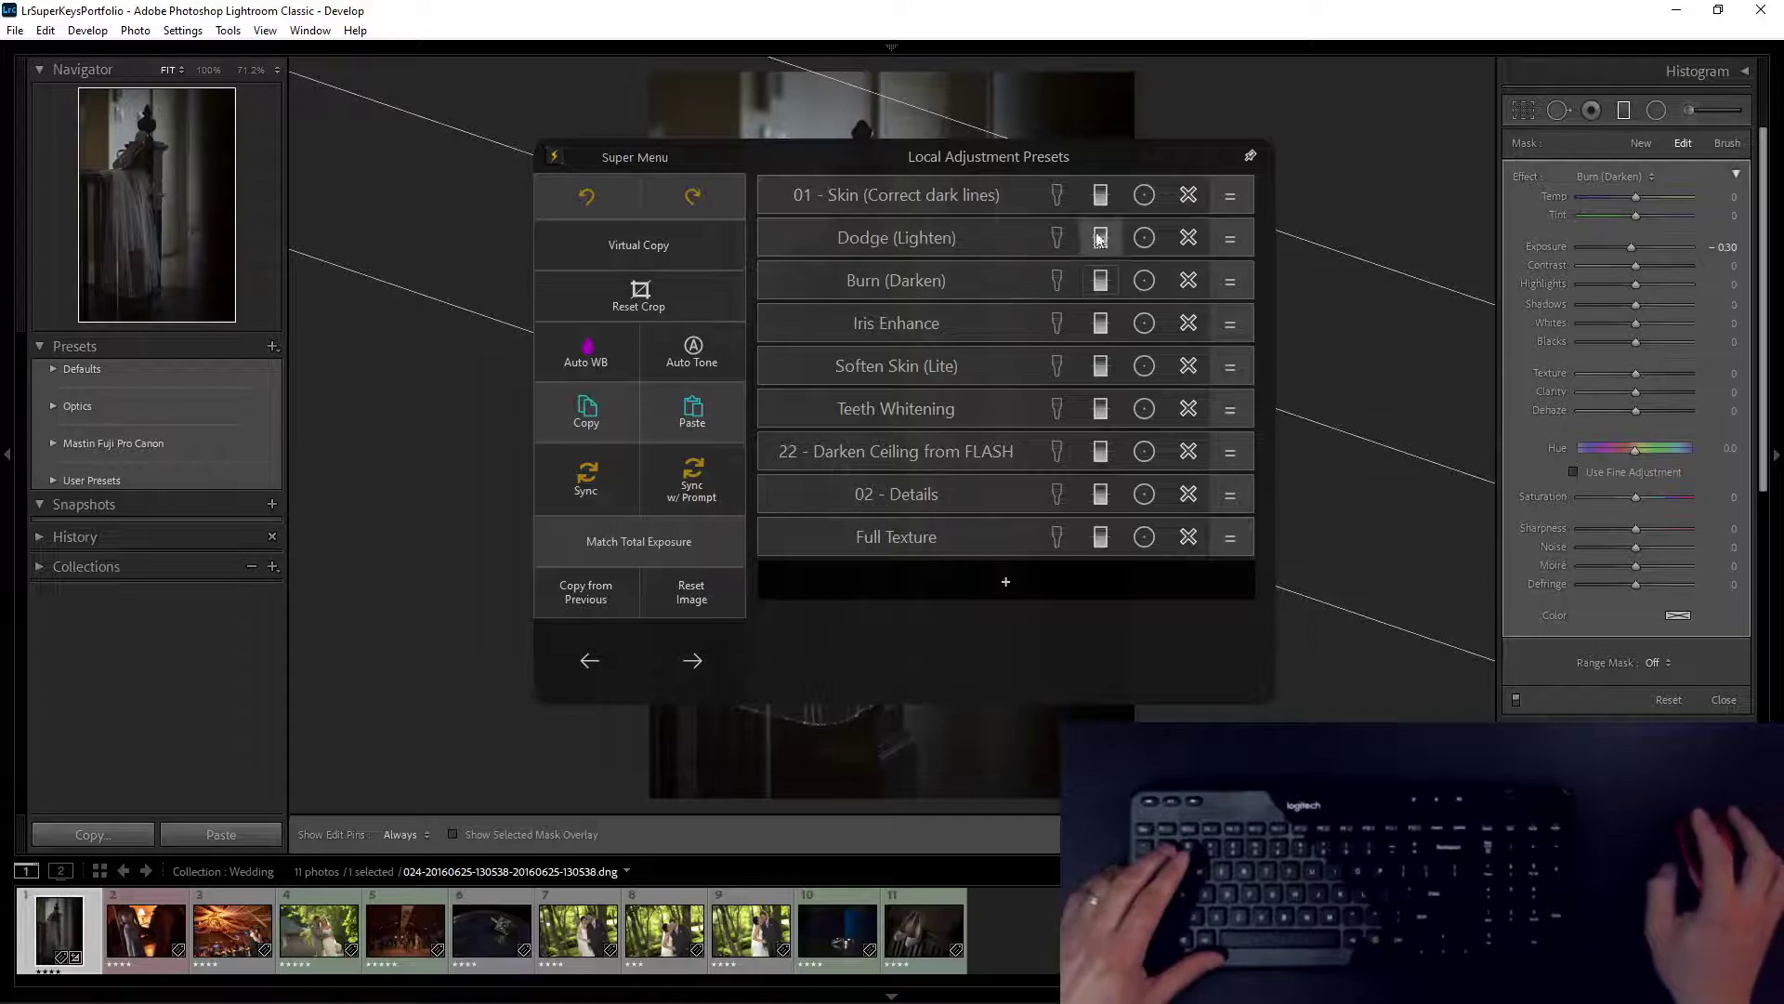
click(1100, 452)
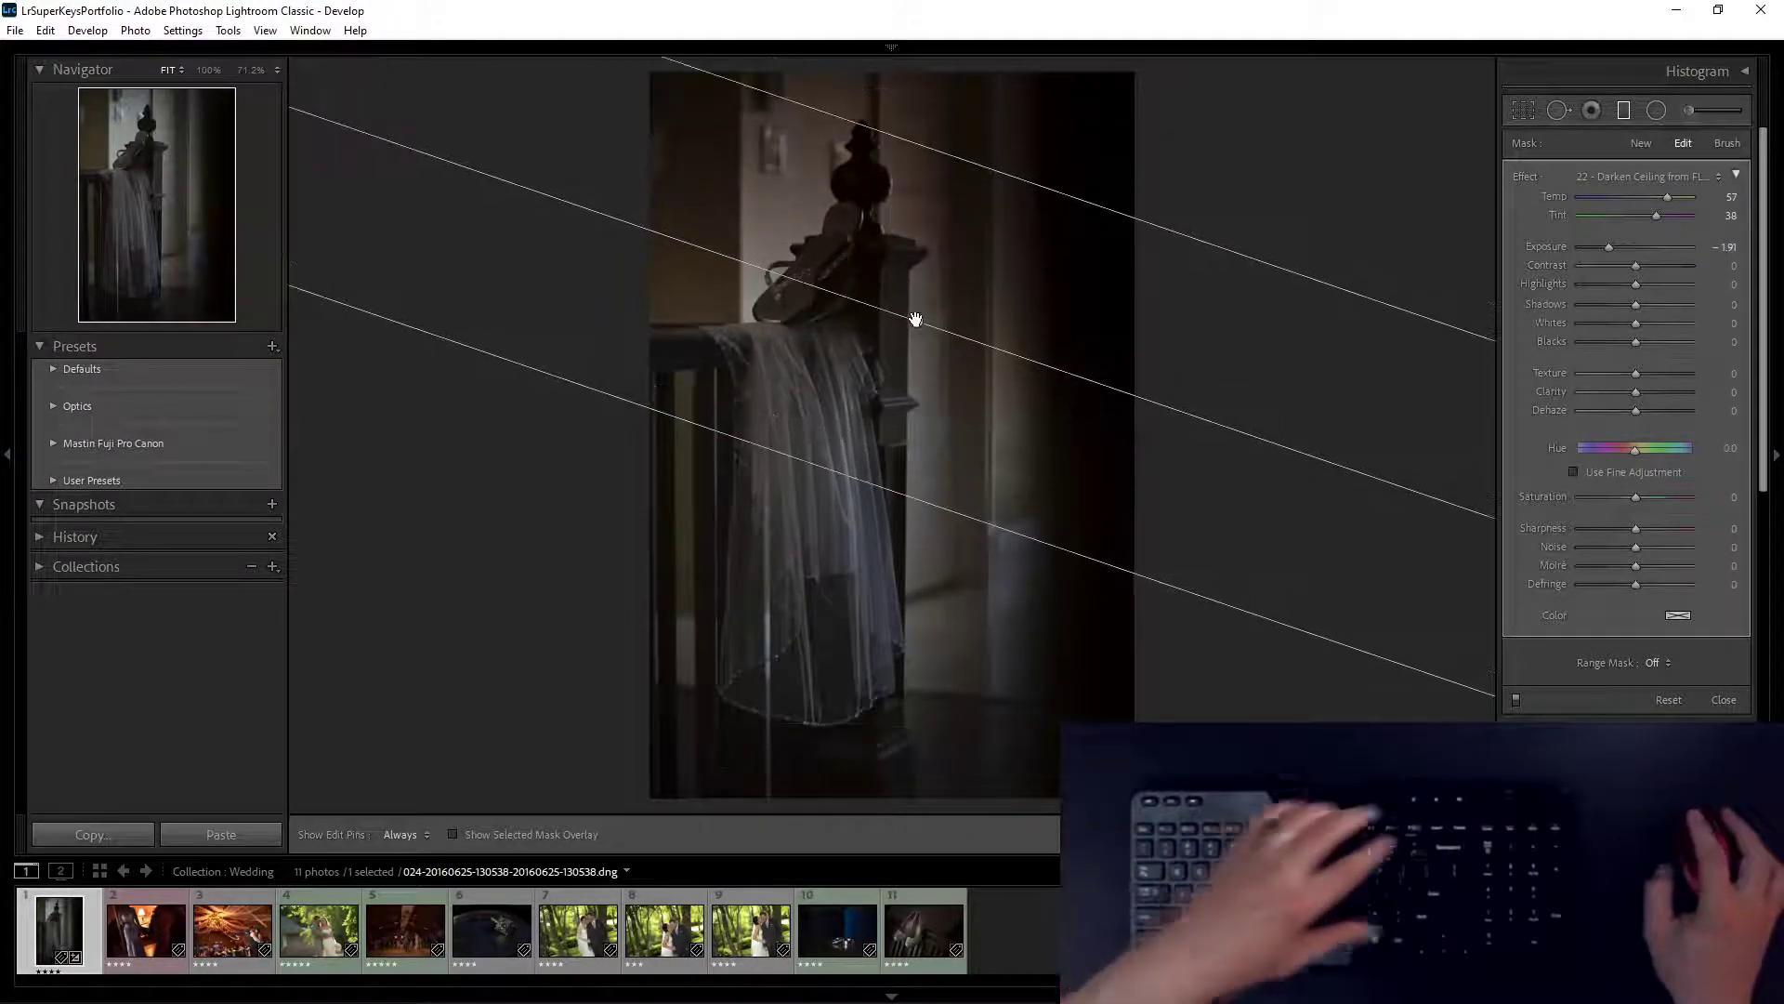
key(Delete)
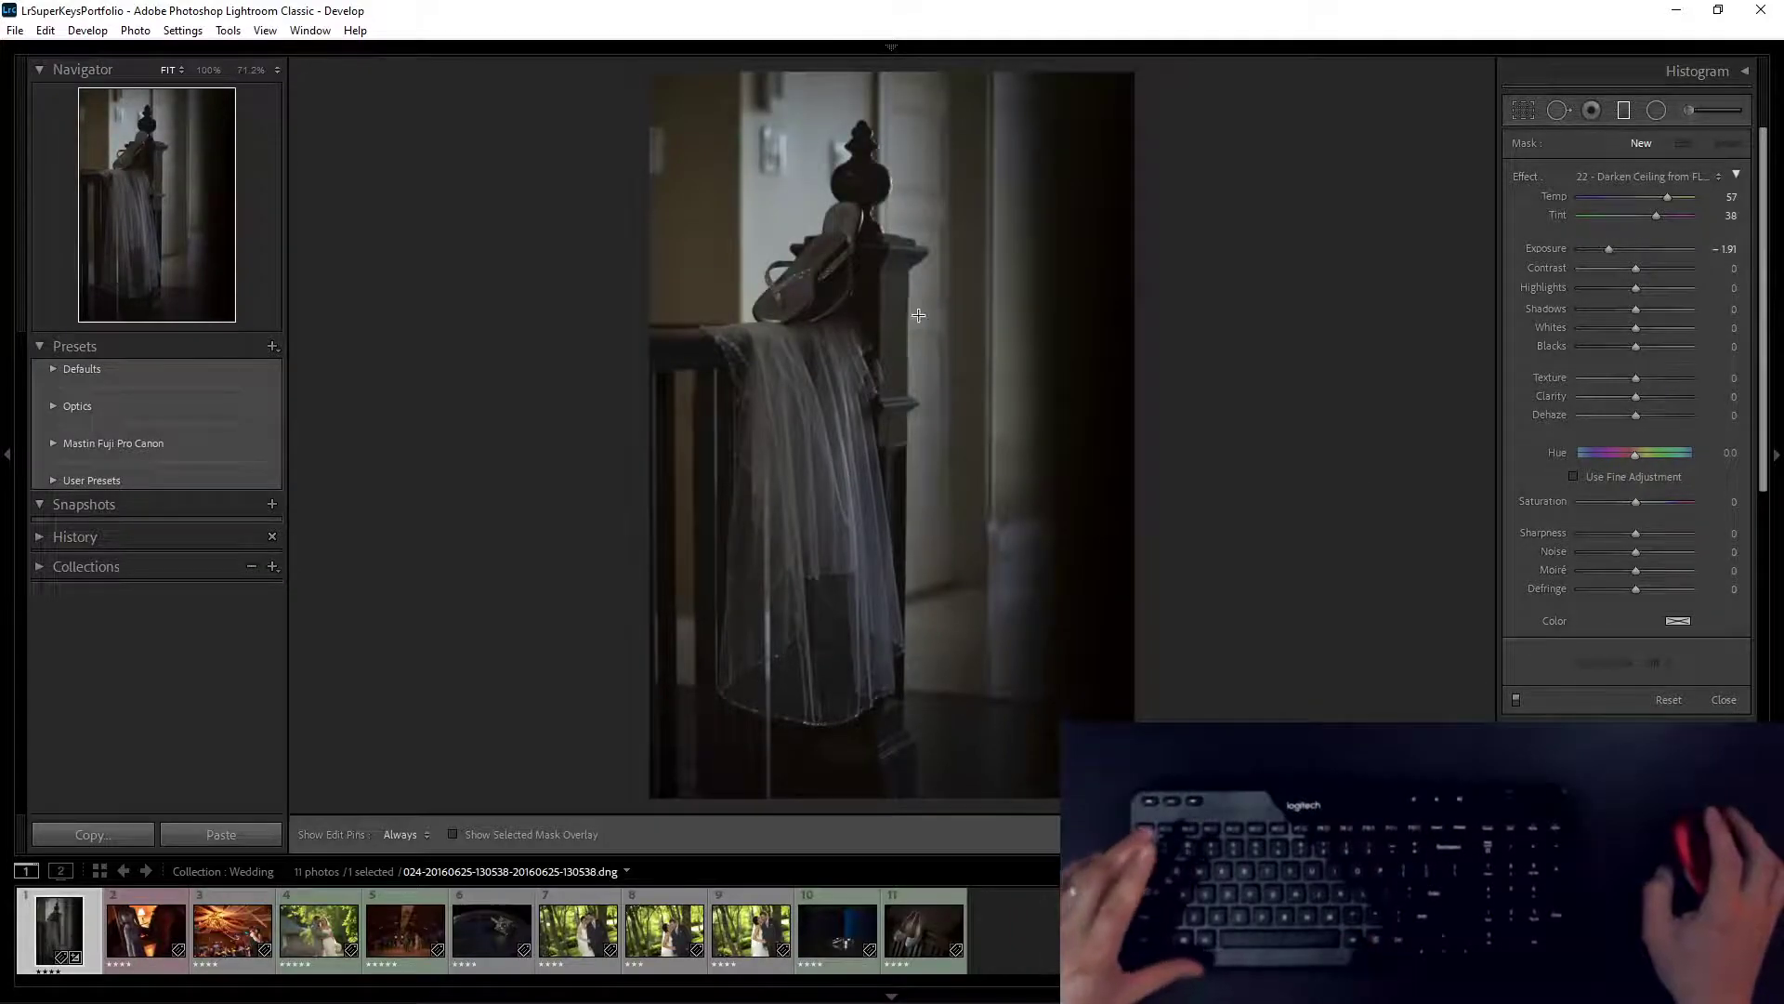
Step: Load Burn (Darken) directly for the Radial Filter and draw a large ellipse around the photo's subject
key(grave)
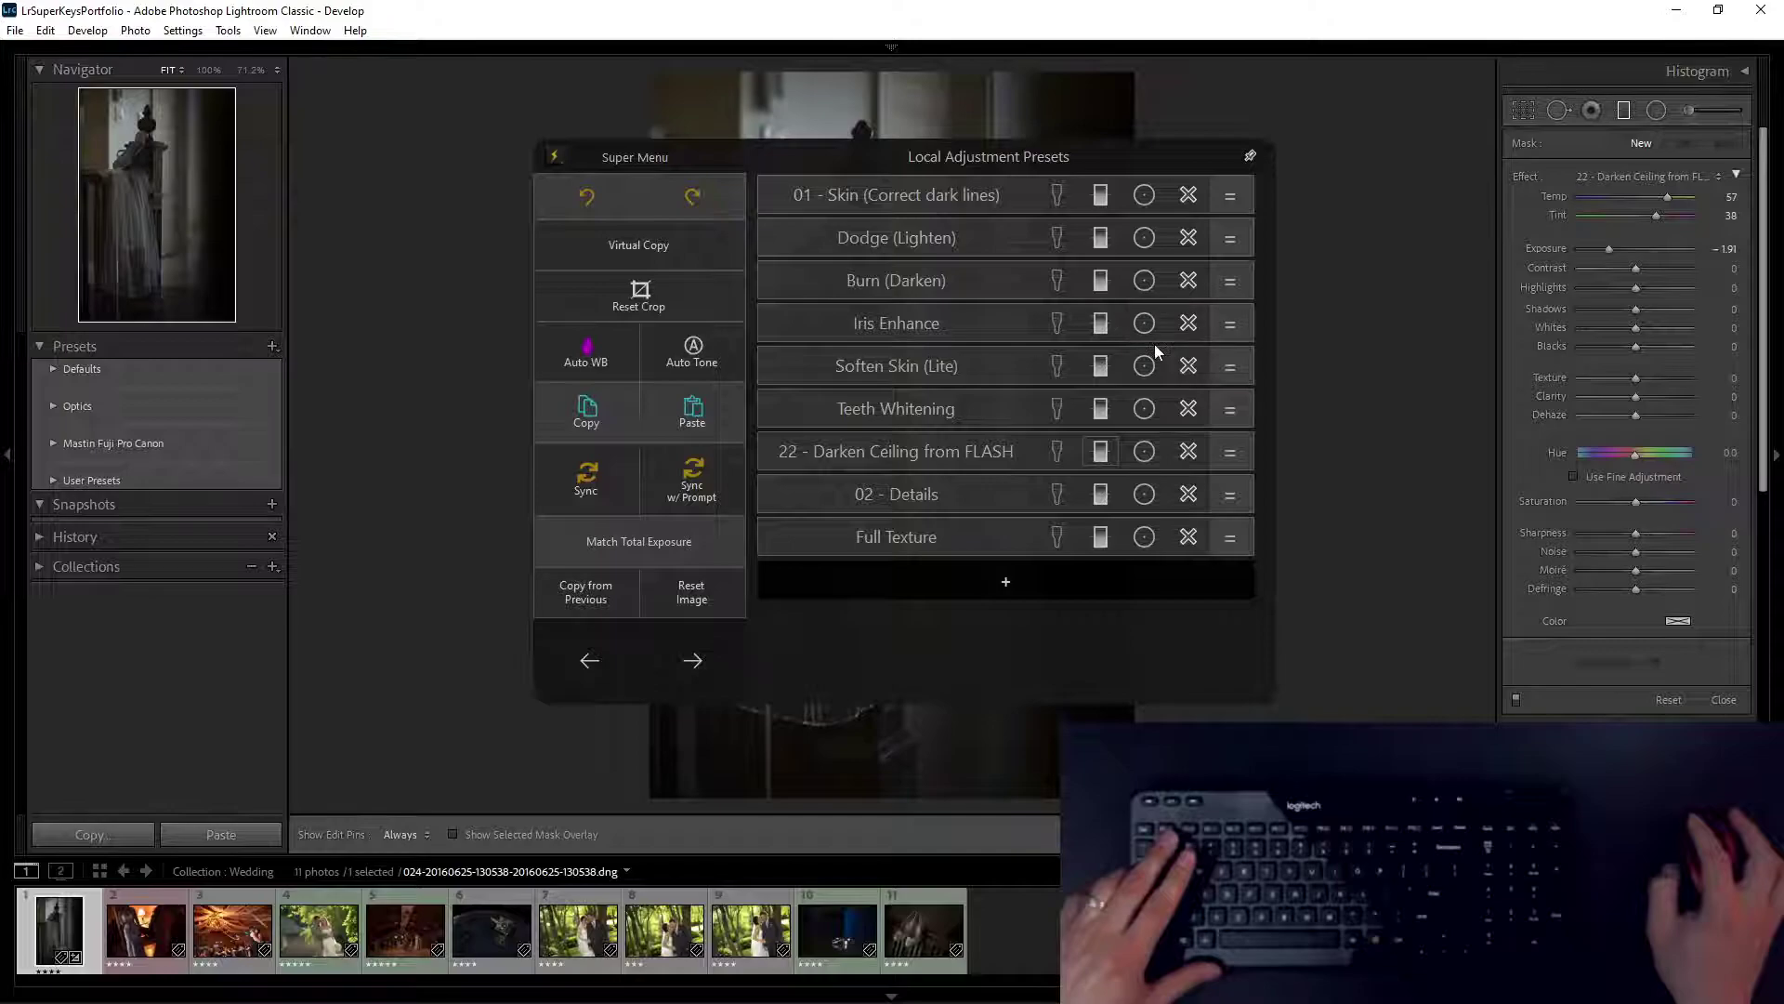
click(1148, 285)
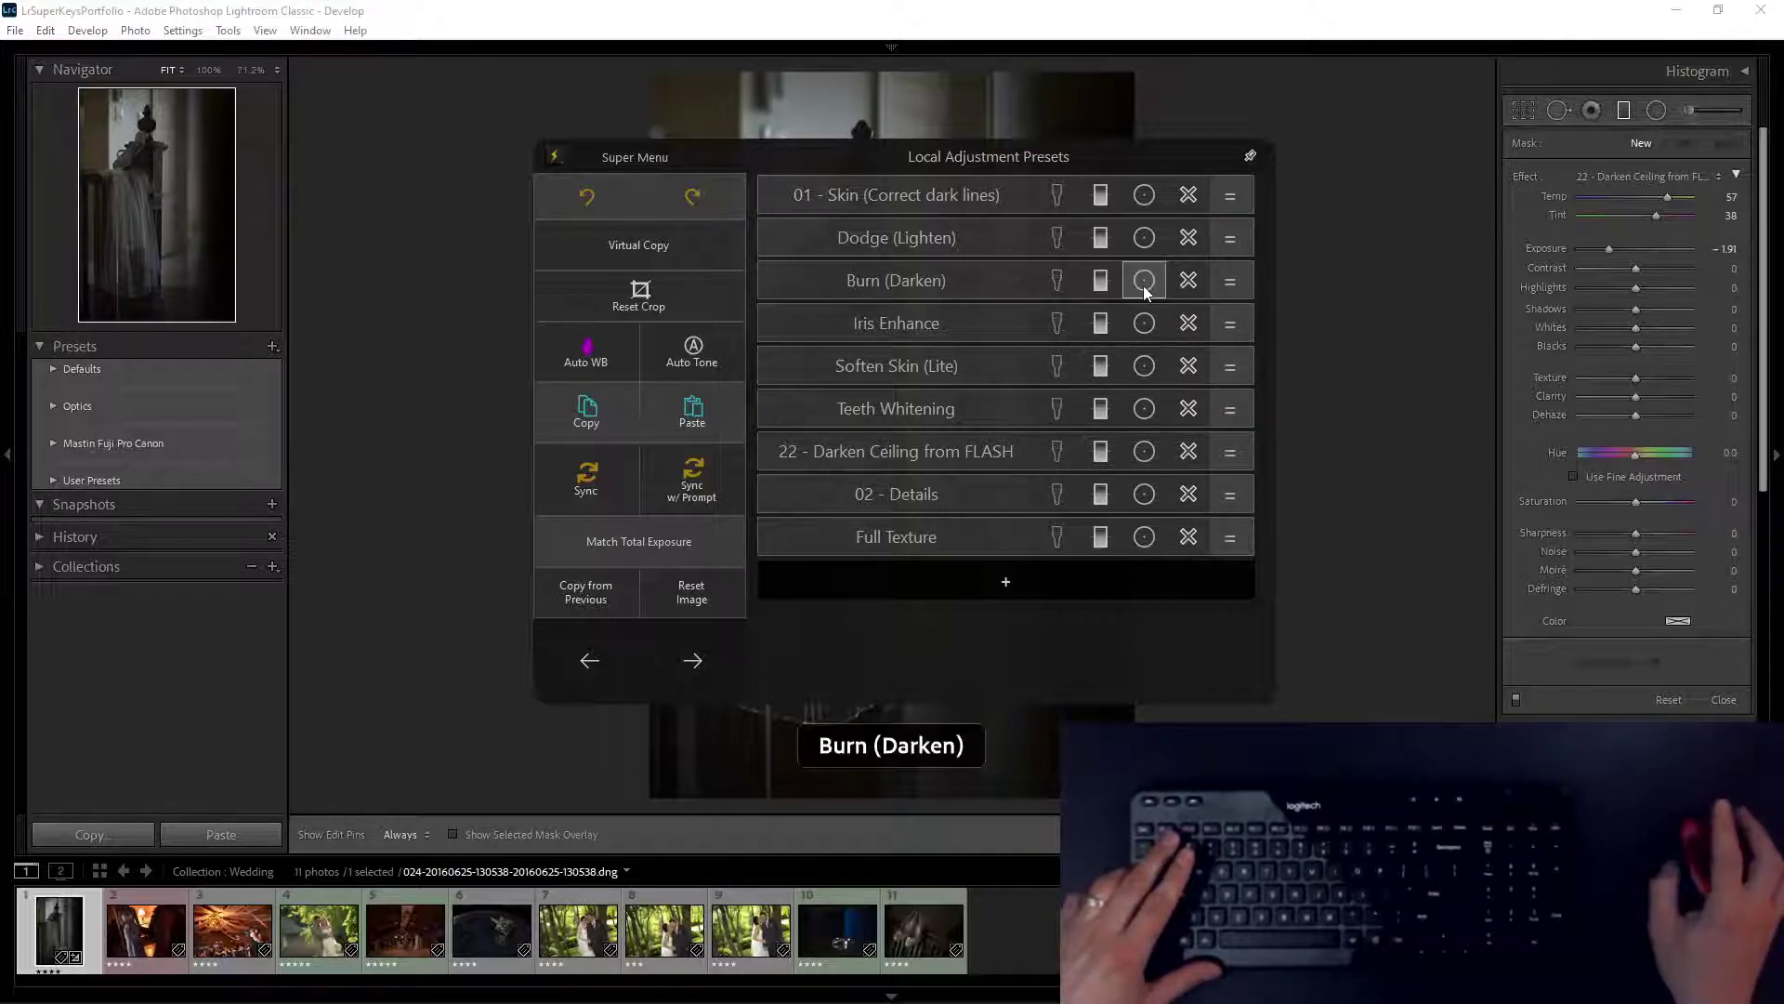
mouse_move(885, 311)
mouse_down()
mouse_move(1000, 728)
mouse_move(1153, 799)
mouse_up()
Step: Set the radial filter's Amount to -1.44 and delete the filter
drag(1624, 198, 1615, 198)
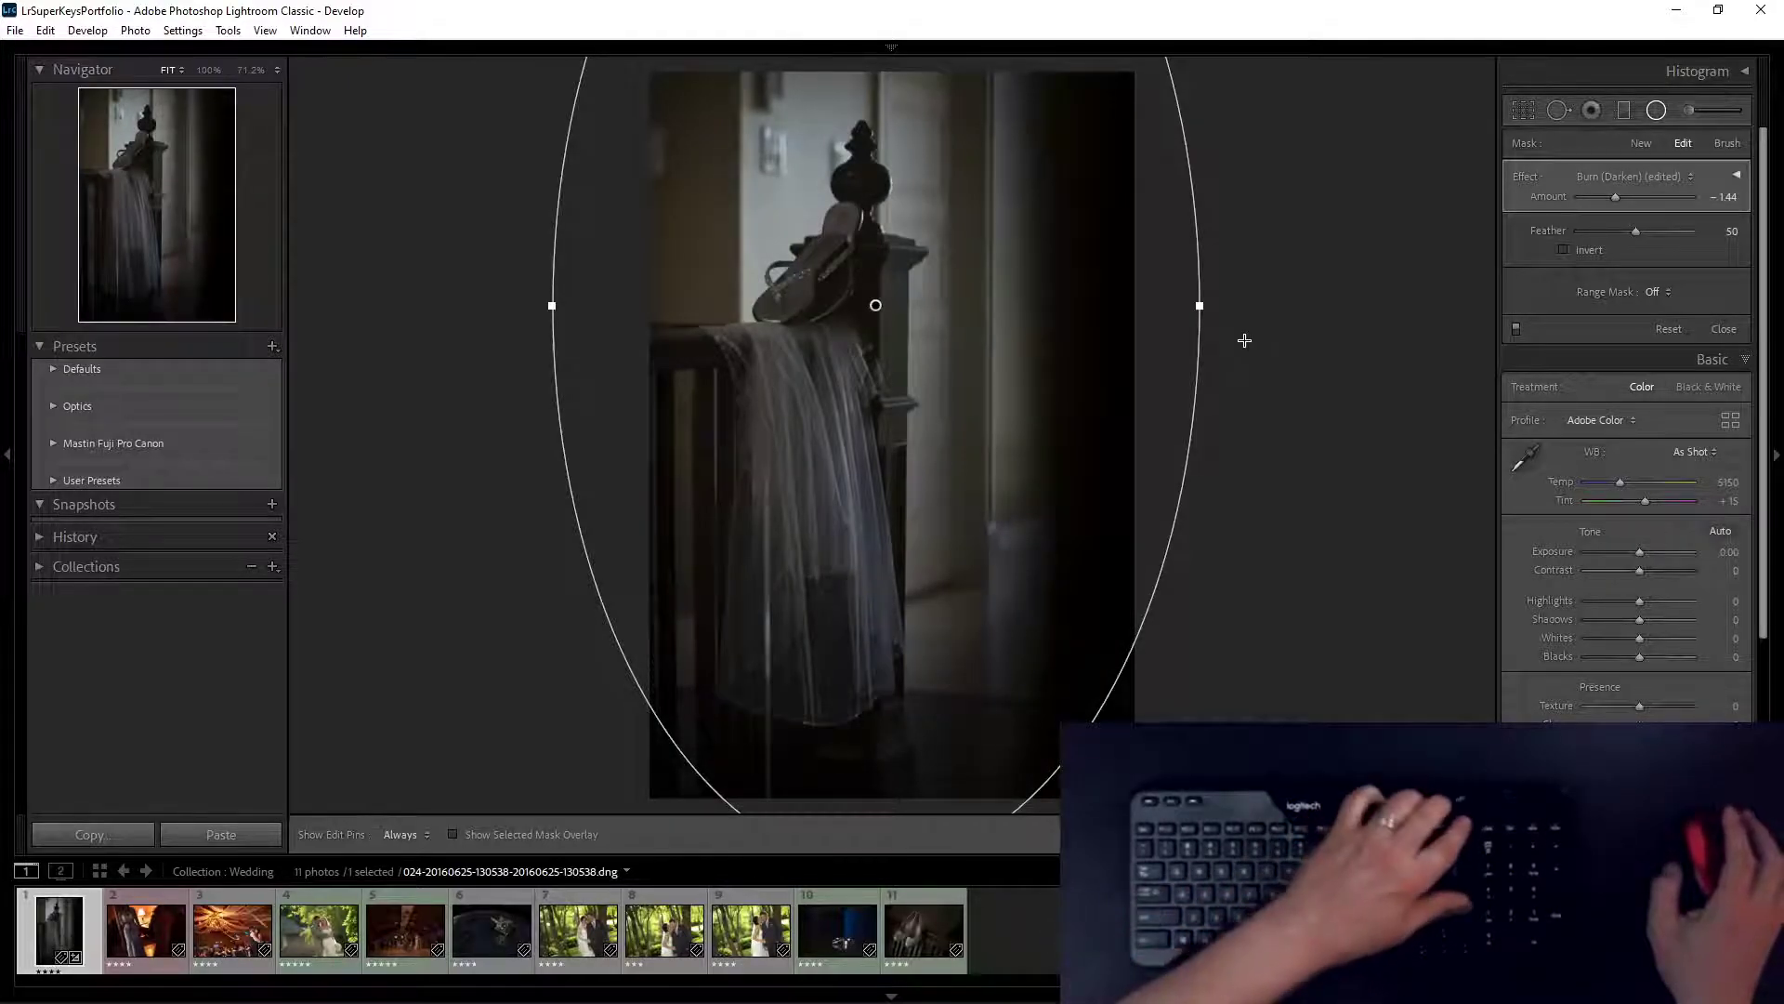
key(BackSpace)
key(grave)
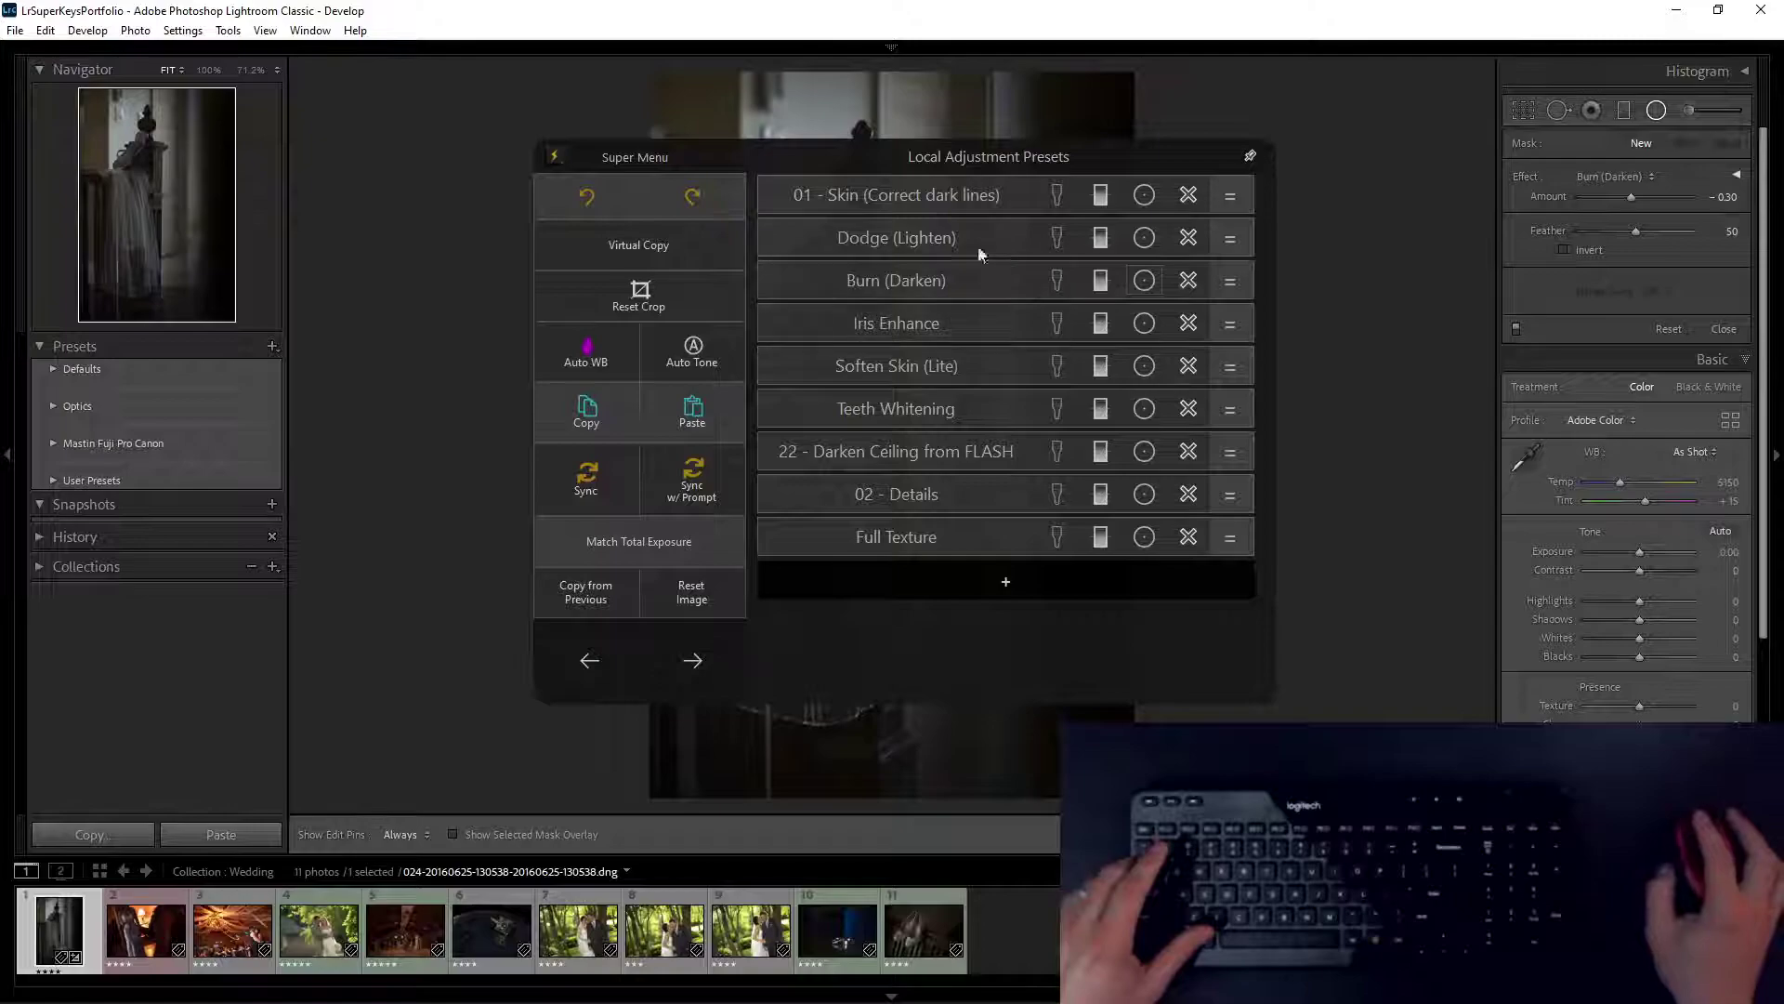
click(1087, 401)
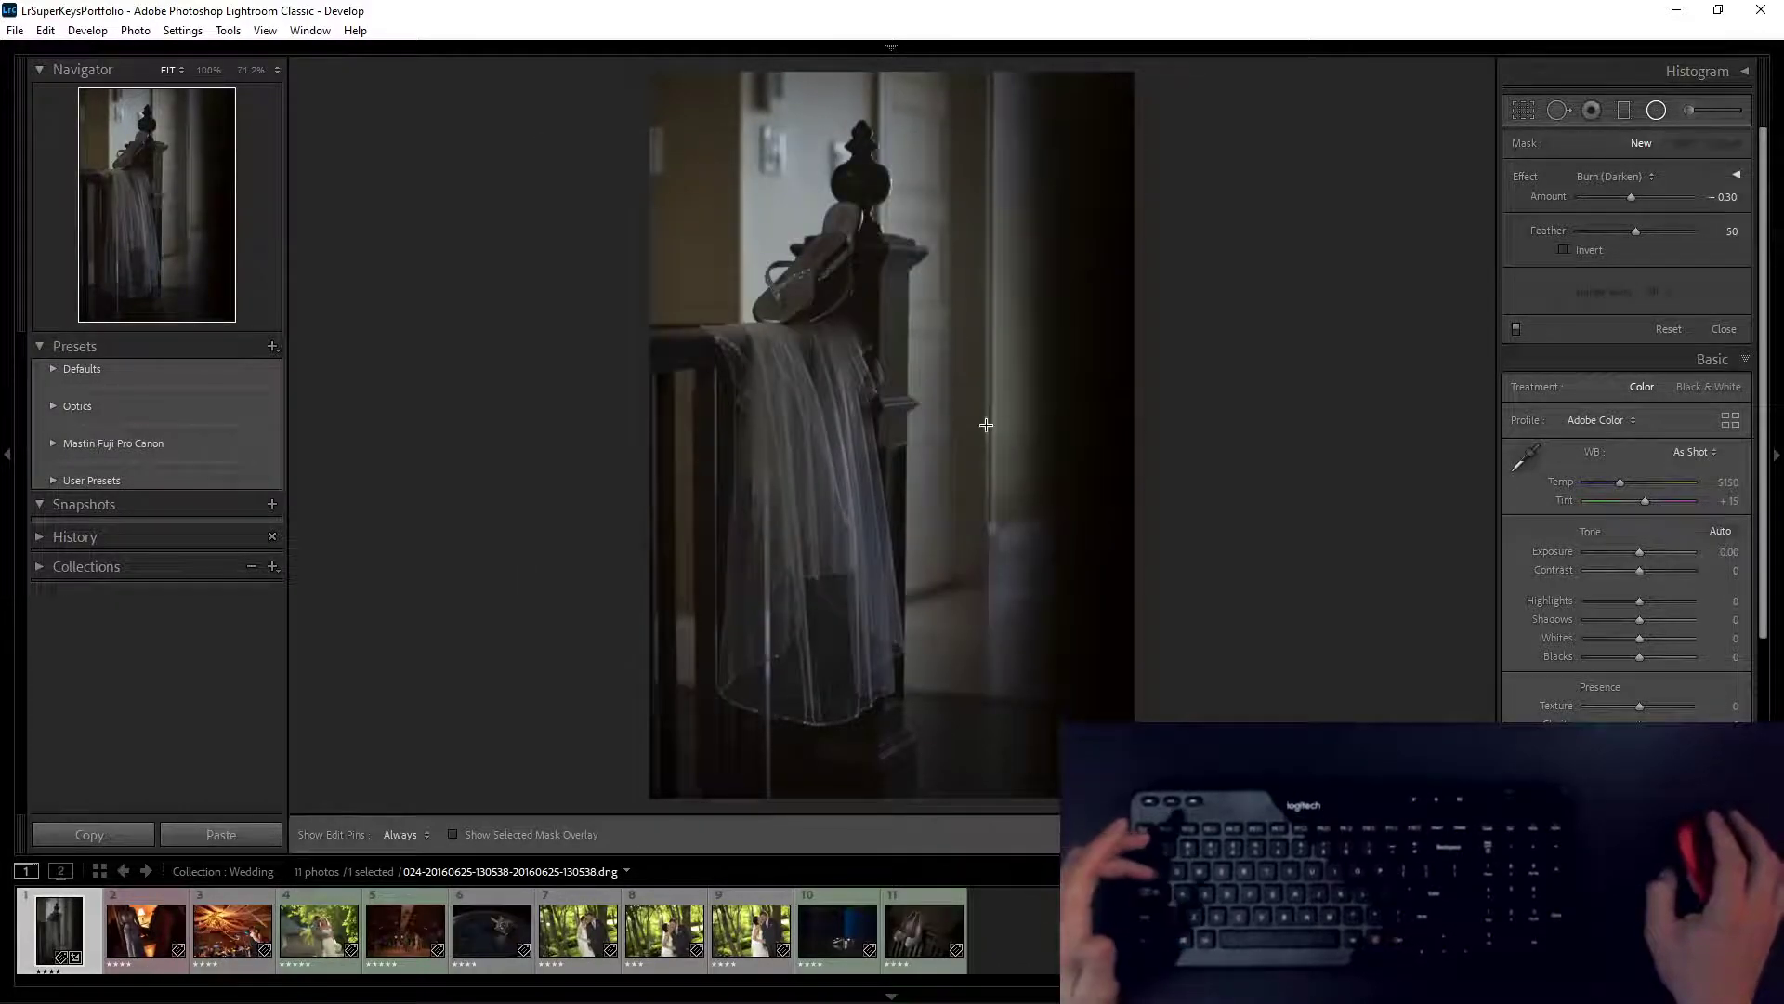
Step: Raise the photo's overall Exposure to +1.10
key(2)
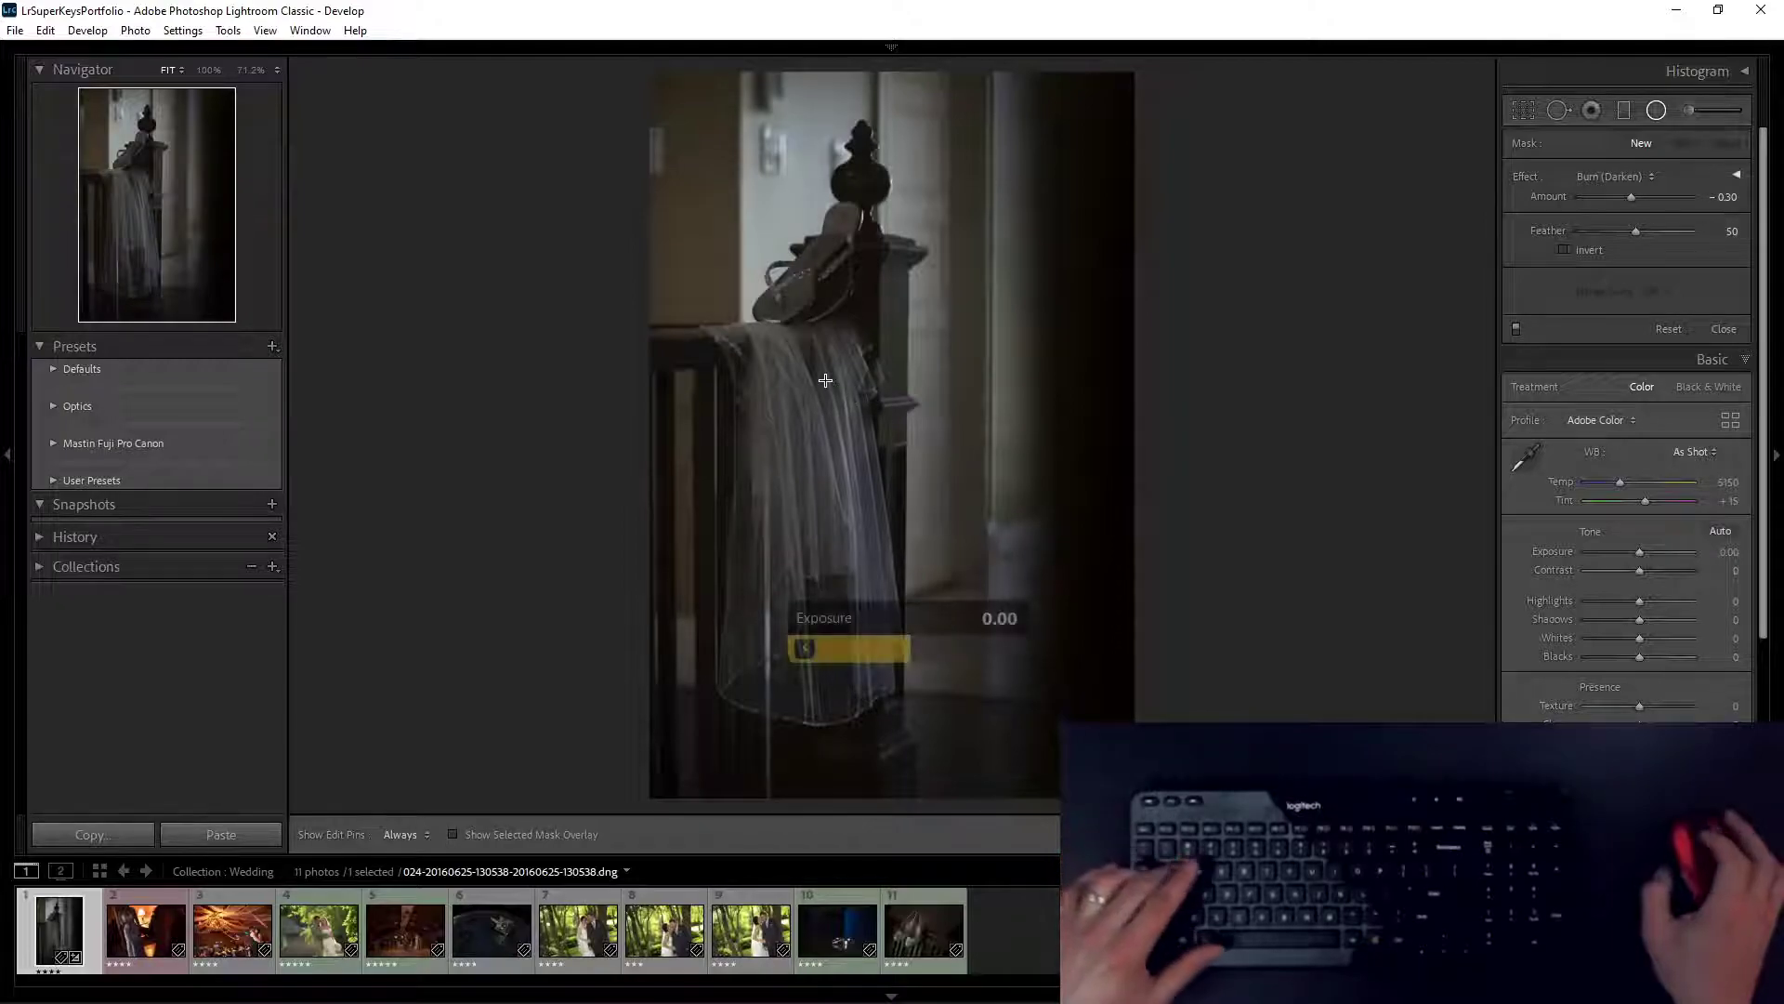
scroll(825, 381, up, 11)
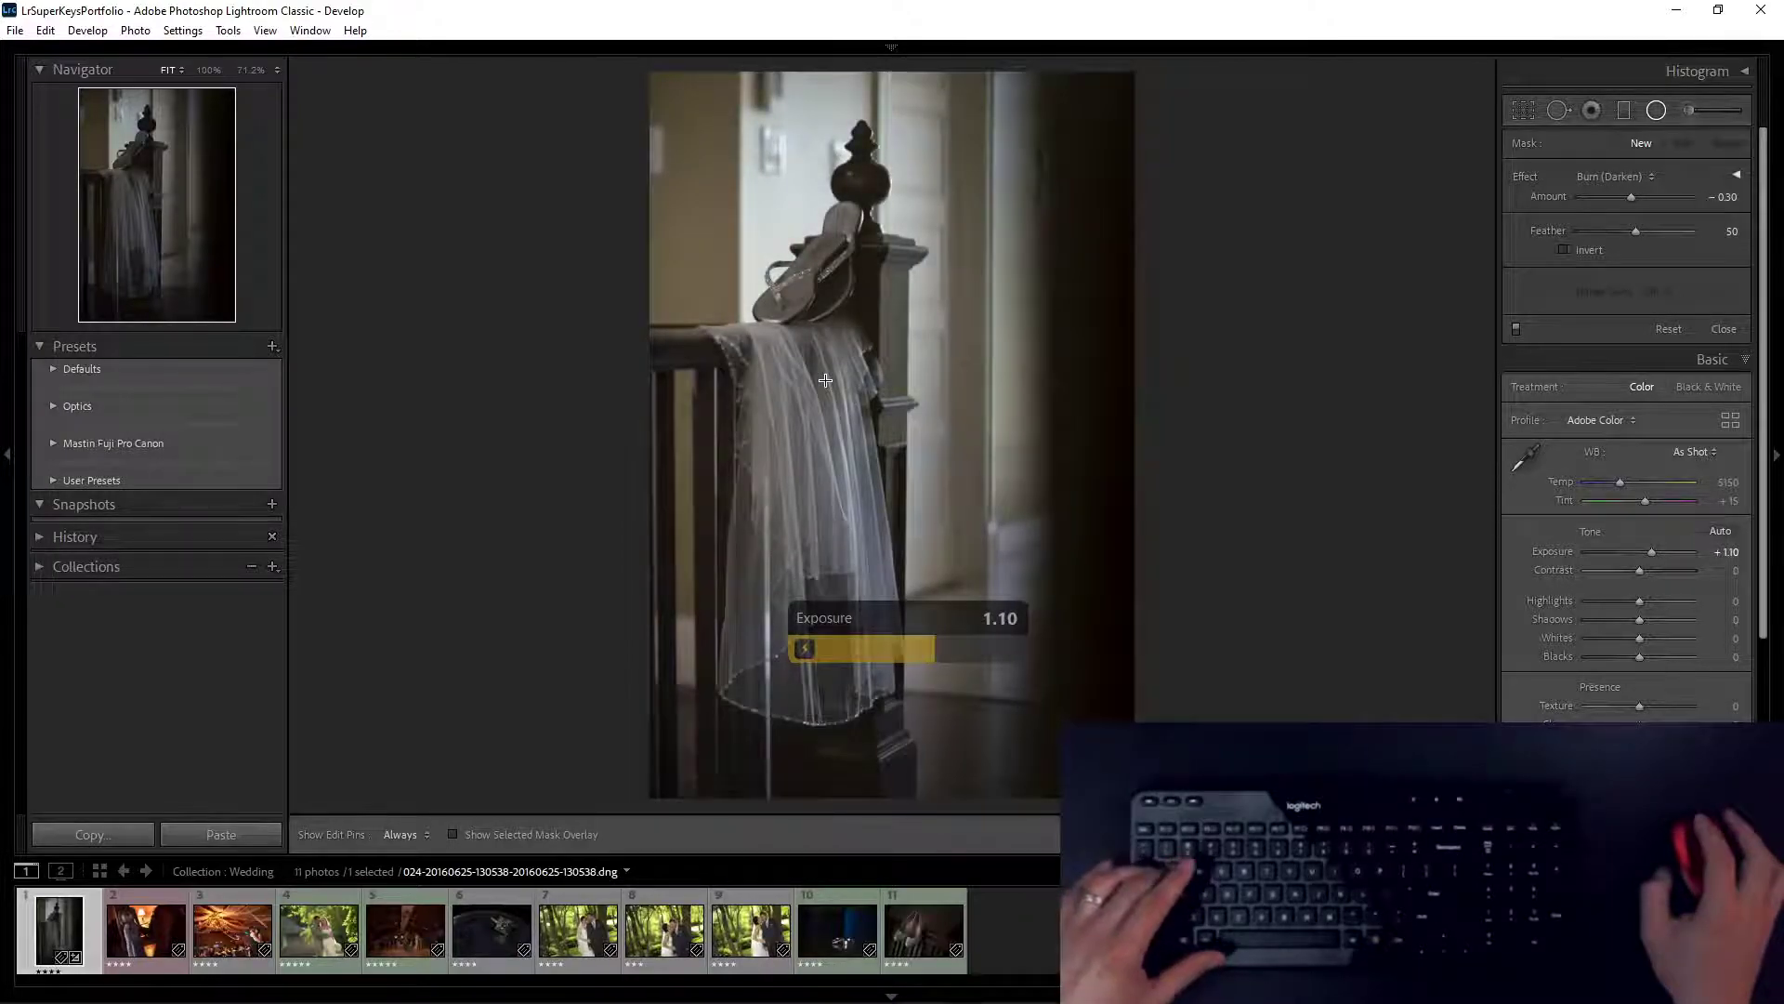
Step: Load the 02 - Details preset for the active Radial Filter from the Super Menu
key(space)
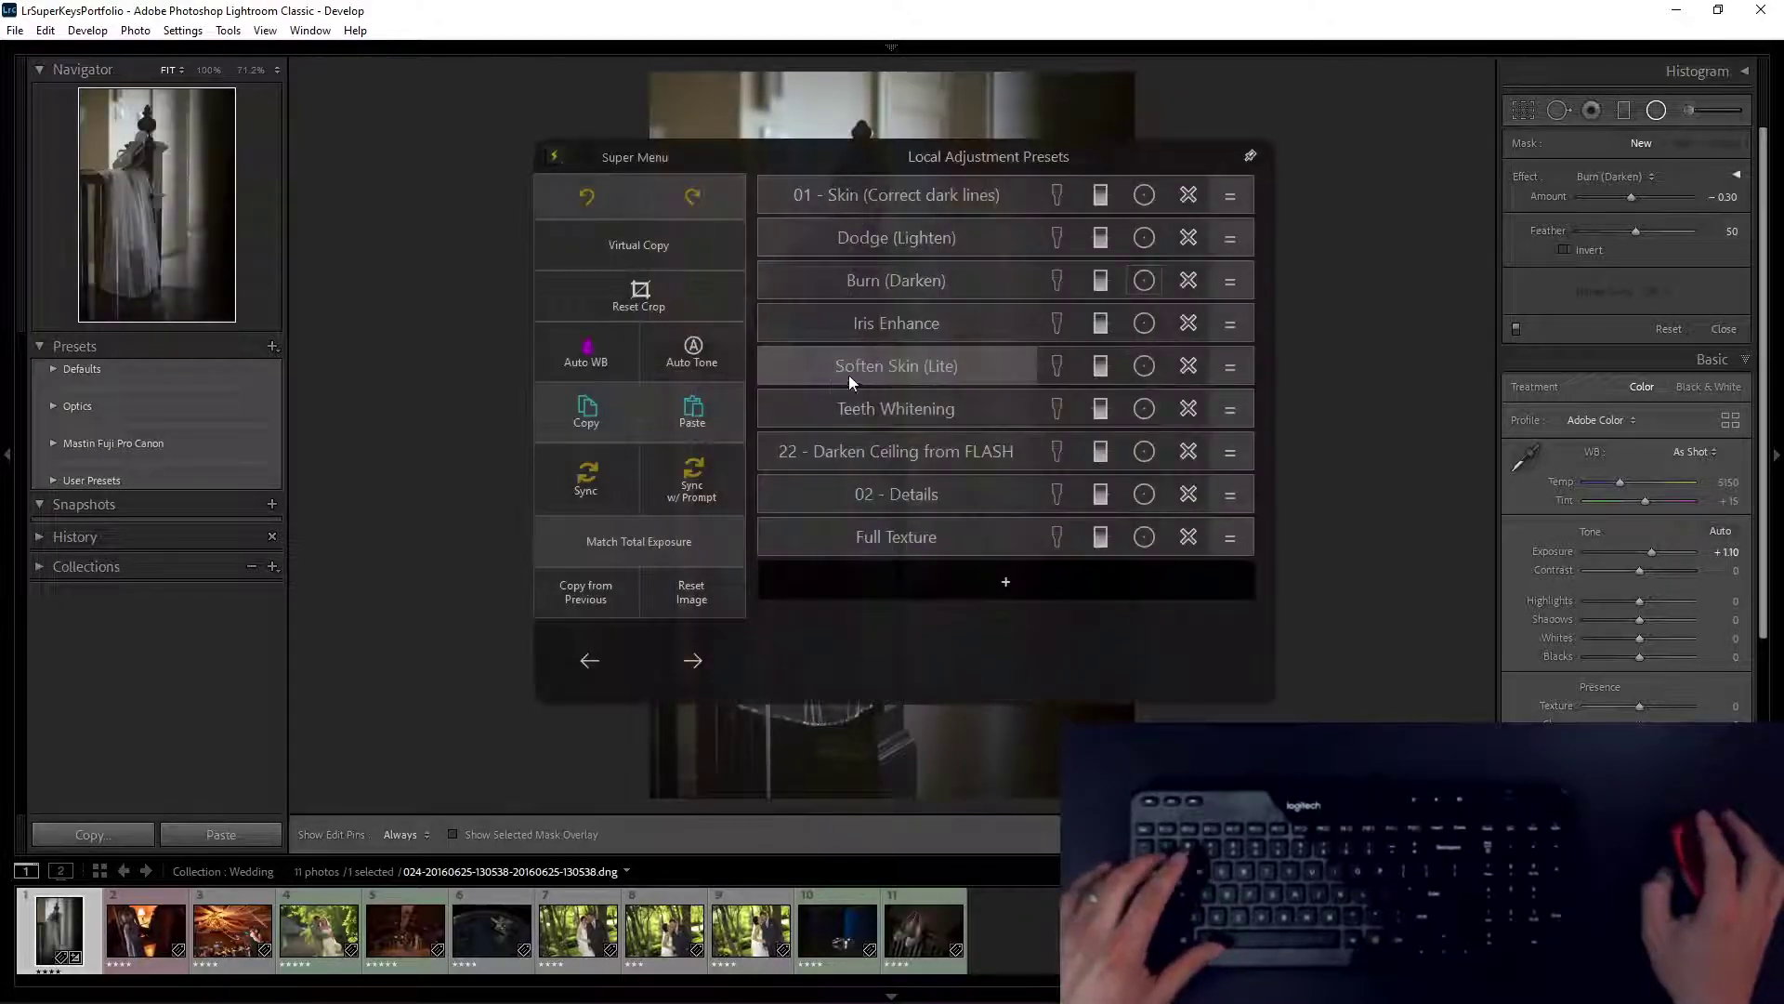
click(944, 494)
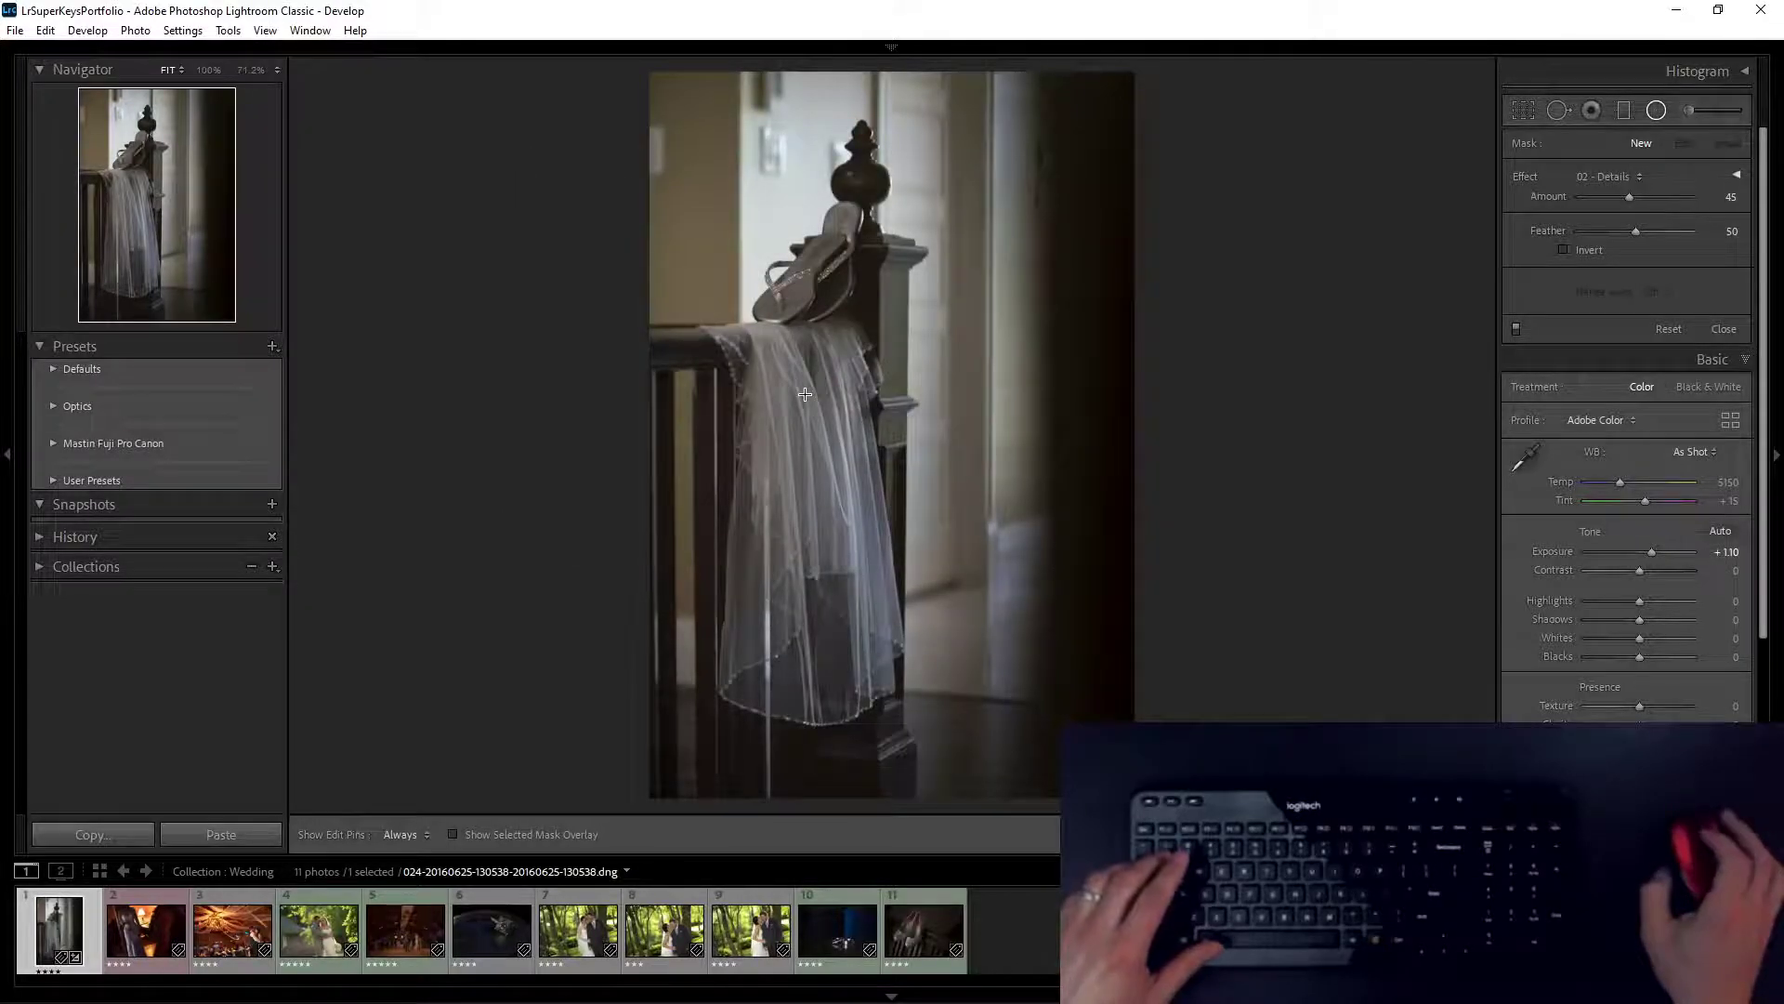
middle_click(805, 394)
click(878, 485)
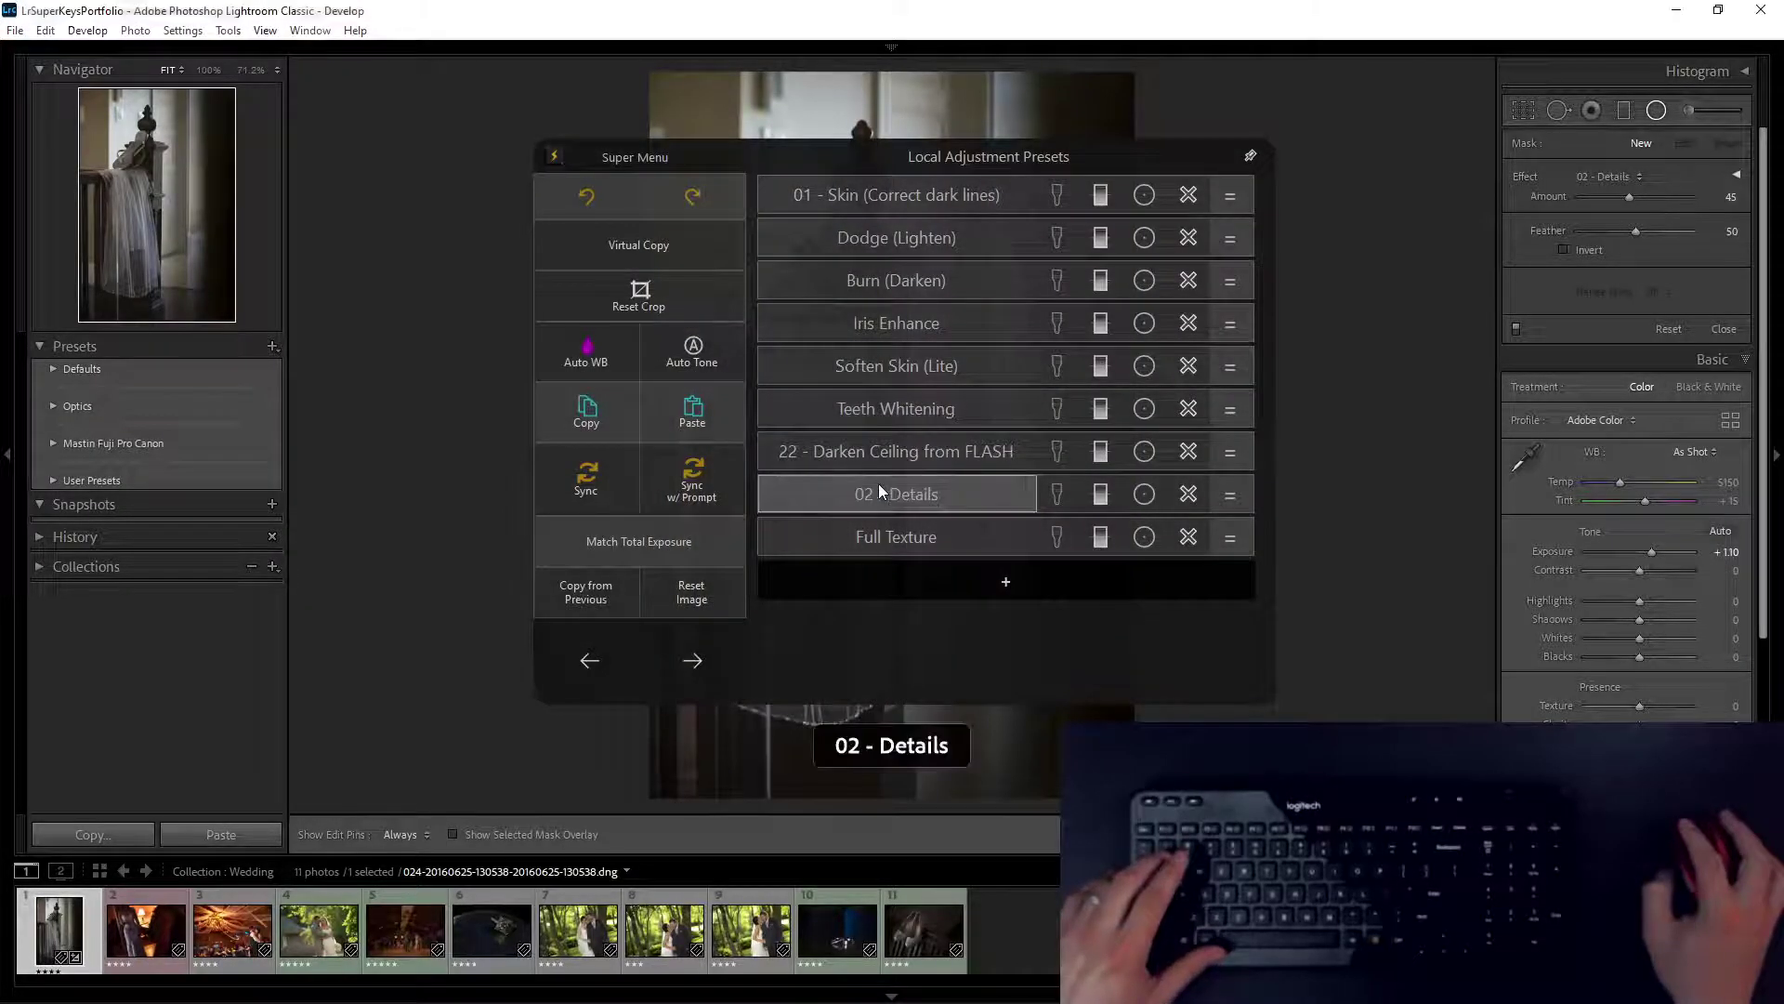
Step: Draw a tall elliptical radial filter around the veil and delete it
drag(815, 478, 933, 223)
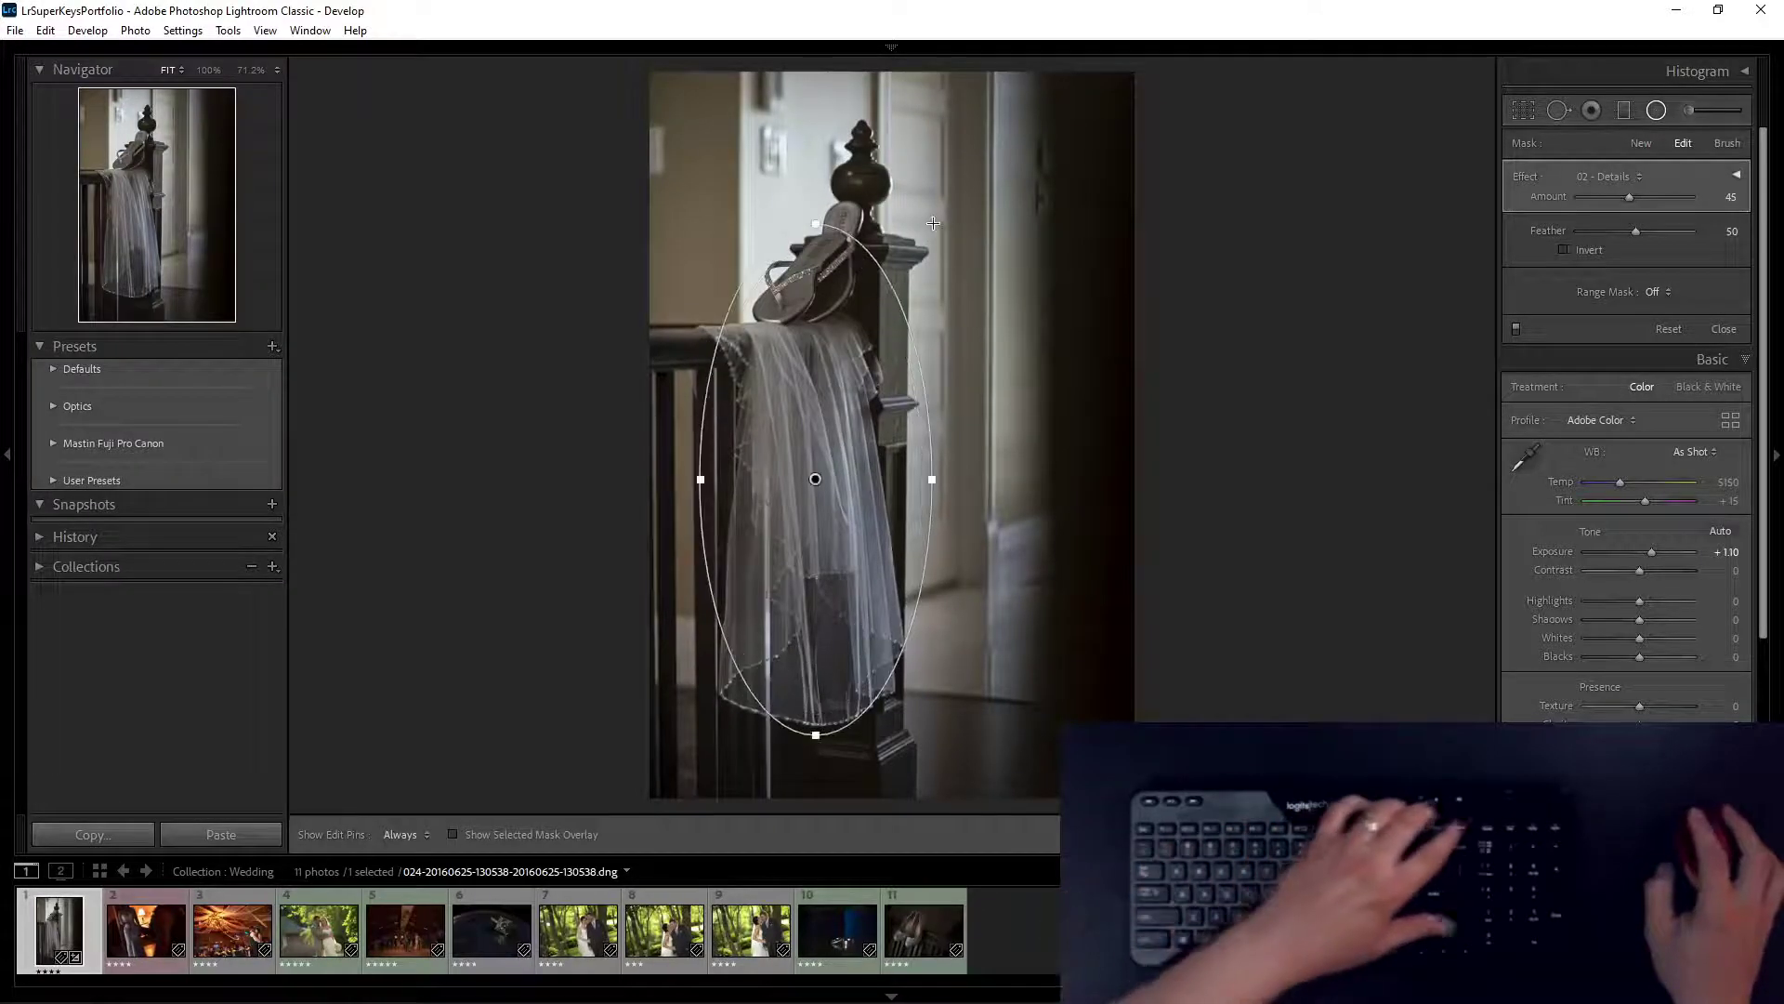
key(Delete)
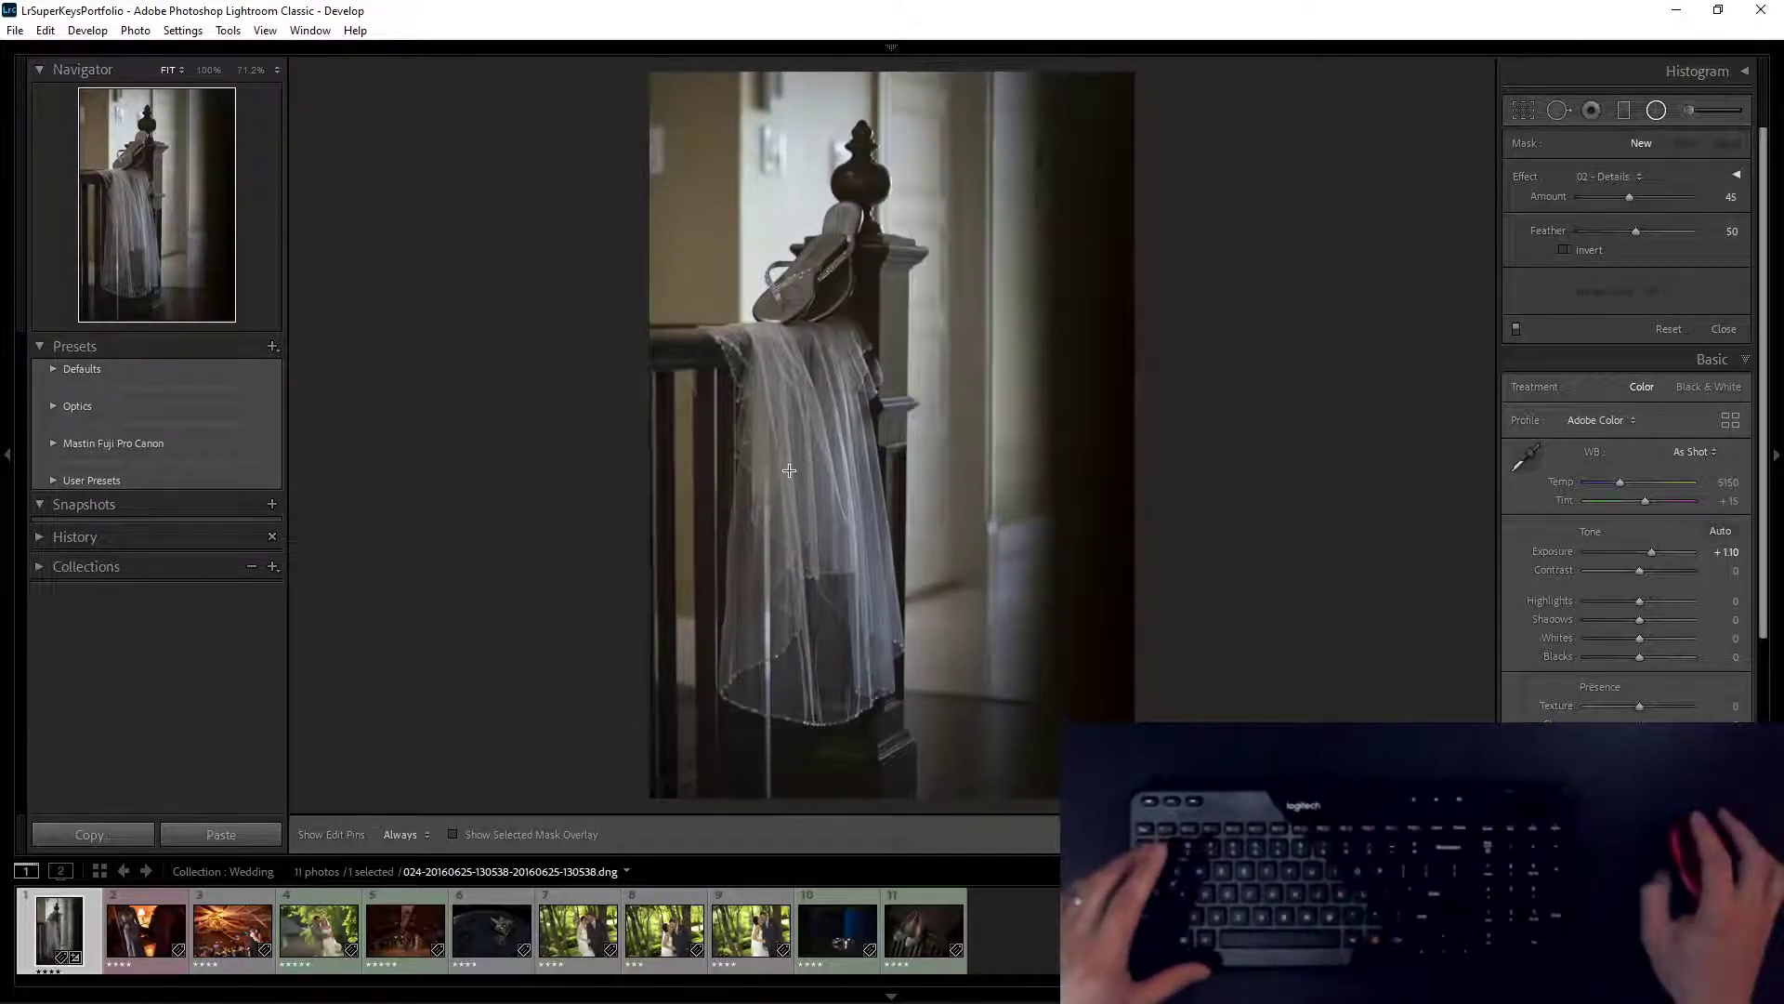
Step: Load 02 - Details directly for the Adjustment Brush from the Super Menu and paint over the veil
key(grave)
click(1056, 494)
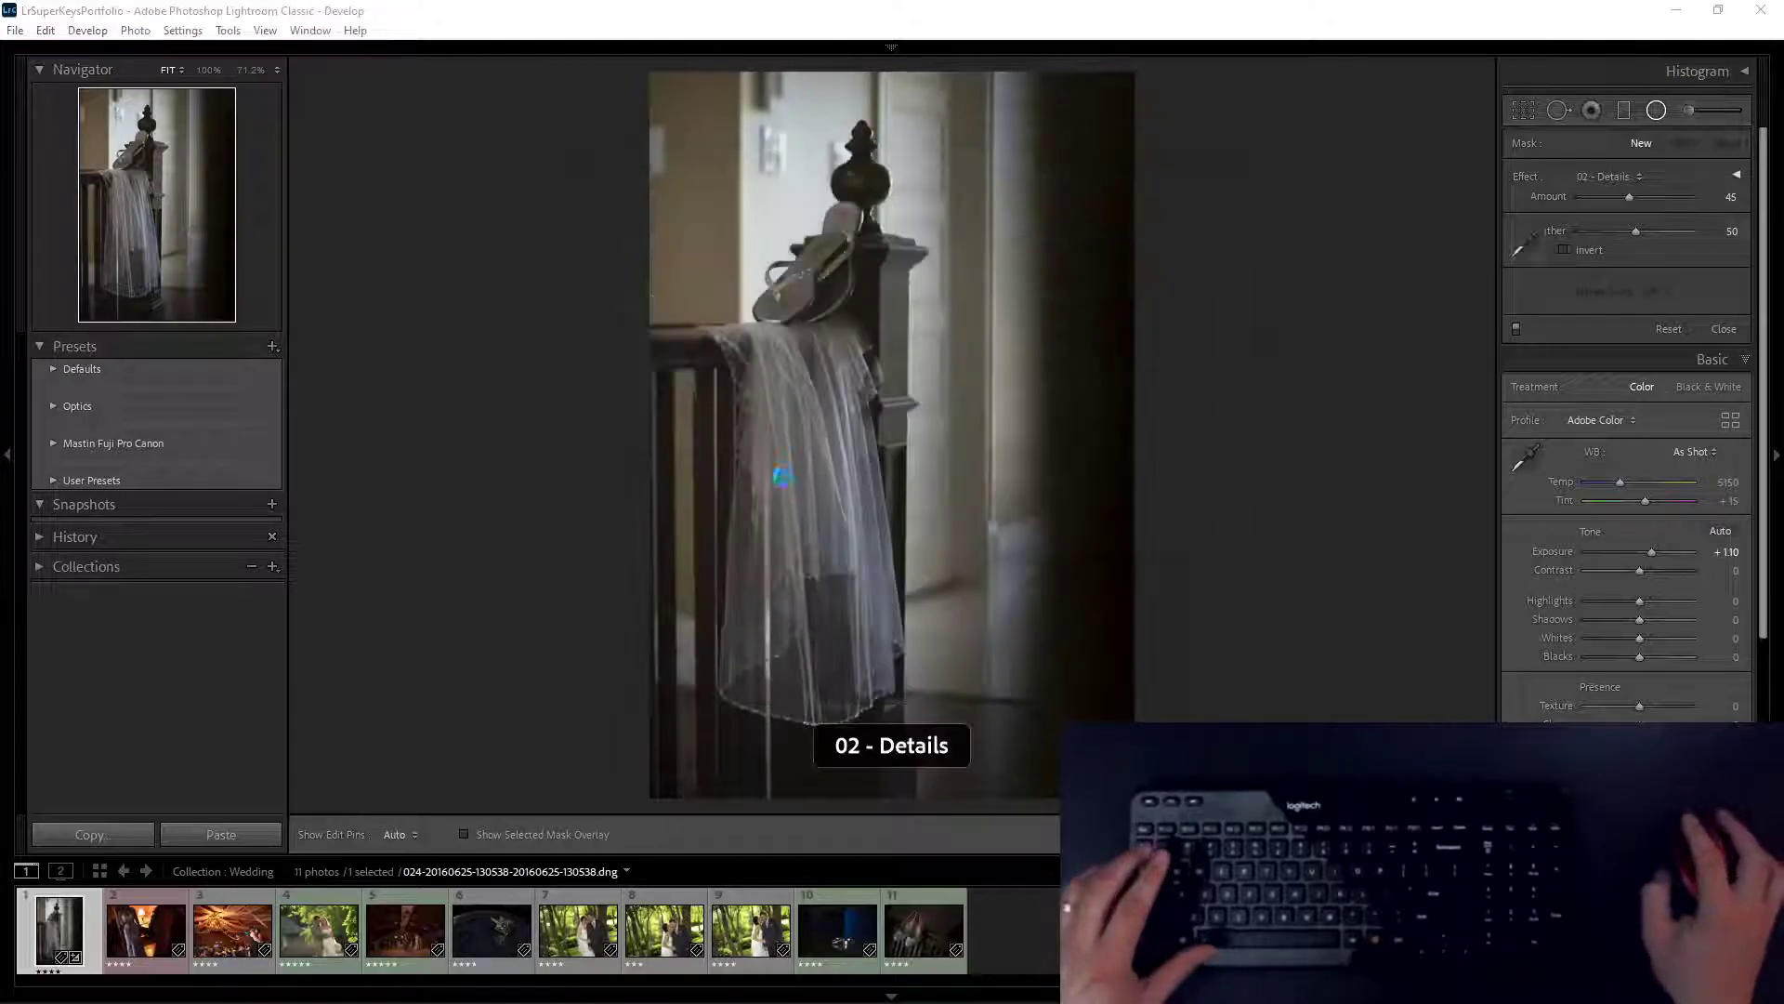
mouse_move(805, 415)
mouse_down()
mouse_move(832, 560)
mouse_move(801, 639)
mouse_move(821, 688)
mouse_up()
key(ctrl+z)
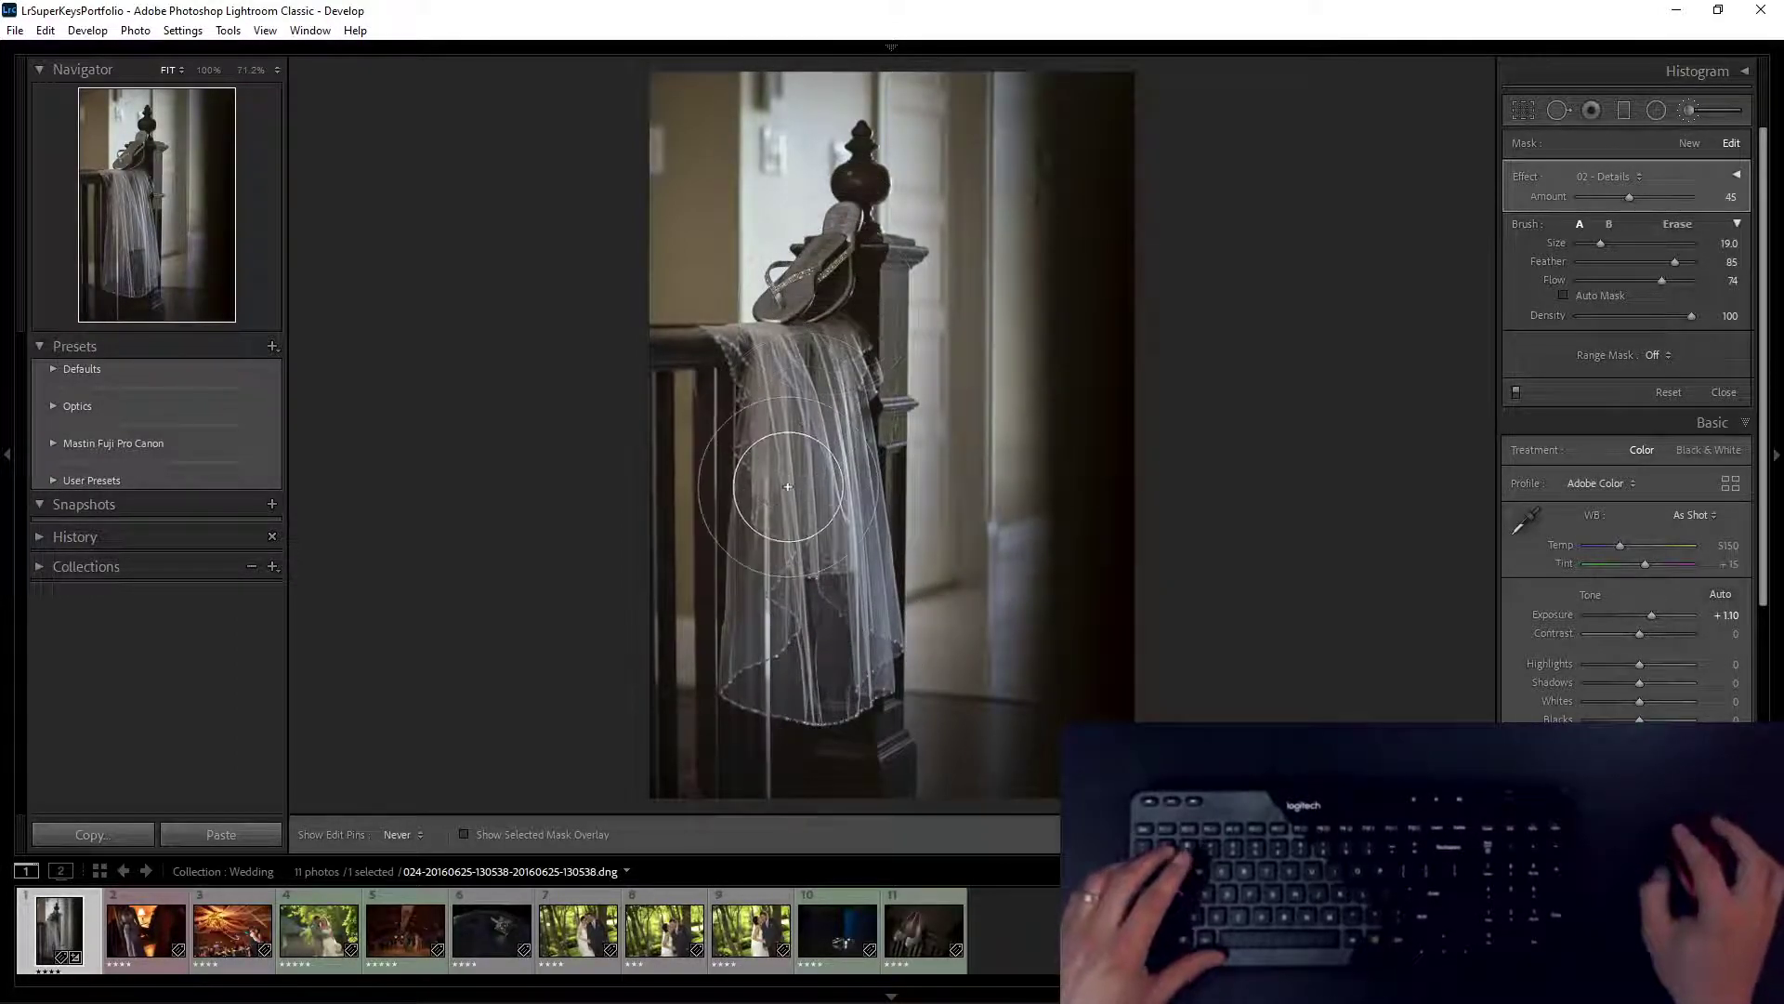
Step: Show the edit pins, close the Adjustment Brush and straighten the veil photo to an angle of -0.50
key(h)
key(k)
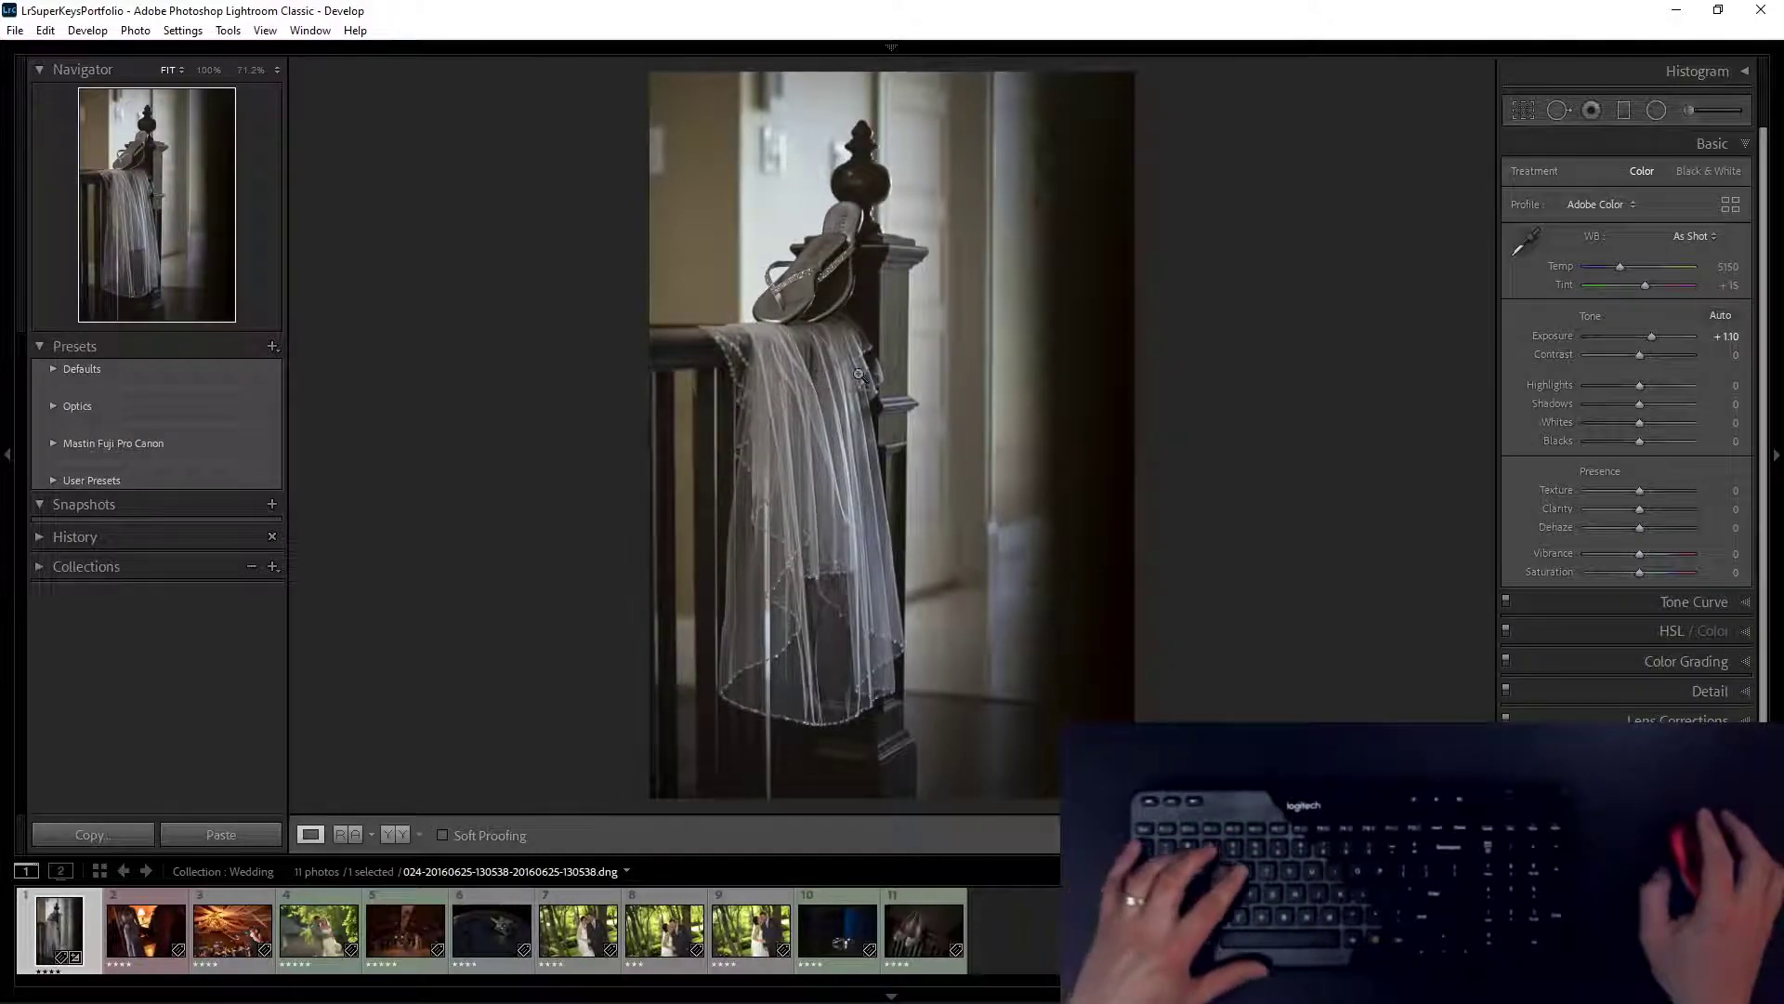
key(r)
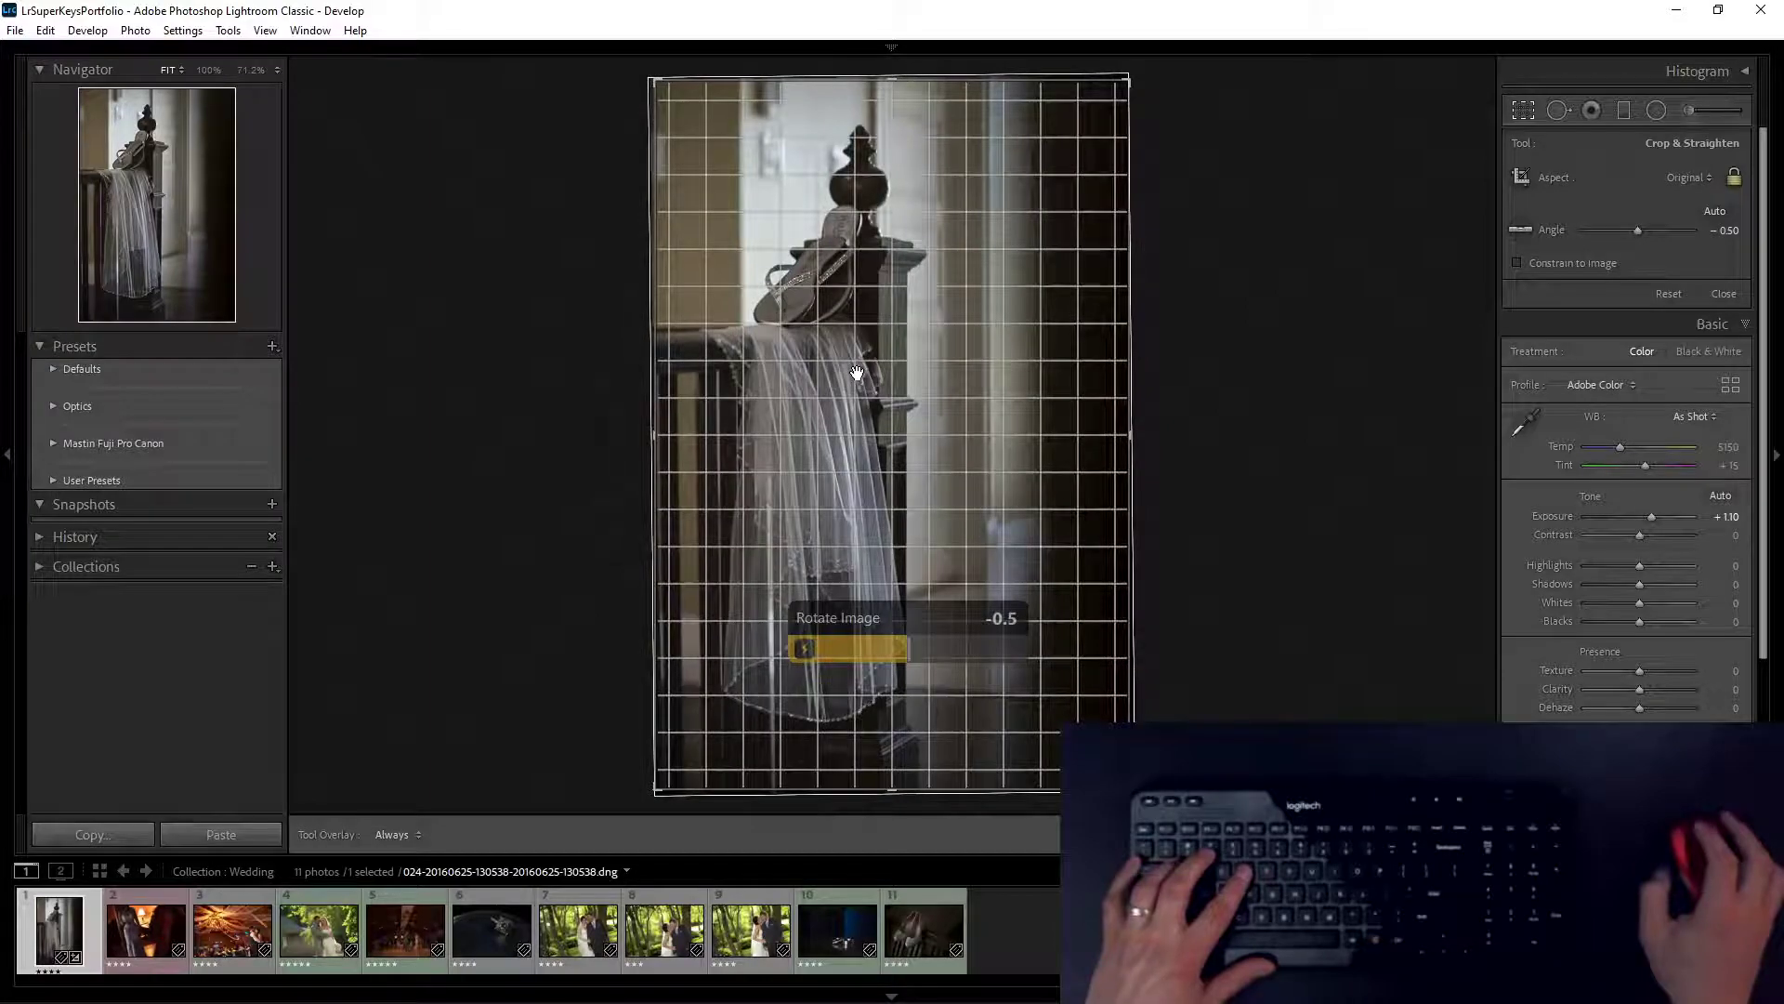
Step: Heal the distraction at the left edge of the beige wall and the spot in the upper dark area beside the door
key(q)
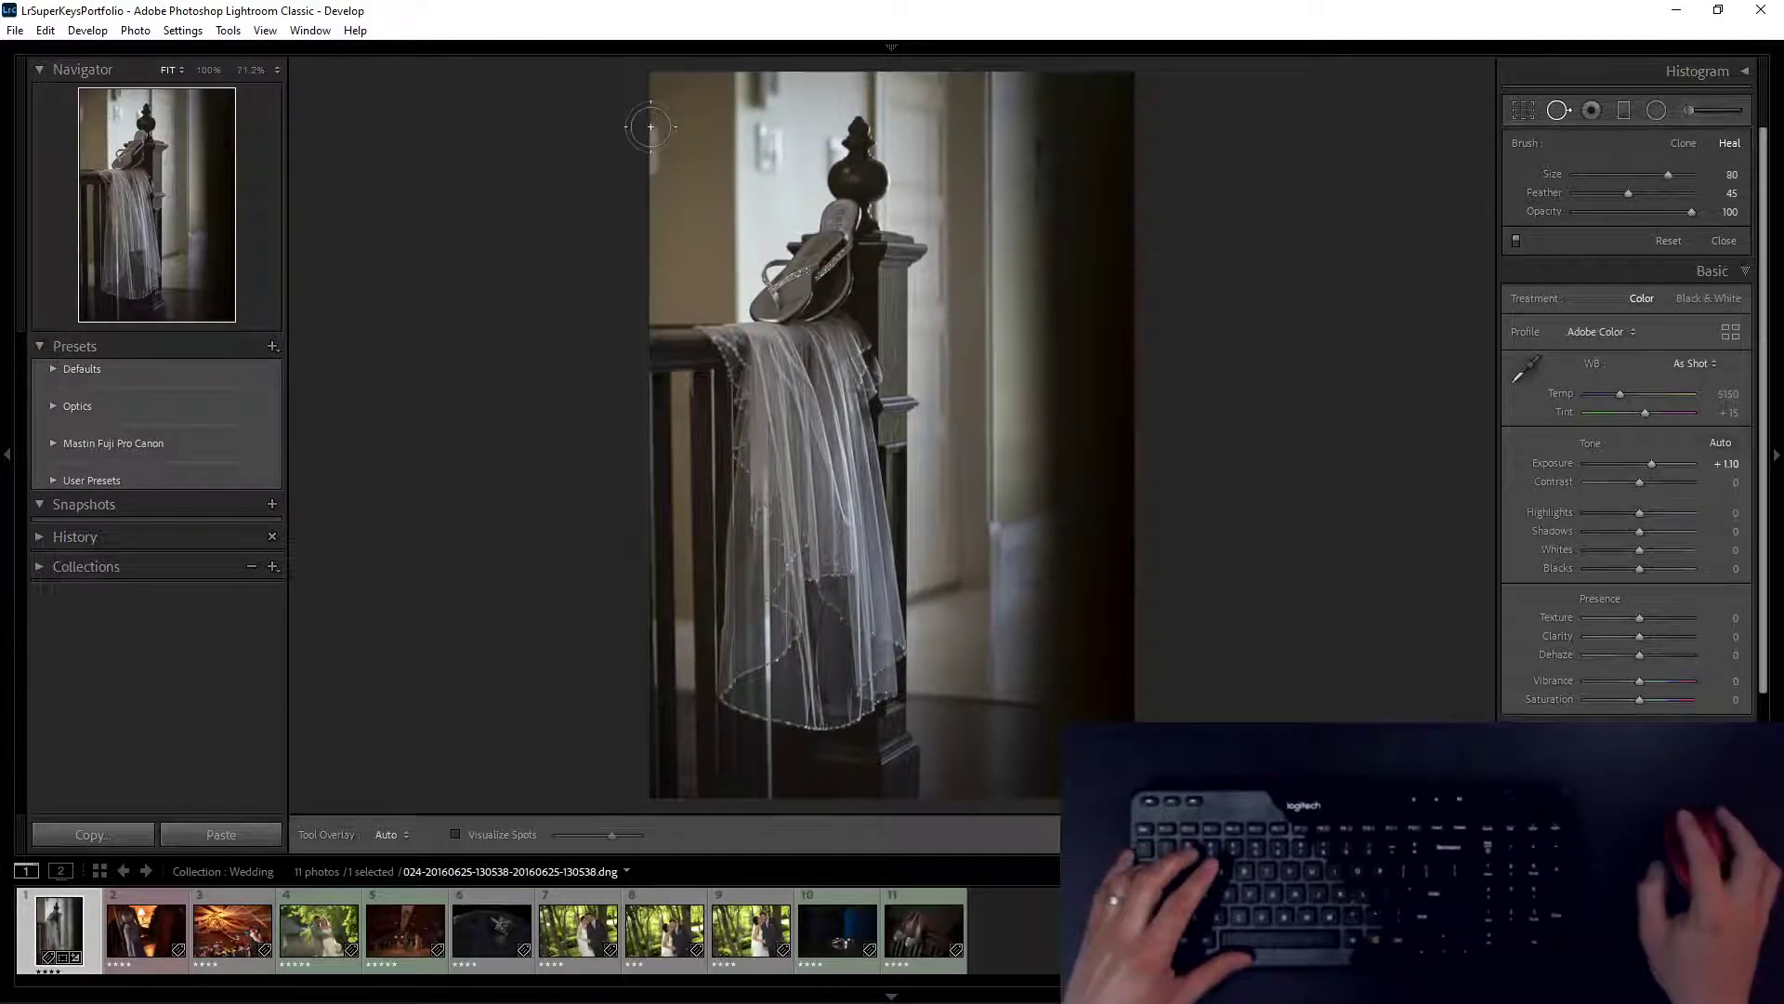
drag(651, 126, 653, 187)
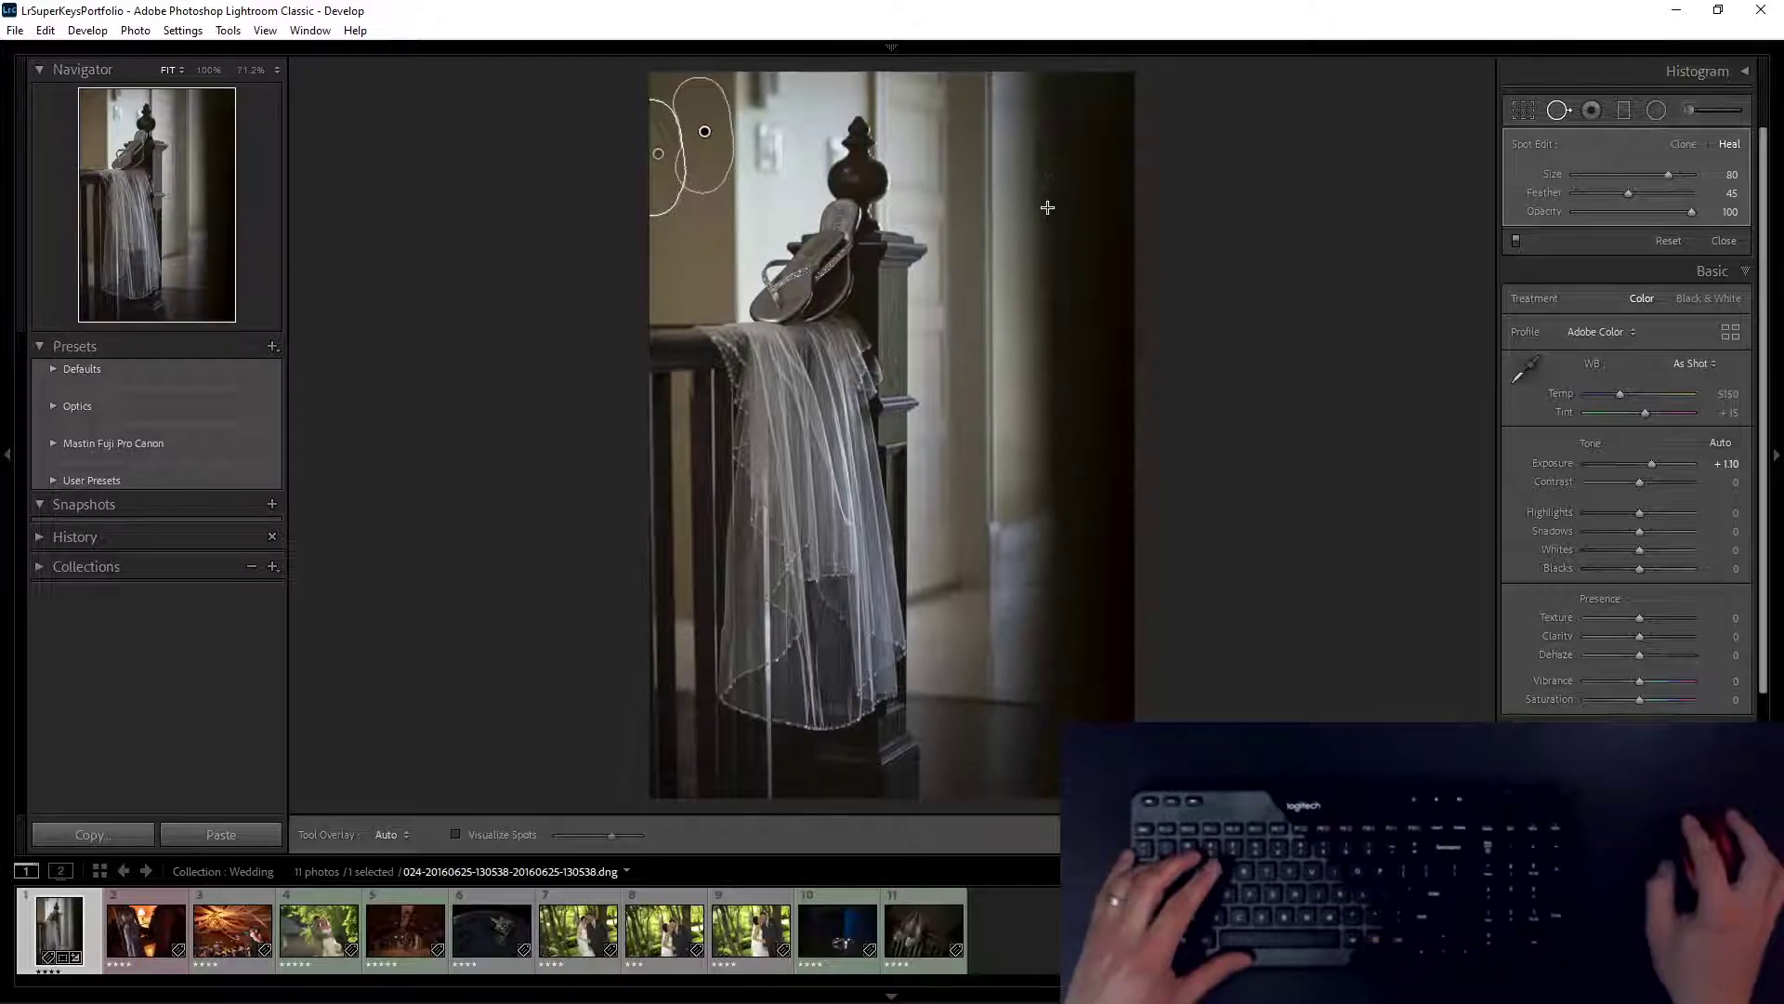
drag(1043, 140, 1064, 203)
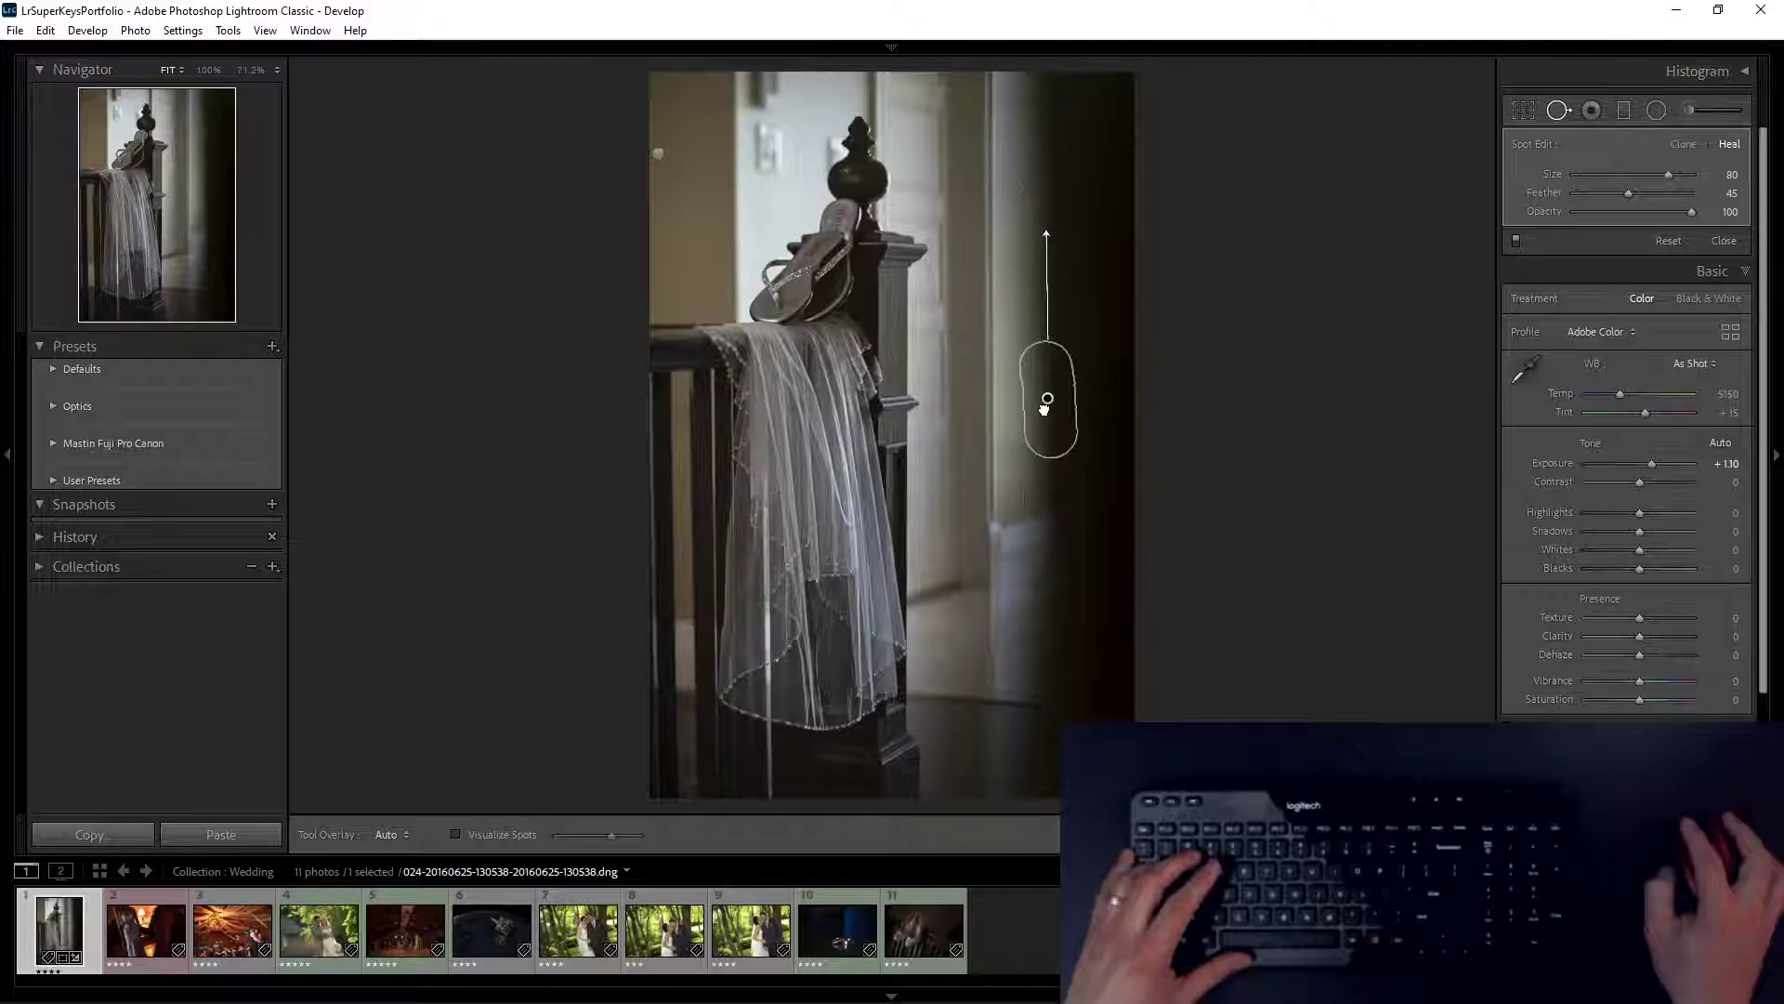
key(k)
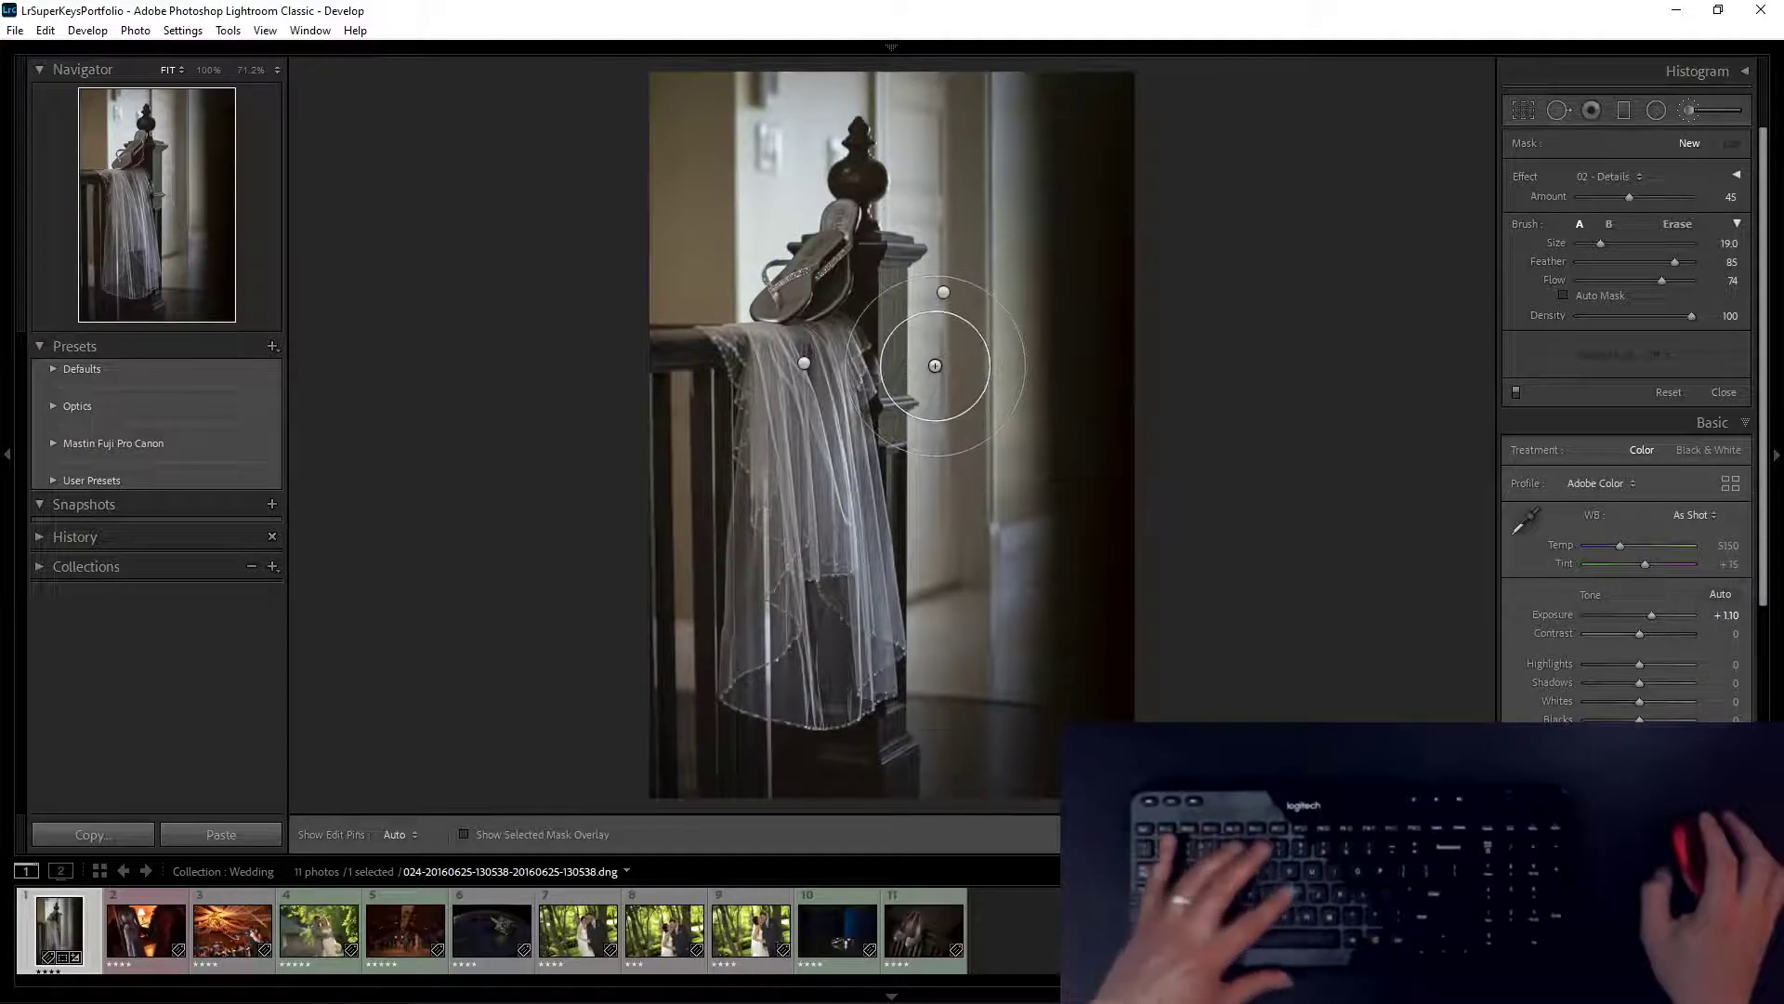
key(k)
Step: Set the veil photo's Temp to 5550 and its Exposure to +1.50
key(equal)
key(equal)
key(equal)
scroll(841, 360, up, 1)
scroll(844, 360, up, 4)
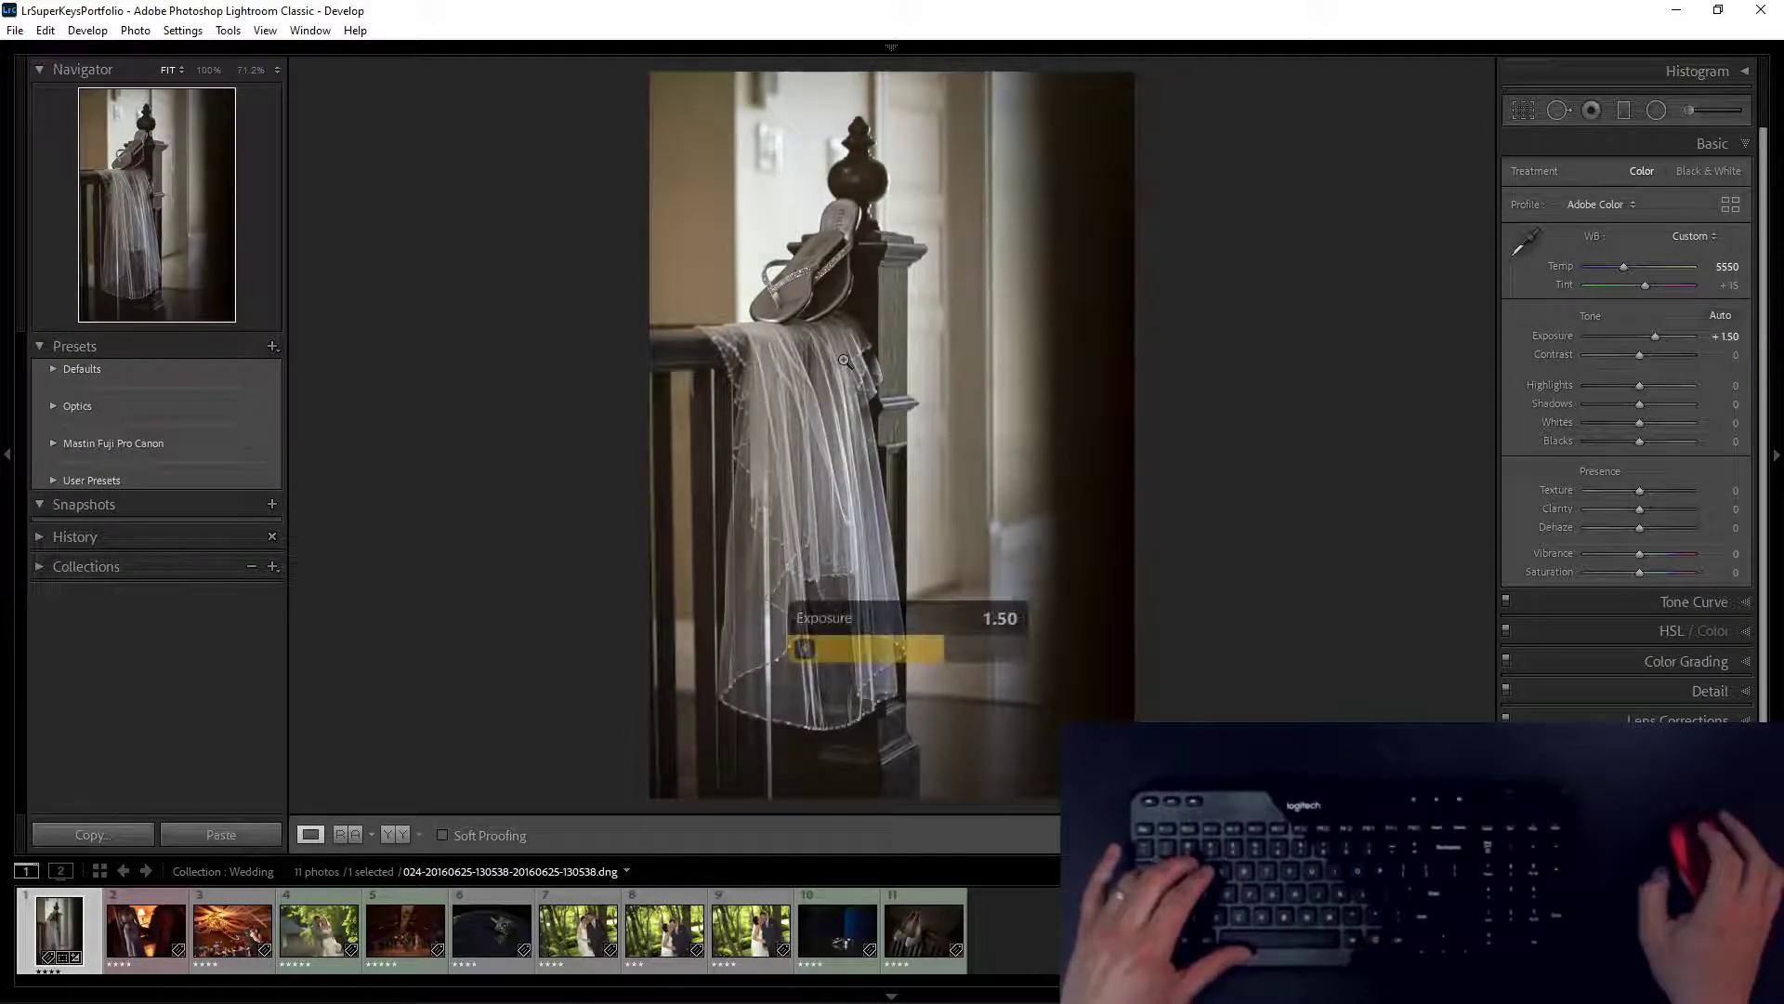
Step: Add tone curve contrast with Highlights +15, Lights +10, Darks -10 and Shadows -10
scroll(844, 360, down, 2)
scroll(844, 361, down, 1)
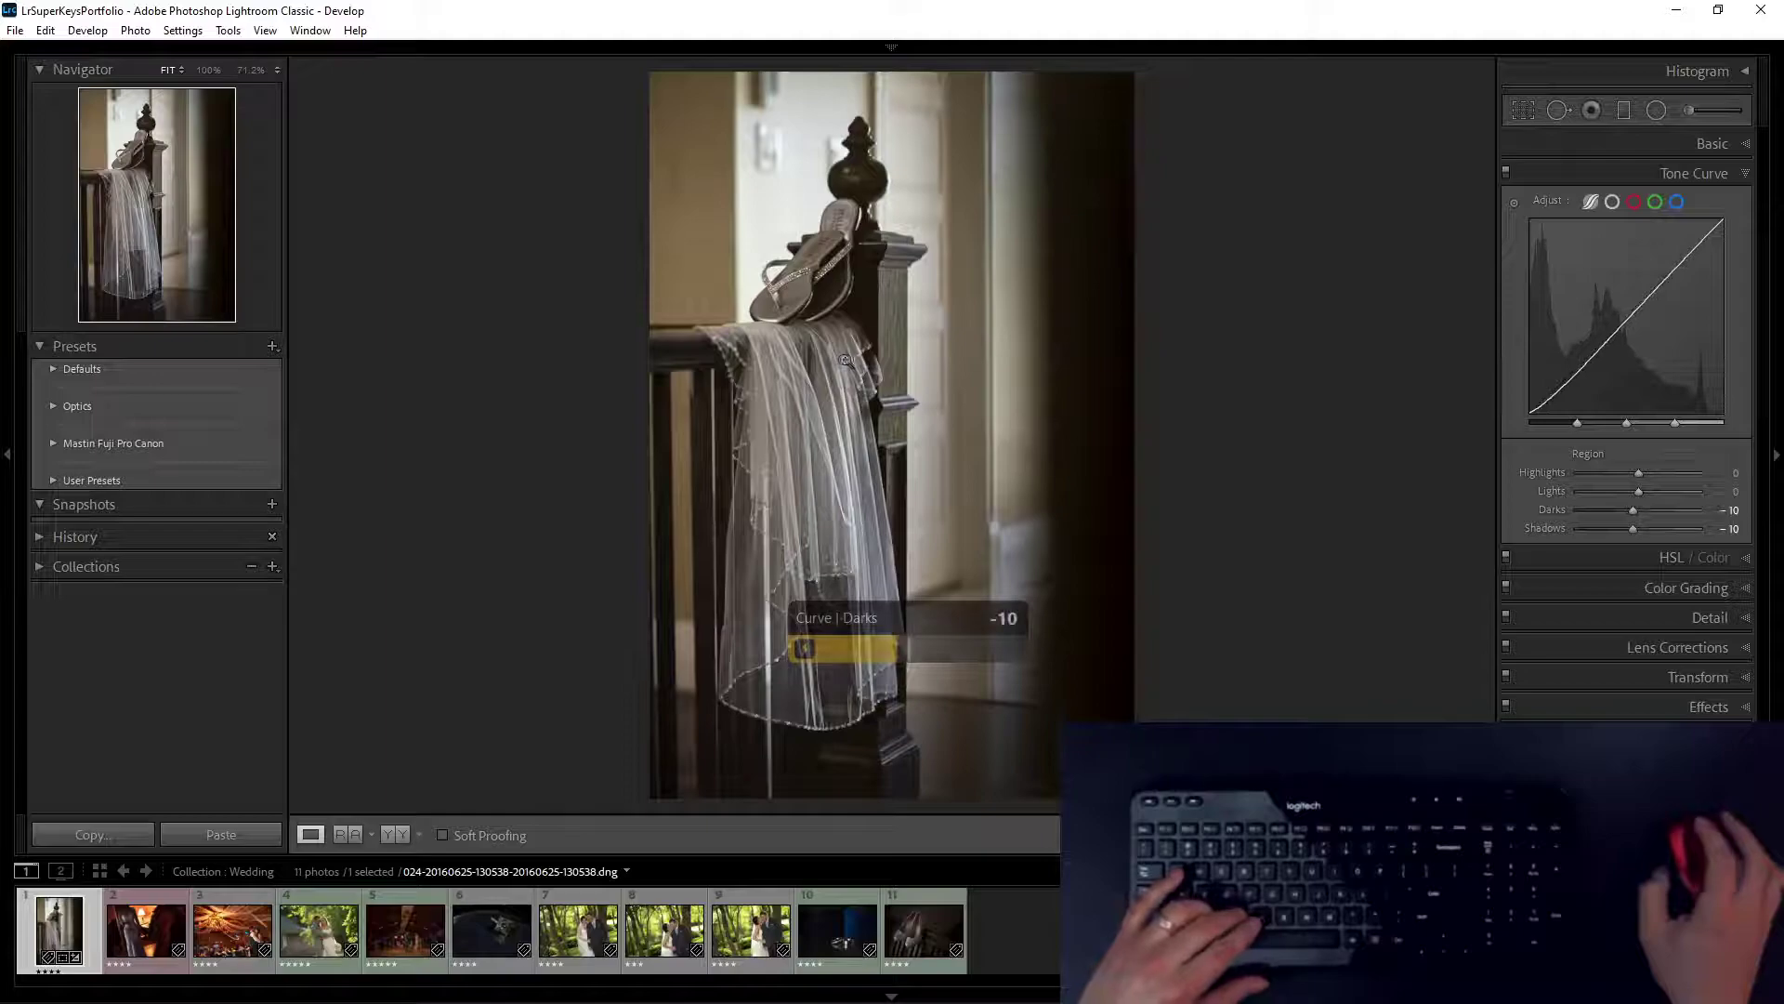
scroll(847, 361, up, 1)
scroll(847, 360, up, 3)
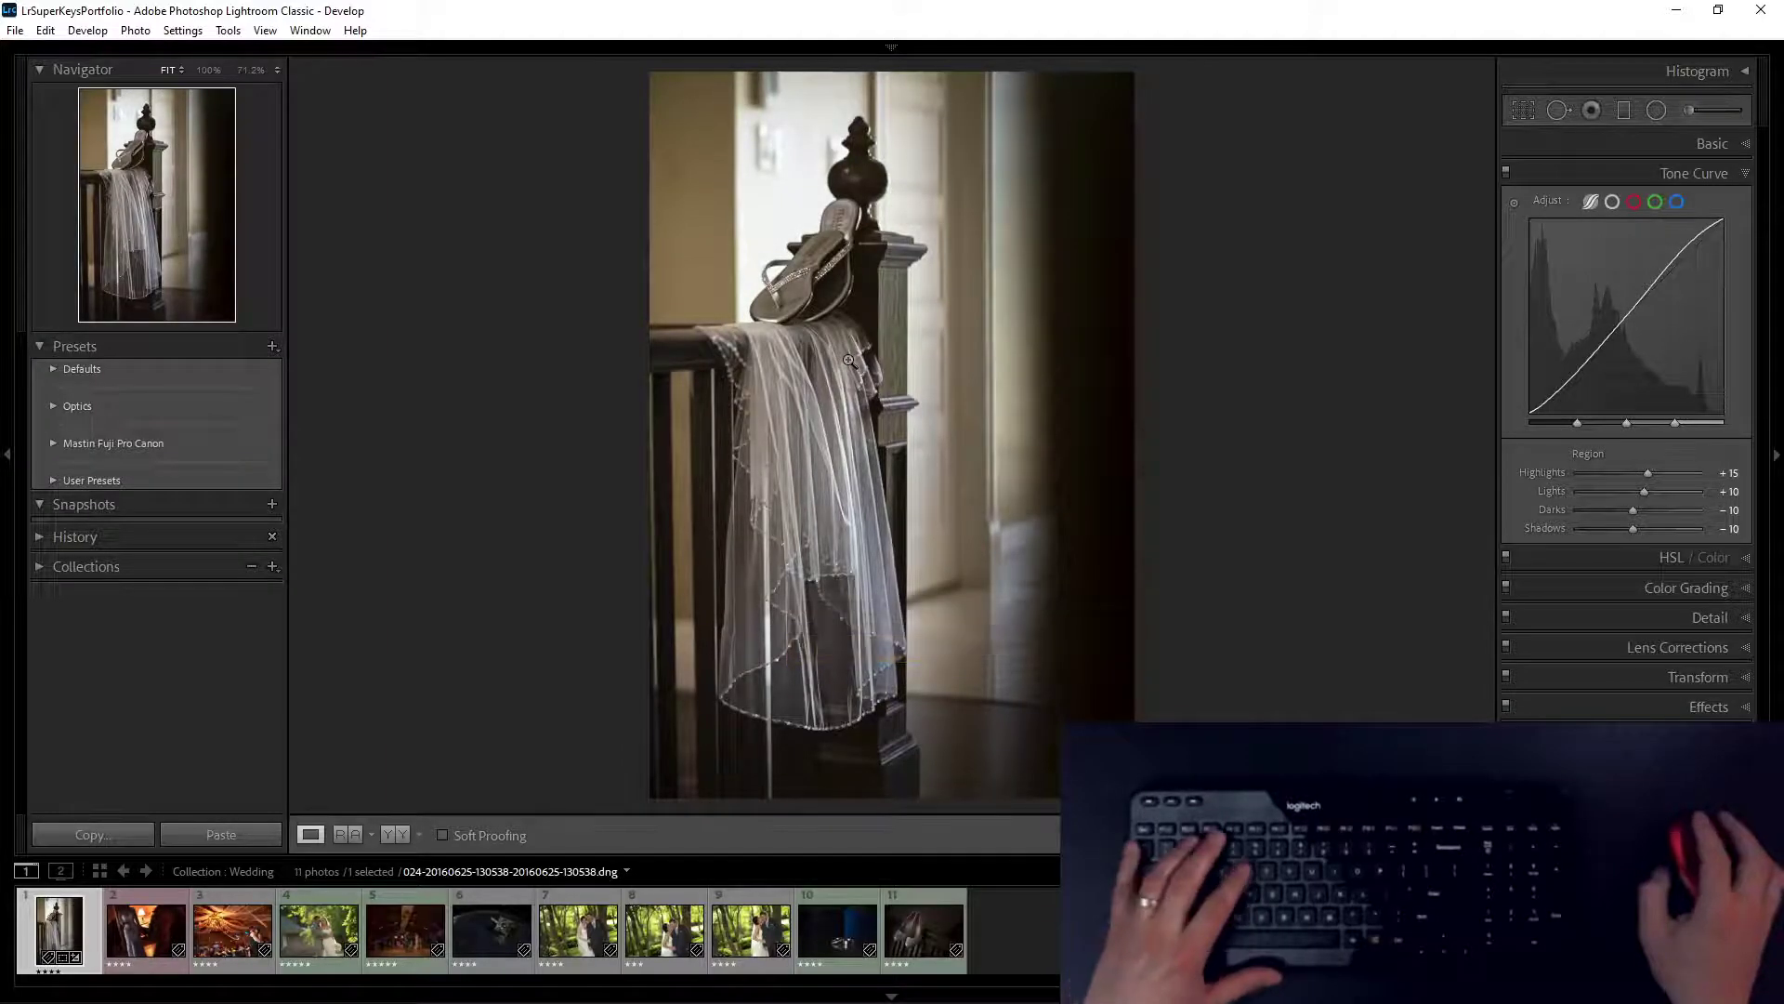
Step: Adjust the veil photo's straightening angle to -0.70 and compare it with the before view
scroll(846, 360, down, 7)
scroll(846, 359, down, 1)
scroll(847, 360, up, 1)
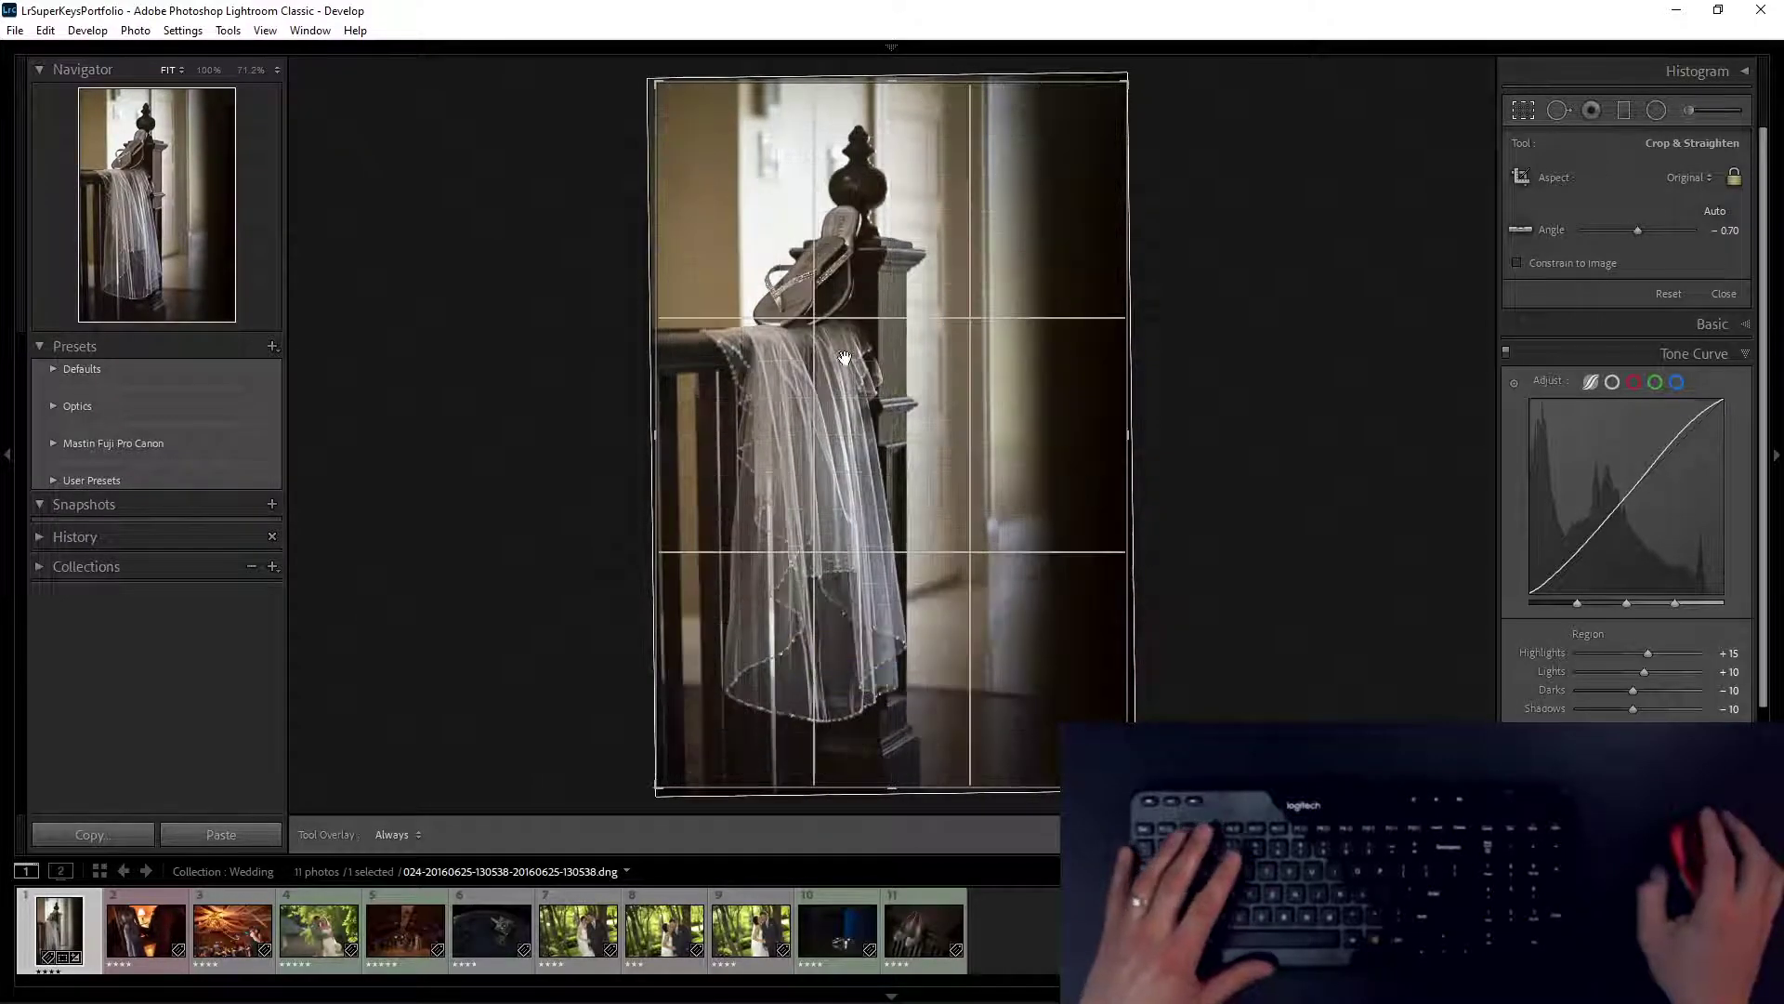
key(Return)
key(backslash)
key(backslash)
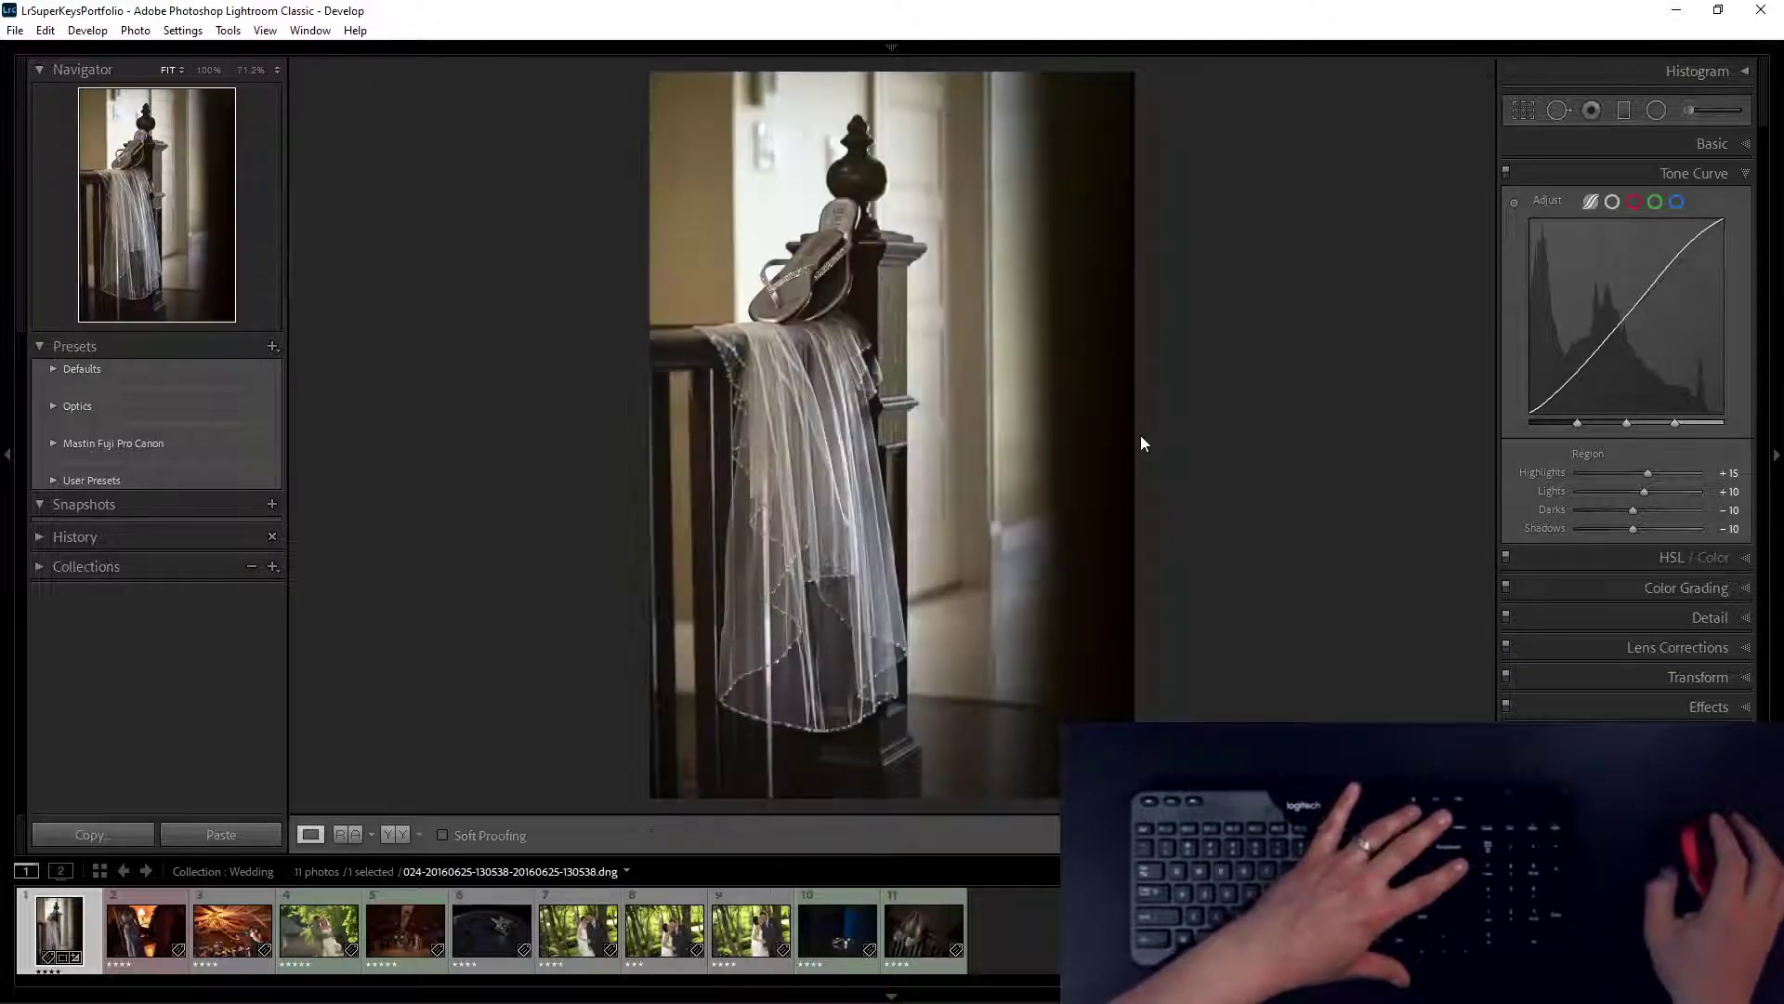
Step: Go to the bride photo with the lamp and set Exposure to +1.60 and Texture to +75
key(Right)
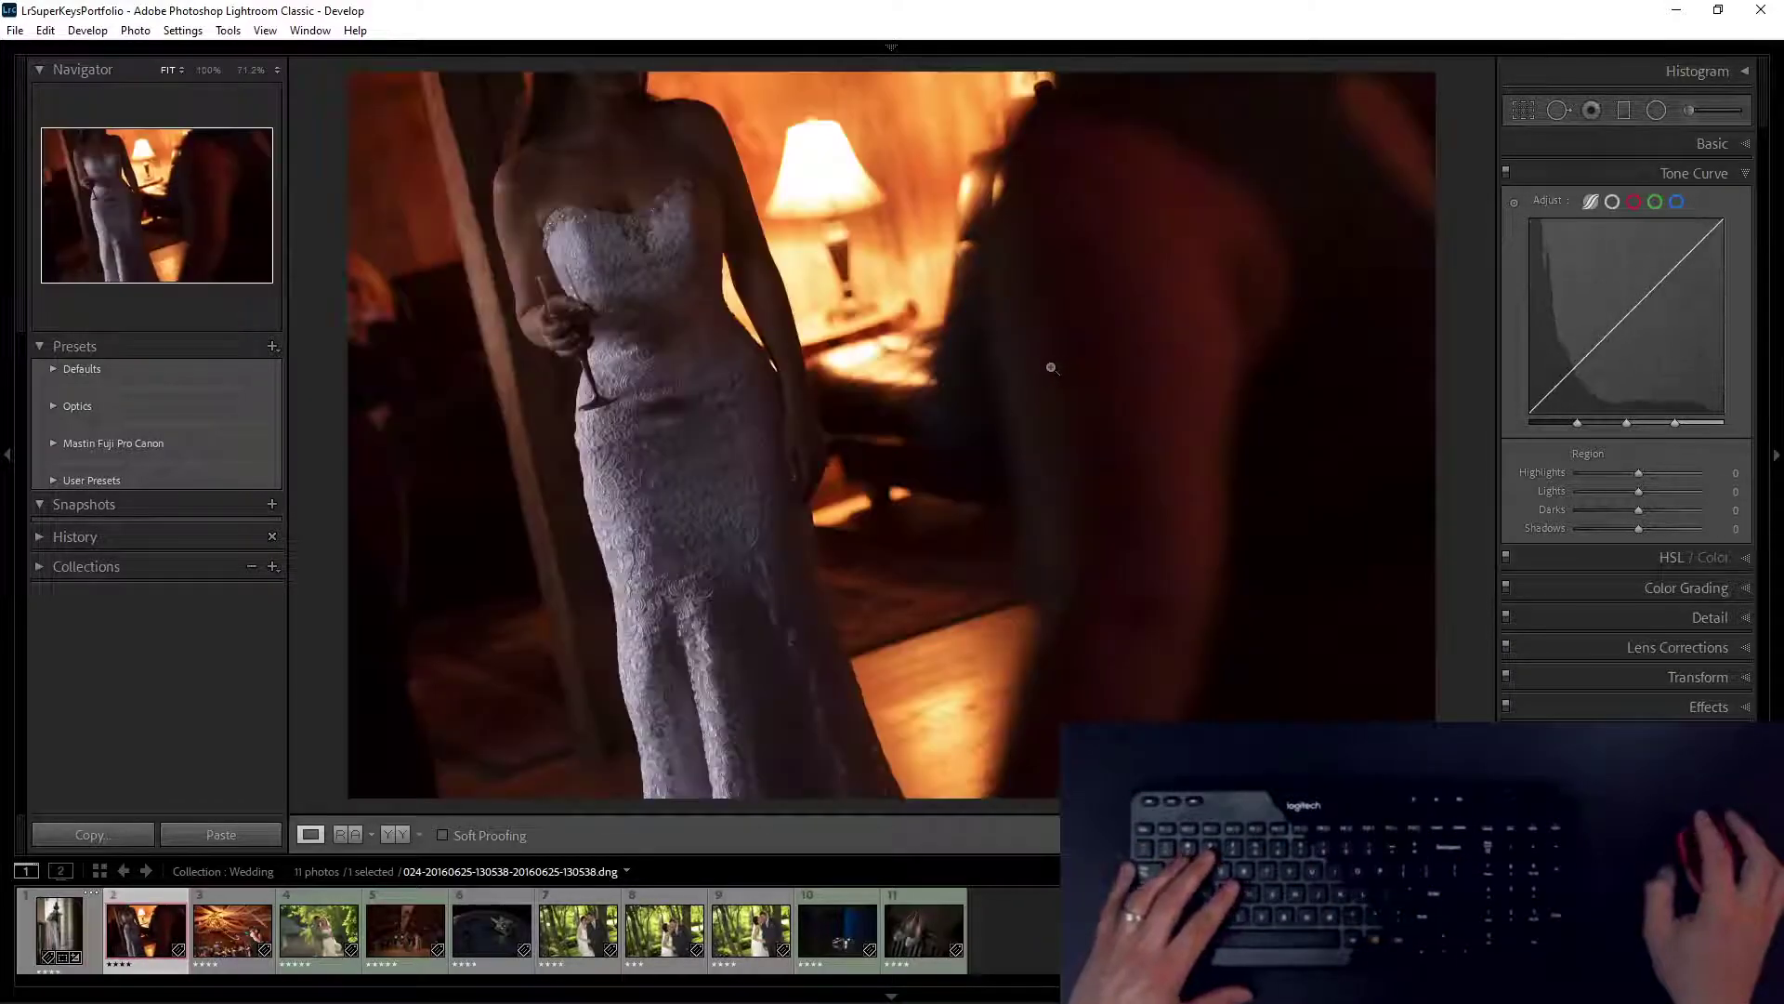
scroll(829, 401, up, 6)
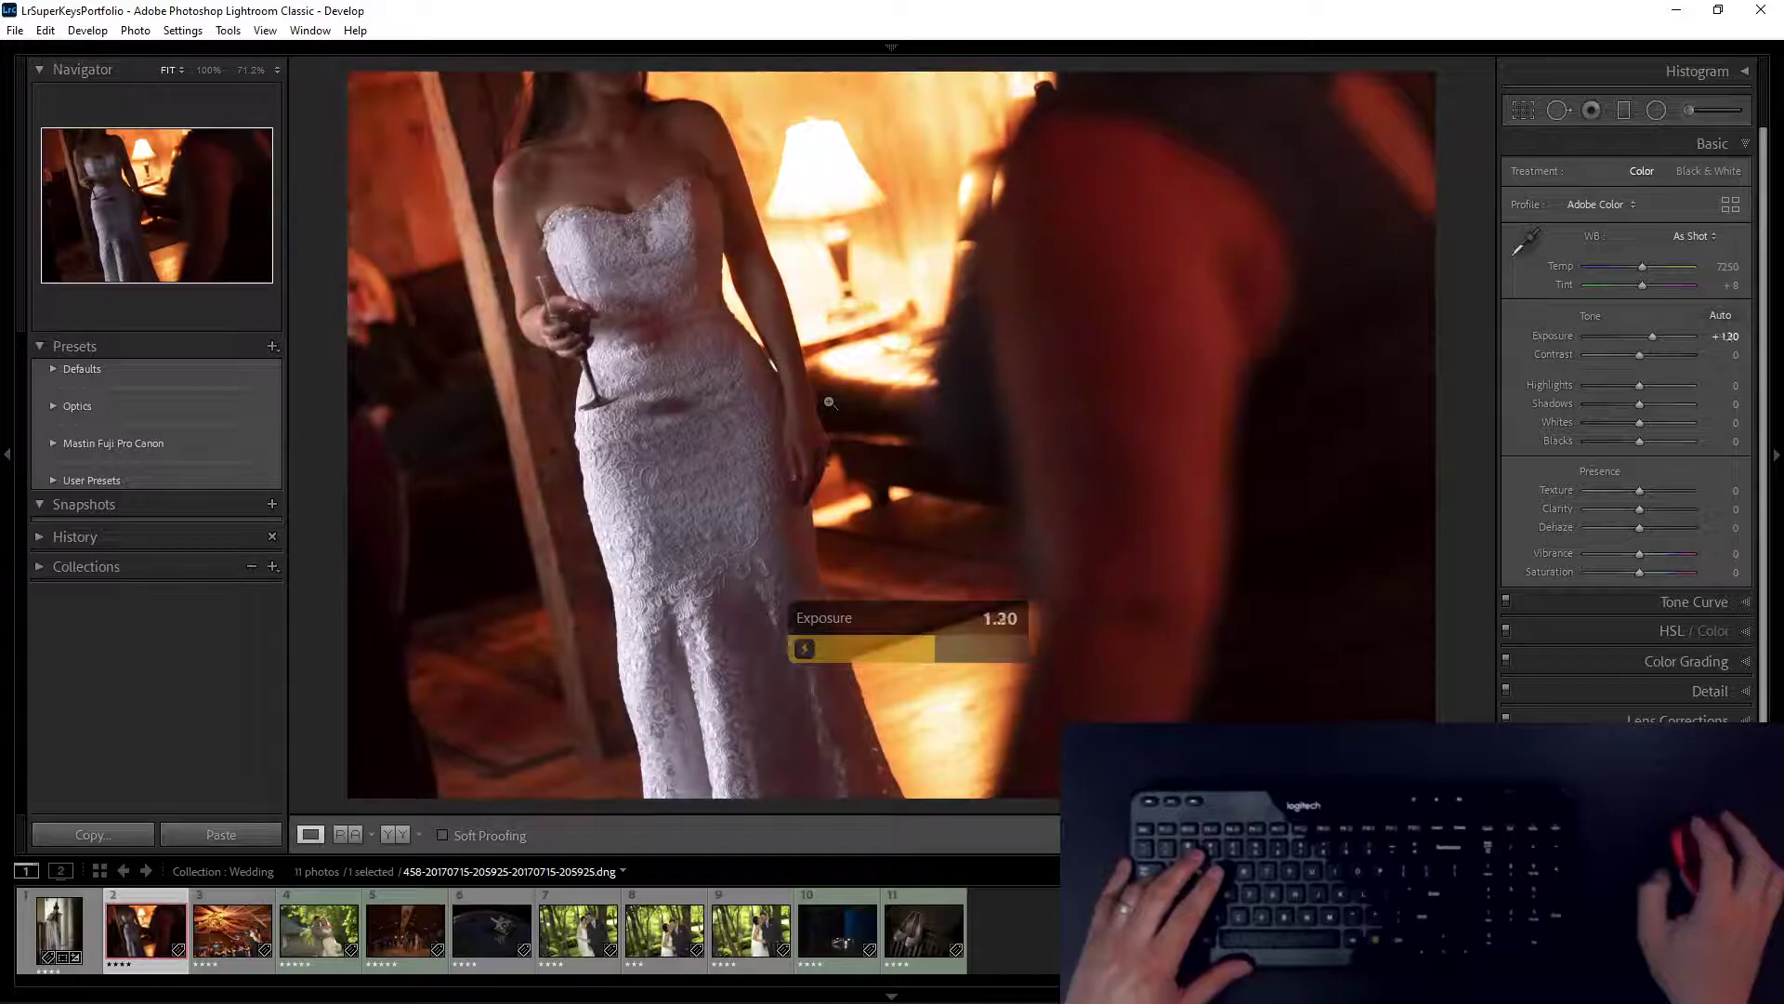
scroll(830, 402, up, 1)
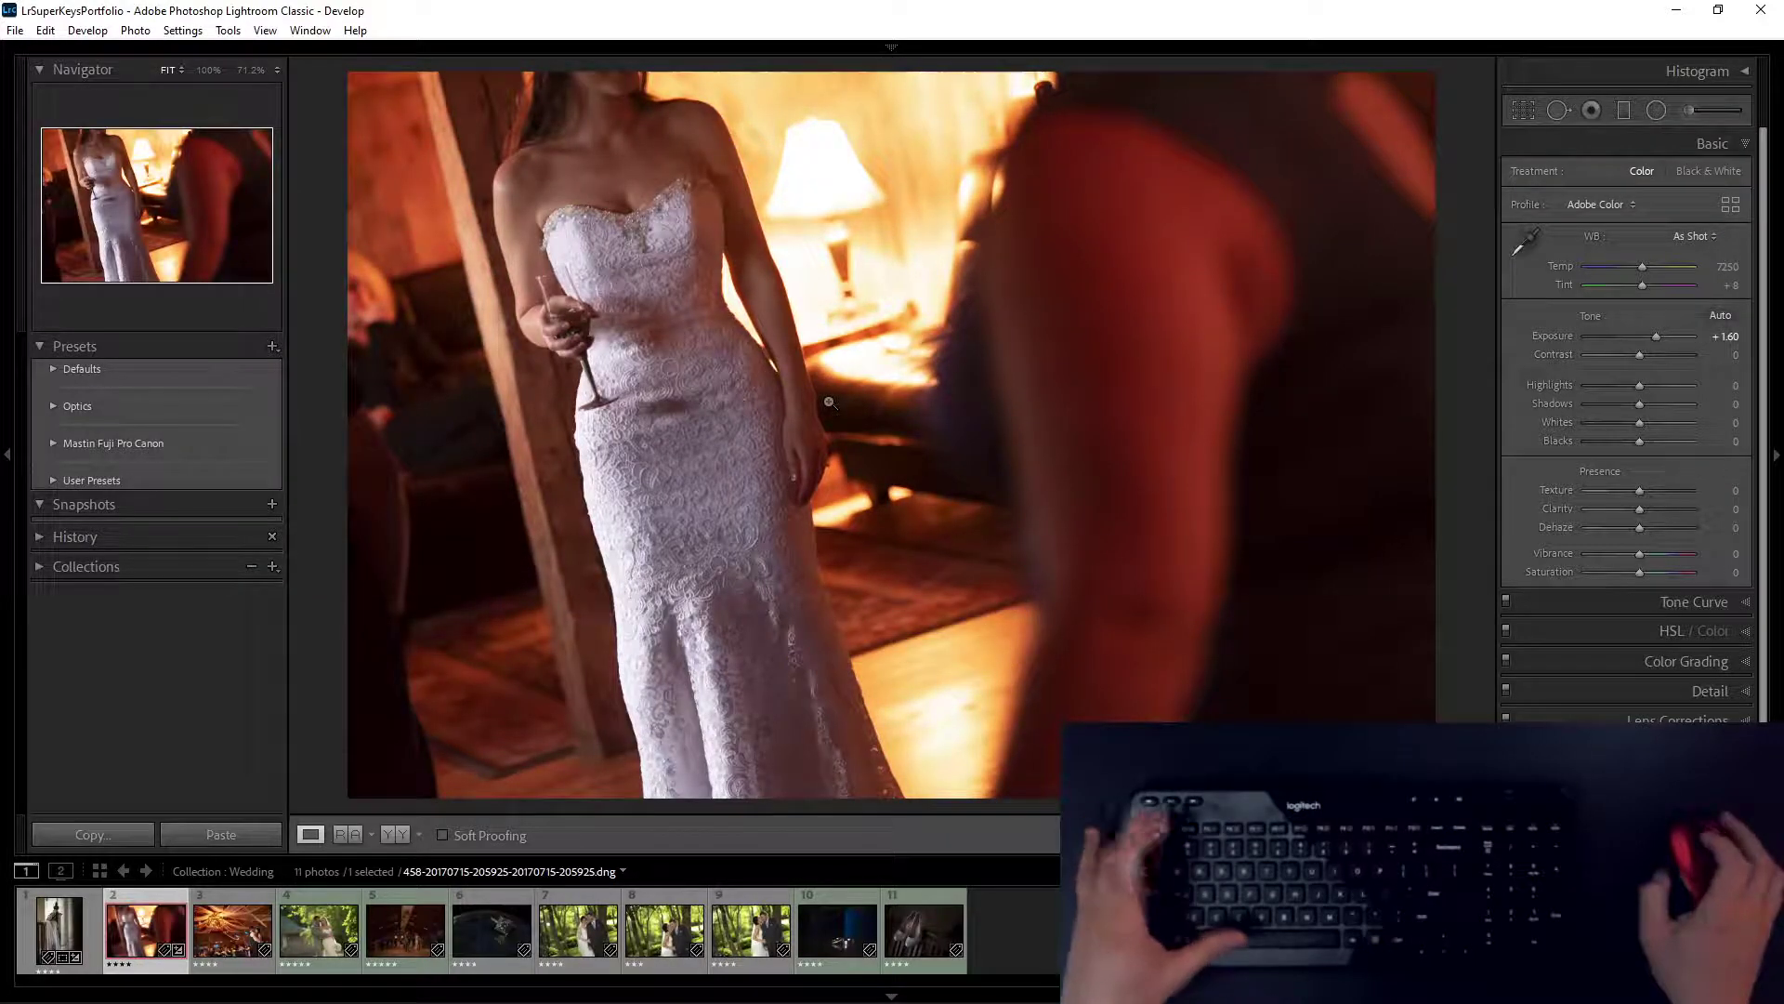
scroll(829, 402, up, 7)
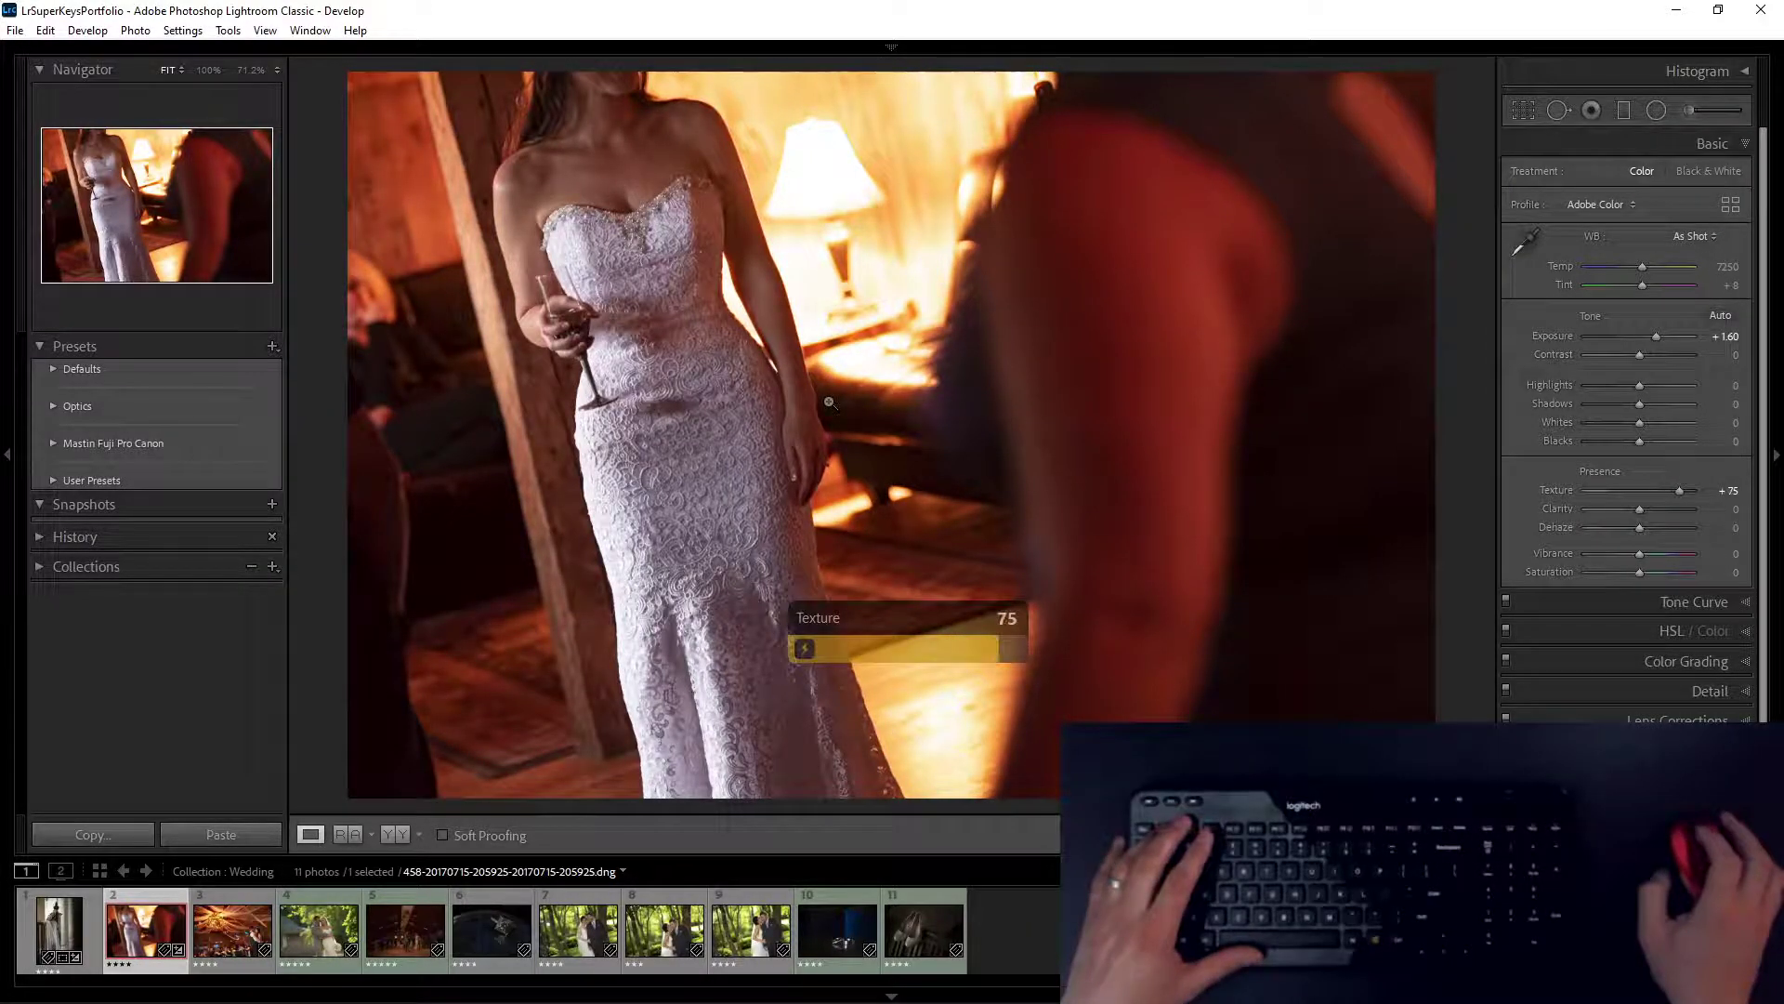
Step: Go to the barn dance photo and set Exposure to +0.40 and Temp to 6000
key(Right)
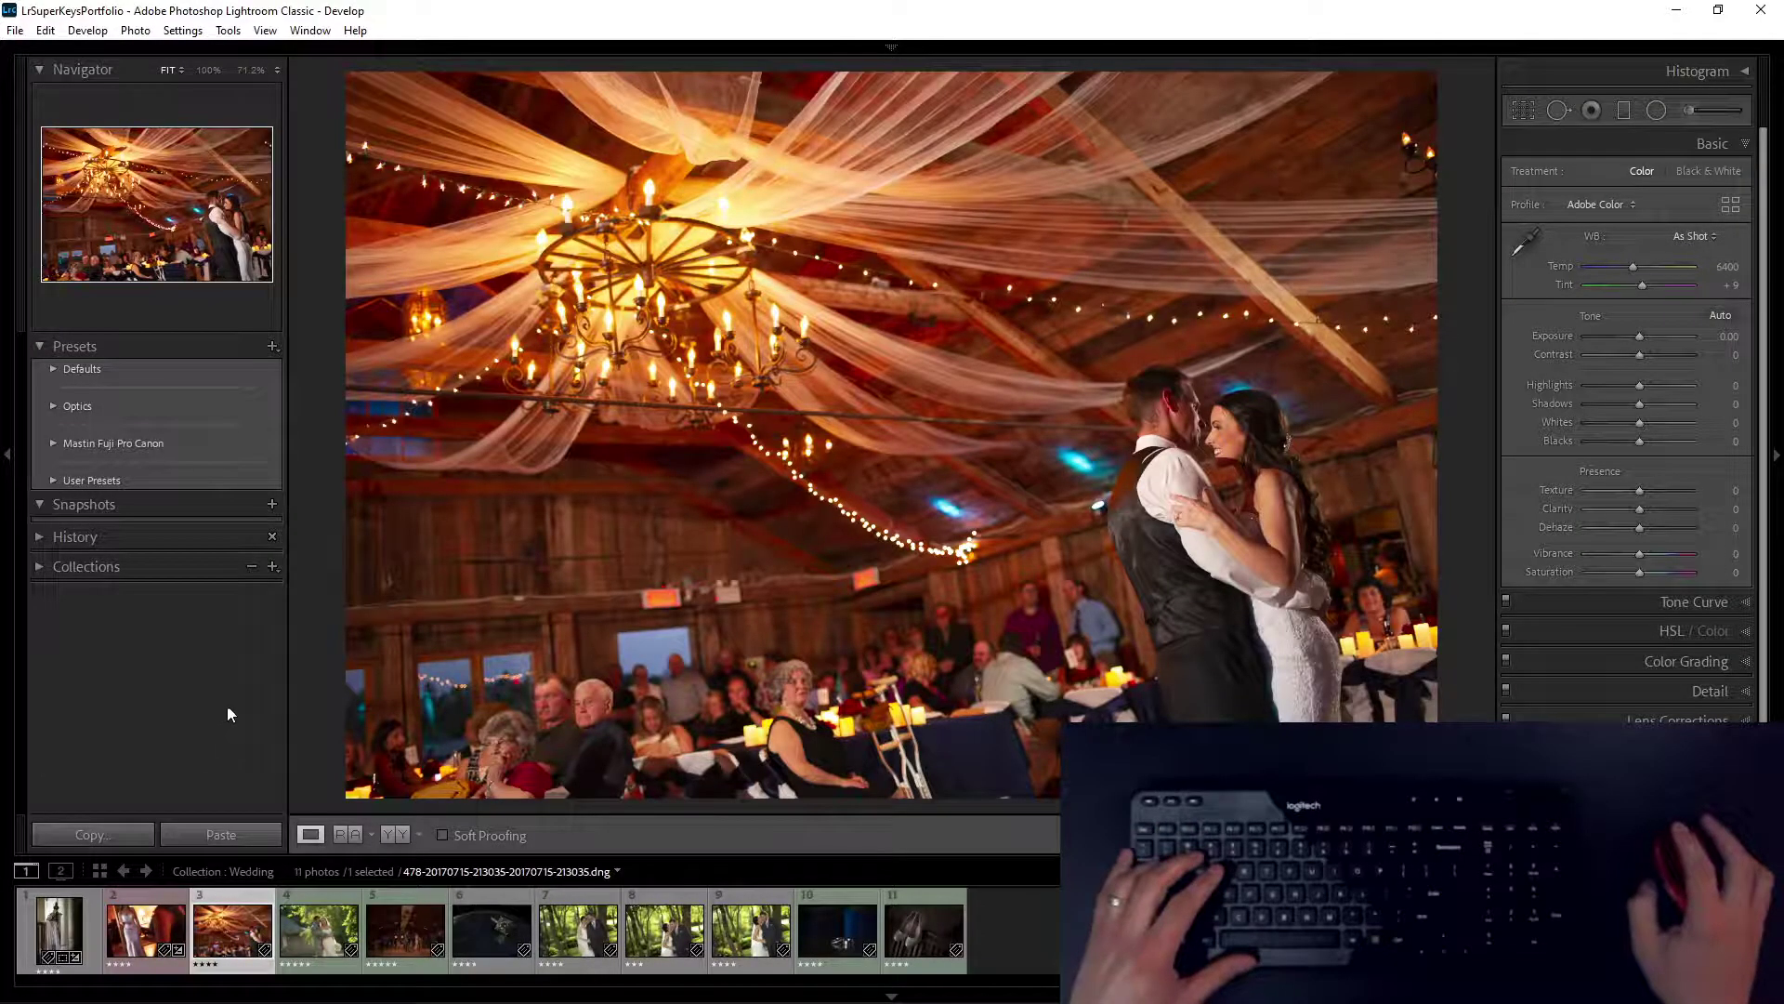
scroll(813, 546, up, 4)
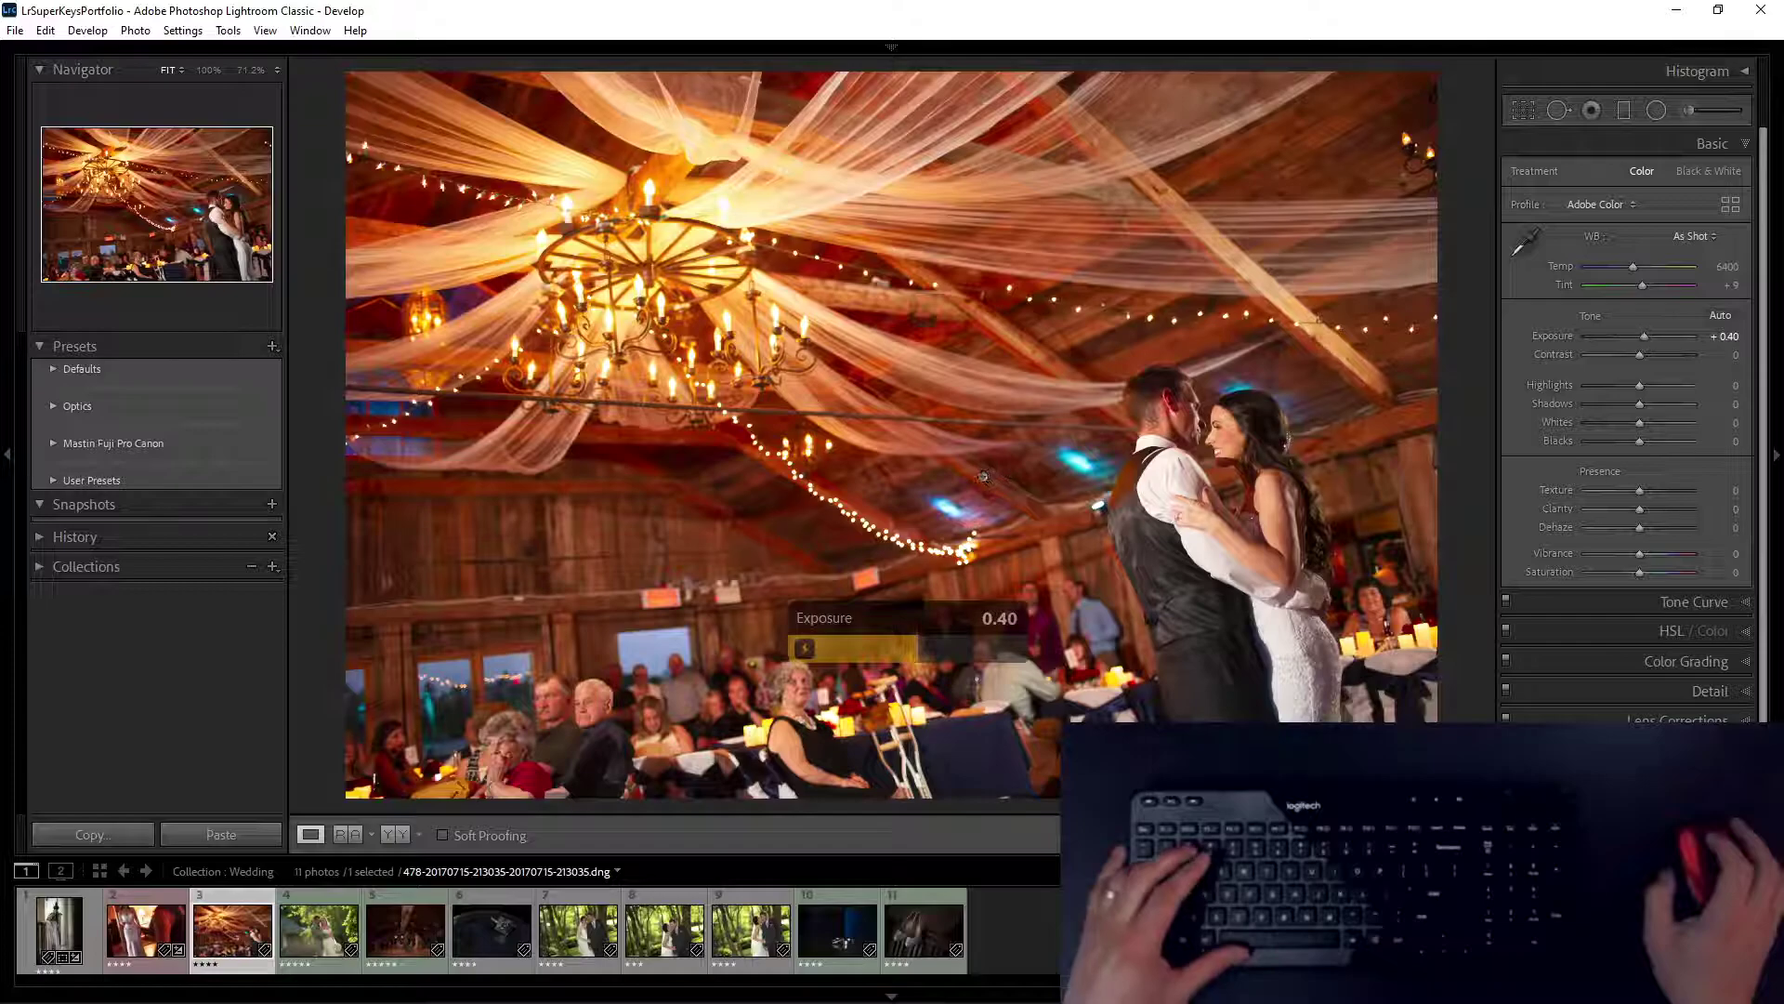
scroll(982, 477, down, 3)
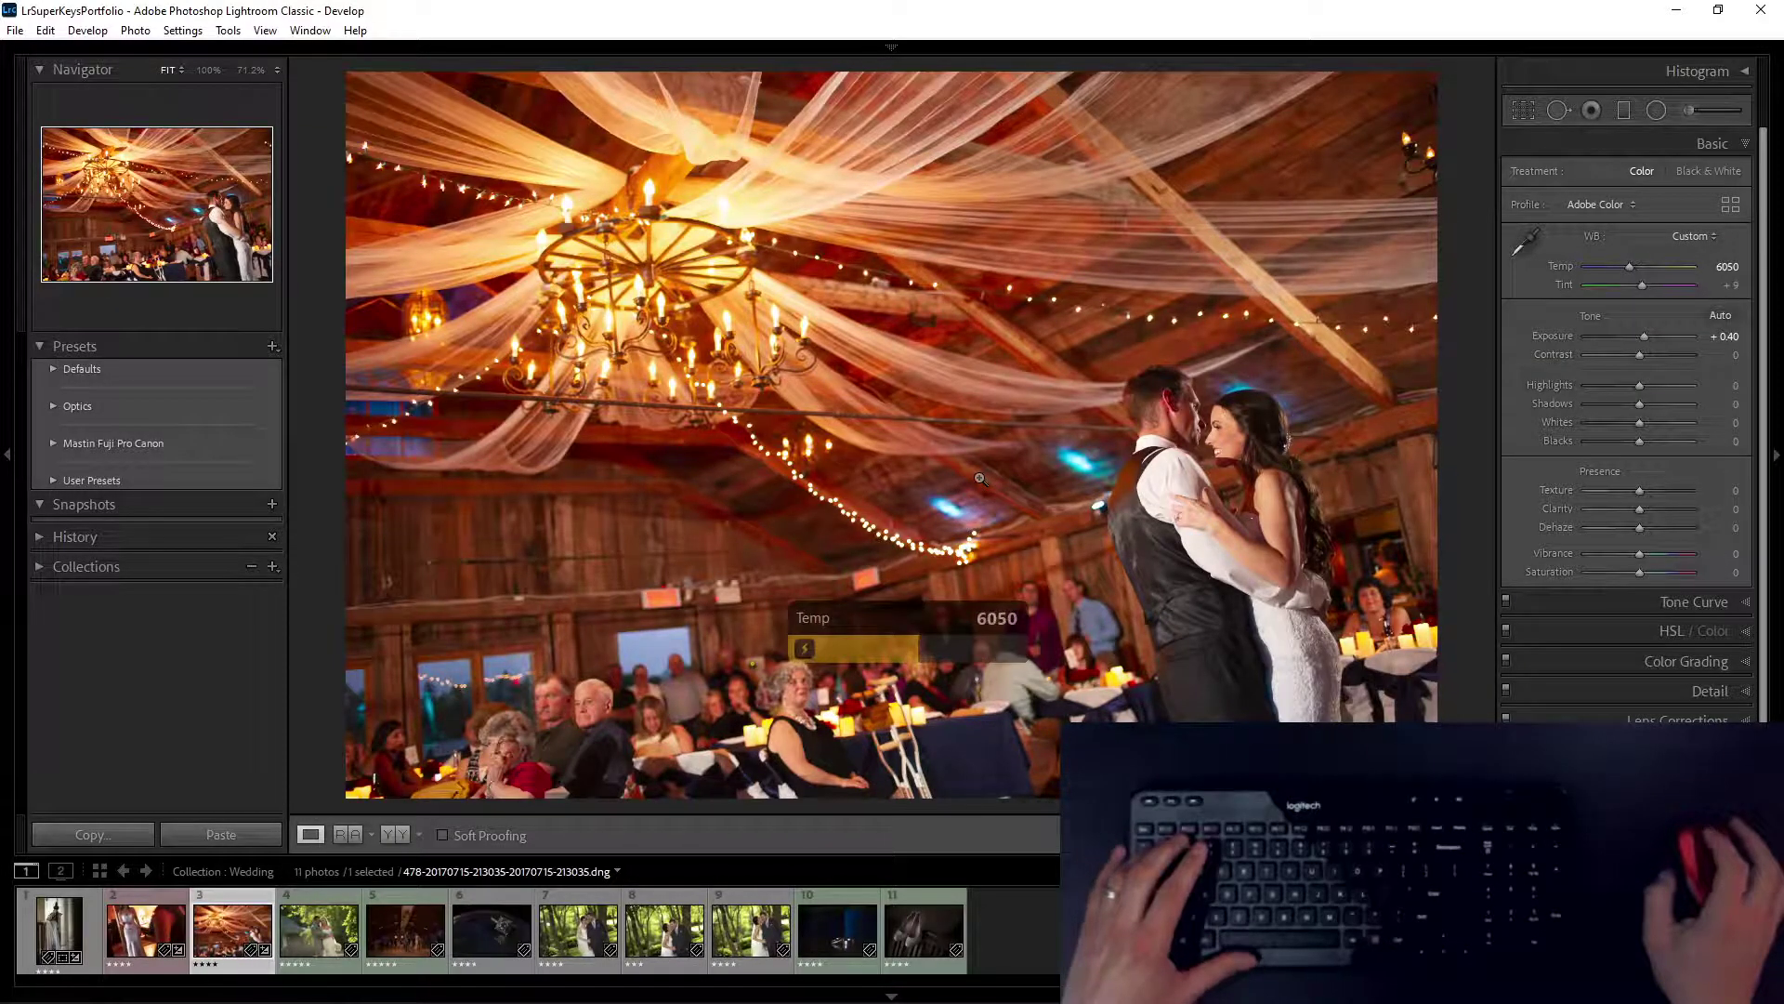
Step: Load 22 - Darken Ceiling from FLASH for a Radial Filter from the Super Menu, ellipse the couple, and set Amount 42 and Feather 83
key(Tab)
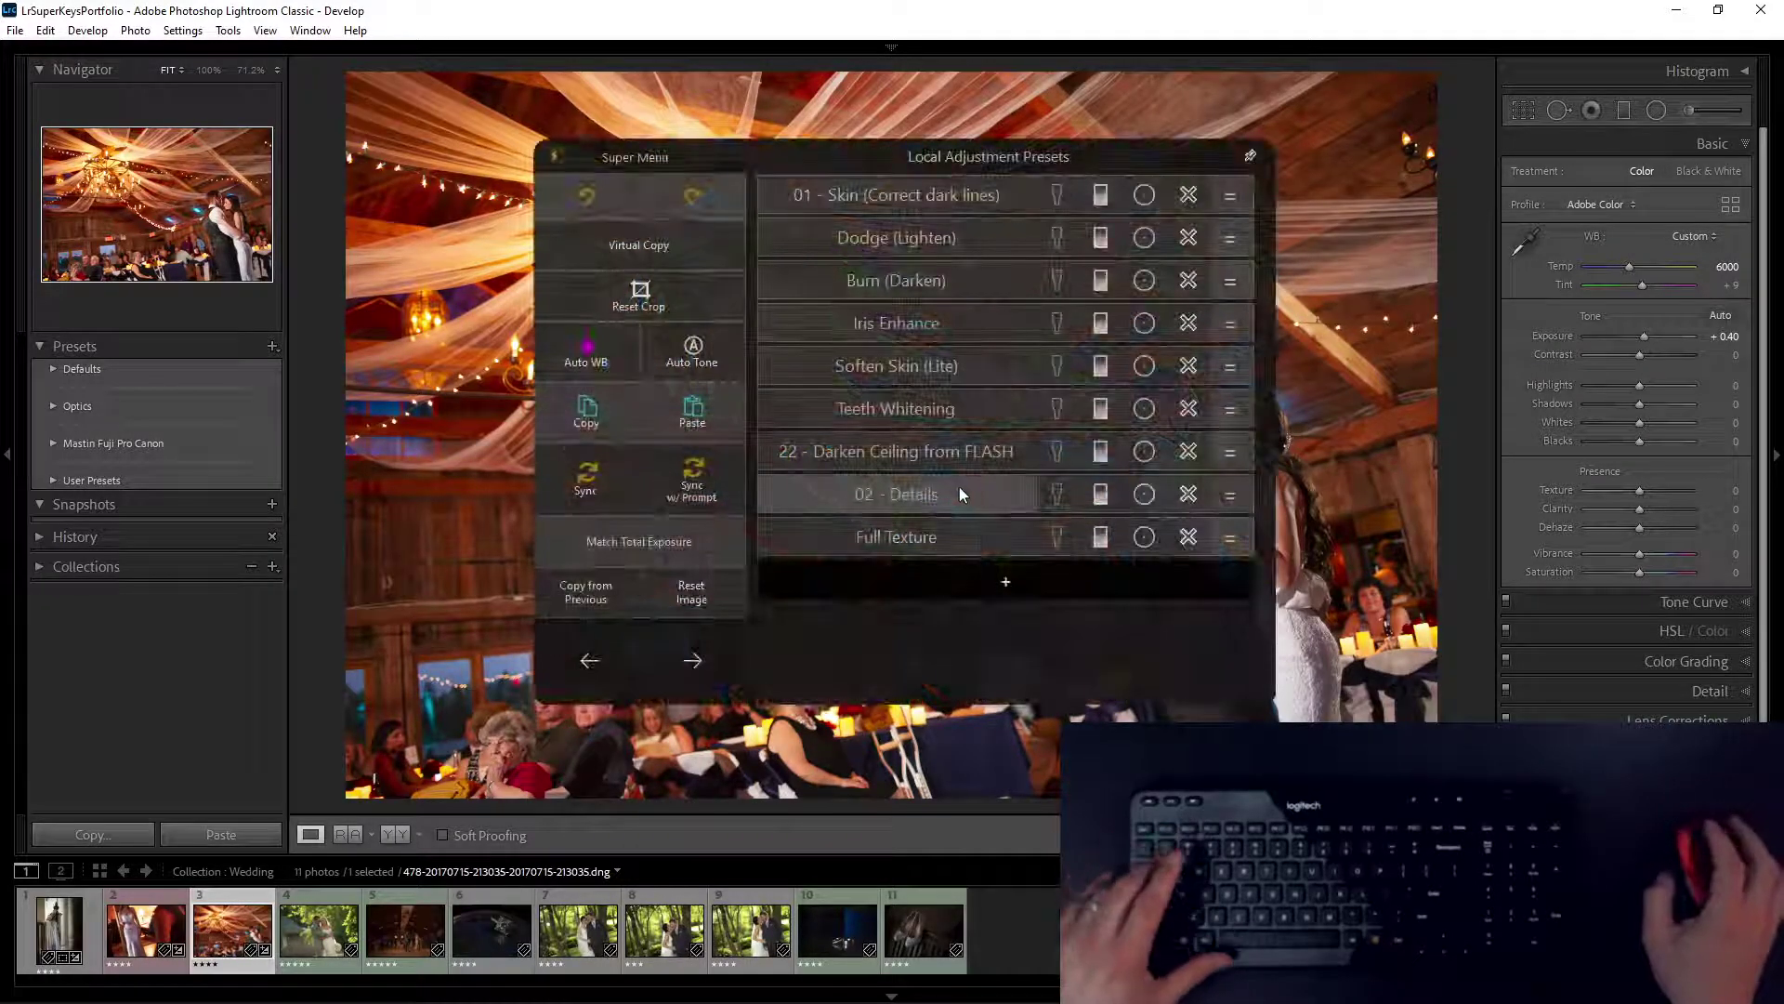
click(1144, 452)
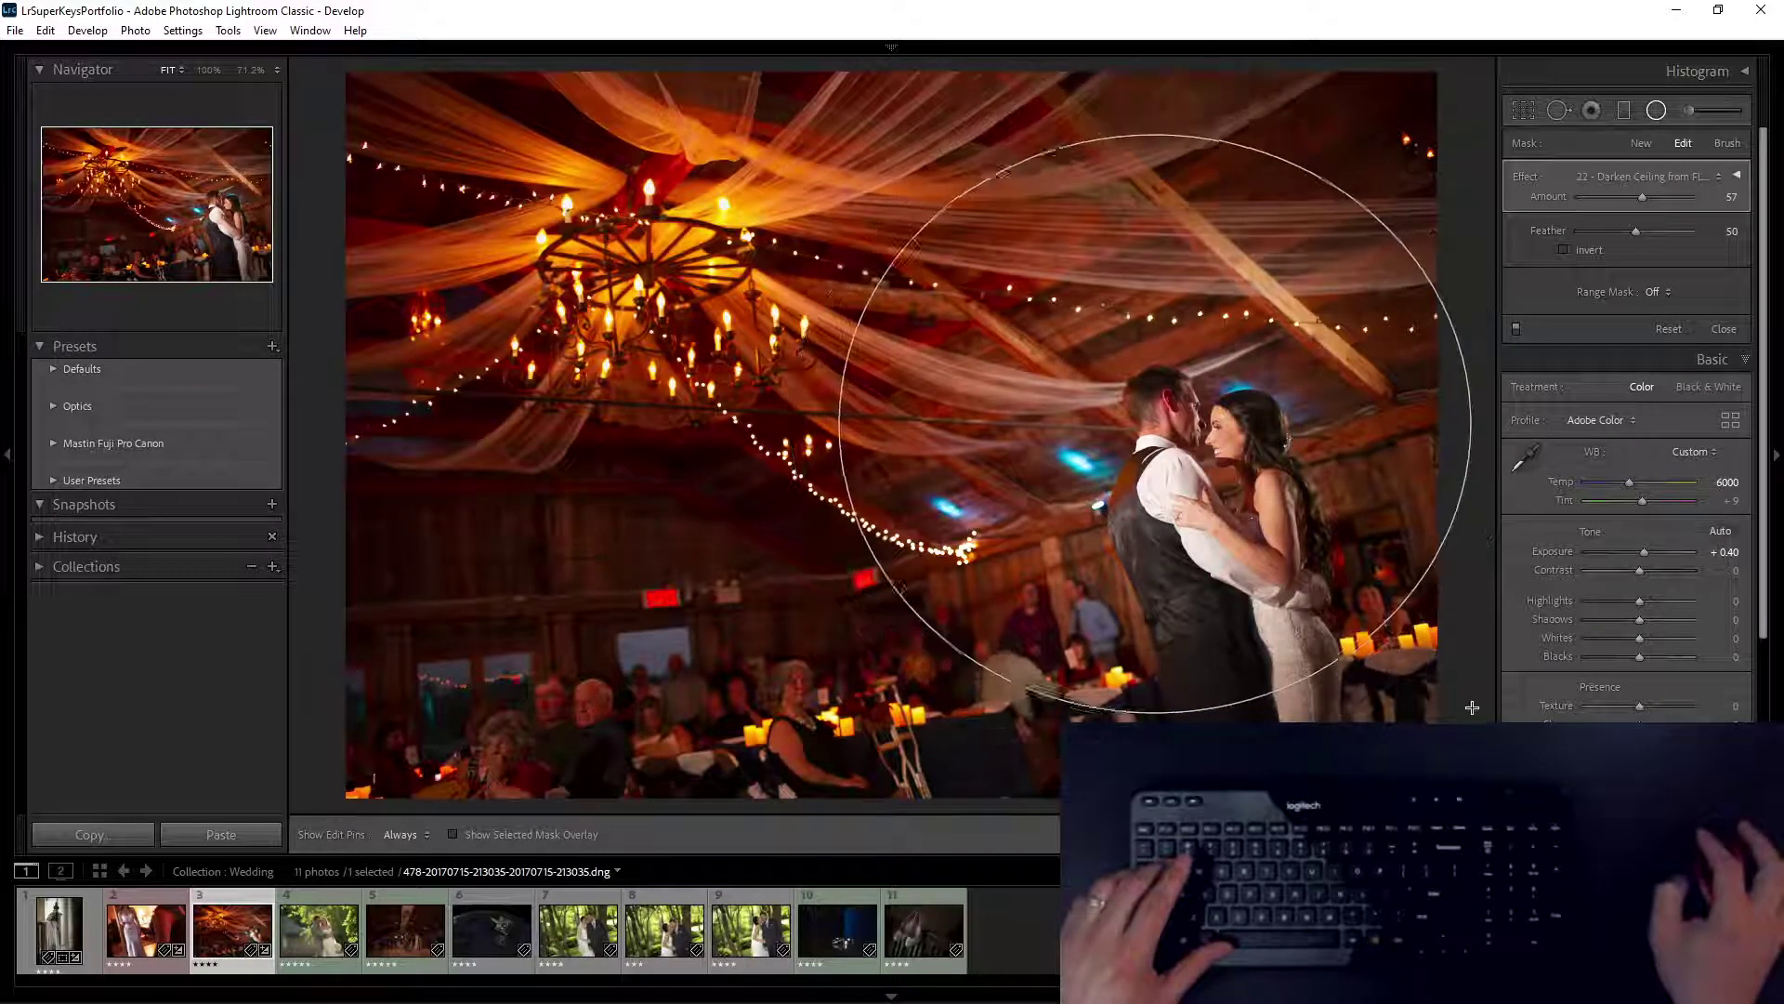
drag(1186, 439, 1192, 444)
drag(1642, 194, 1669, 230)
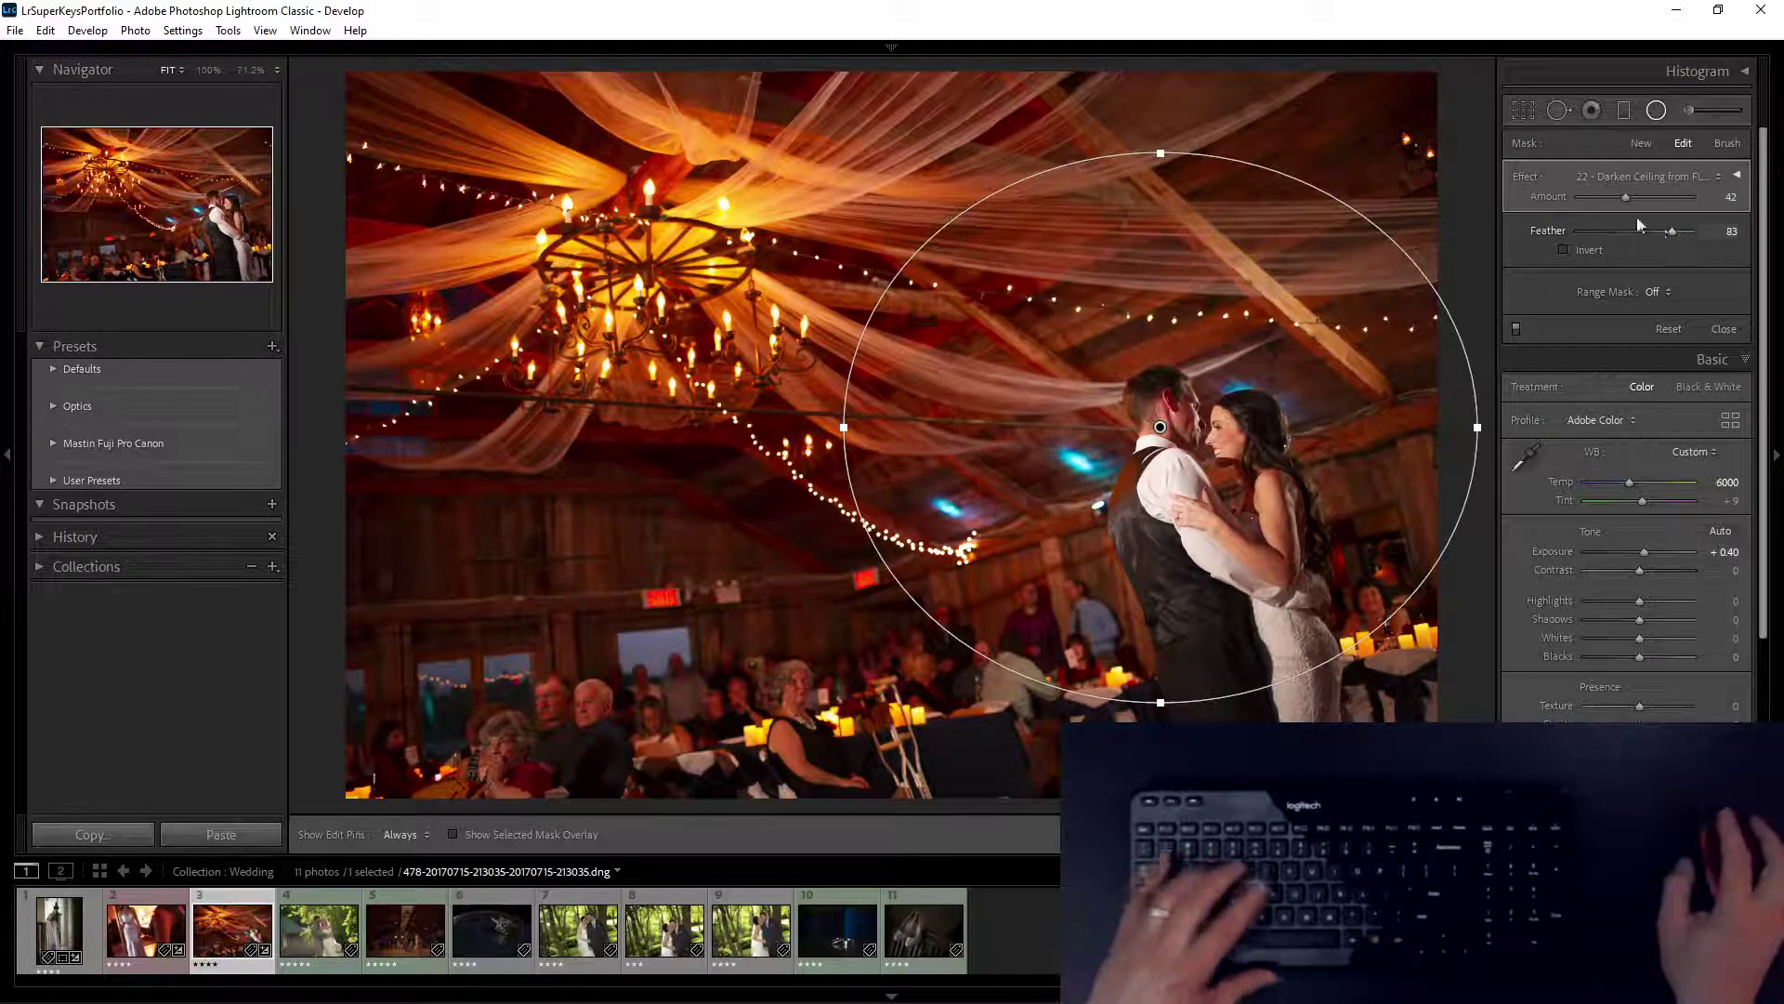
click(1655, 111)
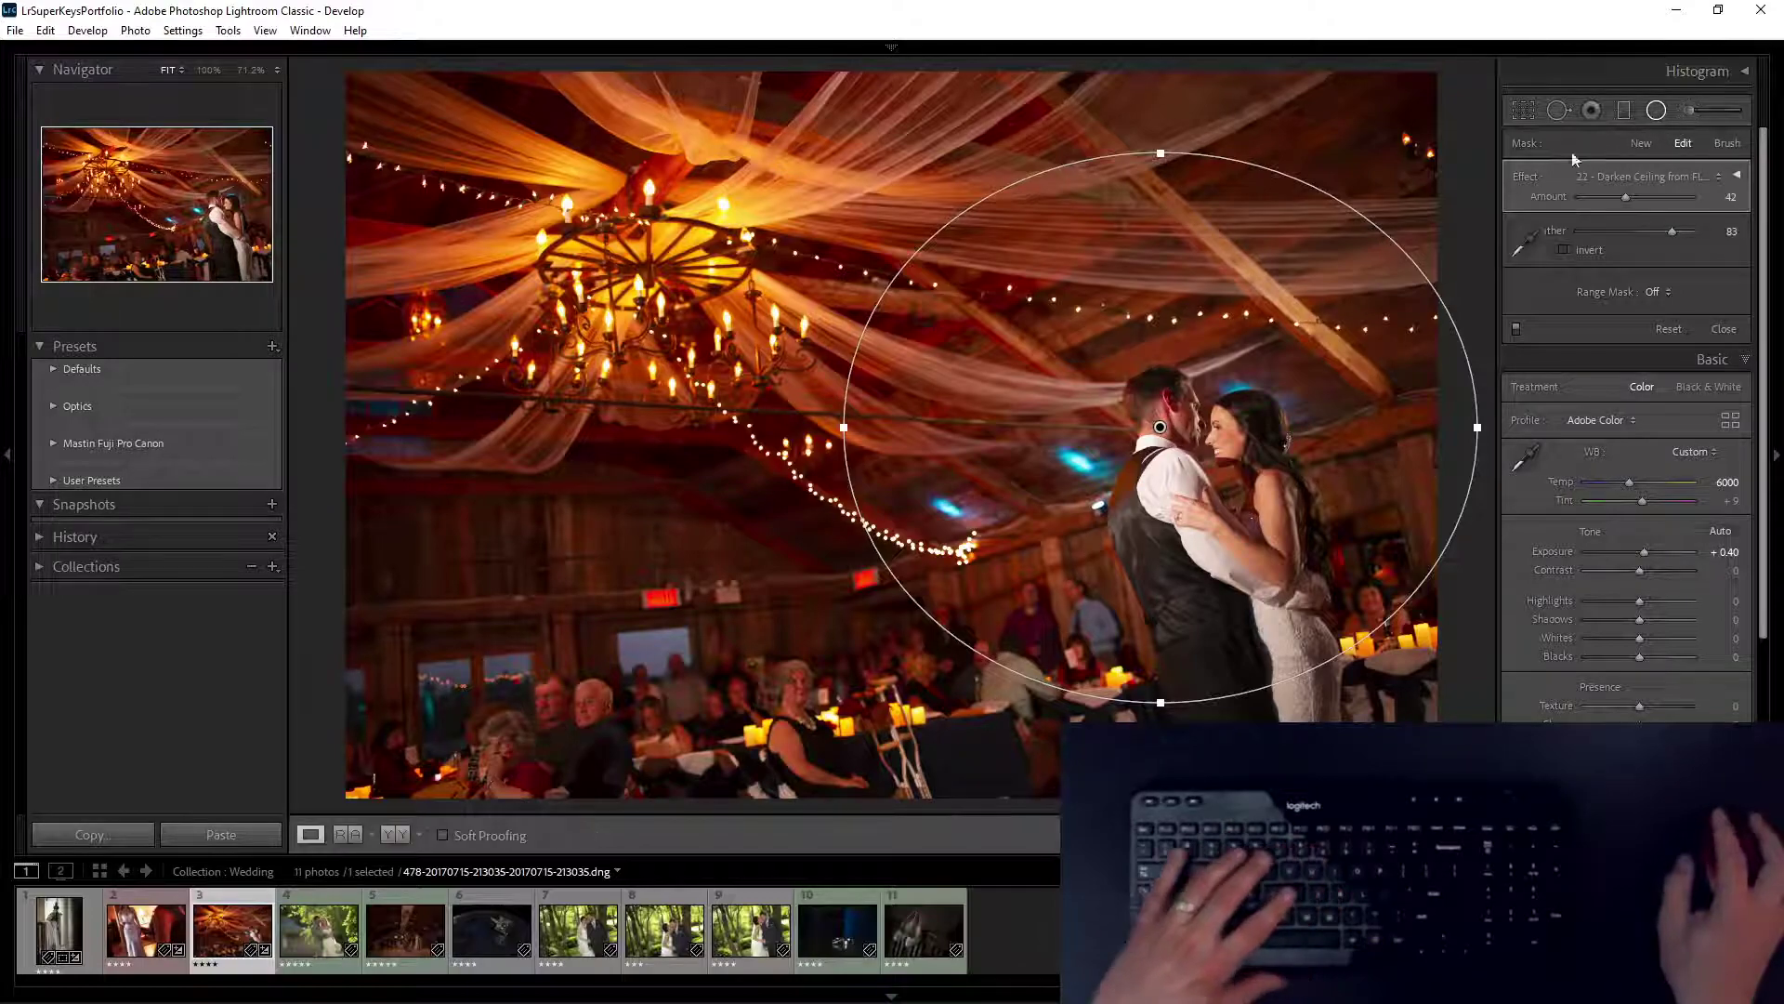
Step: Load 22 - Darken Ceiling from FLASH for the Adjustment Brush, paint over the ceiling and set Amount to 26
key(grave)
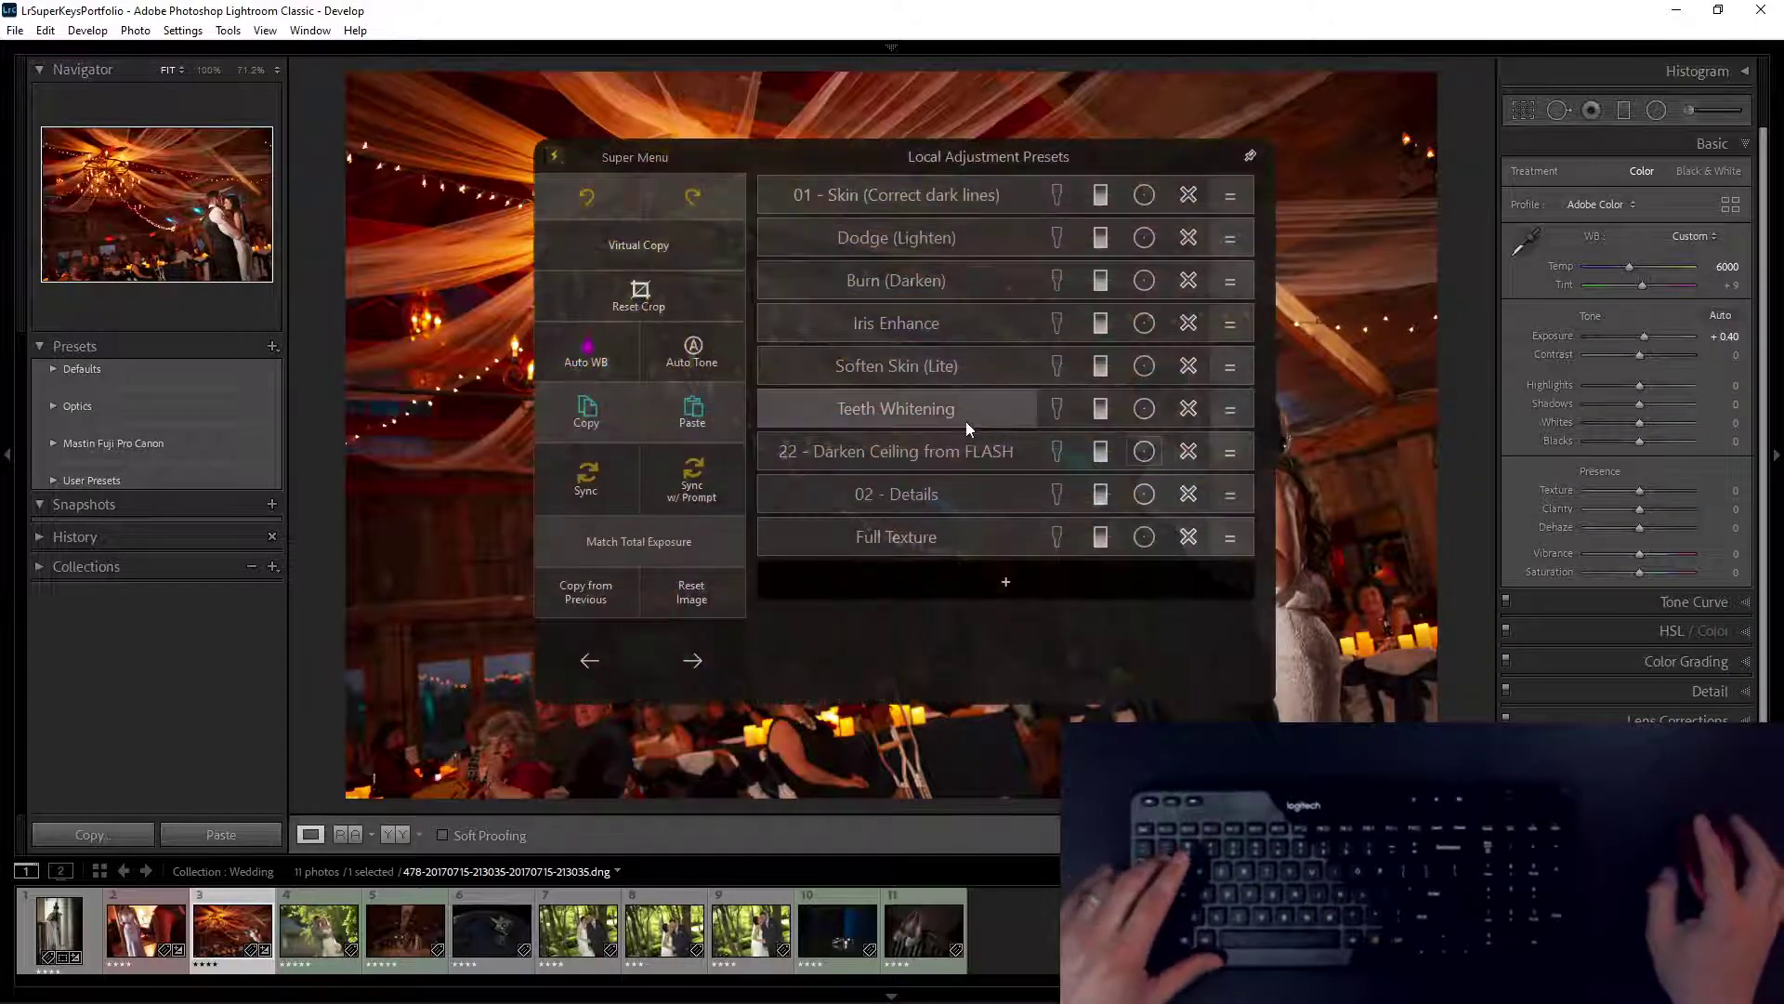
click(999, 453)
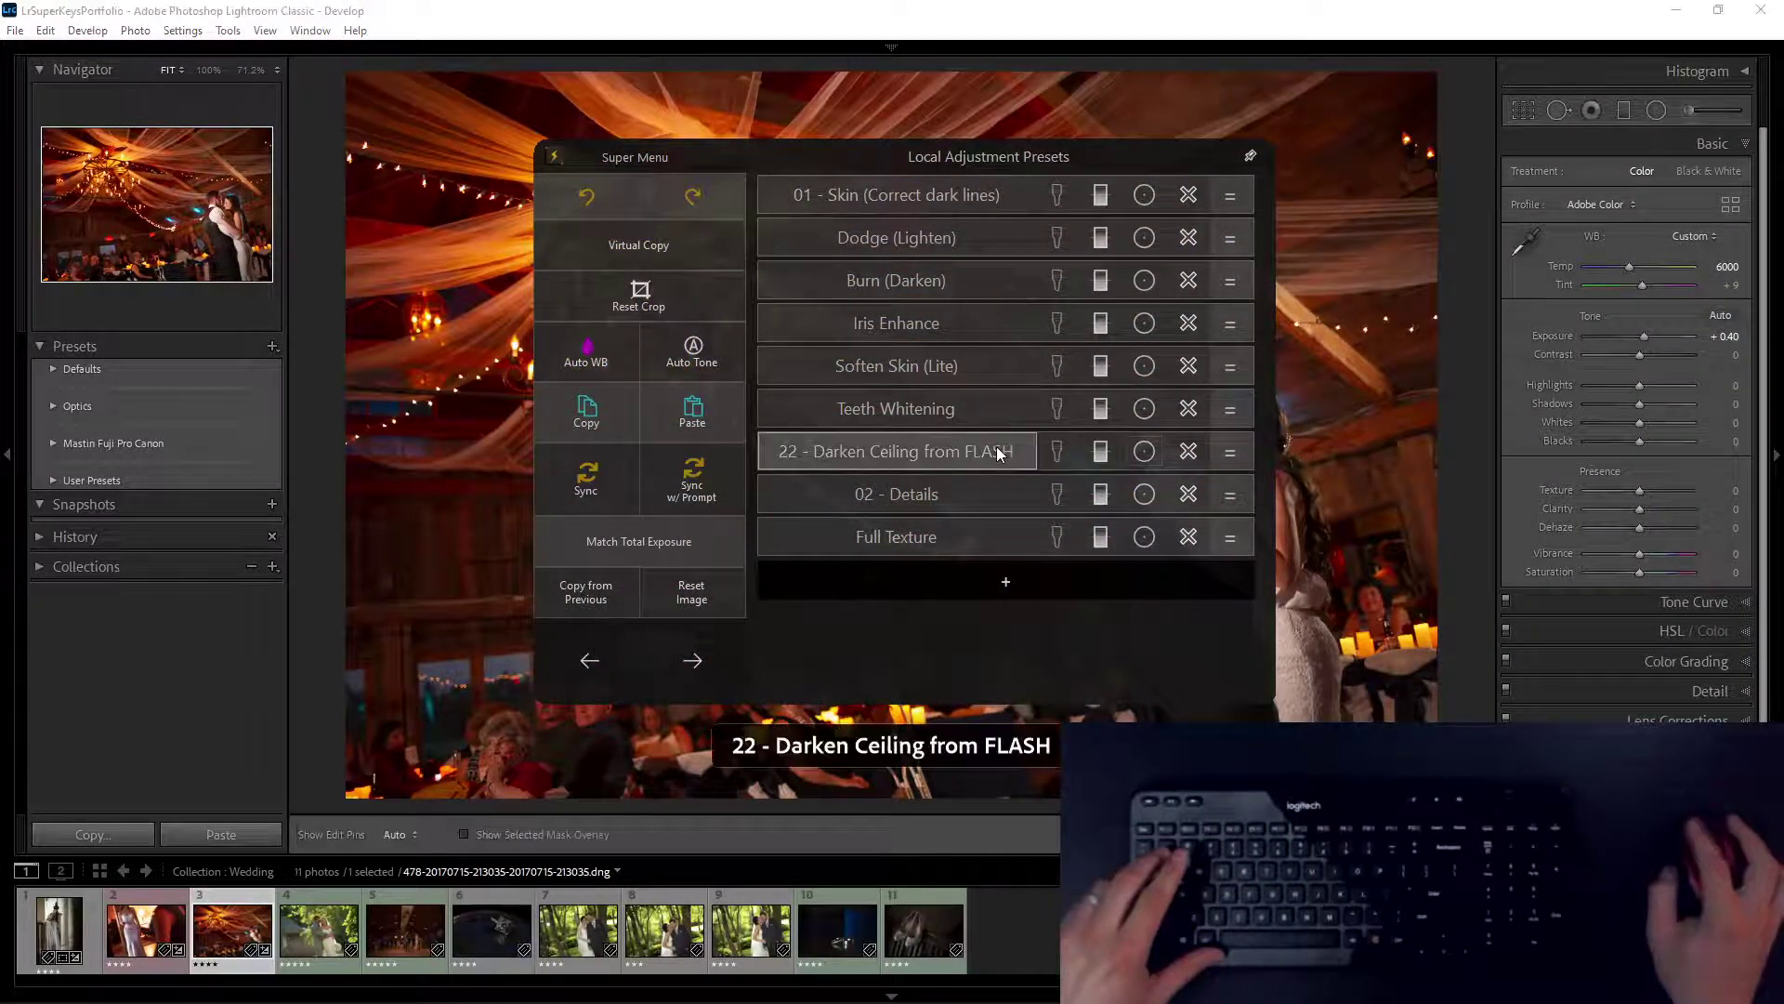
mouse_move(964, 127)
mouse_down()
mouse_move(1066, 97)
mouse_move(953, 104)
mouse_move(1121, 170)
mouse_move(1172, 211)
mouse_move(1156, 142)
mouse_move(846, 101)
mouse_move(1423, 211)
mouse_move(1403, 229)
mouse_move(1579, 160)
mouse_move(1643, 201)
mouse_move(1603, 191)
mouse_up()
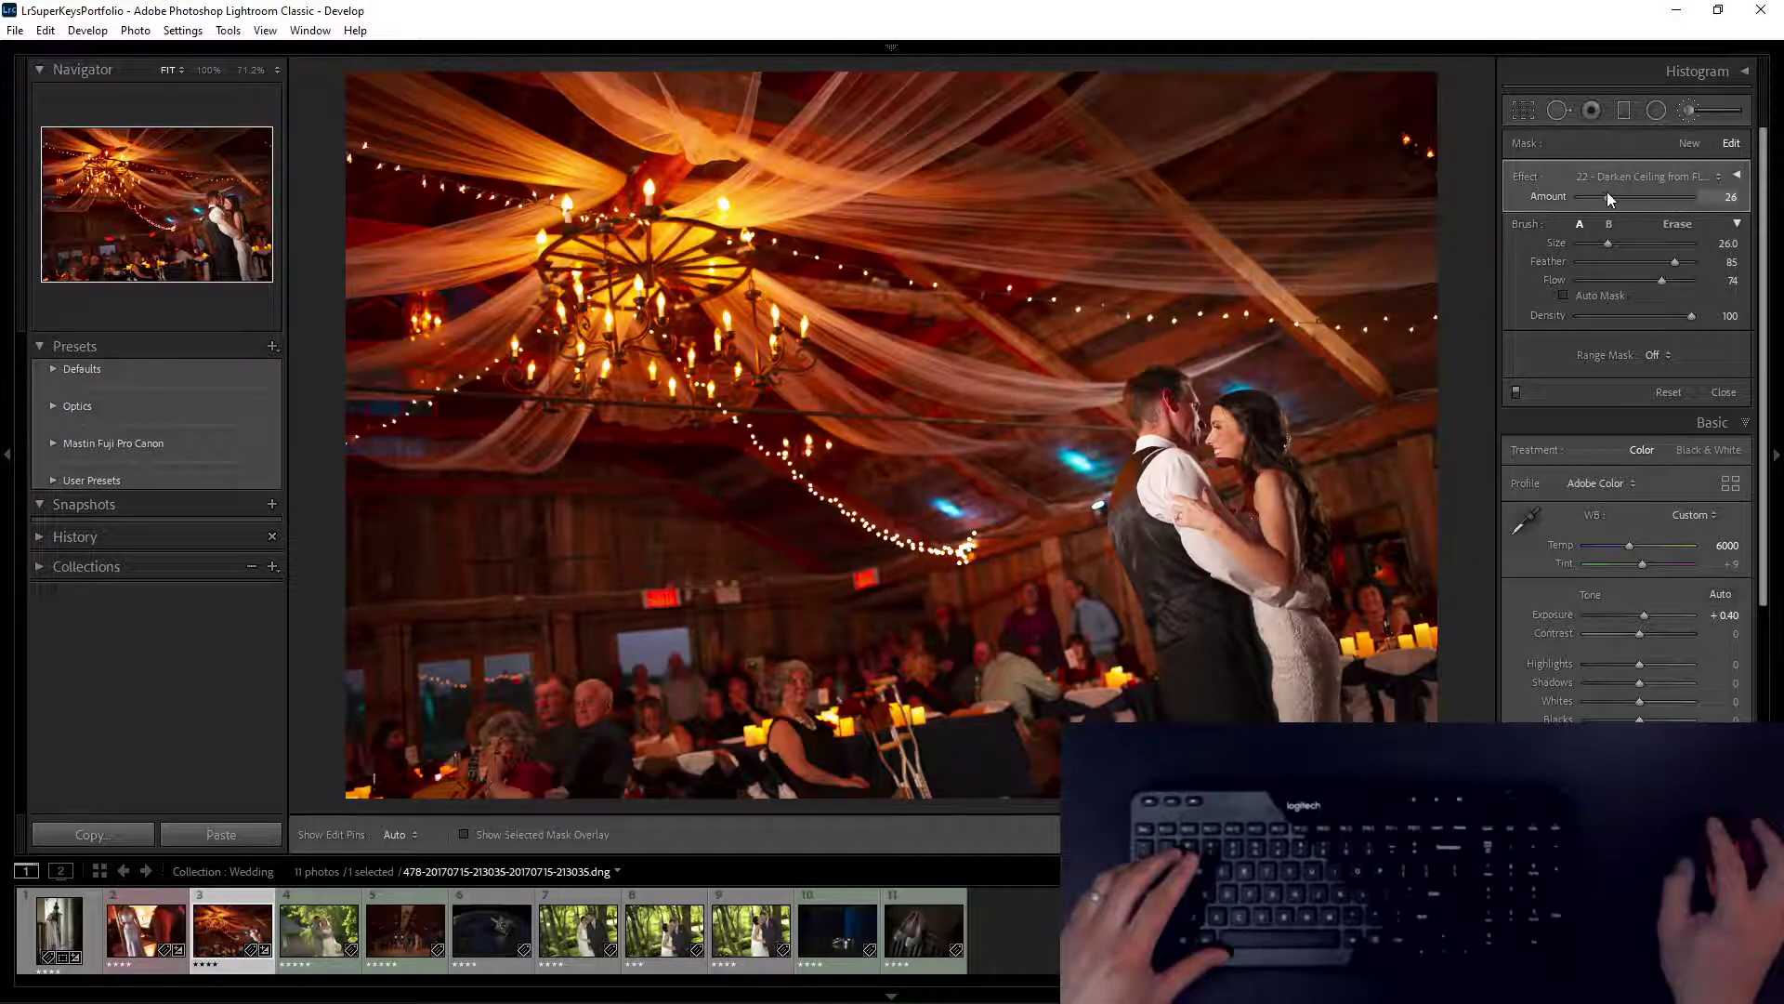
Step: Compare the before and after views of the barn dance photo to examine the darkened ceiling
key(backslash)
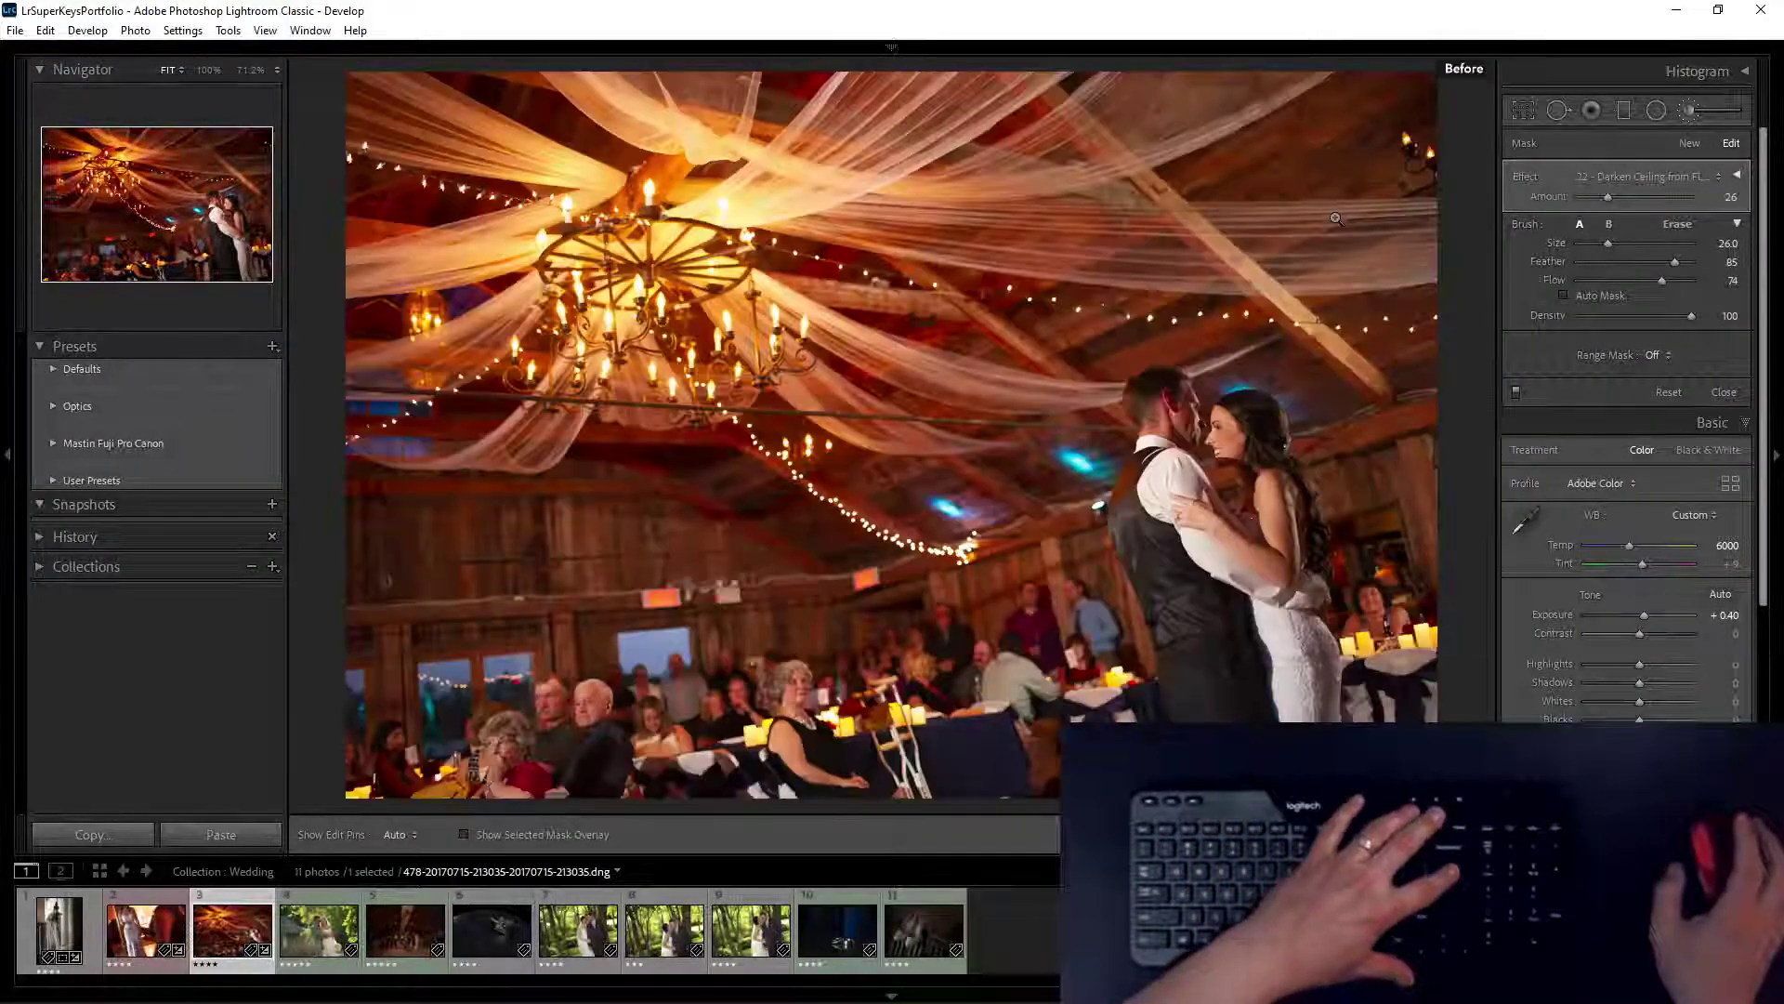
key(backslash)
key(backslash)
key(backslash)
key(backslash)
key(backslash)
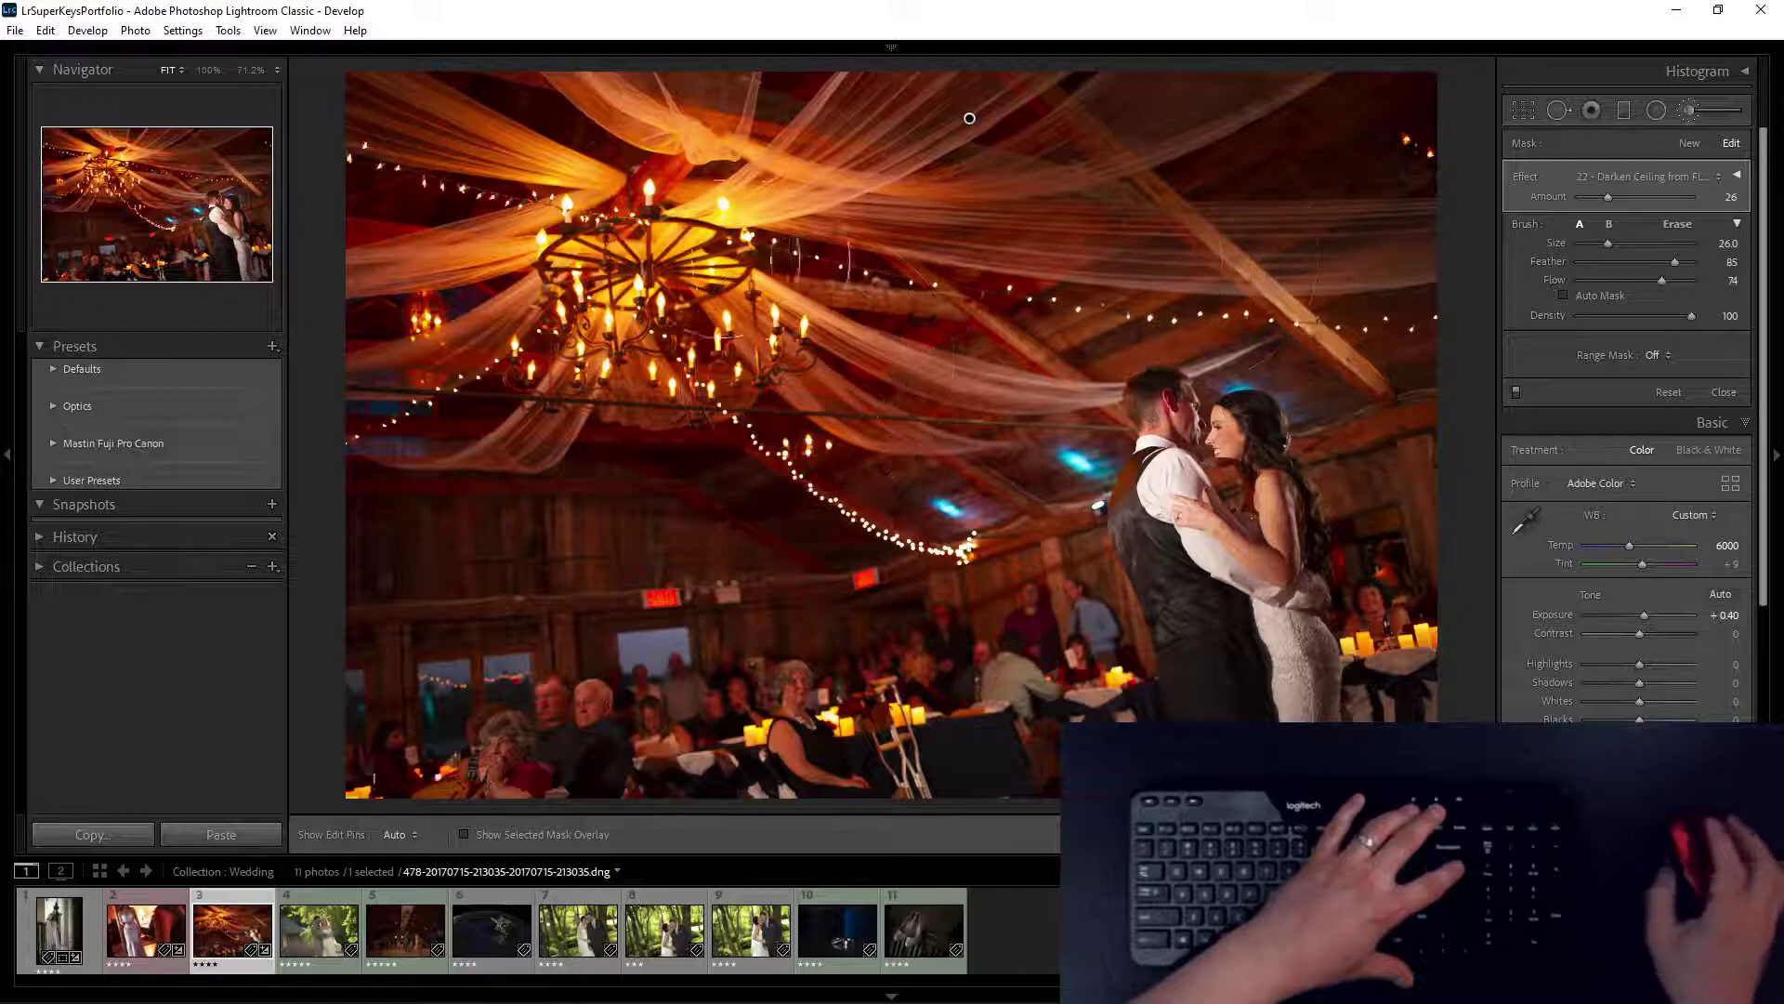
key(h)
key(backslash)
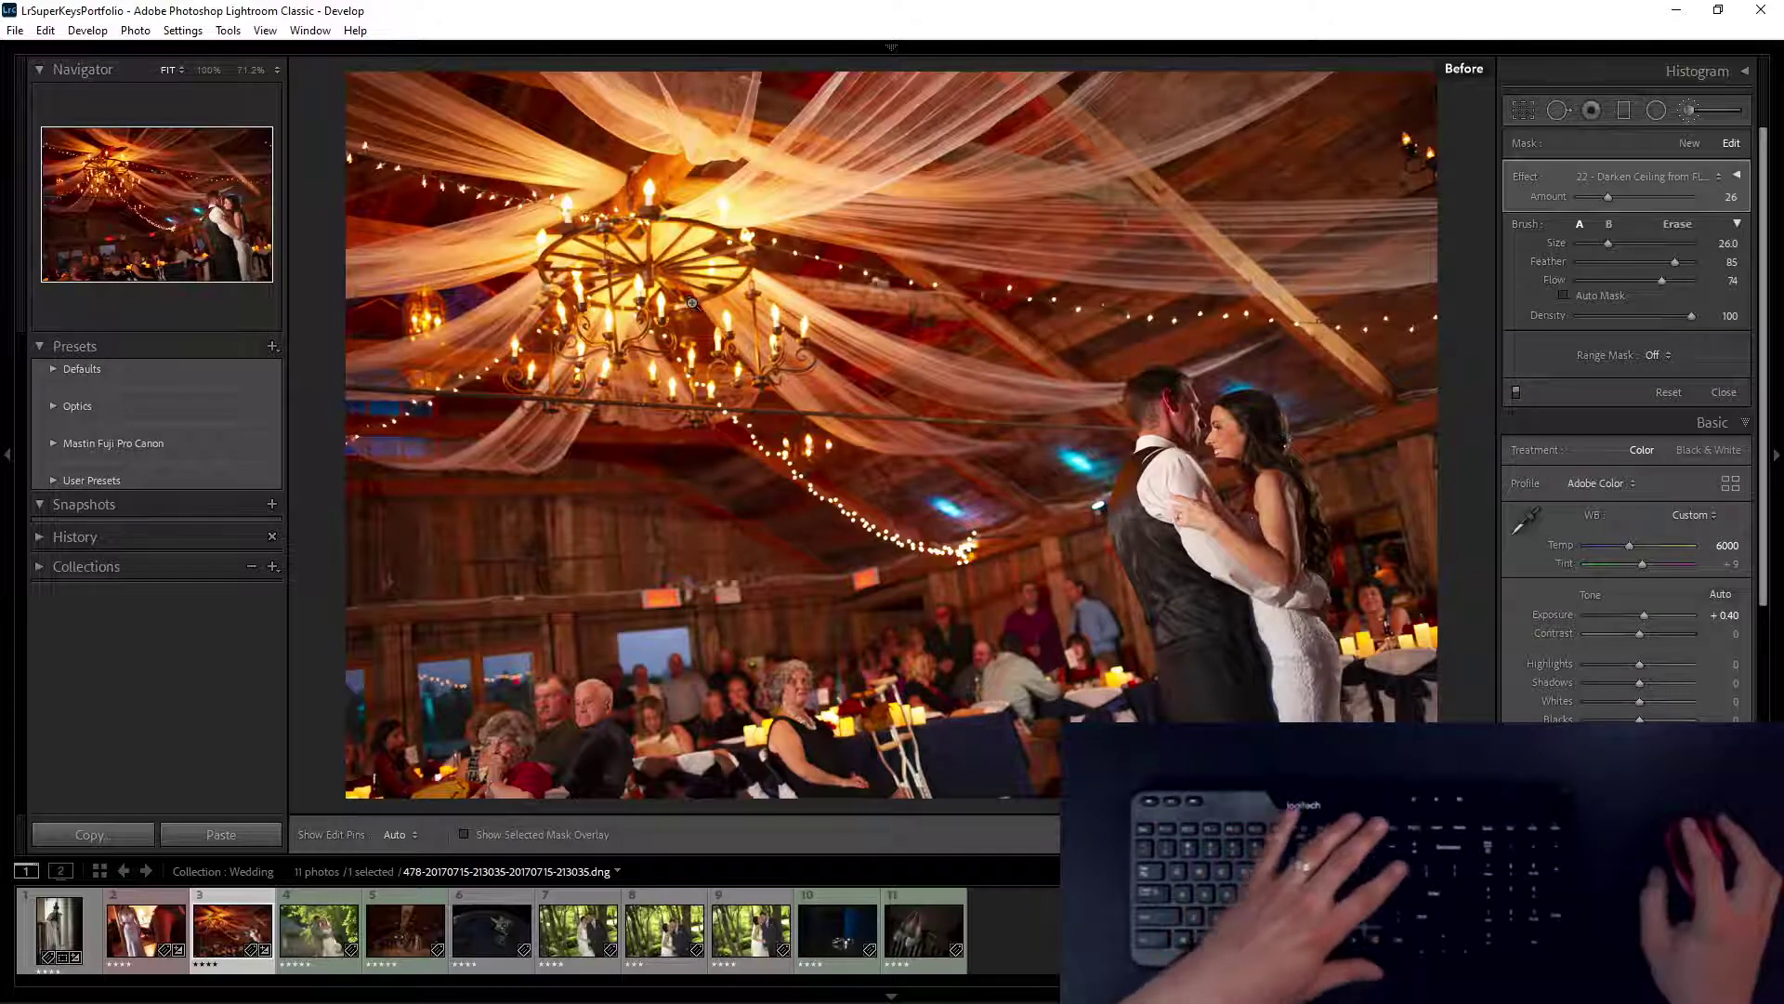
key(backslash)
Step: Go to the outdoor couple photo, close the brush and set Exposure to +1.20, Temp to 6950 and Tint to +6
key(Right)
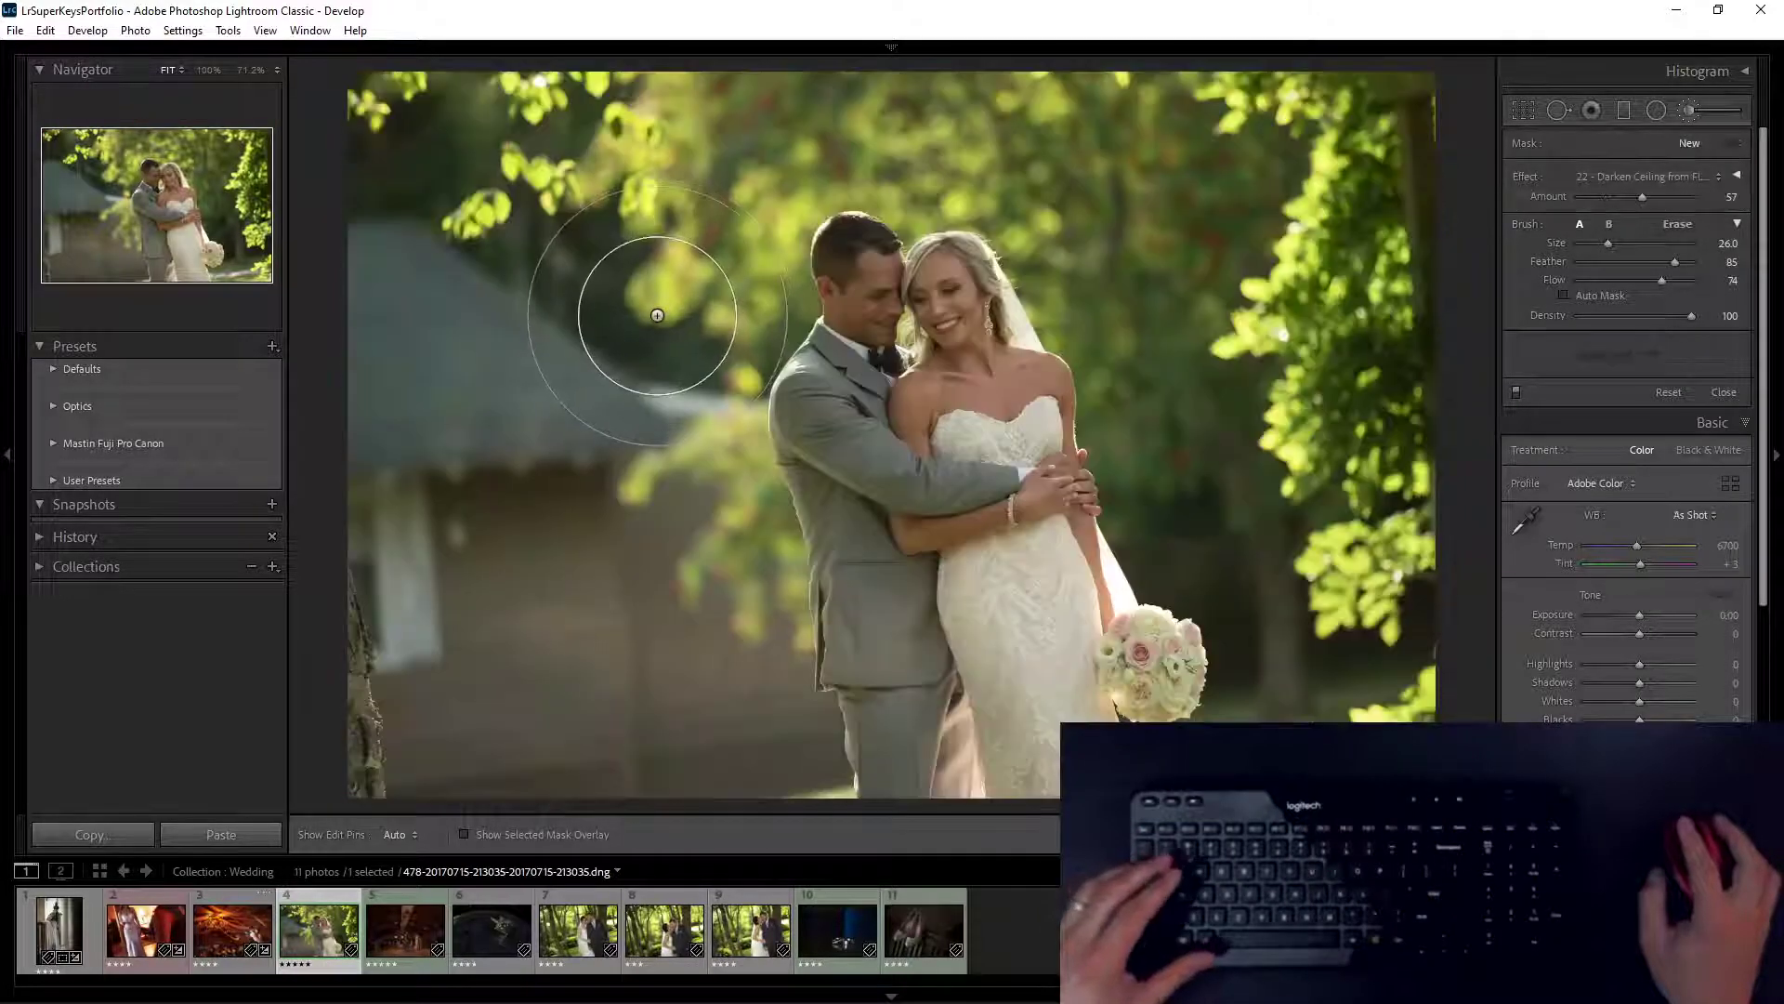
key(k)
key(w)
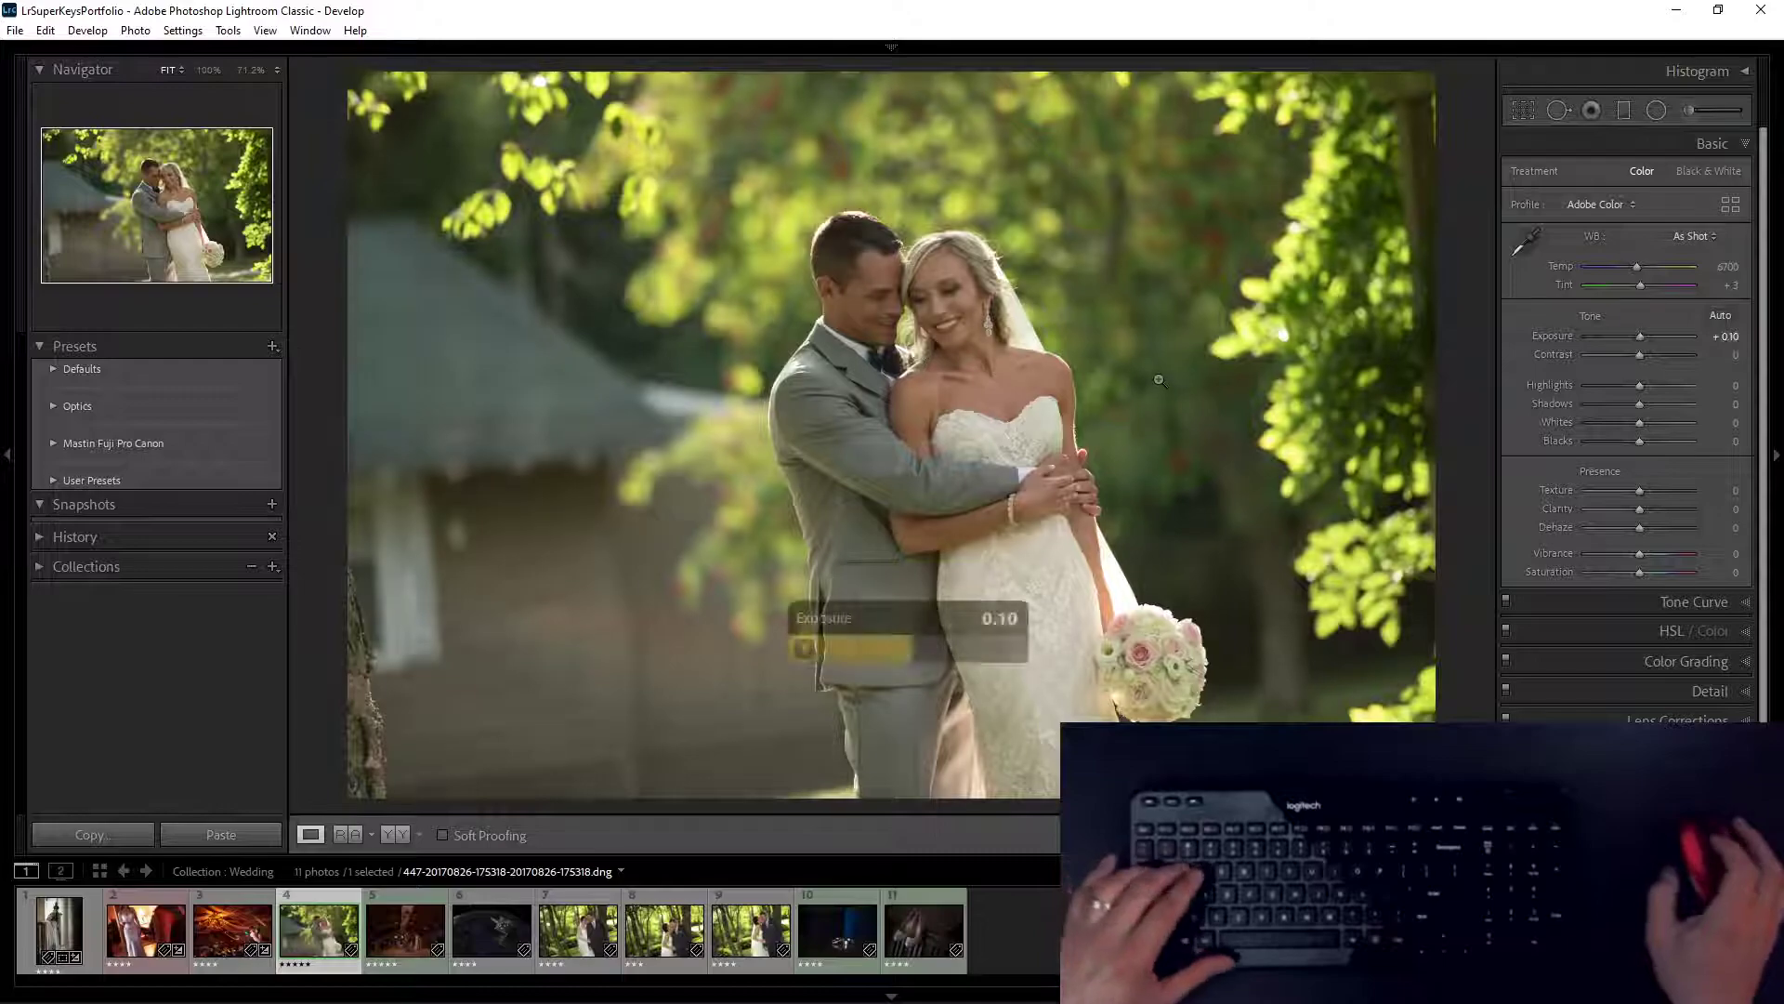
scroll(1151, 377, up, 7)
scroll(1151, 378, up, 3)
key(equal)
key(comma)
key(equal)
key(equal)
key(equal)
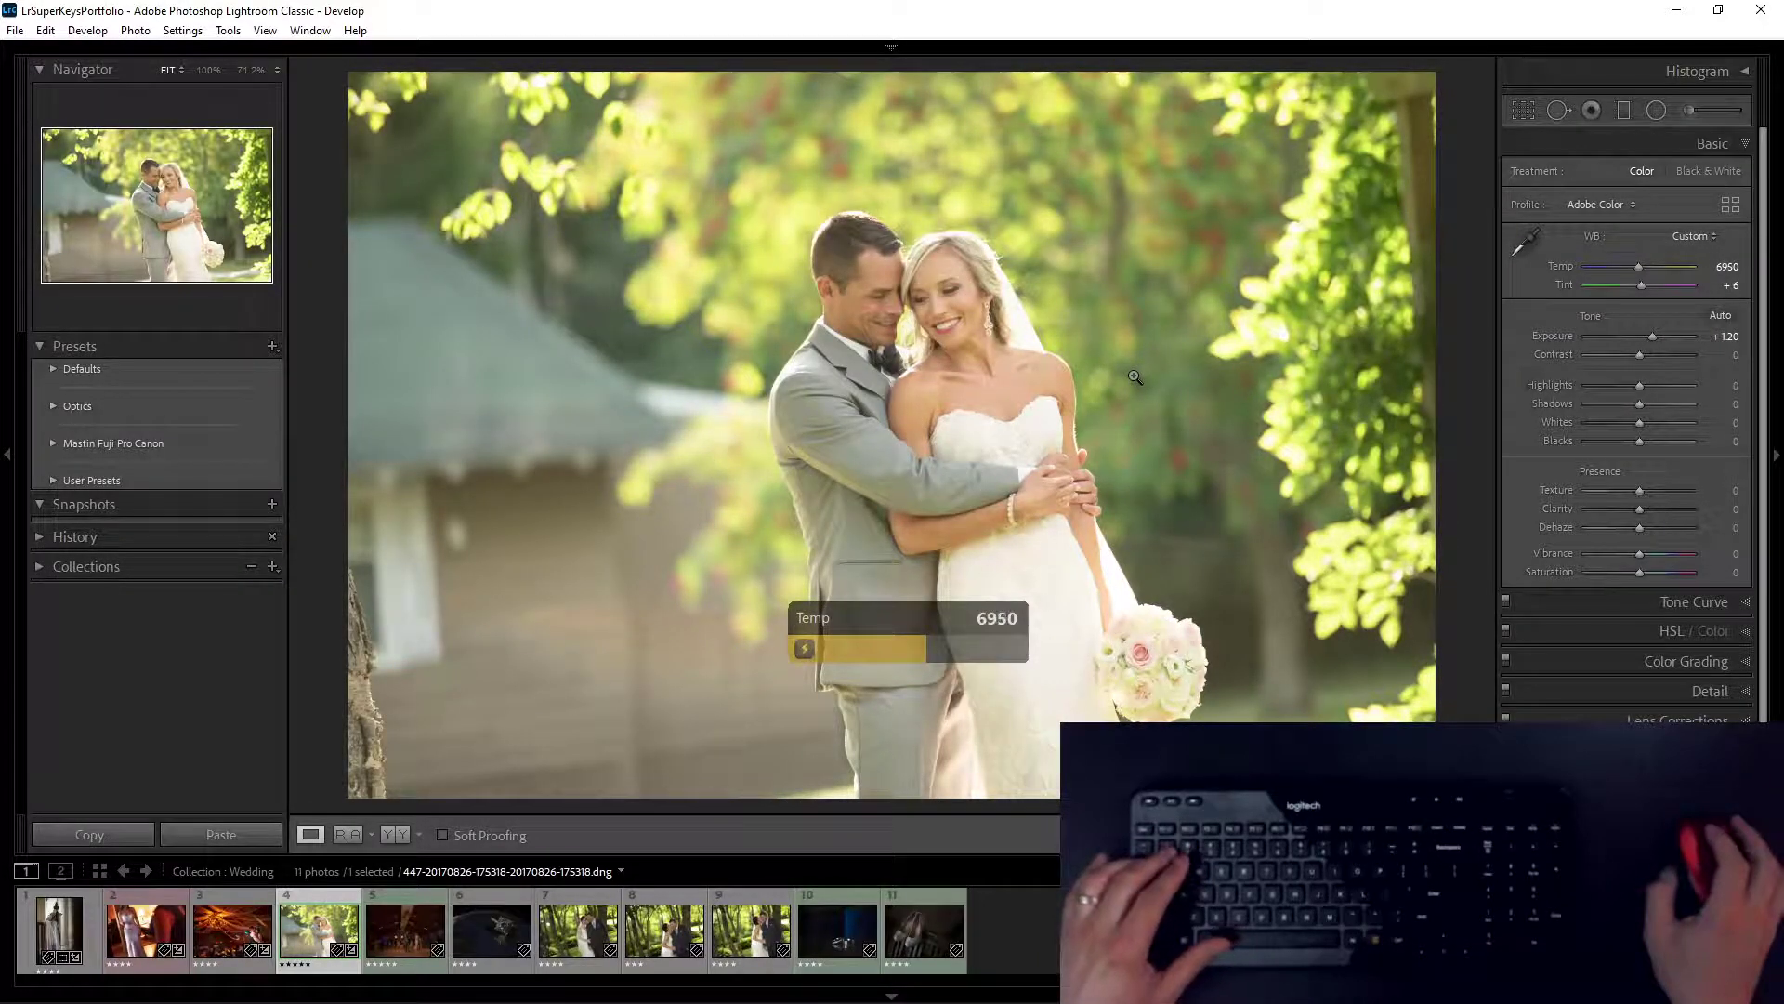
Step: Set the outdoor couple photo's Vibrance to +15 and Exposure to +1.30
key(v)
scroll(1135, 377, down, 3)
key(c)
scroll(1135, 377, down, 2)
key(x)
scroll(1135, 377, up, 2)
key(4)
scroll(1134, 377, up, 2)
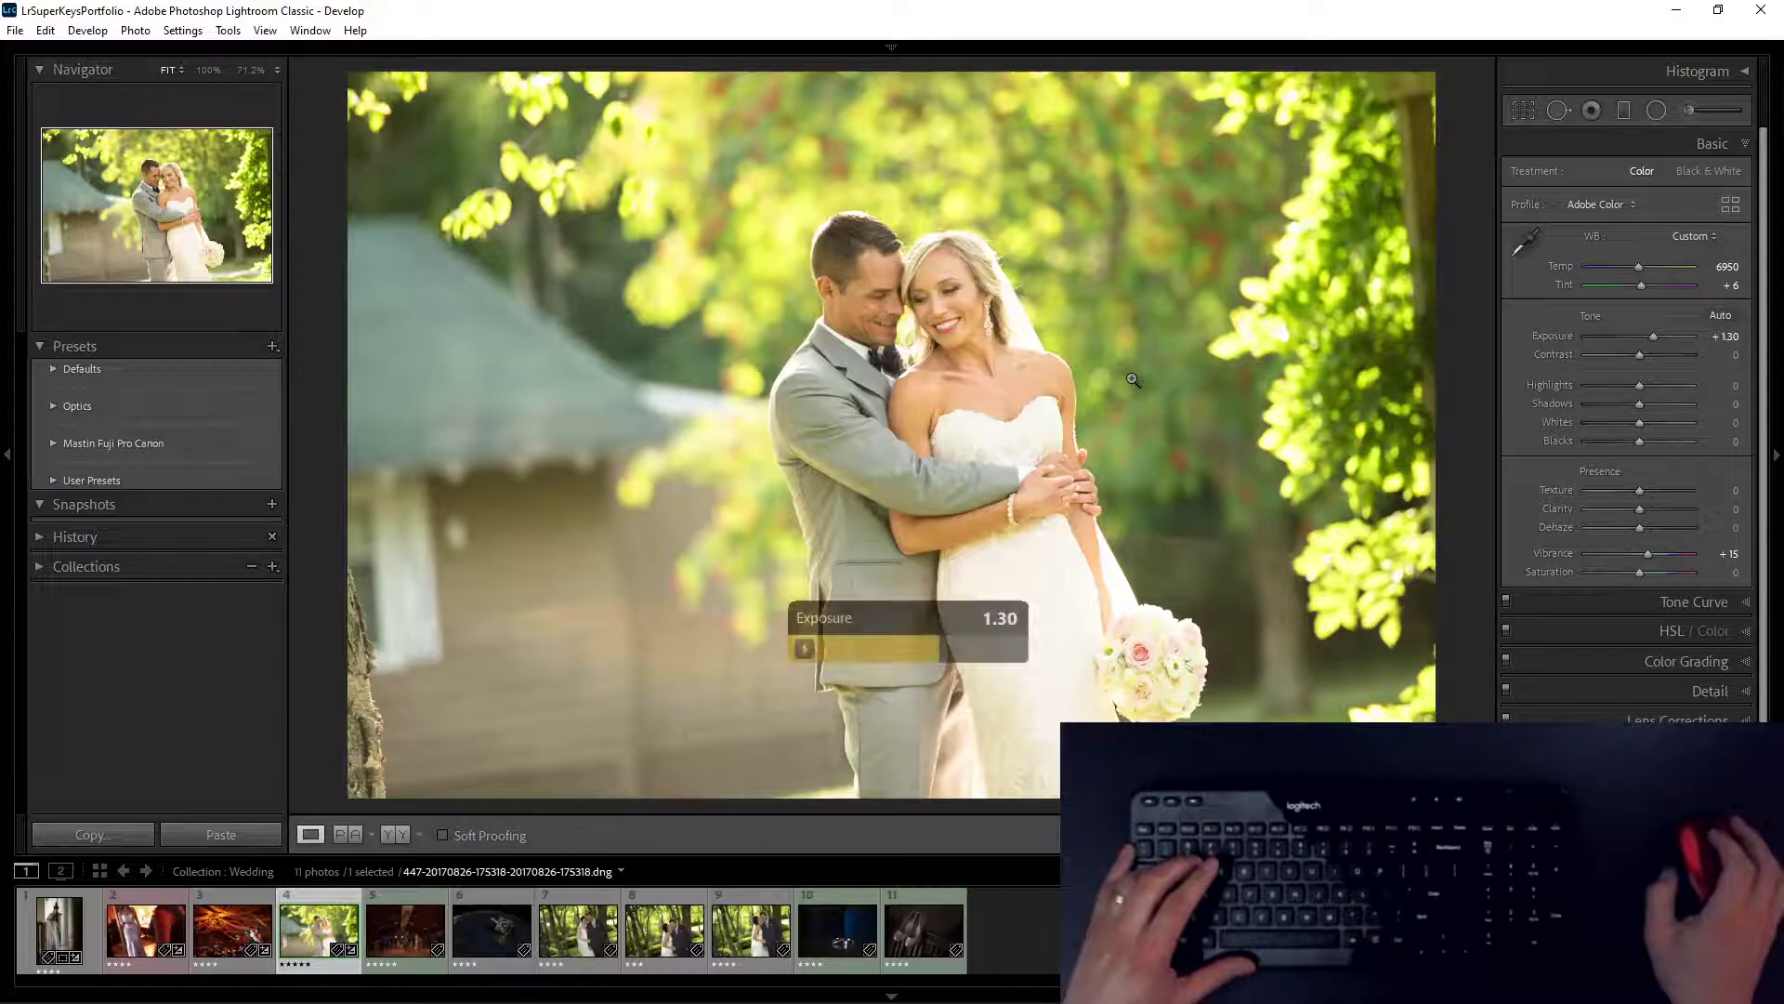
Step: Crop the outdoor photo slightly tighter around the couple at its original aspect ratio and set Temp to 6700
key(r)
drag(359, 76, 414, 149)
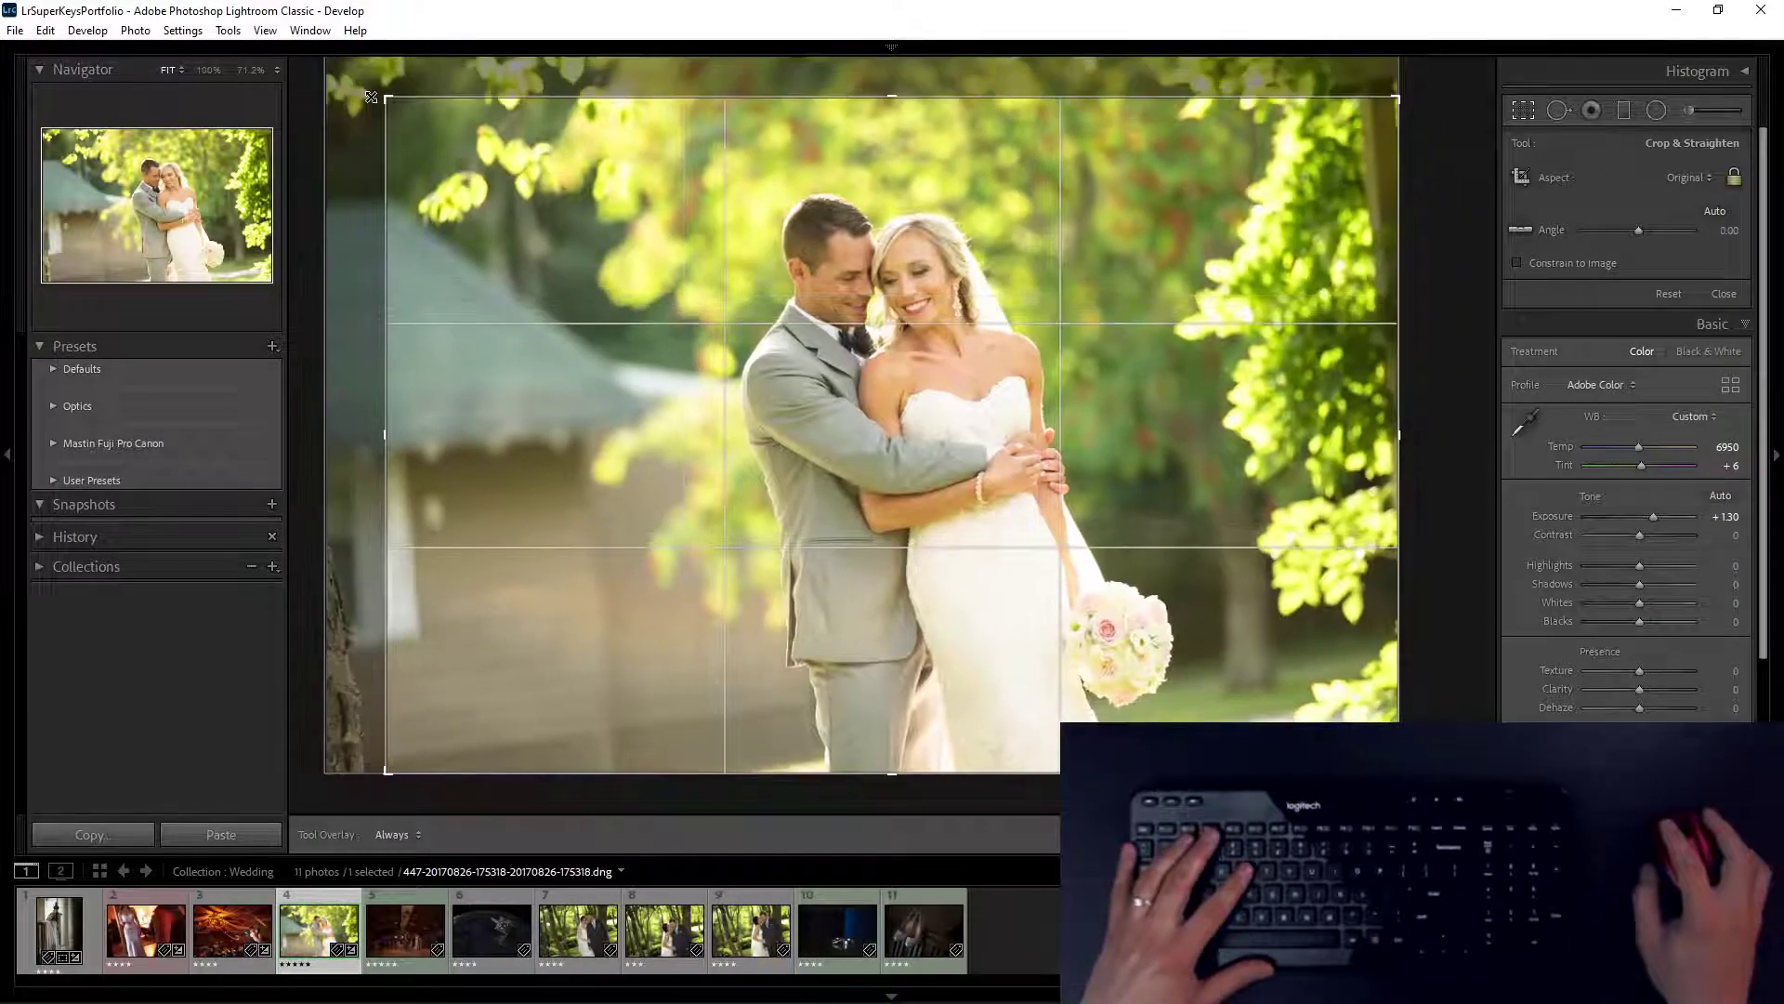
key(r)
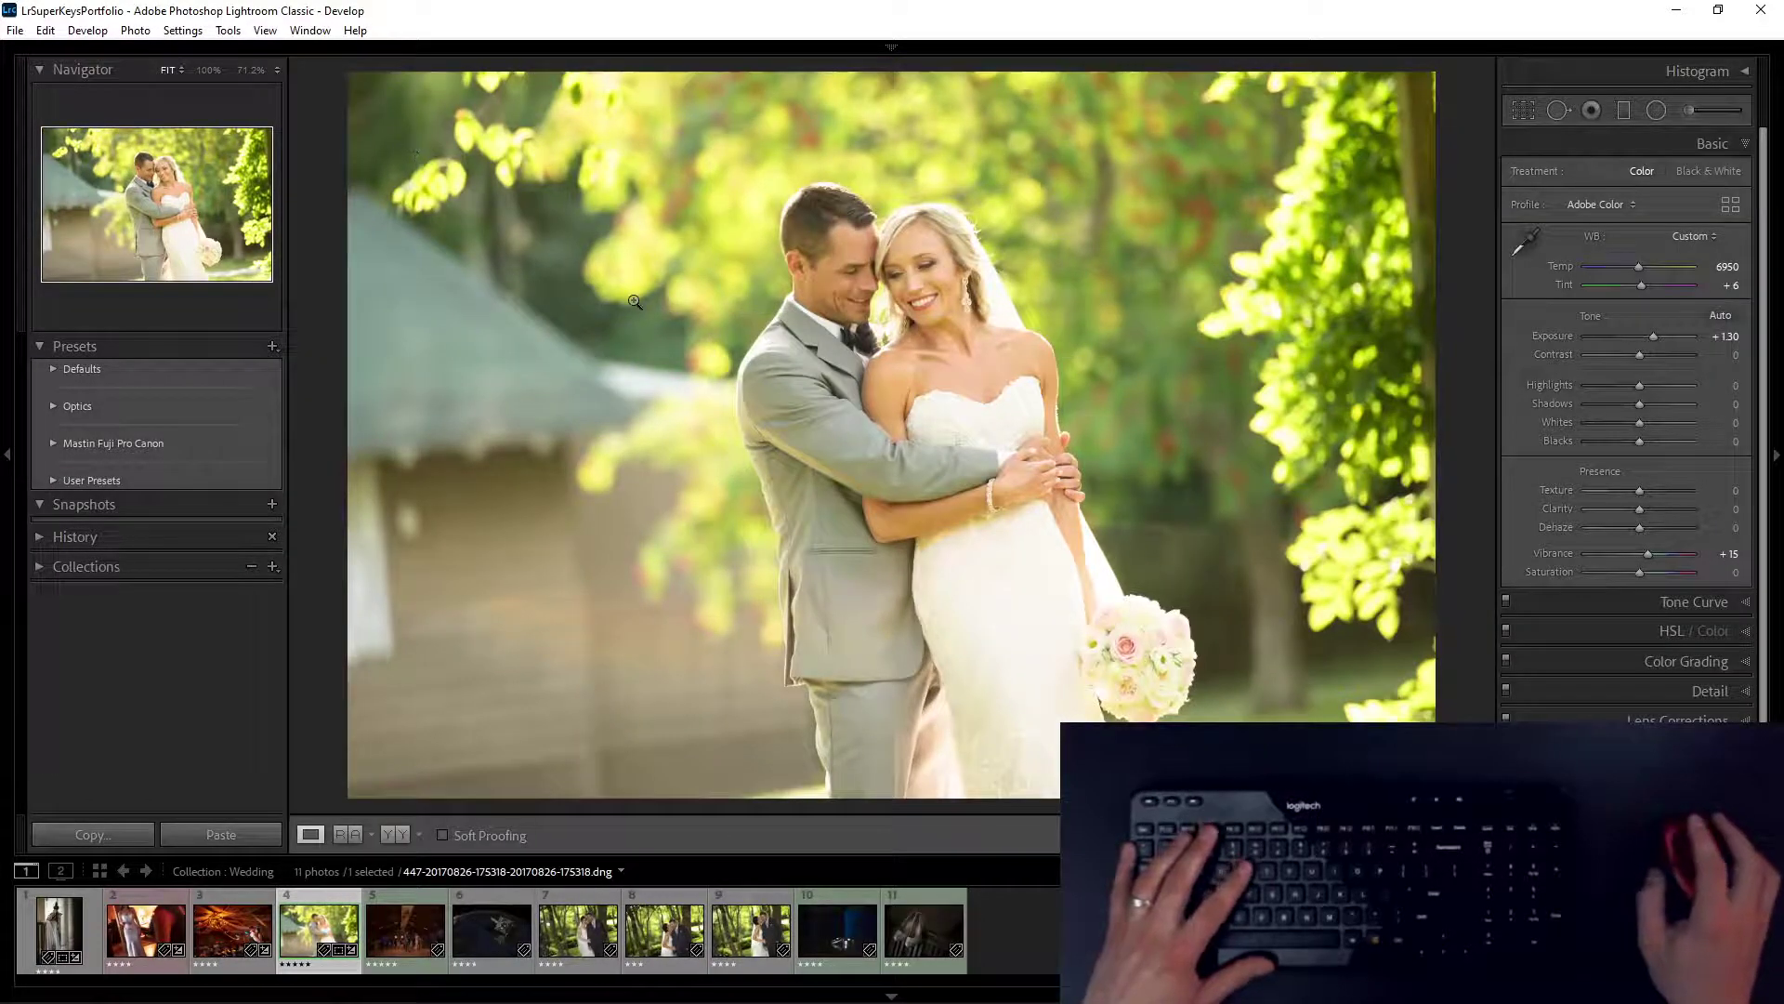
scroll(788, 331, down, 5)
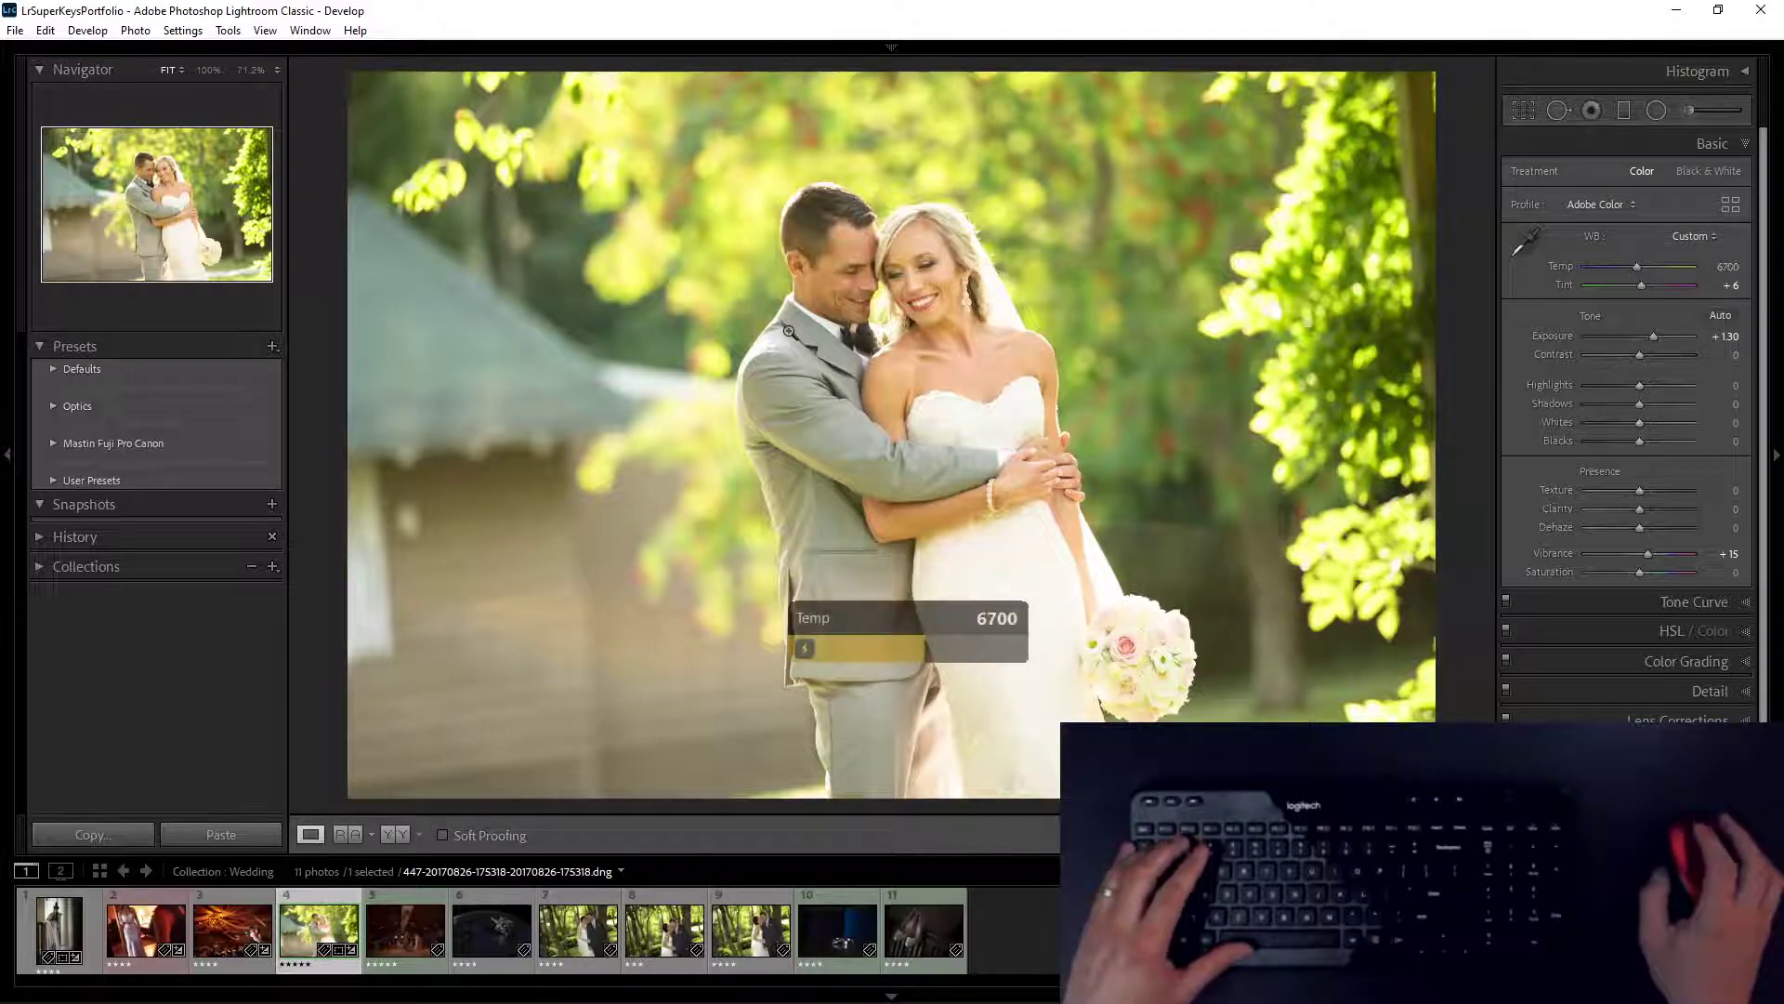
Step: Set the outdoor couple photo's Highlights to -30 and Exposure to +1.40
key(h)
scroll(789, 332, down, 4)
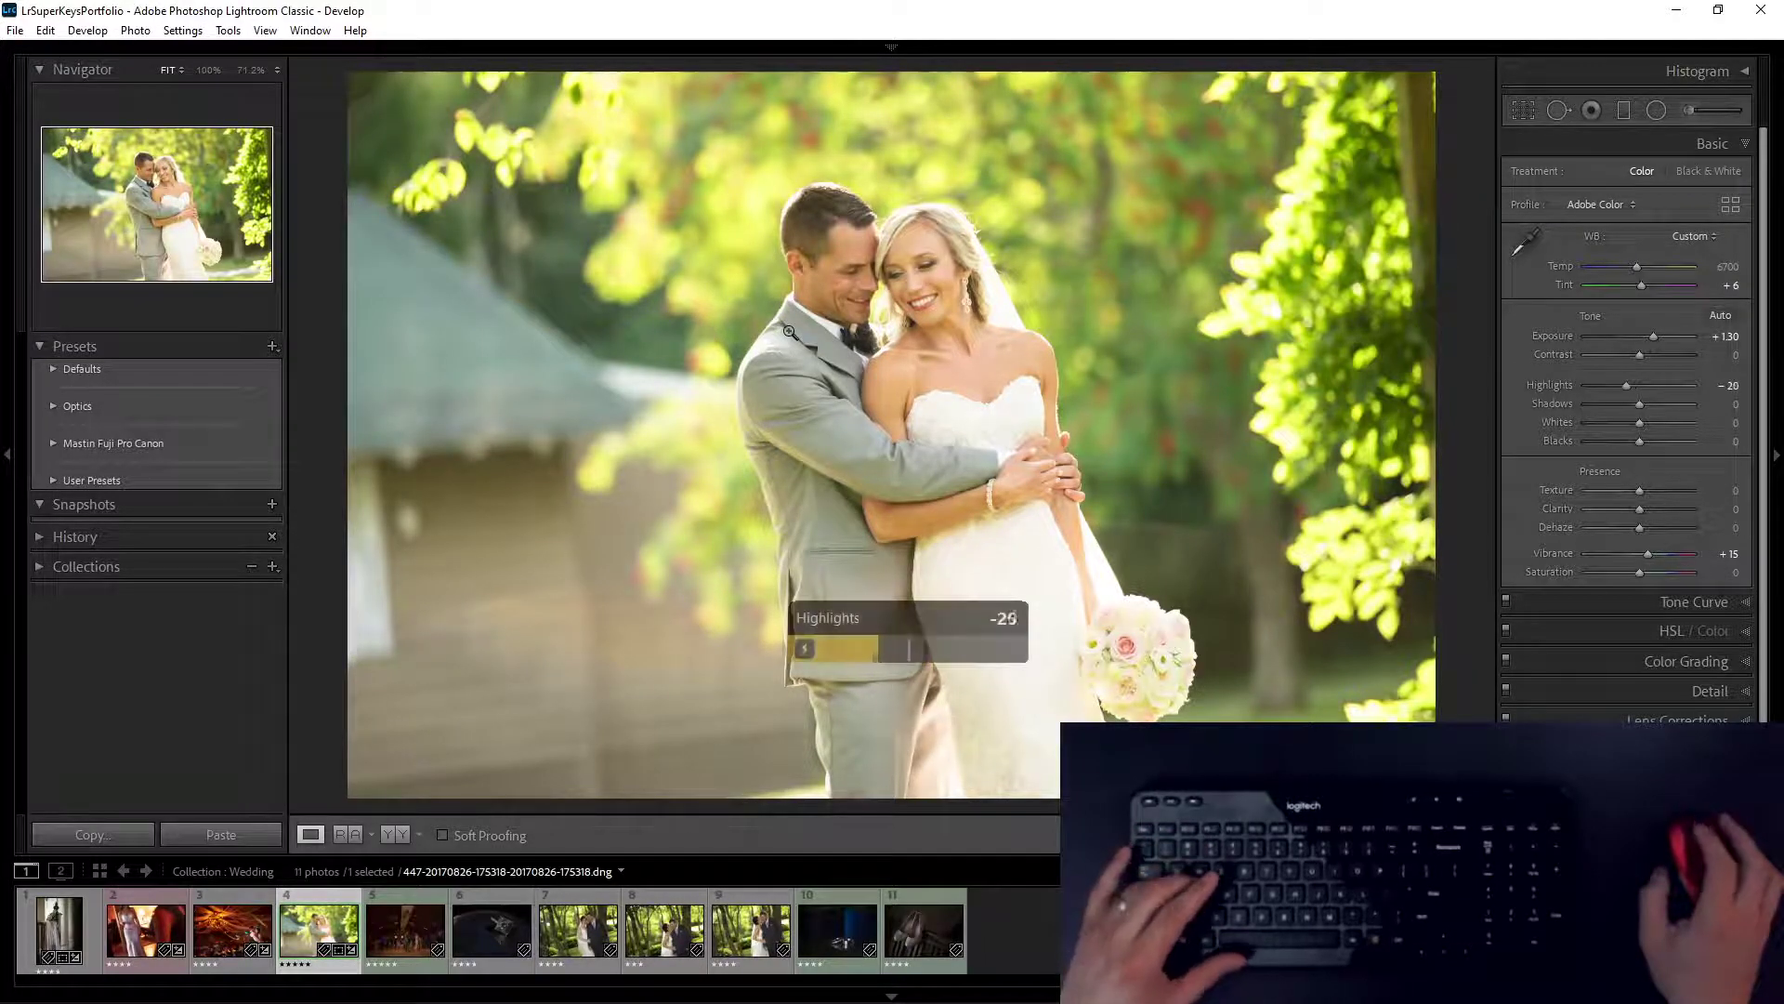
key(e)
scroll(795, 335, up, 1)
Step: Apply the Soften Skin (Lite) brush preset to the bride's skin and limit it with a Color range mask sampled from her shoulder
key(grave)
click(907, 361)
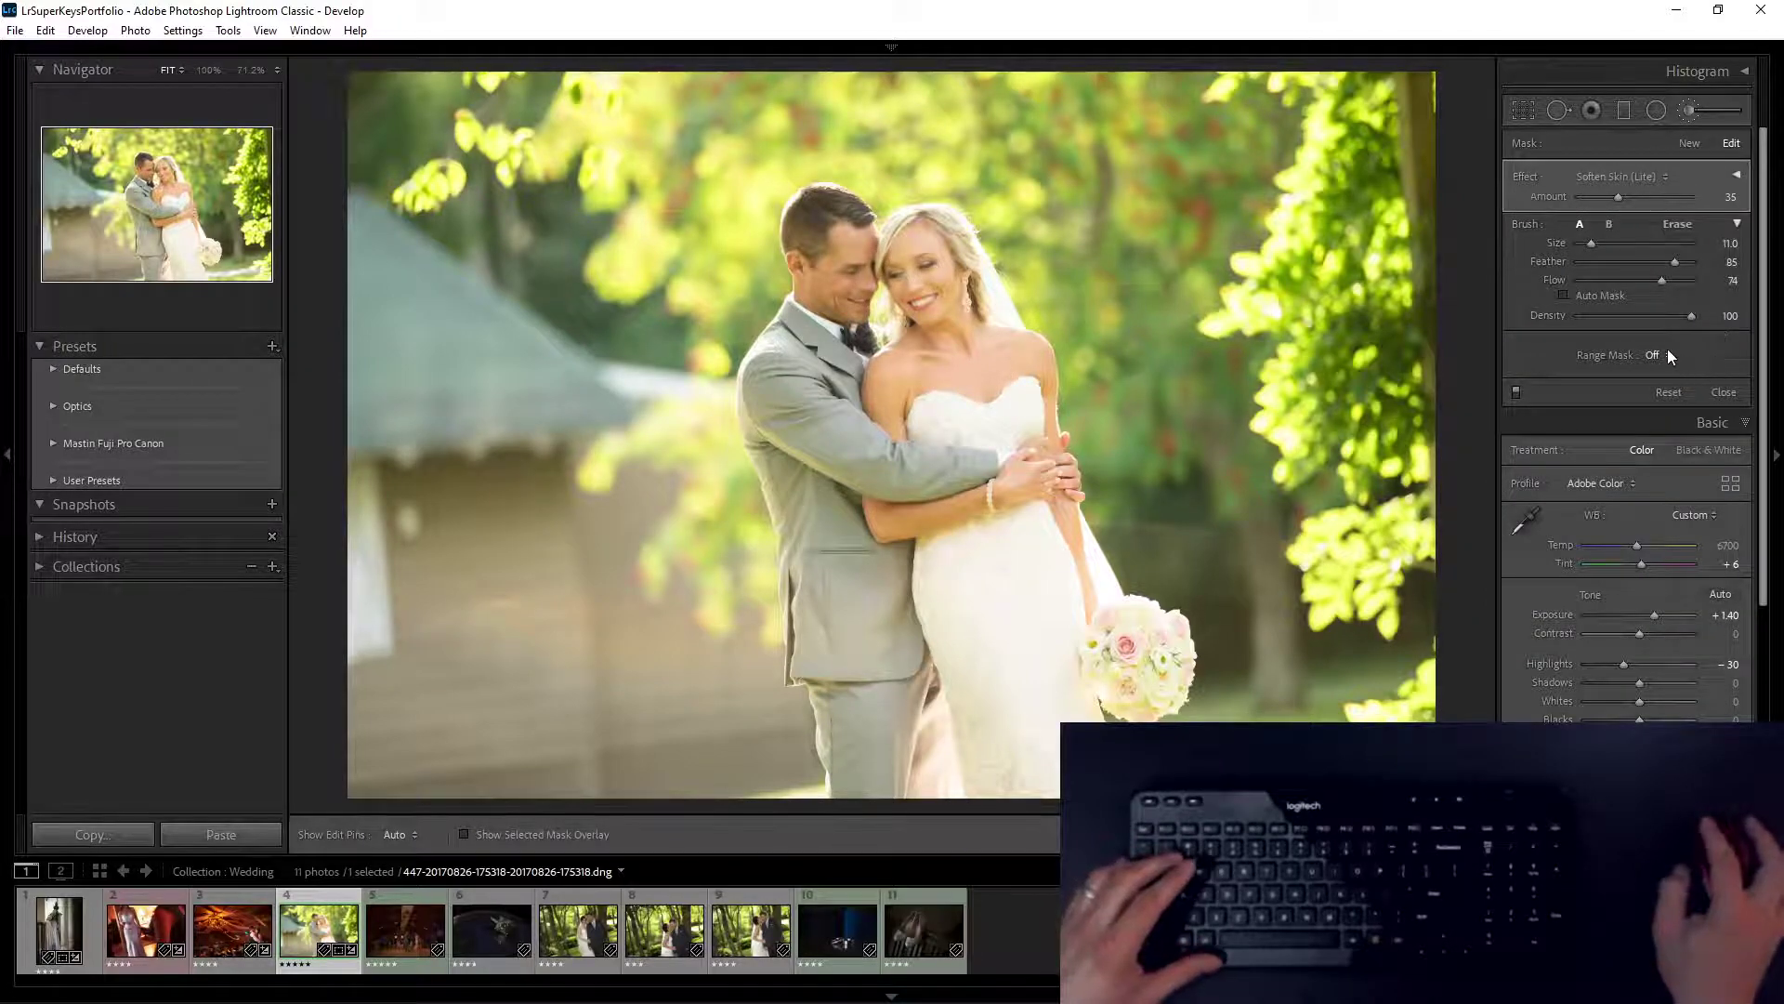
click(1667, 356)
click(1617, 388)
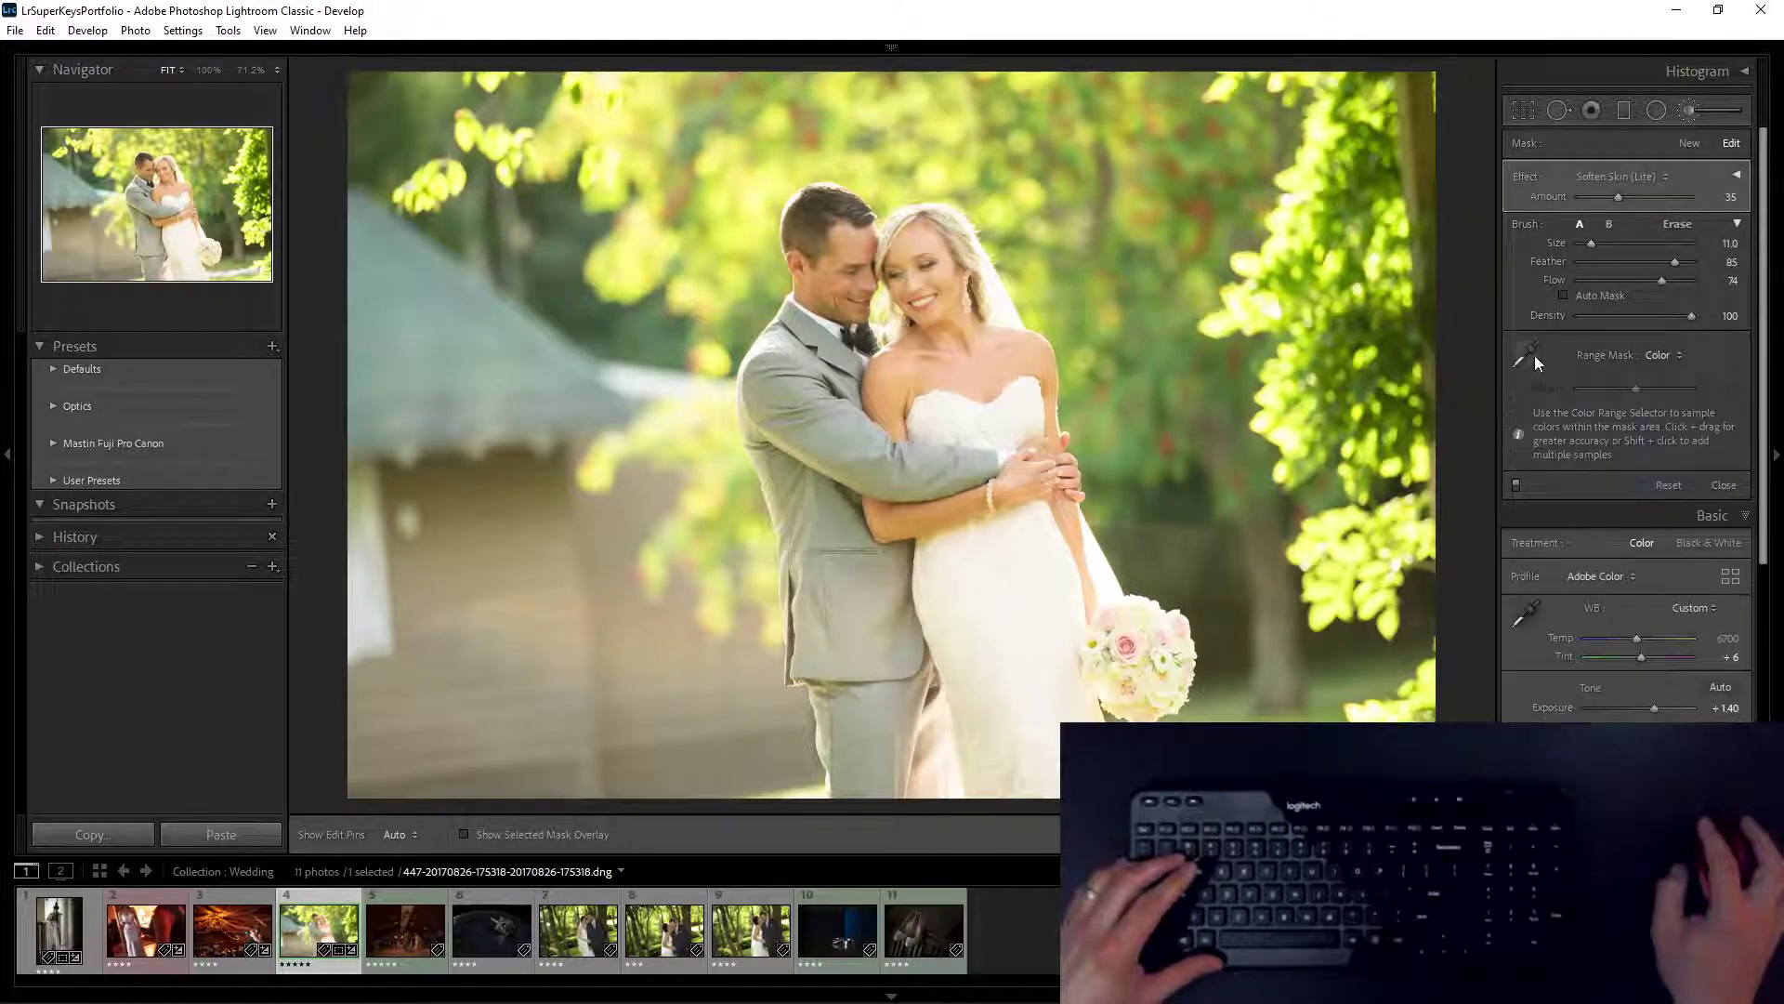
click(1533, 355)
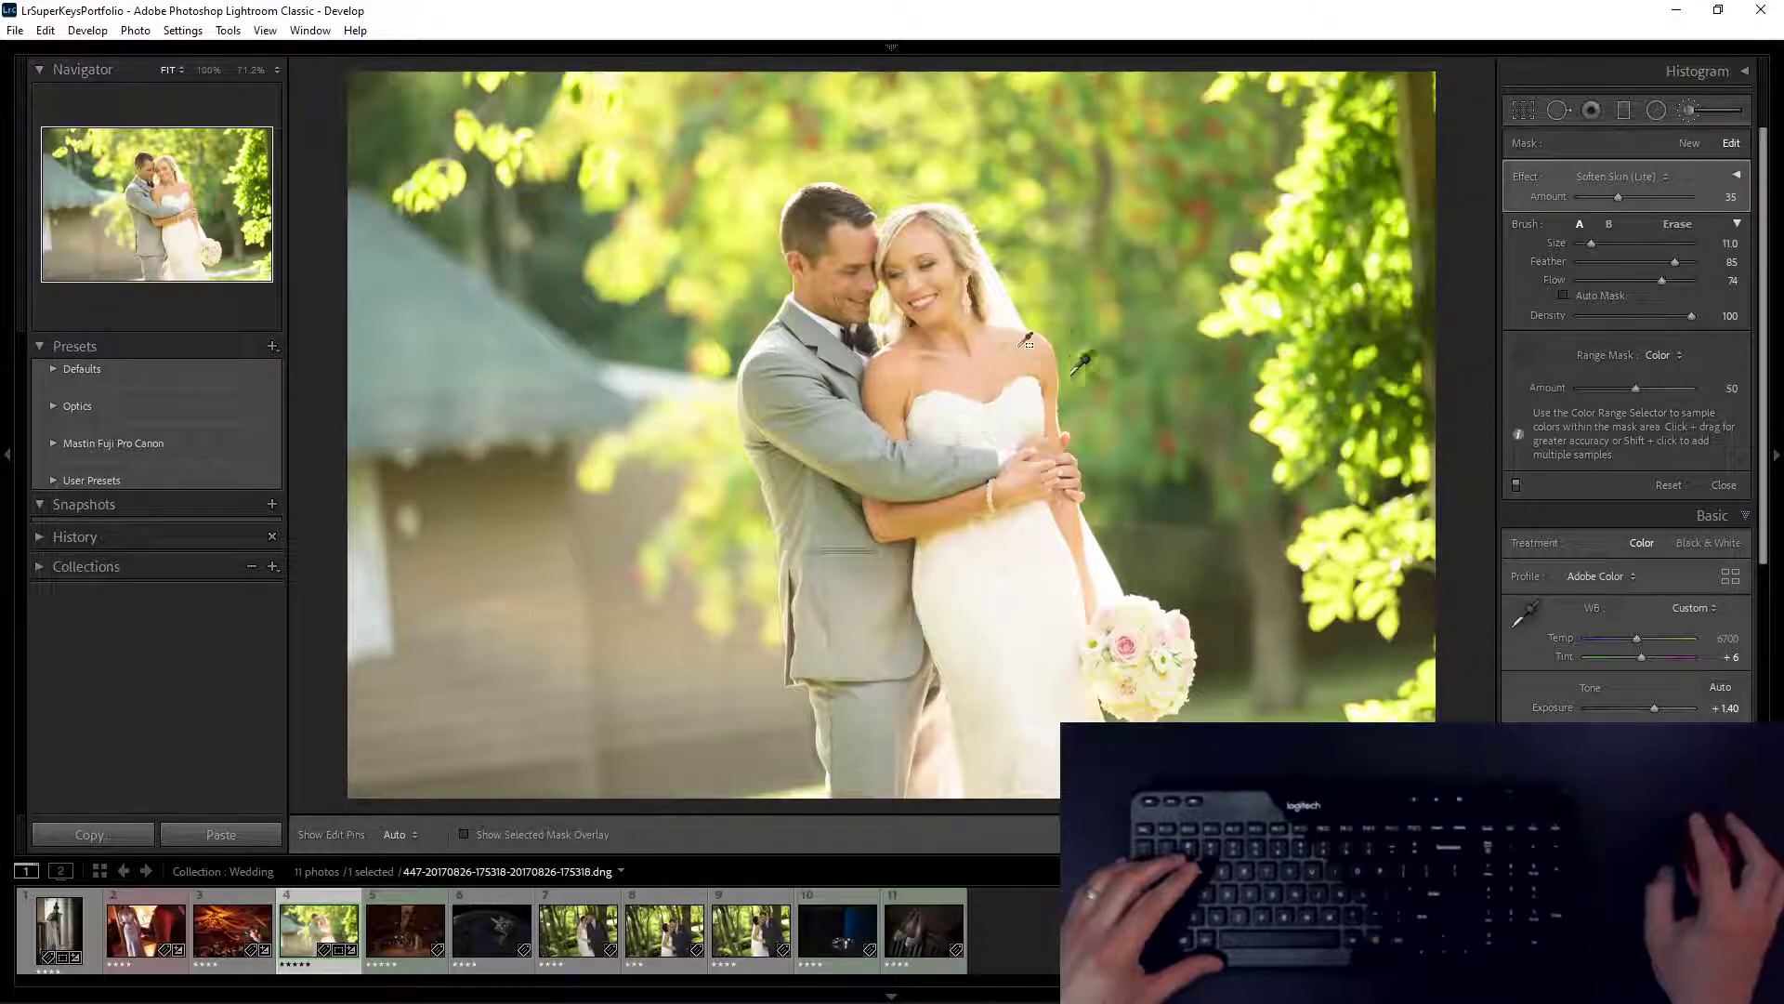
key(o)
click(1026, 341)
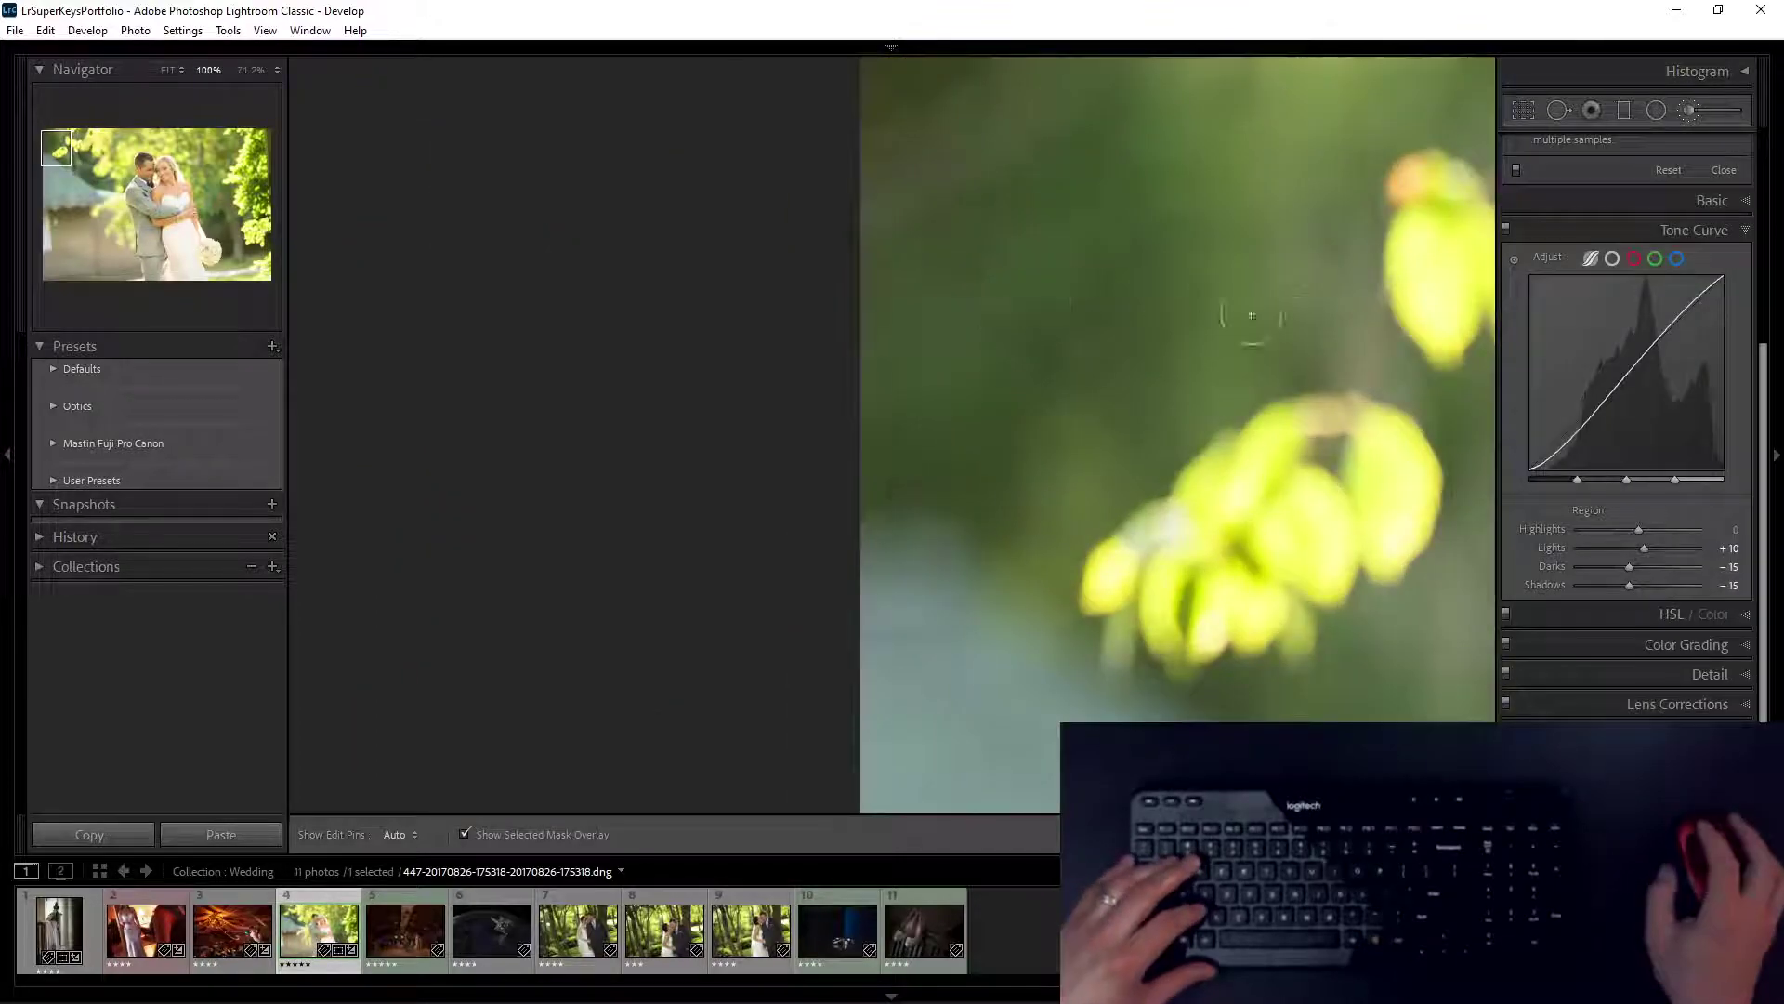
Step: Check the softening mask overlay on the couple's faces at 100% and erase it from the bride's eye and eyebrow
mouse_move(1232, 338)
mouse_down()
mouse_move(437, 279)
mouse_move(213, 283)
mouse_up()
mouse_move(1063, 403)
mouse_down()
mouse_move(260, 265)
mouse_move(376, 88)
mouse_up()
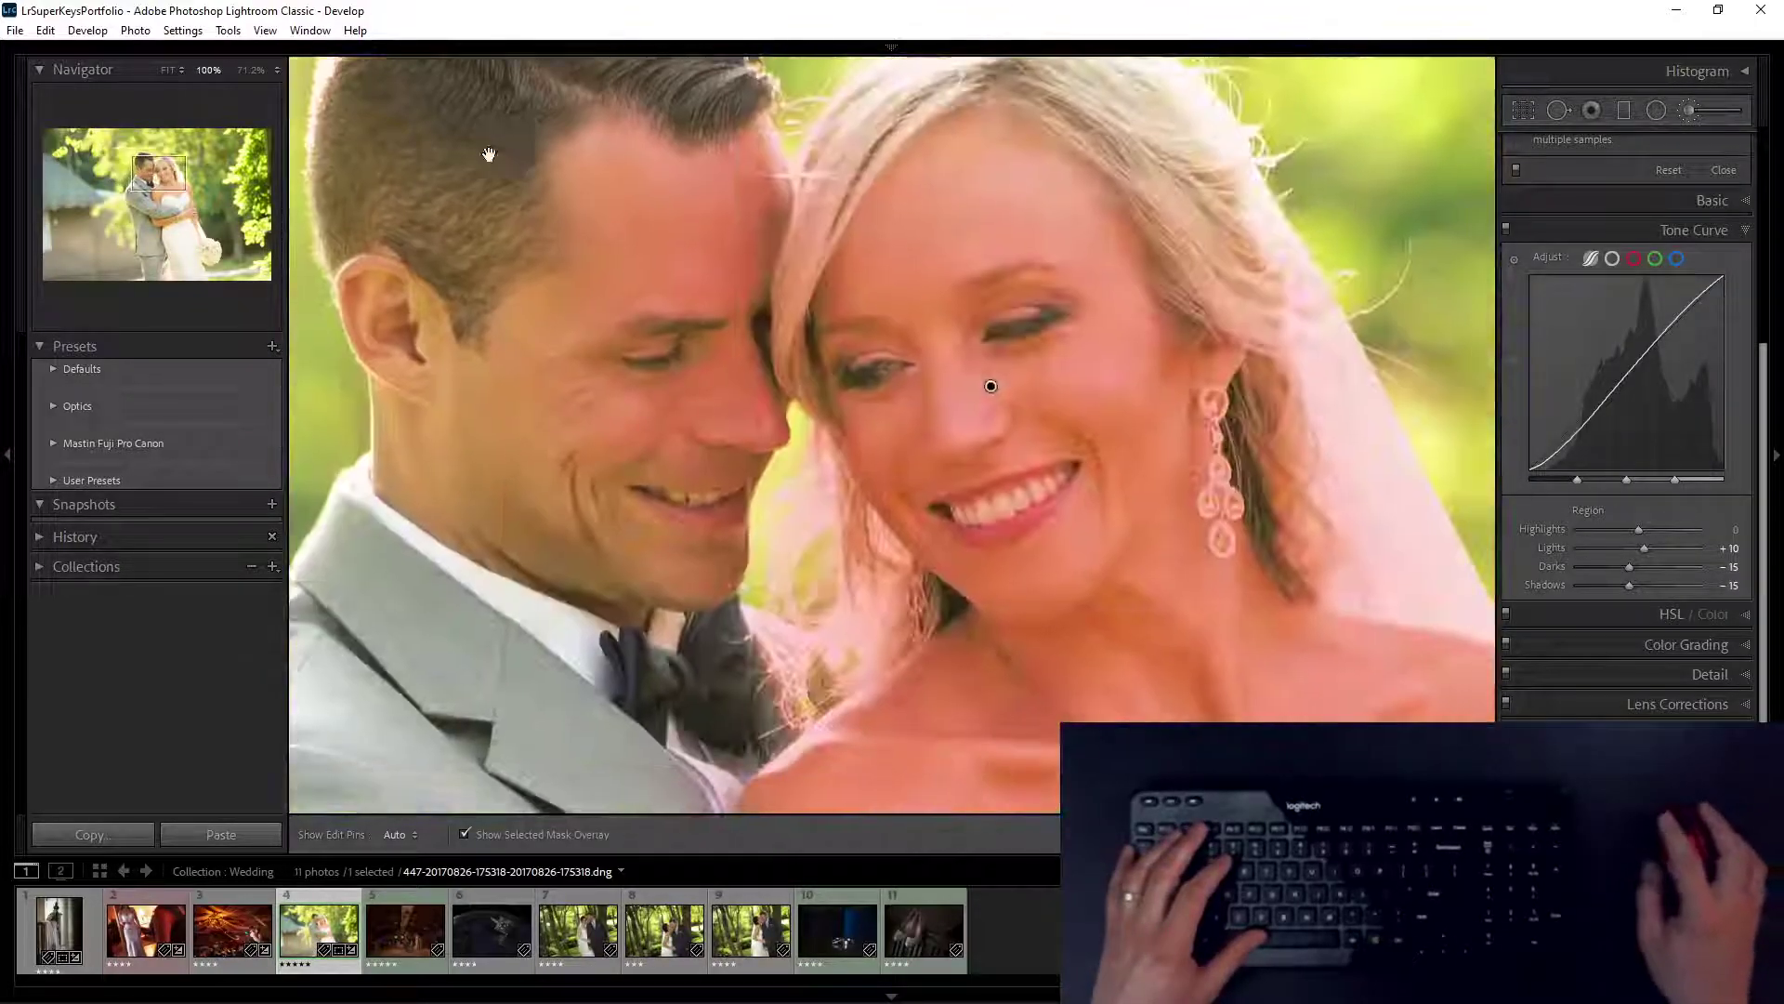
key(h)
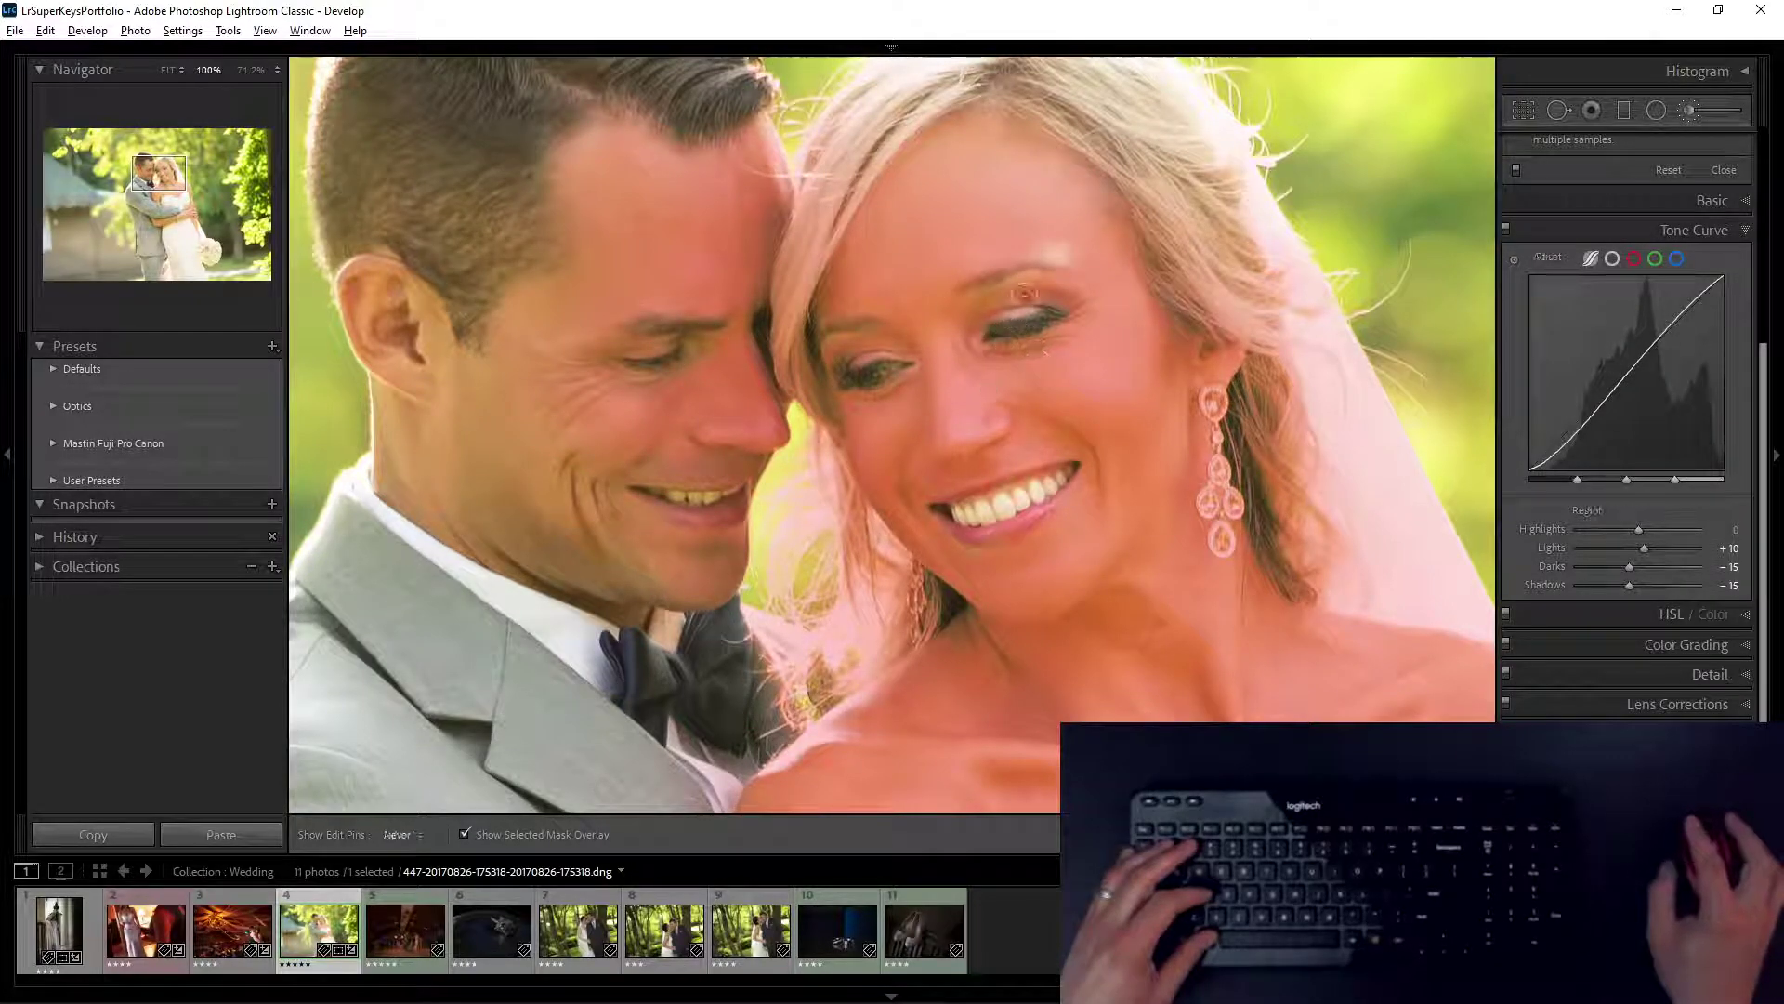
drag(1027, 324, 1026, 326)
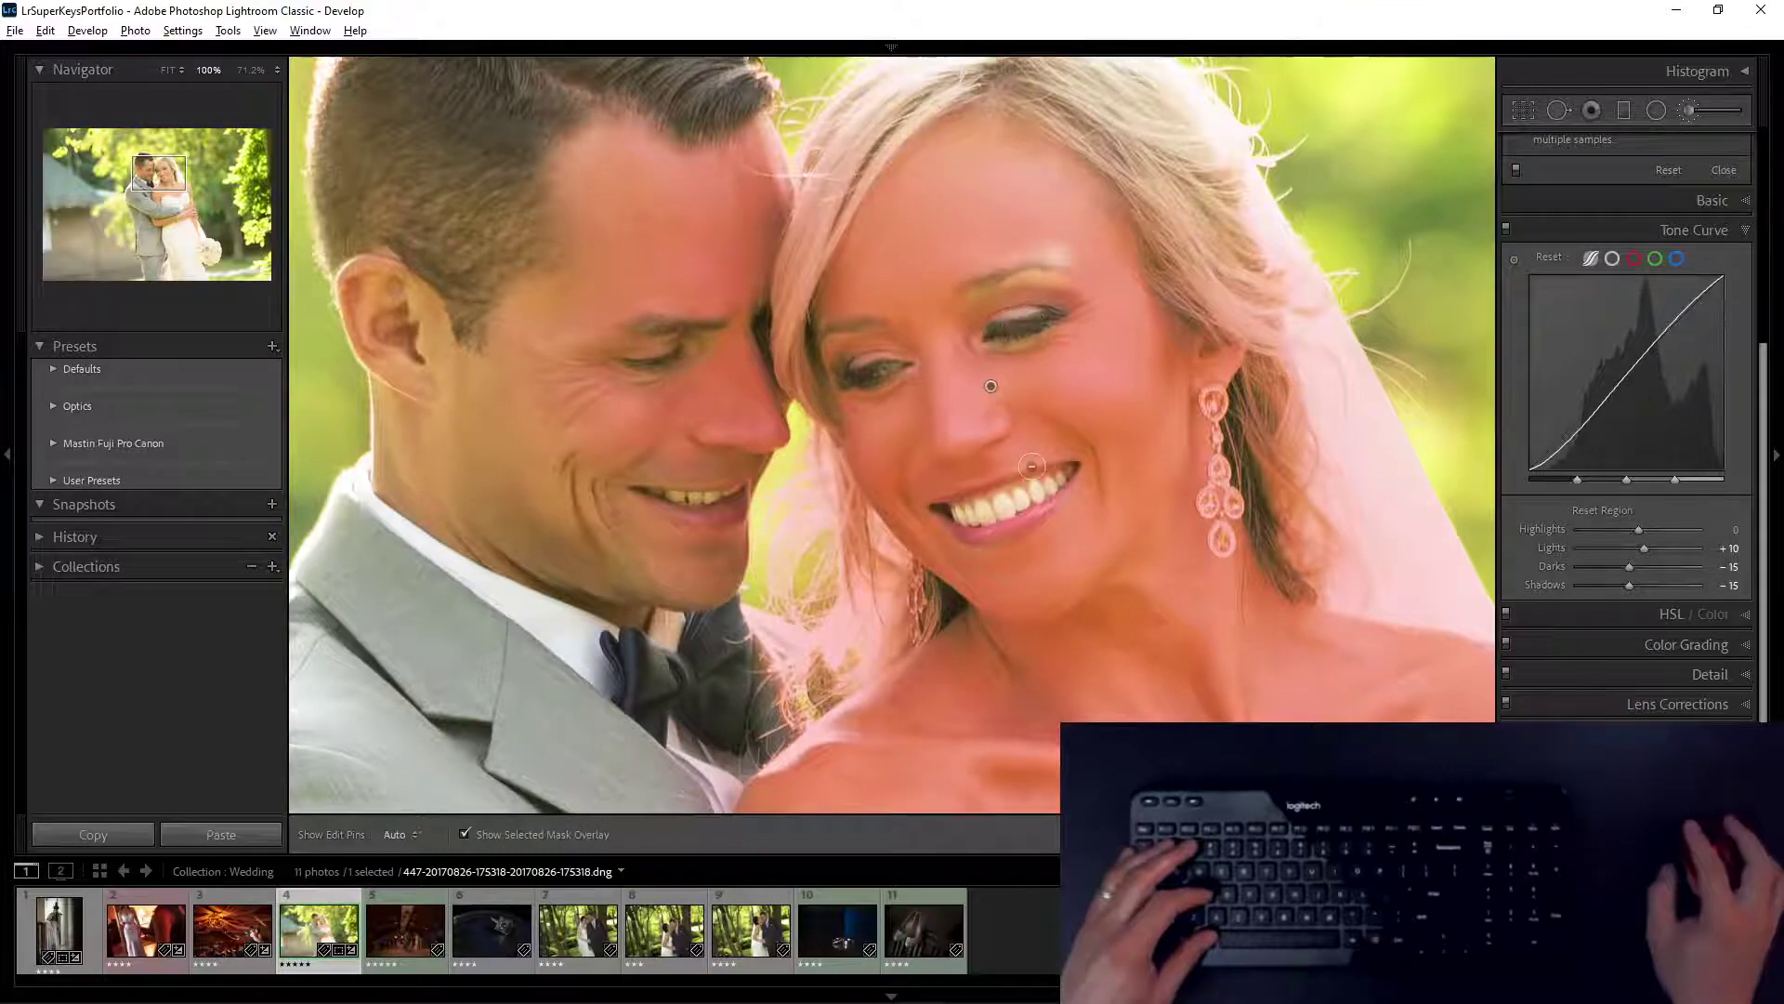
key(h)
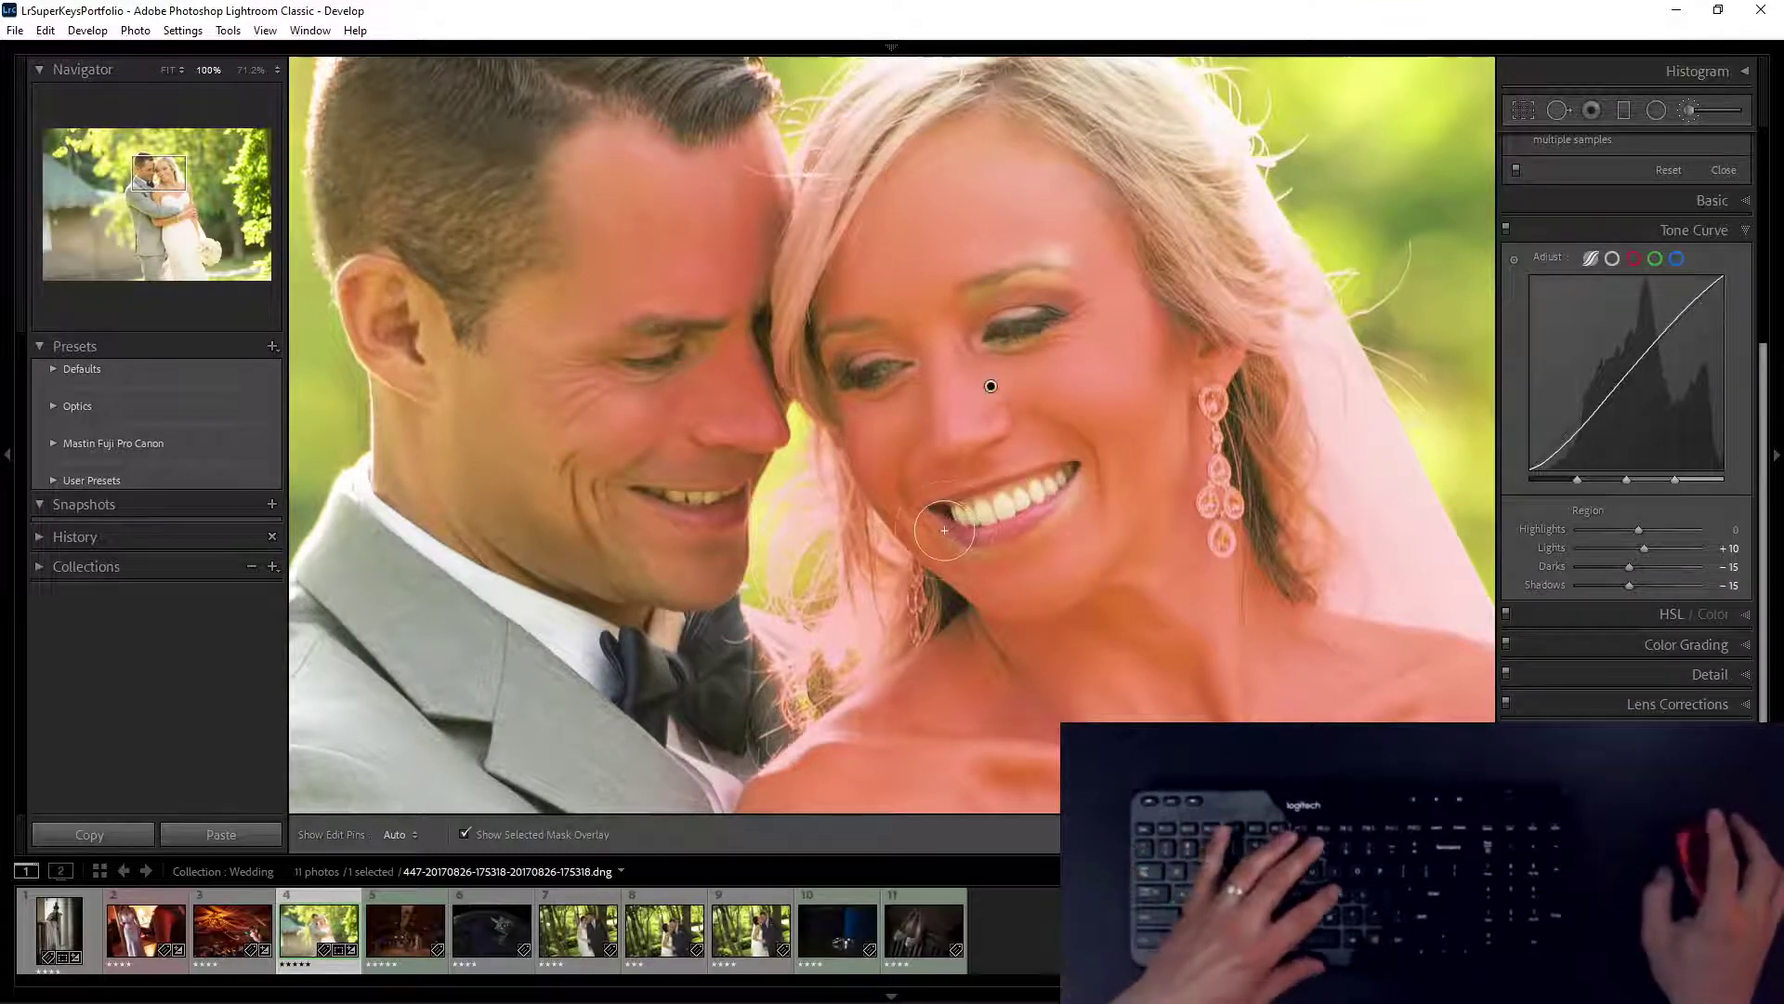
key(o)
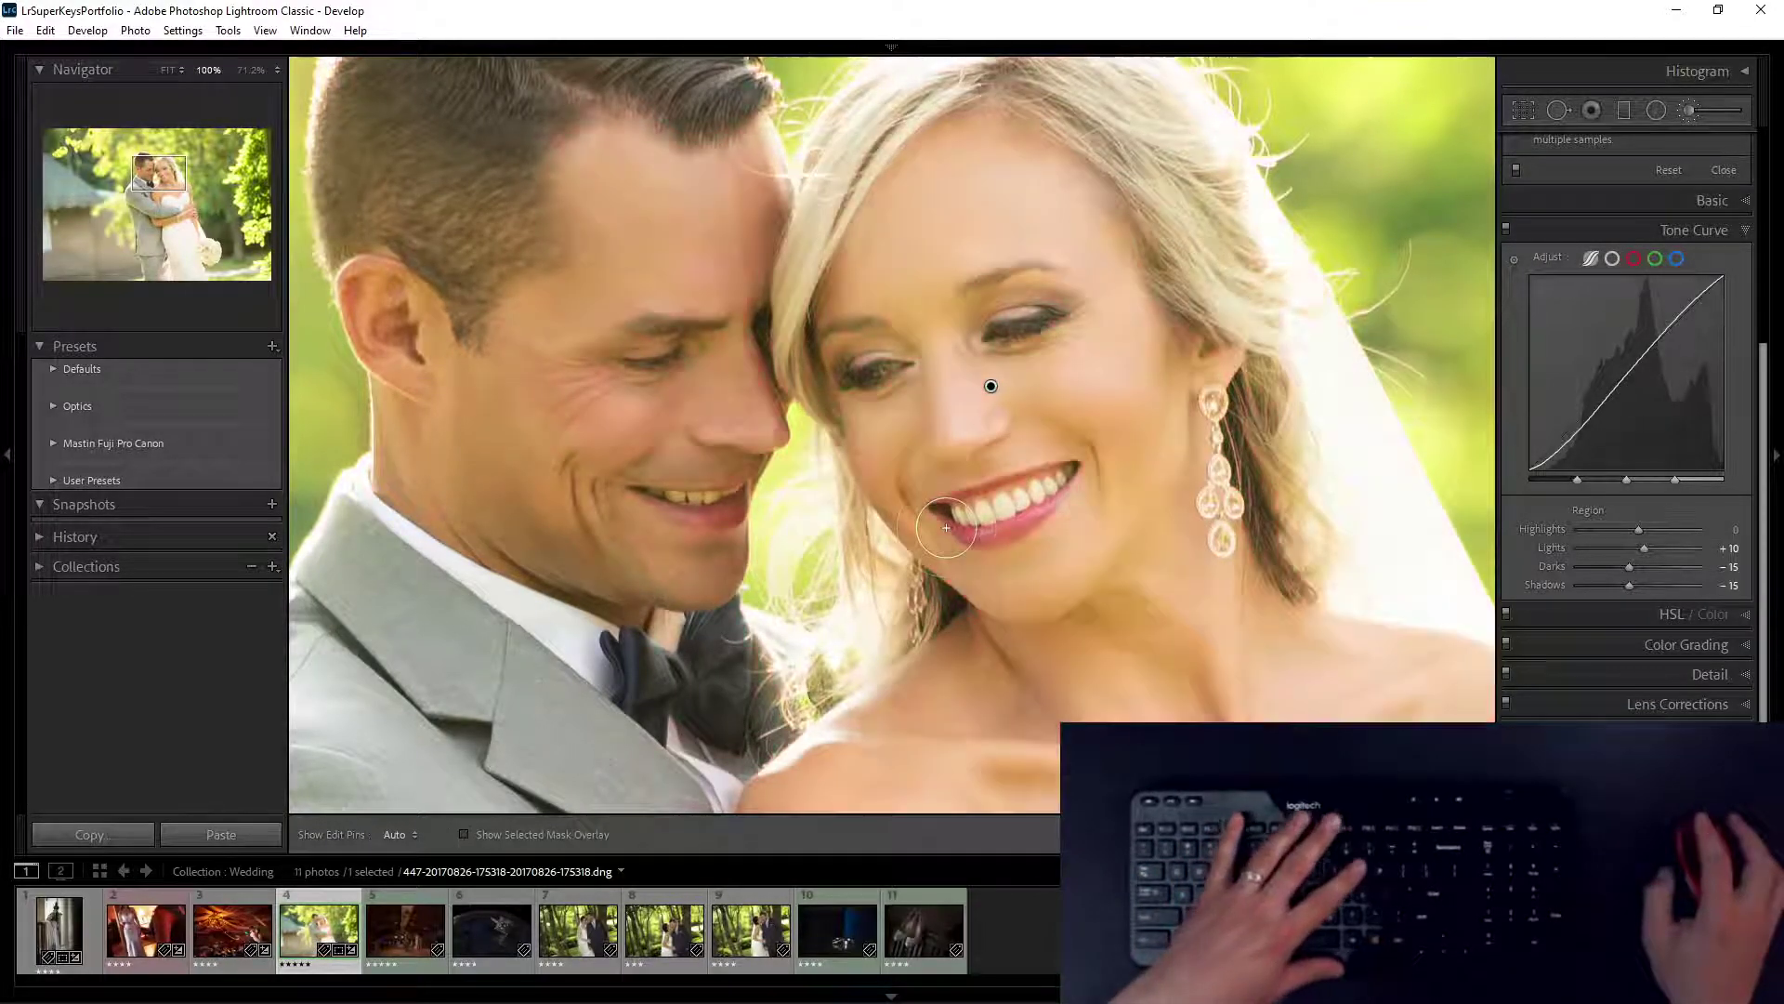
Step: Set the skin softening brush's Amount to 37, close the brush and compare the photo with its before view
scroll(1673, 200, up, 5)
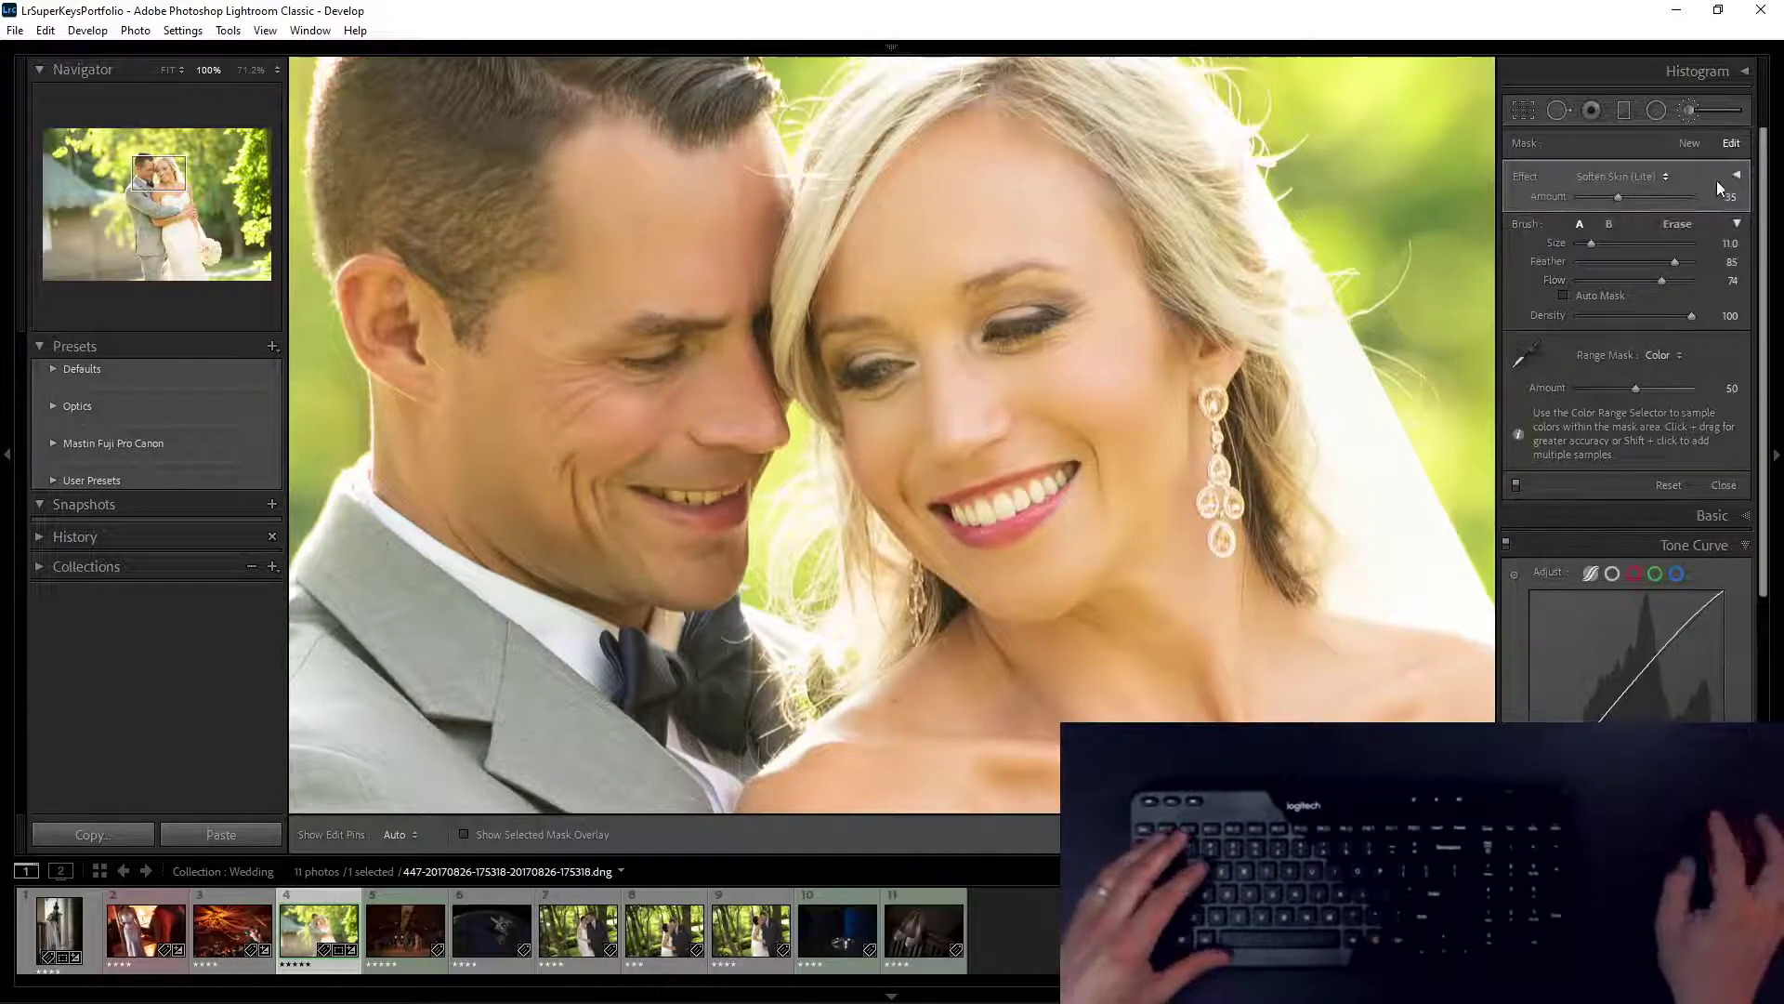
drag(1629, 198, 1663, 198)
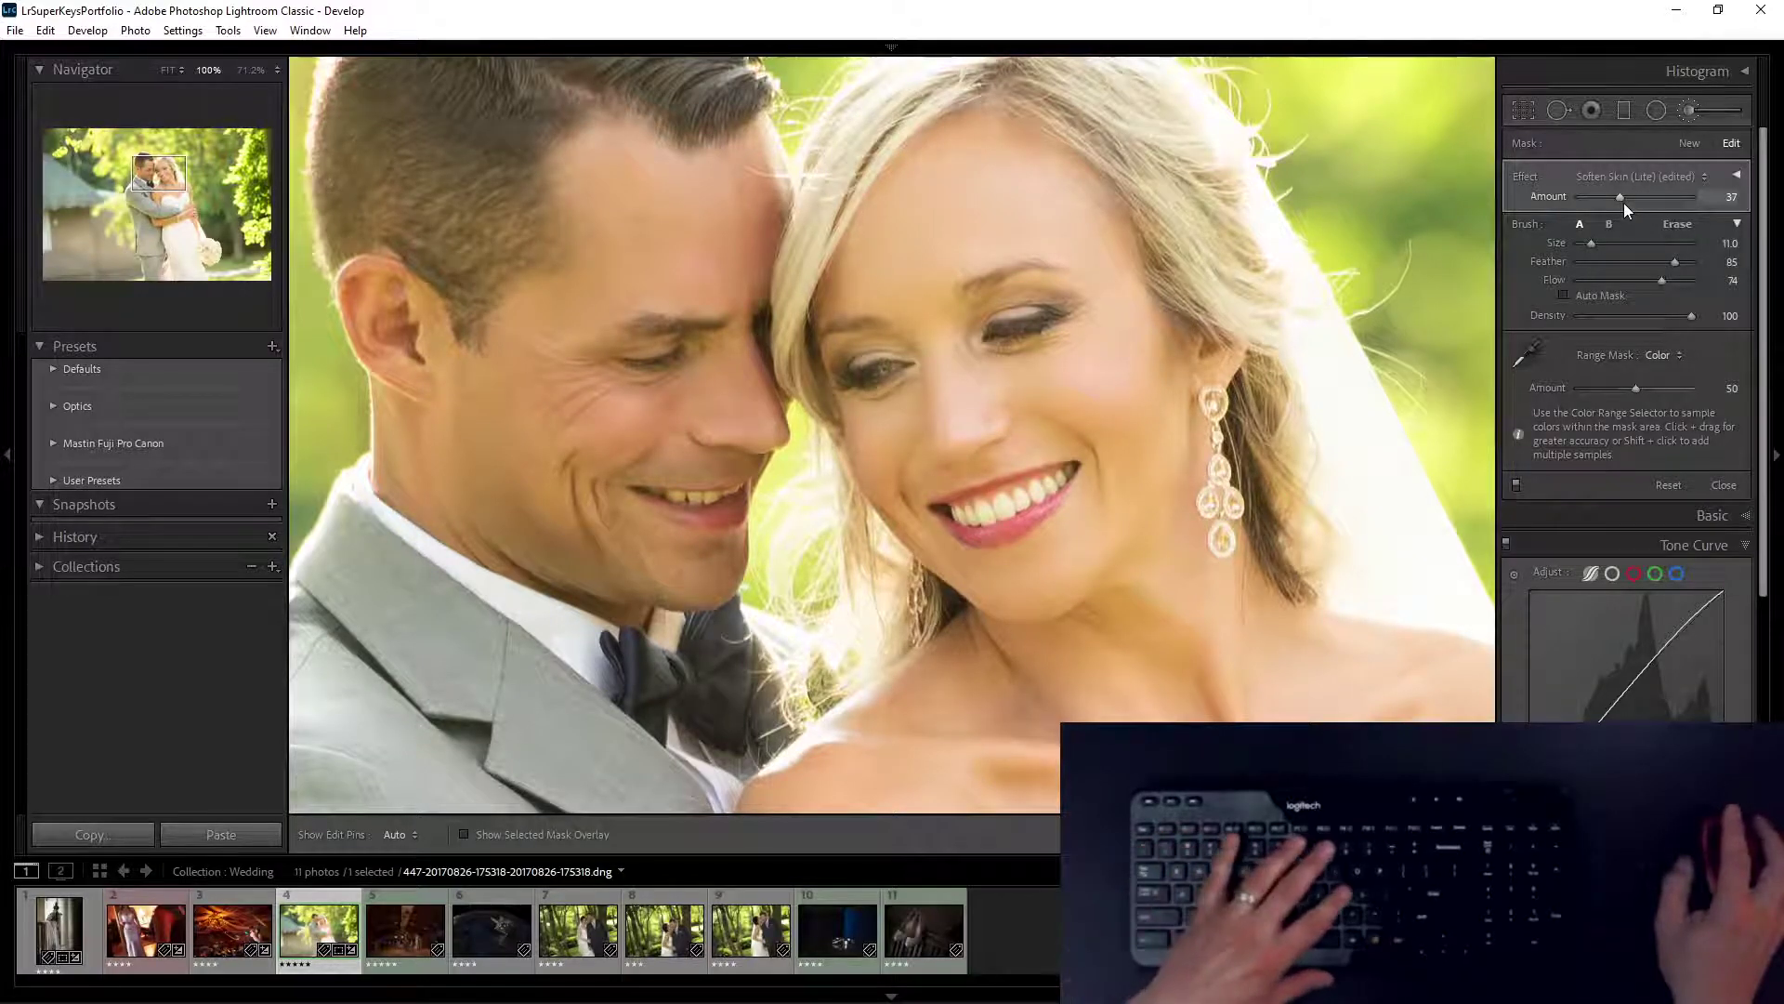
key(k)
click(1126, 336)
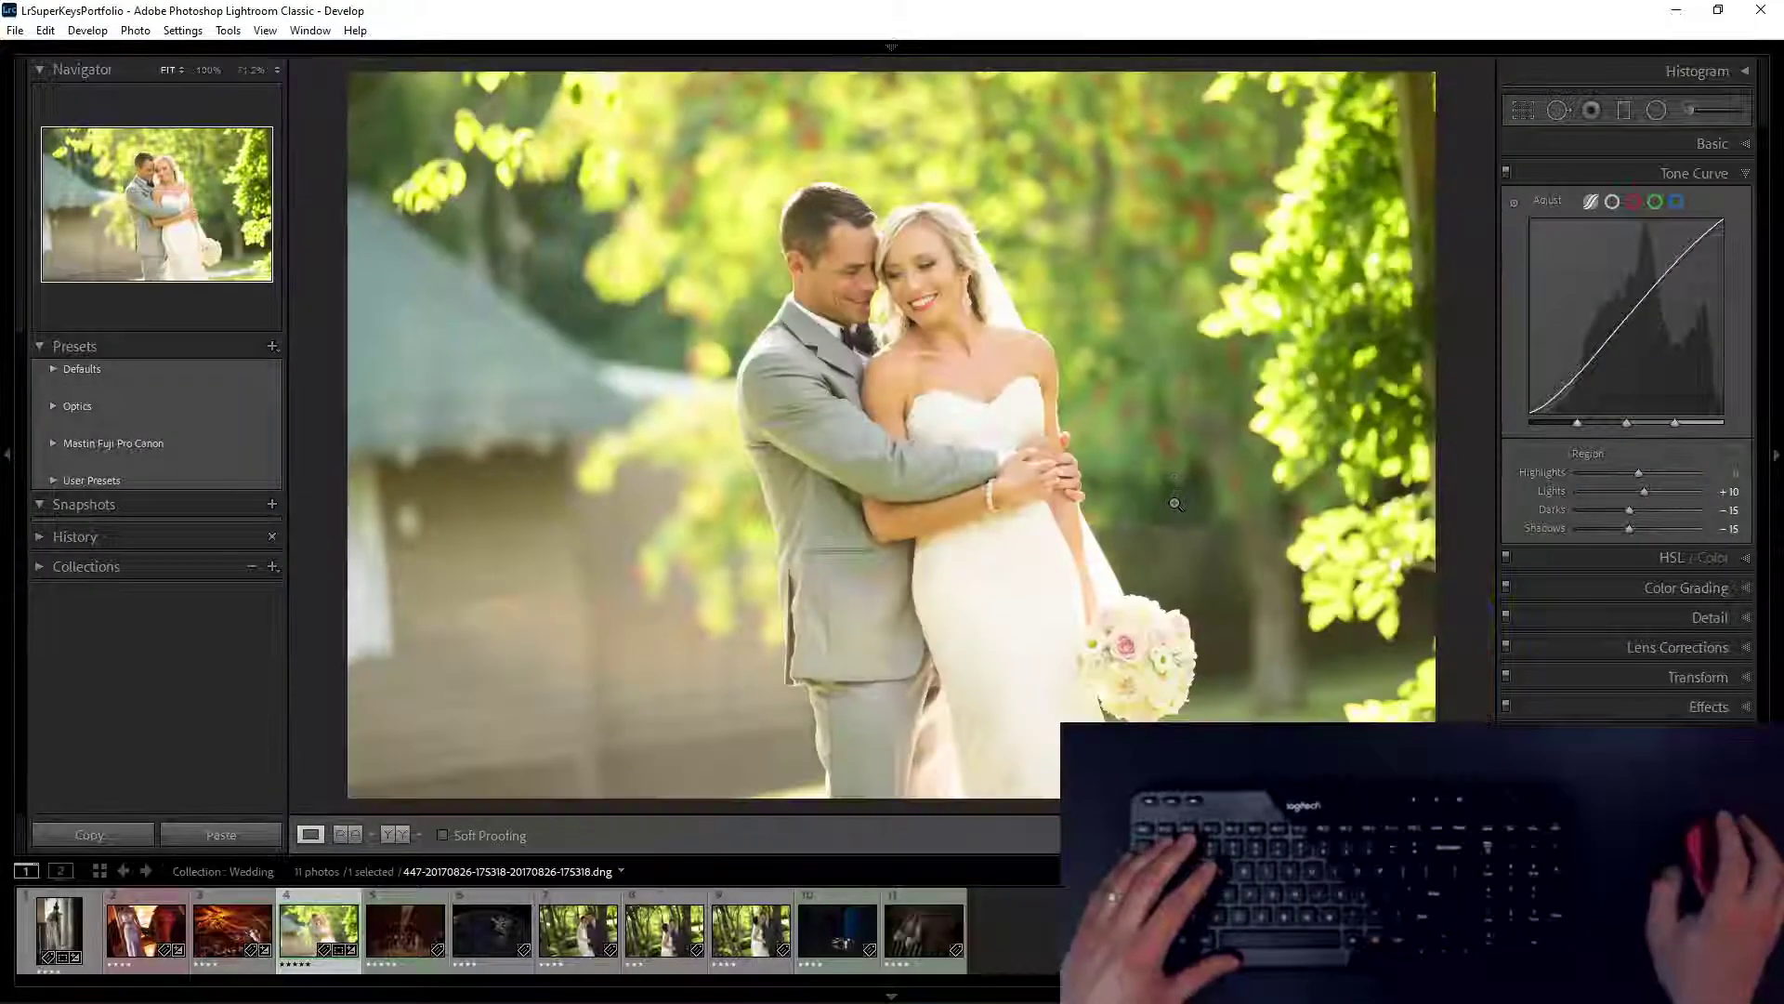
key(backslash)
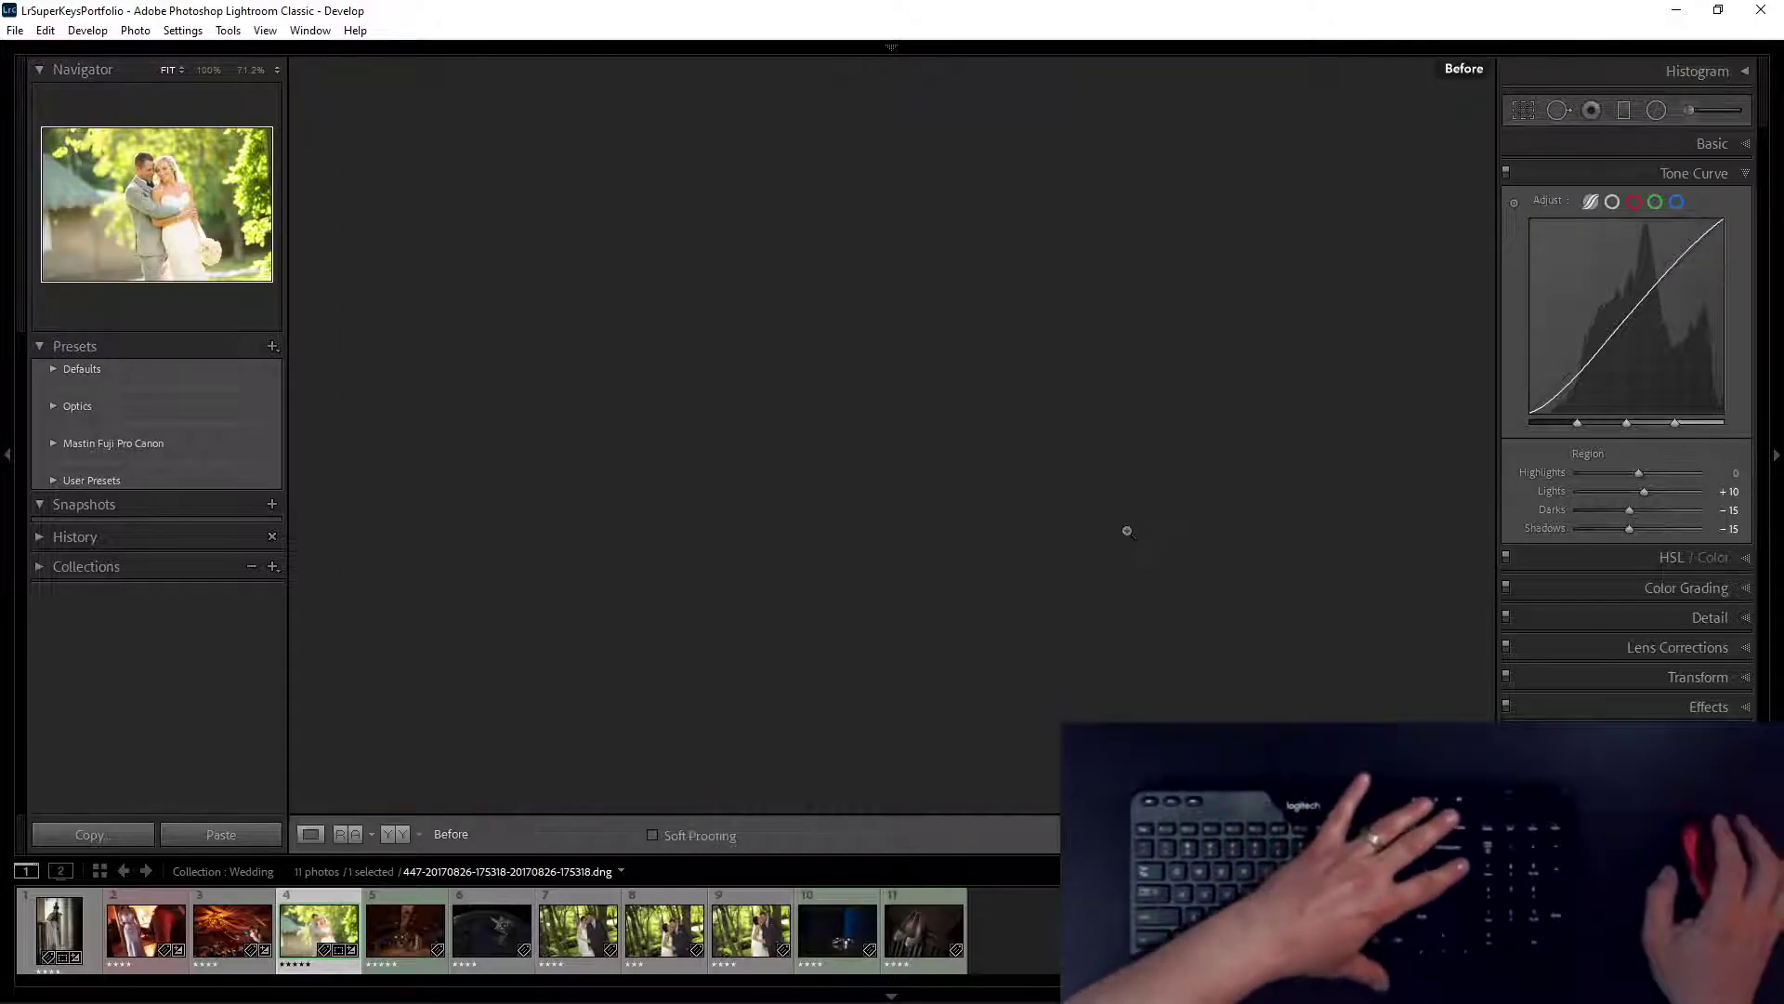
key(backslash)
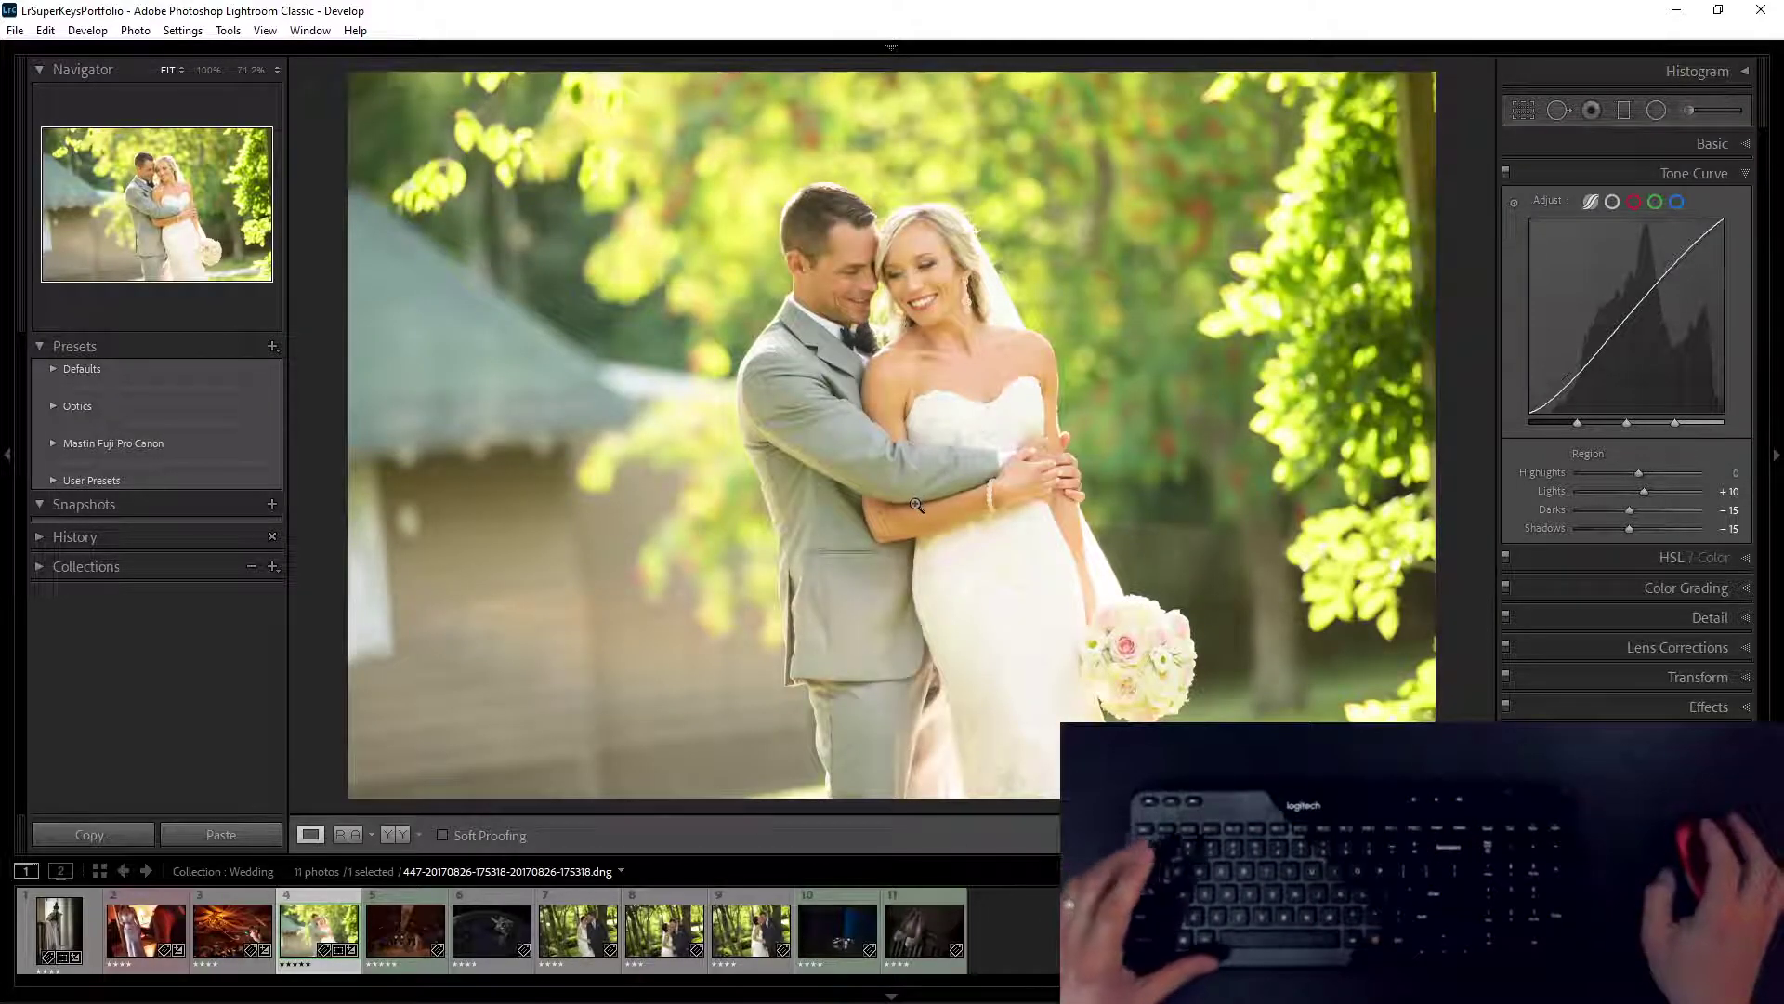
Step: Whiten the bride's teeth at 100% with the Teeth Whitening brush preset at size 3.0, and close the brush
key(grave)
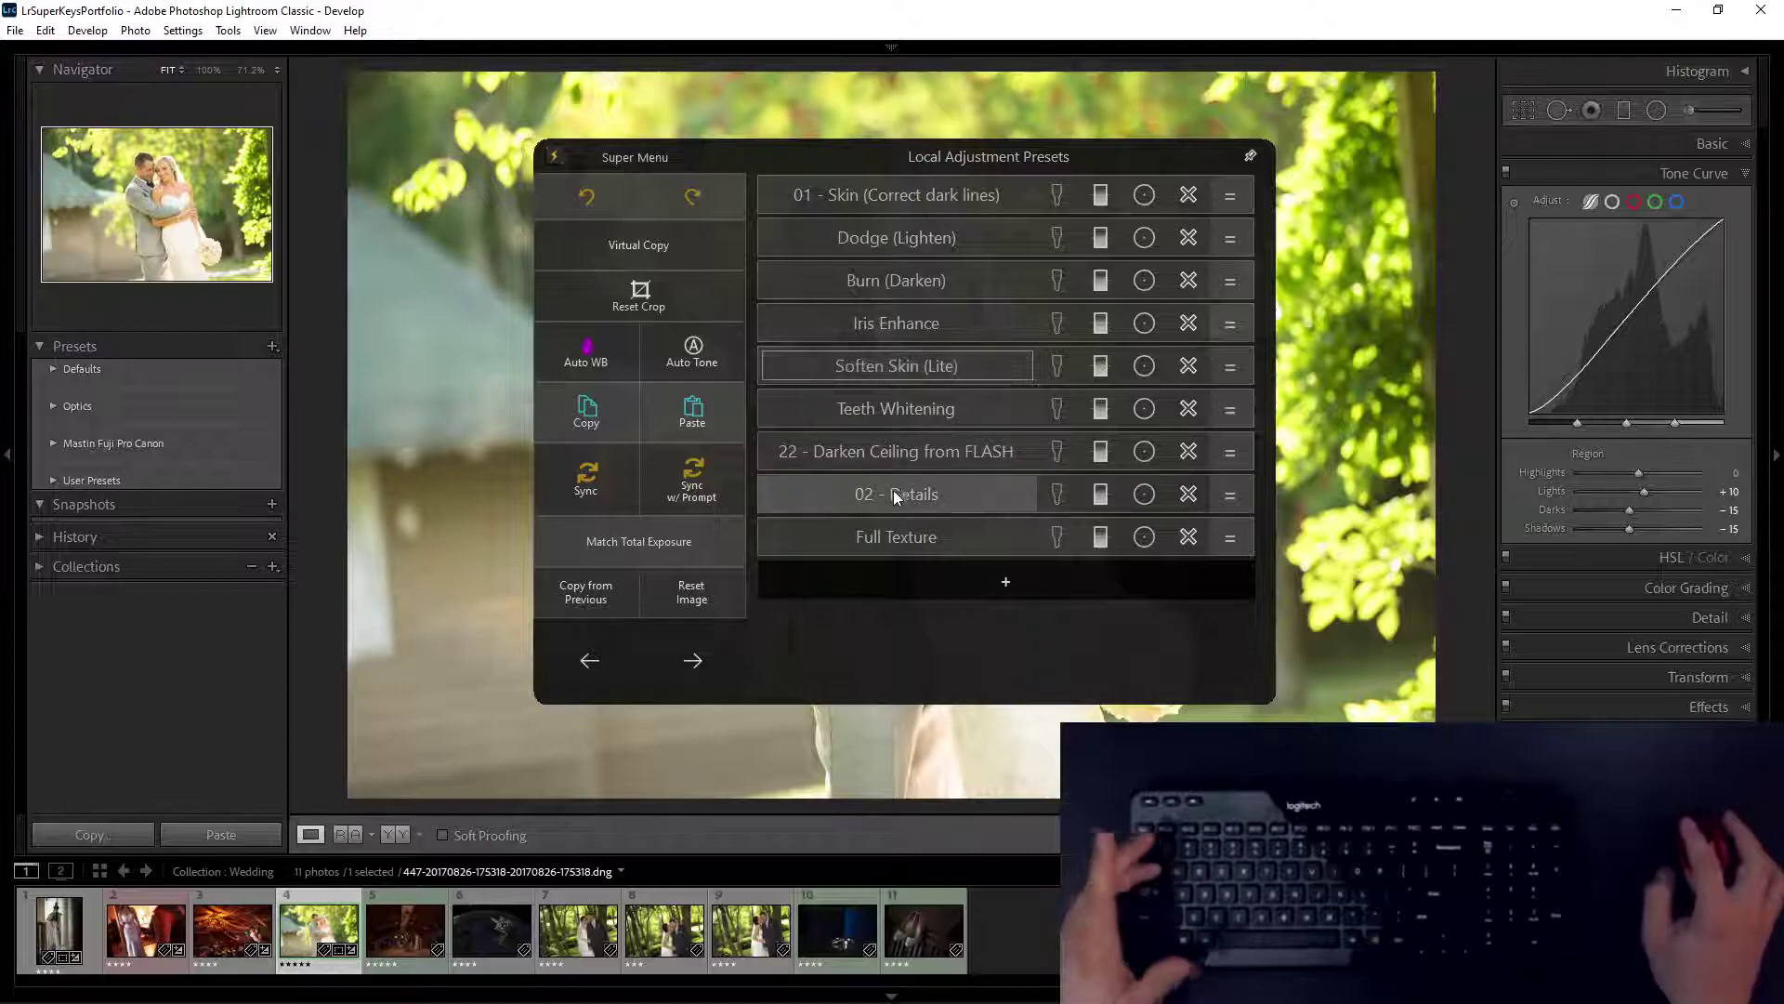
click(918, 413)
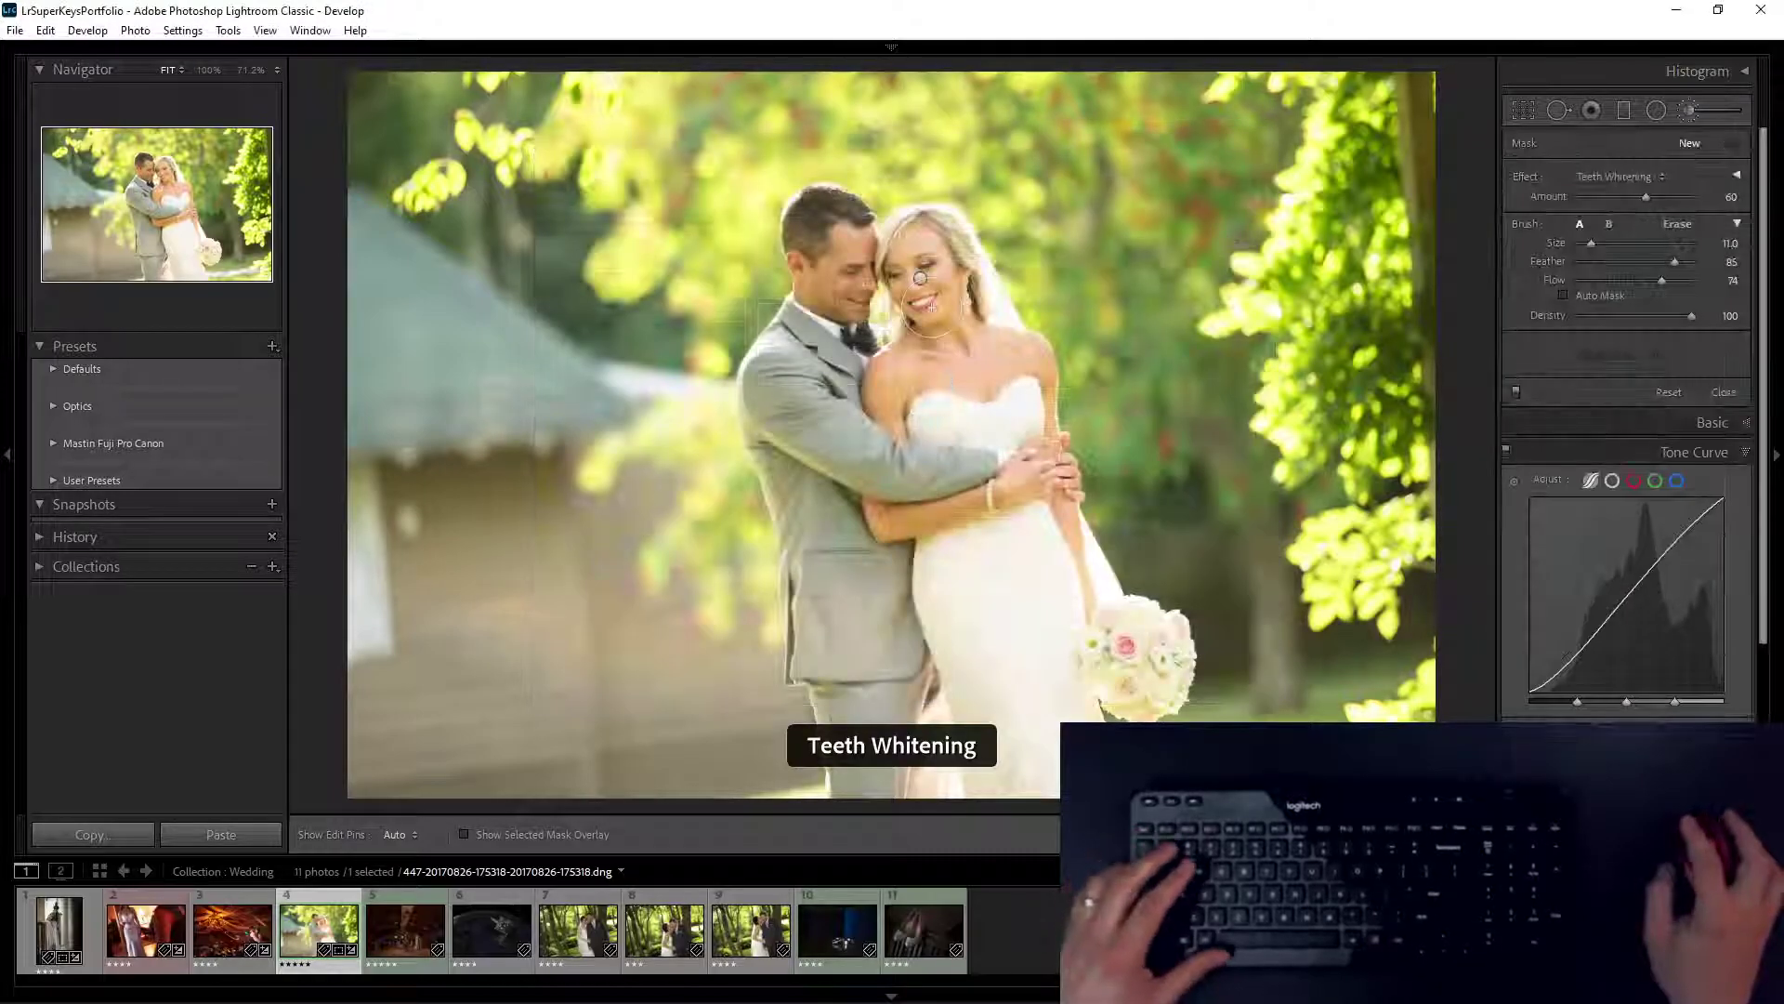
key(z)
key(grave)
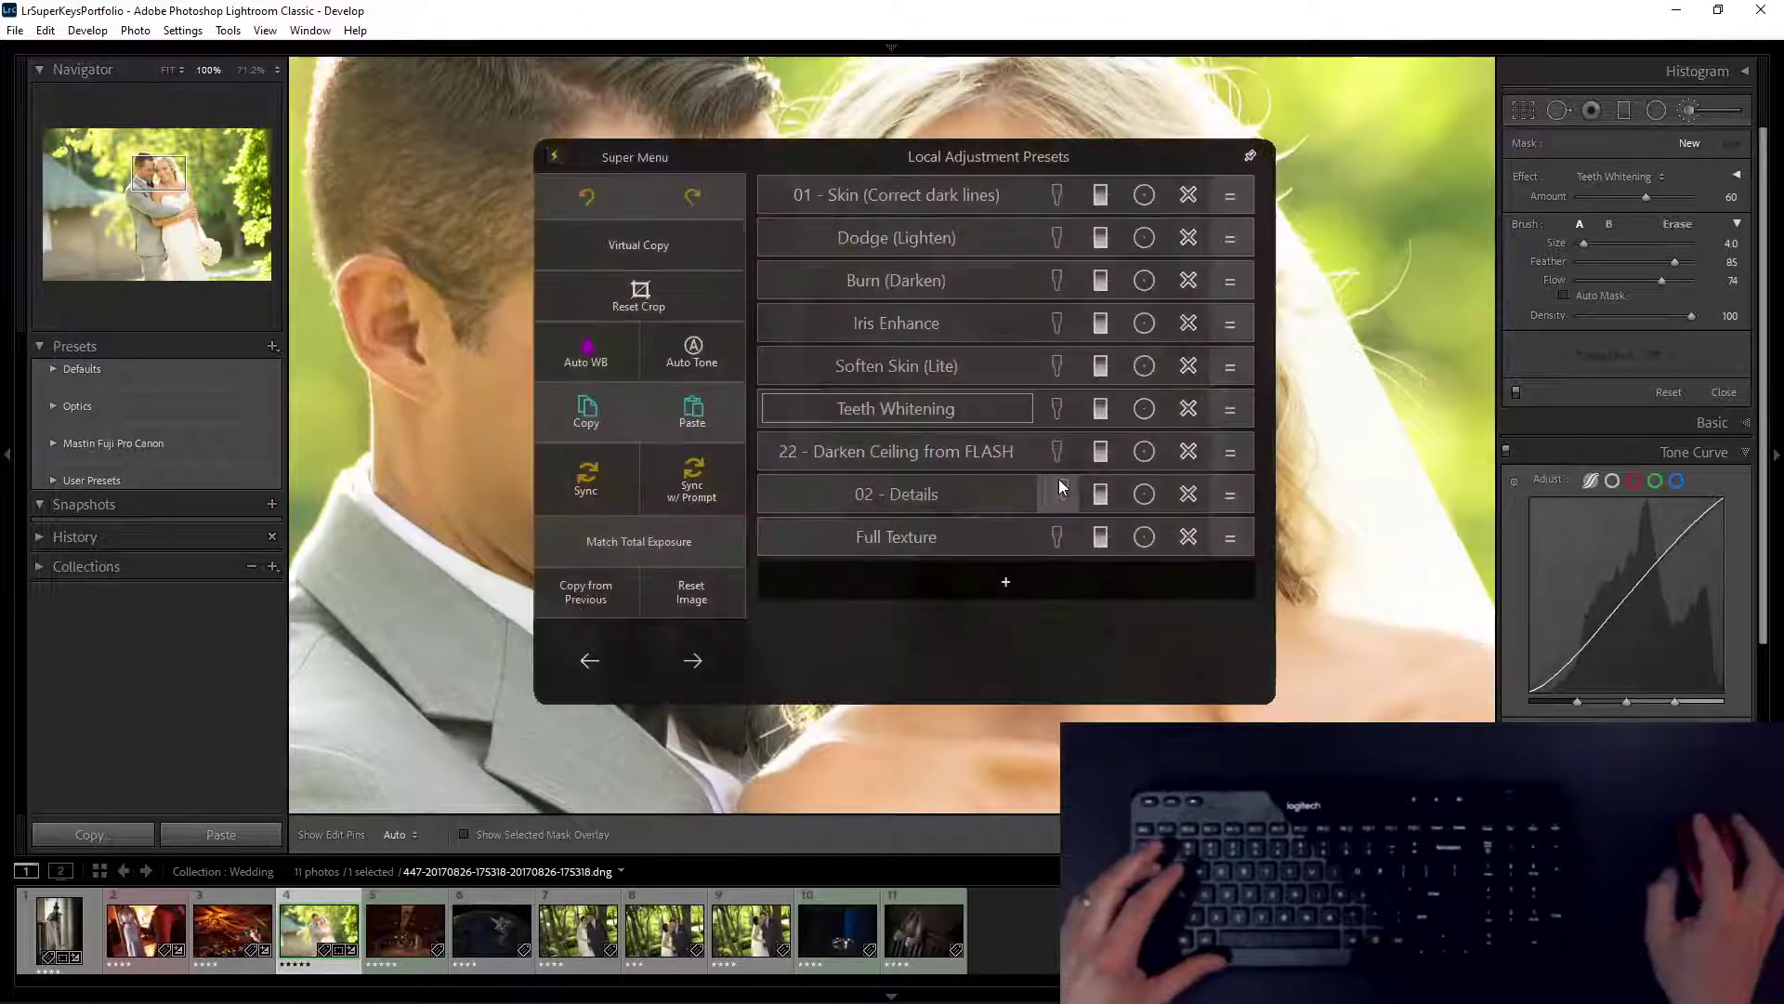
click(905, 417)
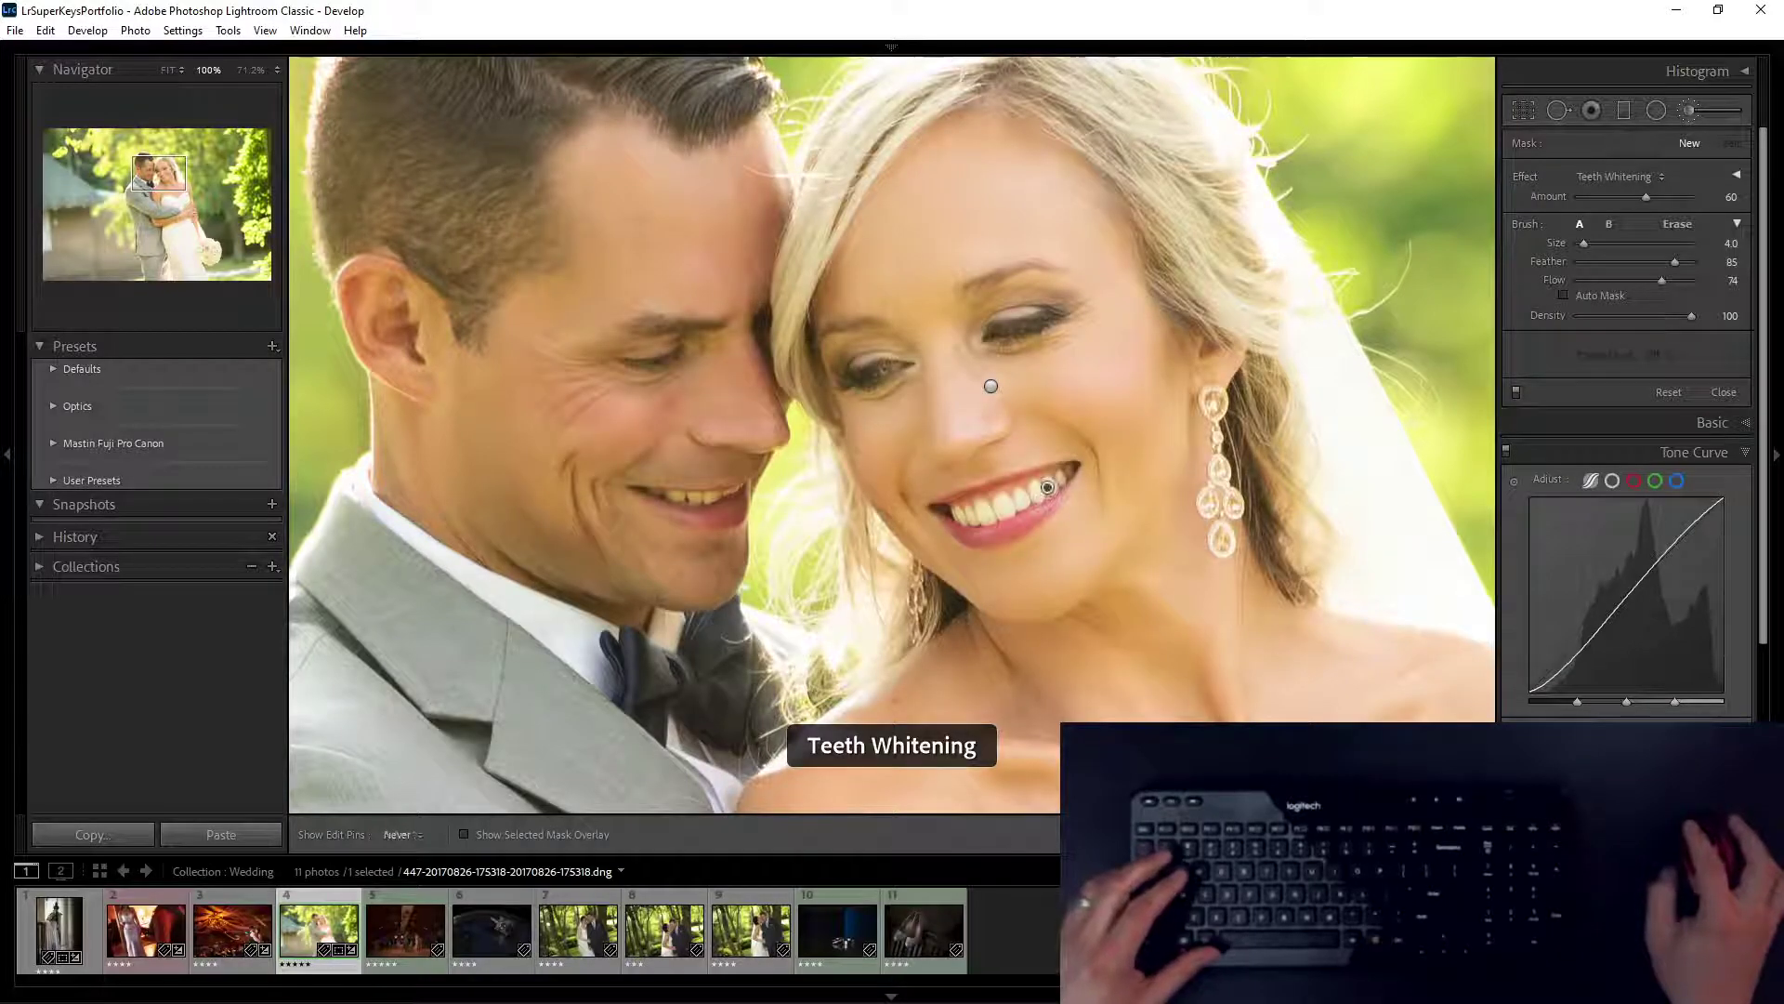
drag(1054, 484, 1040, 493)
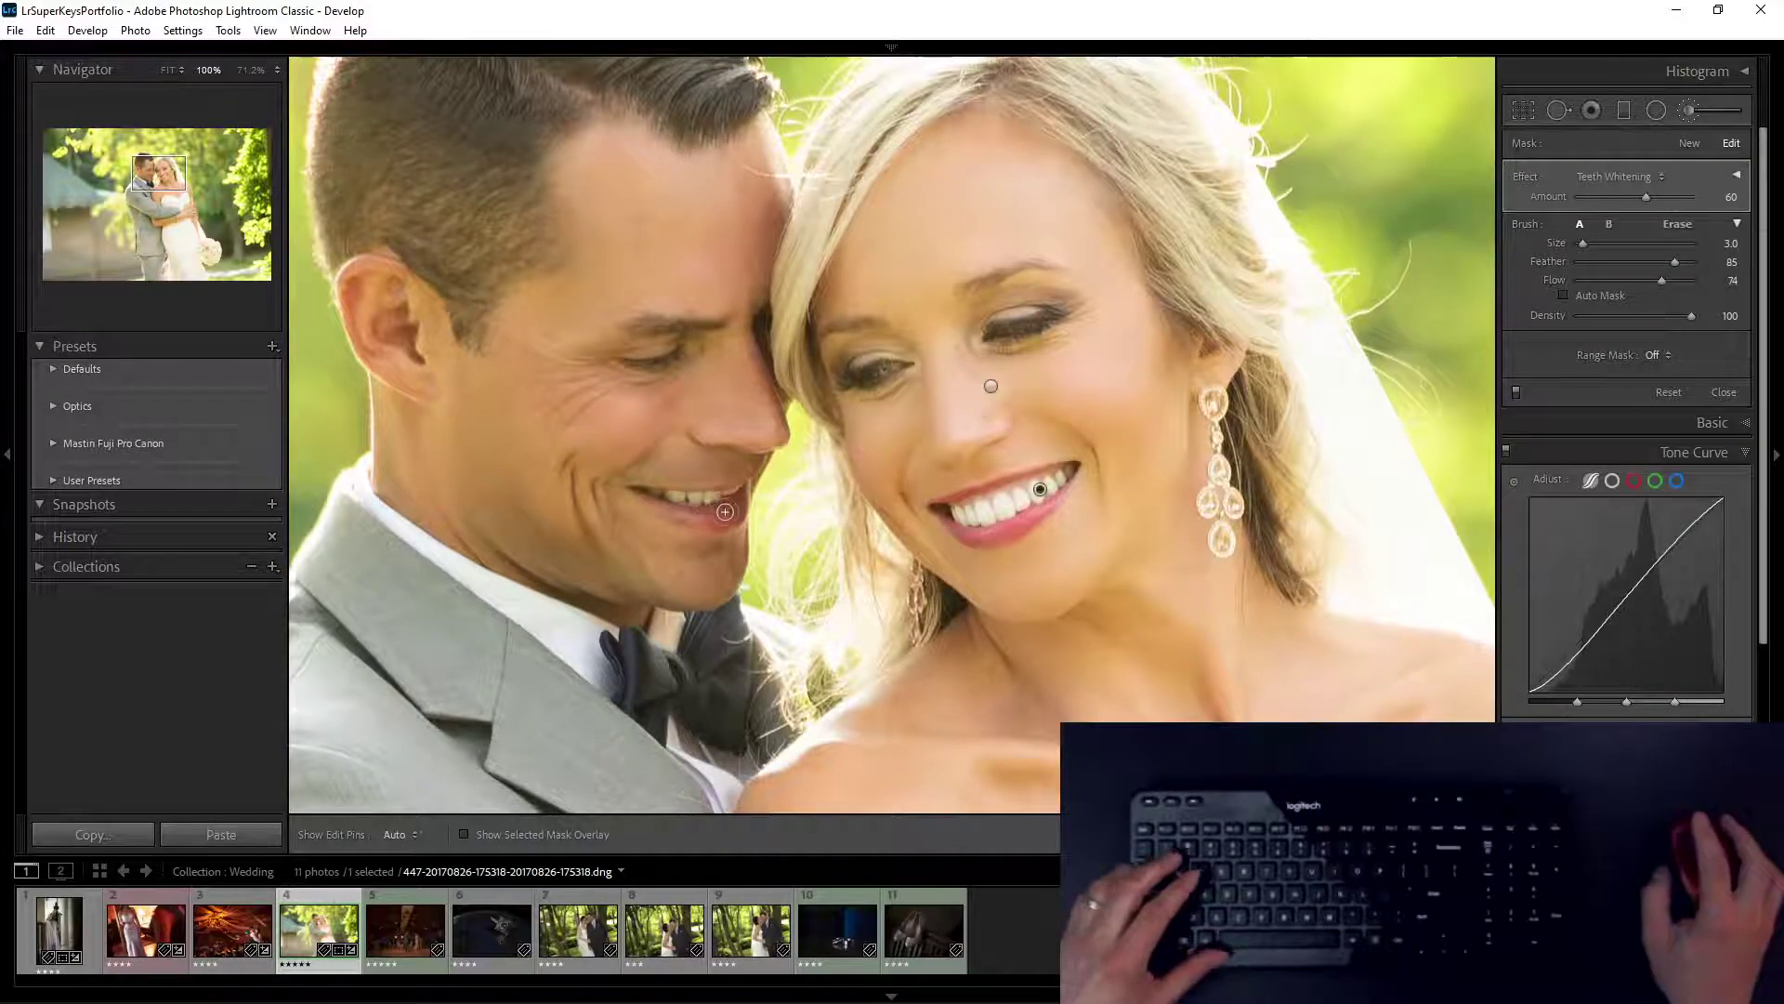
key(k)
key(z)
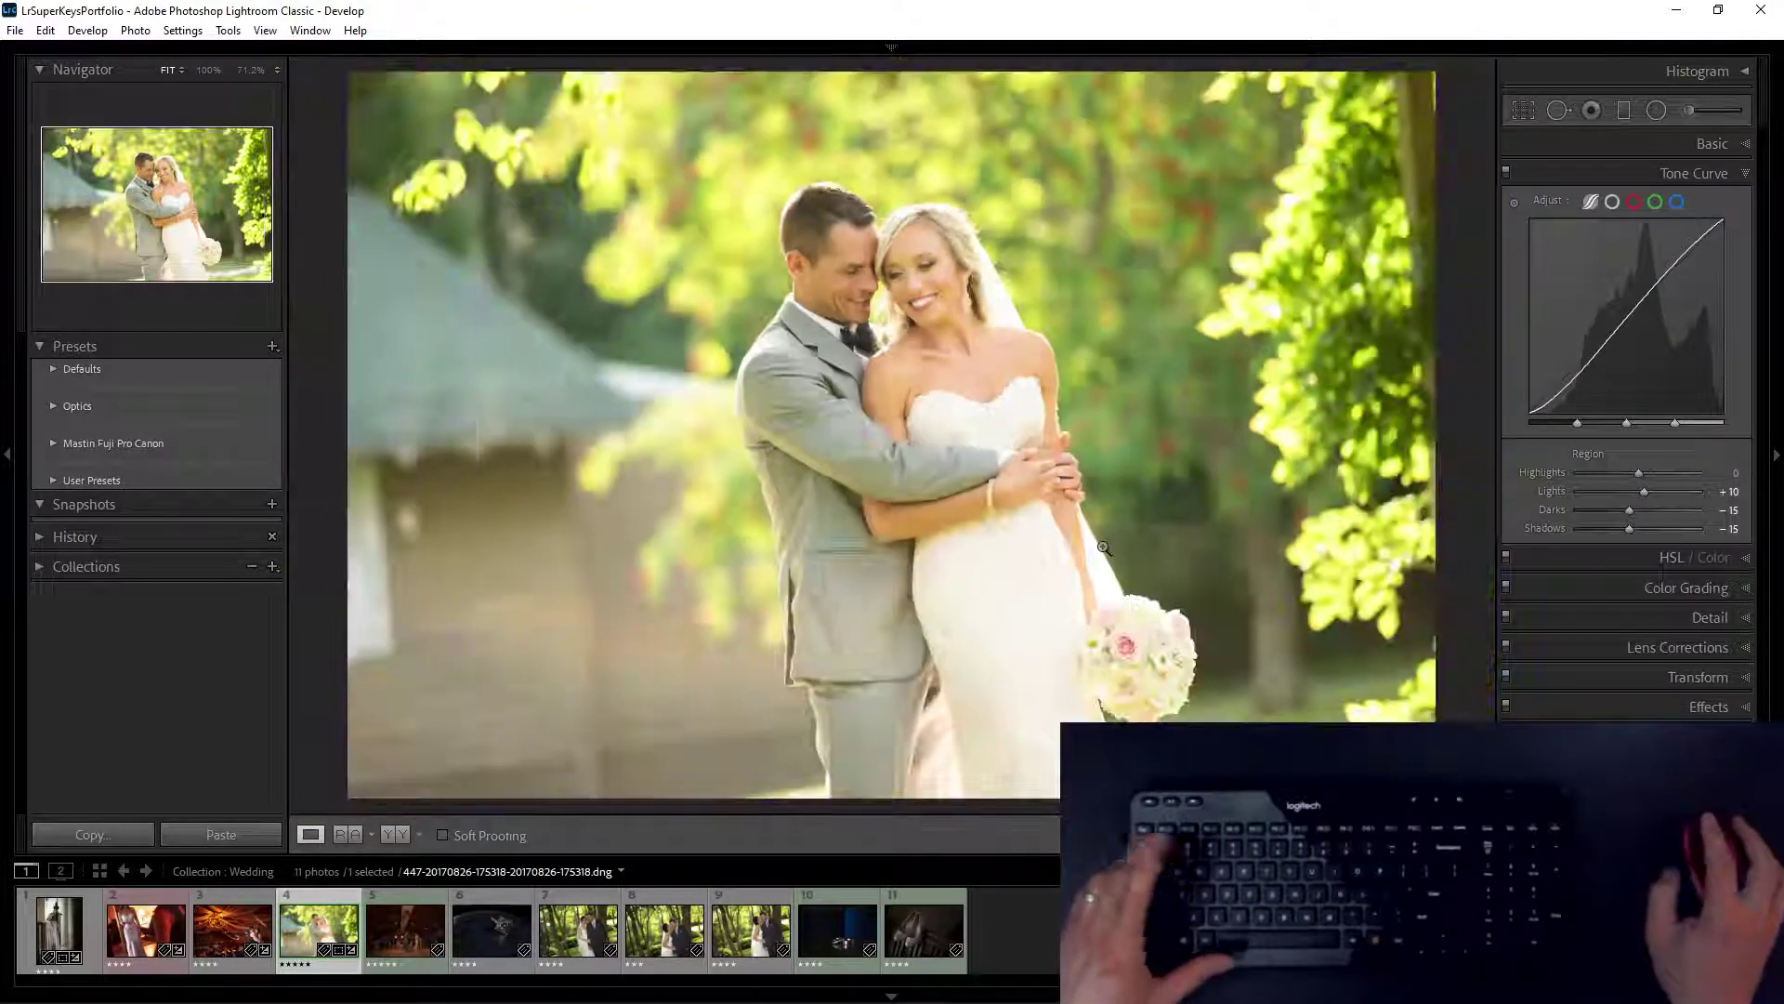
Step: Load the Burn (Darken) preset onto a radial filter, draw a tall ellipse around the couple and tilt it slightly
key(2)
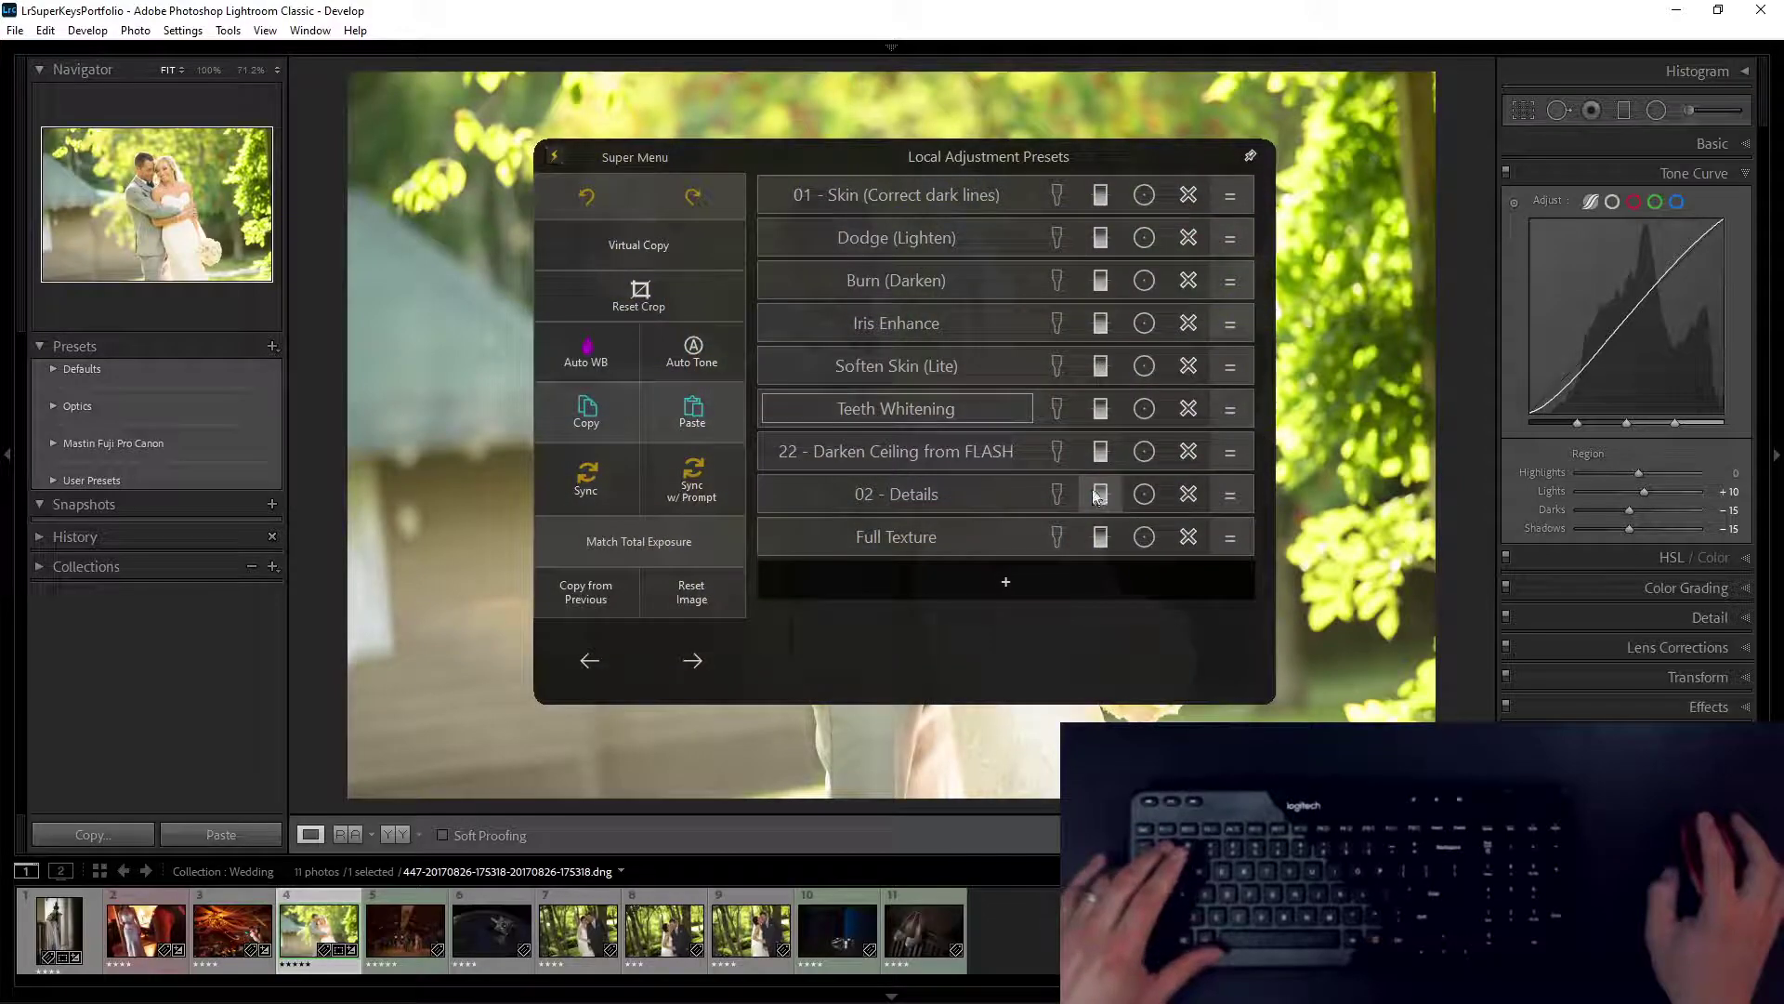
click(918, 336)
key(2)
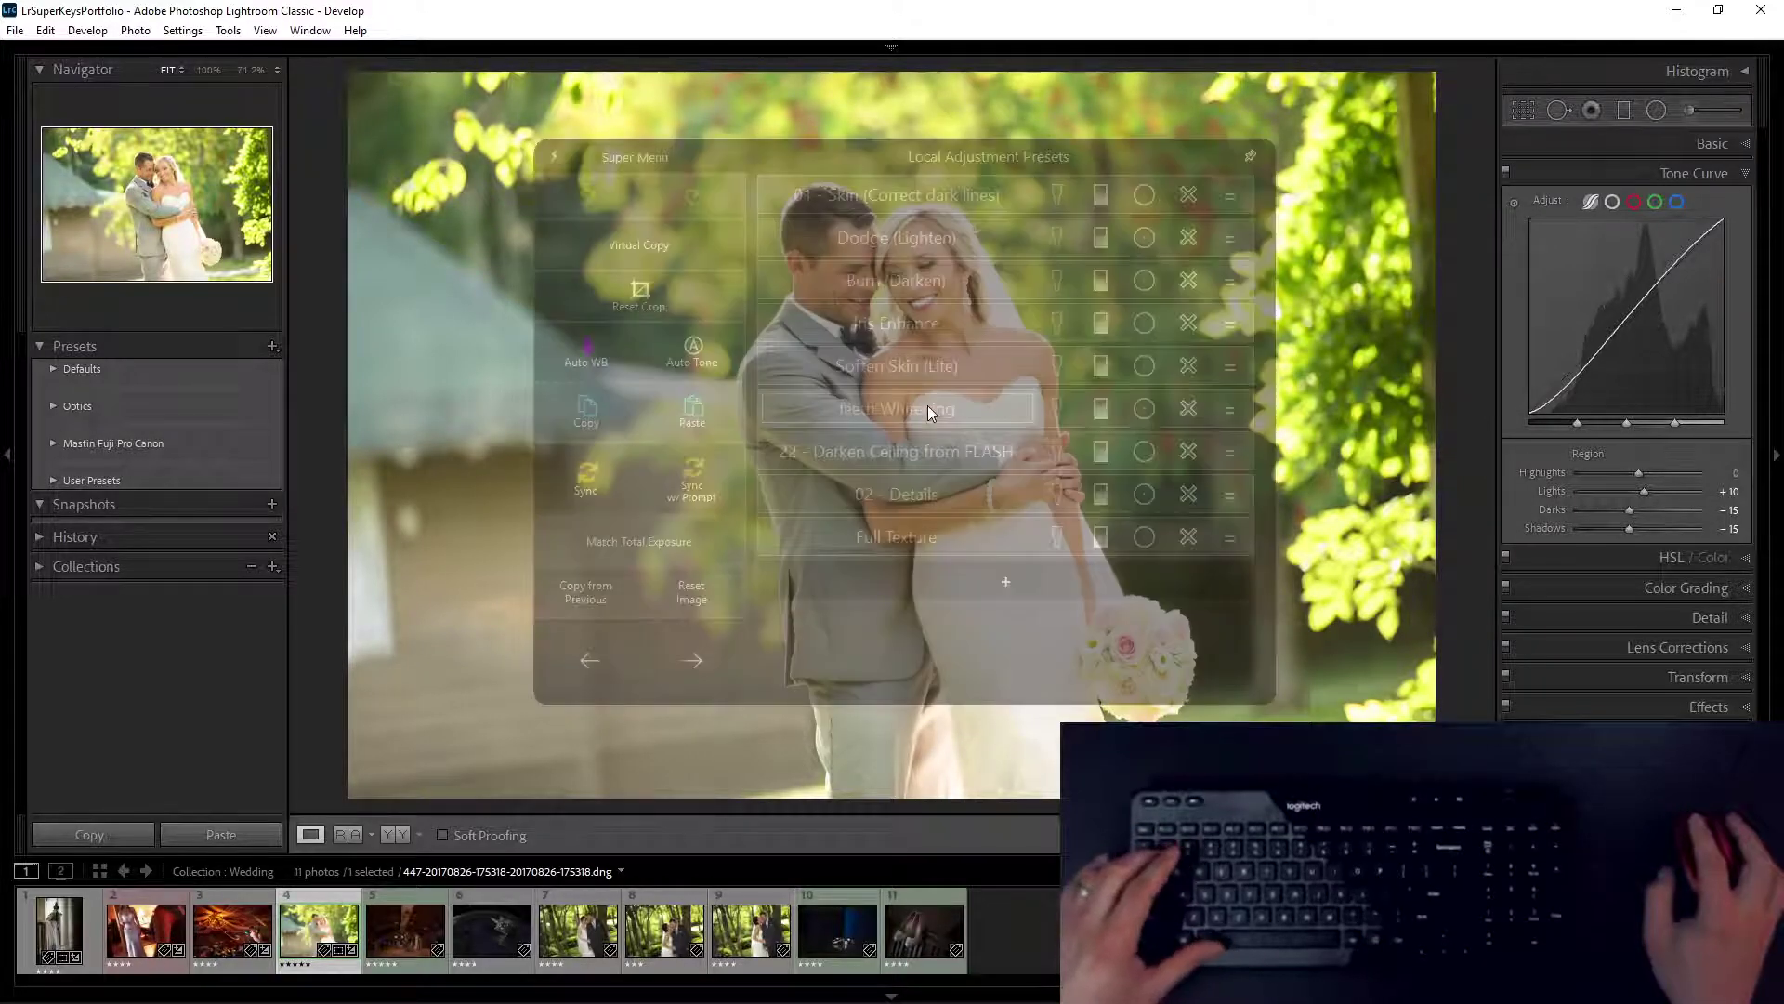
click(1143, 240)
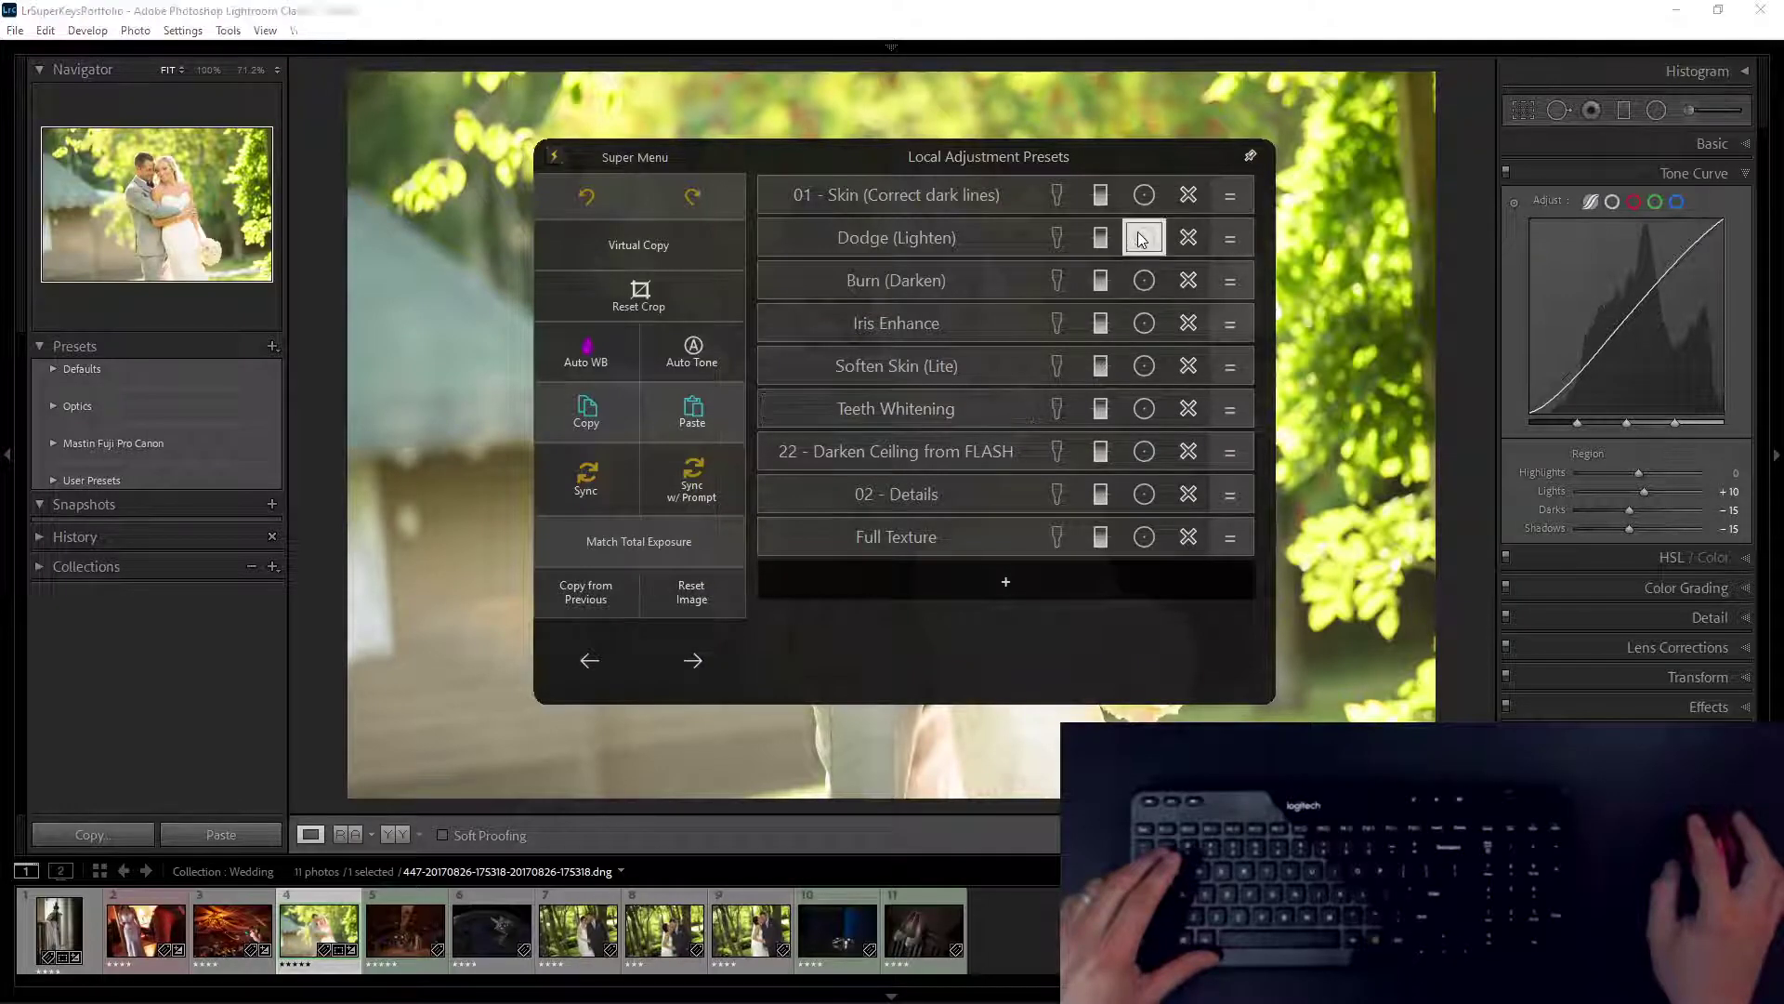
click(1151, 288)
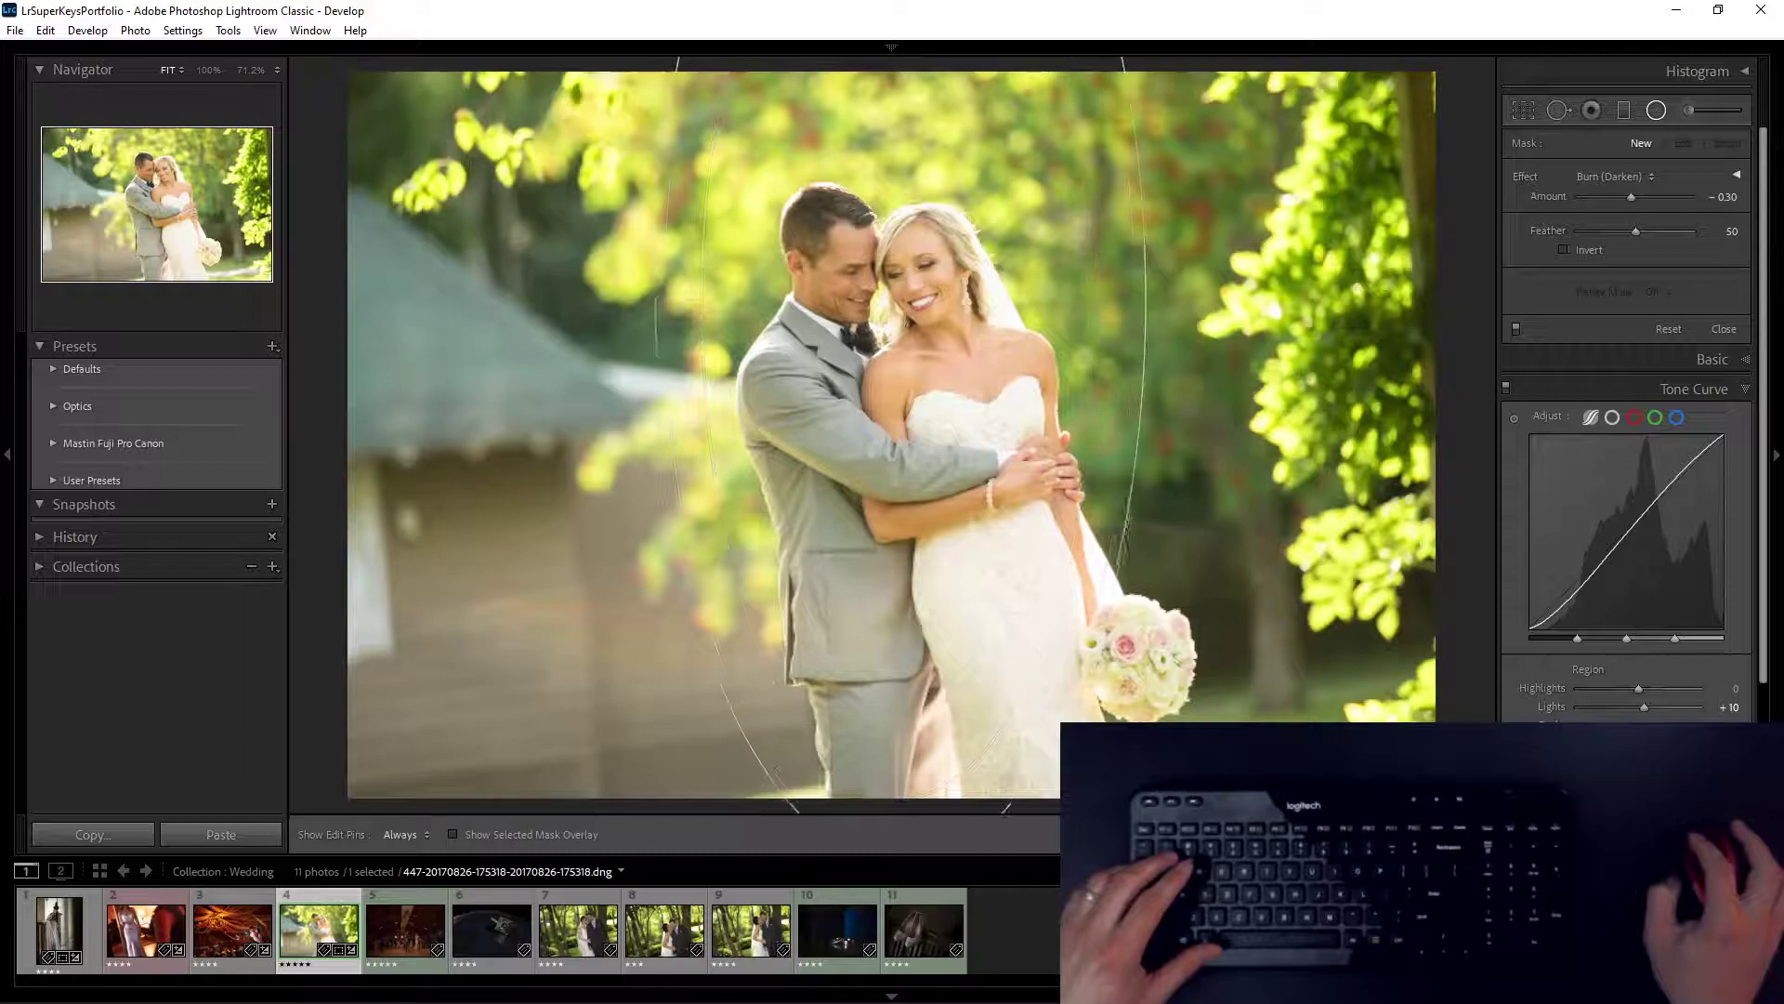
drag(1145, 864, 1149, 861)
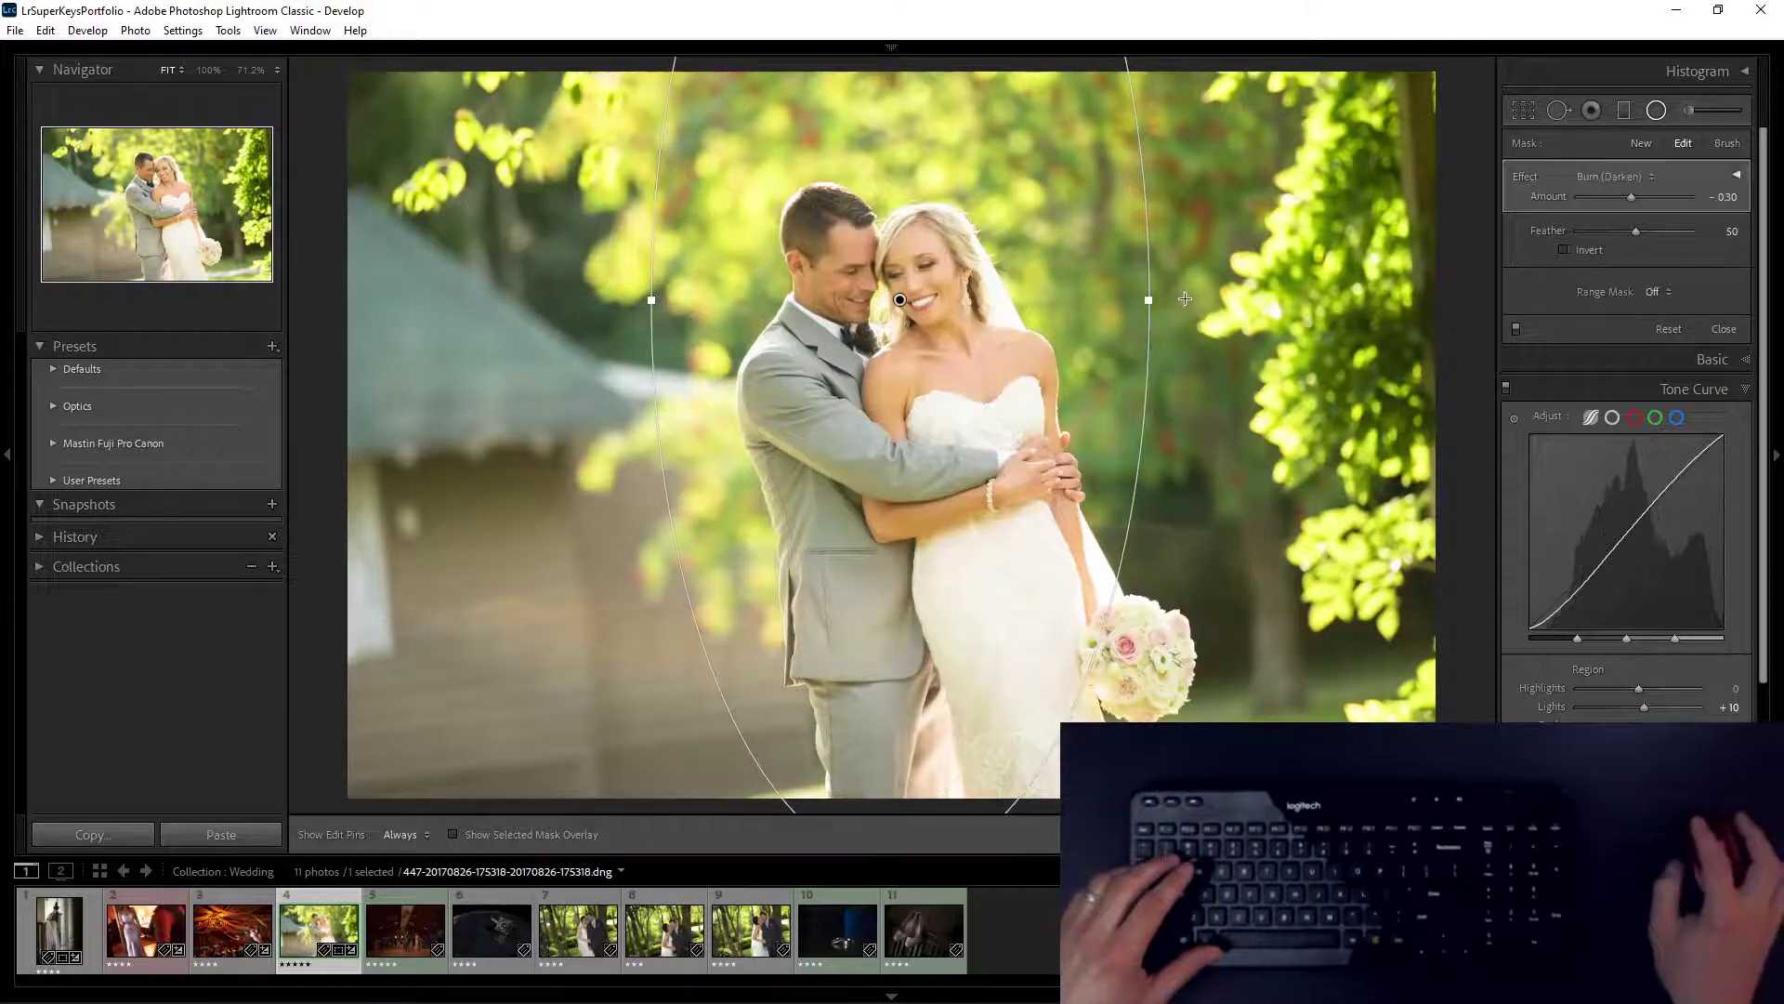
drag(1169, 301, 1171, 279)
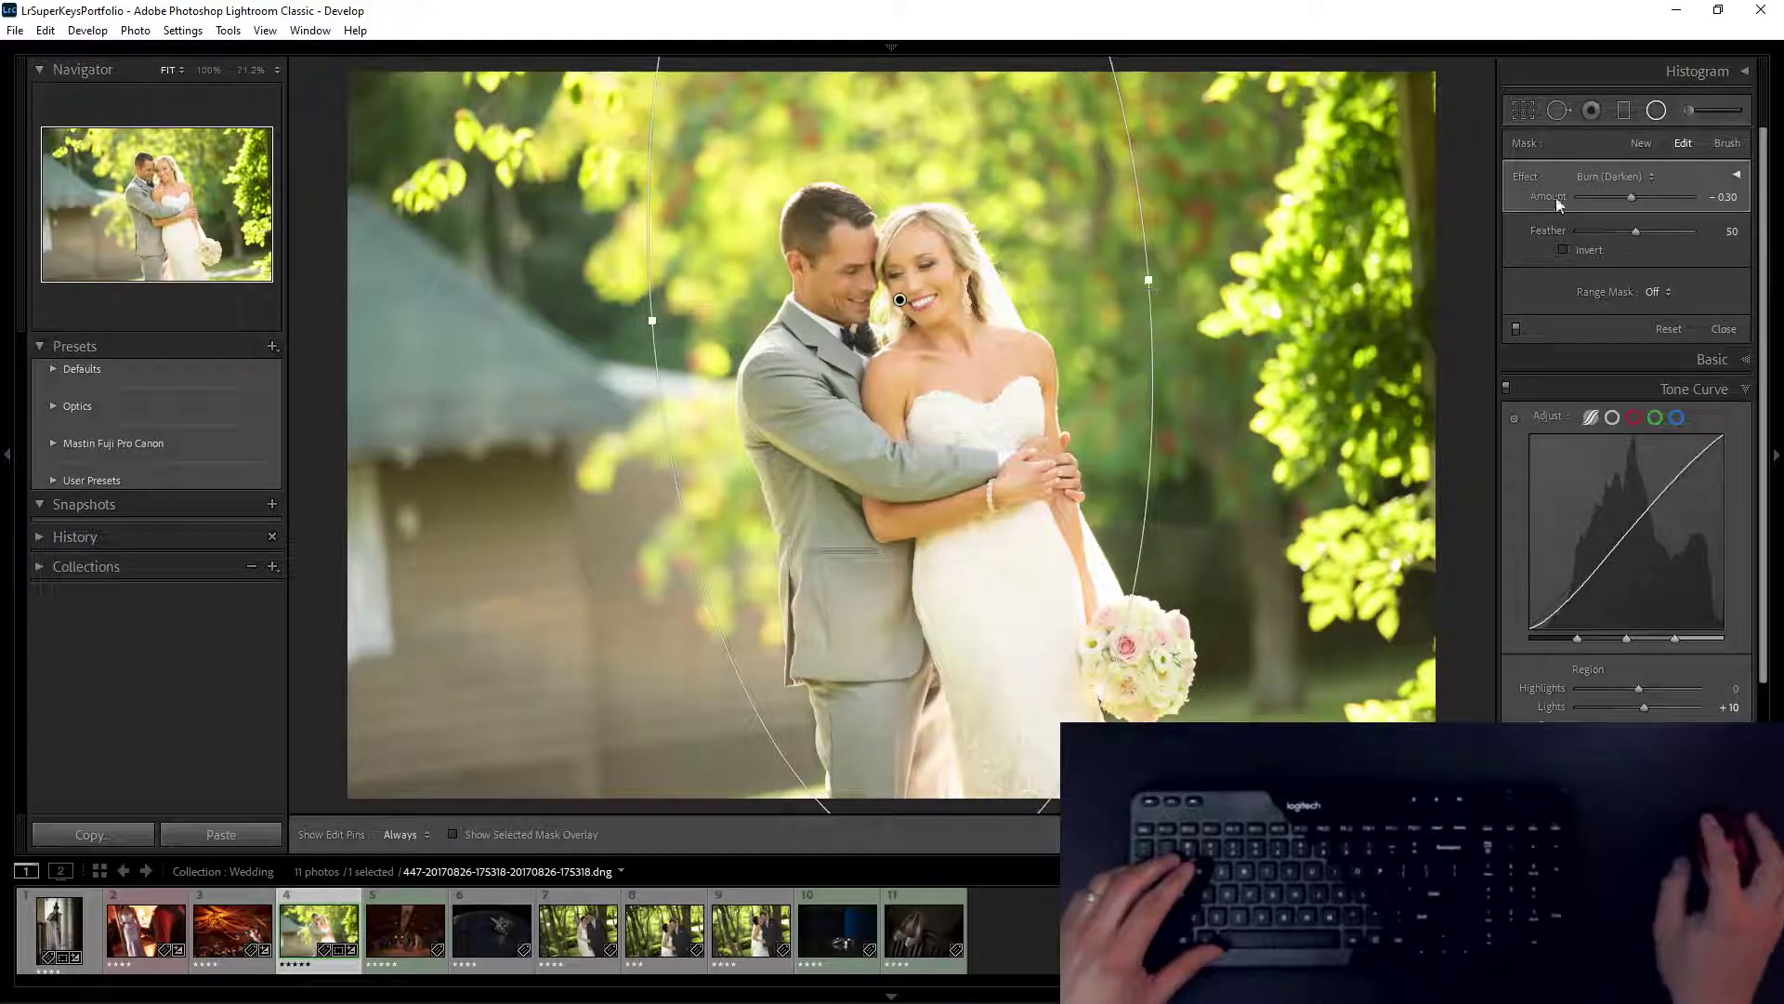
Step: Set the radial filter's Amount to -1.18 and Feather to 74, close it and compare the photo with its before view
mouse_move(1636, 193)
mouse_down()
mouse_move(1611, 193)
mouse_move(1664, 232)
mouse_move(1625, 198)
mouse_up()
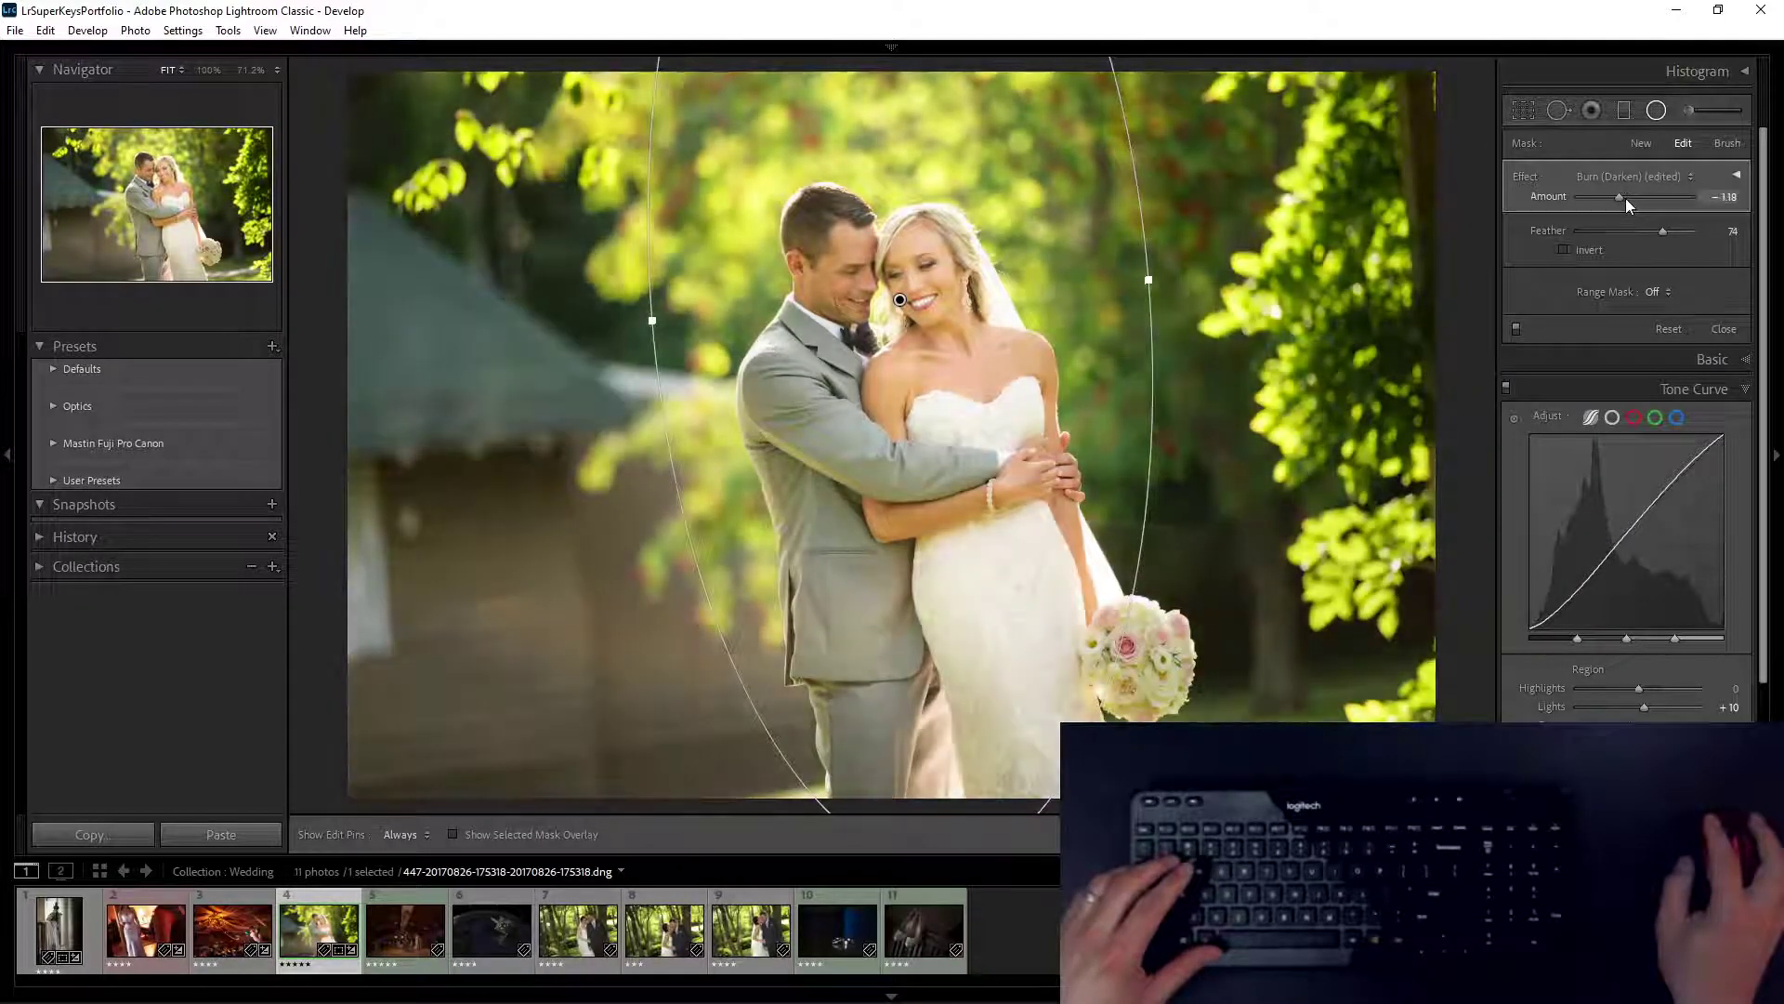
click(1654, 114)
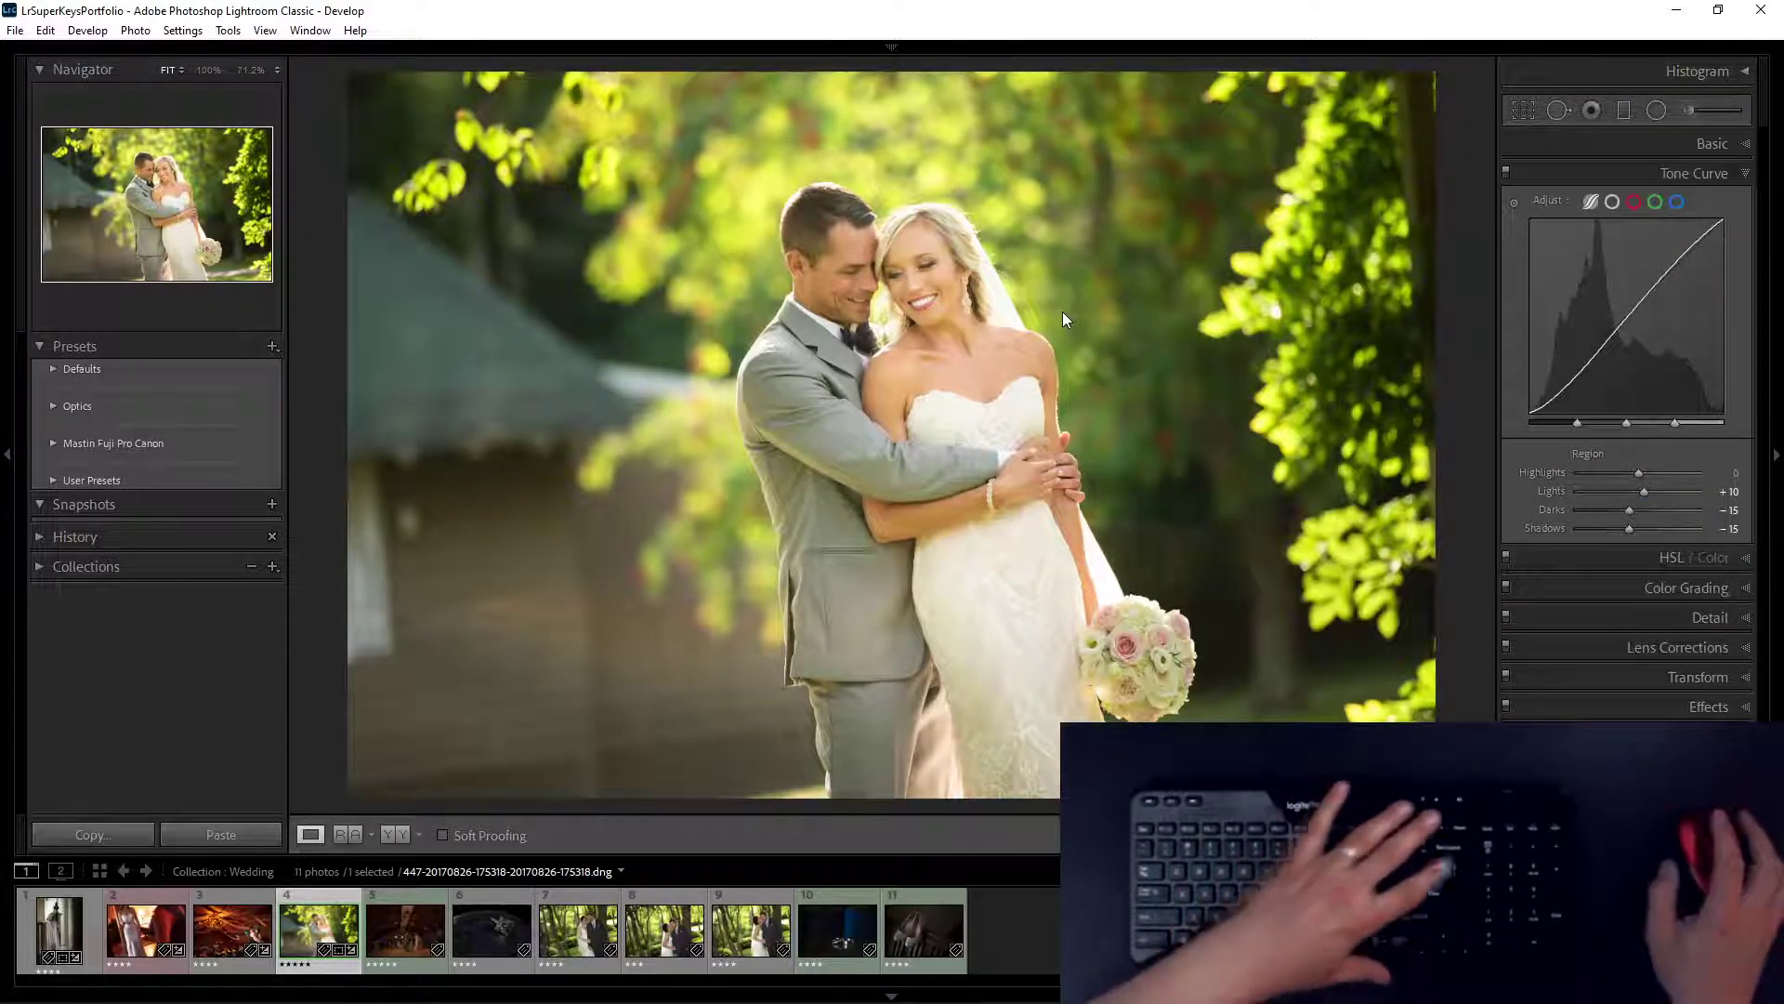
key(backslash)
key(backslash)
Step: Go to the barn dance photo after the outdoor portrait and set its Exposure to +2.10 and Temp to 6400
key(Right)
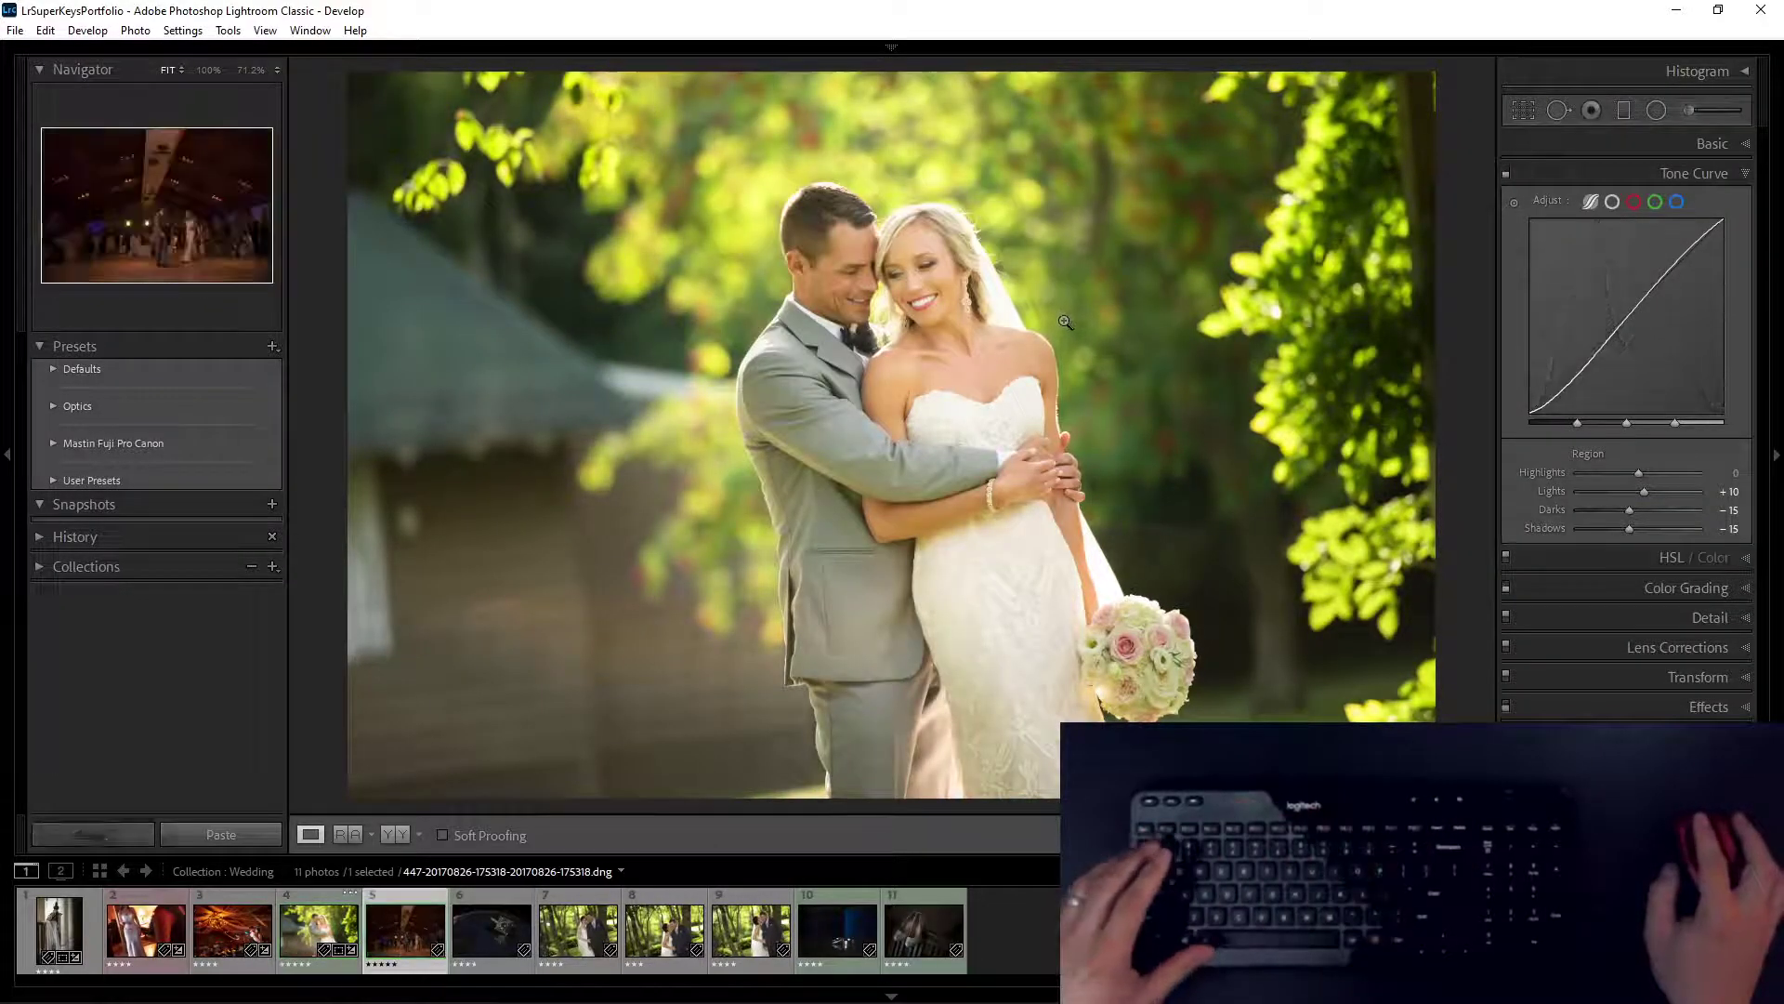
scroll(1019, 336, up, 14)
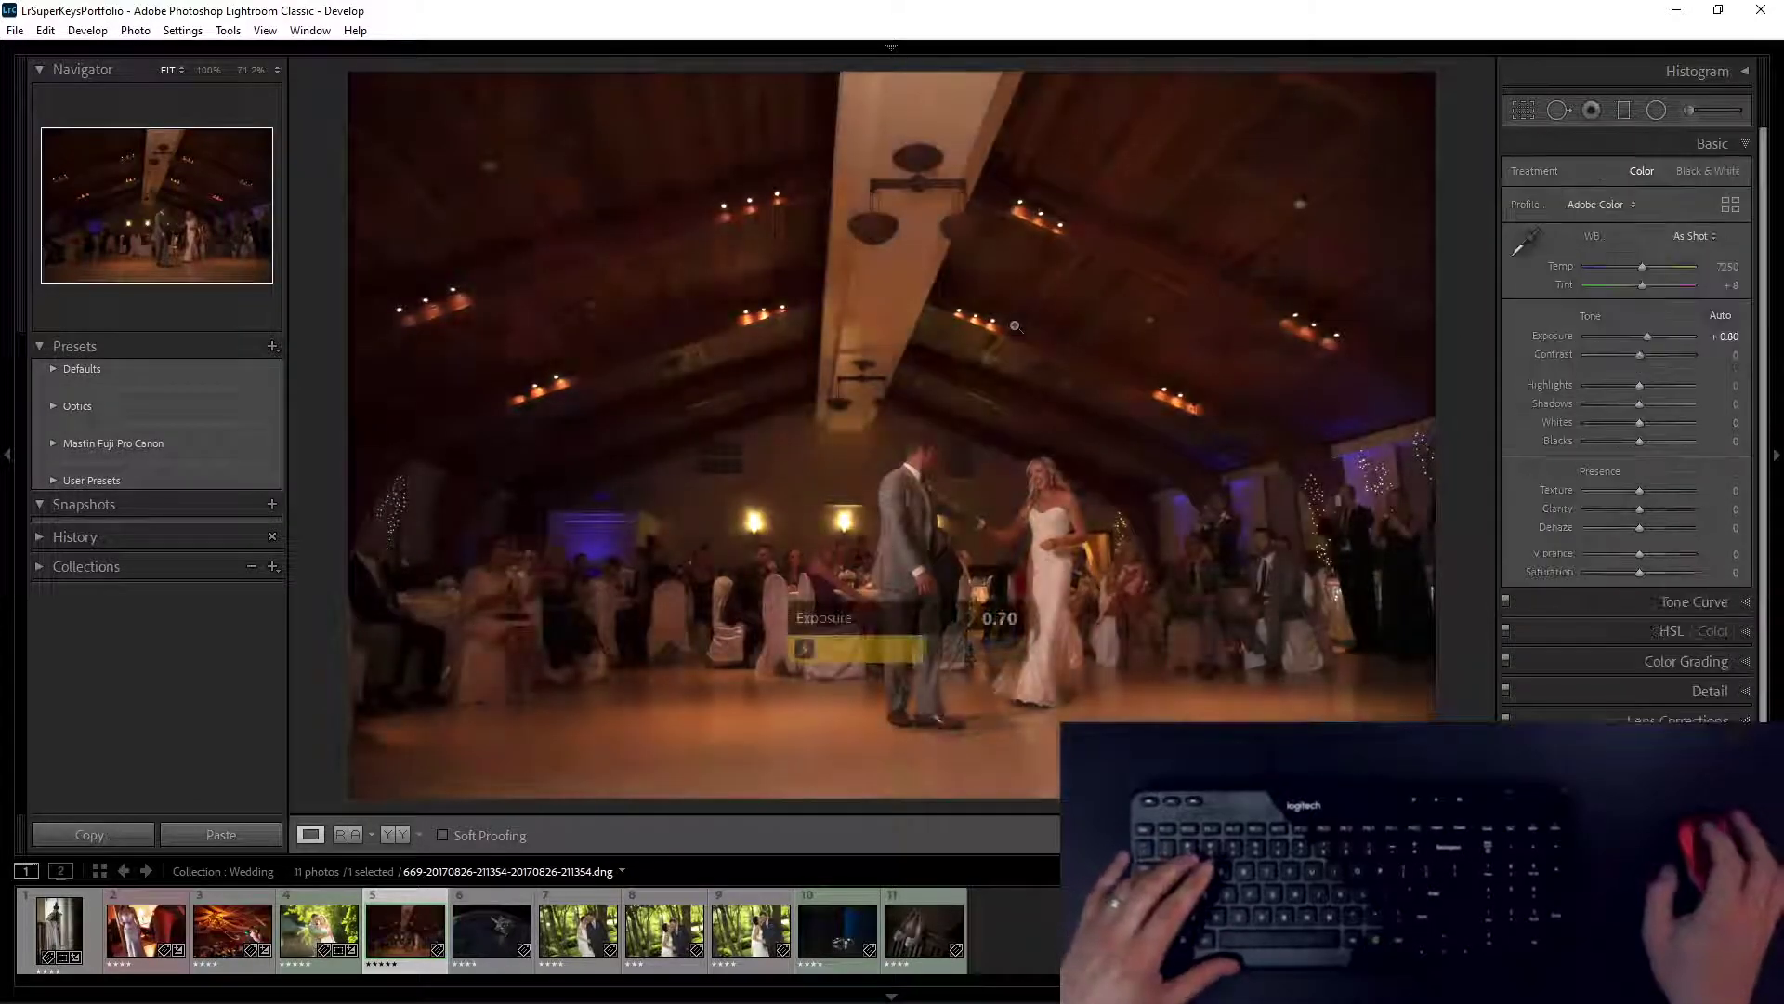
key(comma)
key(comma)
scroll(1017, 344, down, 6)
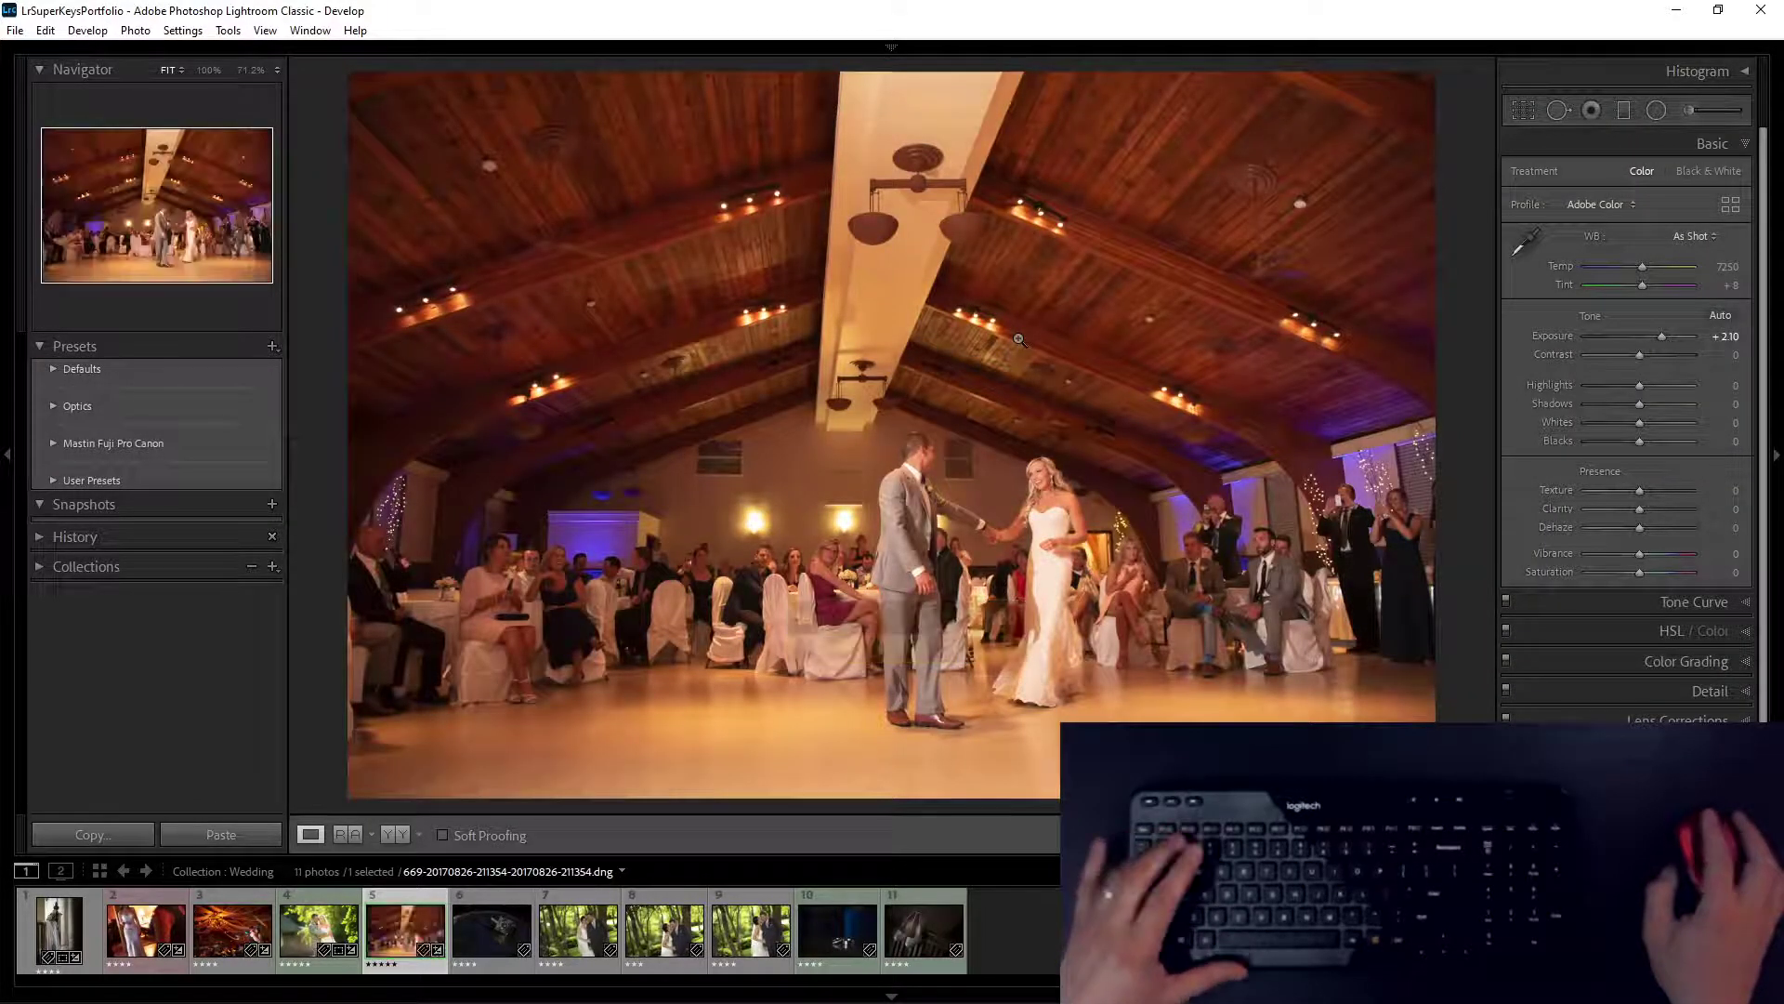
Step: Load the 22 - Darken Ceiling from FLASH preset onto a radial filter and draw a wide ellipse around the dancing couple
right_click(1017, 347)
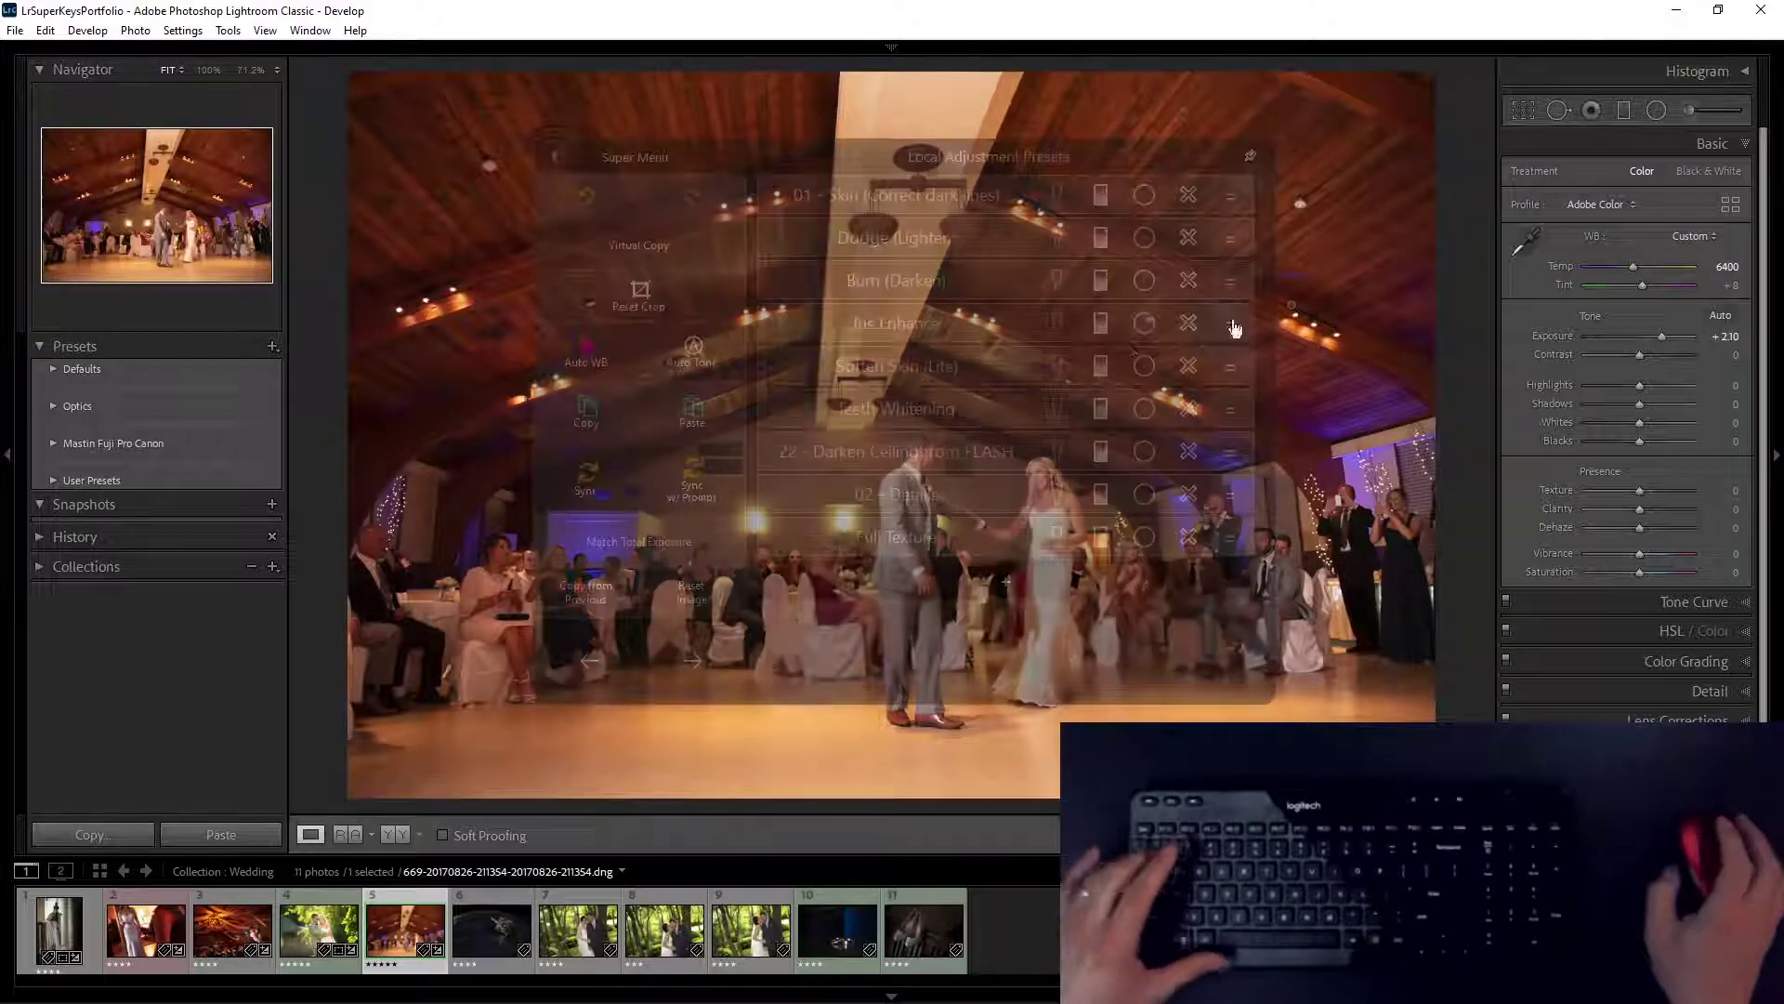
click(1136, 458)
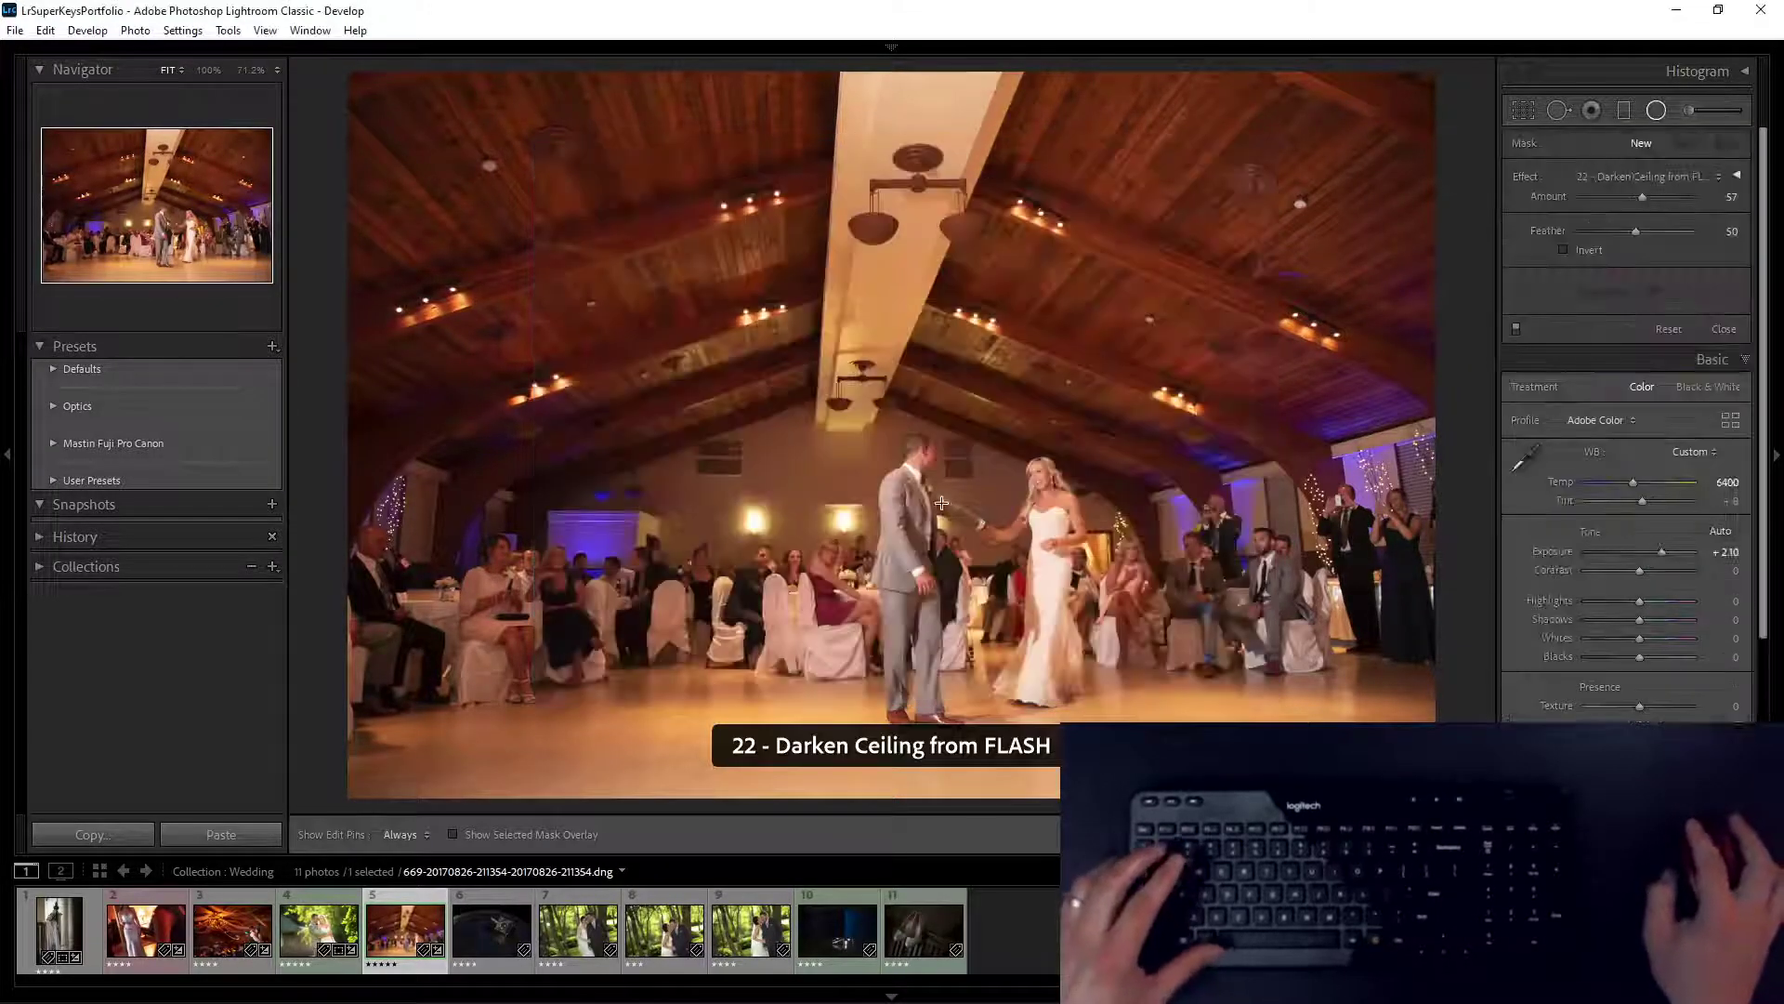
mouse_move(963, 521)
mouse_down()
mouse_move(1161, 669)
mouse_move(1277, 713)
mouse_up()
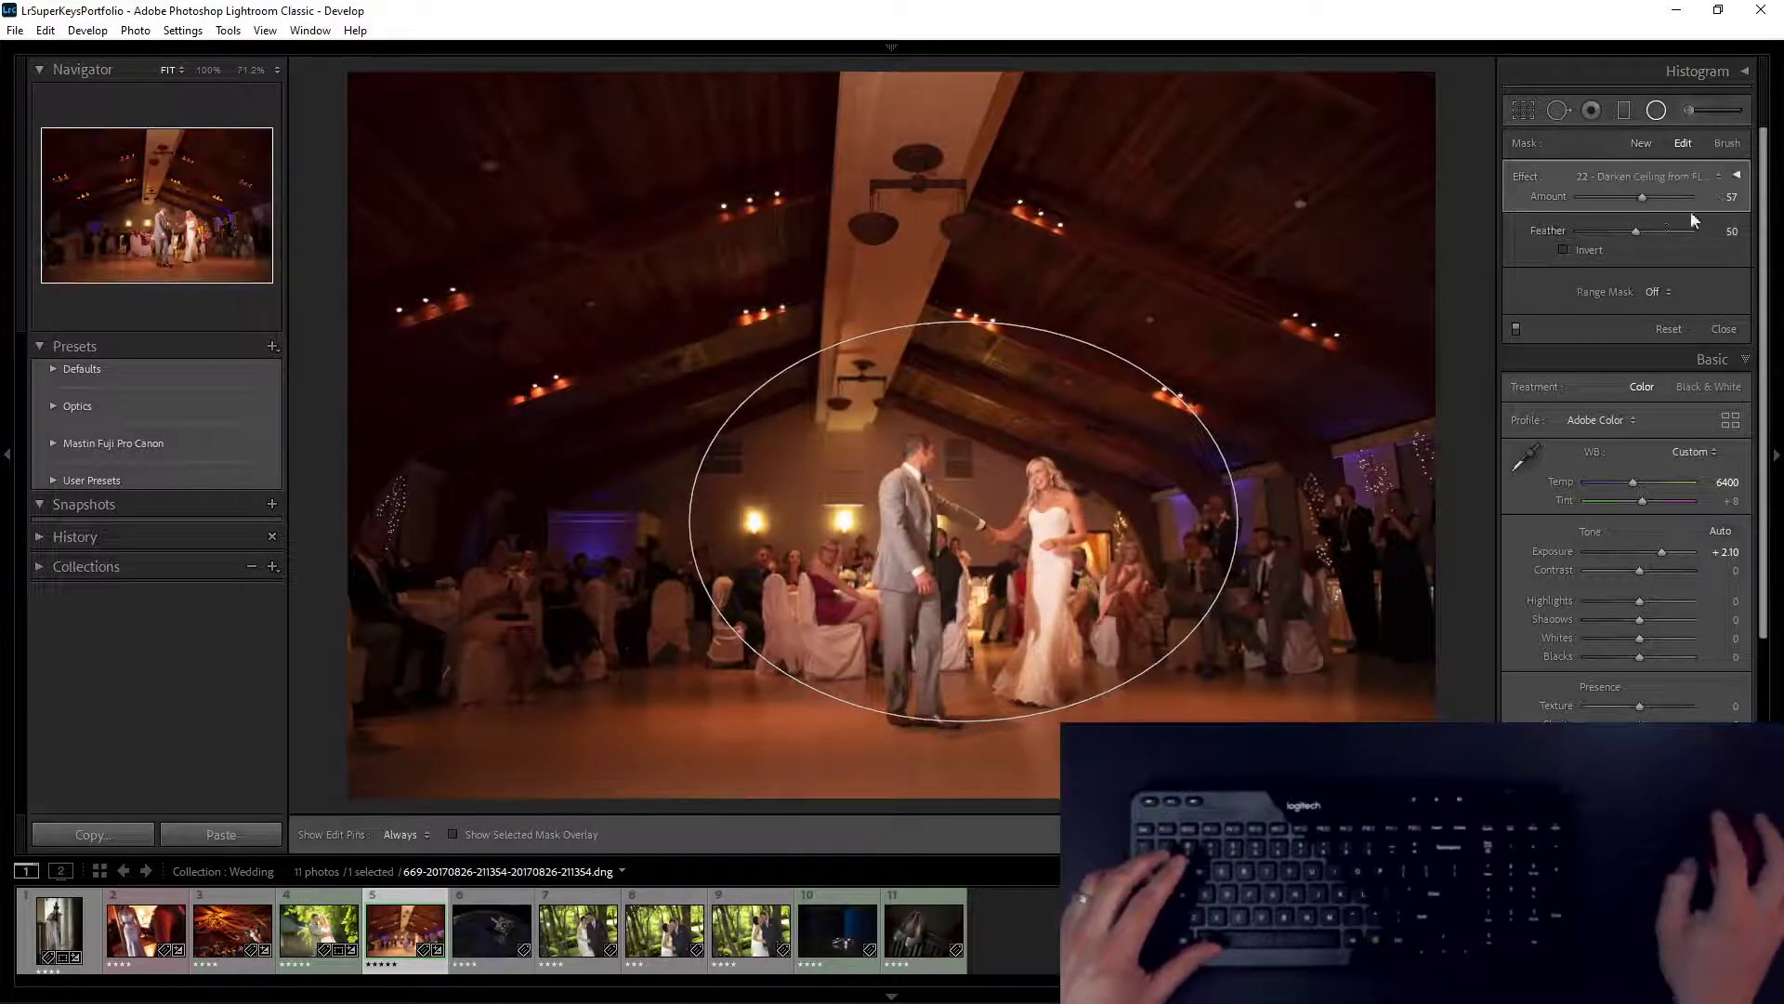
Step: Set the radial filter's Amount to 47 and Feather to 75, and close the filter
drag(1680, 233, 1632, 197)
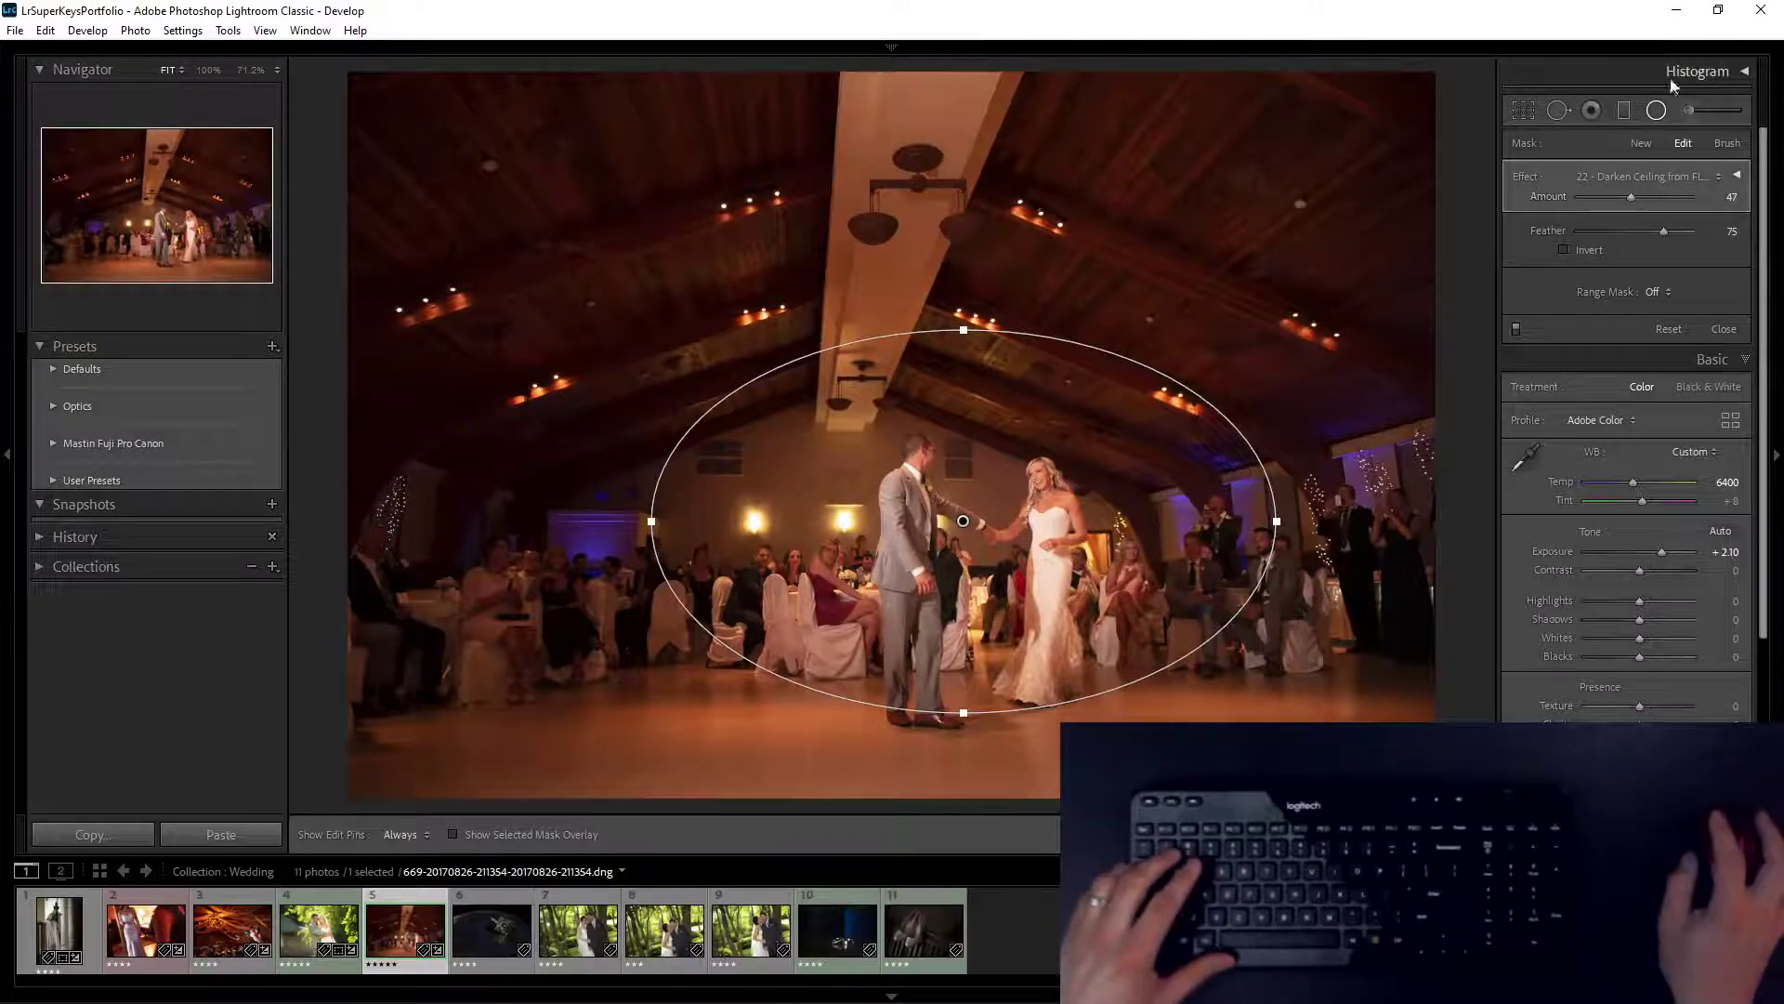
key(shift+m)
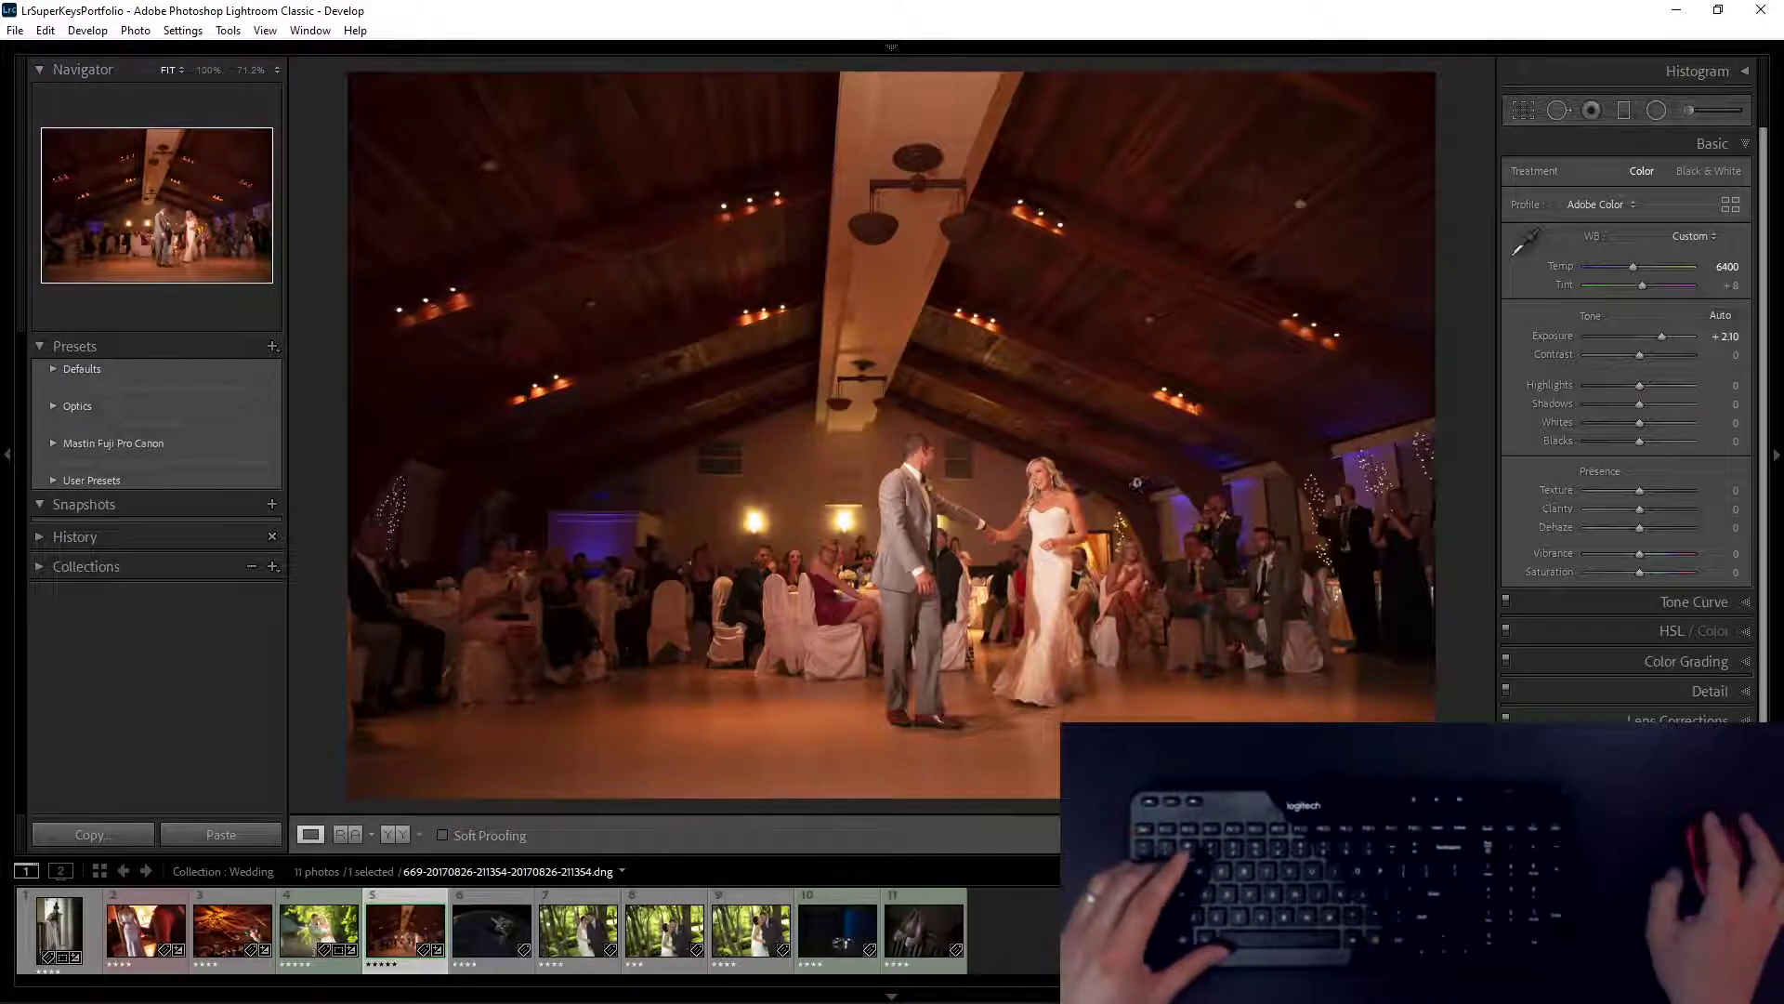
Step: Set the barn dance photo's Exposure to +2.70, Temp to 4850 and Highlights to -15
scroll(1051, 515, up, 4)
scroll(1046, 512, down, 7)
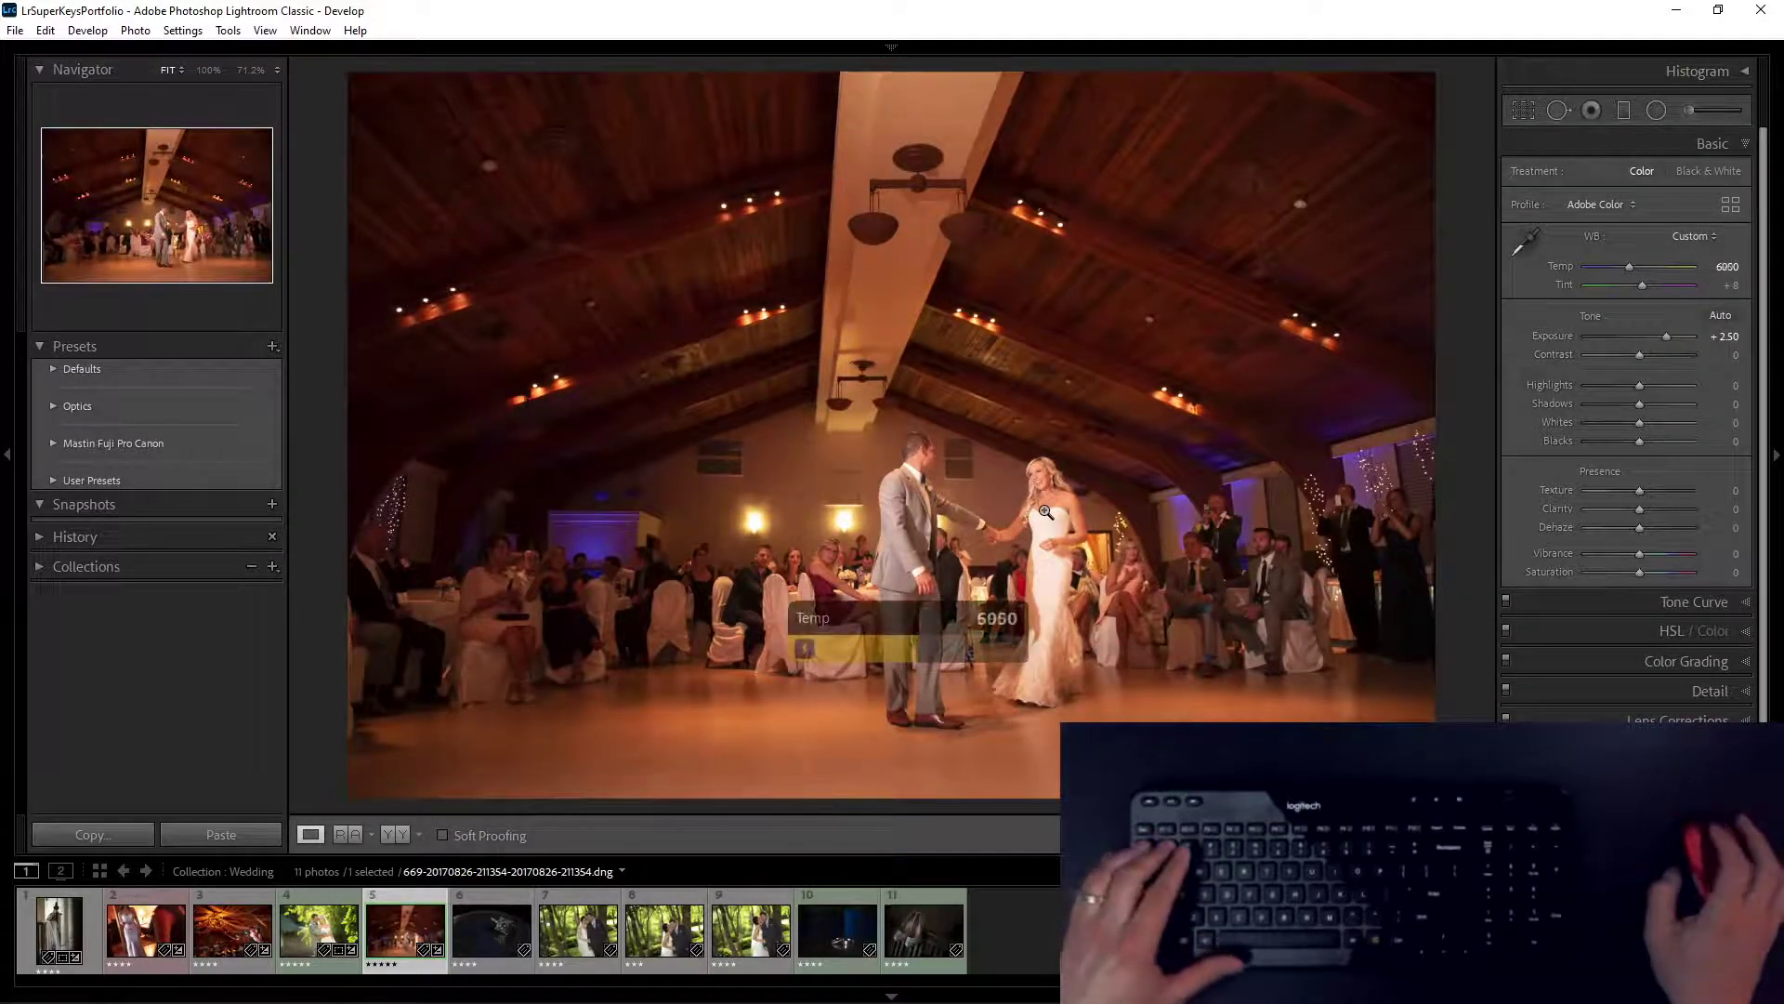
scroll(1046, 514, down, 1)
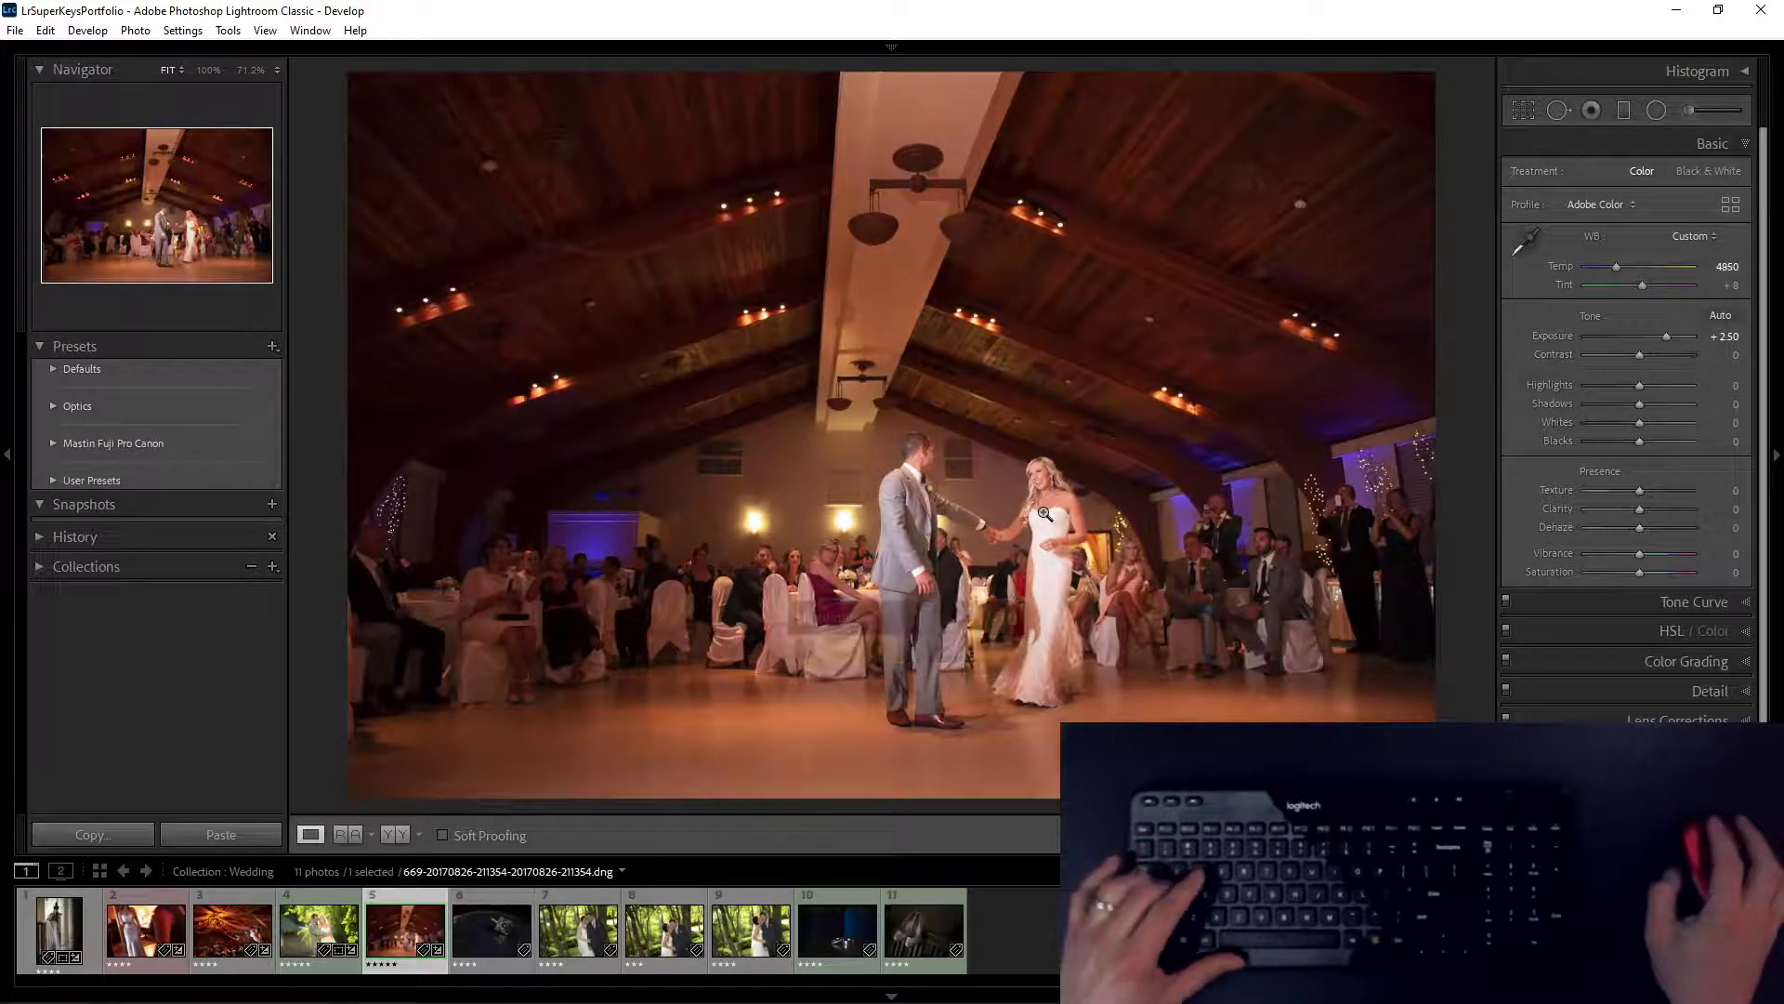
key(h)
scroll(1045, 514, down, 5)
key(w)
scroll(1044, 513, up, 3)
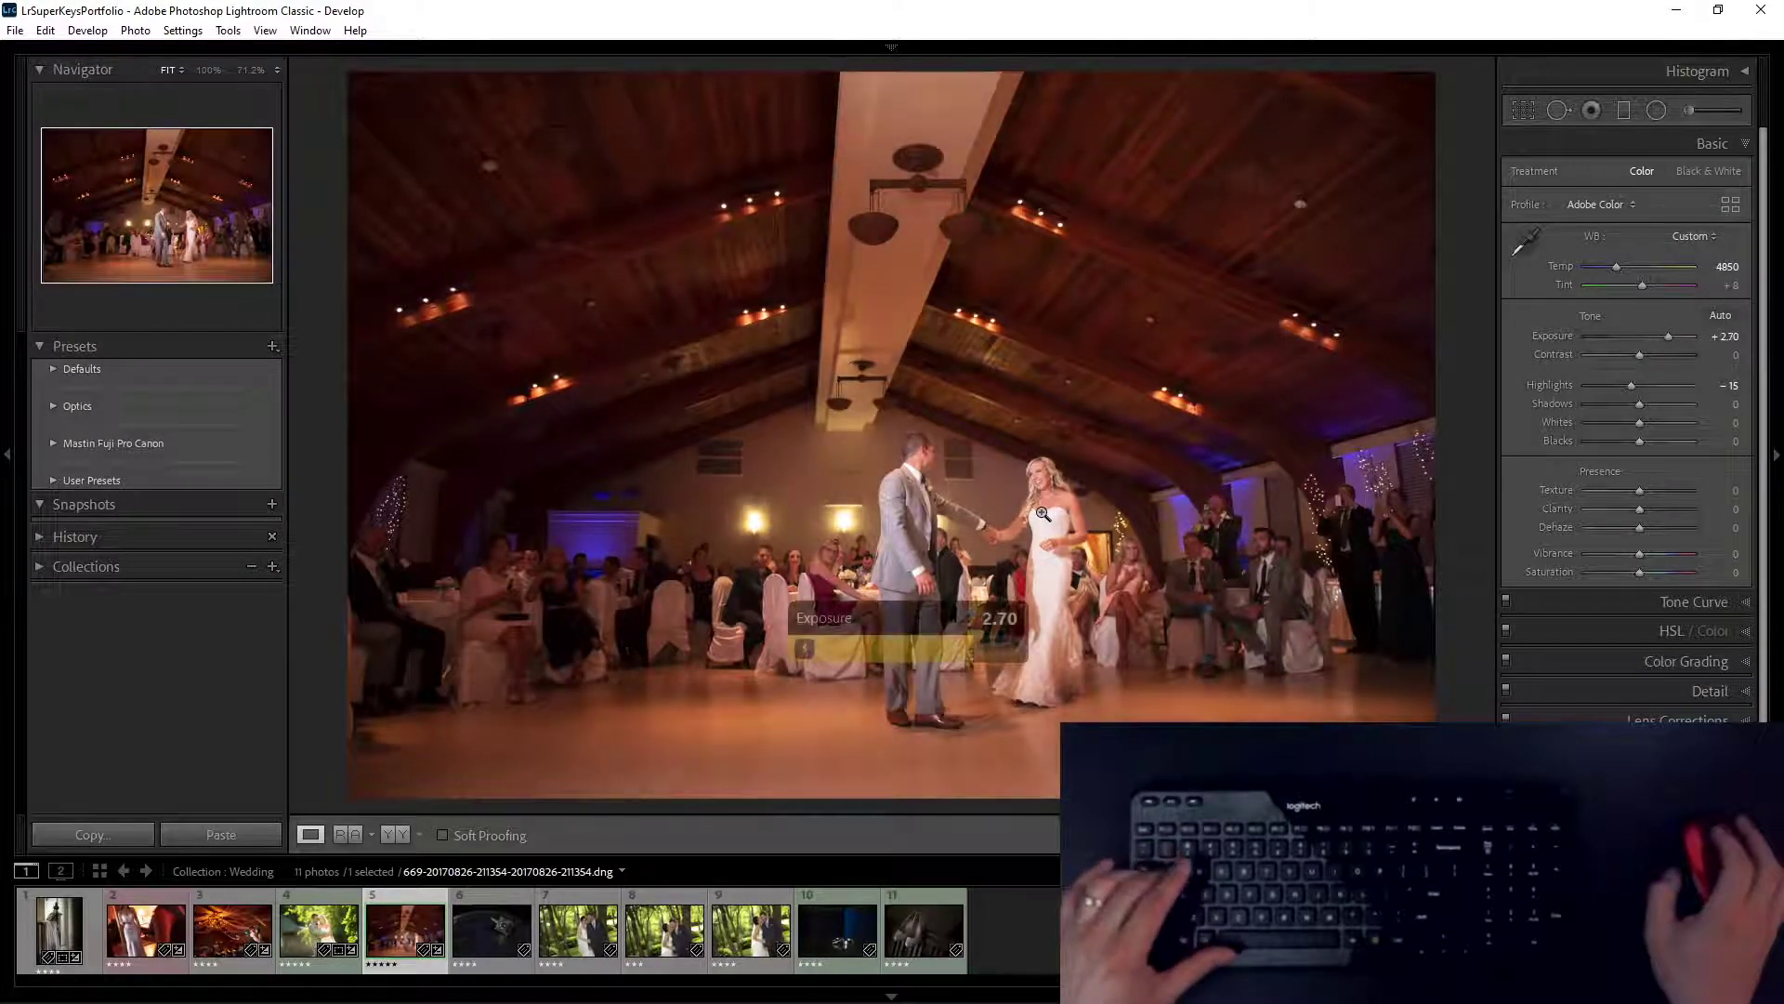
Step: Lower the tone curve's Darks to -15 and Shadows to -10 on the dance photo
key(z)
scroll(1043, 513, down, 2)
scroll(1043, 513, down, 3)
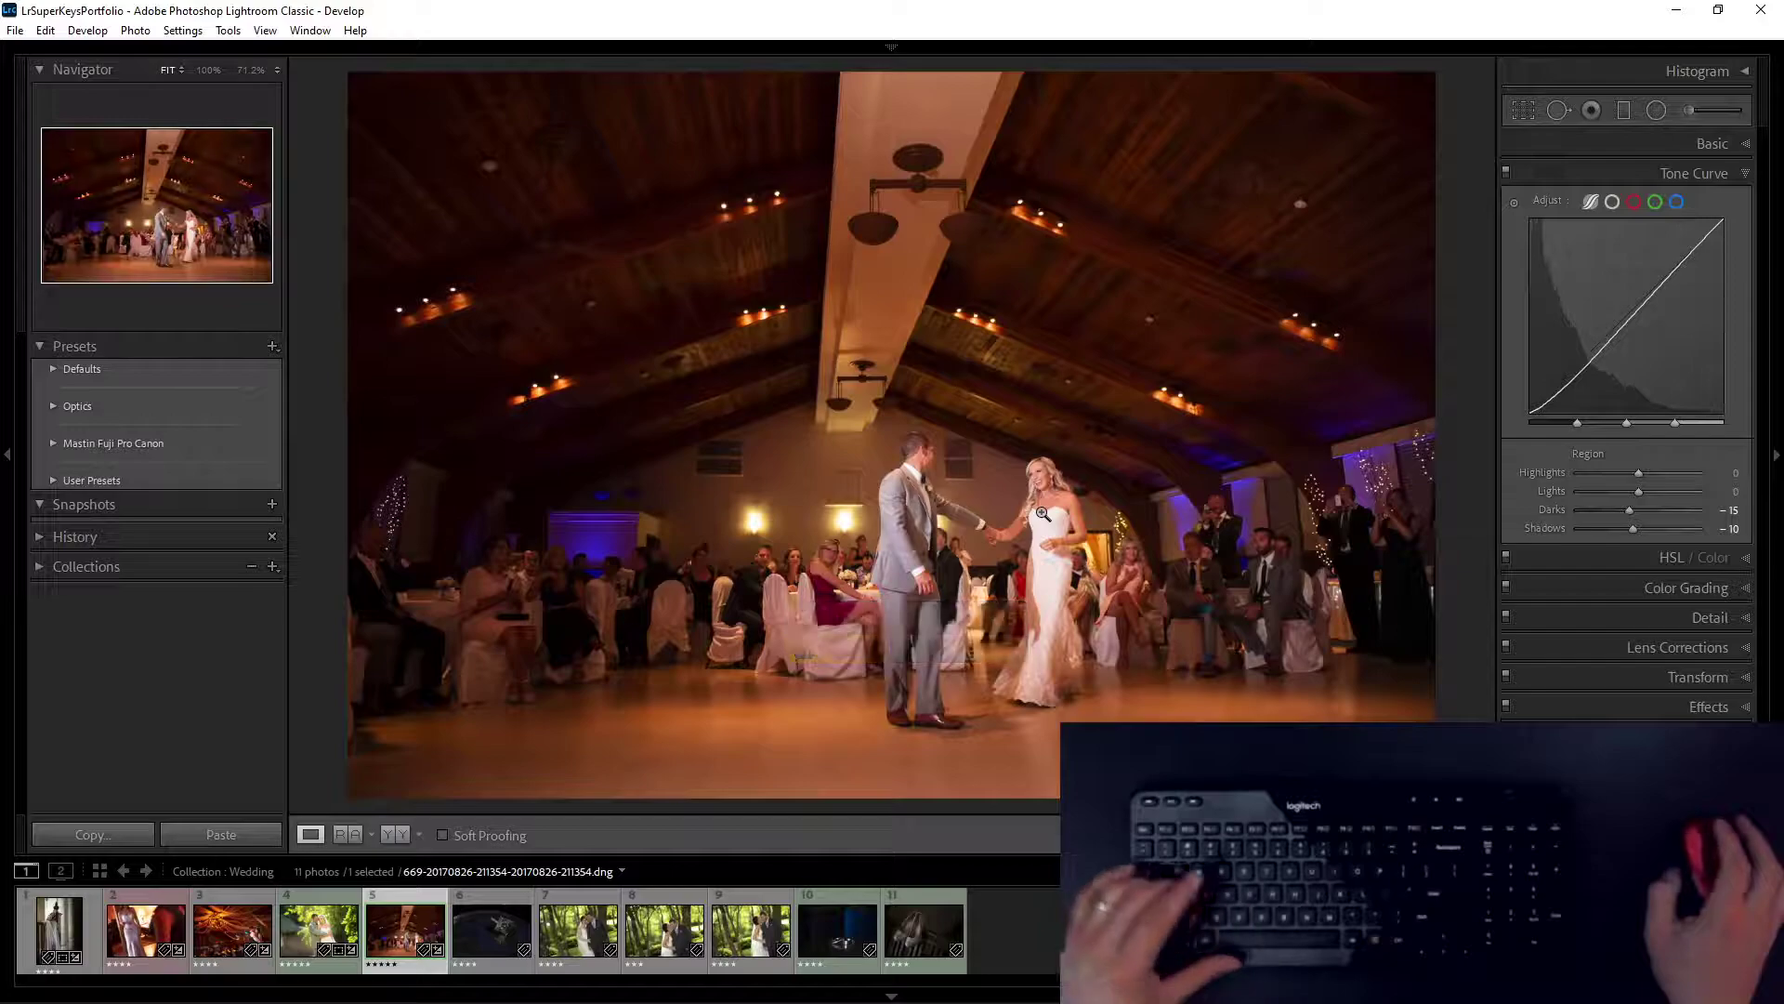
Step: Raise the dance photo's Exposure to +2.90 and cool its Temp to 4500
key(e)
scroll(1043, 513, up, 3)
key(t)
scroll(1045, 514, down, 10)
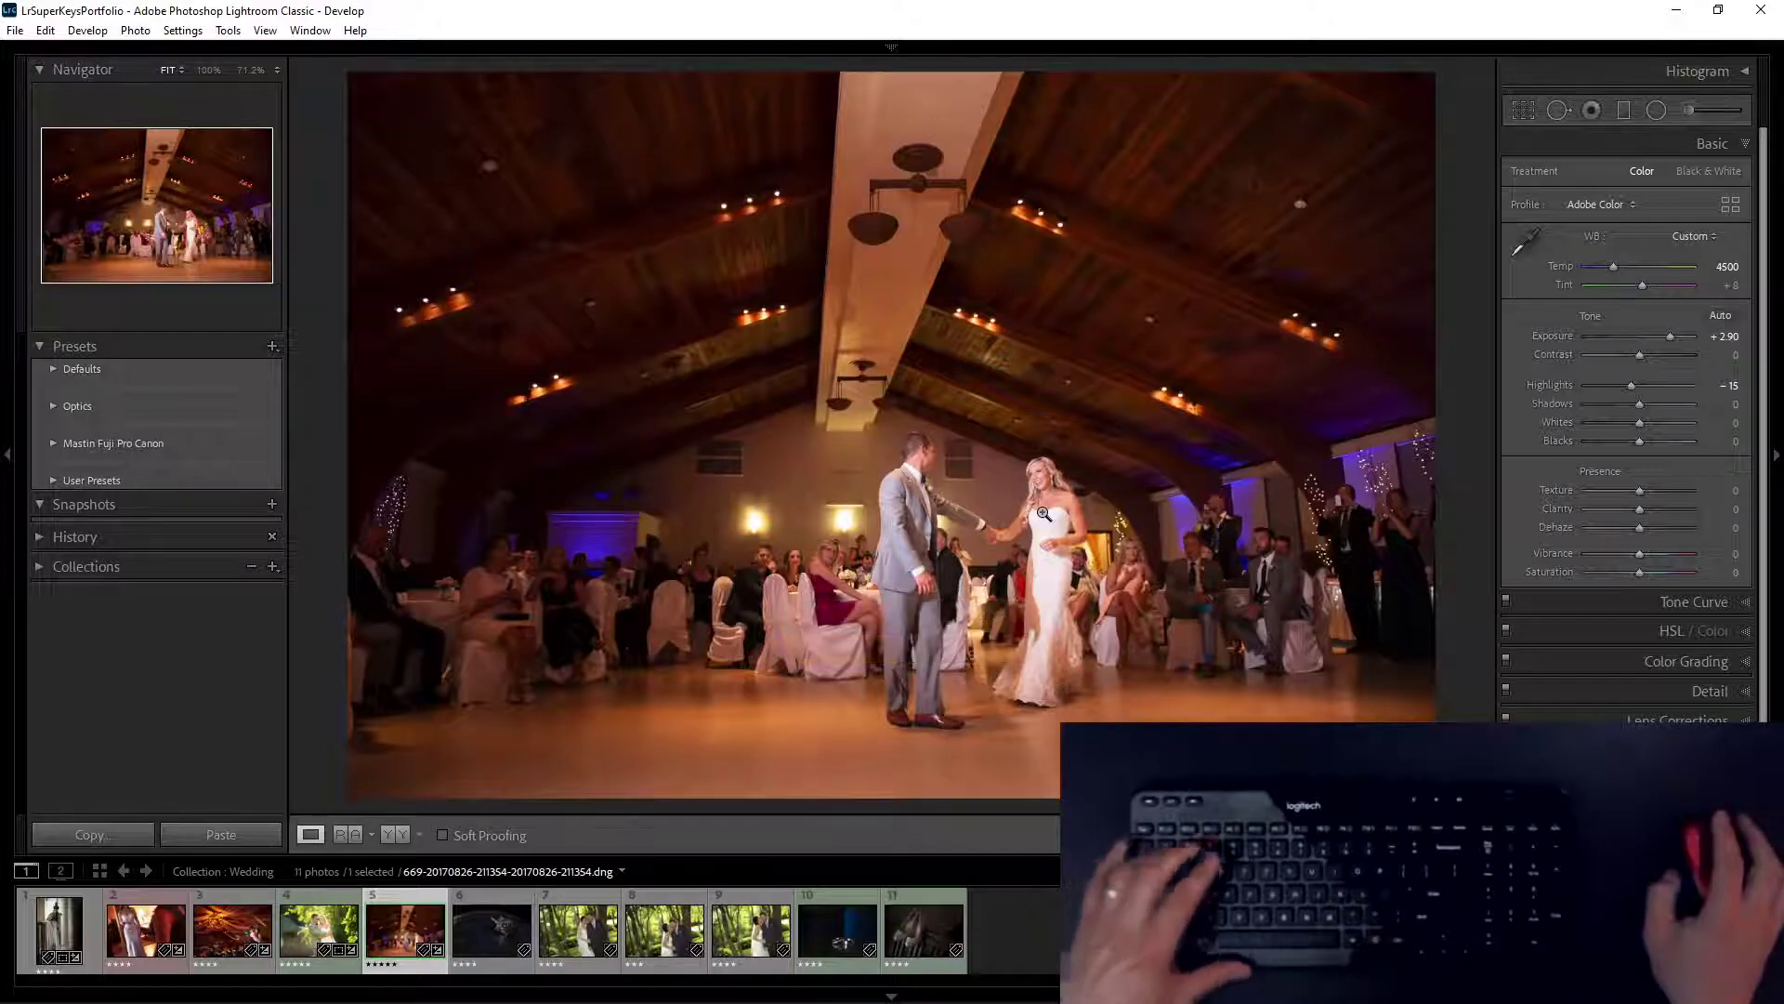
Step: Load the 22 - Darken Ceiling from FLASH preset onto a size 29 brush, paint over the barn ceiling and set its Amount to 51
key(Tab)
click(974, 453)
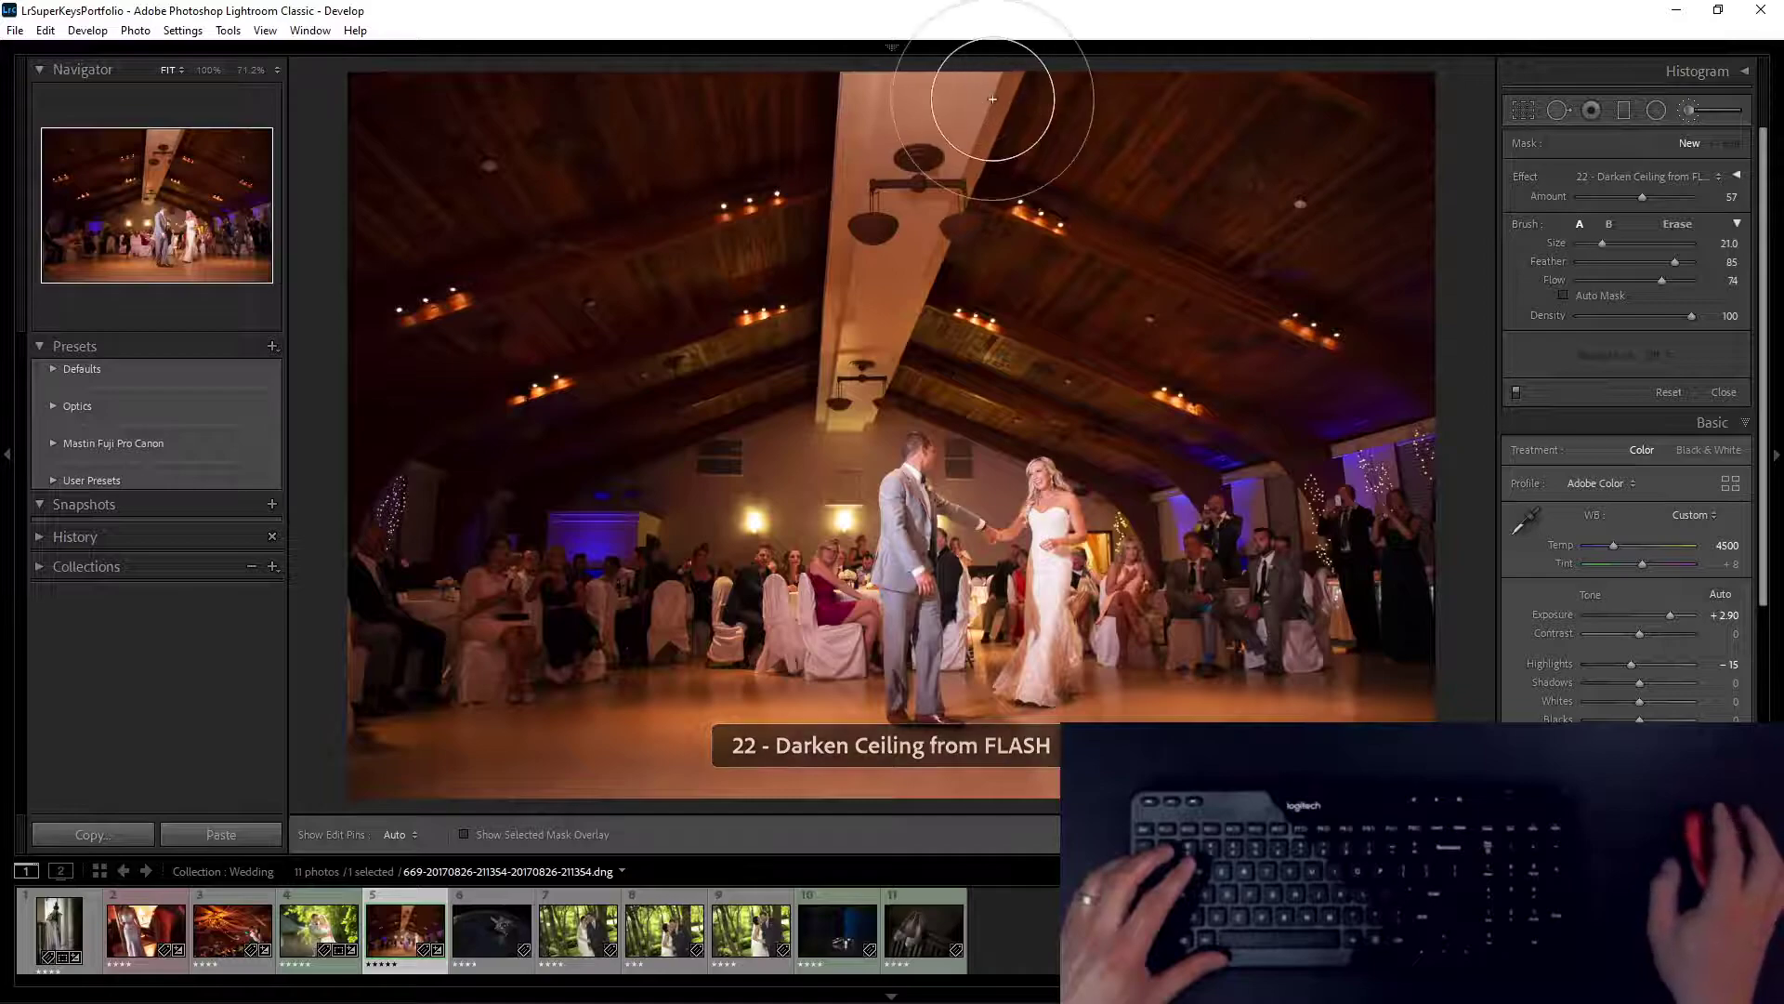
scroll(937, 83, up, 4)
mouse_move(948, 83)
mouse_down()
mouse_move(659, 105)
mouse_move(1505, 20)
mouse_move(1418, 732)
mouse_move(1061, 810)
mouse_move(697, 828)
mouse_move(785, 880)
mouse_move(1487, 799)
mouse_up()
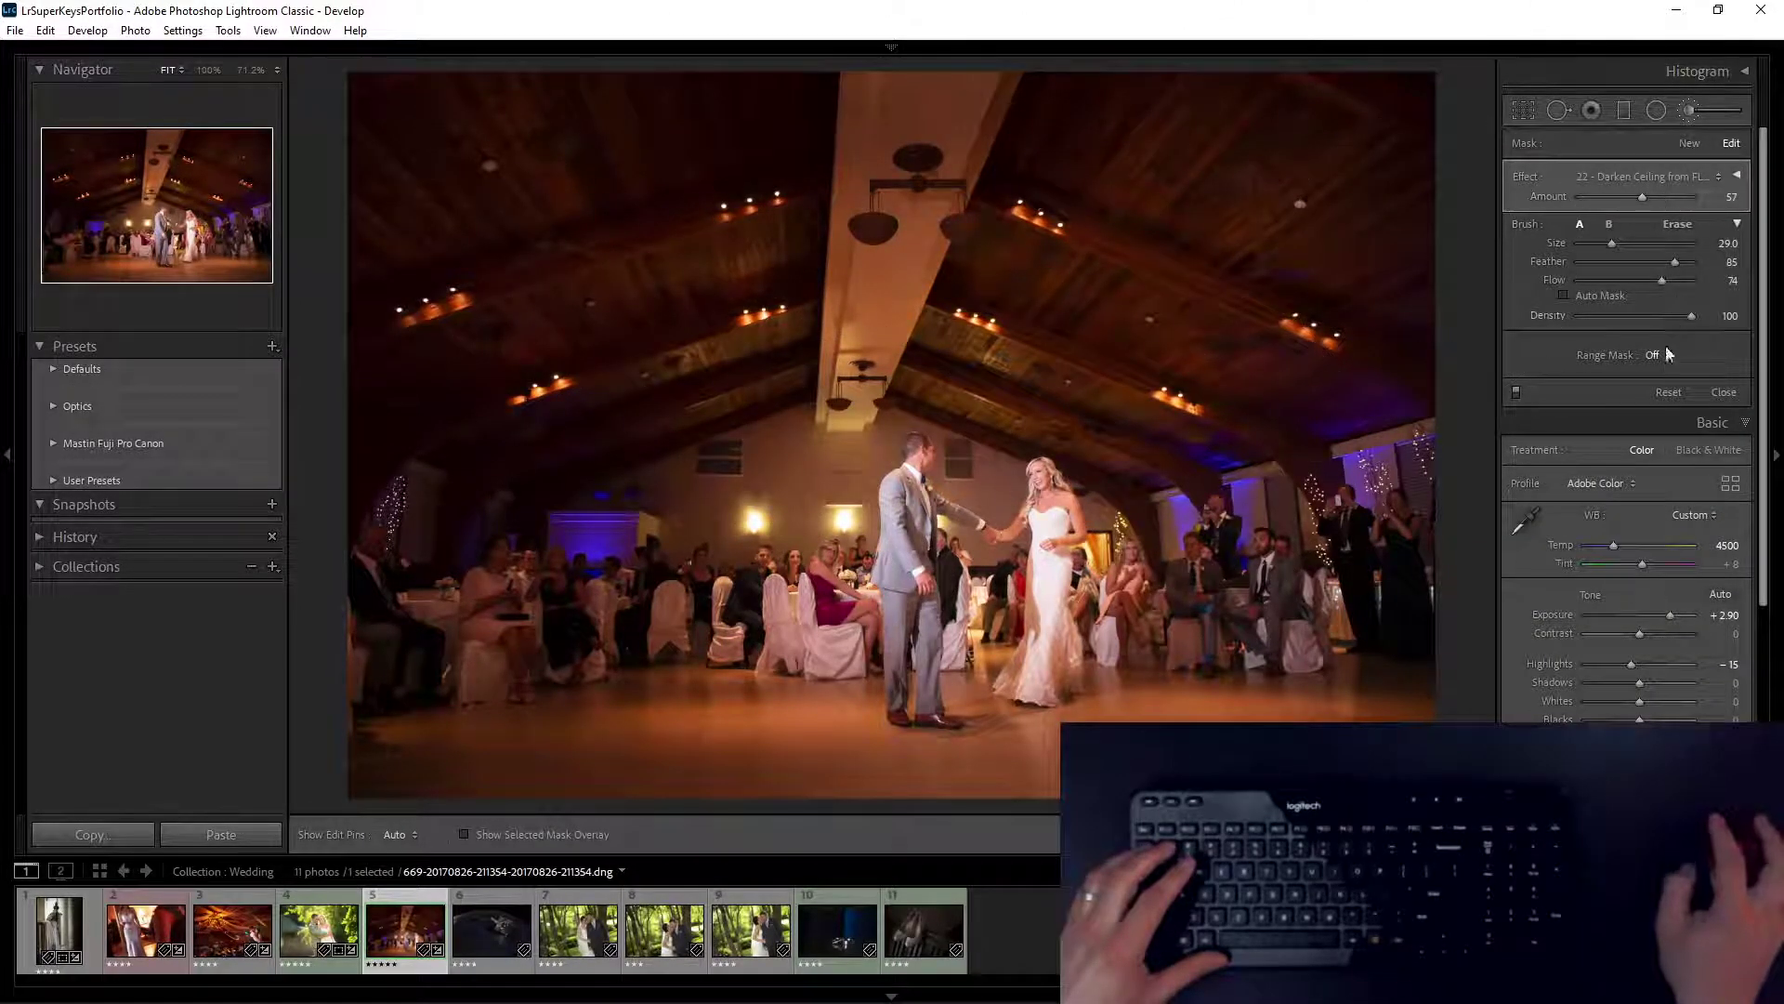
mouse_move(1609, 191)
mouse_down()
mouse_move(1670, 197)
mouse_move(1636, 186)
mouse_up()
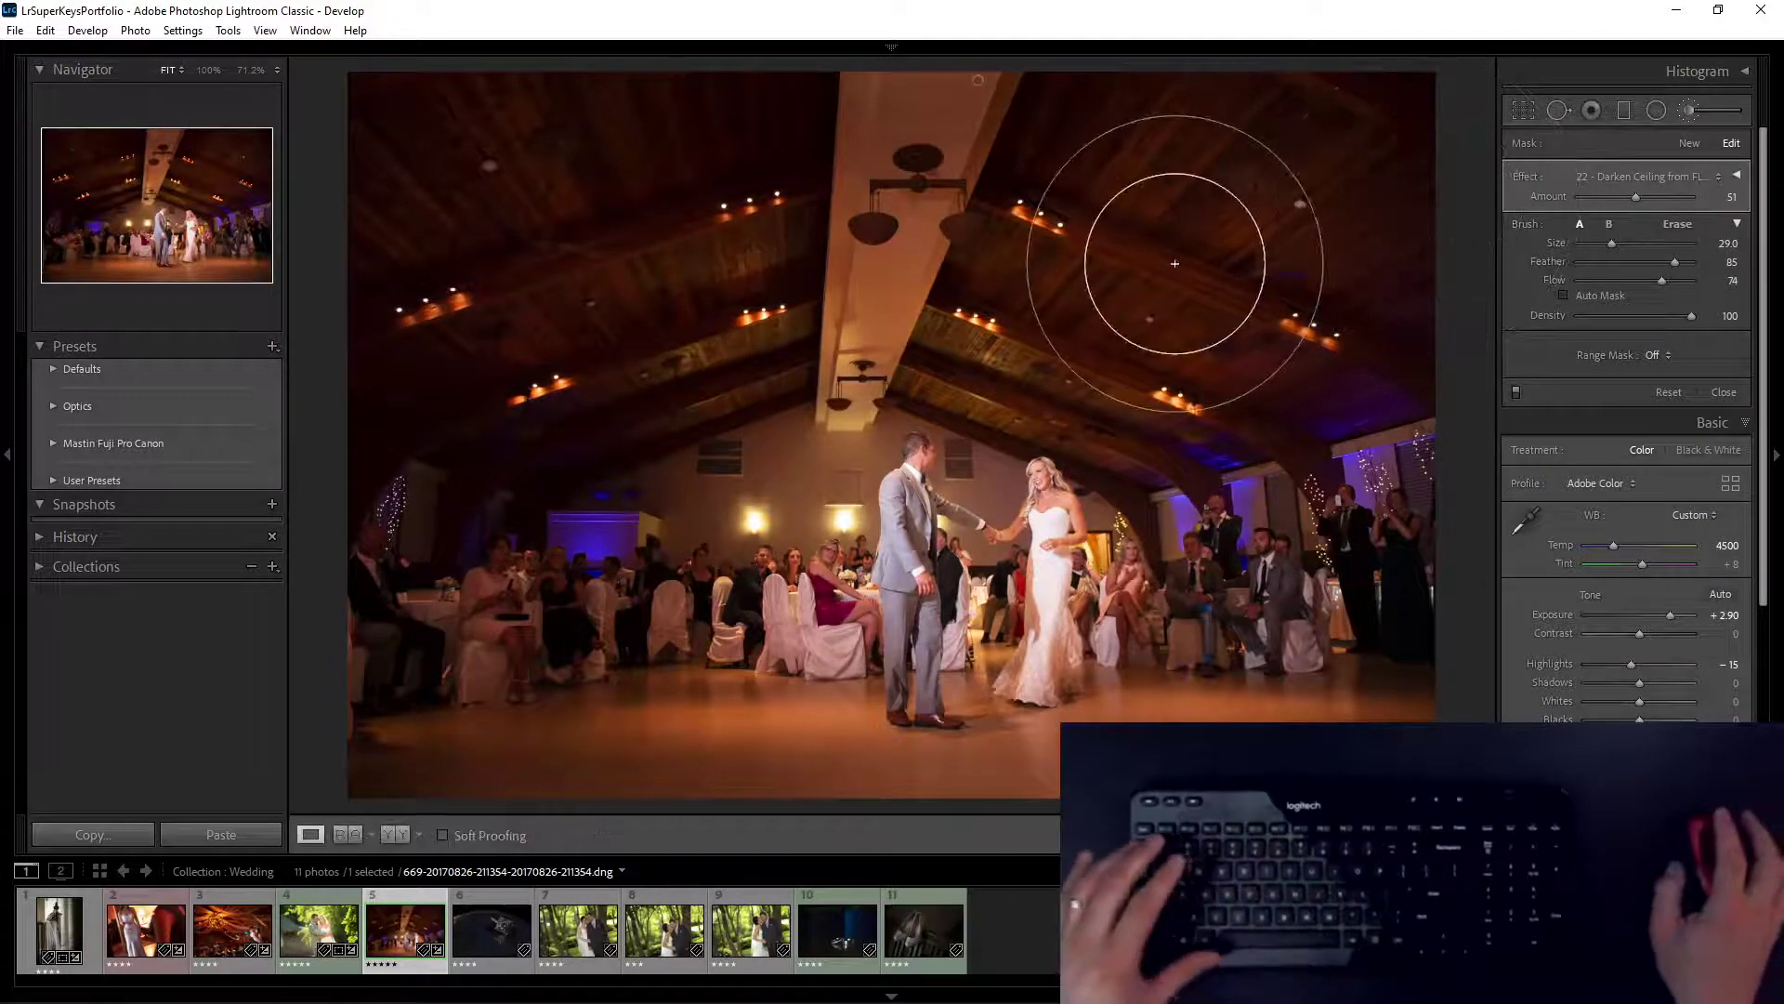
key(k)
Step: Set the dance photo's Temp to 4200 and Texture to +15, comparing the result with its before view
key(1)
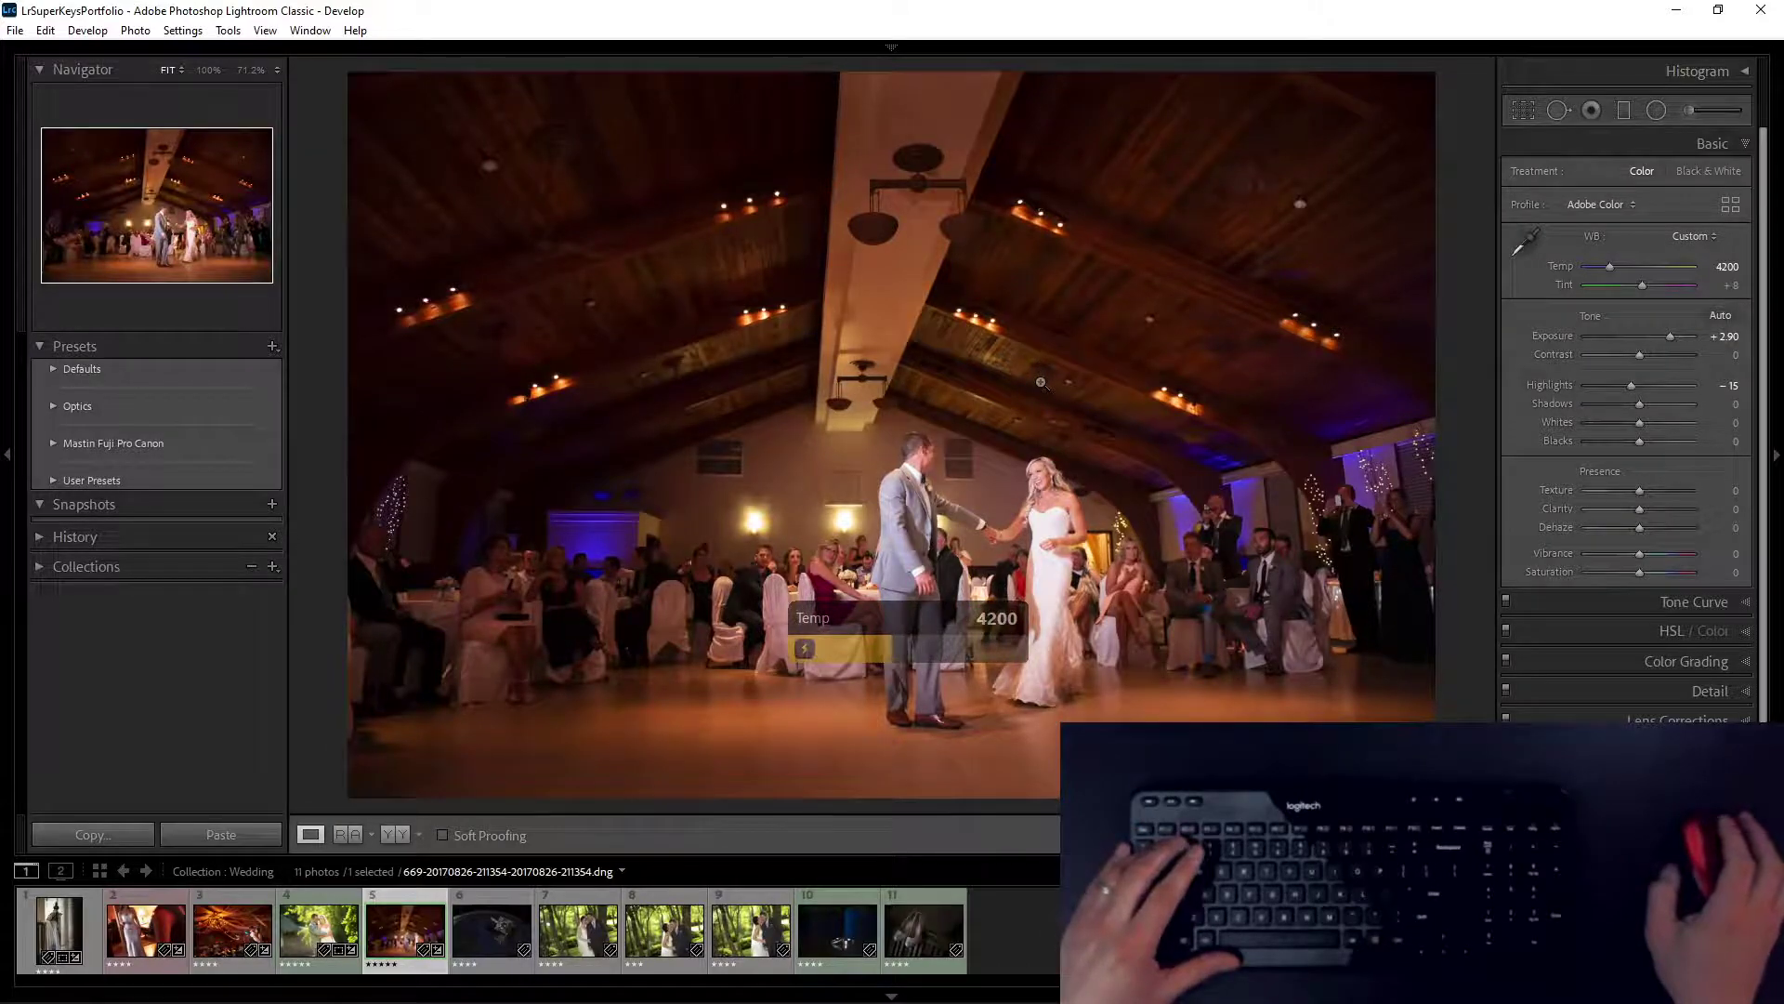
key(backslash)
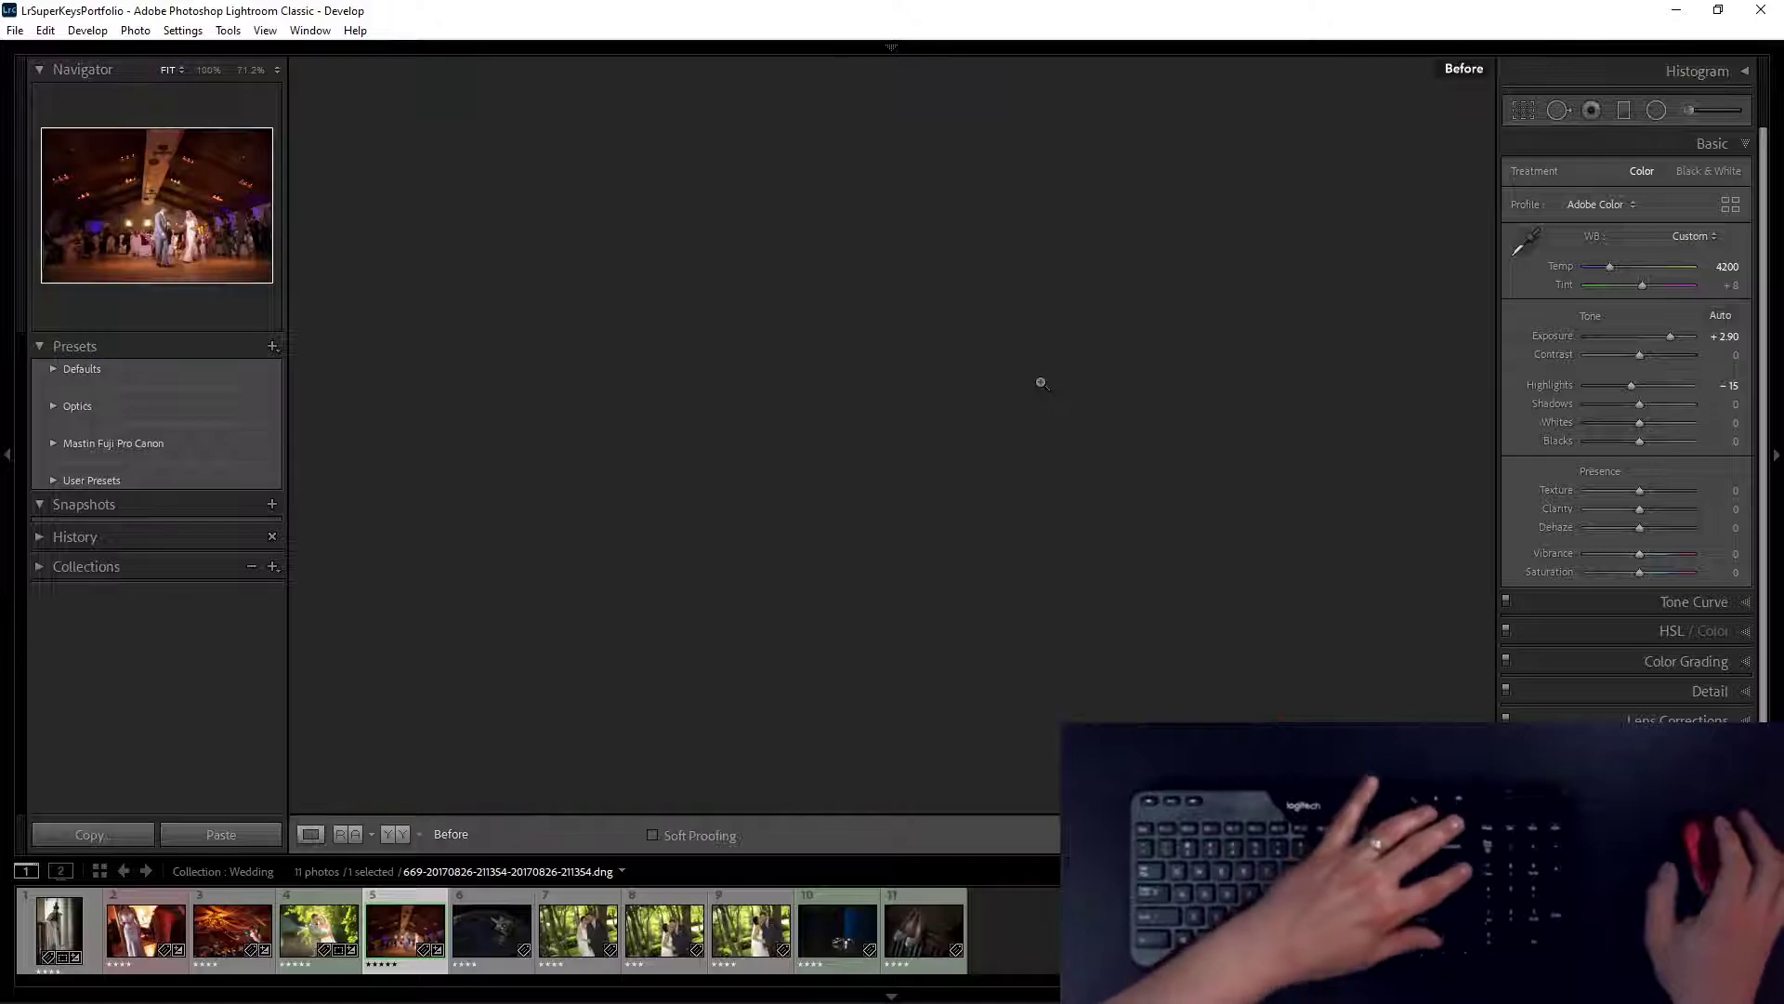
key(backslash)
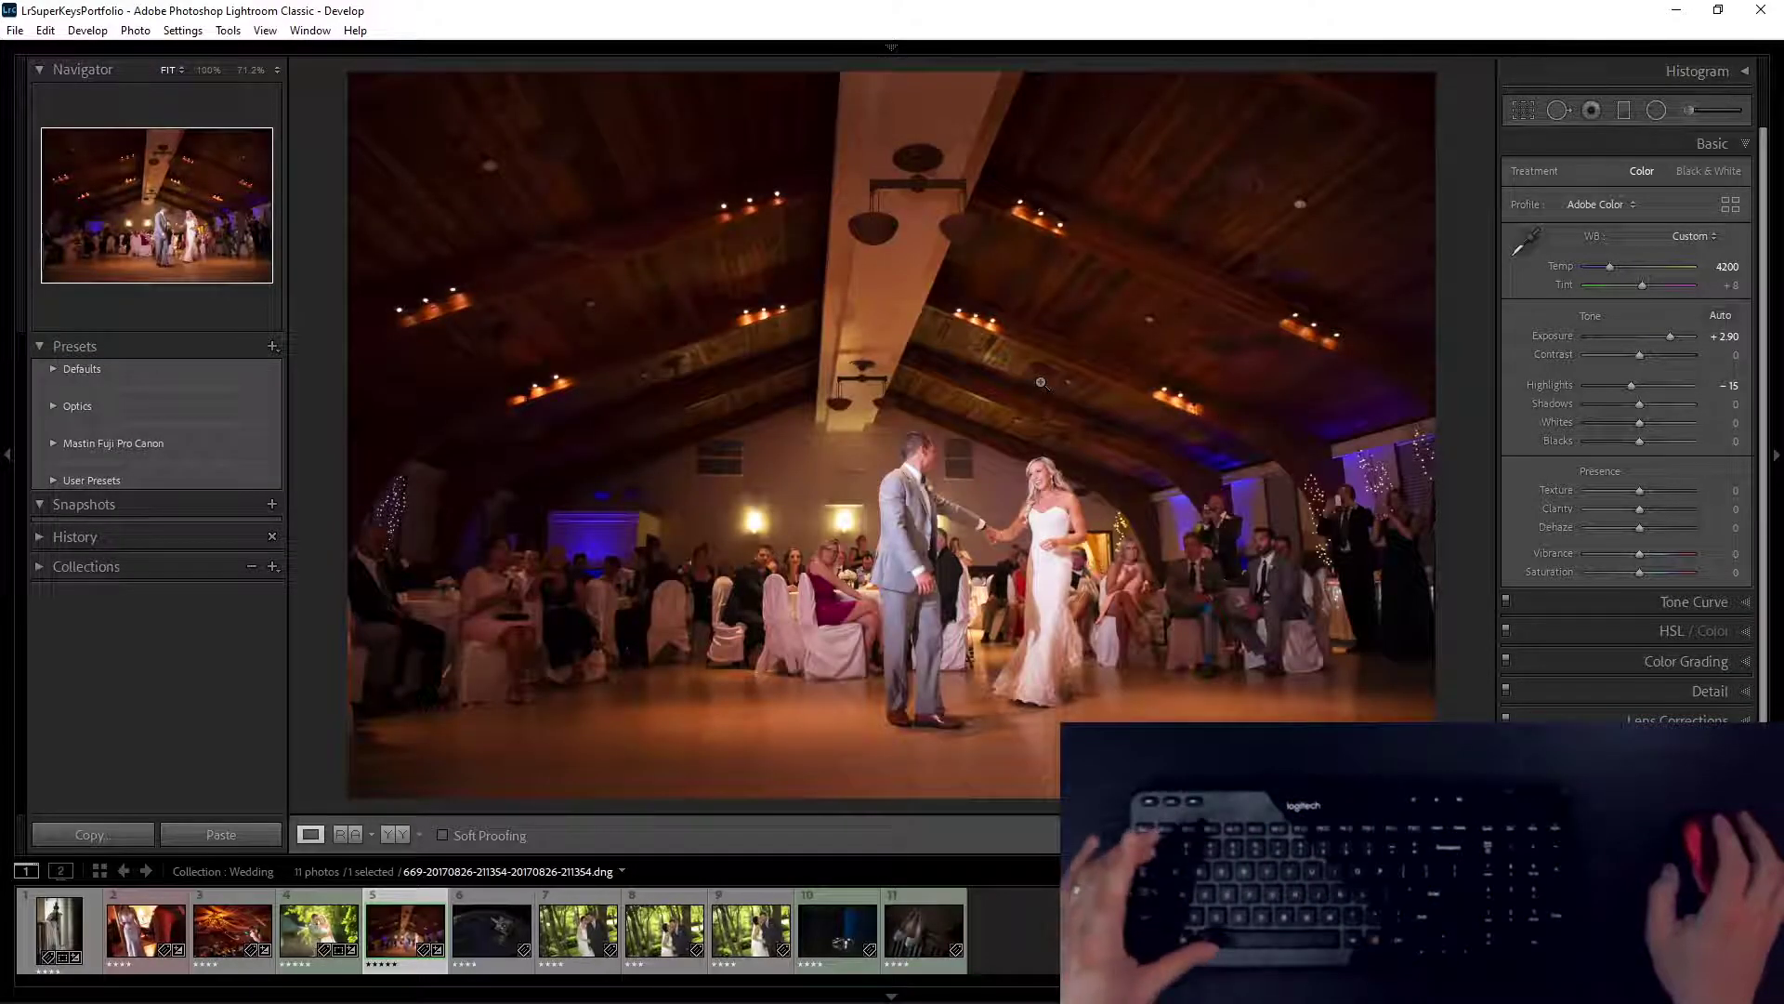
scroll(1024, 388, up, 2)
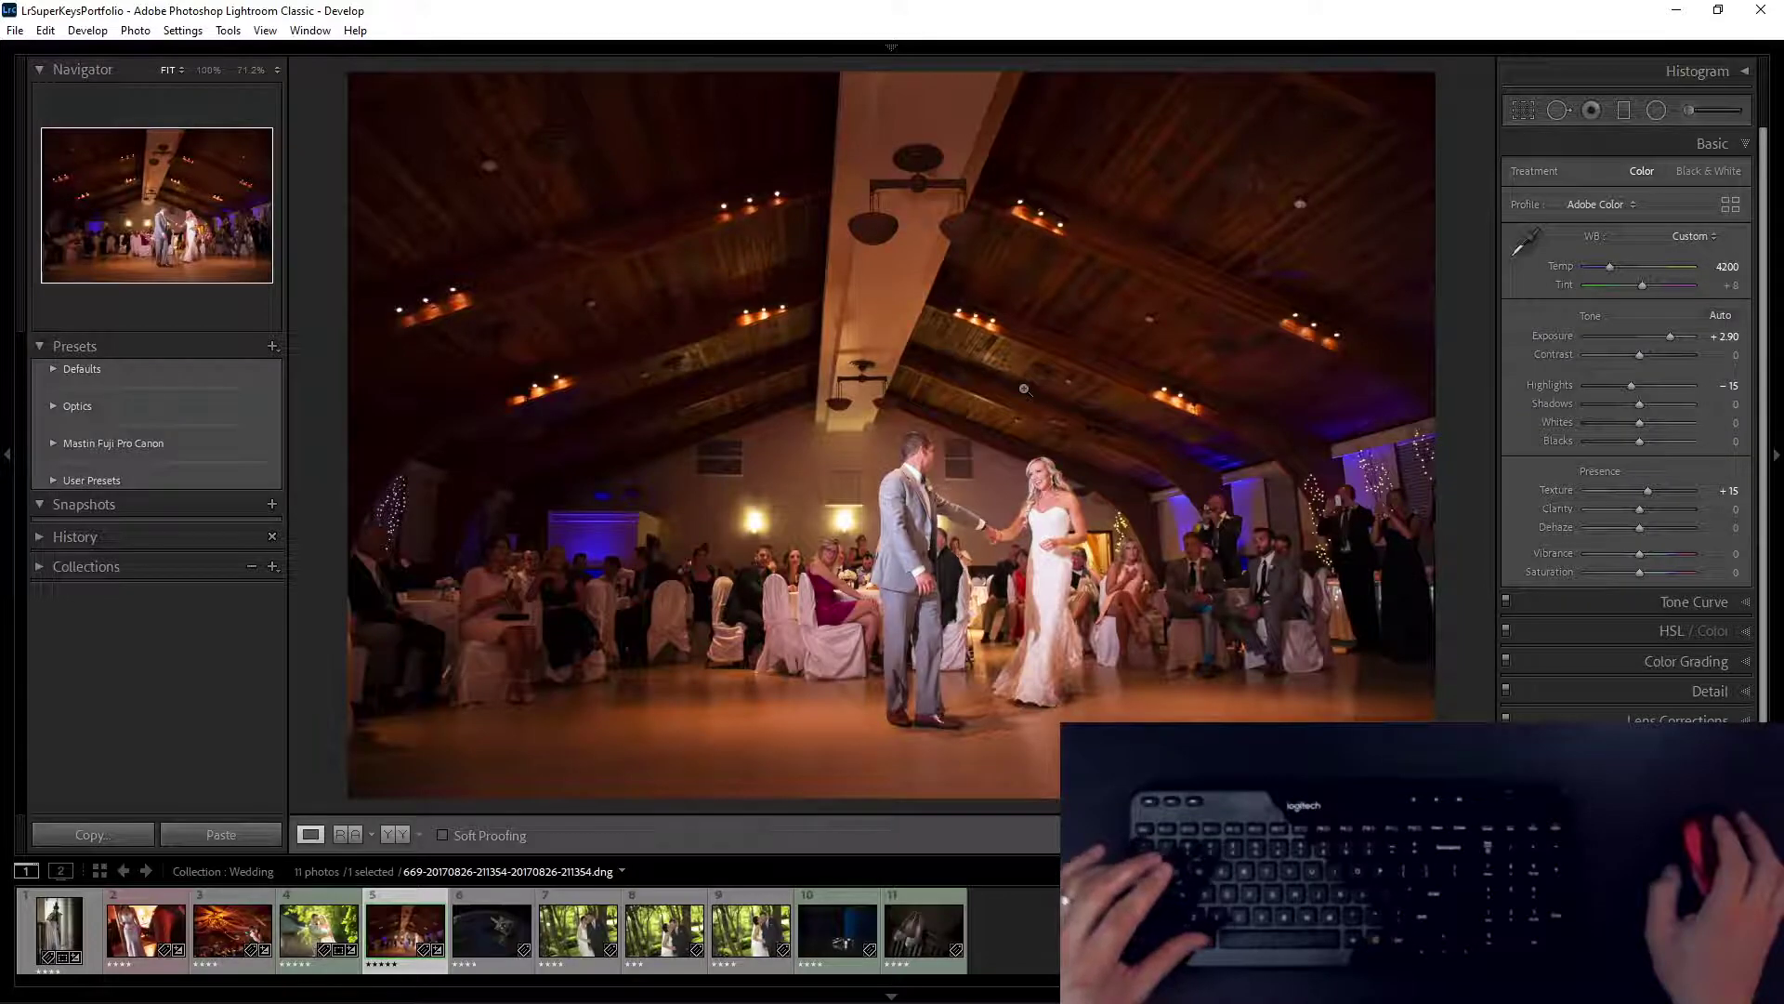
key(backslash)
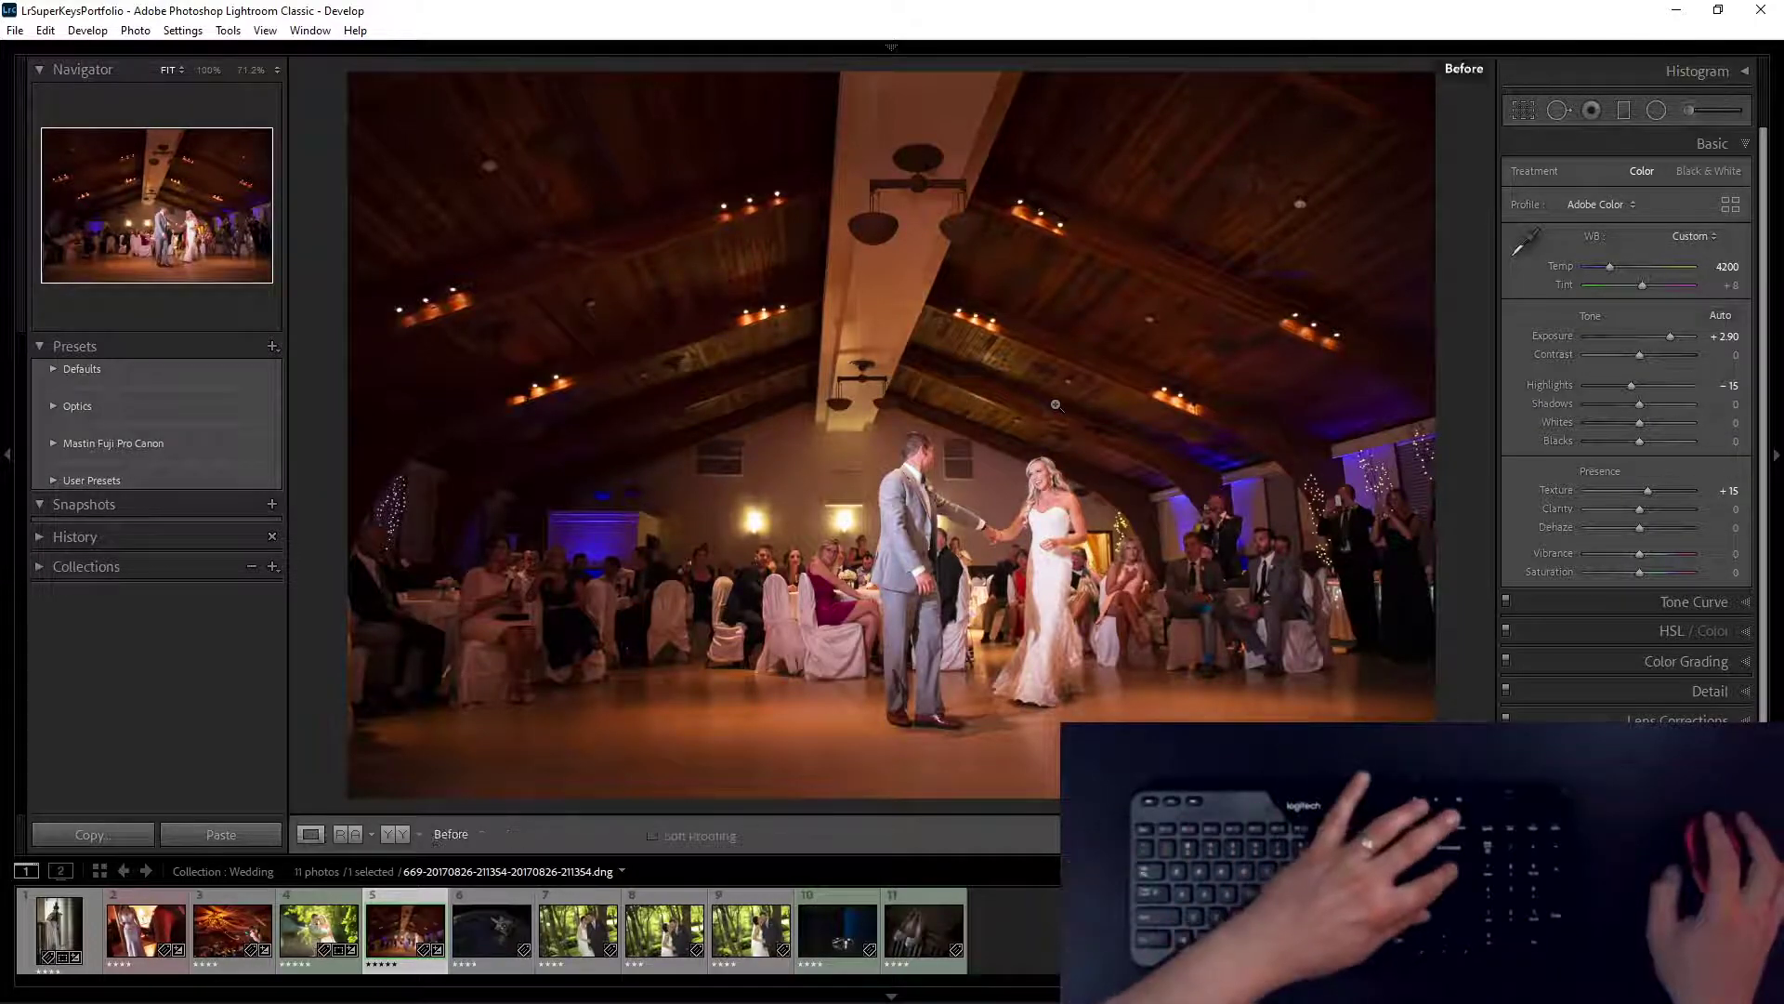
key(backslash)
Step: Go to the diamond ring photo and set its Exposure to +2.30
key(Right)
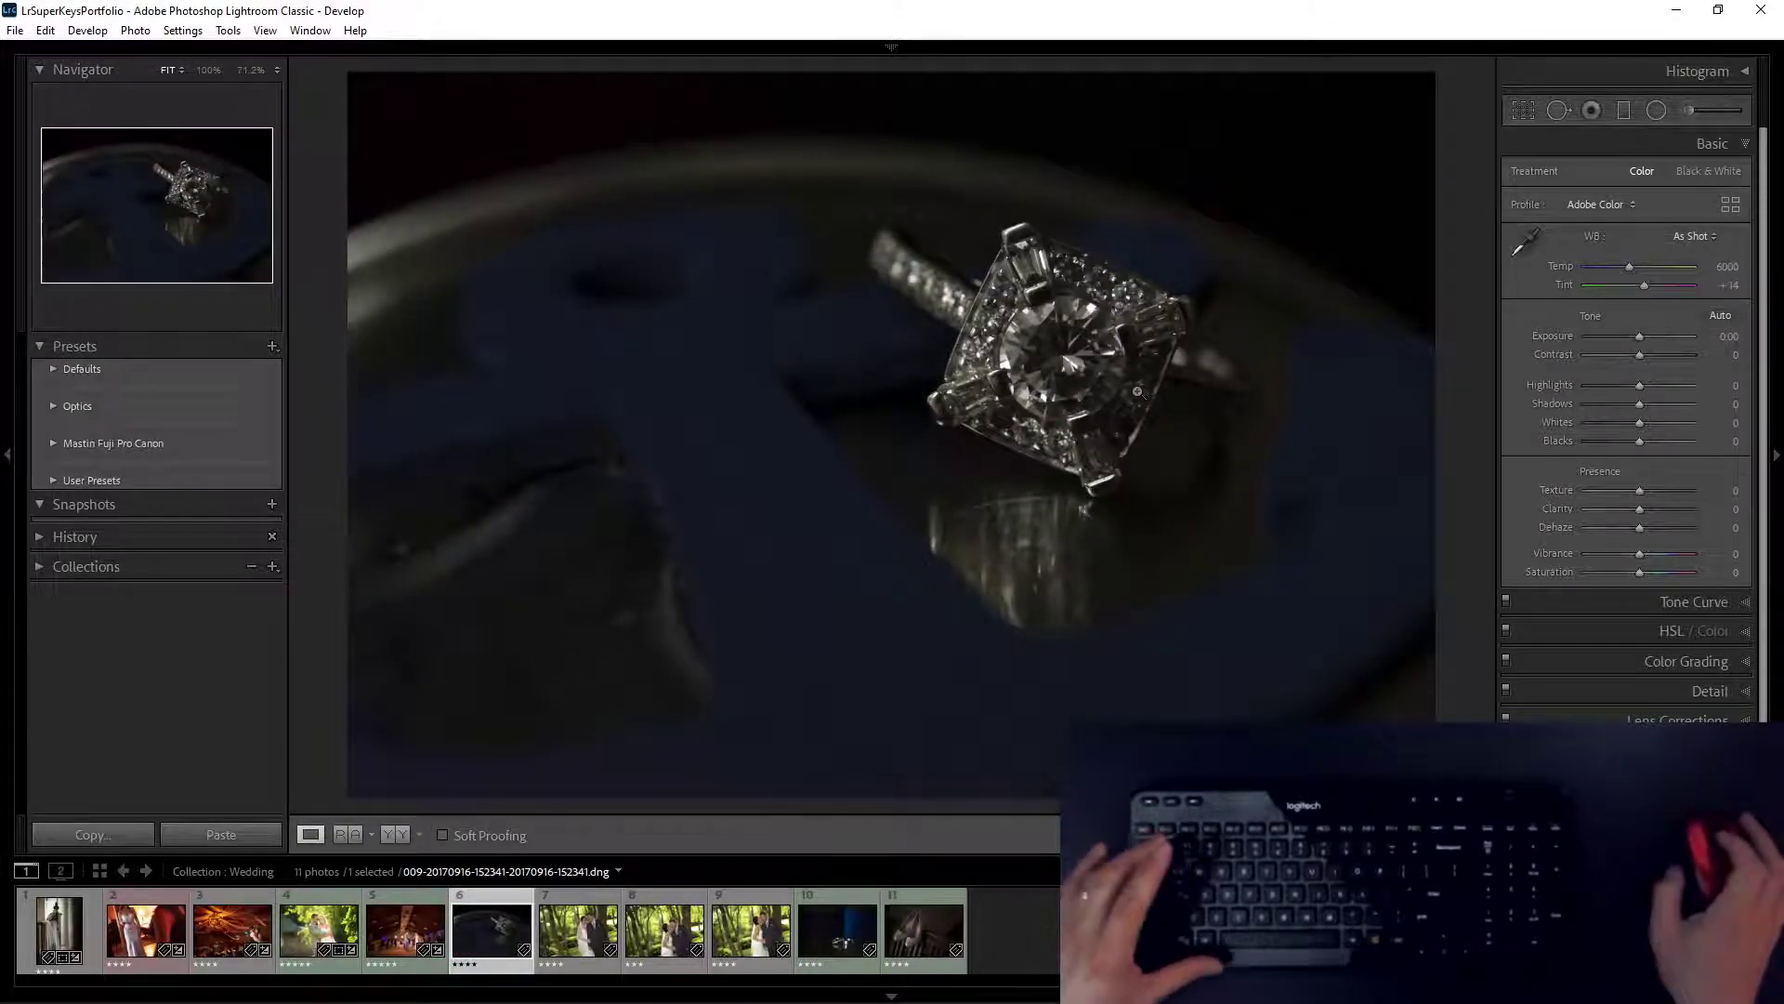
scroll(1139, 393, up, 20)
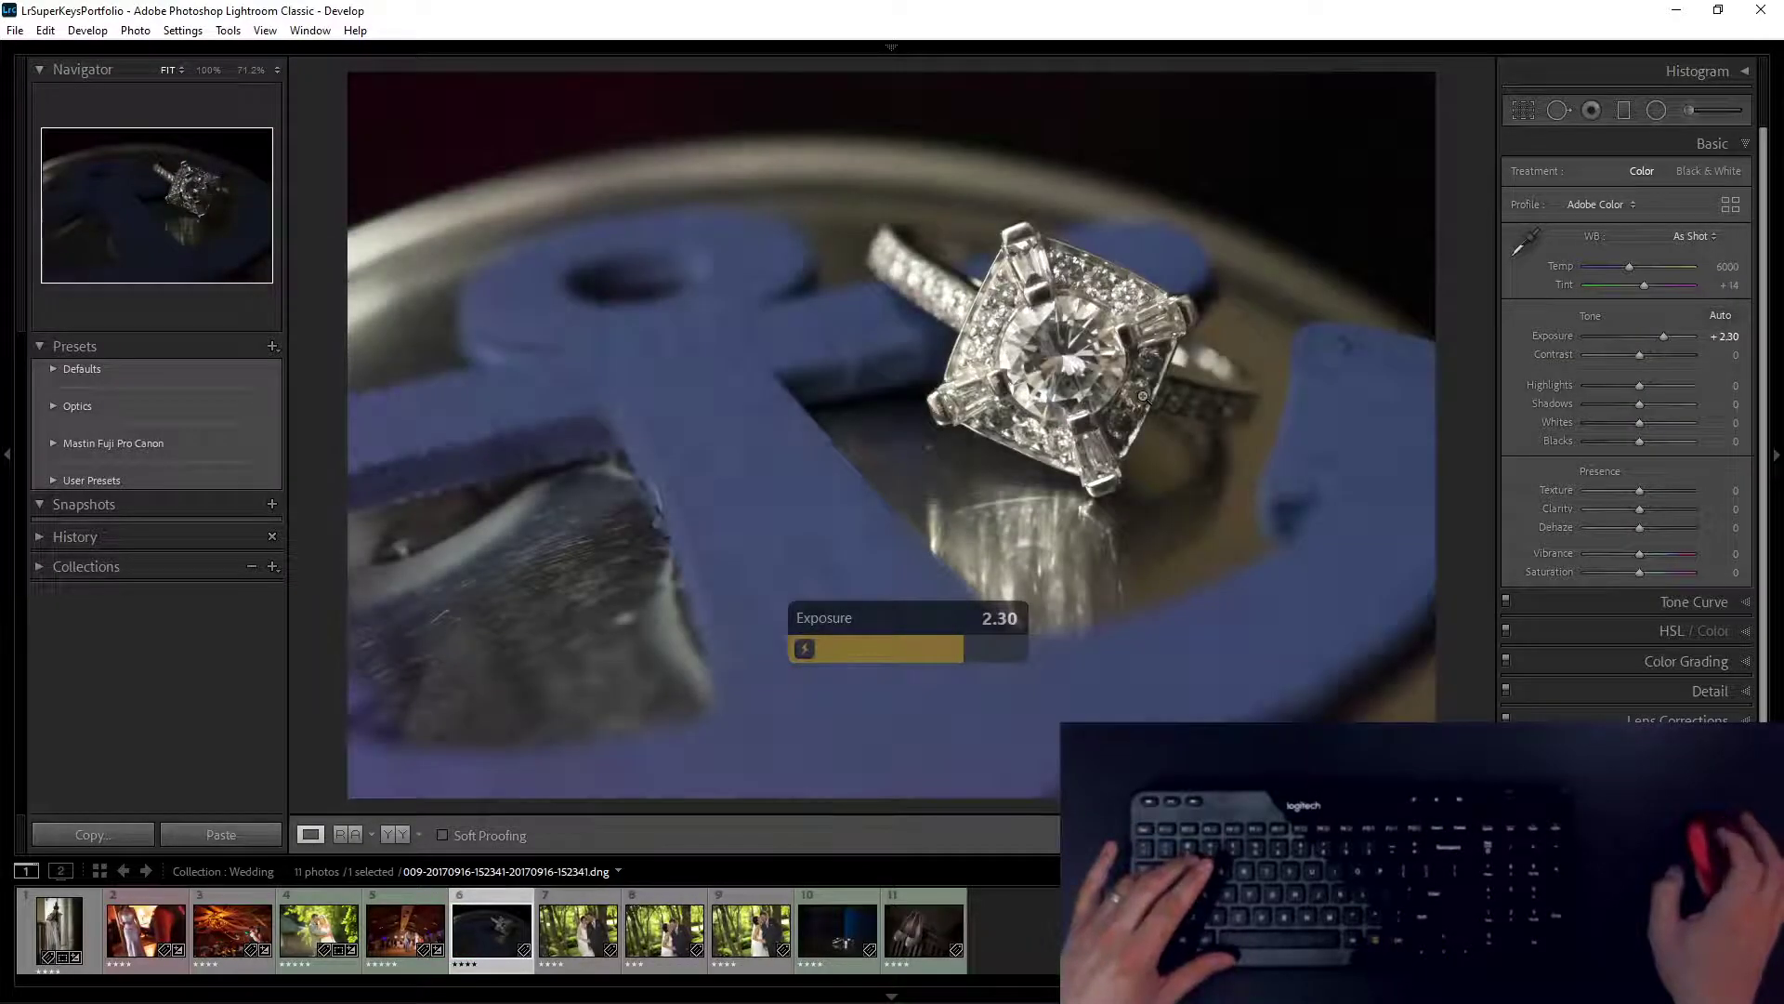
Step: Load the 02 - Details preset onto a size 18 brush and paint over the ring's diamond
key(Tab)
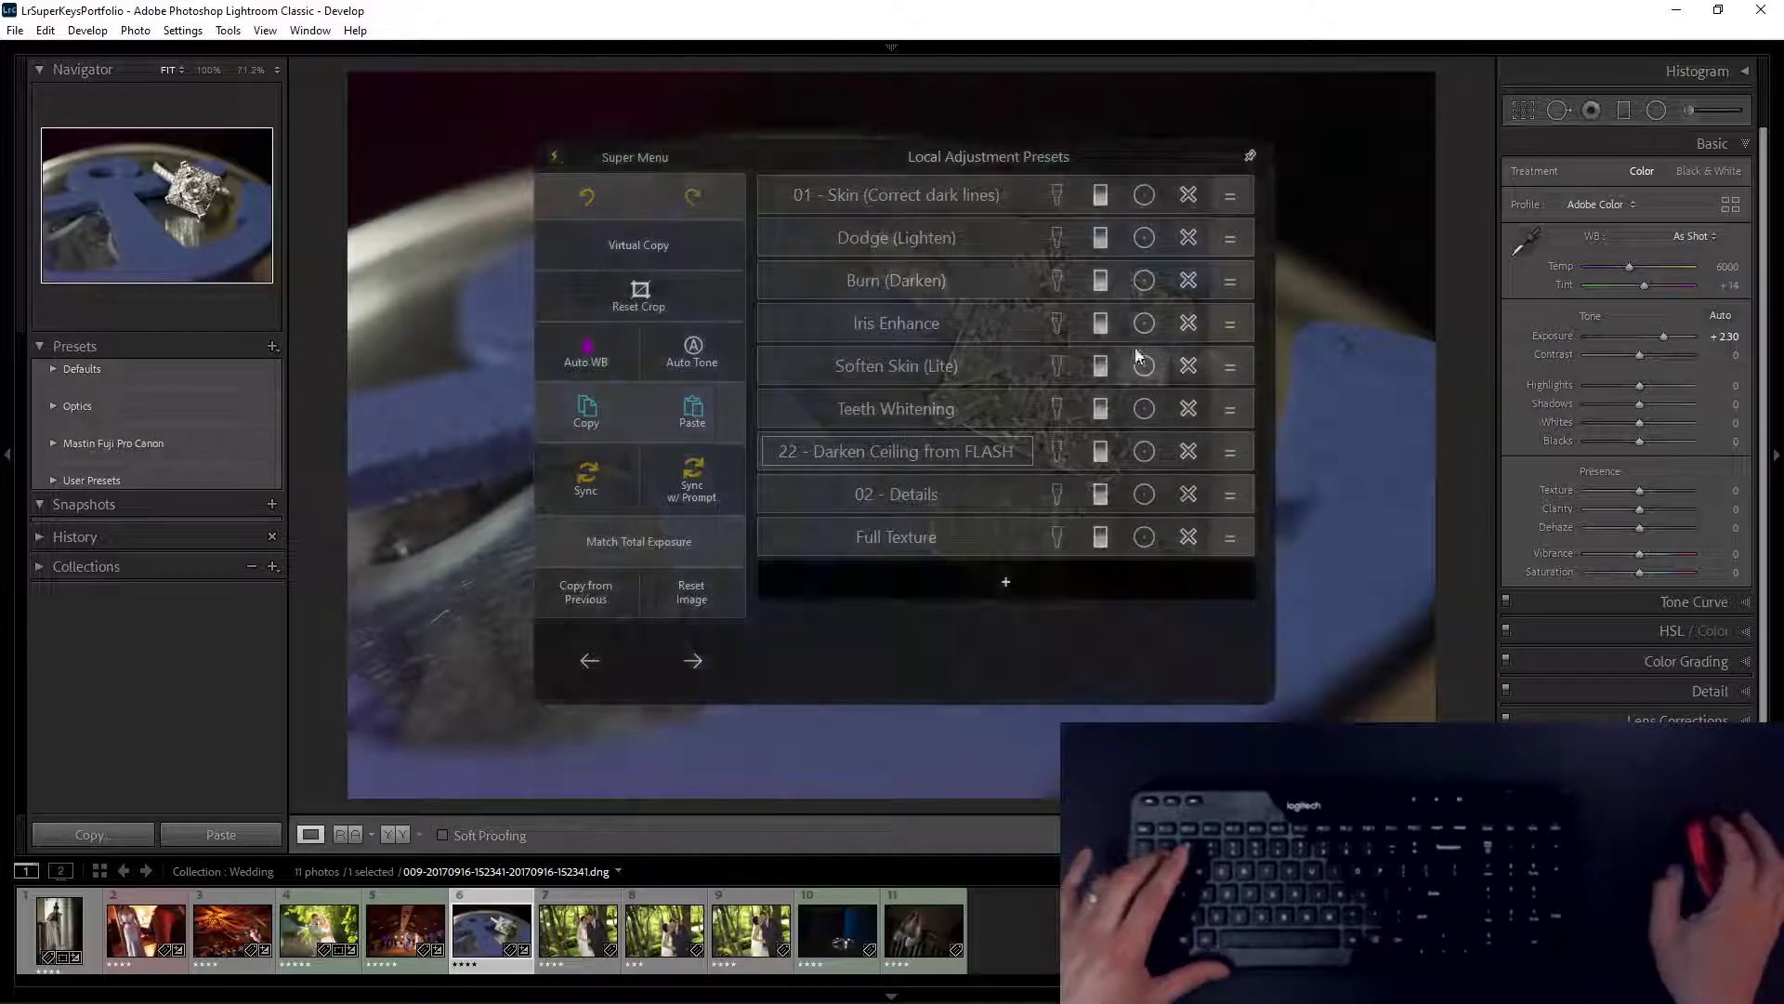
click(883, 498)
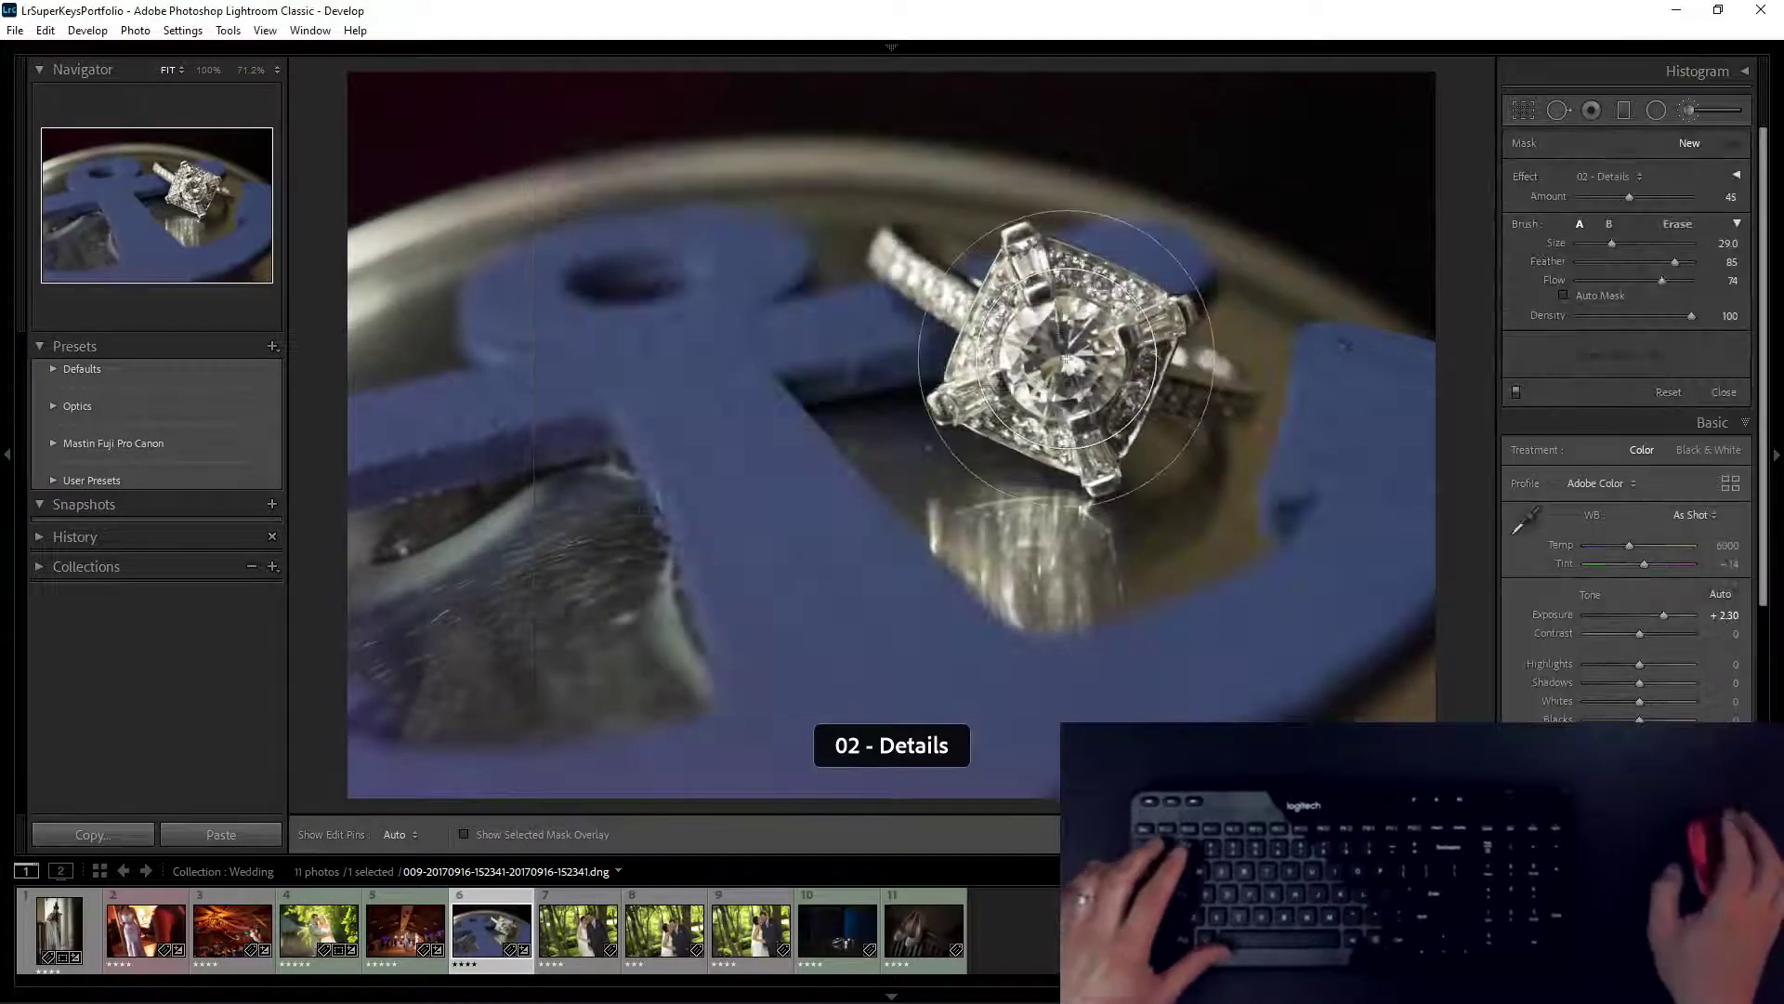
scroll(1066, 359, down, 11)
mouse_move(1052, 326)
mouse_down()
mouse_move(1080, 381)
mouse_move(1050, 451)
mouse_move(1129, 319)
mouse_move(1139, 437)
mouse_move(948, 297)
mouse_move(948, 344)
mouse_move(946, 311)
mouse_move(1219, 392)
mouse_move(1104, 420)
mouse_move(980, 413)
mouse_move(1092, 363)
mouse_move(1169, 395)
mouse_move(1171, 423)
mouse_move(1116, 446)
mouse_move(1060, 423)
mouse_up()
key(k)
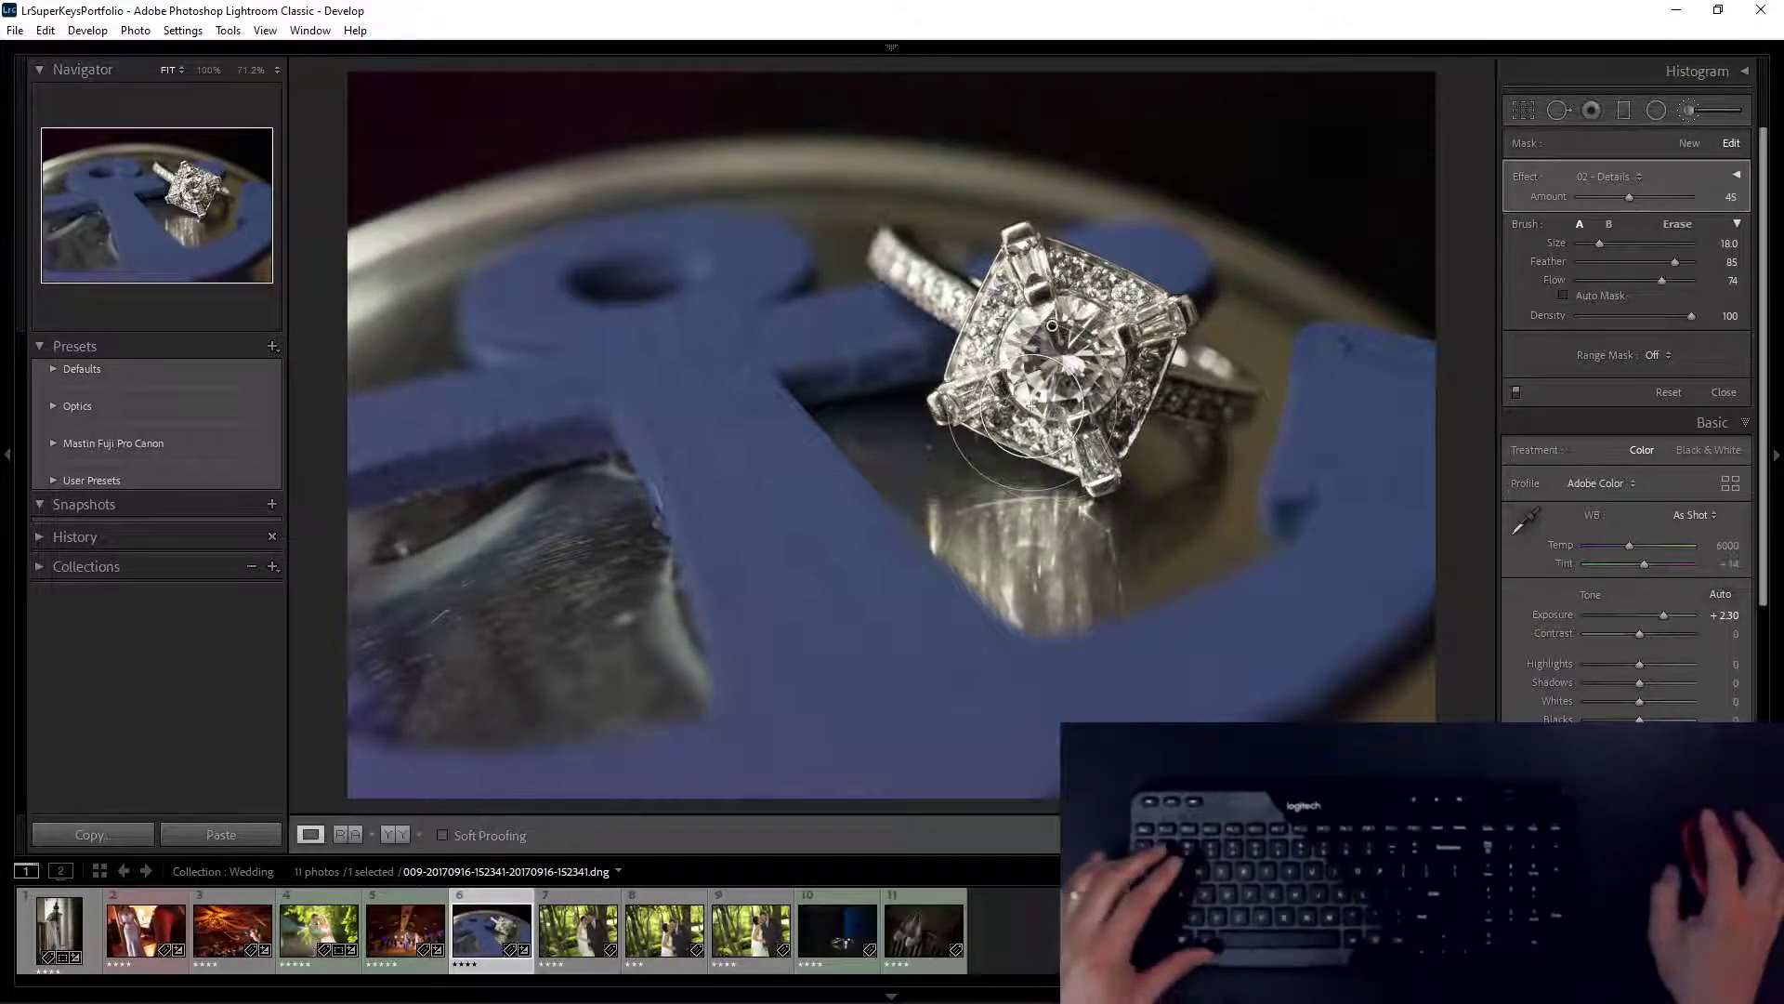
Step: Draw a wide Burn (Darken) radial filter around the ring with Amount -1.18 and Feather 82, and close it
key(grave)
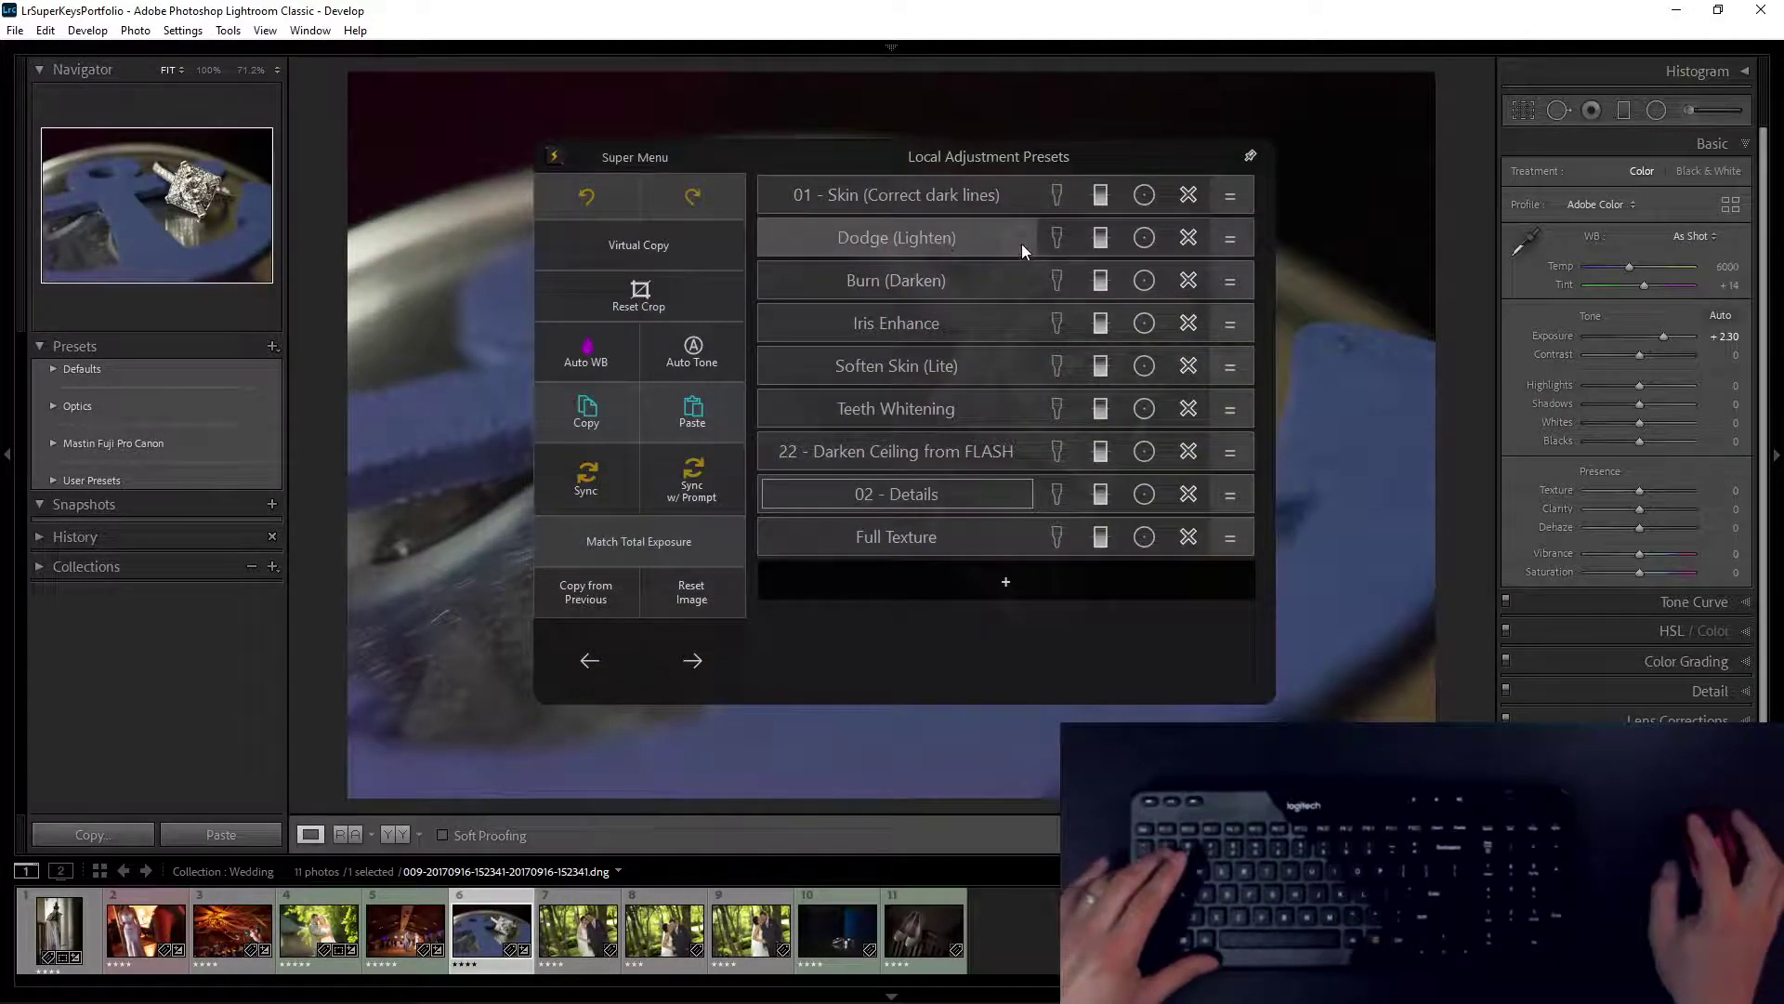
click(1144, 280)
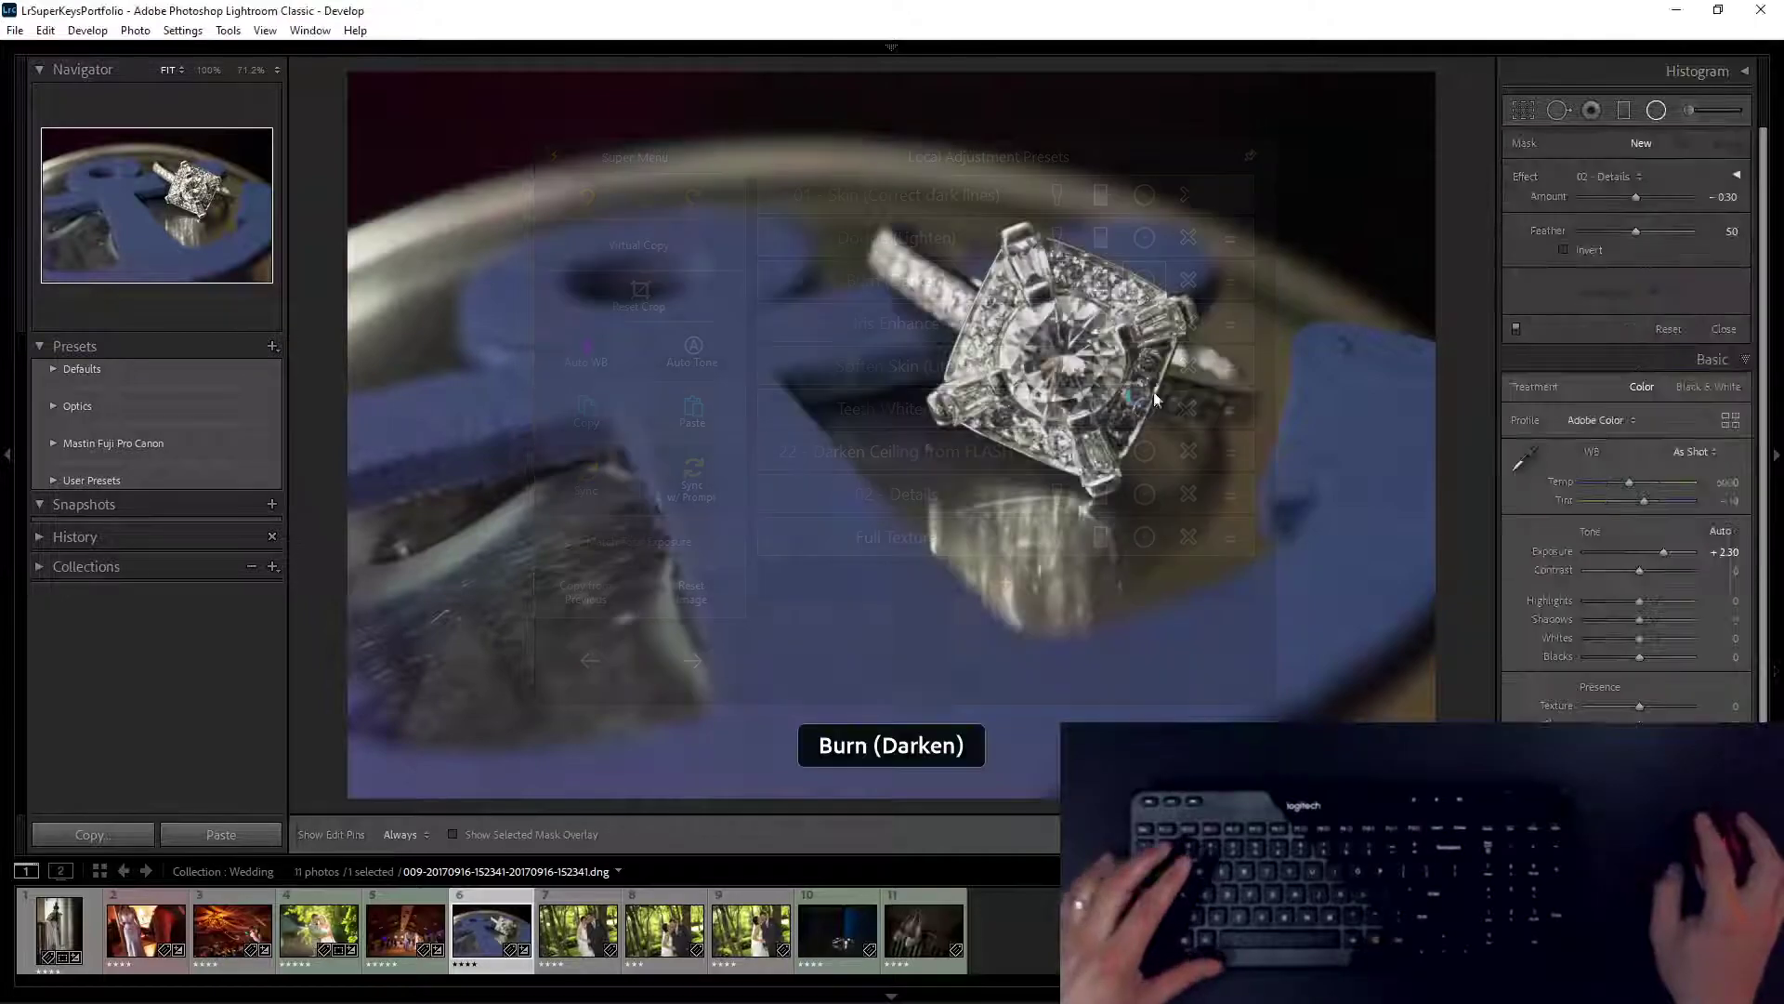
drag(1041, 352, 1380, 636)
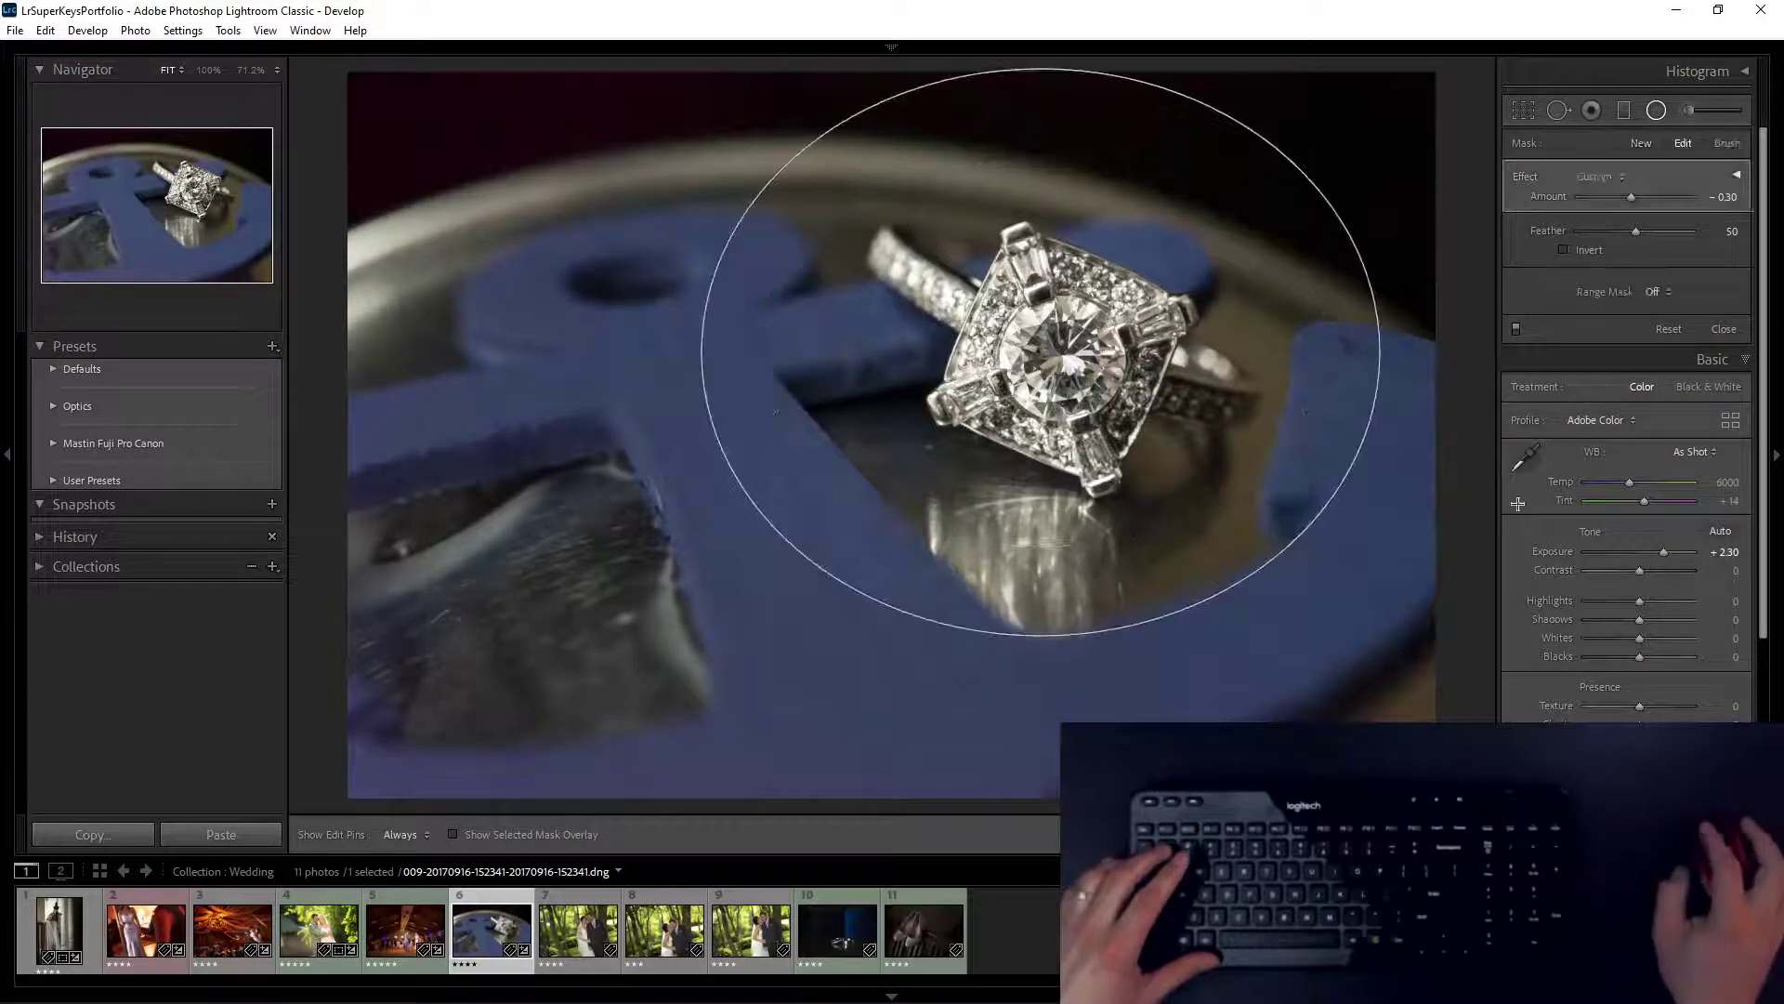
drag(1632, 191, 1673, 240)
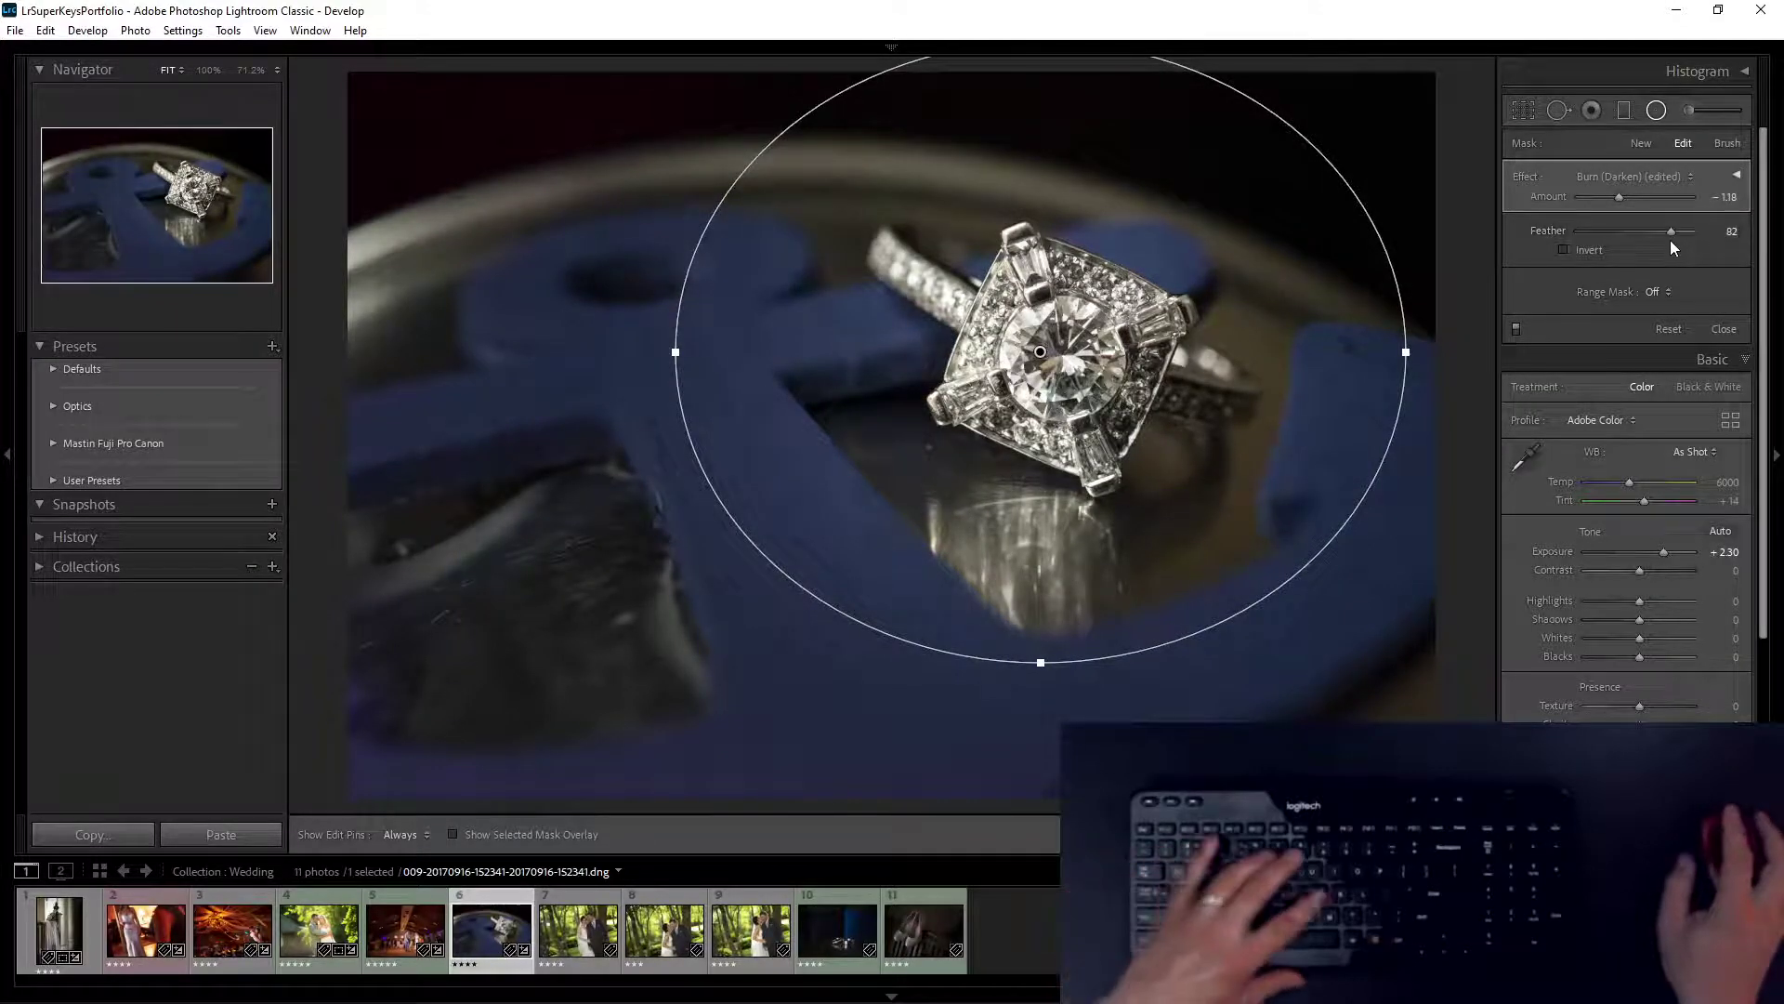
key(k)
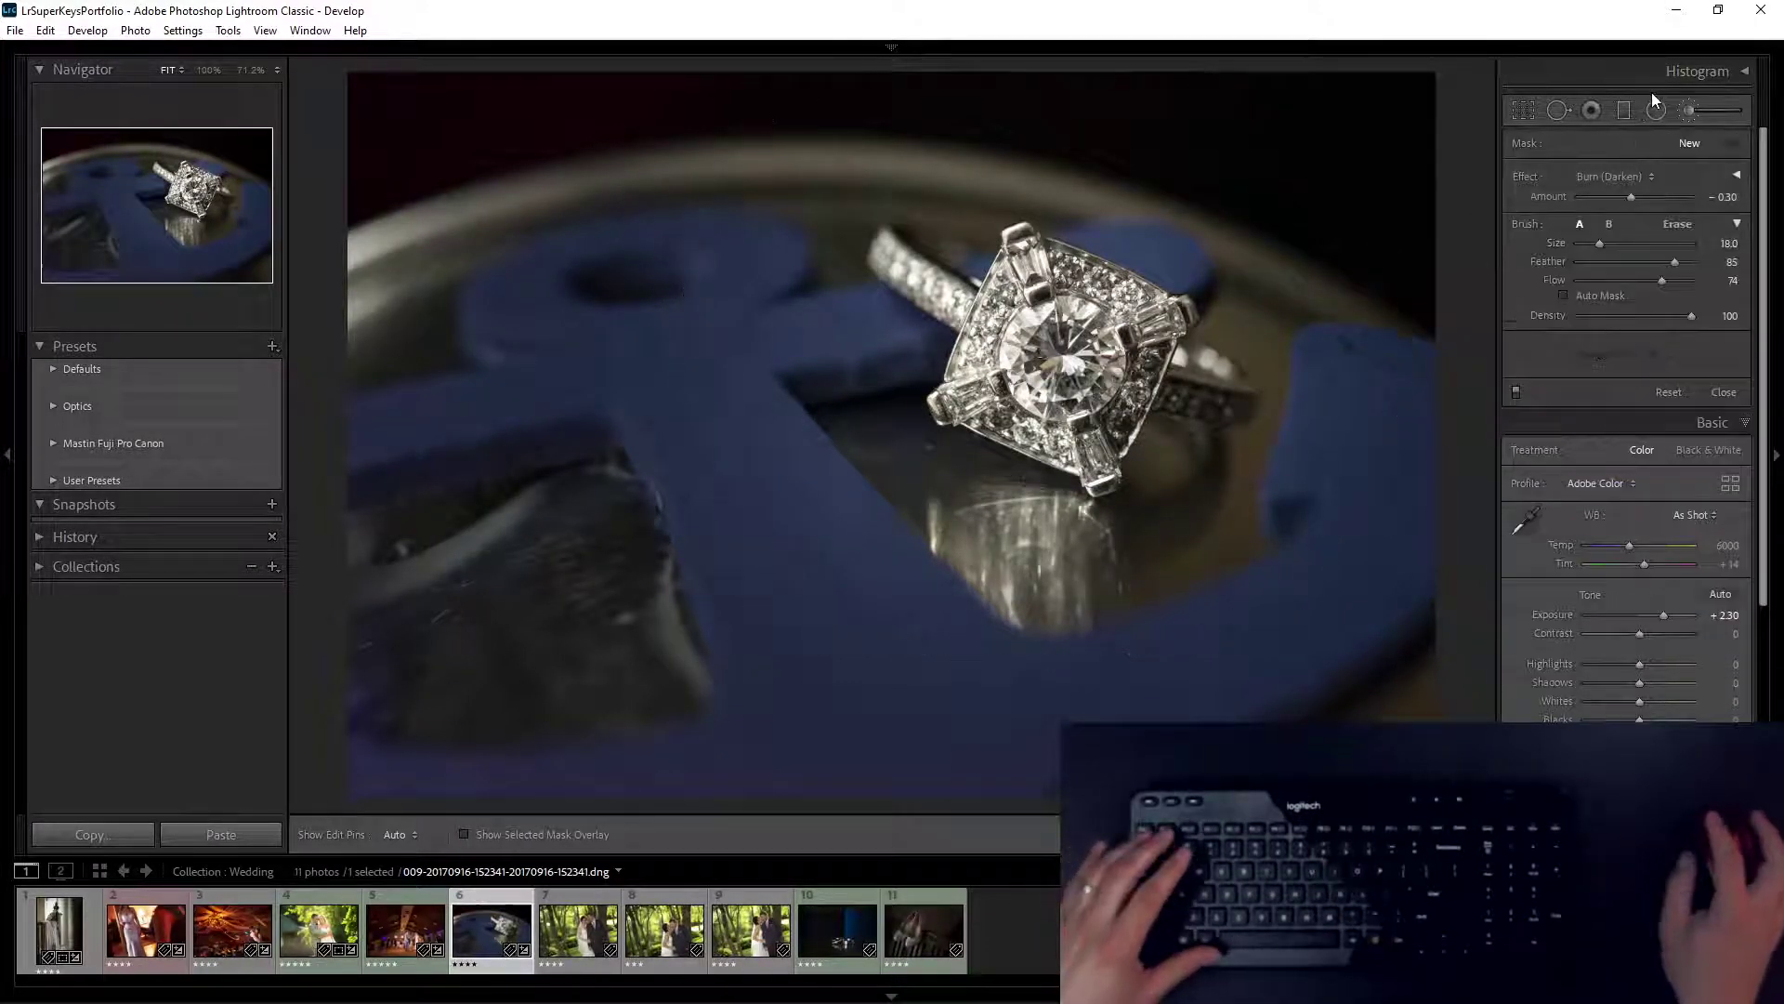
key(k)
Step: Set the ring photo's Temp to 6200, Tint to +16, Exposure to +2.50 and Highlights to -10
scroll(922, 486, up, 4)
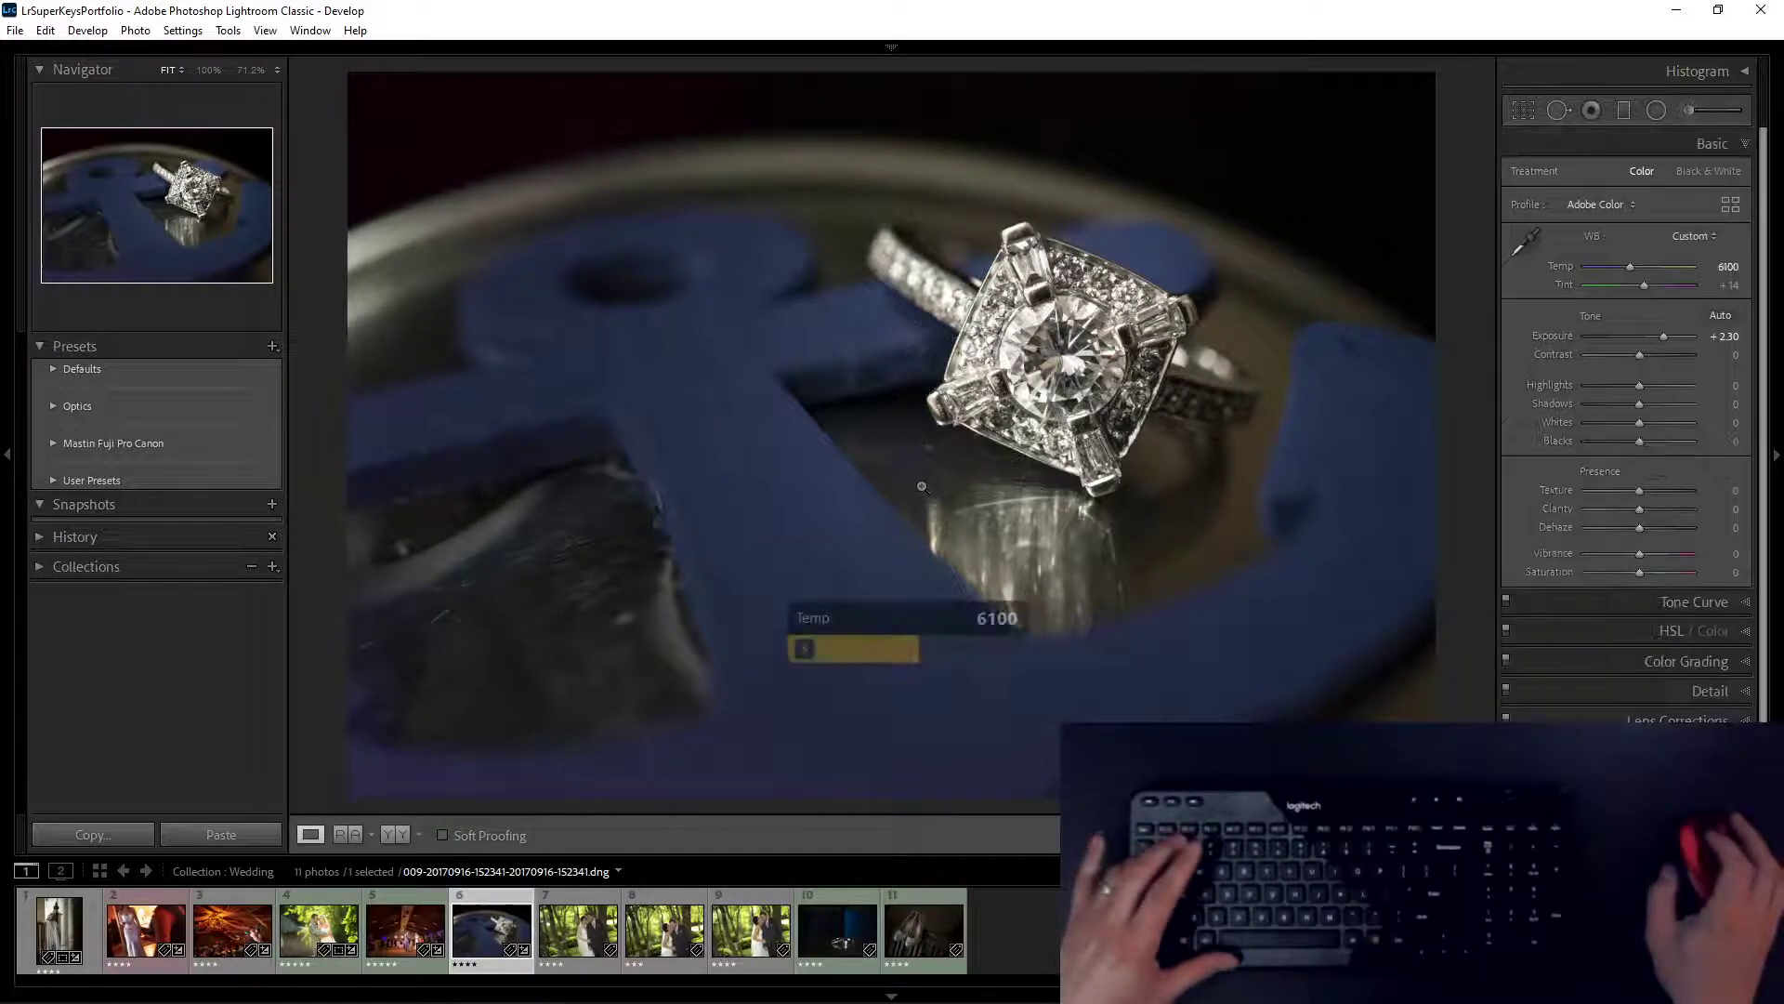
scroll(922, 486, up, 2)
scroll(921, 486, up, 1)
scroll(922, 487, down, 2)
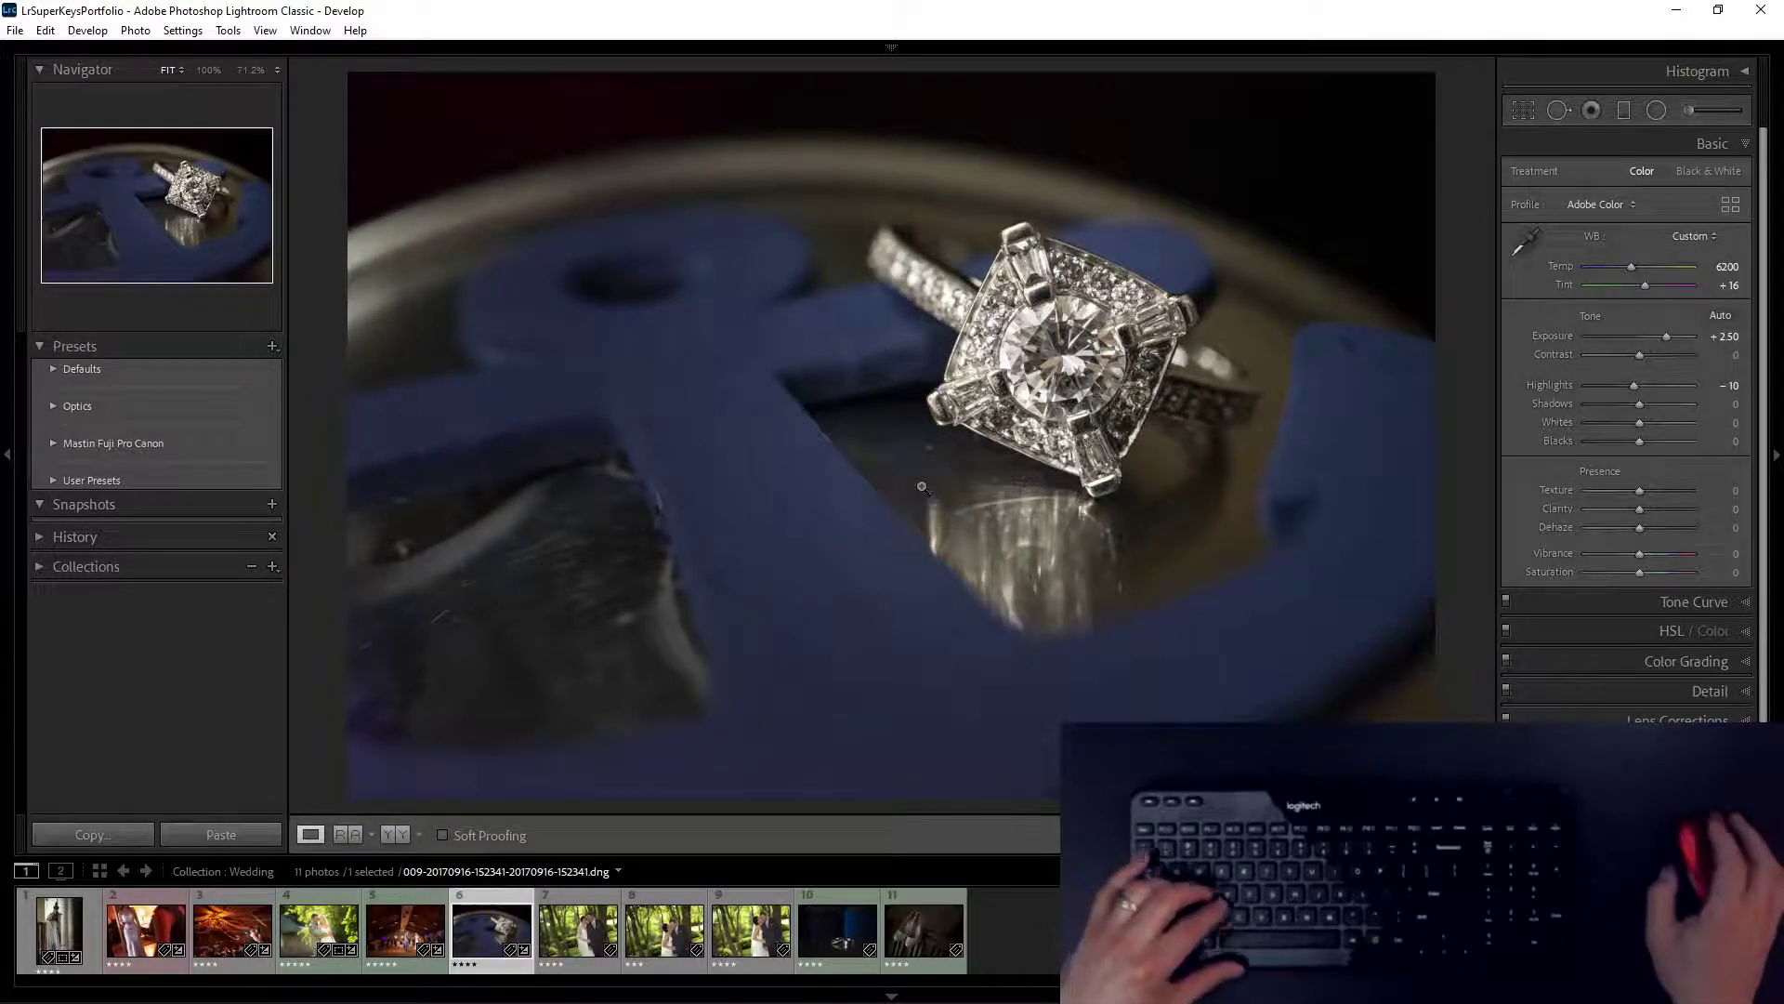
Step: Set the ring photo's tone curve to Highlights +15, Lights +15, Darks -10 and Shadows -10, and compare with its before view
scroll(922, 487, down, 2)
scroll(922, 486, down, 2)
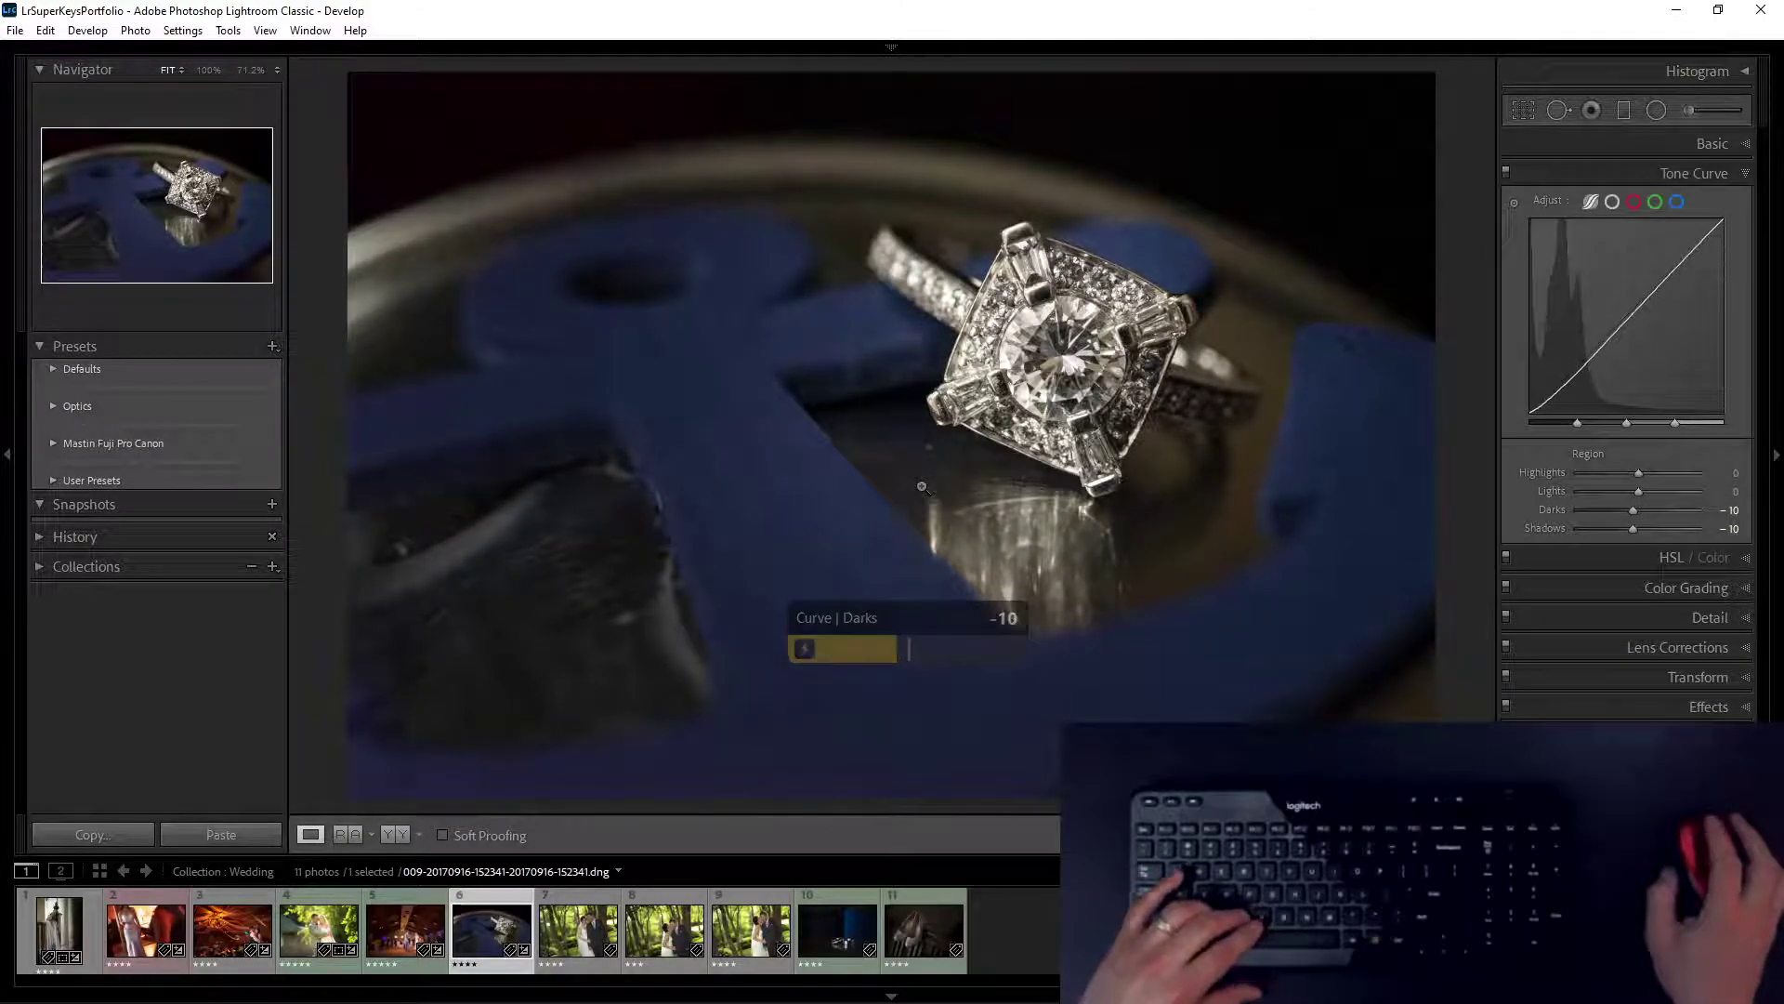
scroll(922, 487, up, 3)
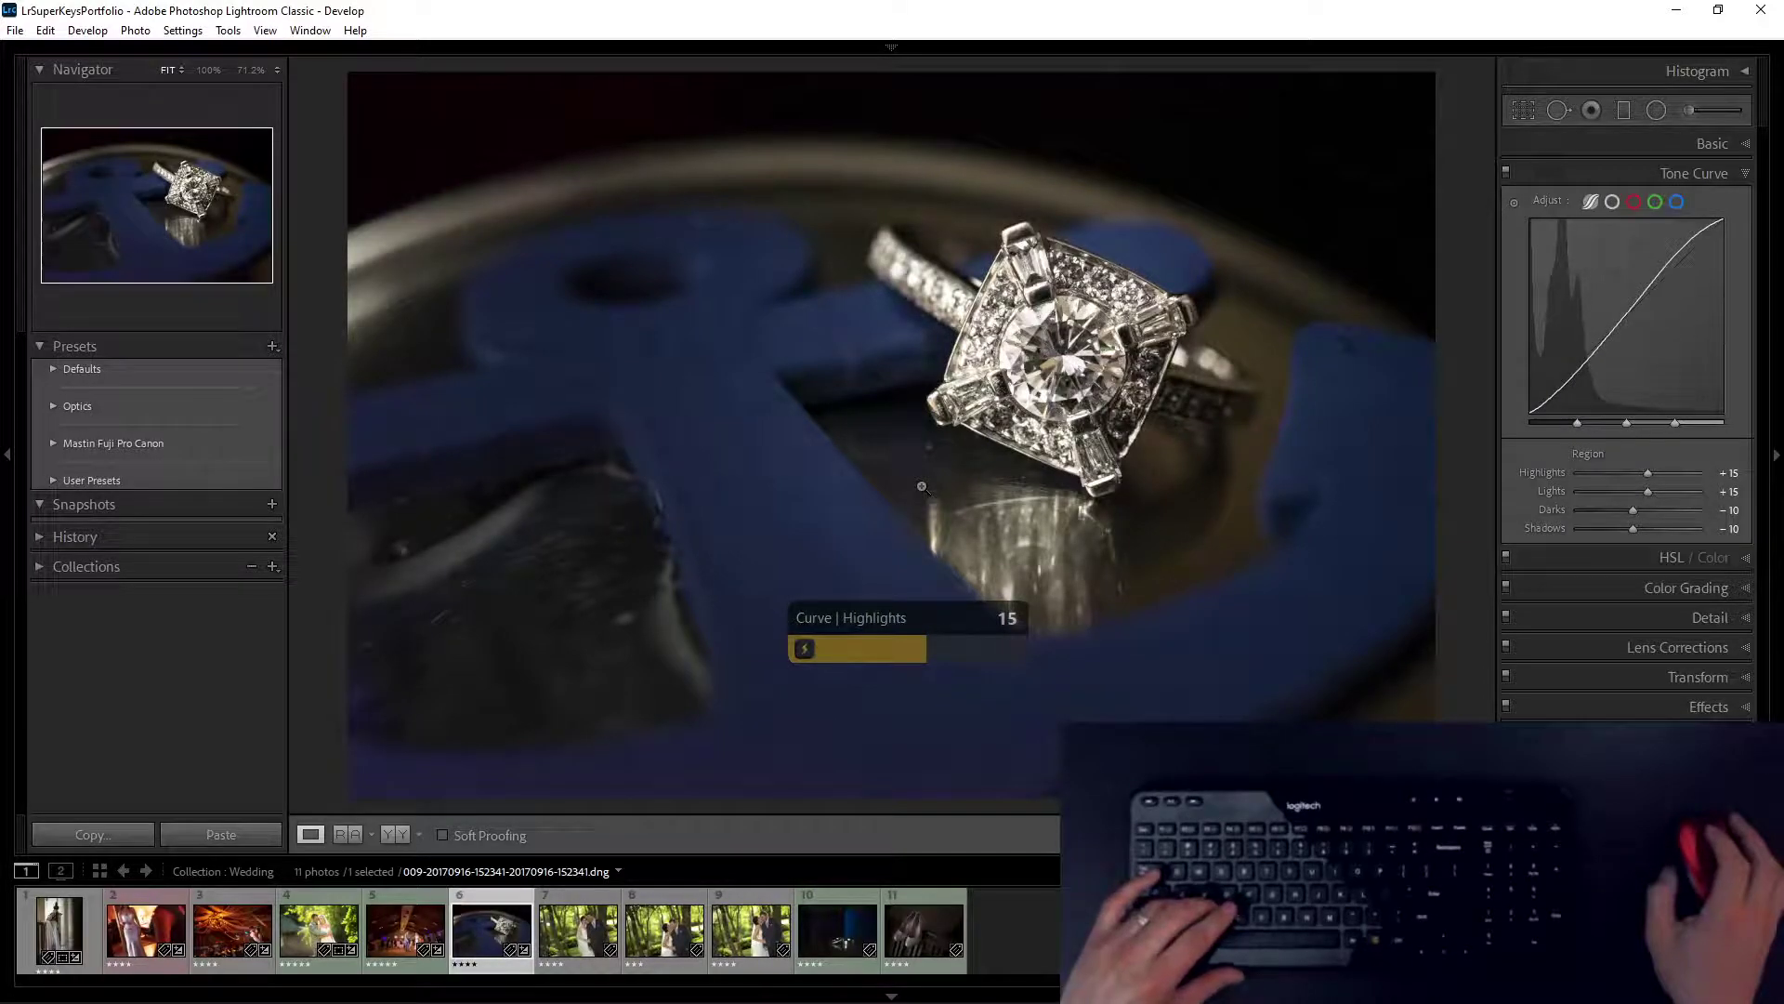
key(backslash)
key(backslash)
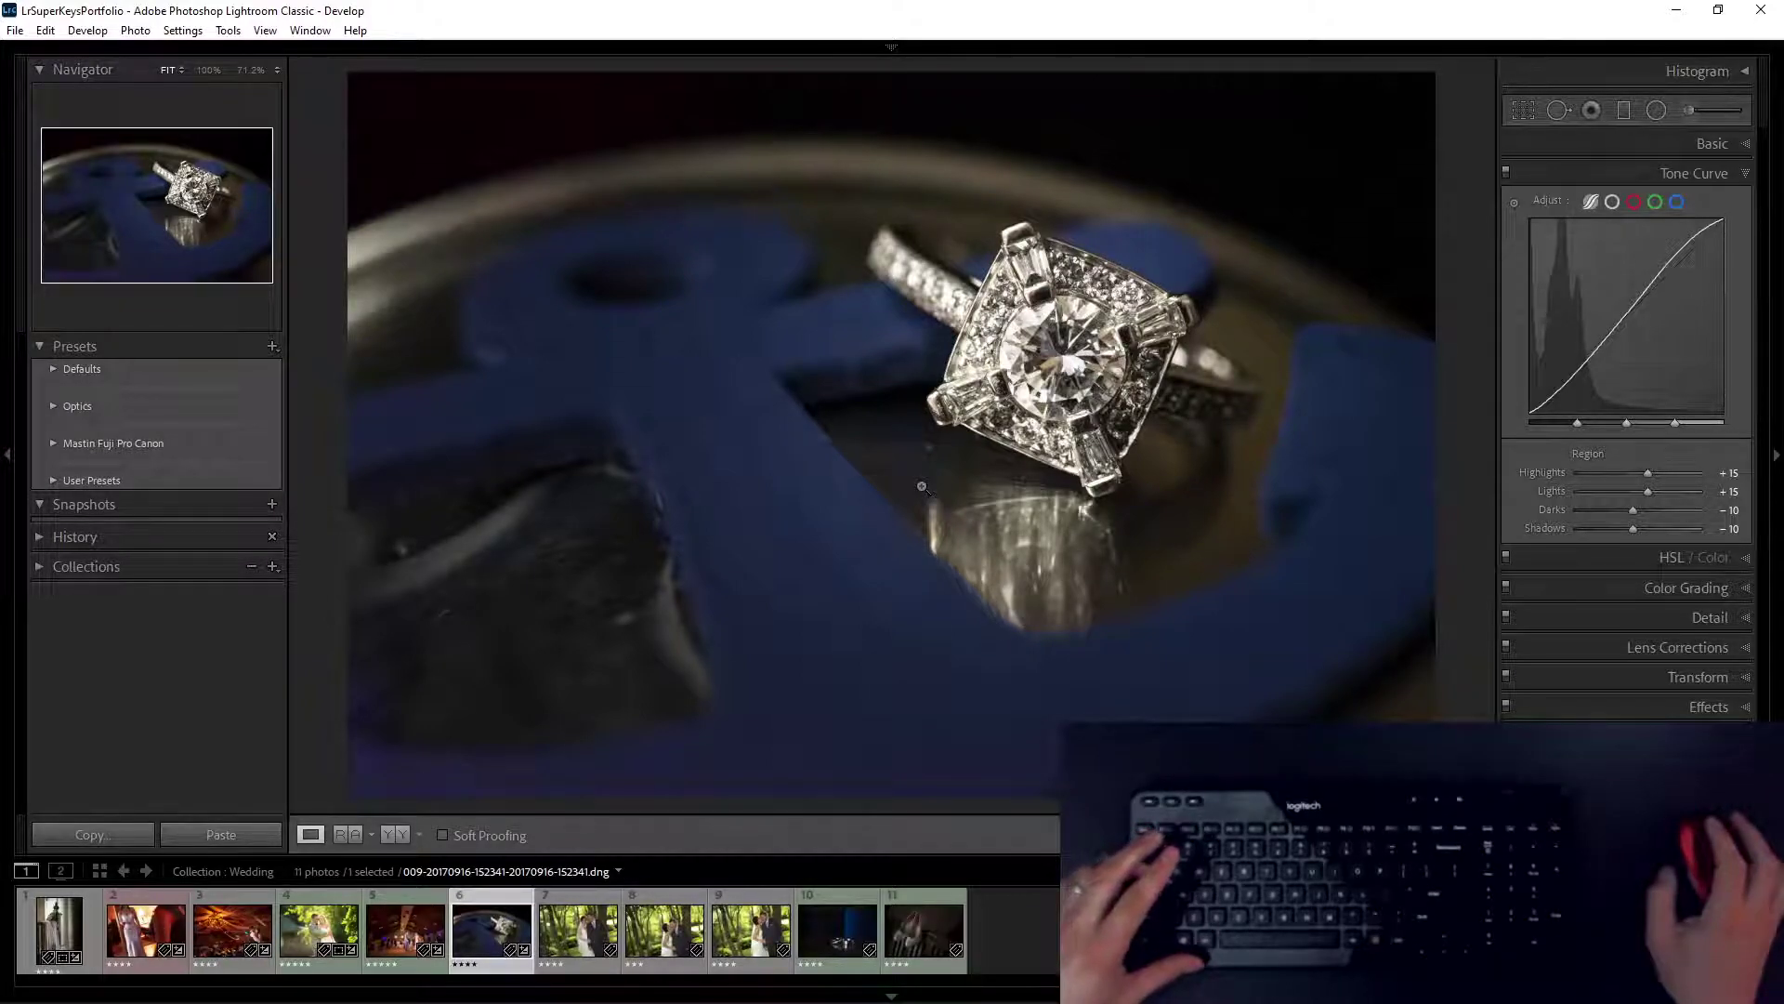
Step: Go to the first photo of the couple under the trees and set its Exposure to +1.10
key(grave)
click(723, 581)
click(555, 920)
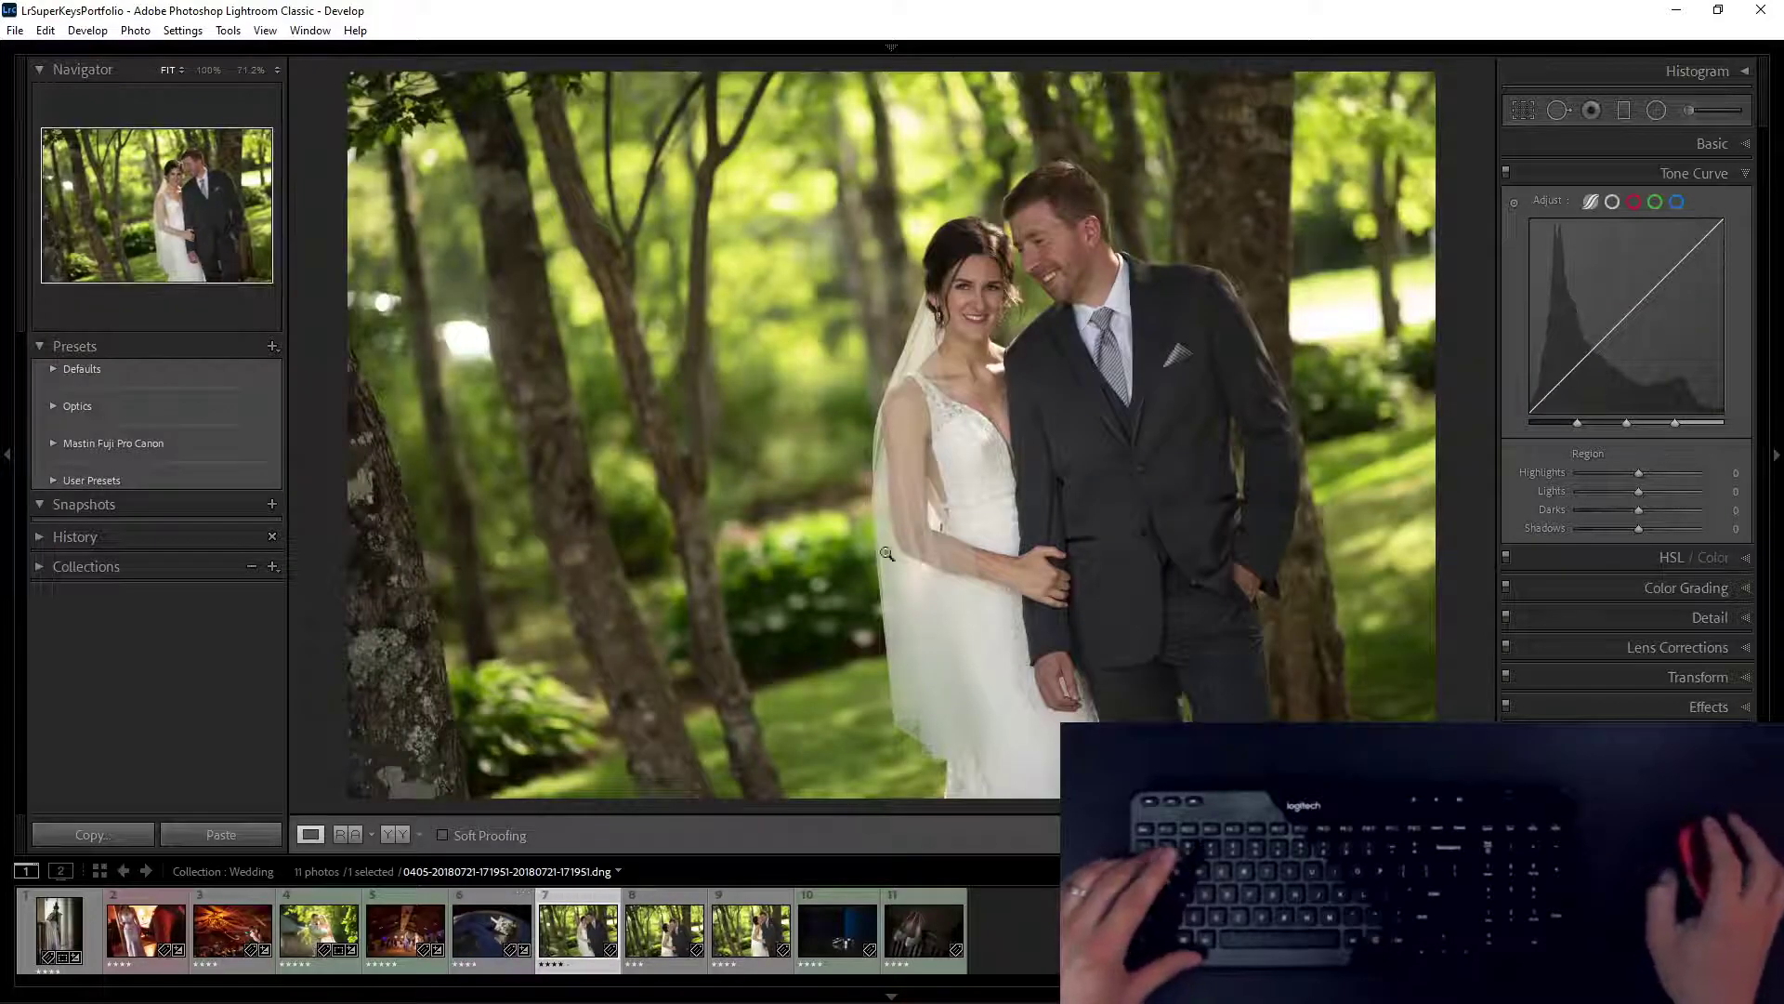
key(e)
scroll(1032, 383, up, 7)
scroll(1032, 384, up, 4)
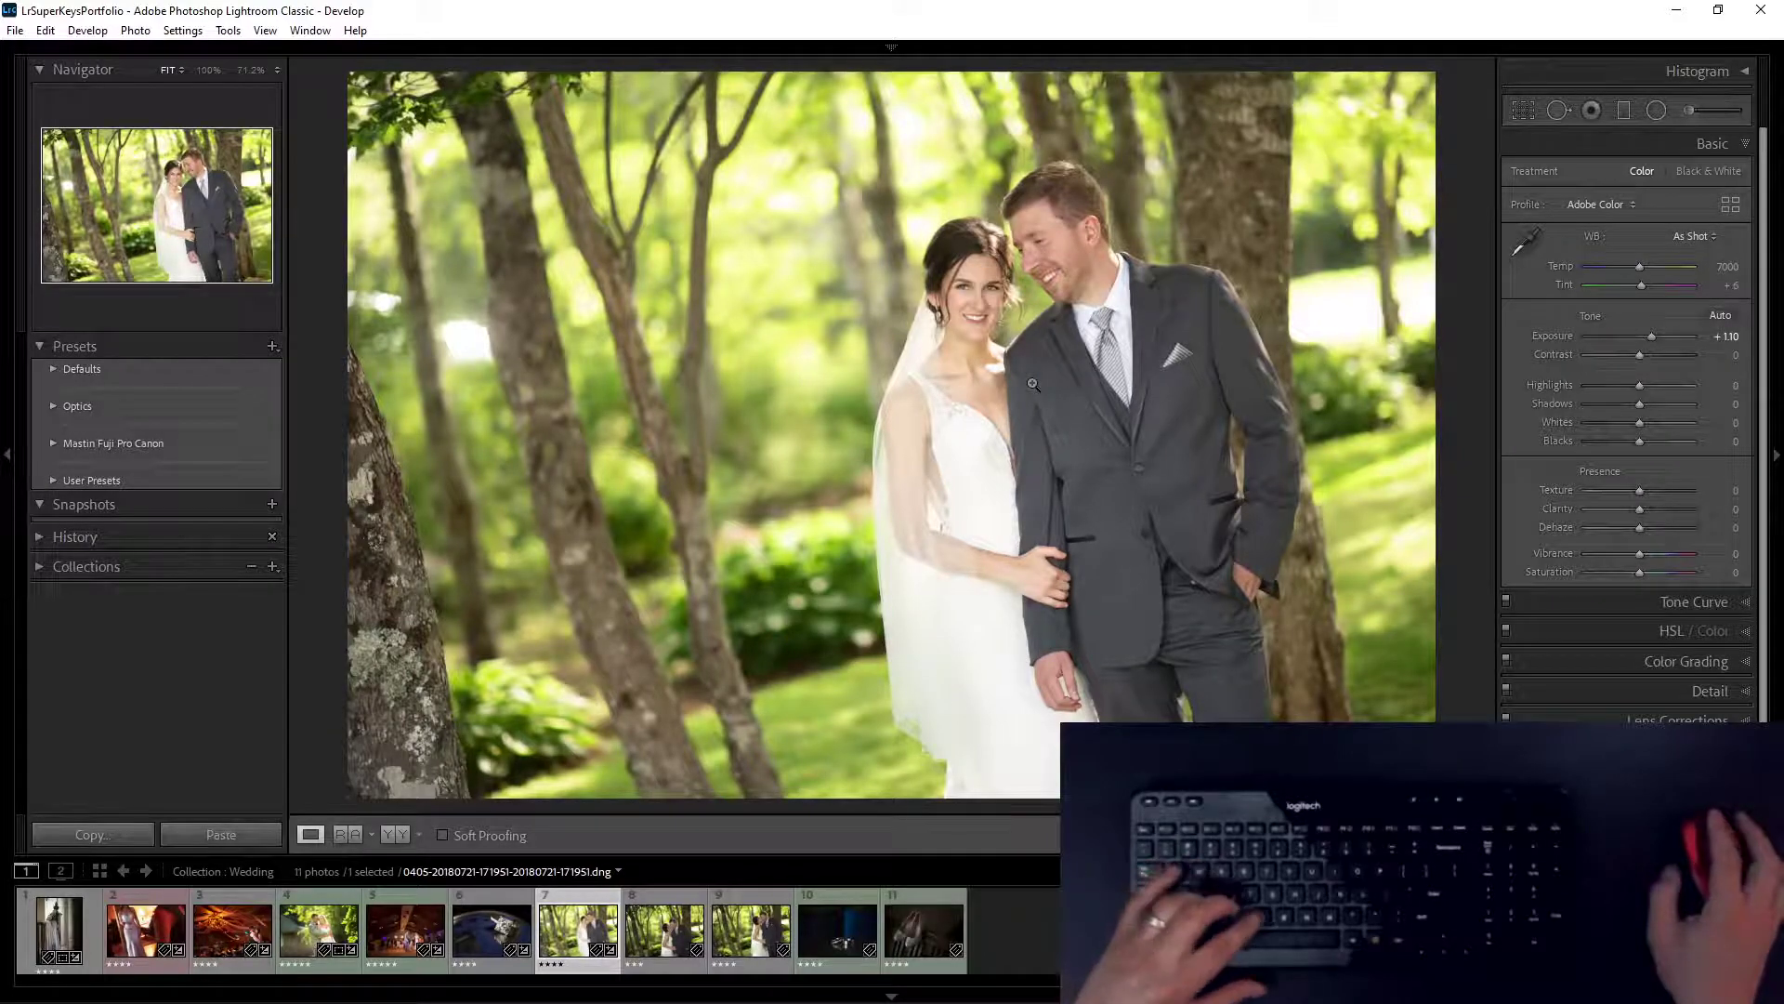
Step: Set the tree portrait's Temp to 6900 and Exposure to +1.20
scroll(1032, 384, down, 4)
scroll(1033, 384, down, 3)
scroll(1033, 383, up, 2)
scroll(1032, 384, up, 2)
scroll(1035, 387, up, 1)
scroll(1034, 387, down, 1)
key(e)
scroll(1034, 386, up, 1)
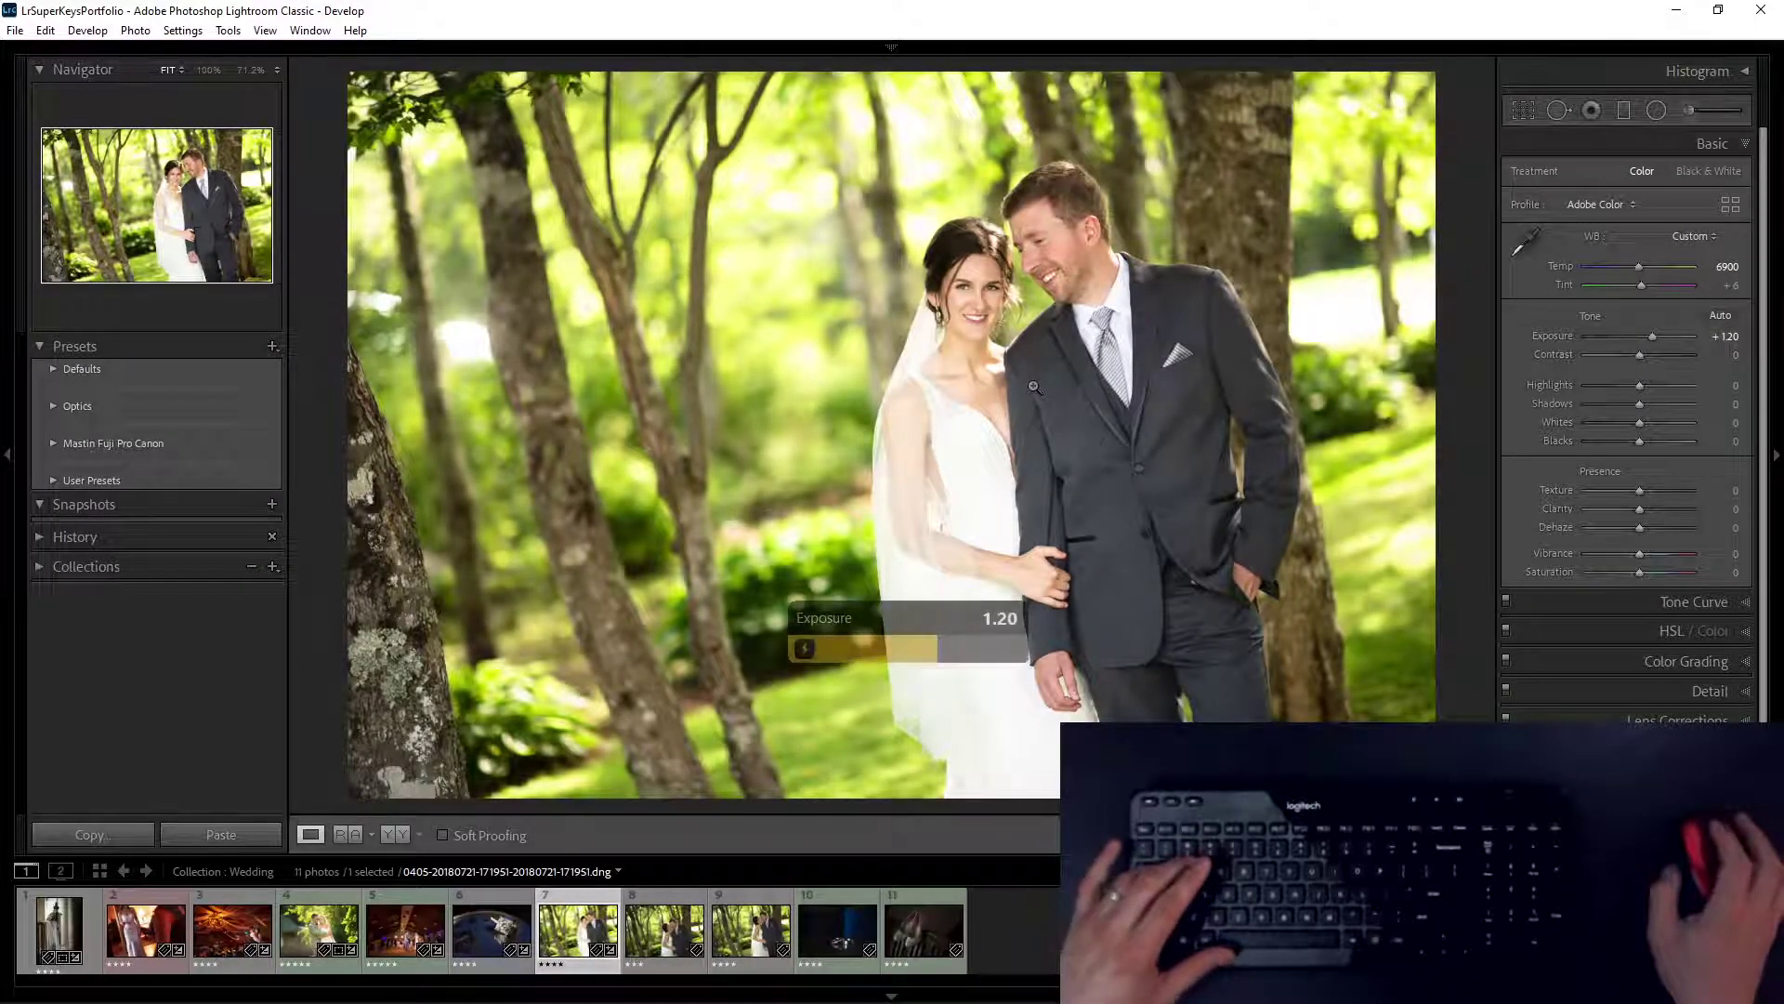
Step: Lower the tree portrait's Highlights to -85
key(h)
scroll(1034, 386, down, 2)
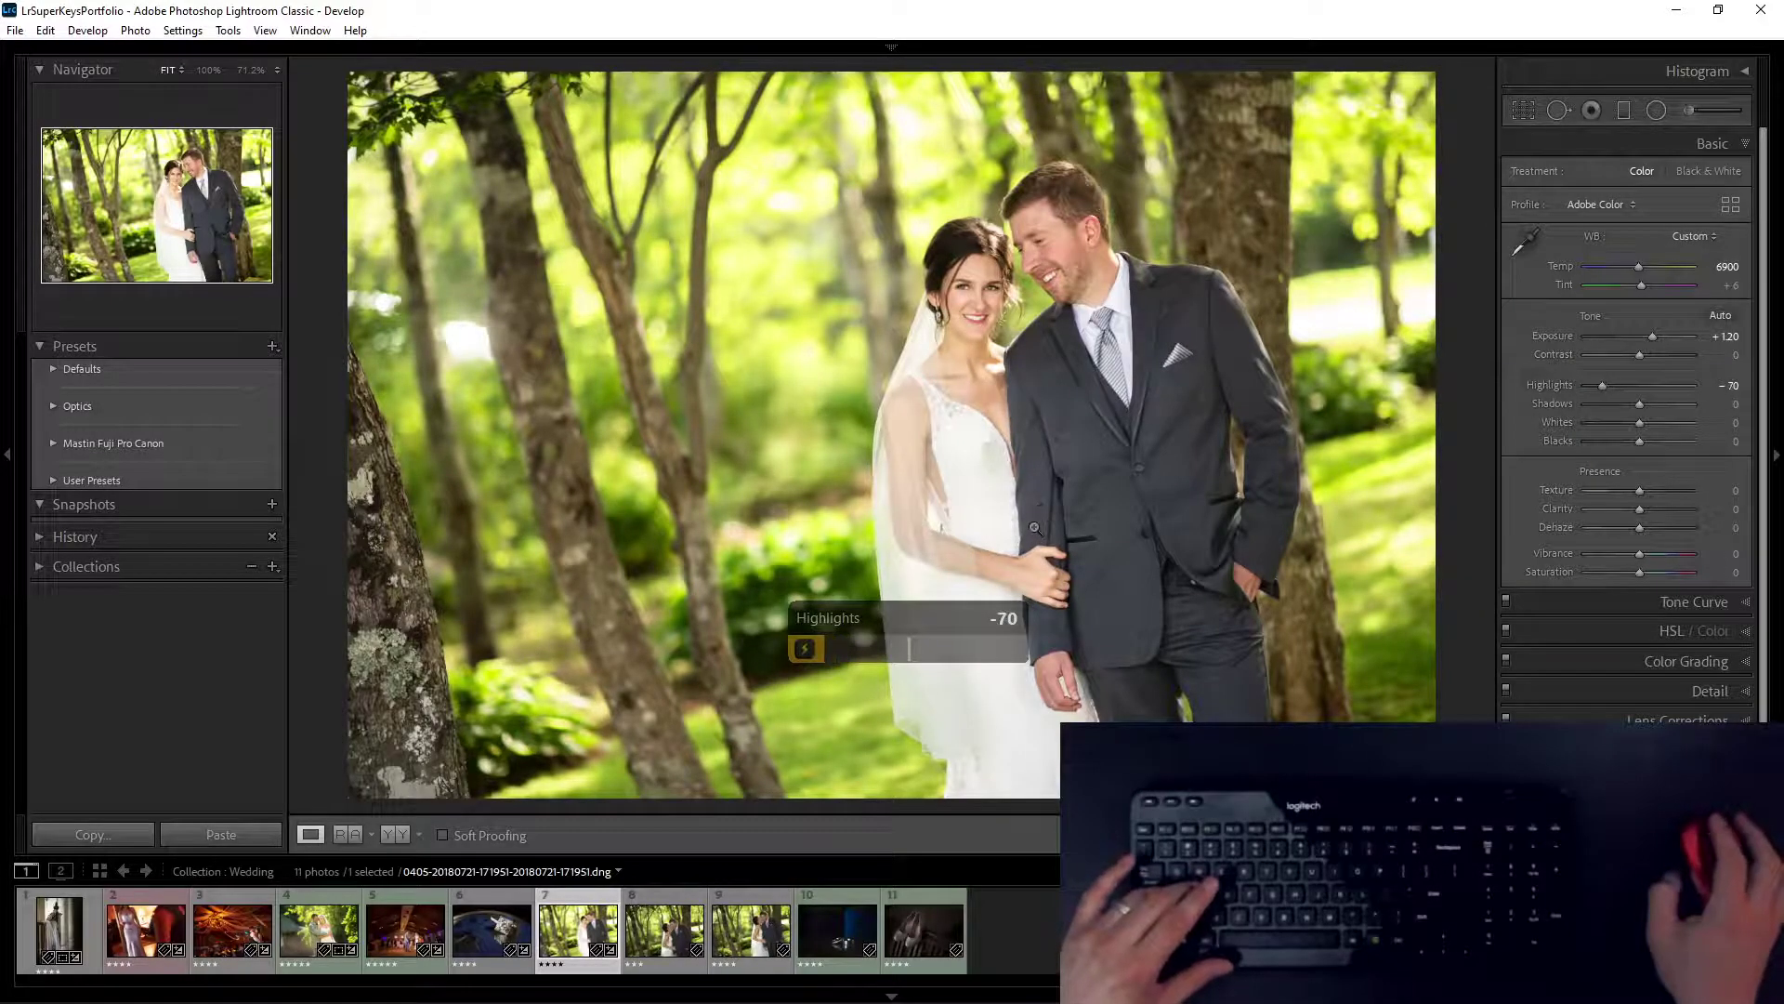
scroll(1027, 495, down, 1)
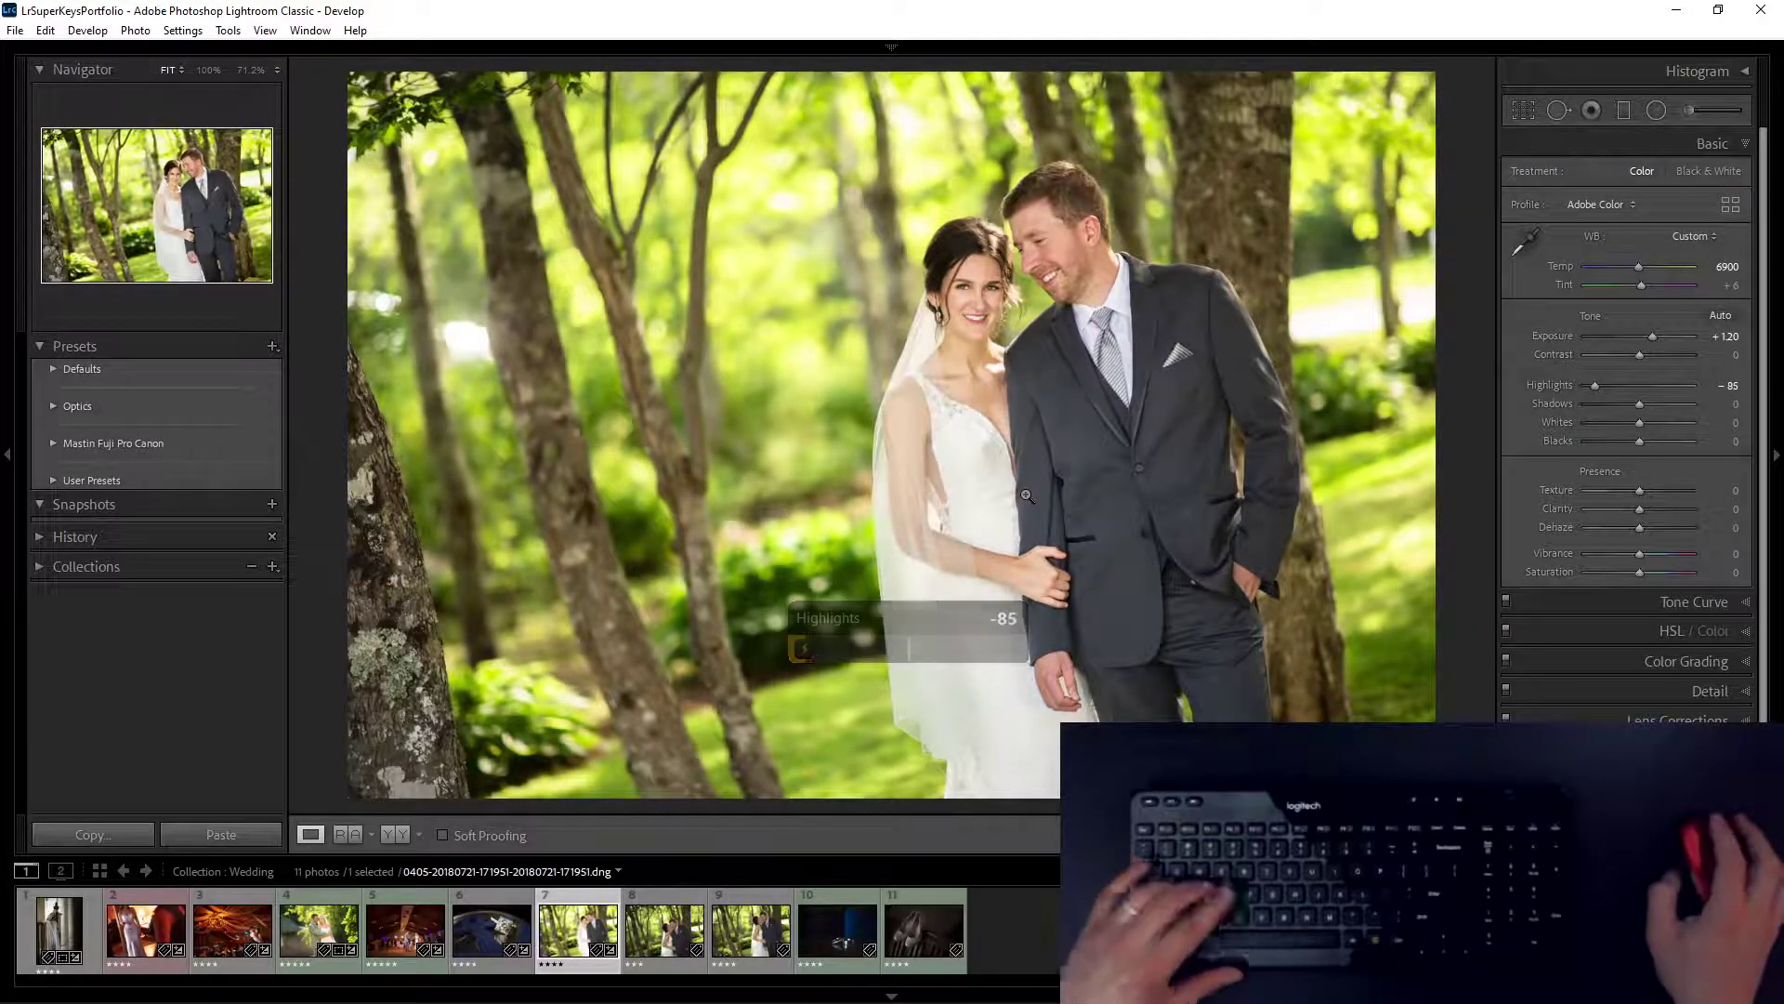
Step: Set the tree portrait's Shadows to +20 and its tone curve to Highlights +5, Lights +10, Darks -30 and Shadows -50
key(s)
scroll(1028, 495, up, 3)
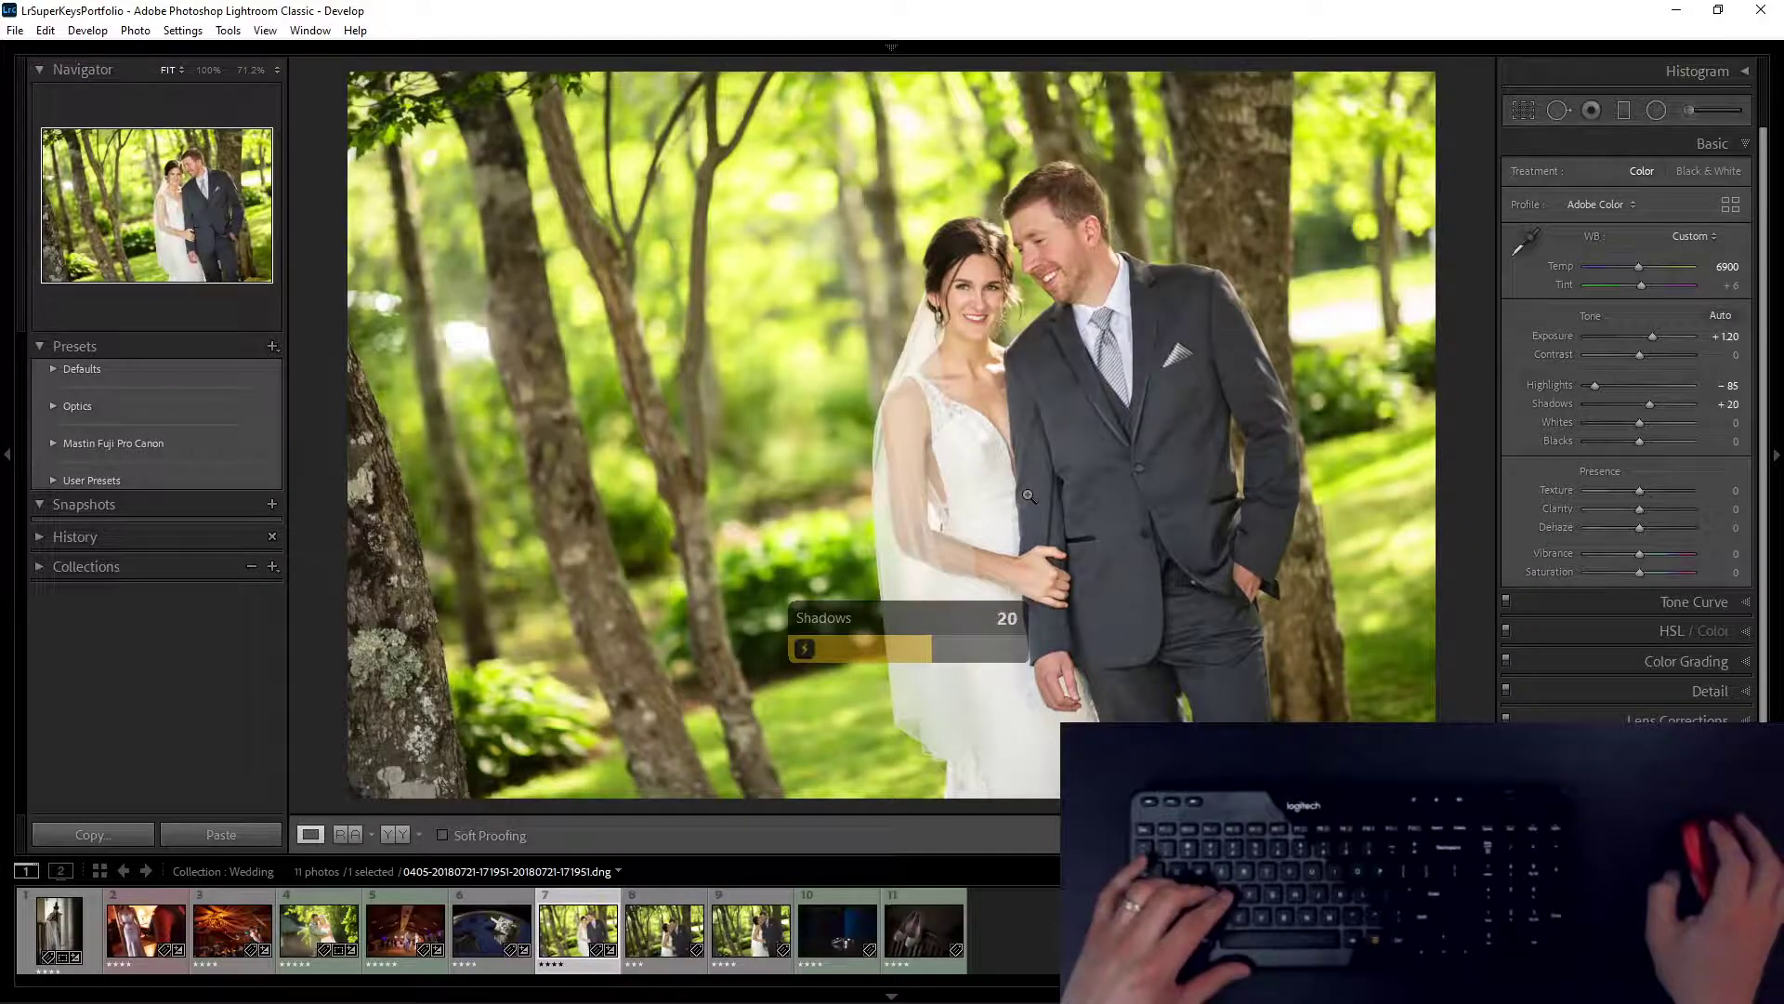
key(d)
scroll(1028, 496, down, 6)
key(s)
scroll(1029, 496, down, 8)
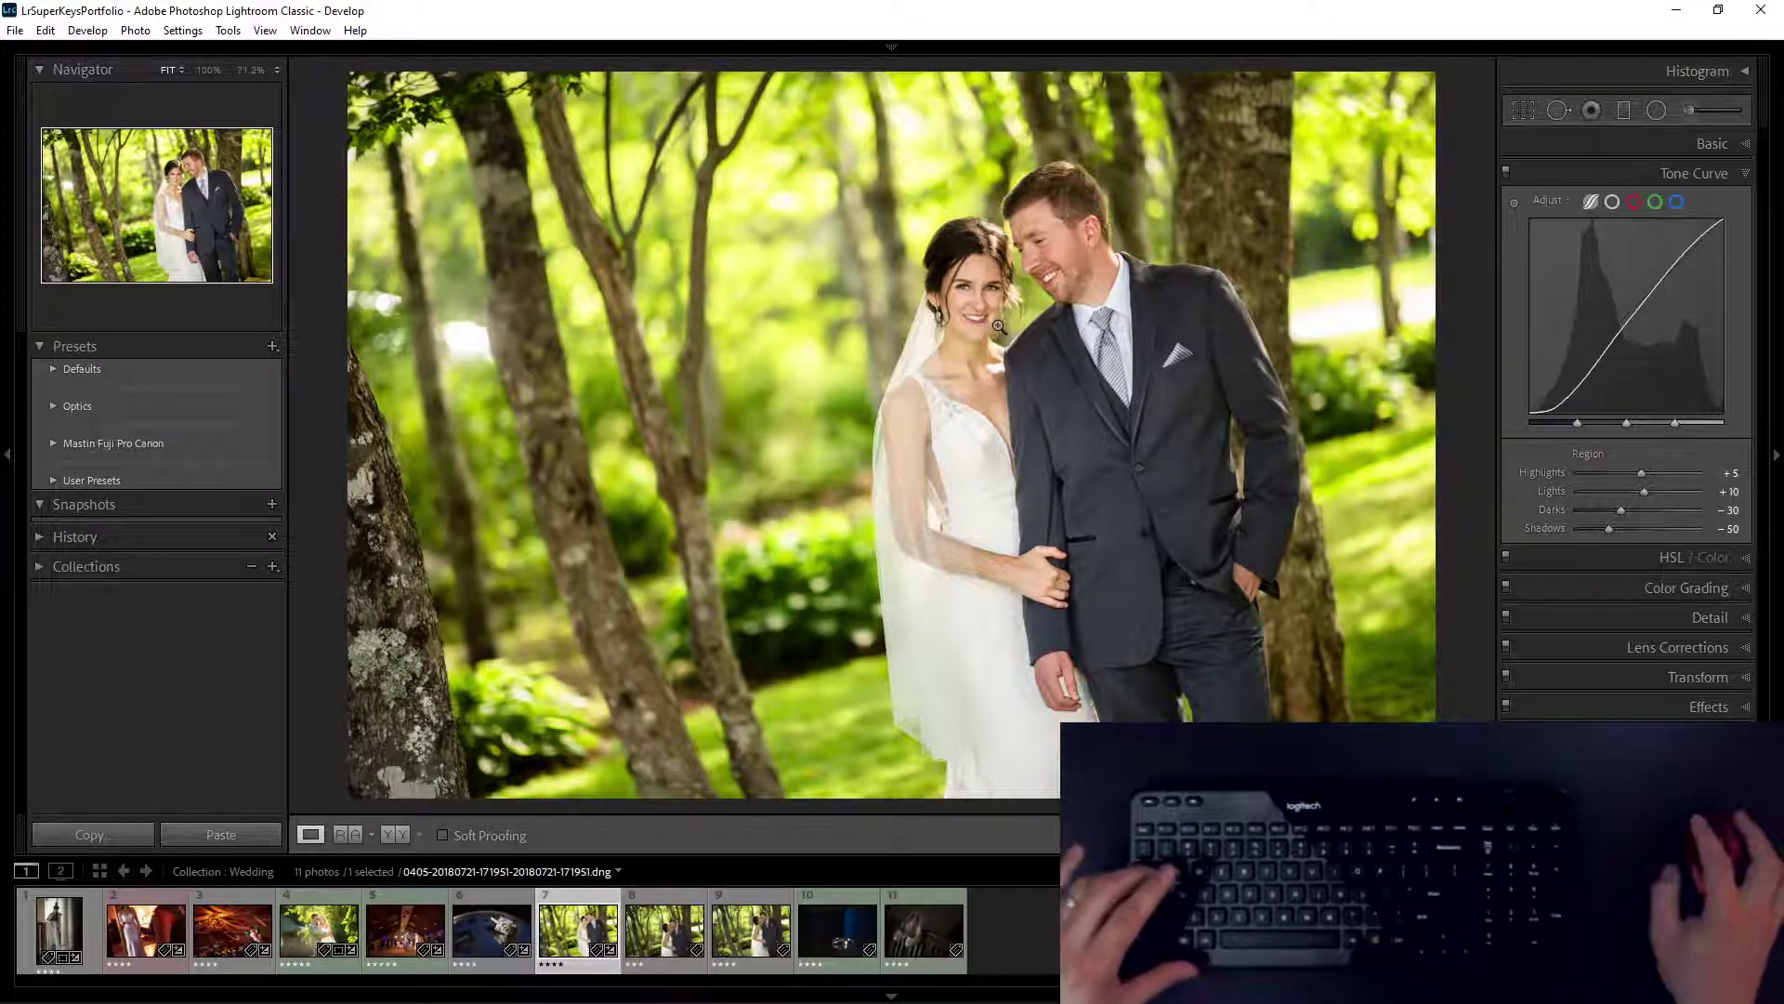
Step: Brush the Soften Skin (Lite) preset over the bride's skin and set the brush's Range Mask to Color
key(Caps_Lock)
click(951, 367)
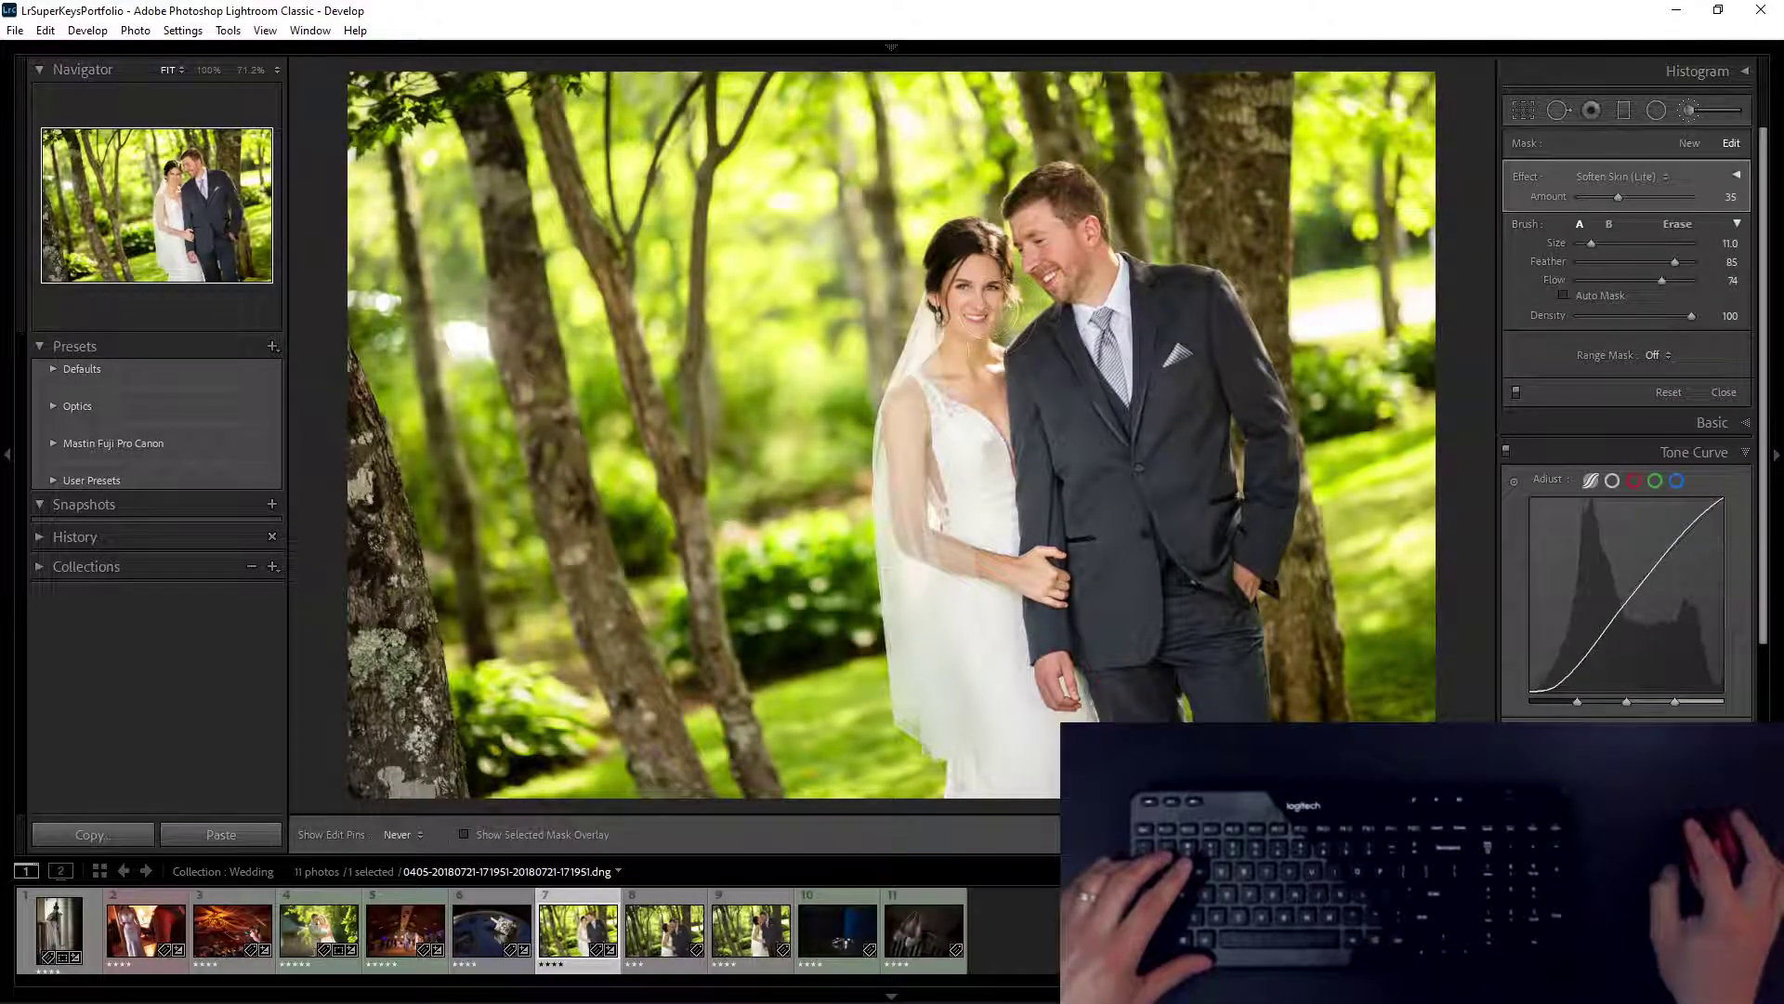
click(1654, 355)
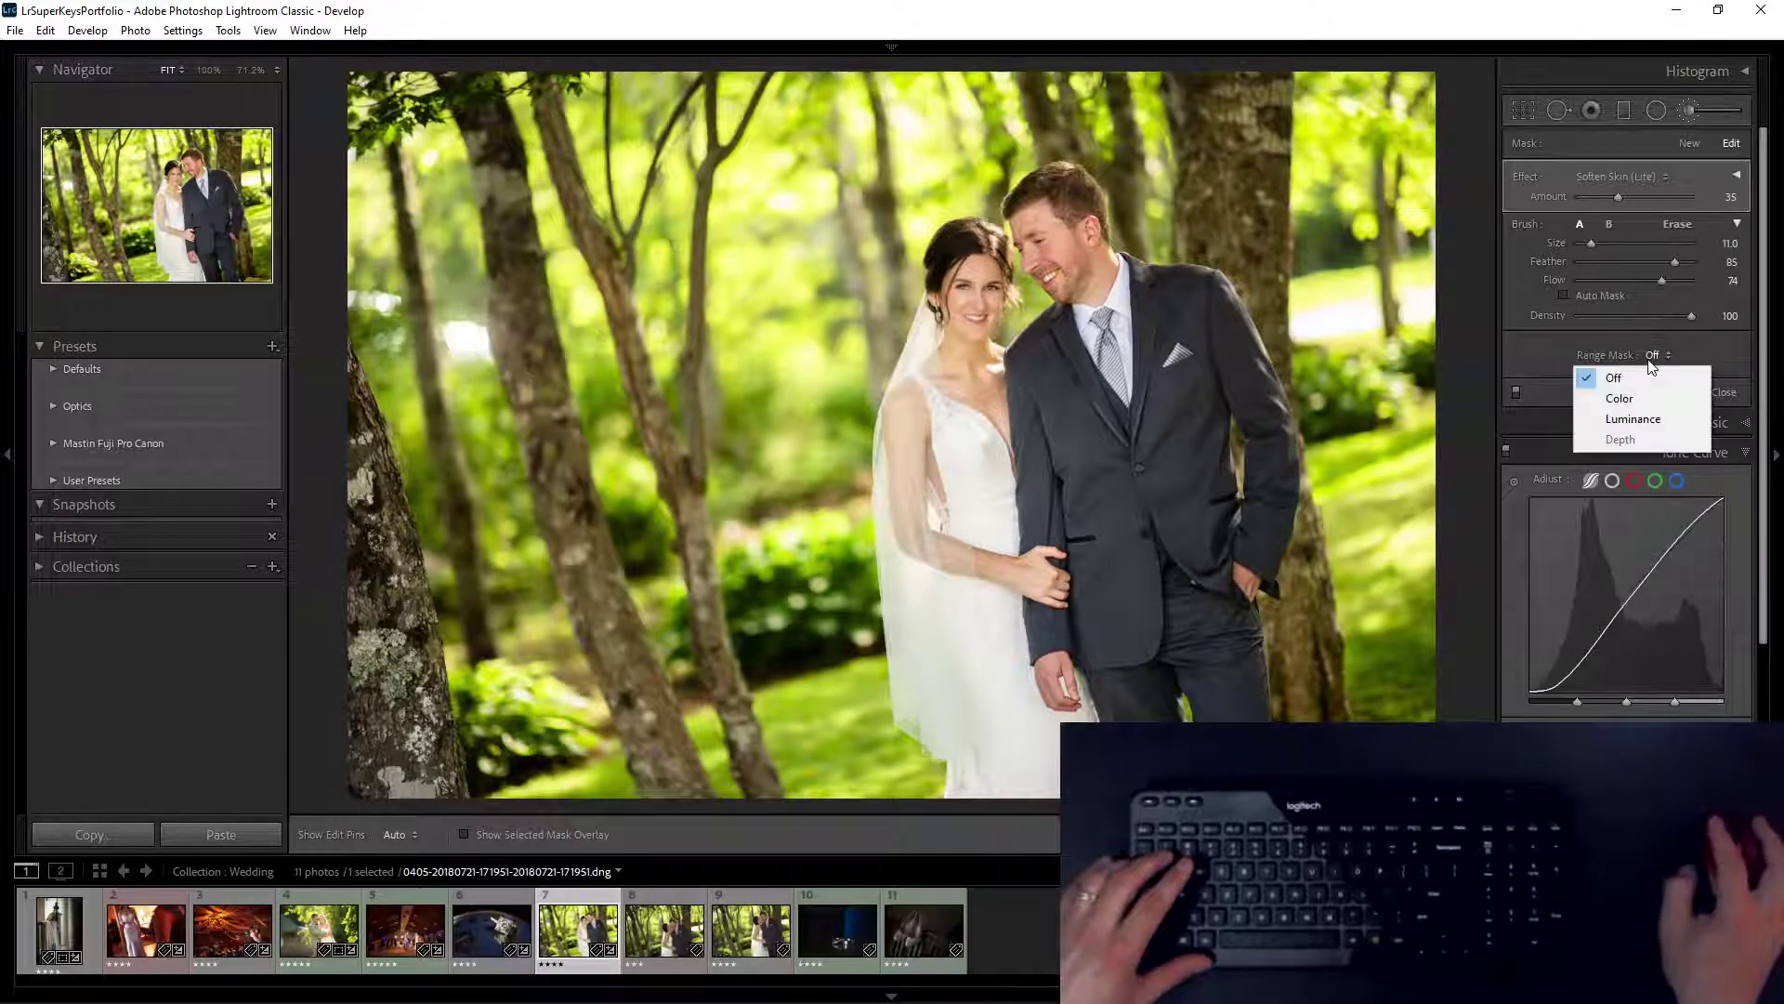
click(1607, 398)
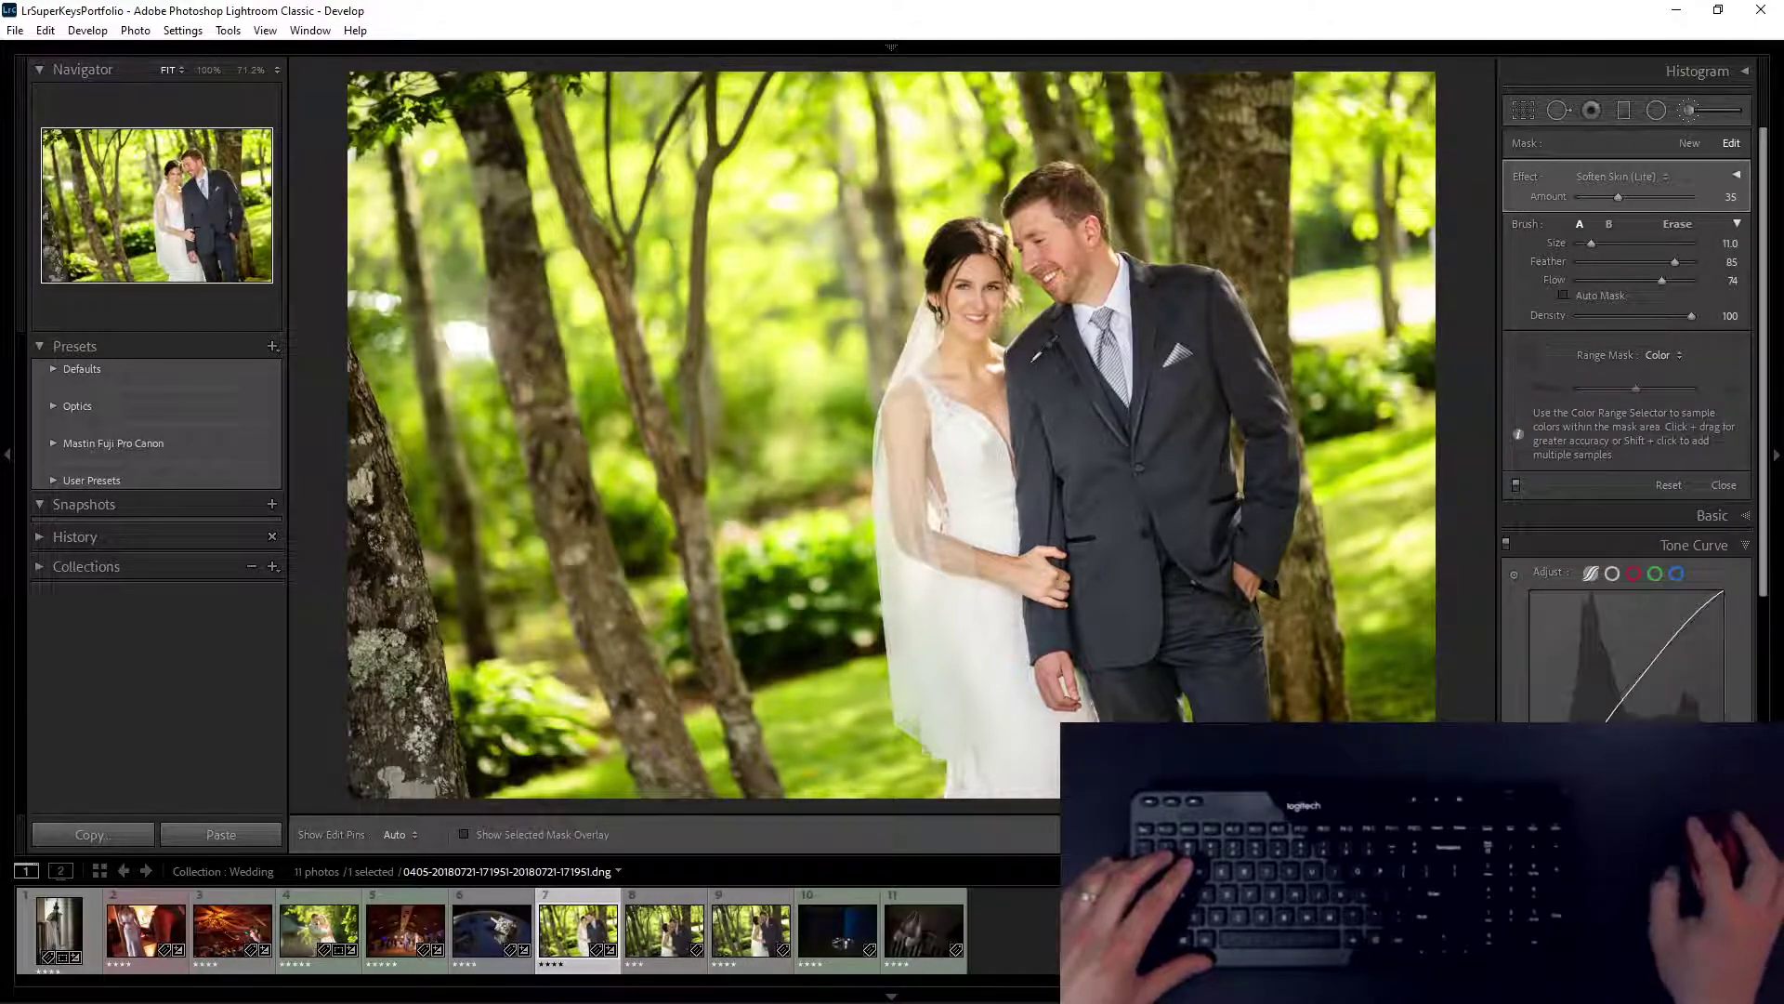
Step: Show the mask overlay, sample the bride's facial skin for the color range mask, and set the range Amount to 26
click(970, 316)
key(o)
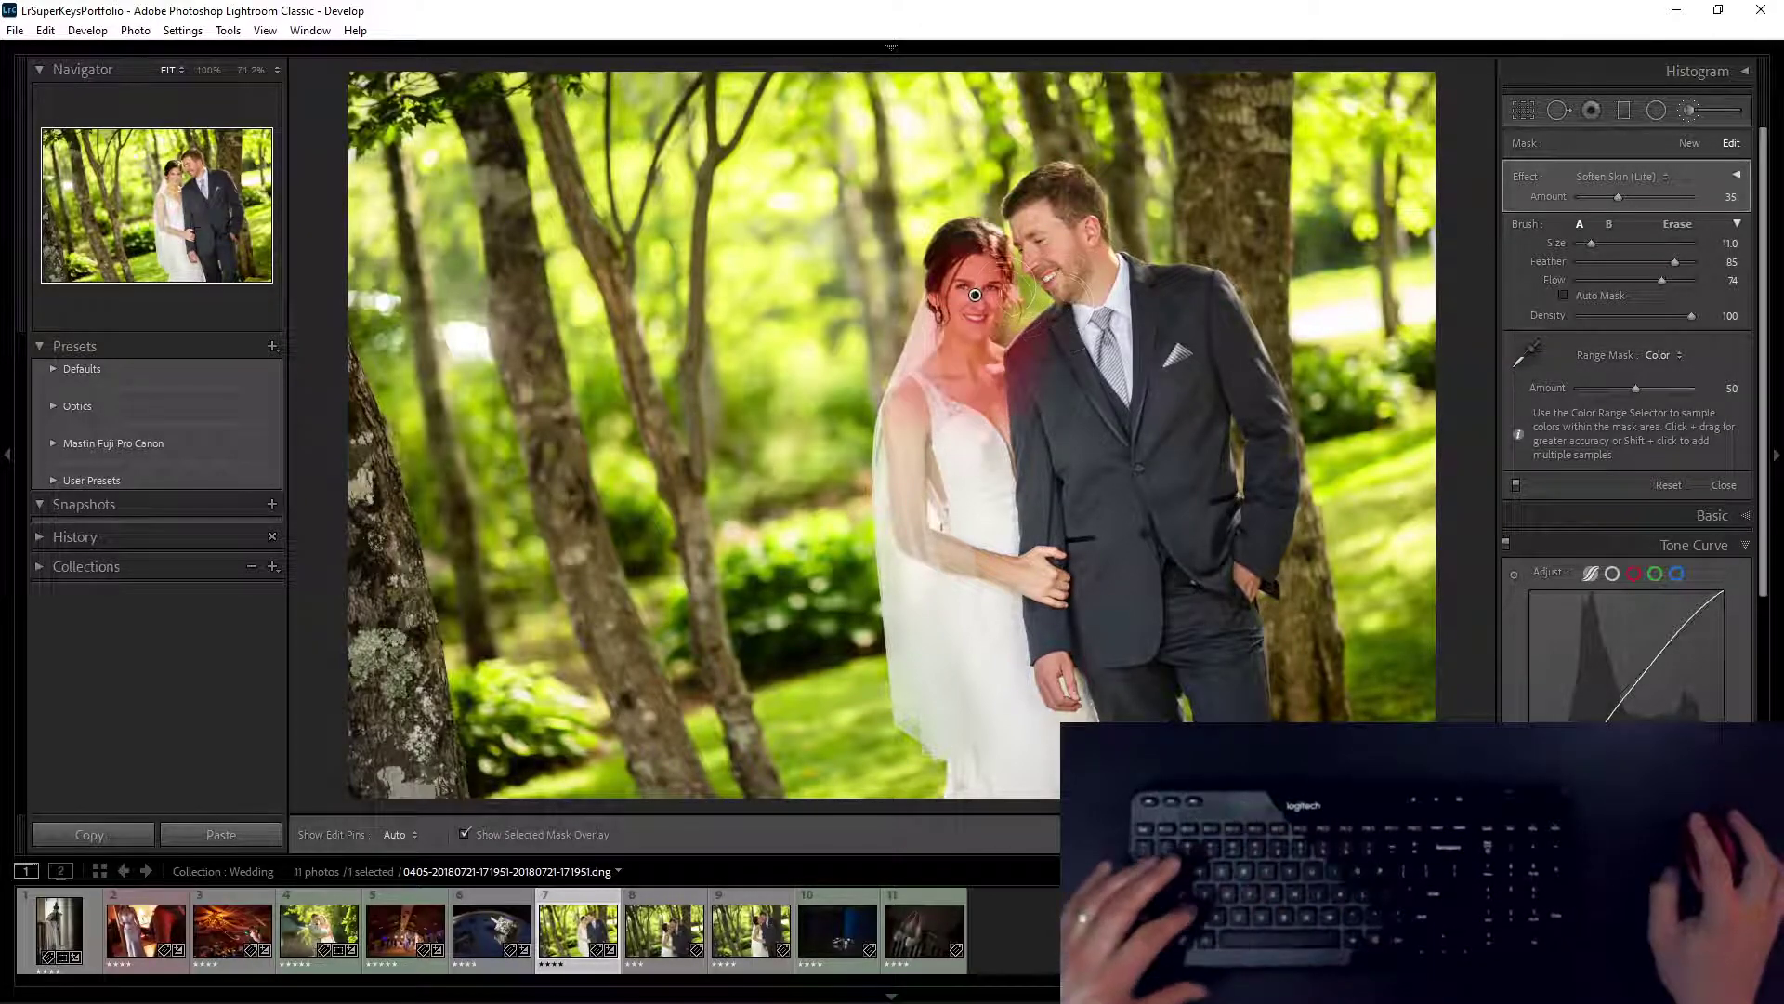
key(z)
drag(1282, 472, 909, 398)
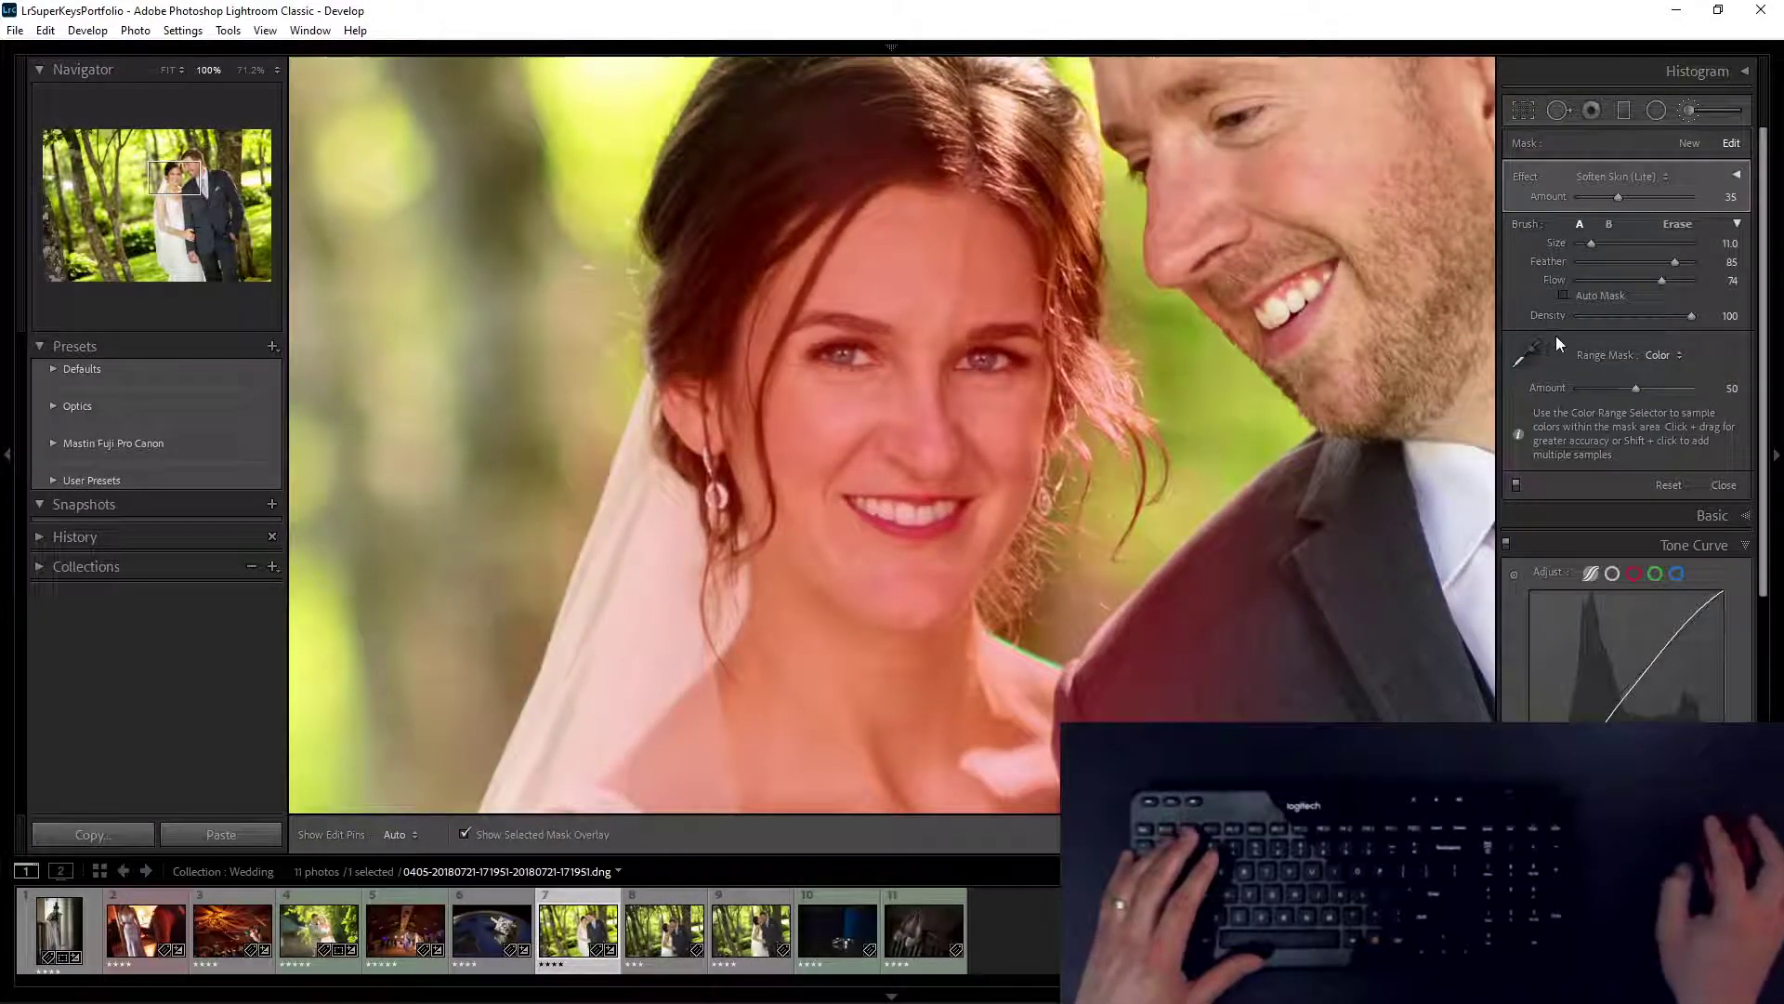
click(941, 267)
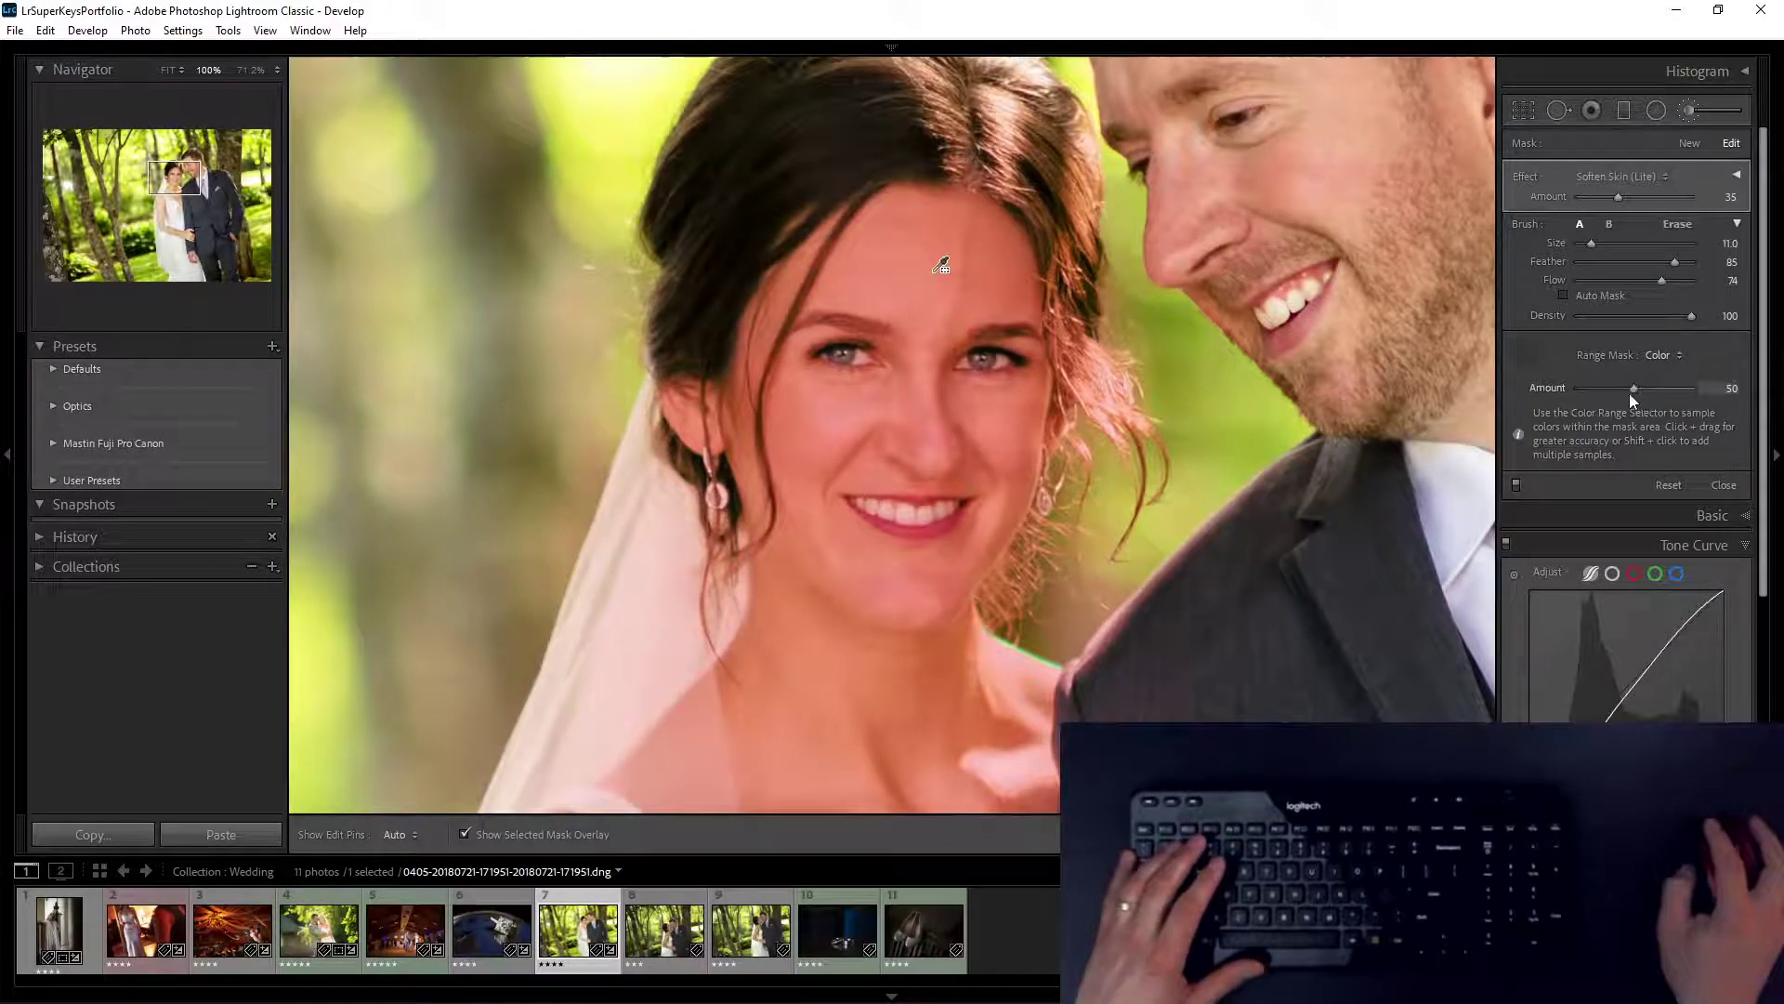
drag(1635, 390, 1613, 391)
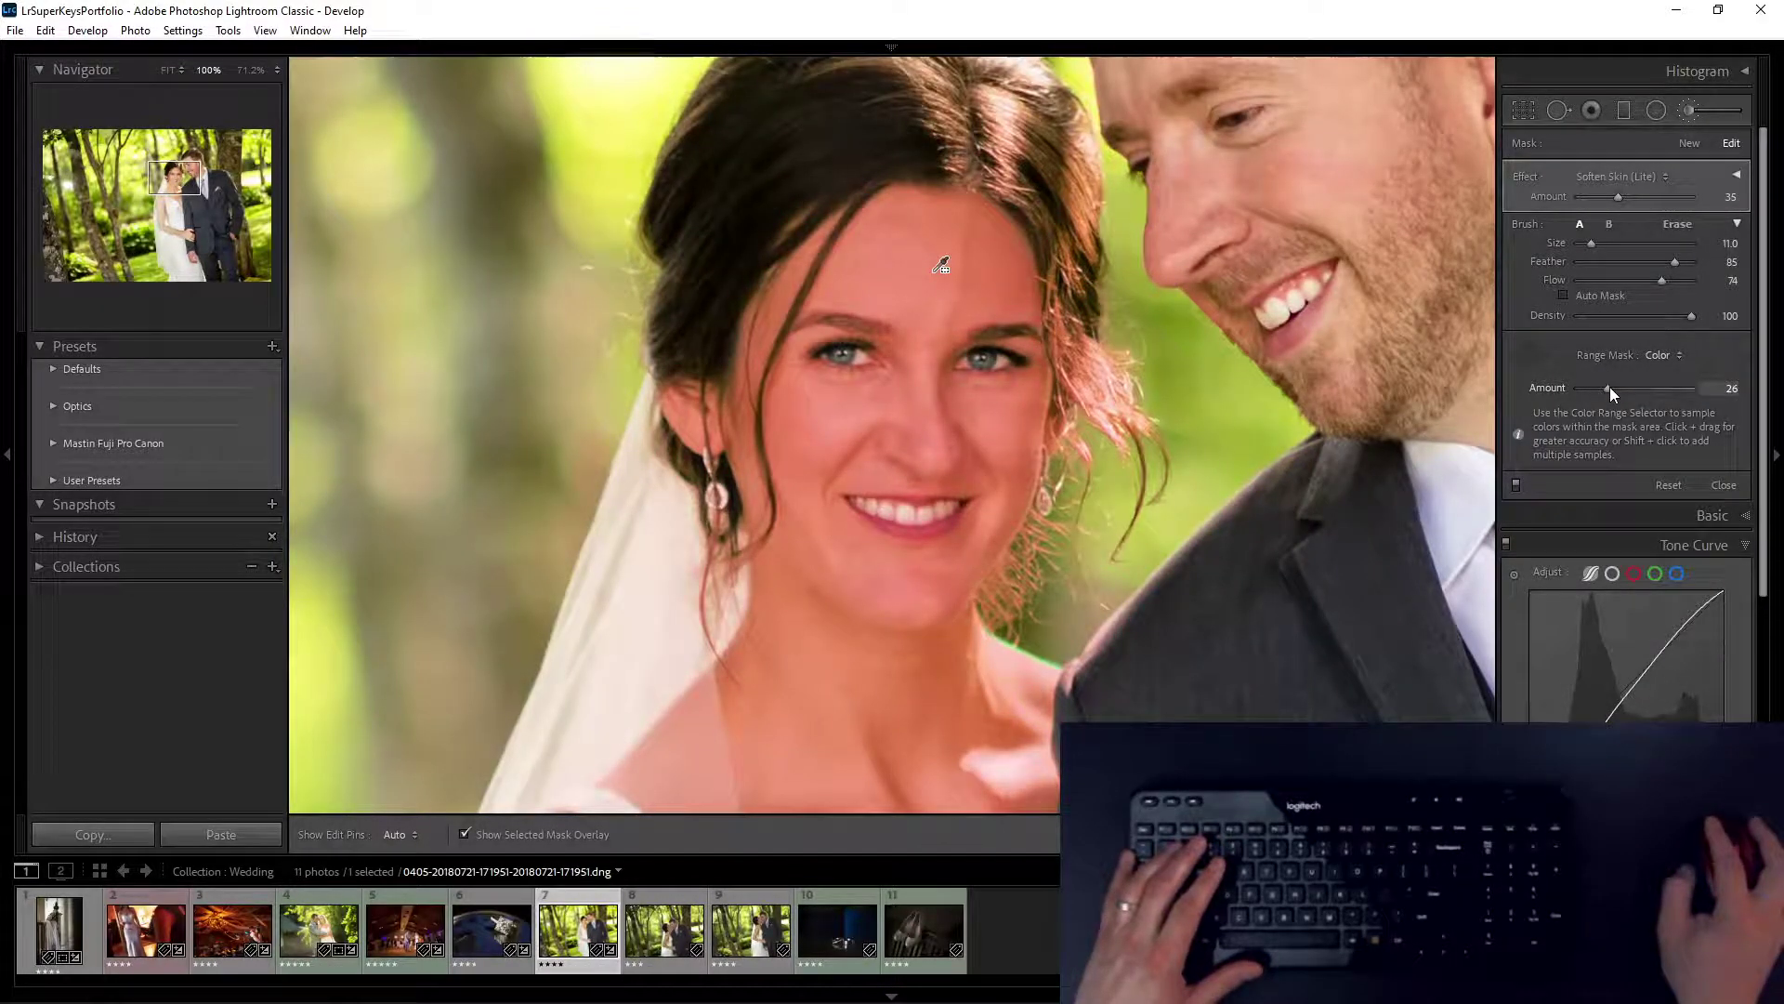
click(1524, 359)
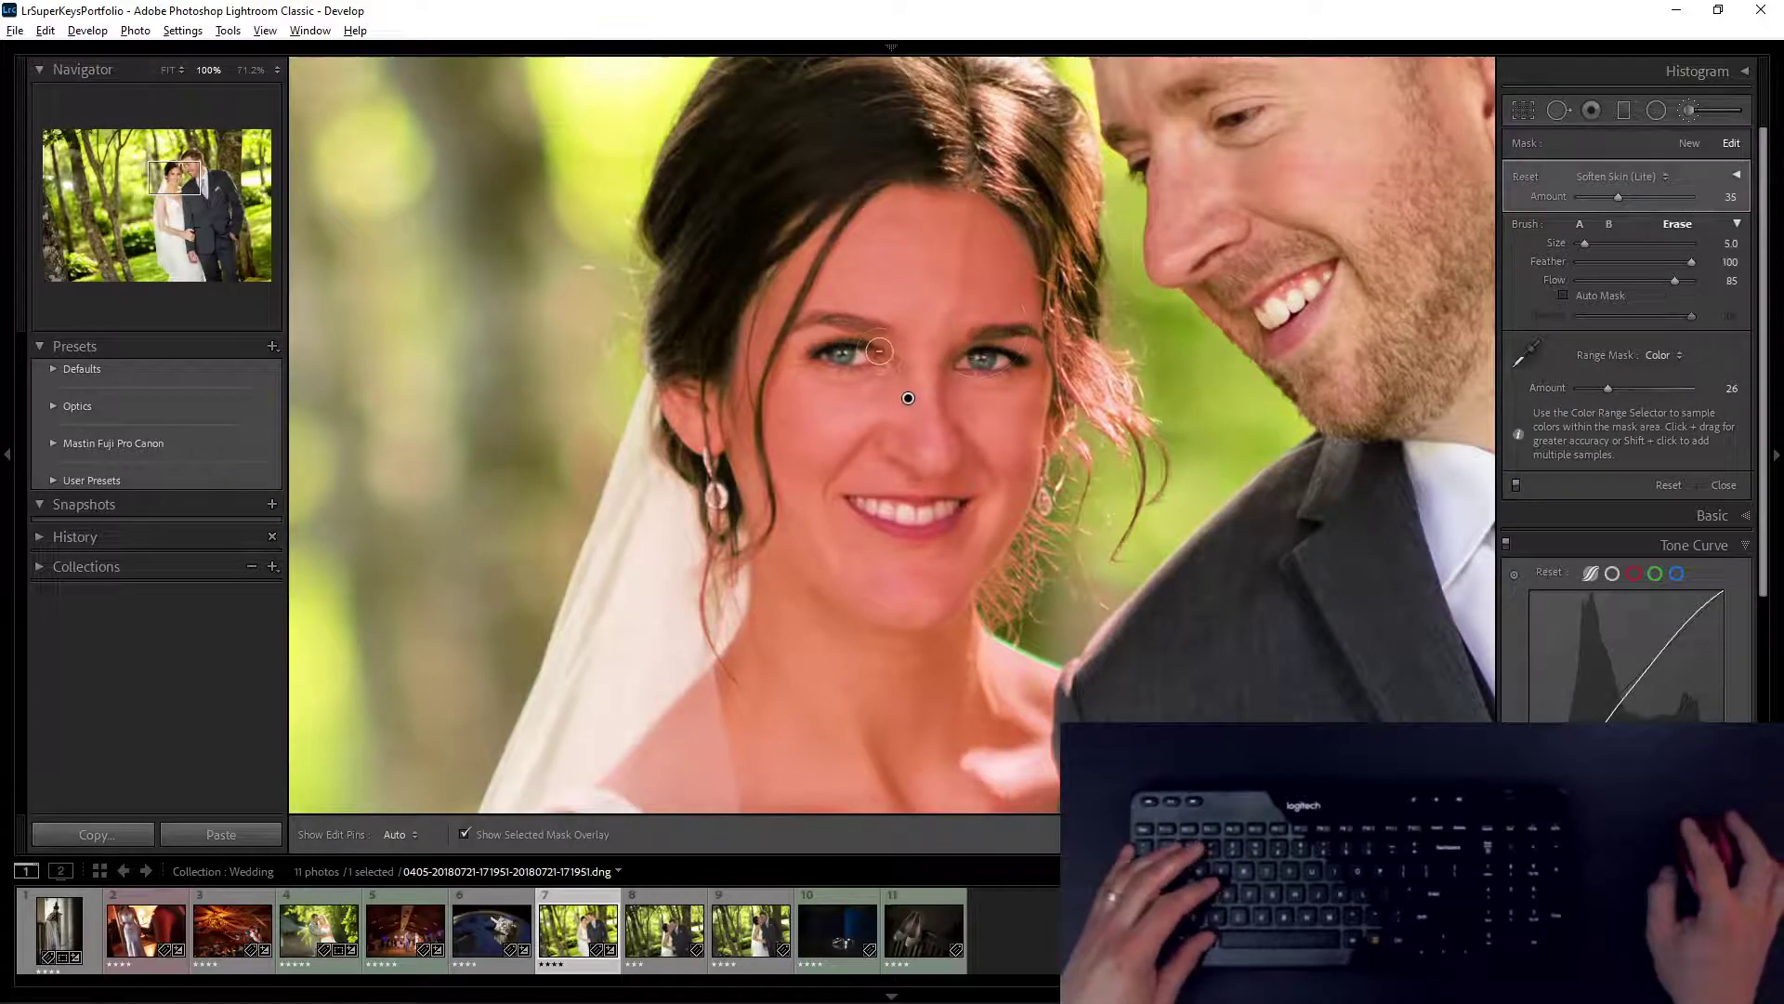
Step: Hide the mask overlay and reduce the Soften Skin (Lite) effect Amount to 24
key(h)
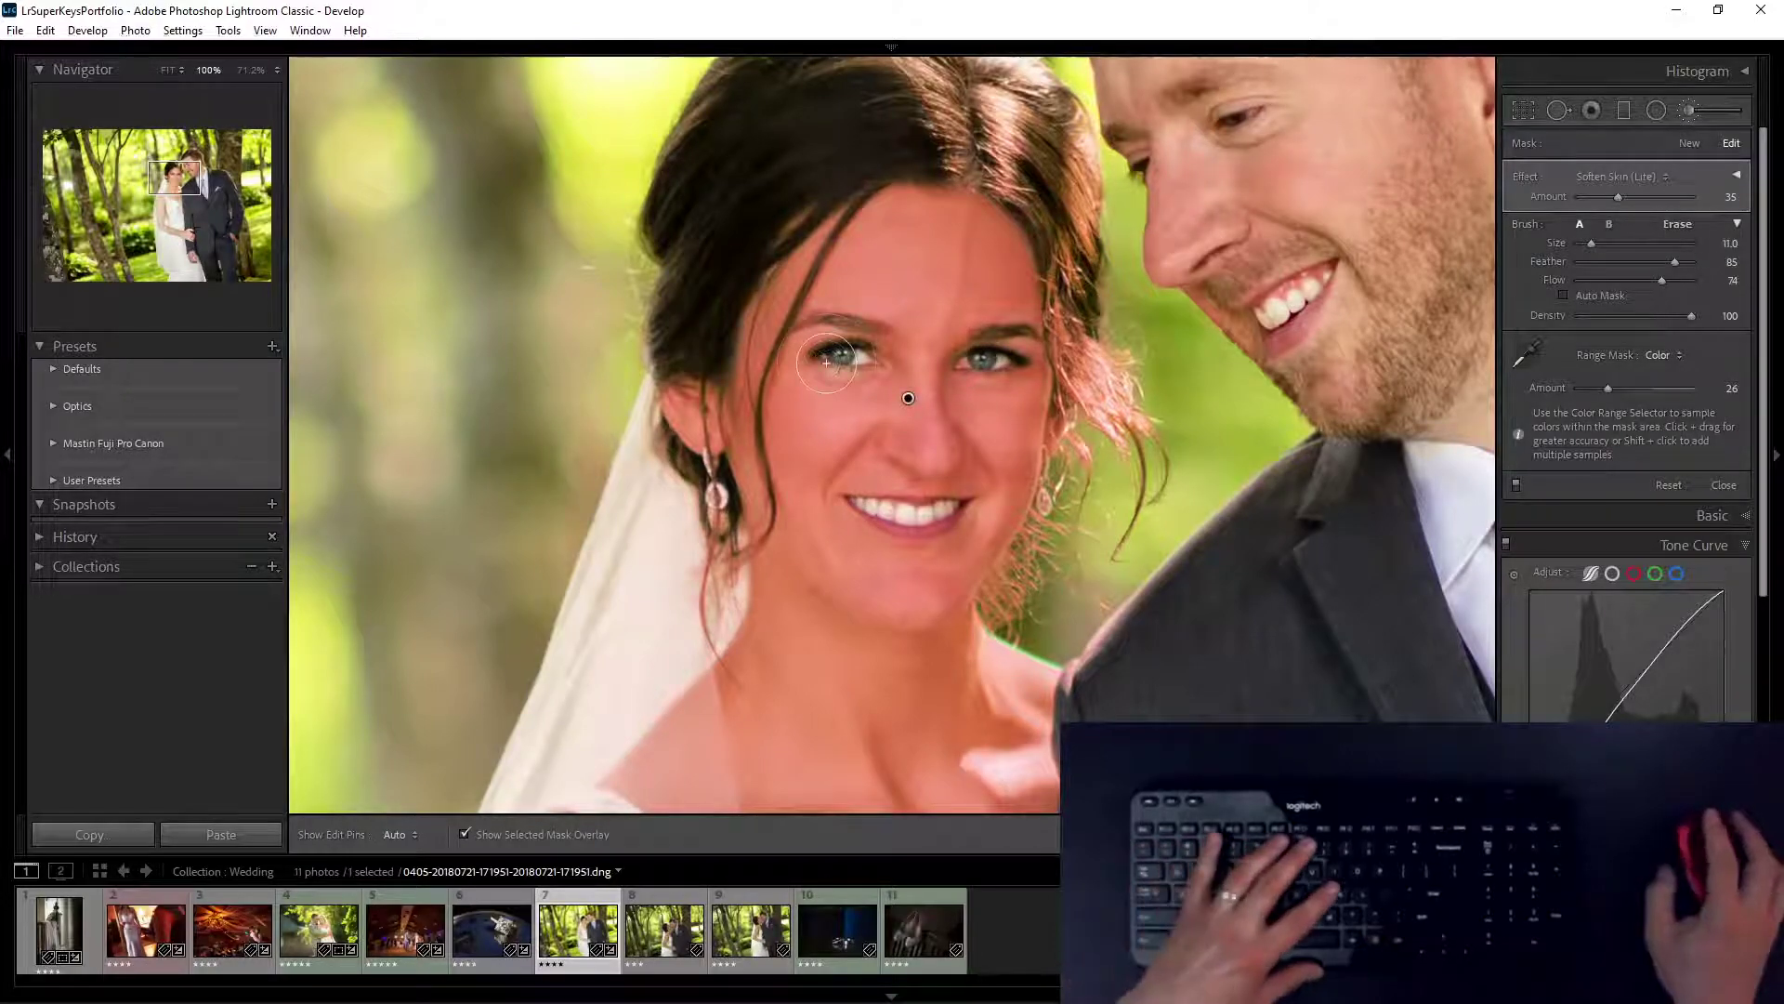
key(o)
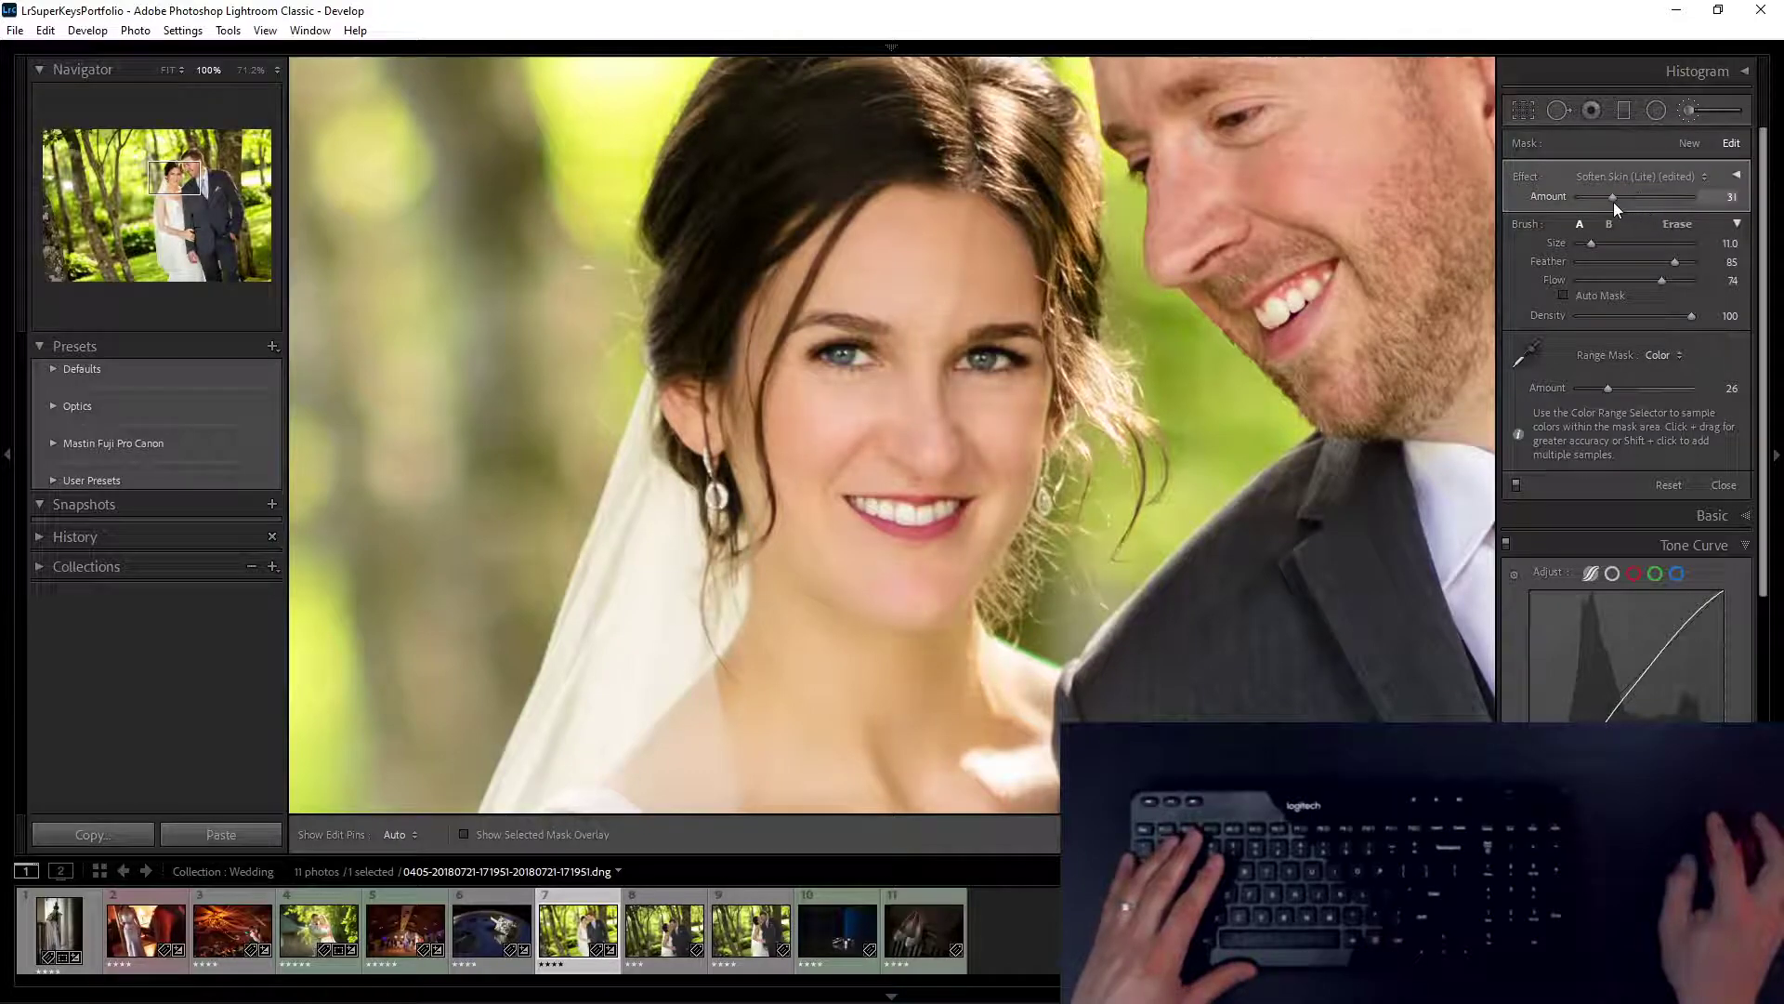
key(k)
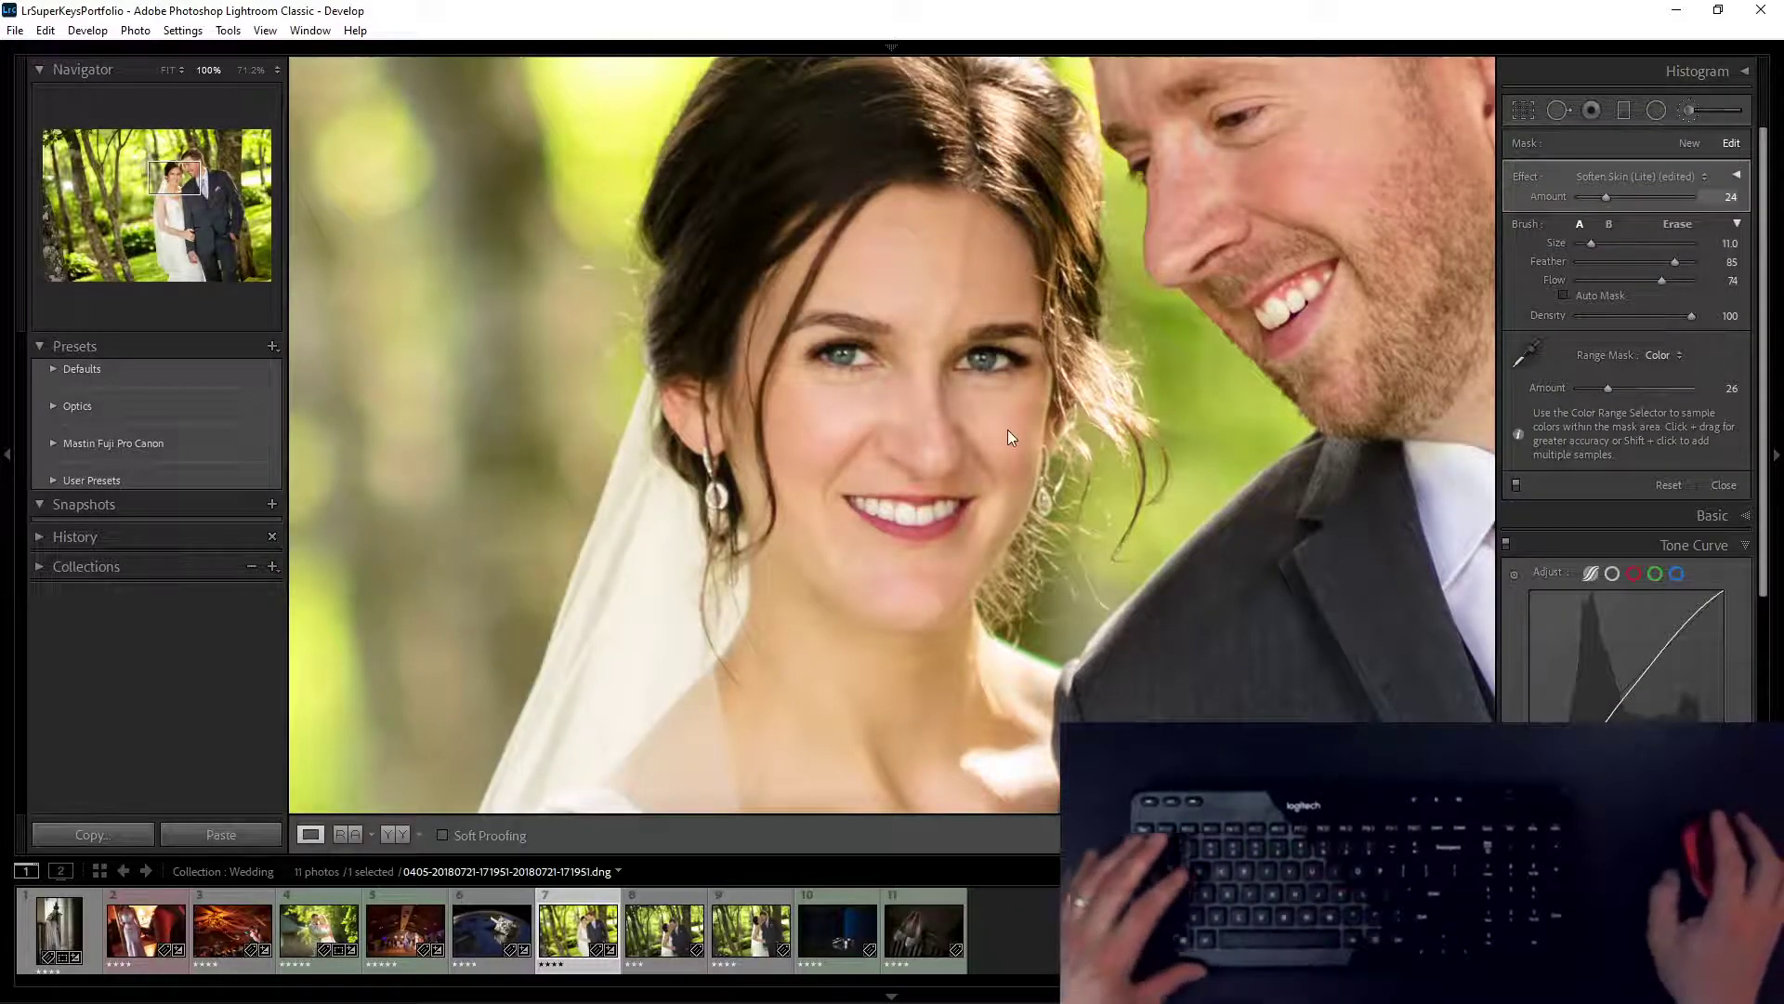
Step: Whiten the bride's teeth with the Teeth Whitening brush preset and brush Iris Enhance over her irises
key(Tab)
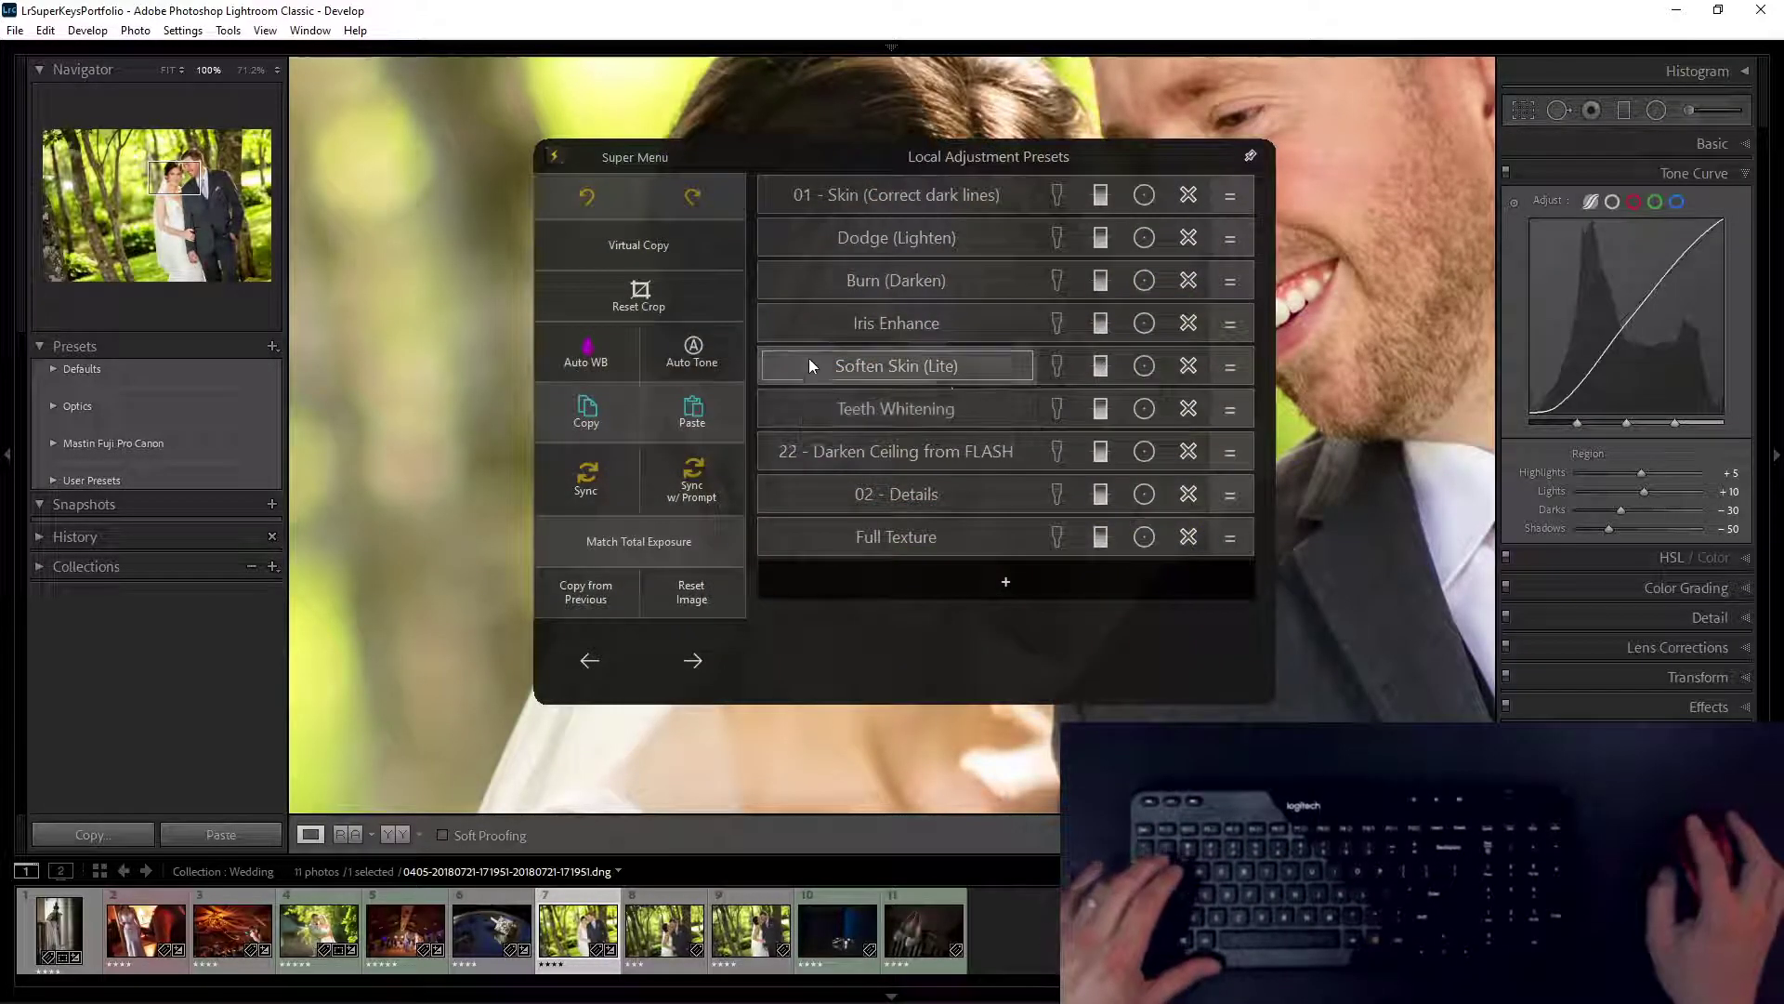
click(901, 415)
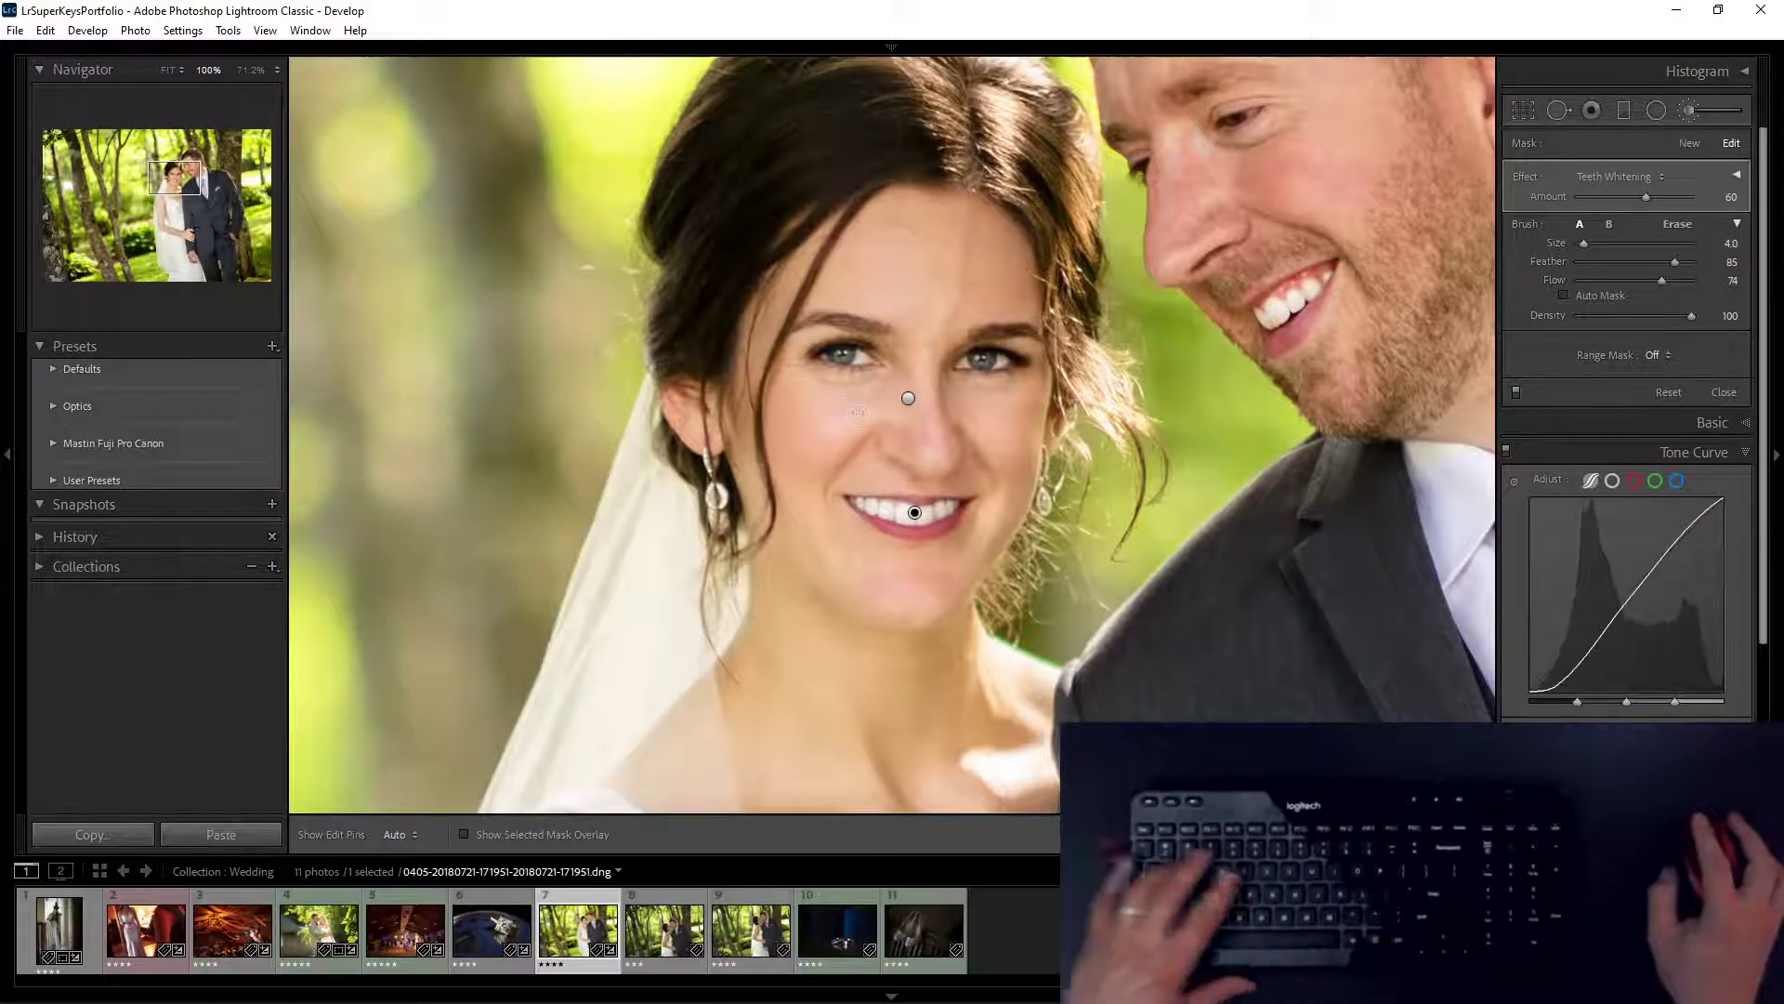
key(Tab)
click(883, 324)
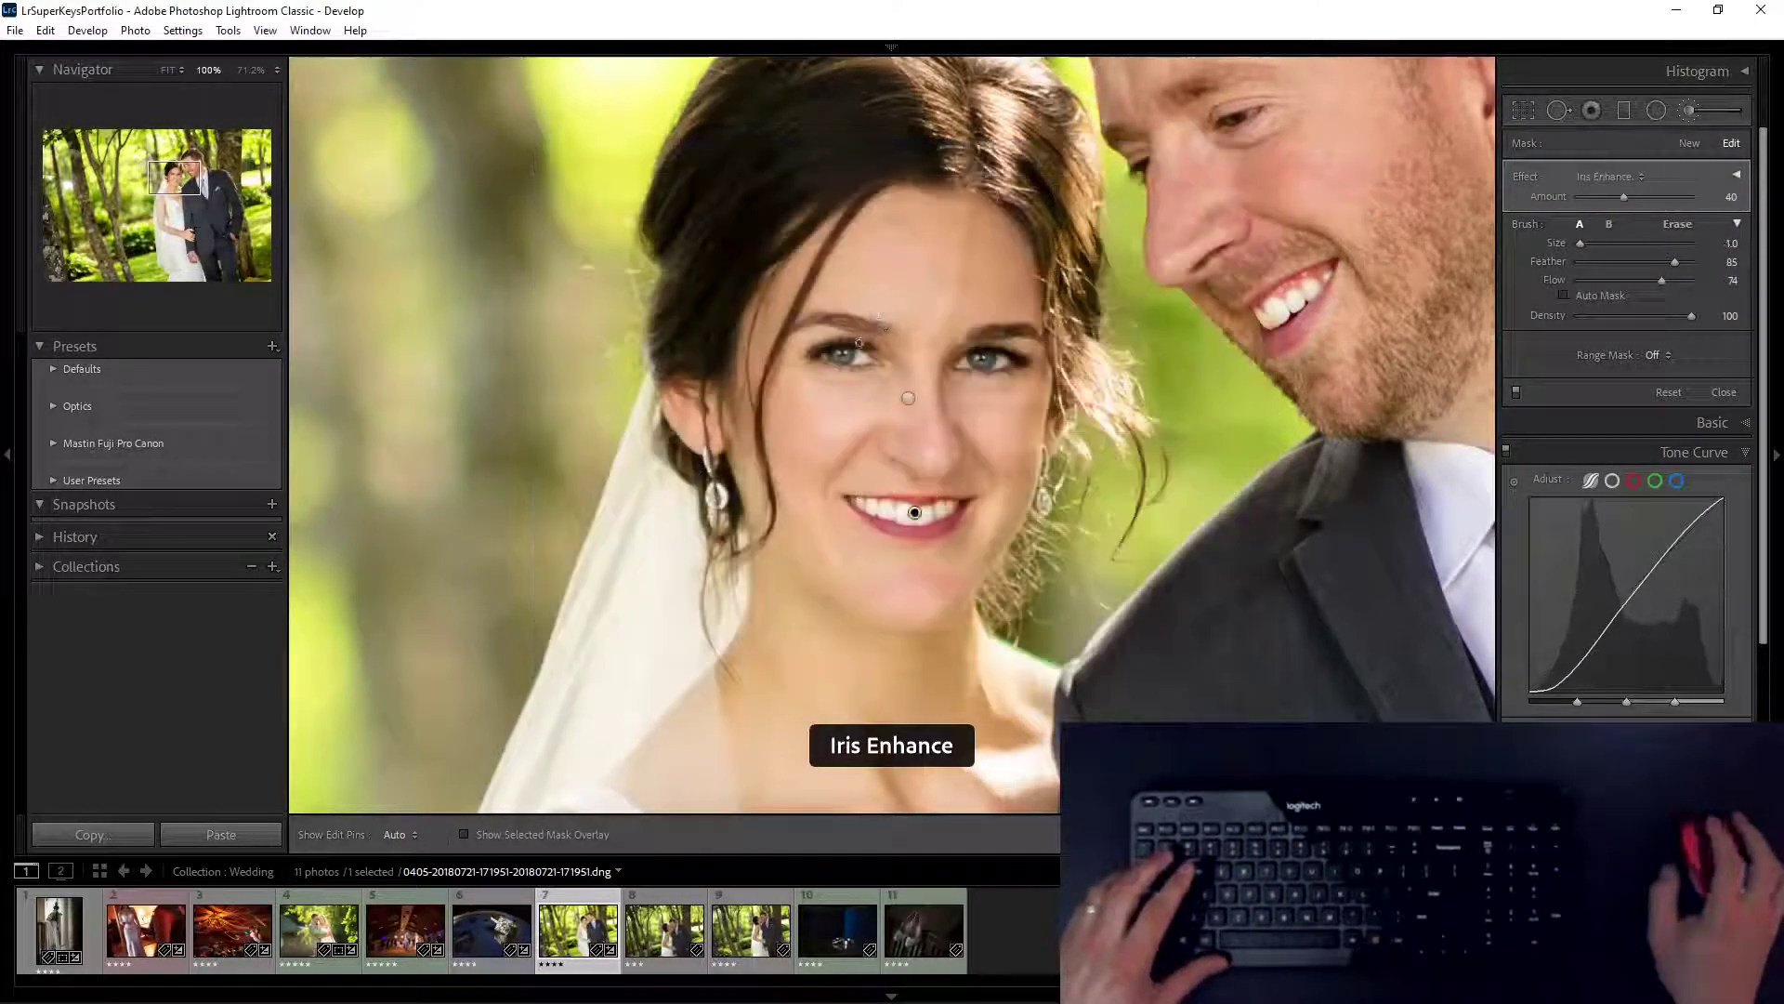
key(h)
key(h)
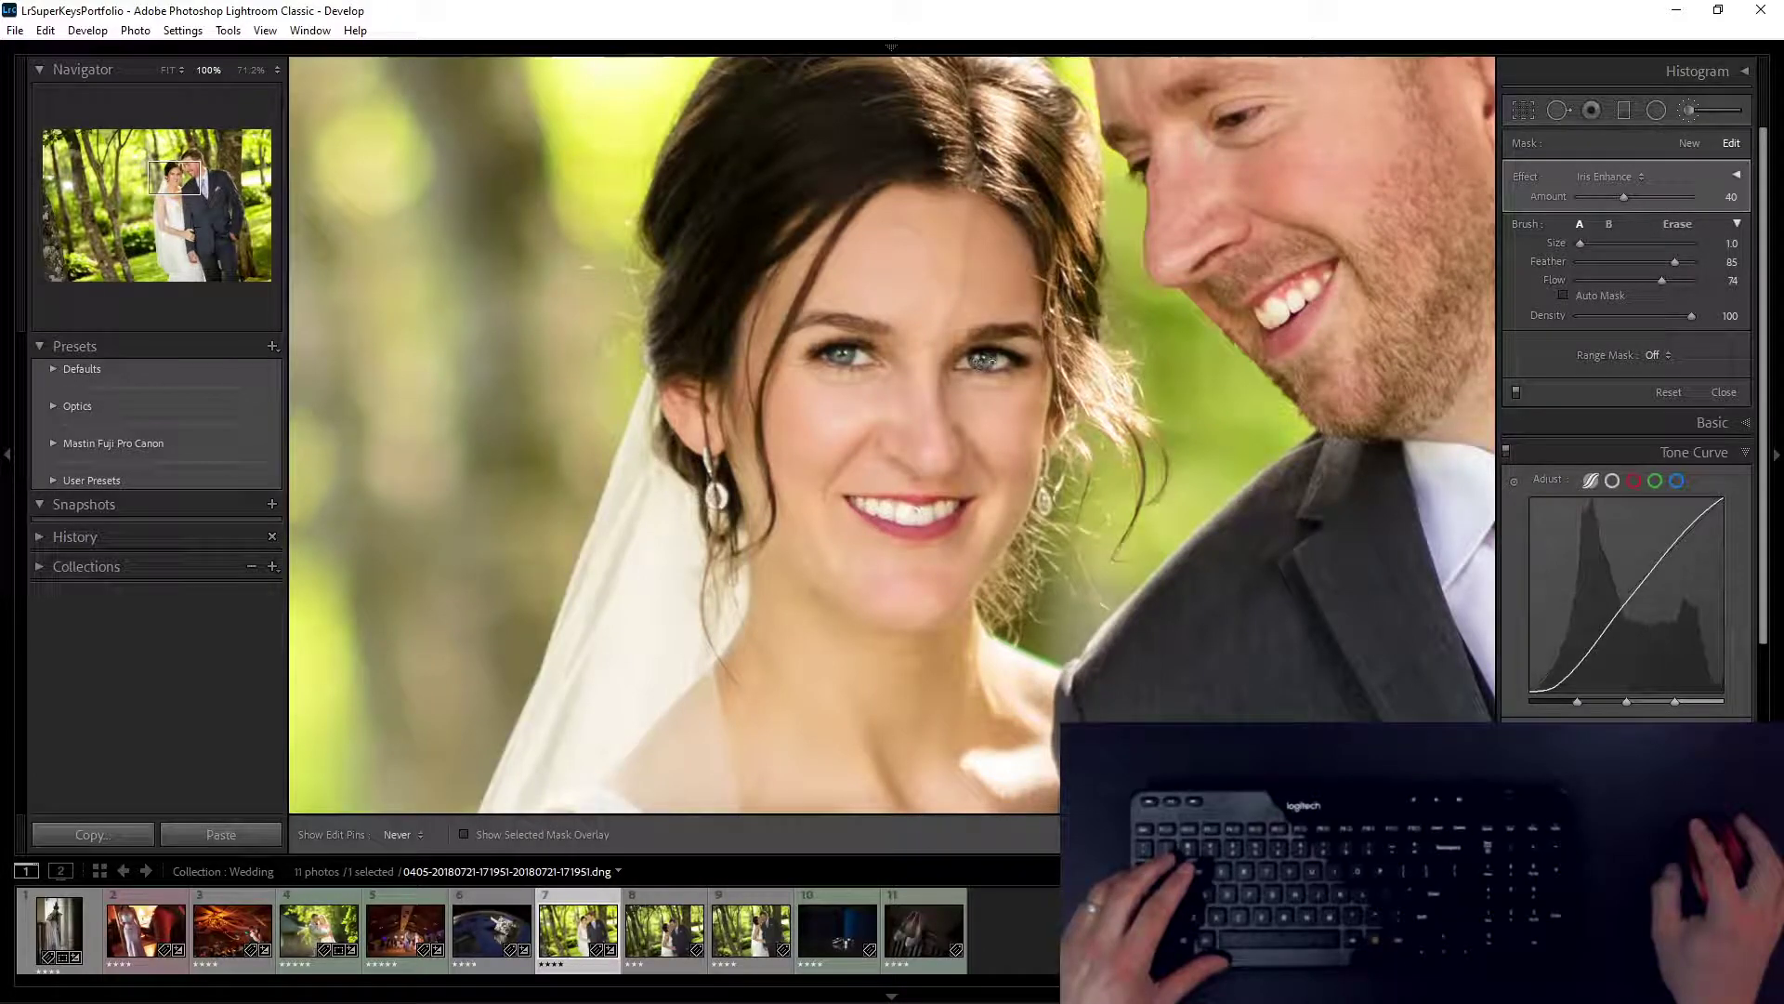
key(k)
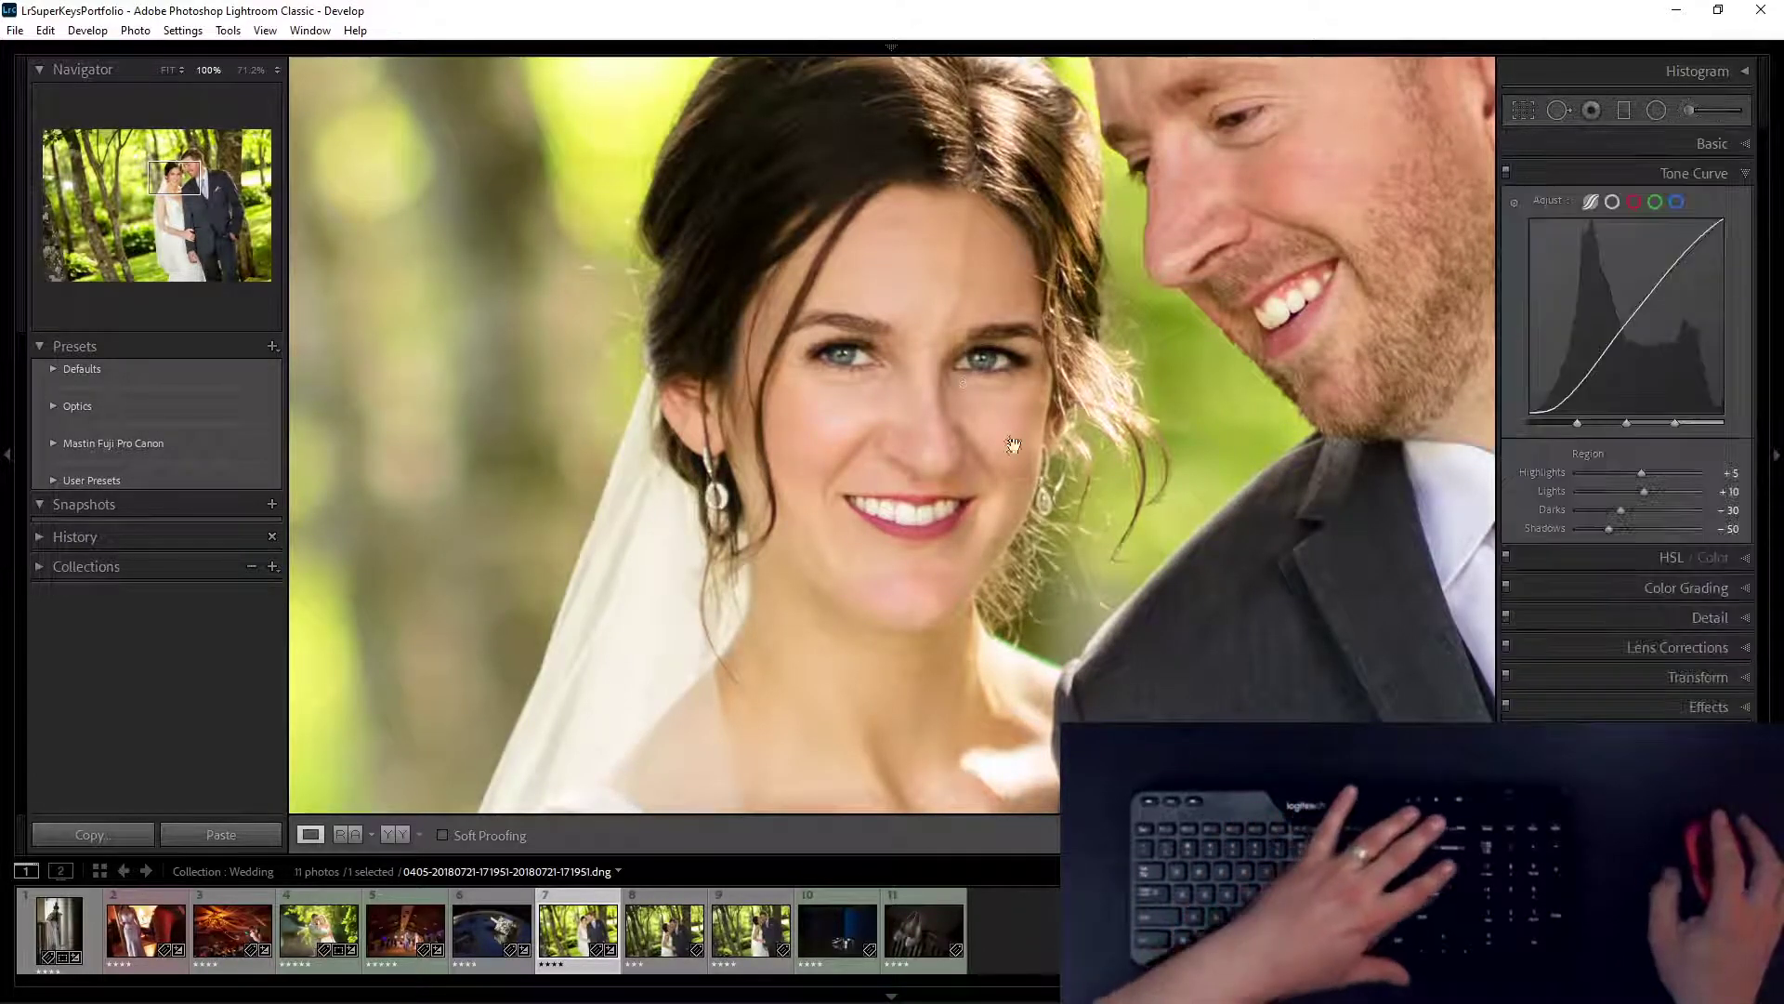
Step: Compare the retouched tree portrait with its before view, both close up and at full frame
key(backslash)
key(backslash)
key(z)
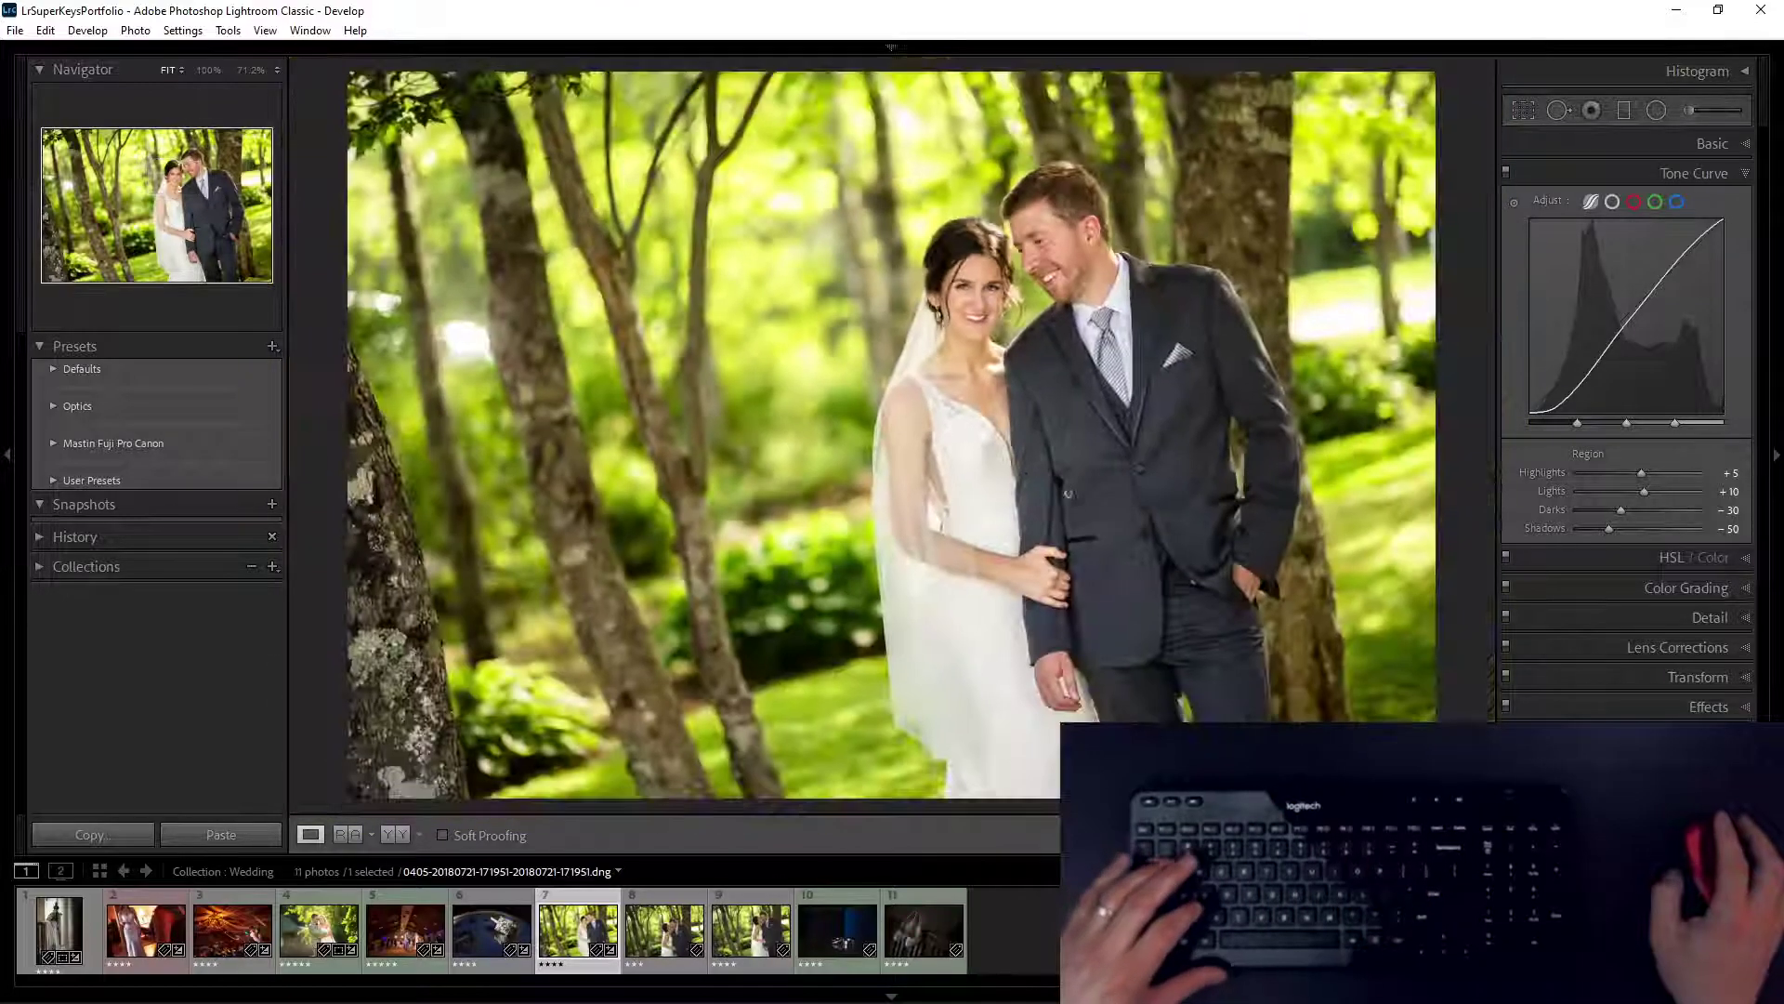
key(backslash)
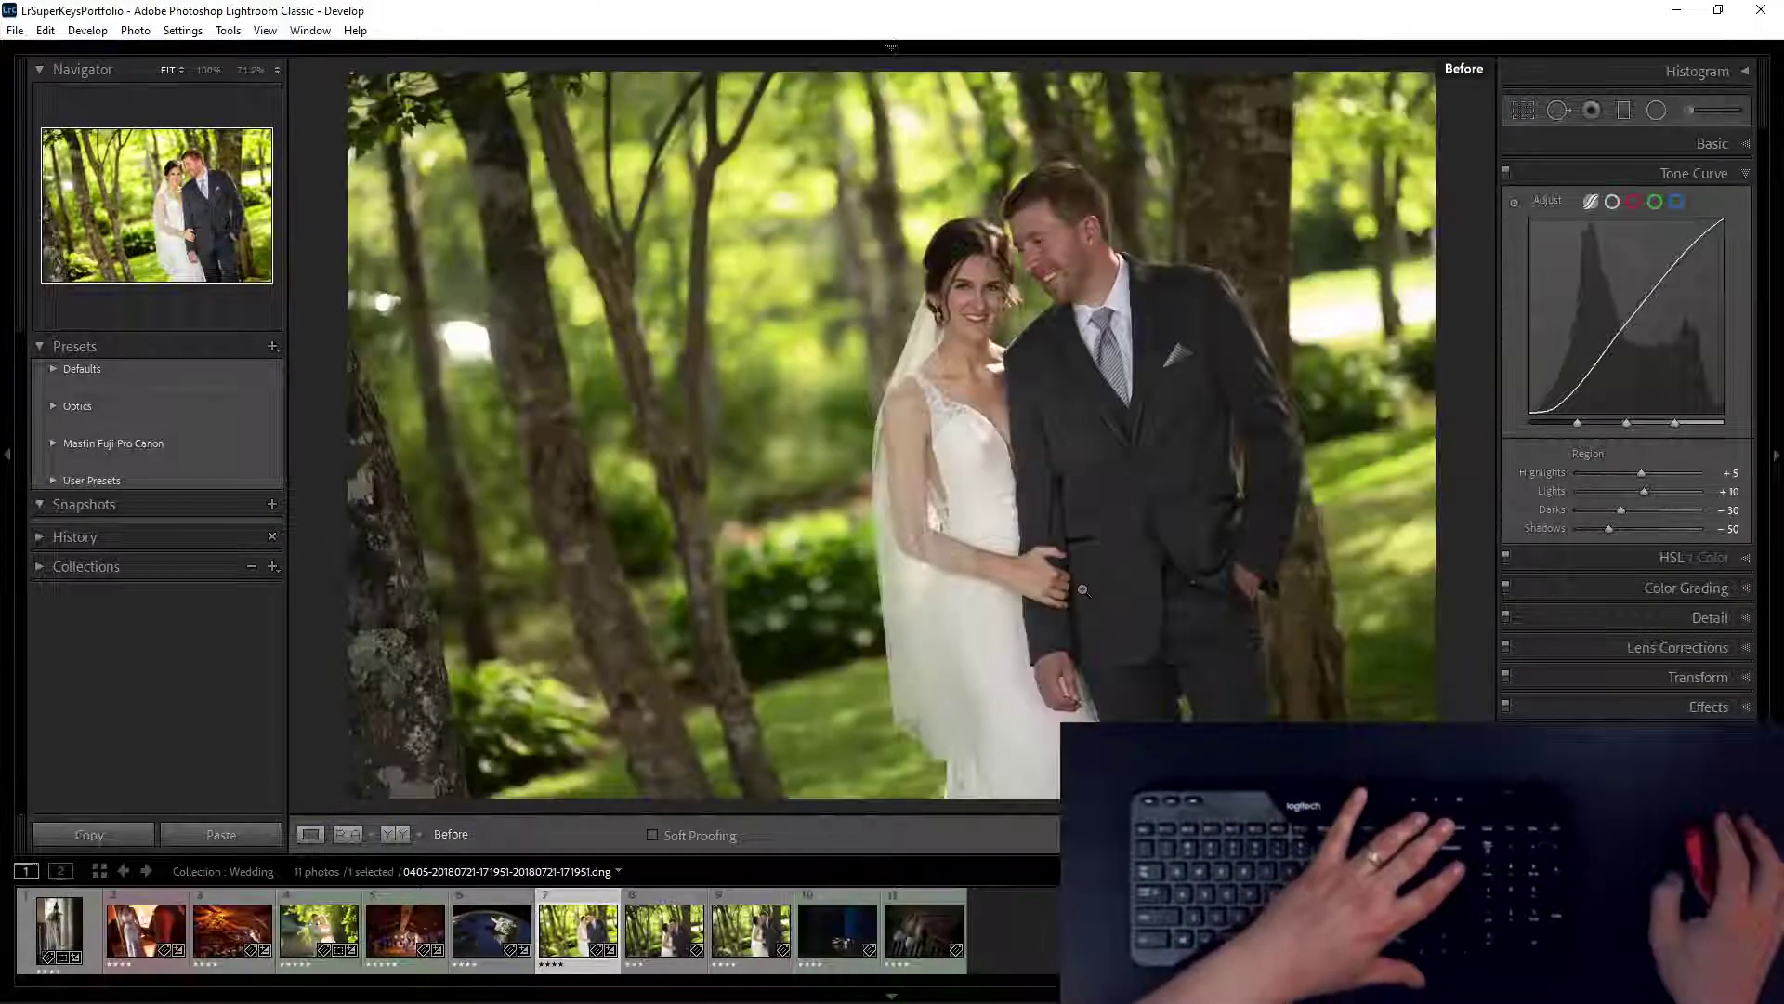
key(backslash)
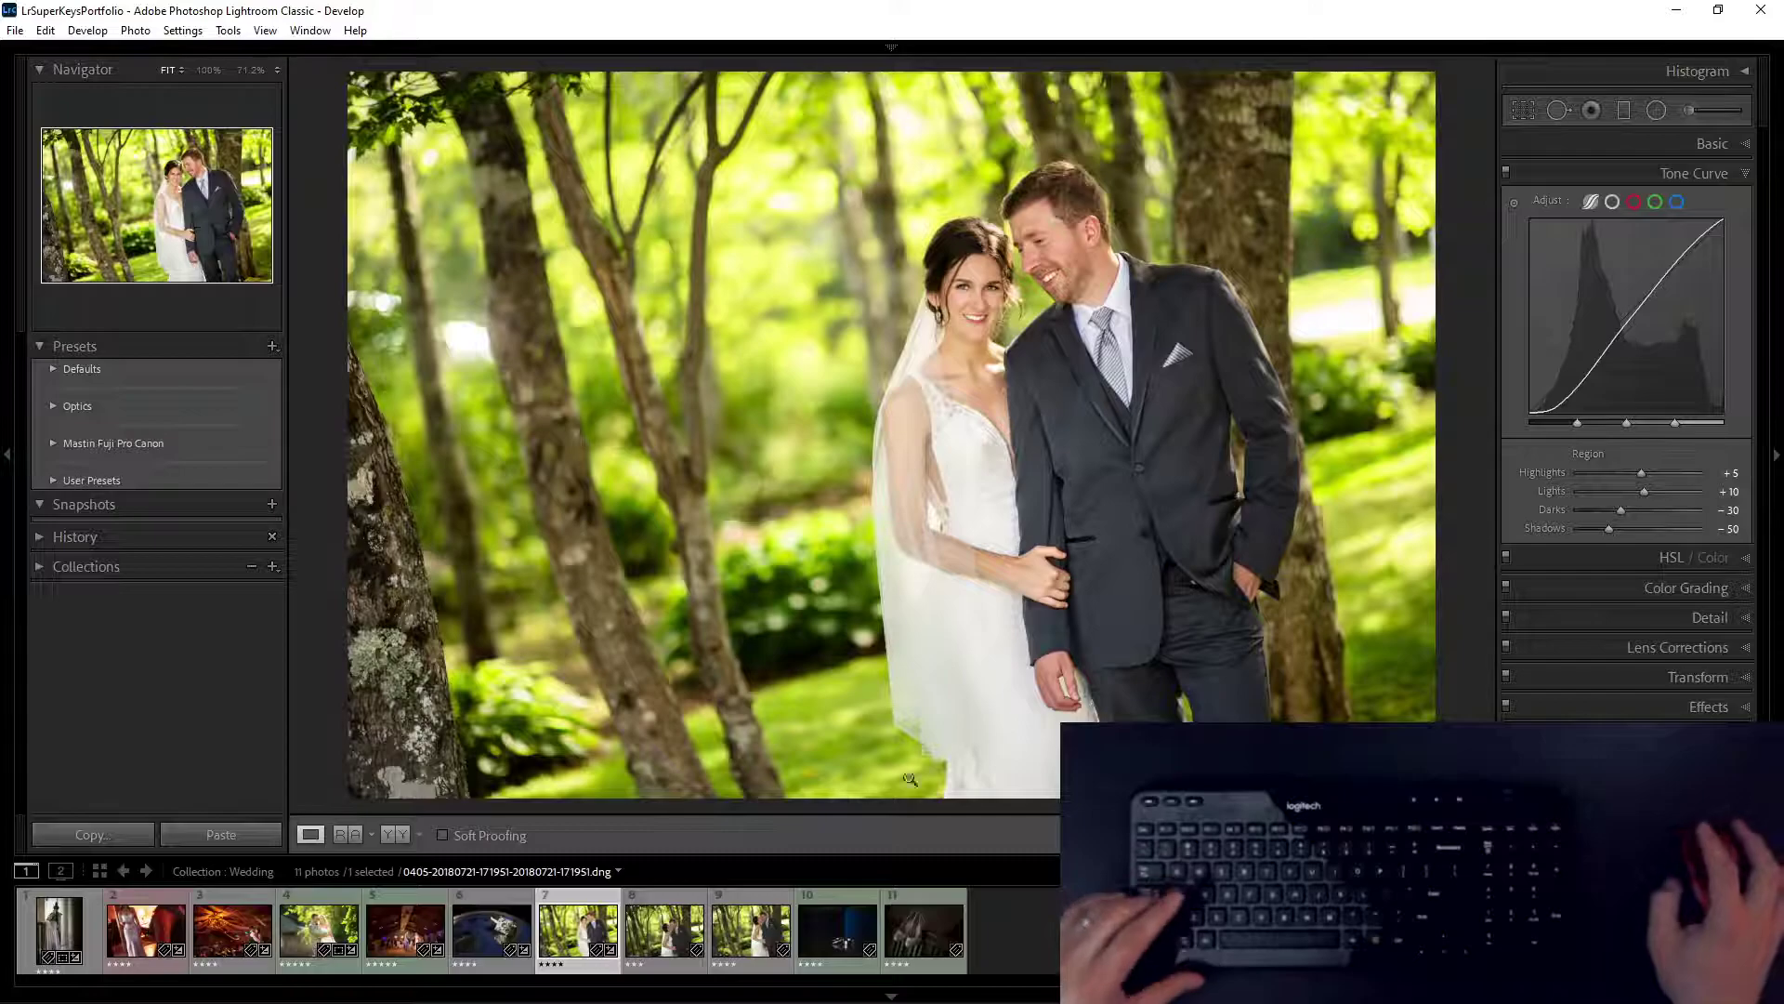
Step: Select the first tree portrait with the two after it and sync its edits to them
shift+click(734, 908)
key(Tab)
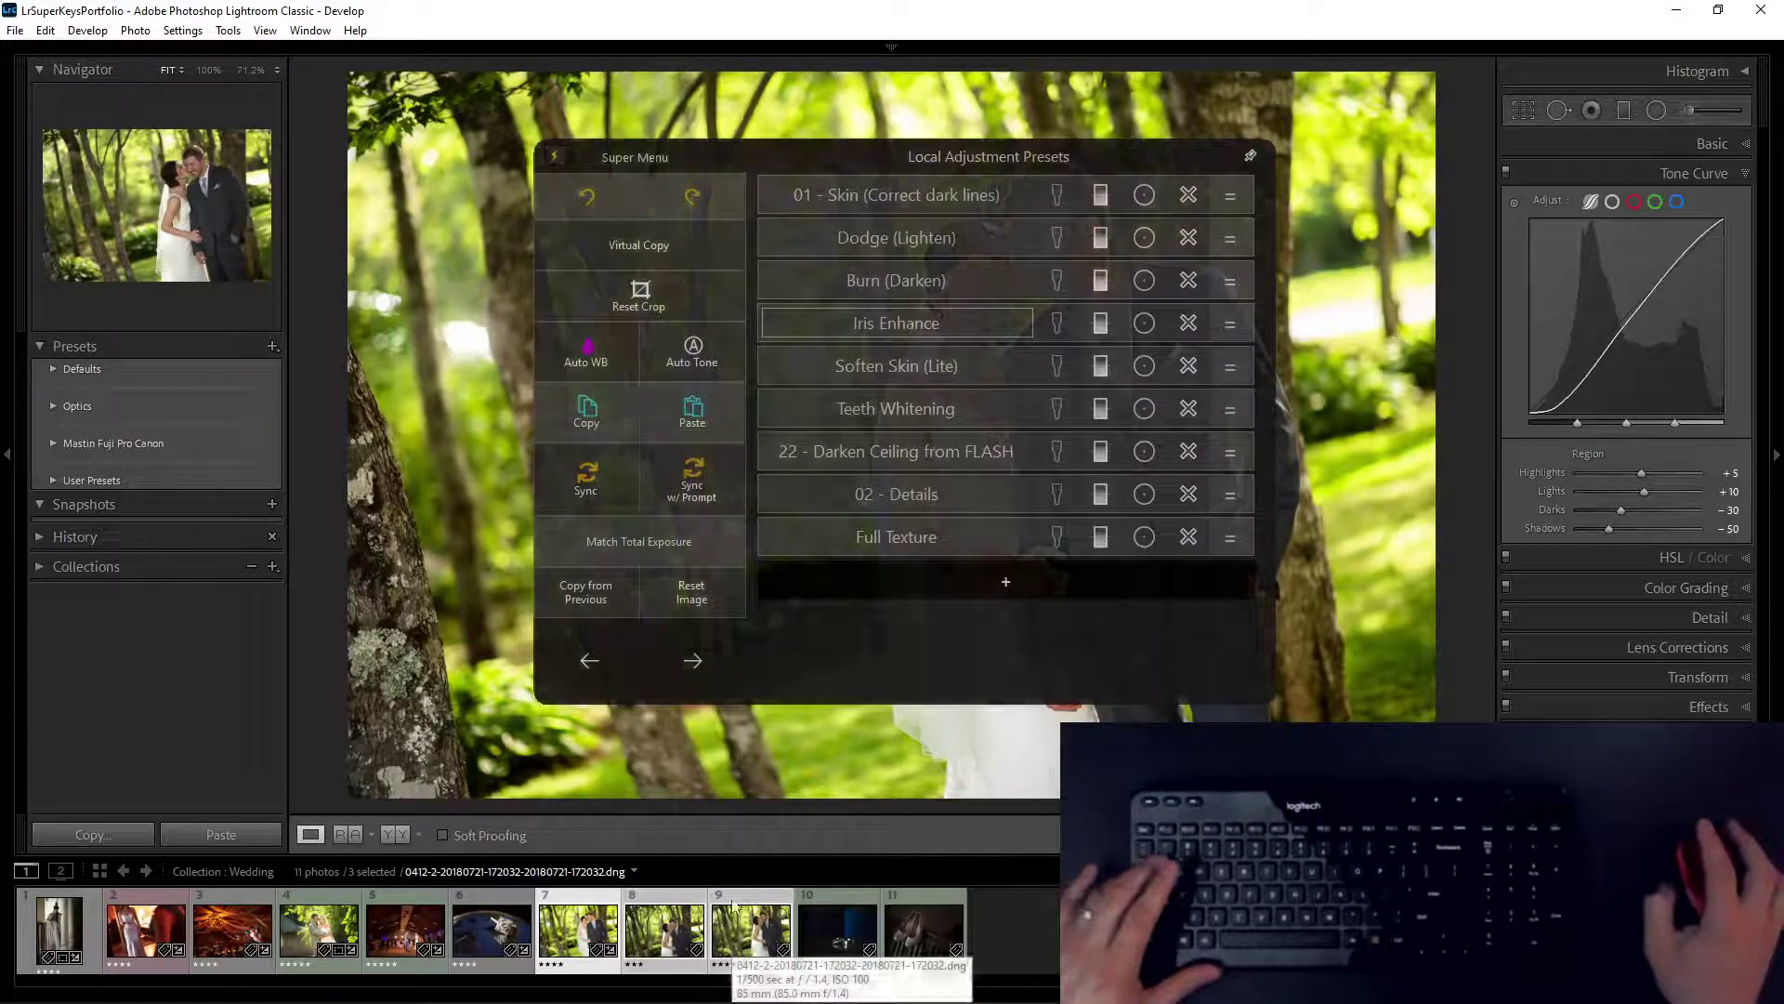
click(589, 492)
Step: Open the second tree portrait and crop it tighter around the couple, trimming the top and both sides
click(652, 896)
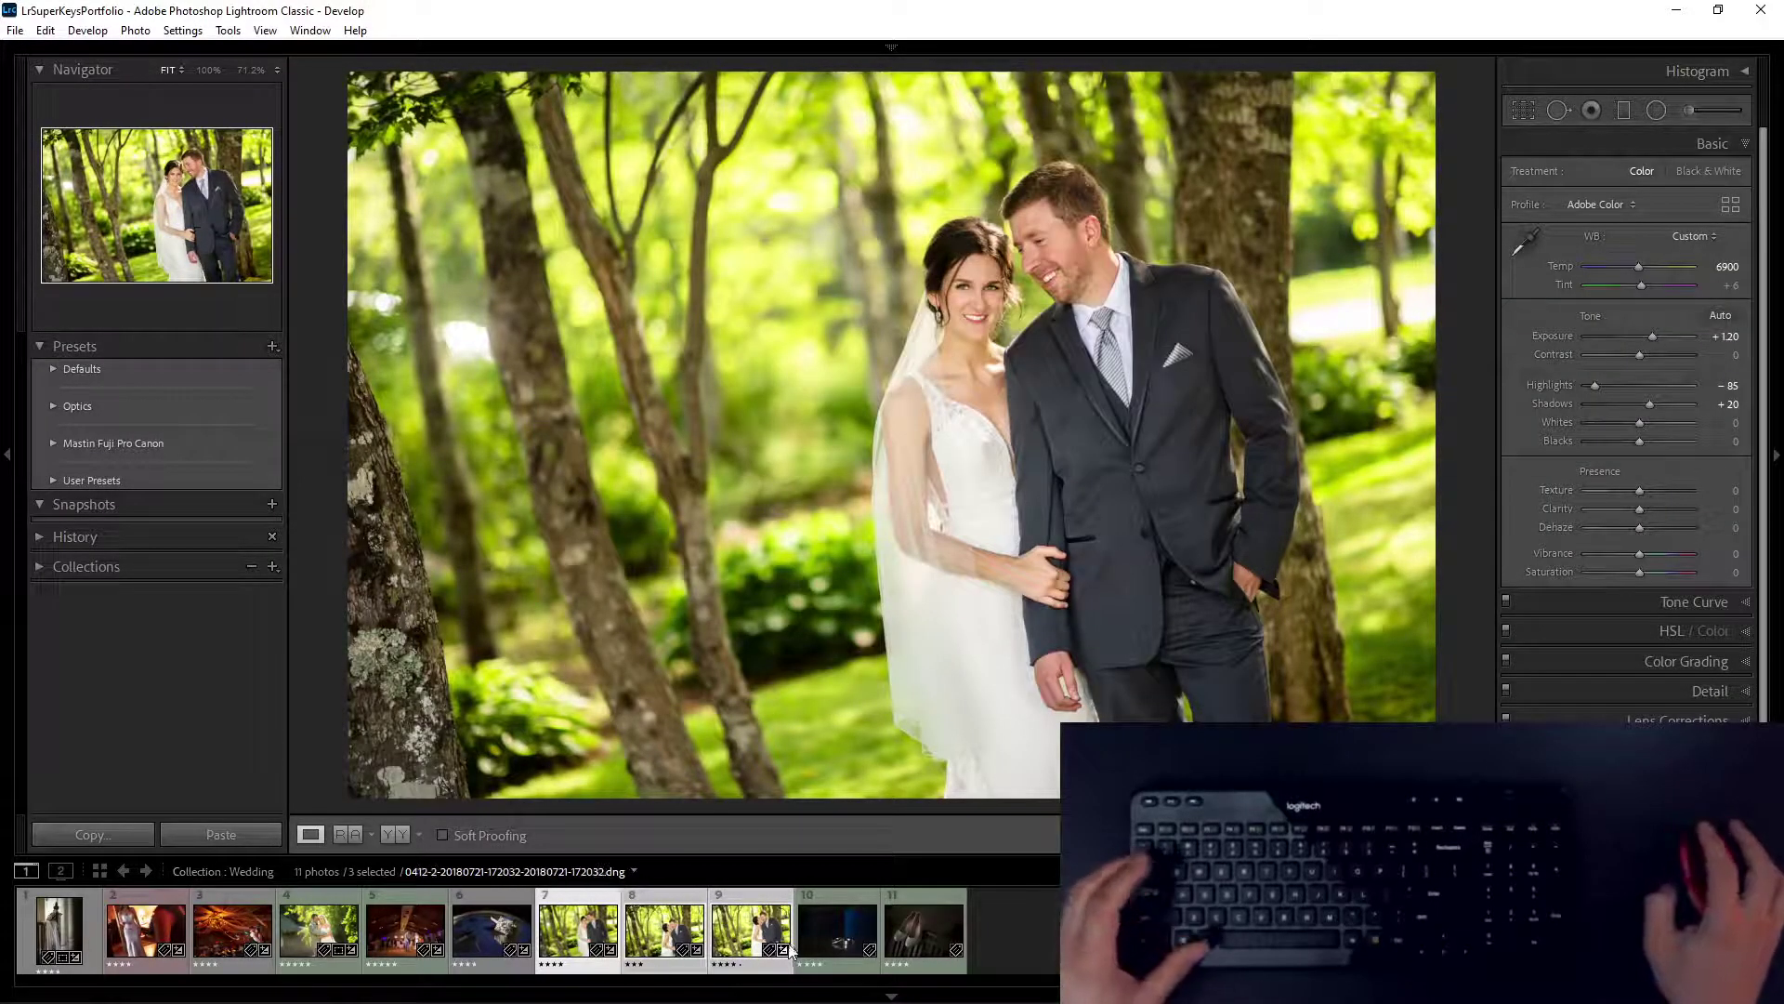
click(653, 896)
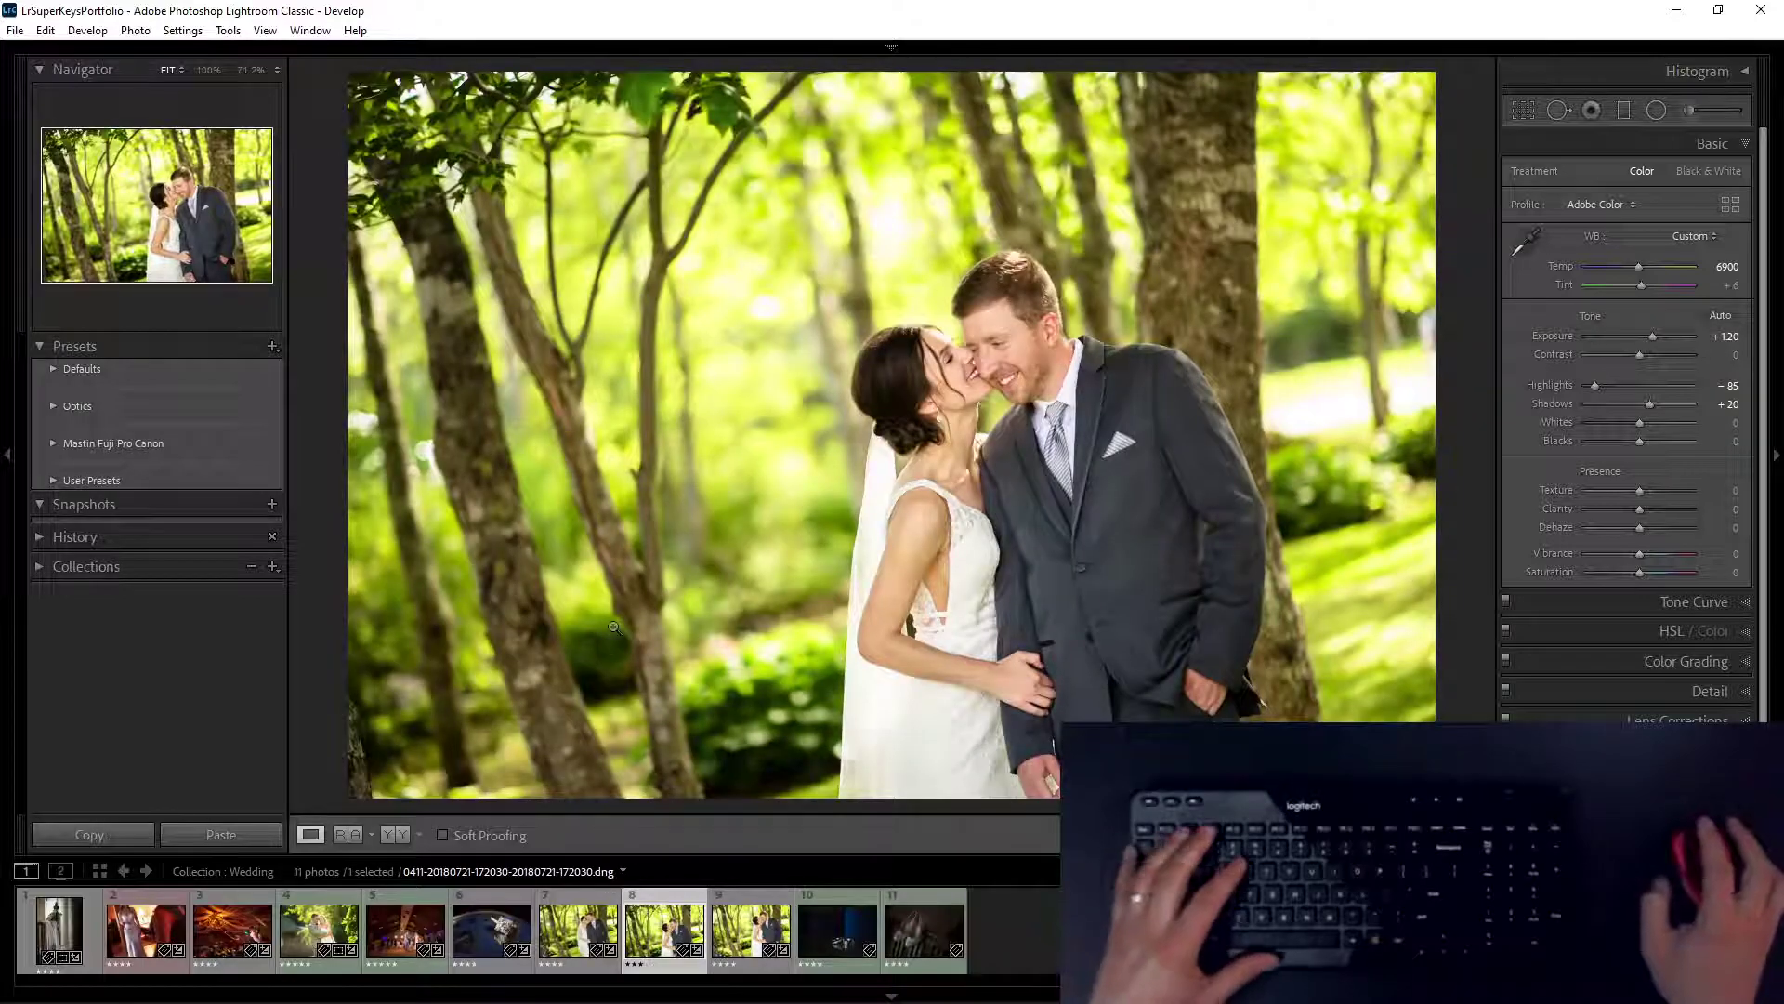
key(r)
drag(953, 93, 955, 149)
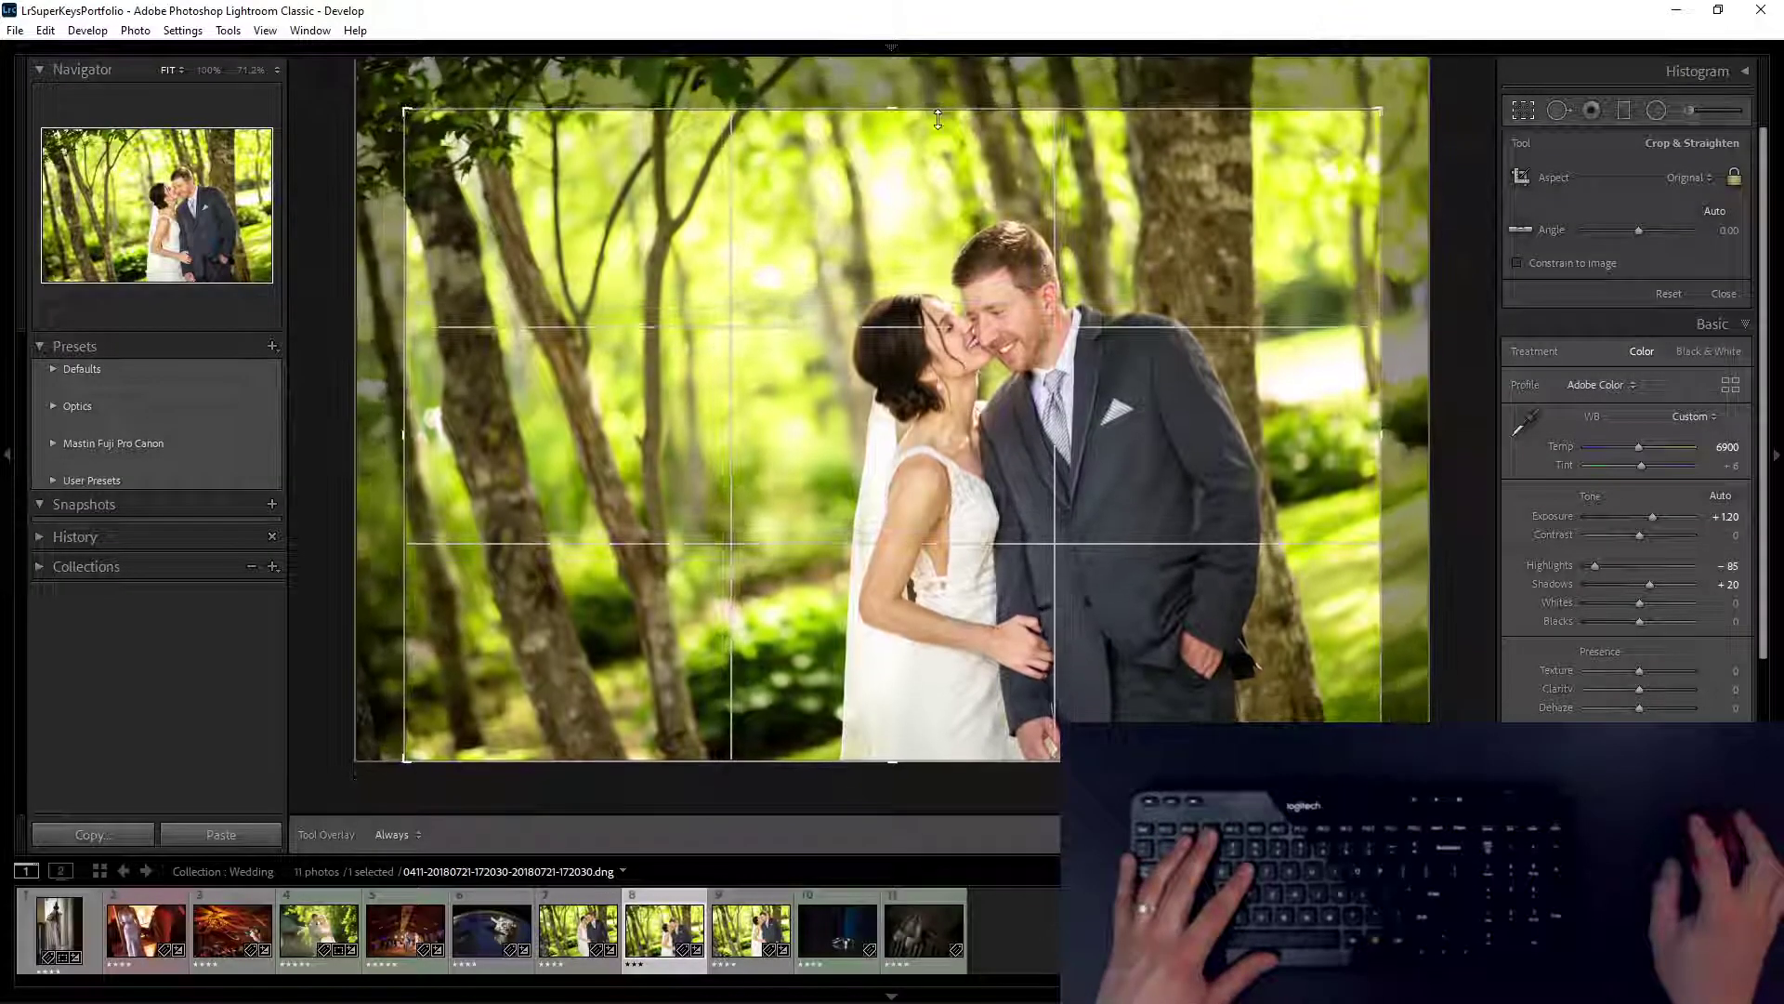
key(r)
Step: Check the groom's jacket up close in the third tree portrait for spots with the Spot Removal tool in Heal mode
key(Right)
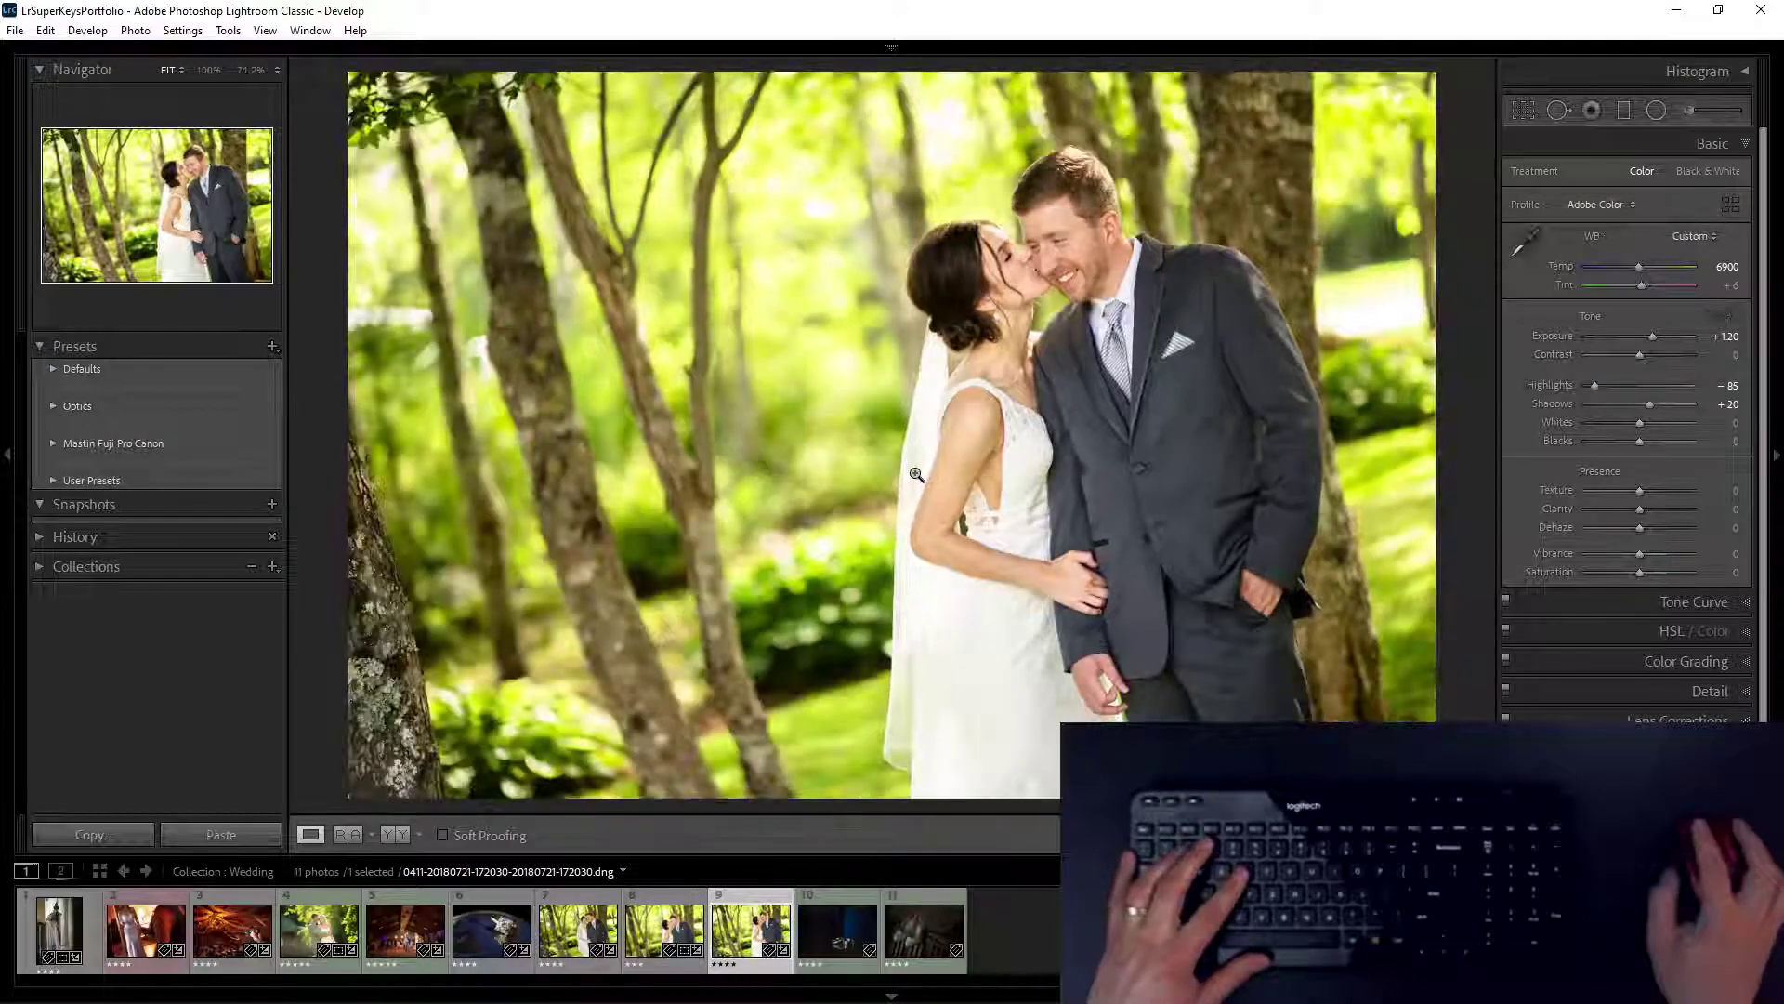
click(1076, 404)
key(q)
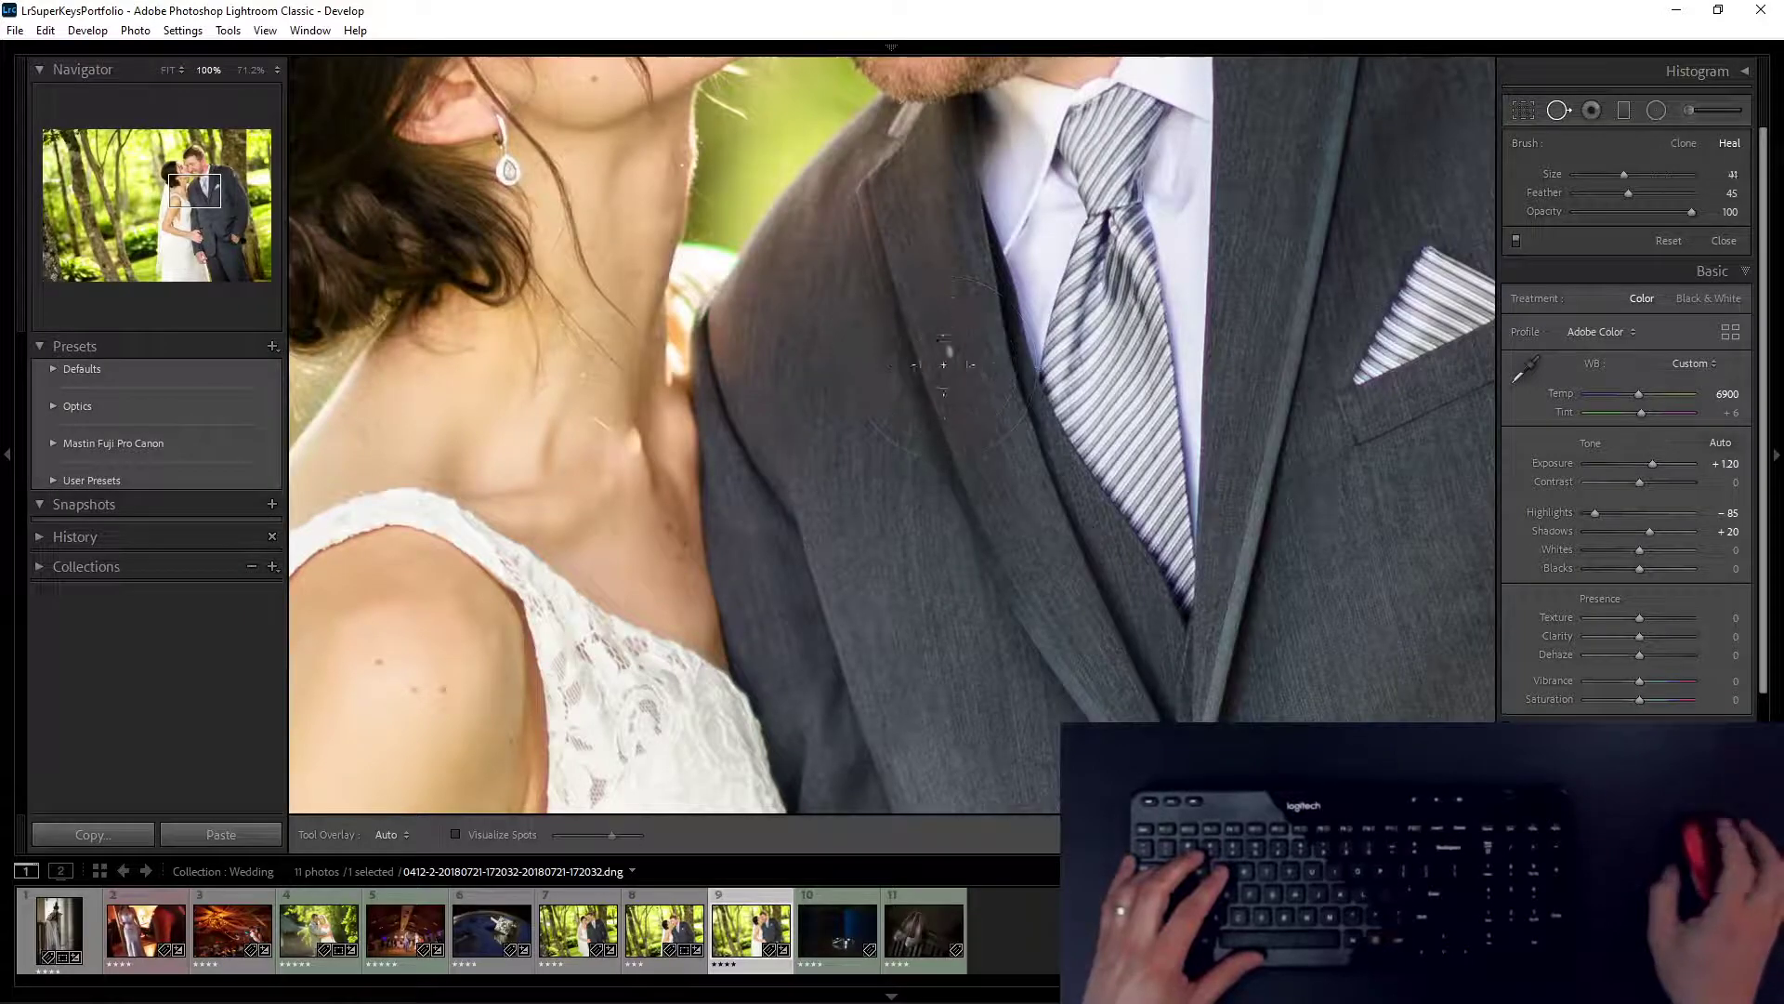
key(q)
click(844, 700)
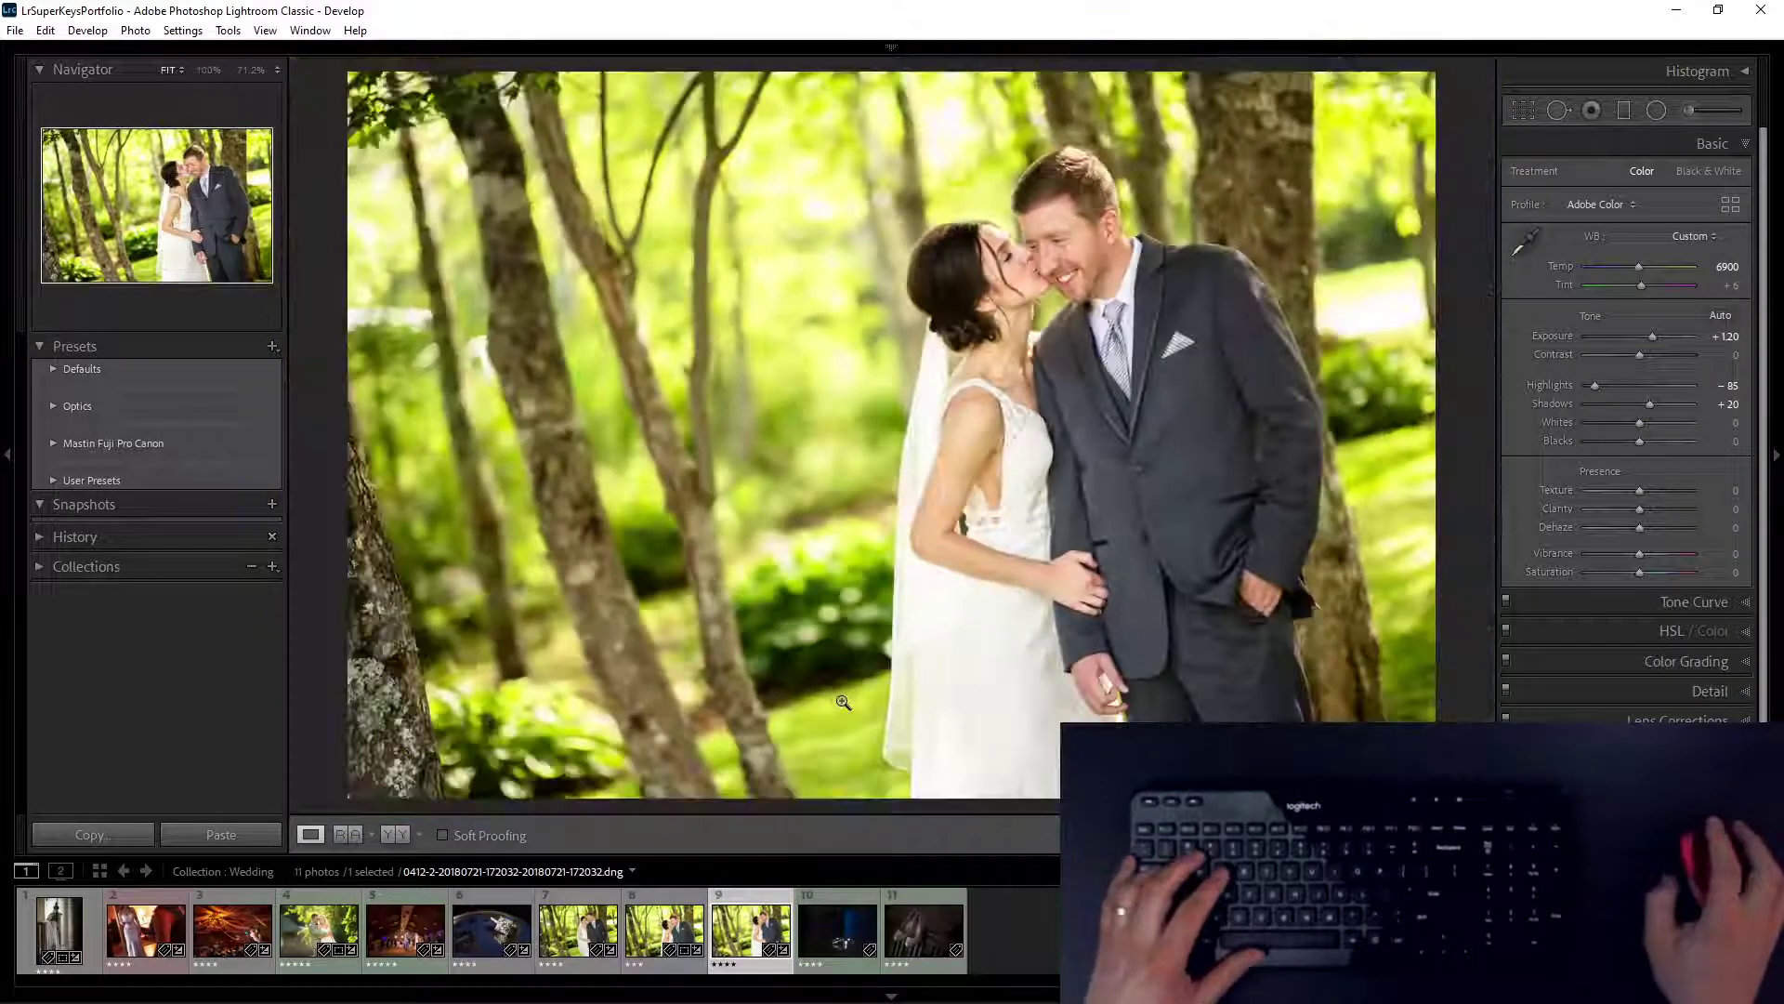
Step: Go to the dark photo of the two wedding rings and straighten it by an angle of about -1.50
key(Right)
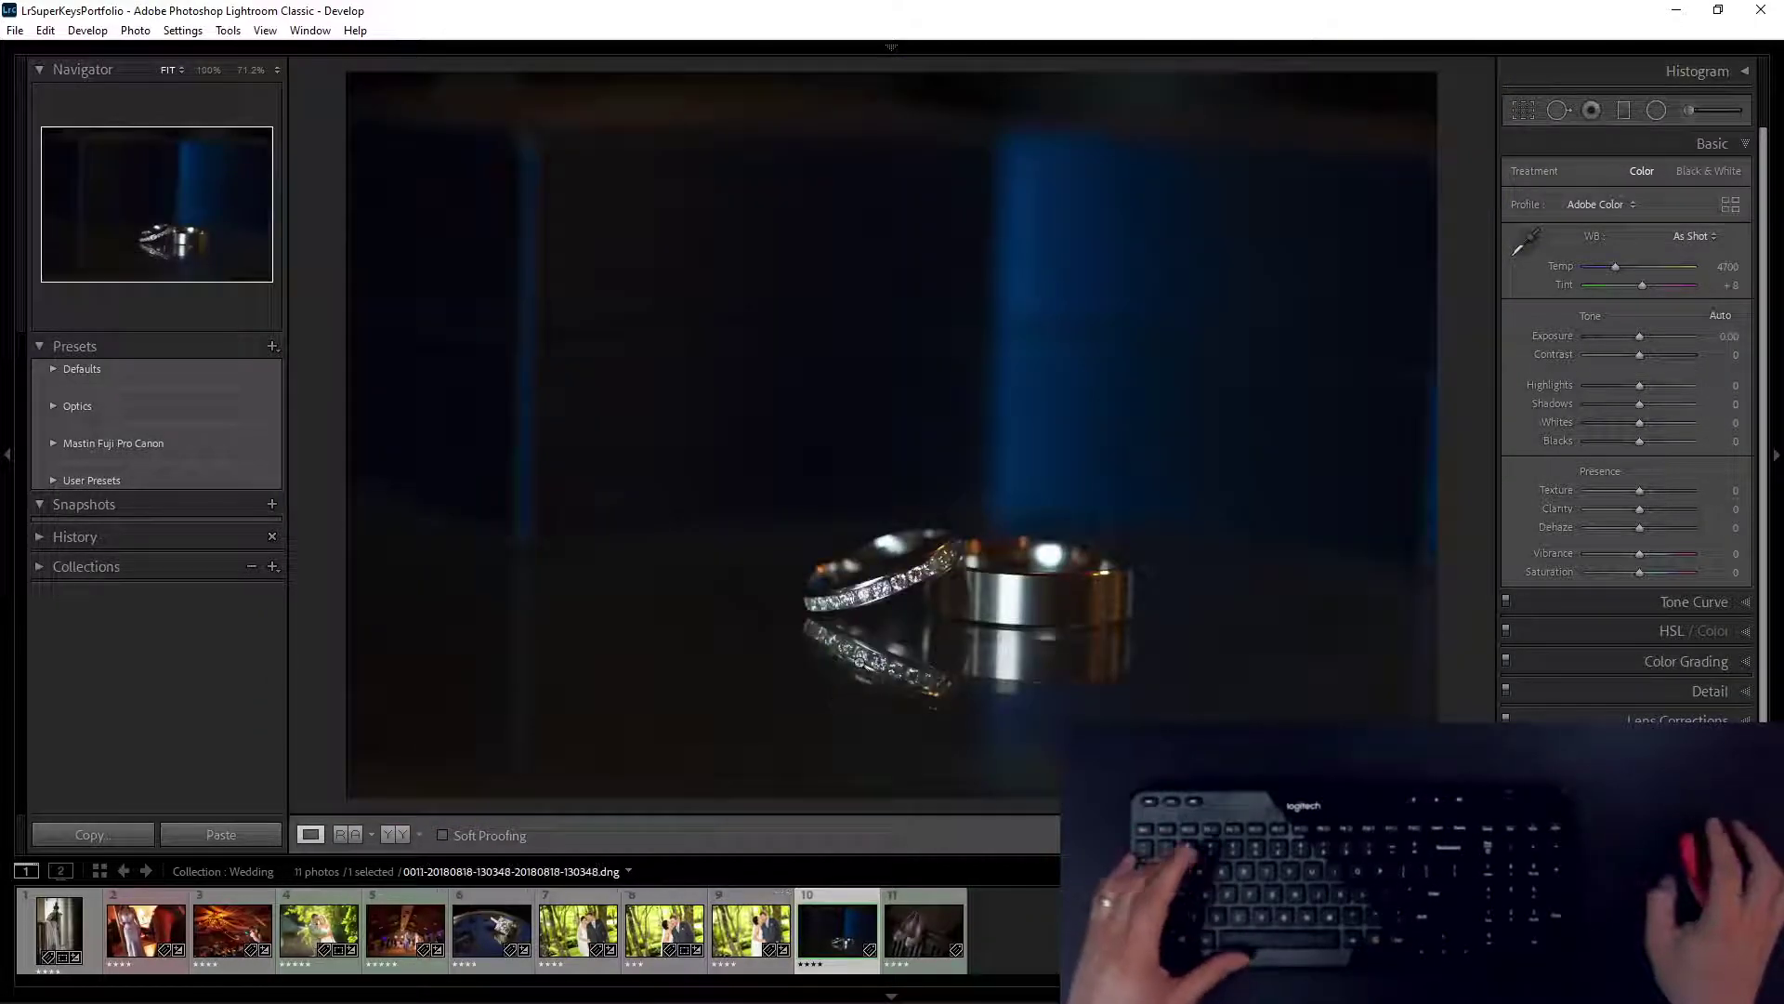
key(r)
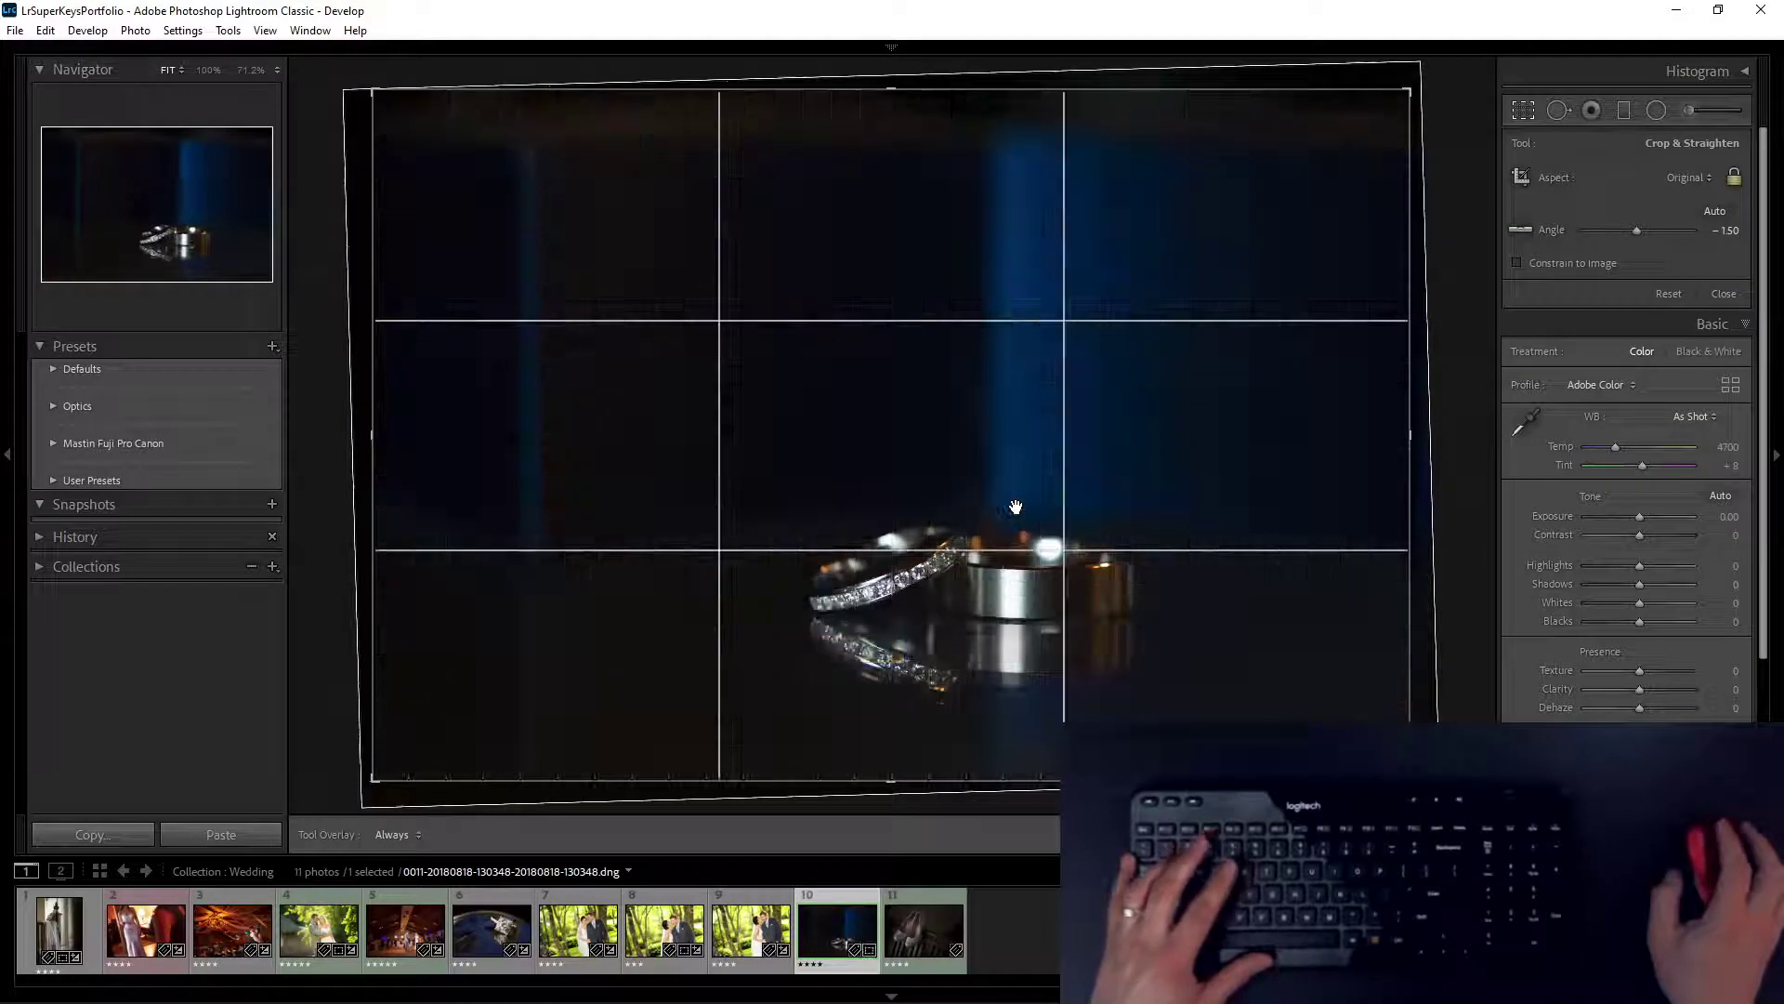
key(r)
Step: Brush the 02 - Details preset over the diamond ring, its reflection and the plain band
key(Tab)
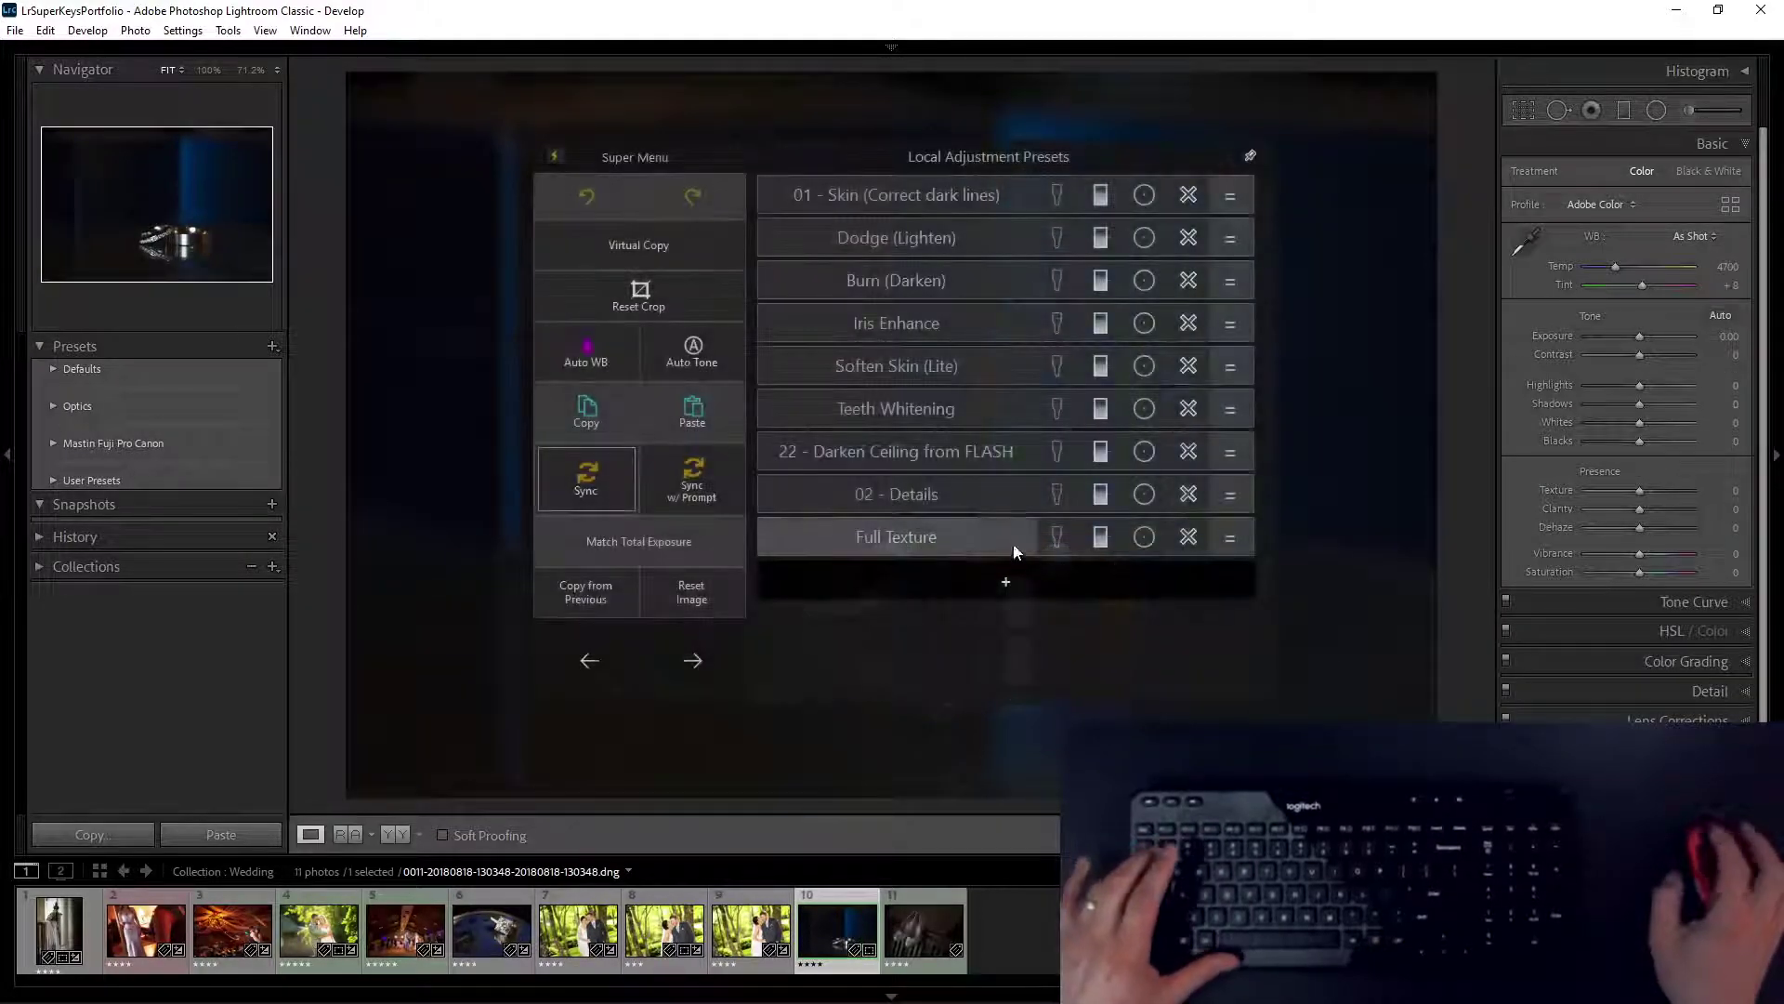
click(927, 494)
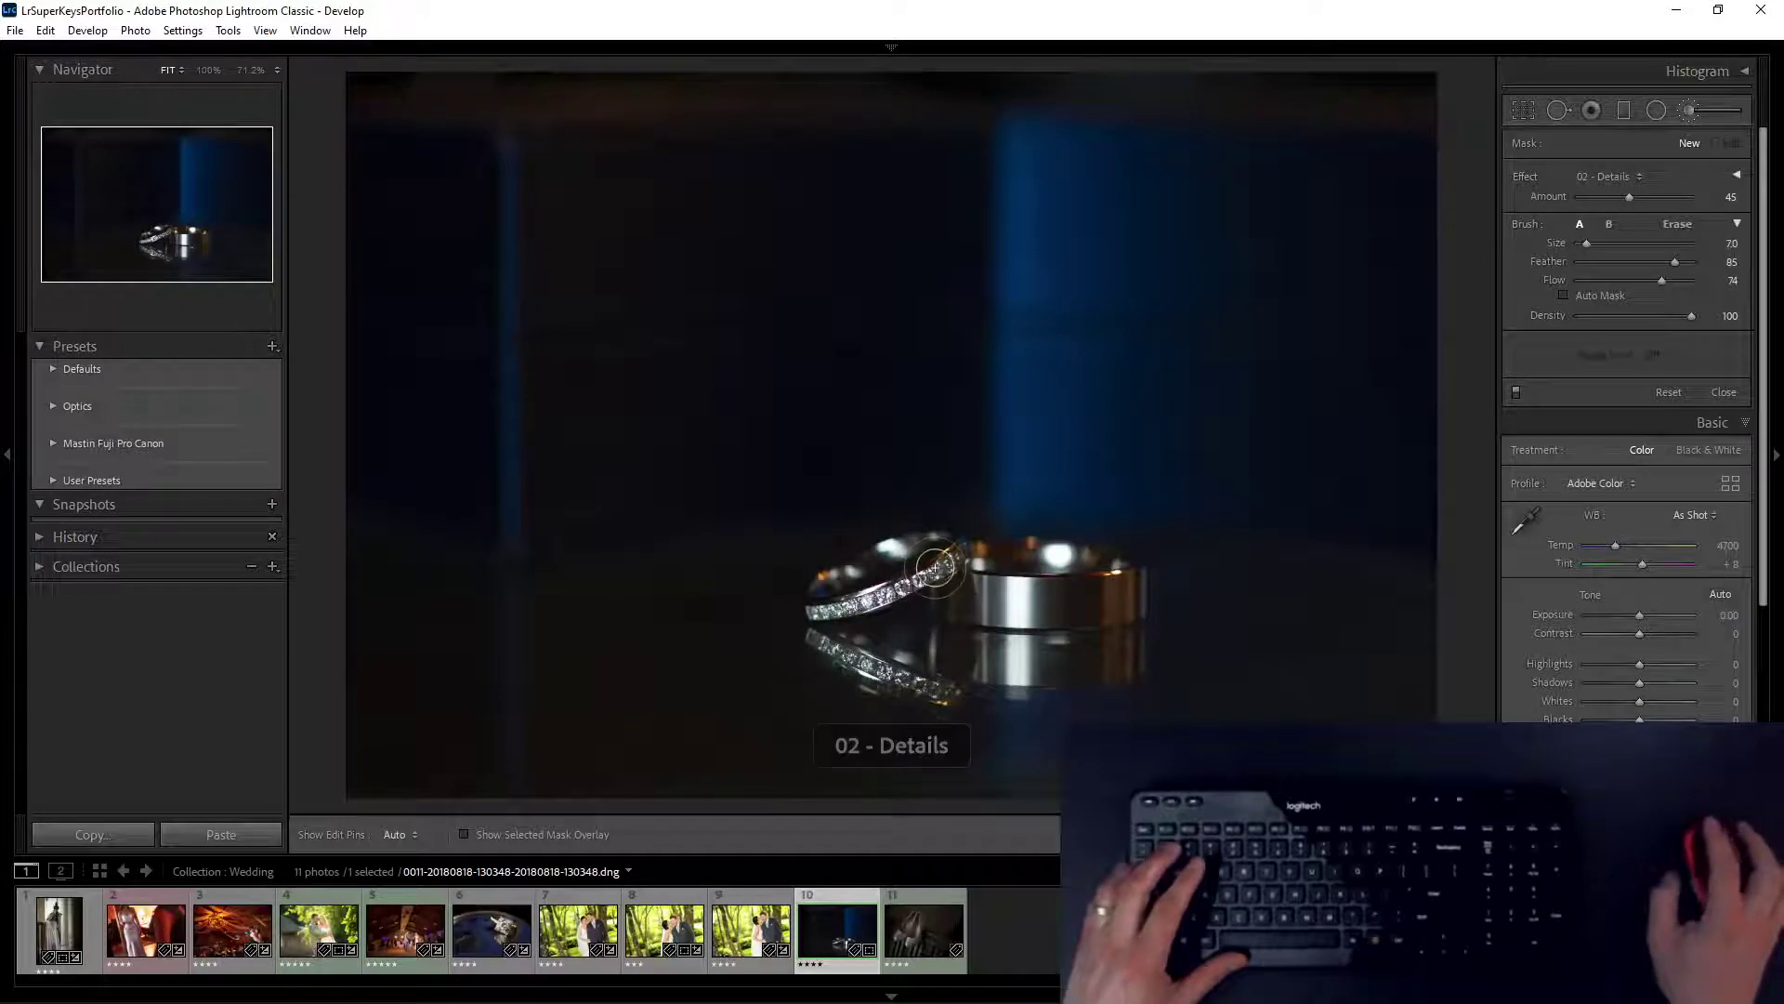
mouse_move(805, 632)
mouse_down()
mouse_move(874, 661)
mouse_move(809, 610)
mouse_move(988, 548)
mouse_move(935, 566)
mouse_up()
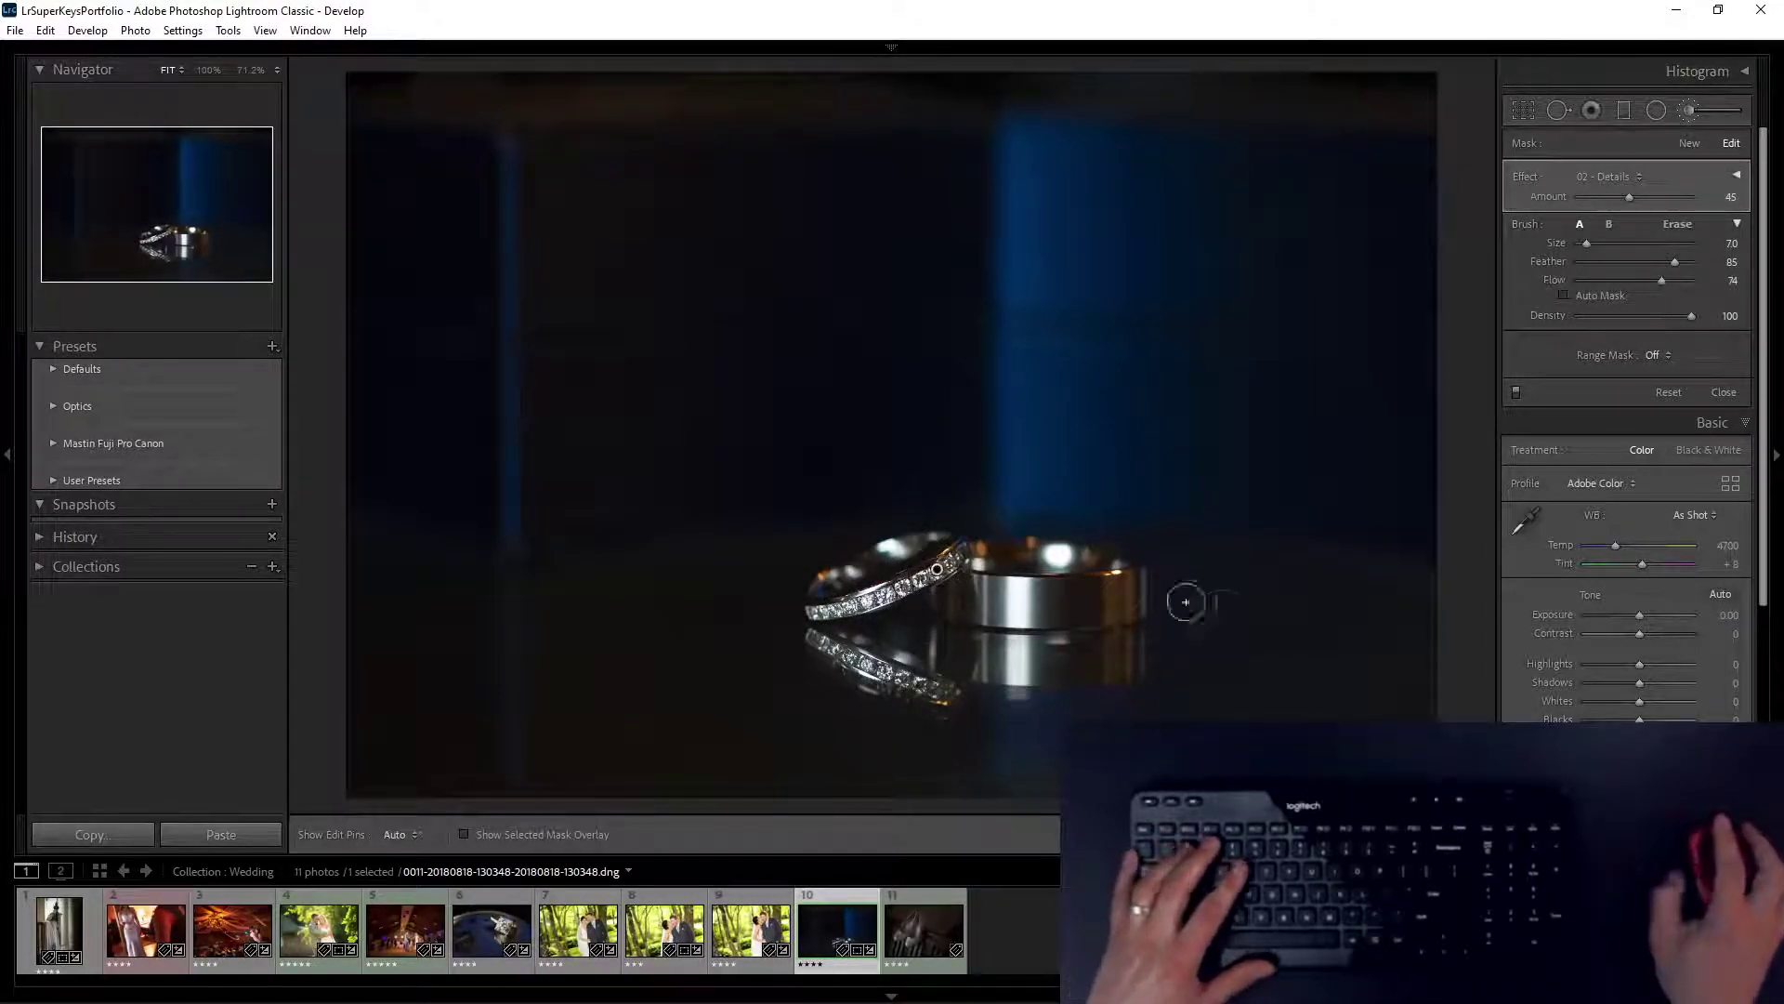
drag(1128, 606, 1056, 587)
key(Escape)
Step: Raise the exposure of the rings photo to +0.30 and lower its highlights to -10
key(d)
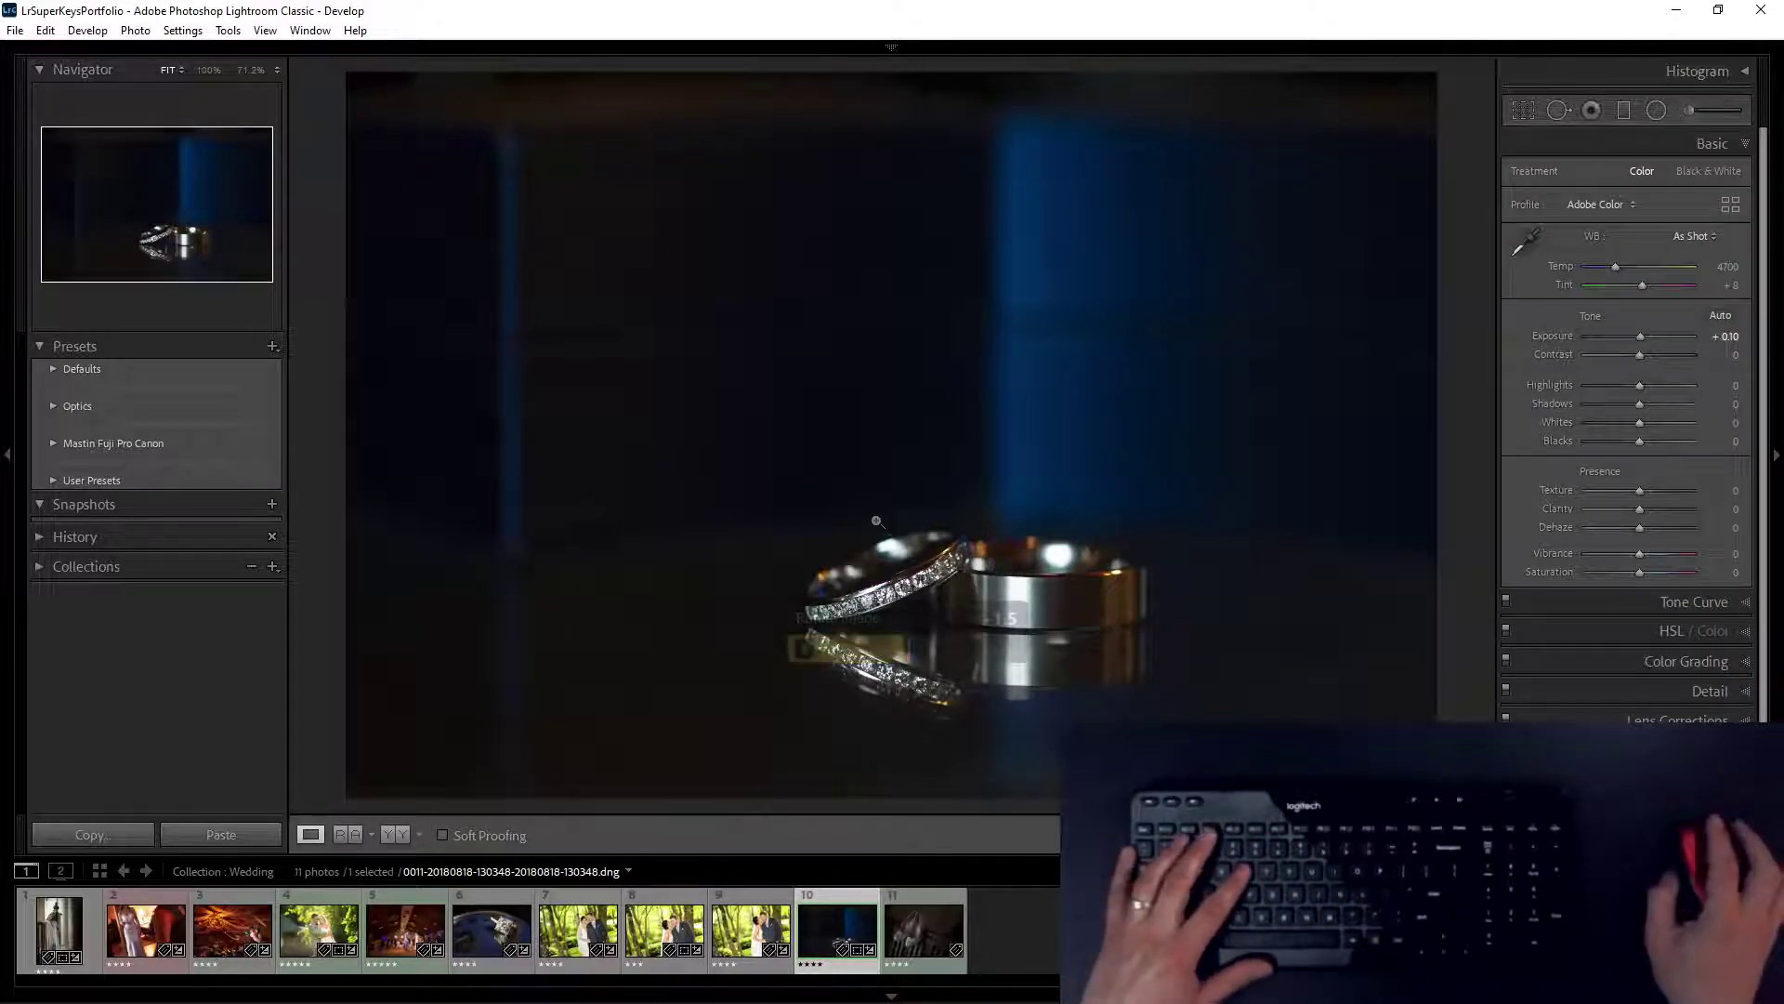
key(r)
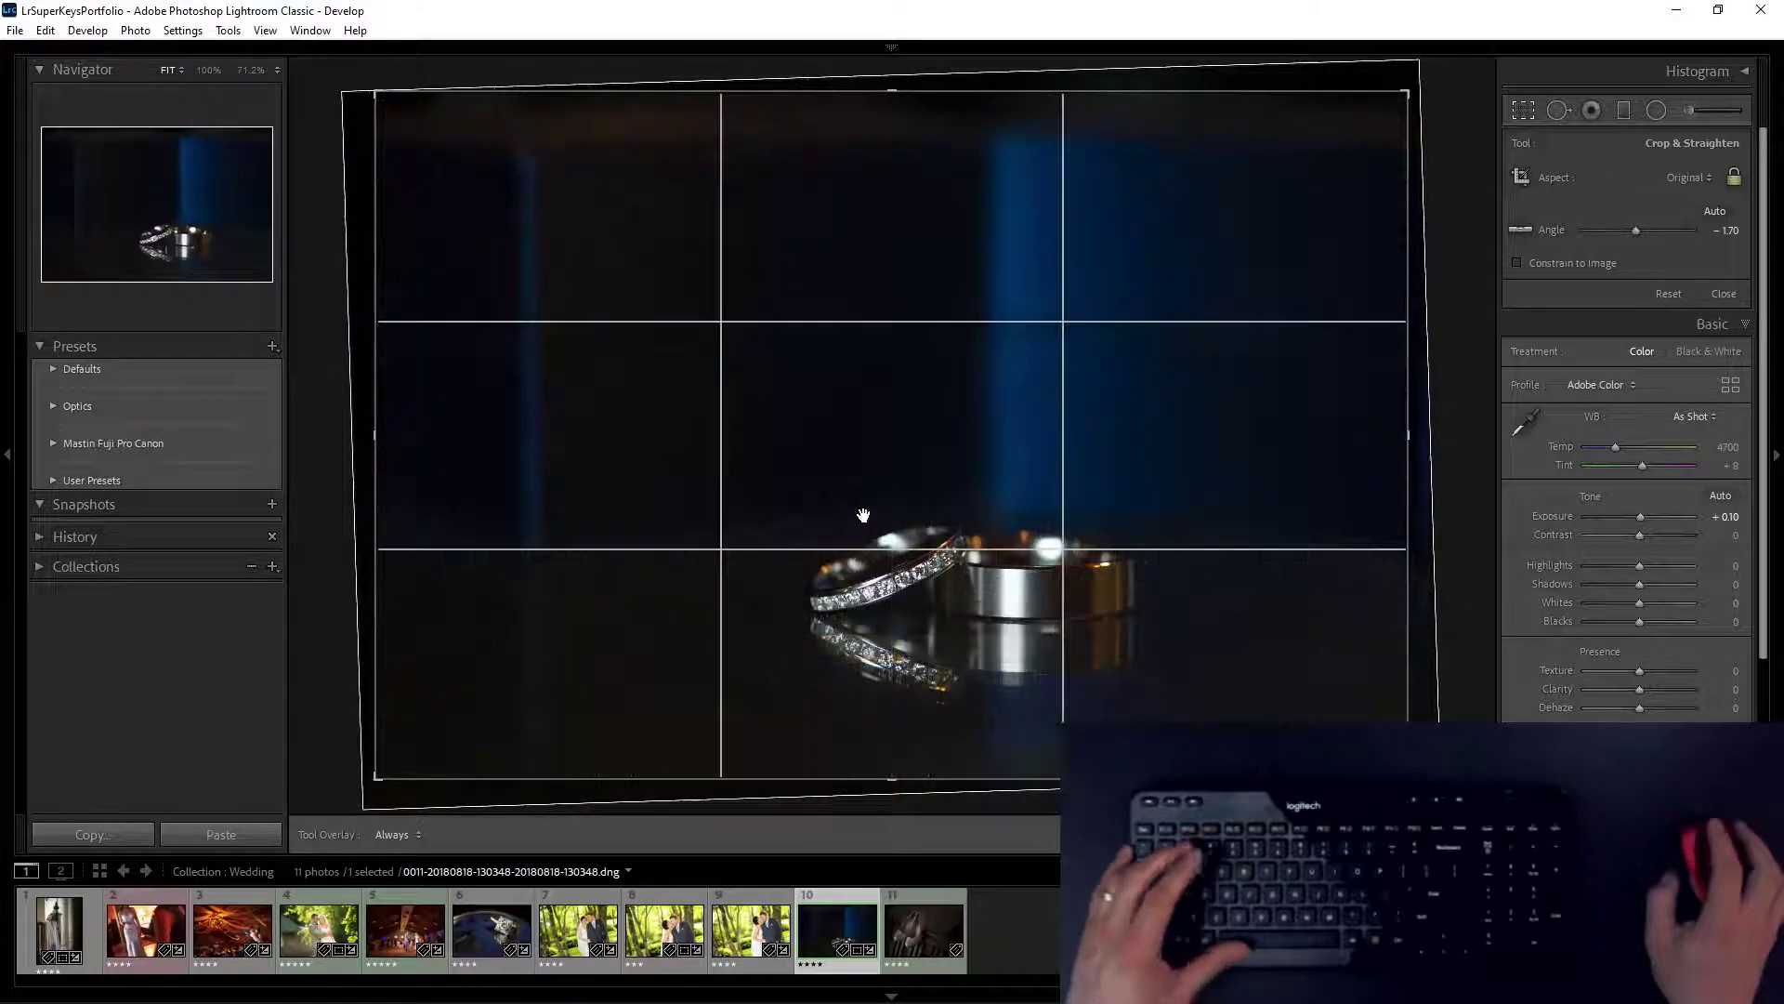
key(r)
key(equal)
key(equal)
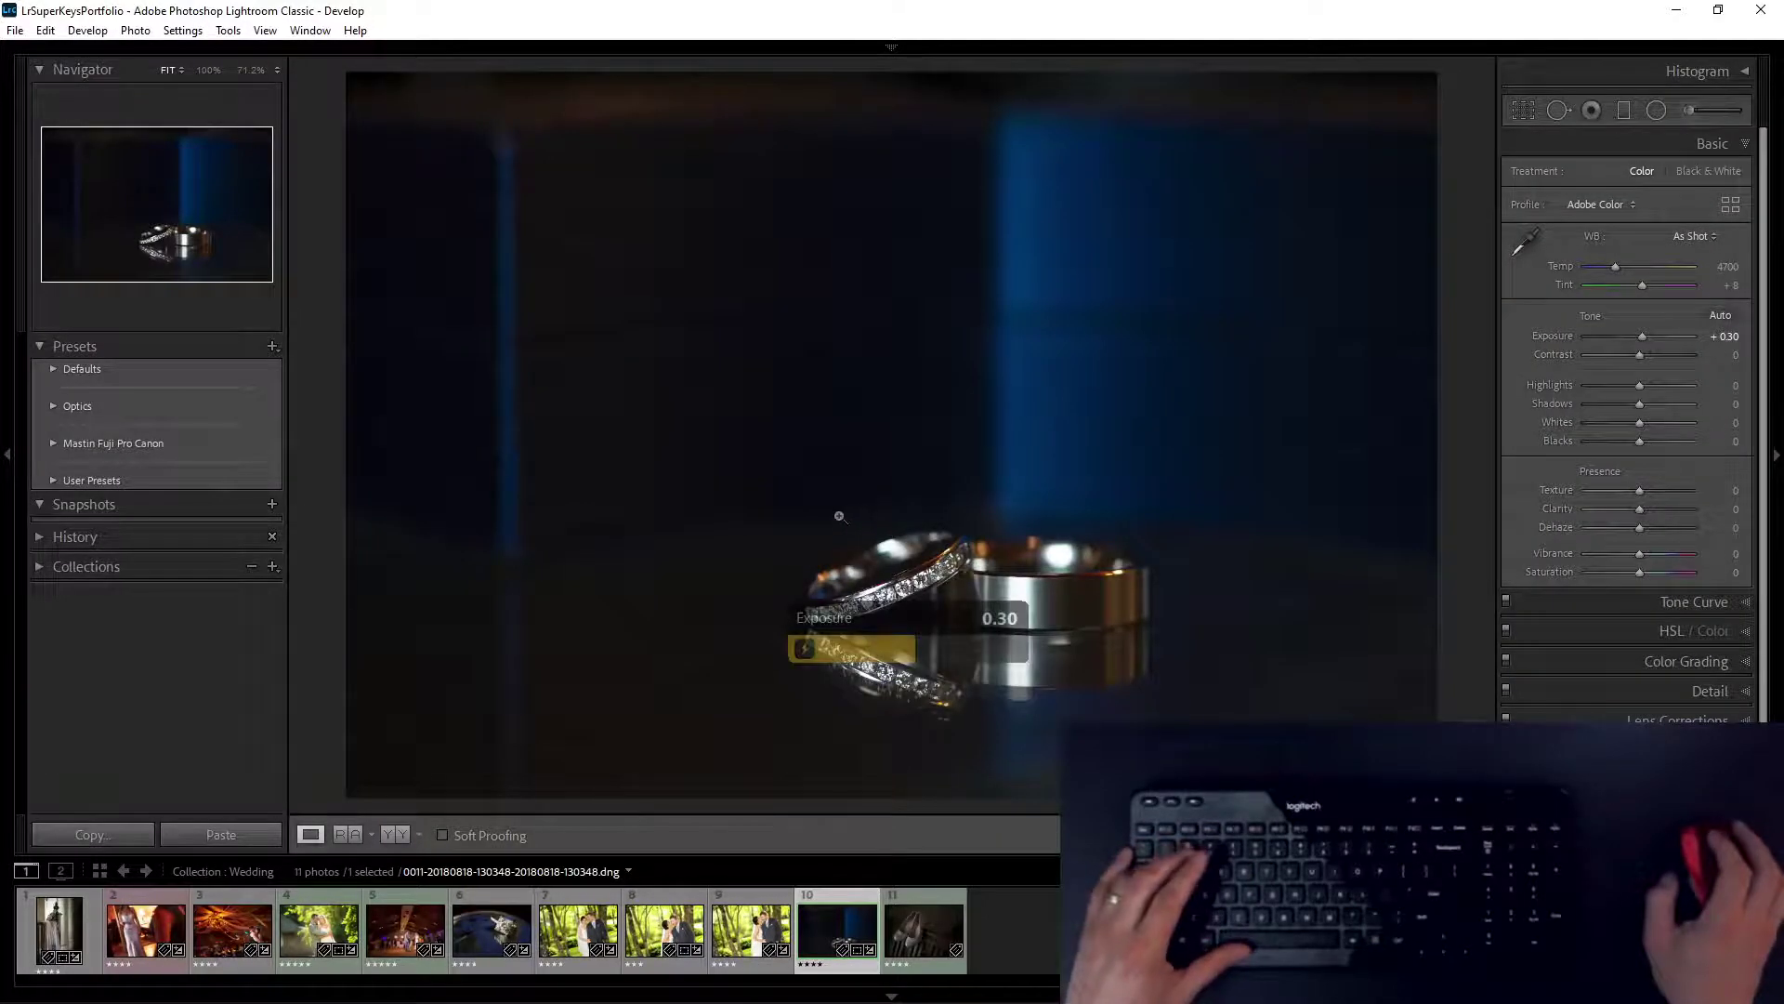
key(3)
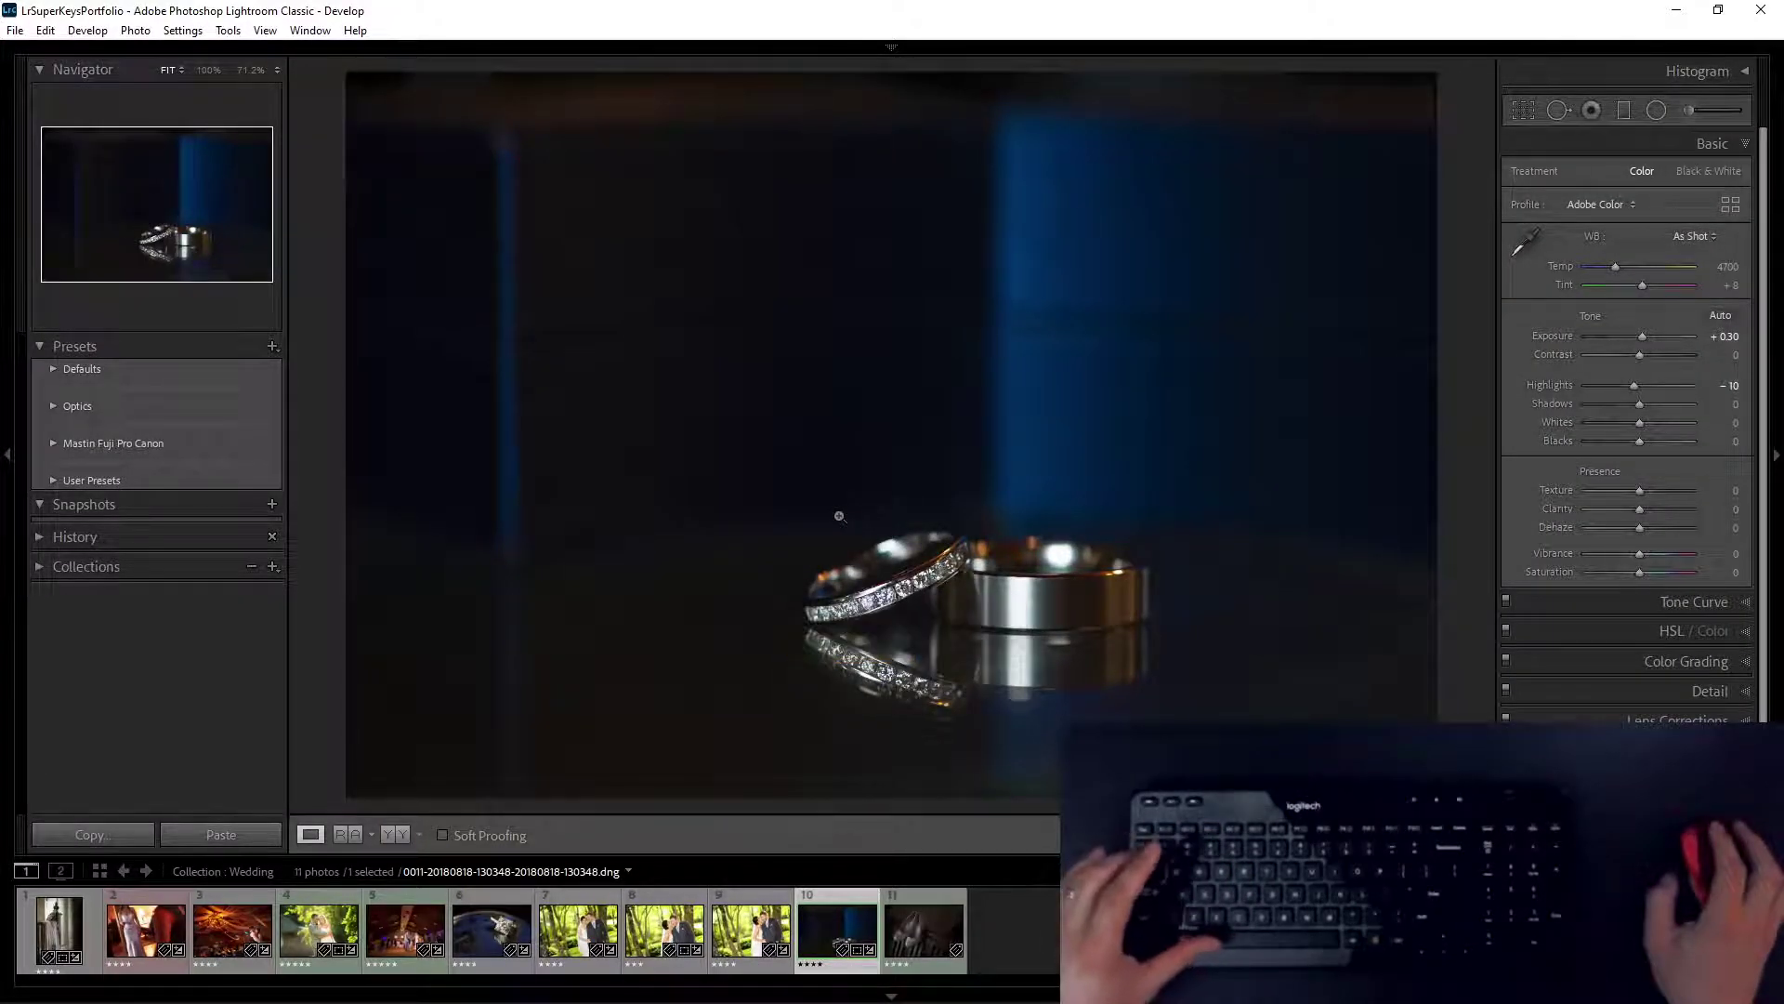
Step: Add a wide Burn (Darken) radial filter centred on the two rings to darken their surroundings
key(grave)
click(1133, 247)
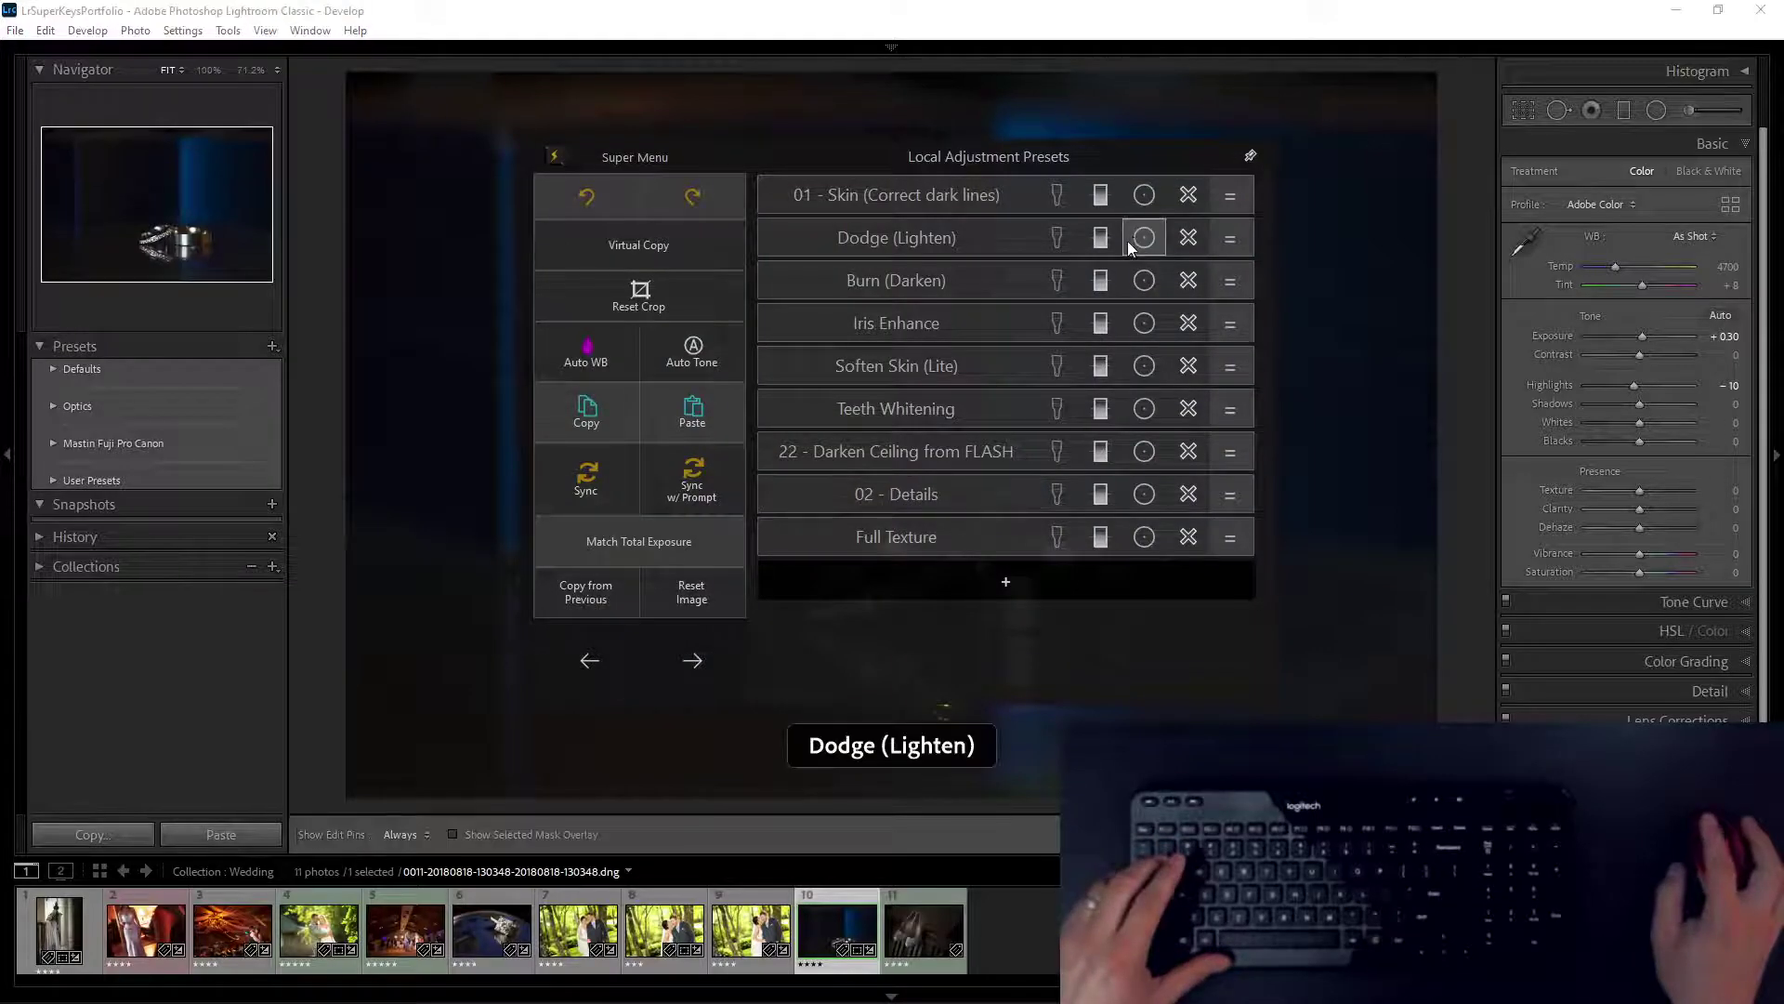
click(1144, 280)
mouse_move(946, 584)
mouse_down()
mouse_move(1186, 645)
mouse_move(1407, 785)
mouse_up()
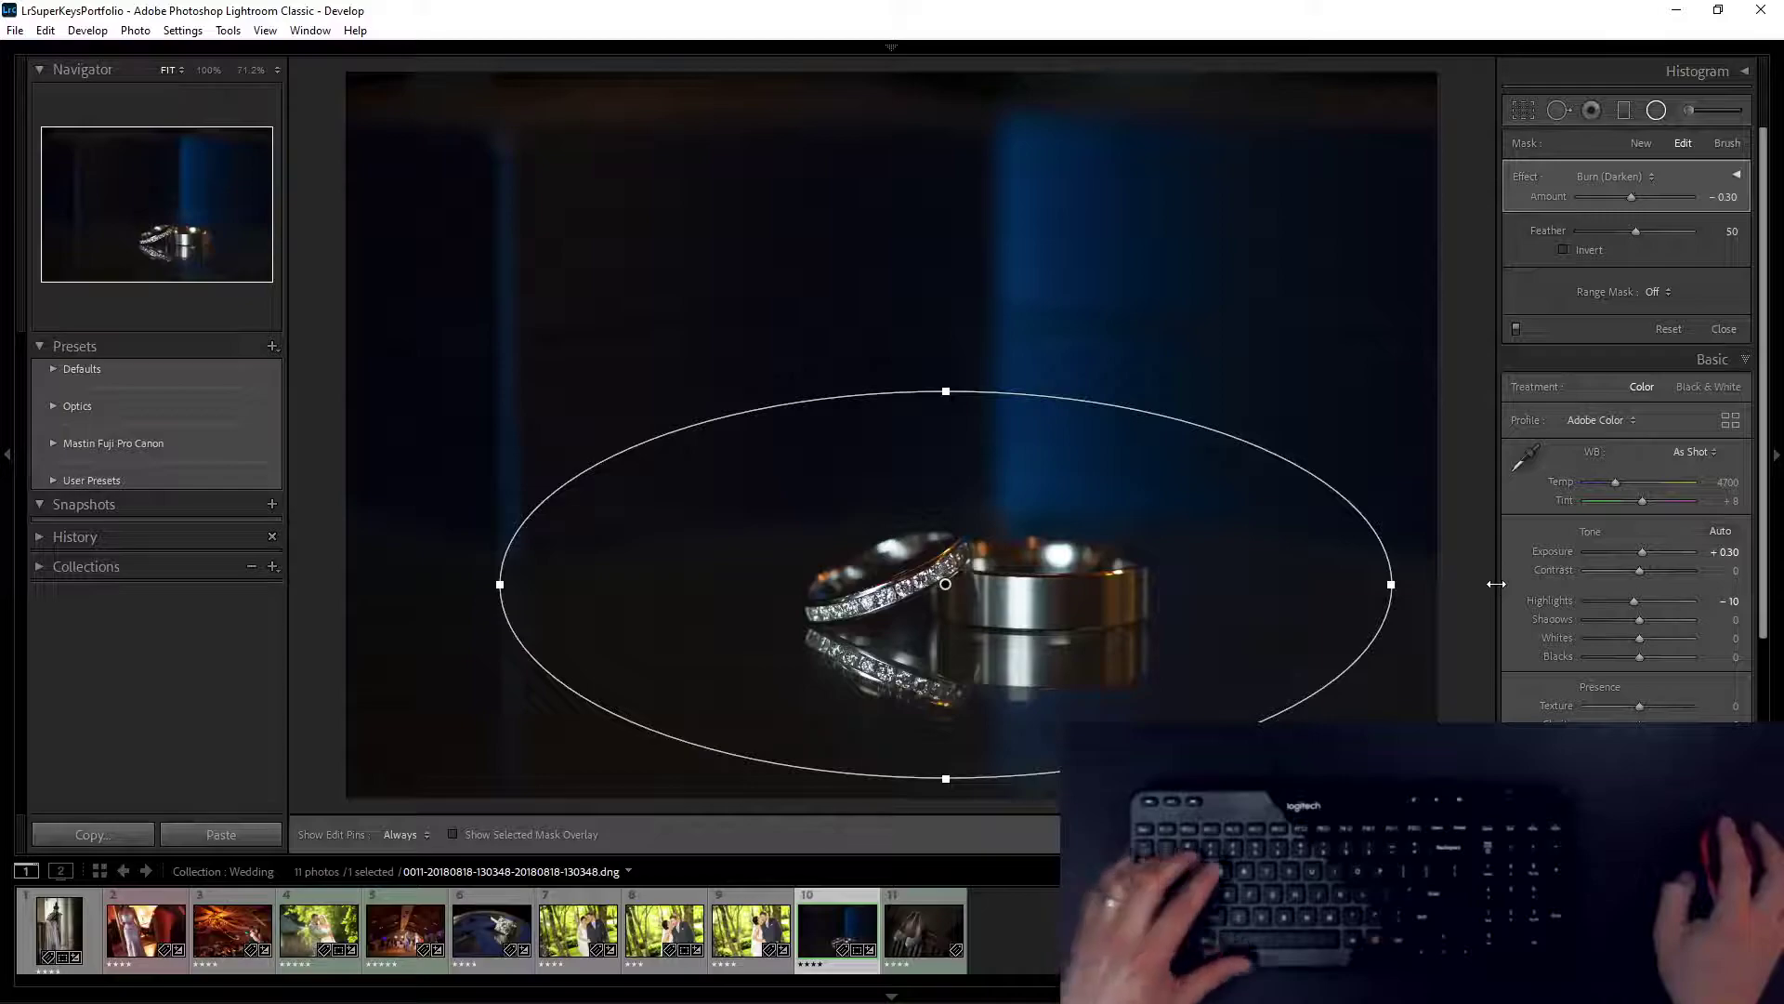
click(1656, 112)
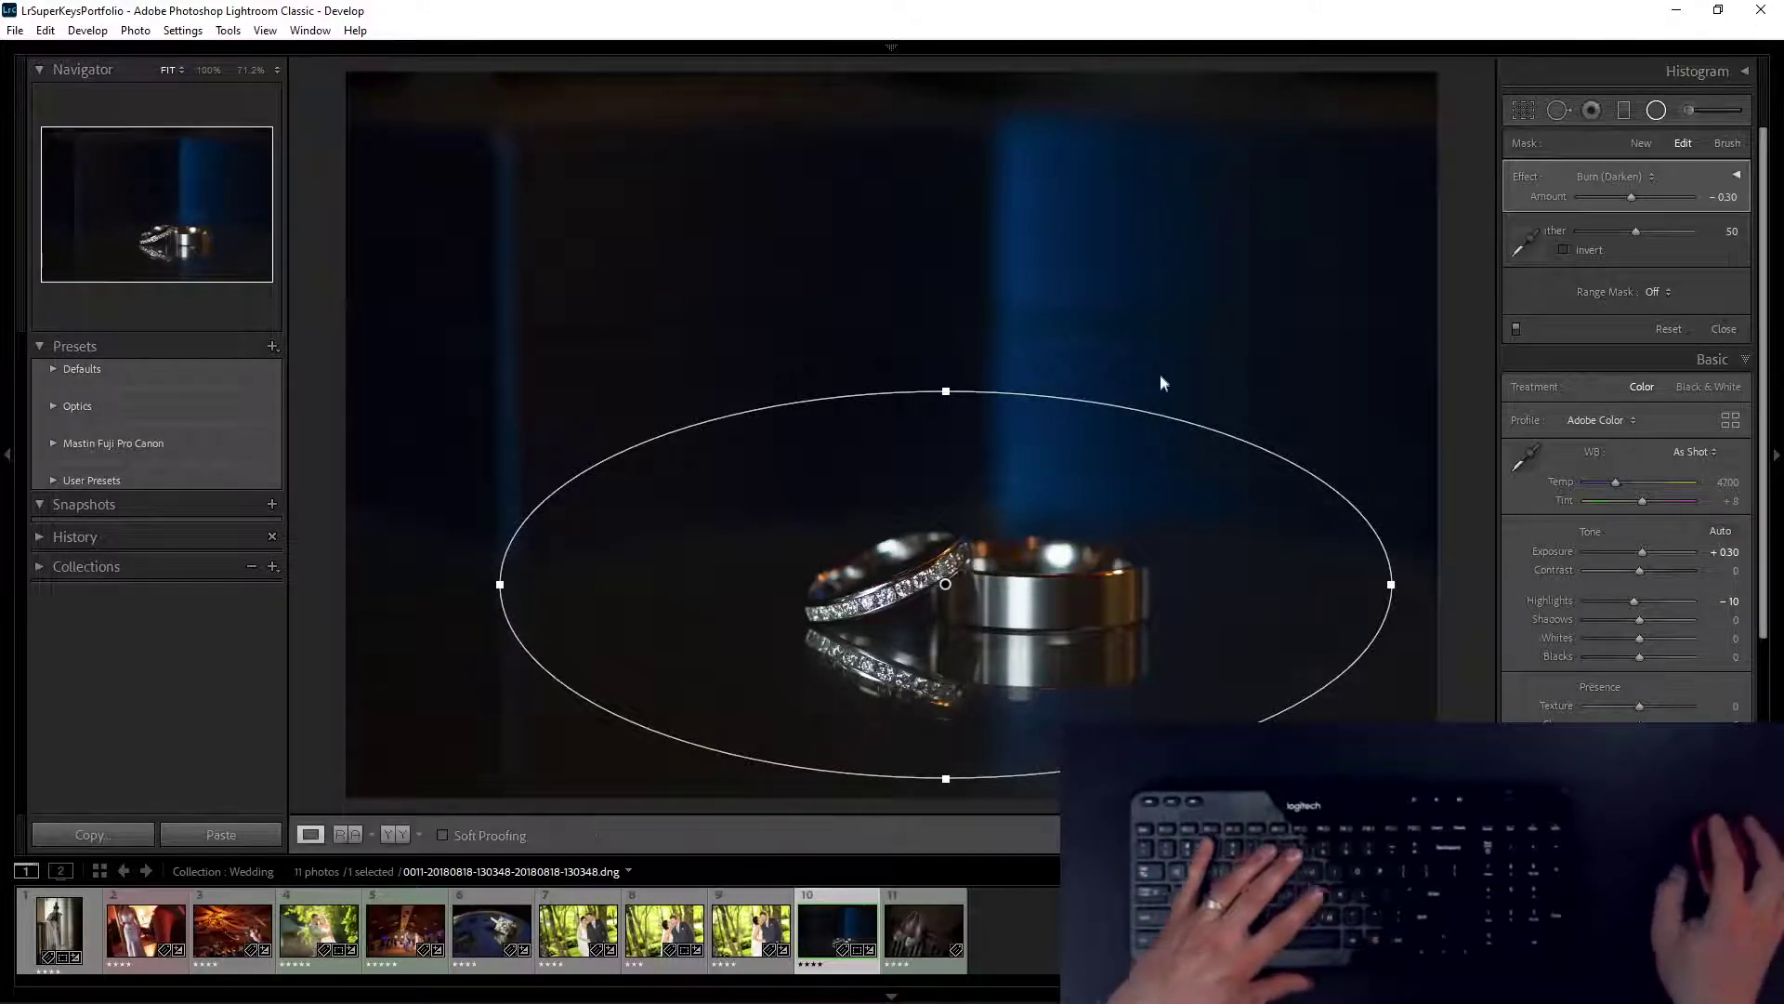
Step: Straighten the rings photo further to an angle of -1.90
key(r)
scroll(1162, 590, down, 4)
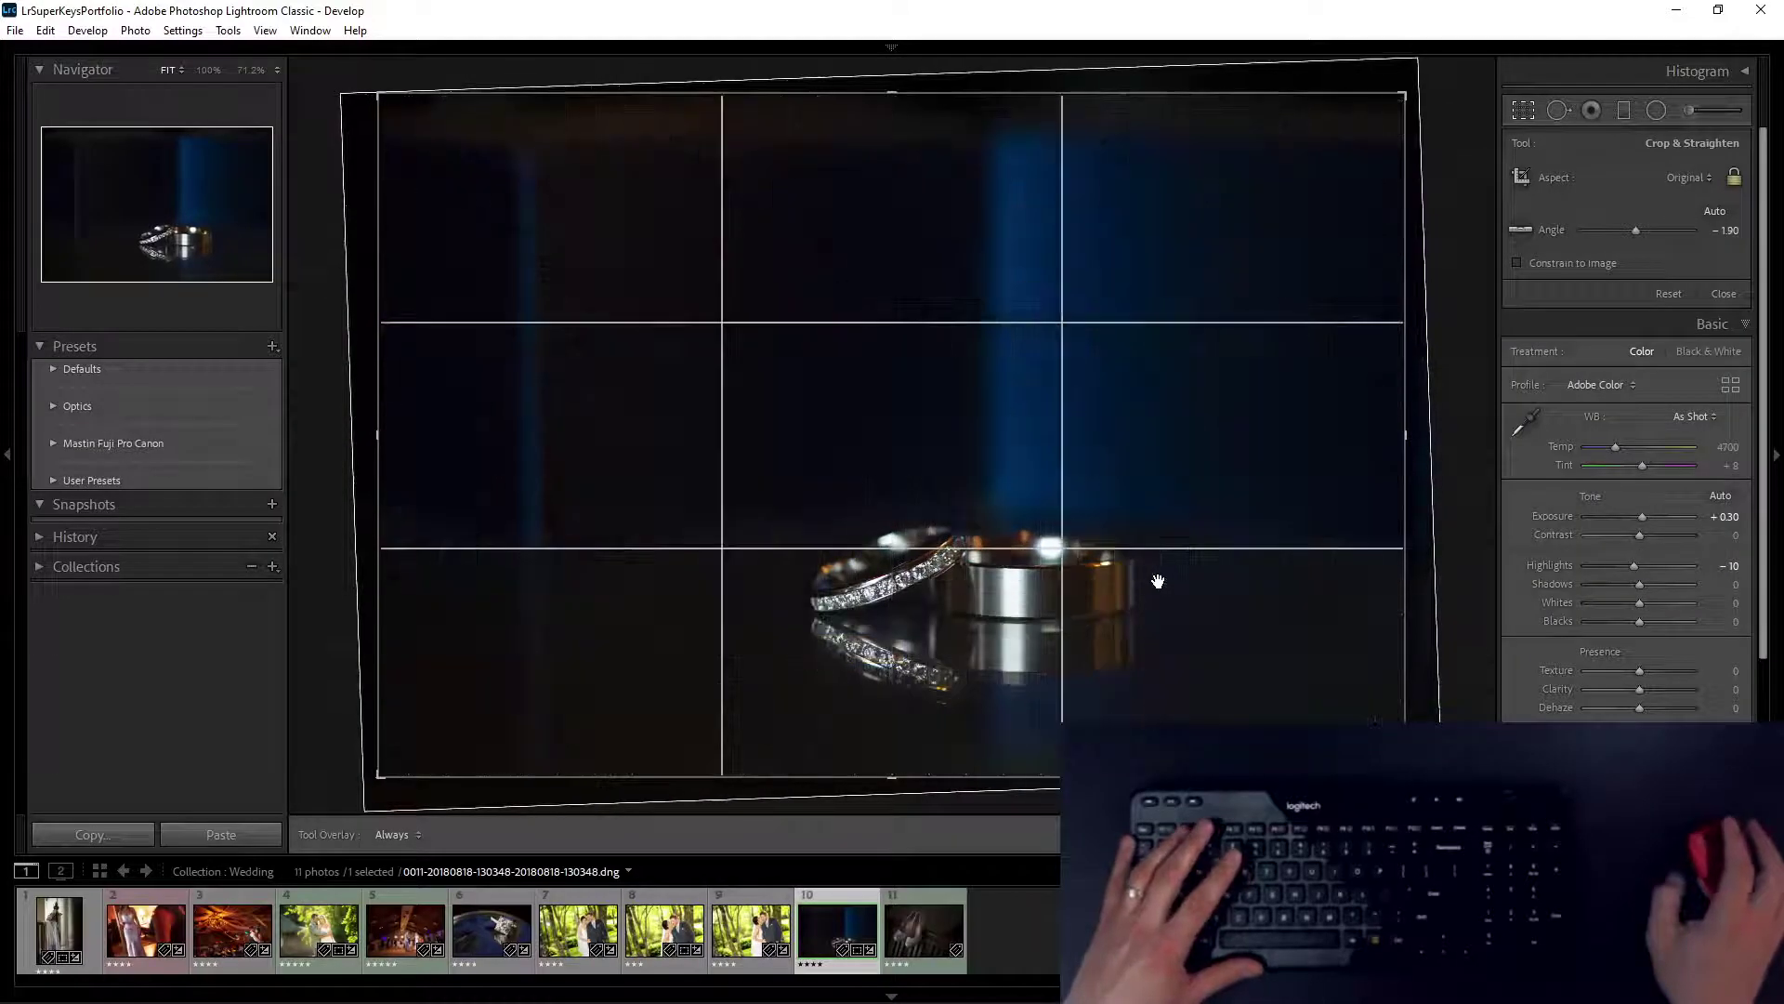
key(Return)
Step: Compare the before and after versions of the rings photo
key(backslash)
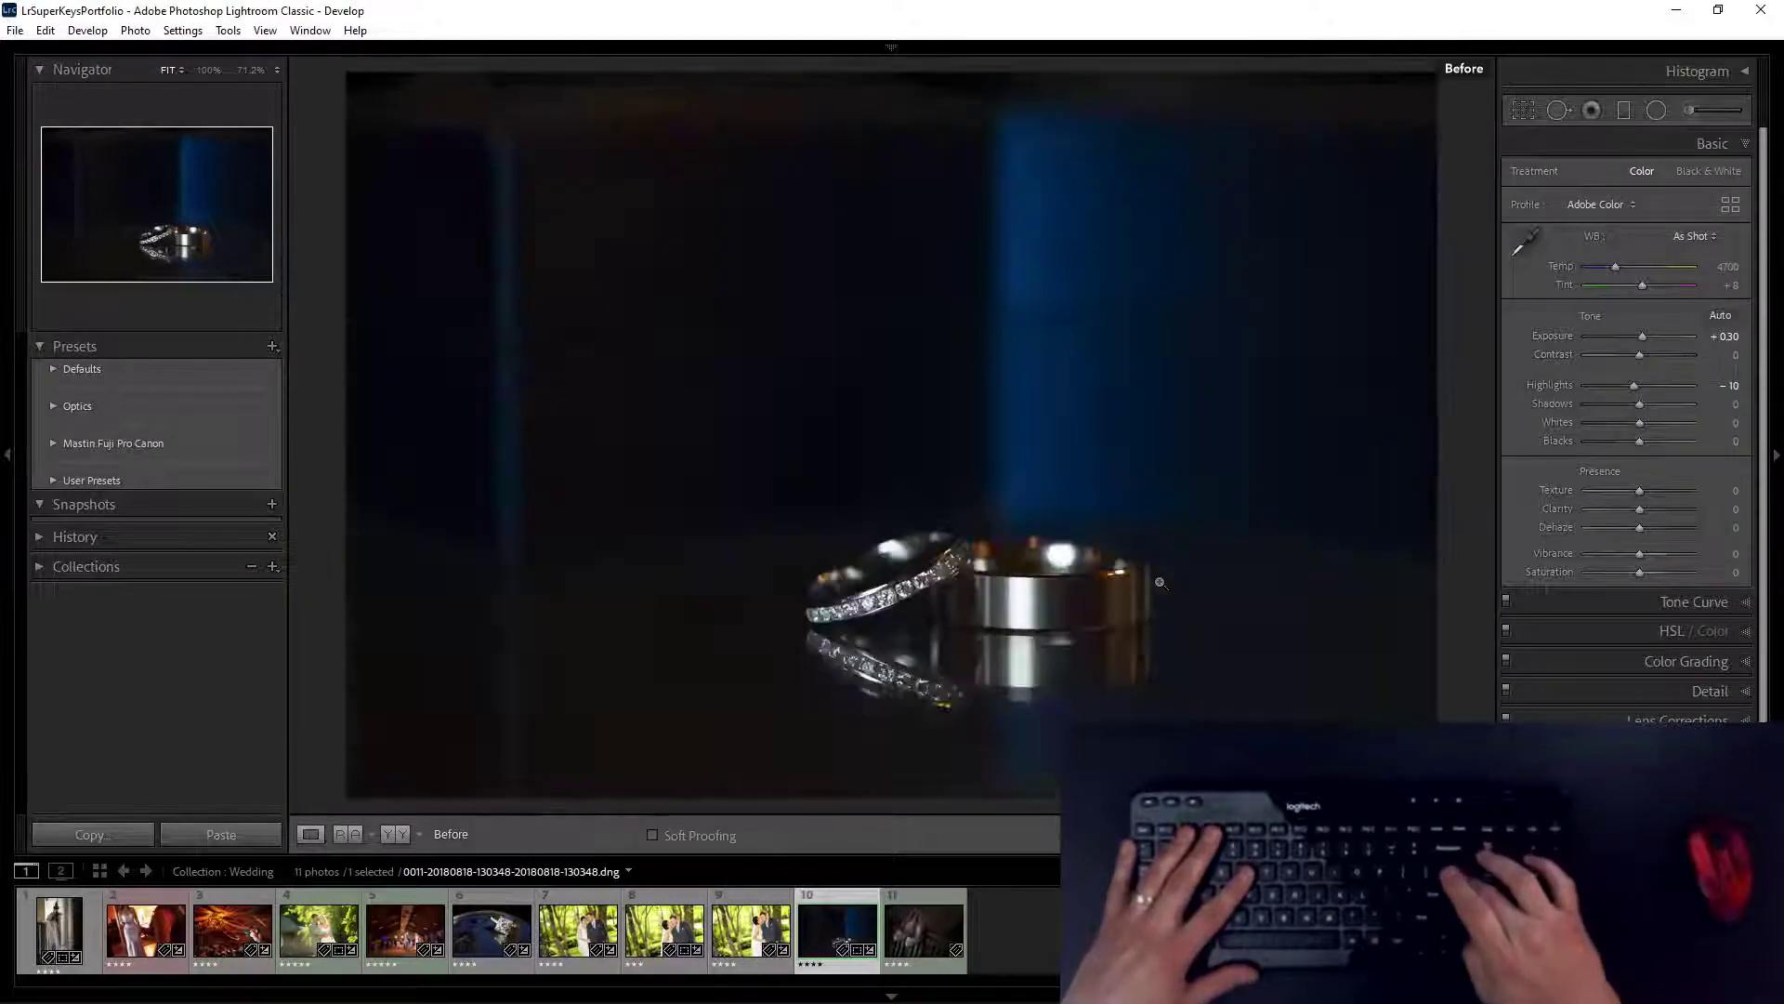
key(backslash)
key(backslash)
key(backslash)
key(backslash)
key(backslash)
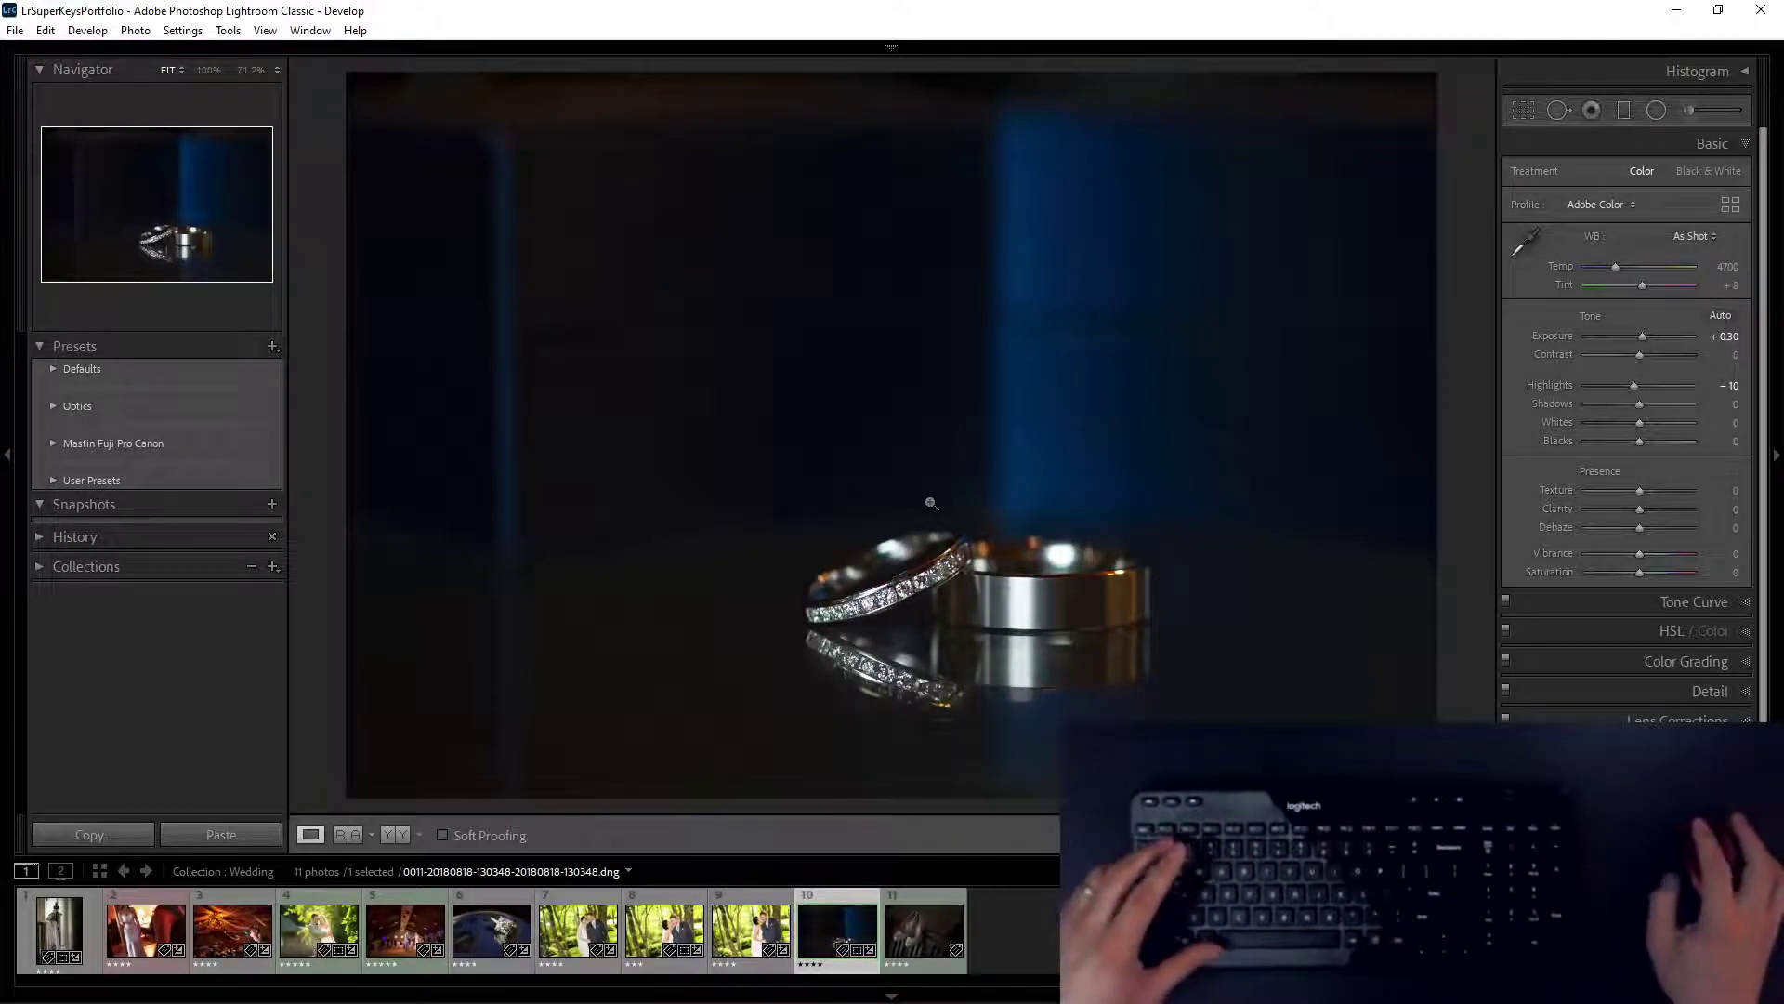
Step: Go to the photo of the glittery shoes on the railing and raise its exposure to +1.20
key(Right)
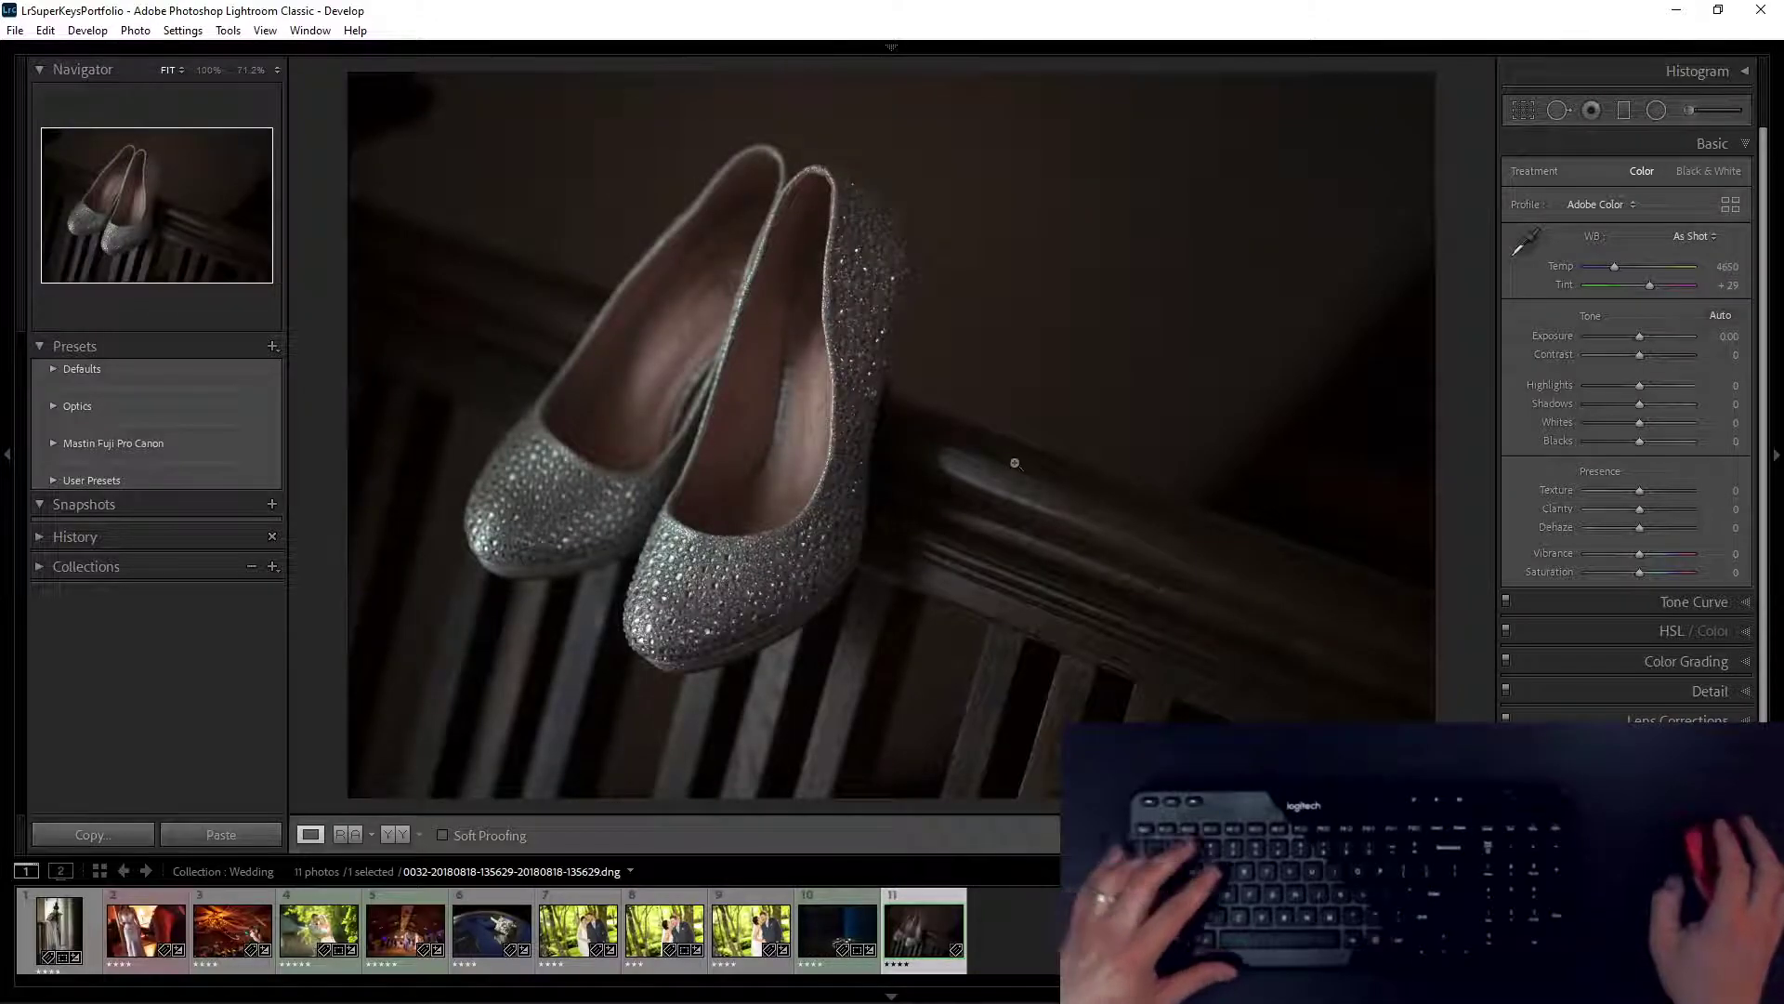
key(e)
scroll(1085, 437, up, 9)
scroll(1086, 438, up, 2)
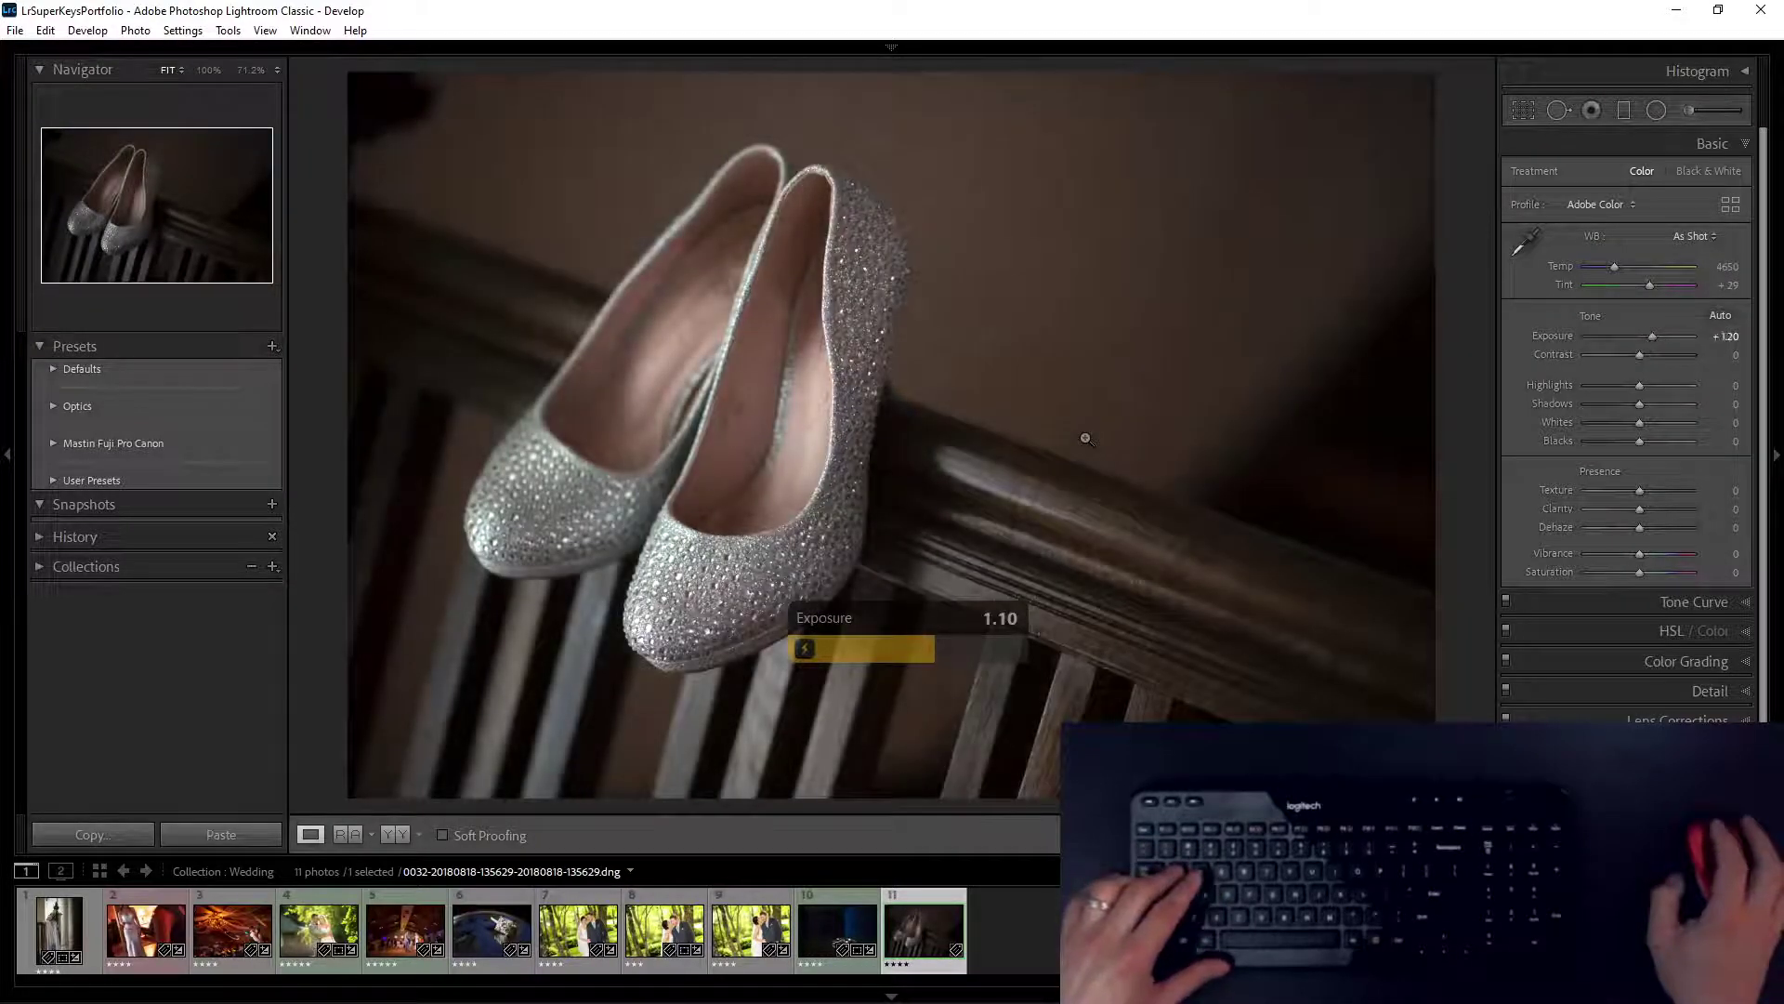
Step: Set the shoes photo's tone curve to Shadows -20, Darks -15 and Lights +20
key(z)
scroll(1085, 440, down, 4)
key(x)
scroll(1084, 444, down, 3)
key(c)
scroll(1085, 445, up, 4)
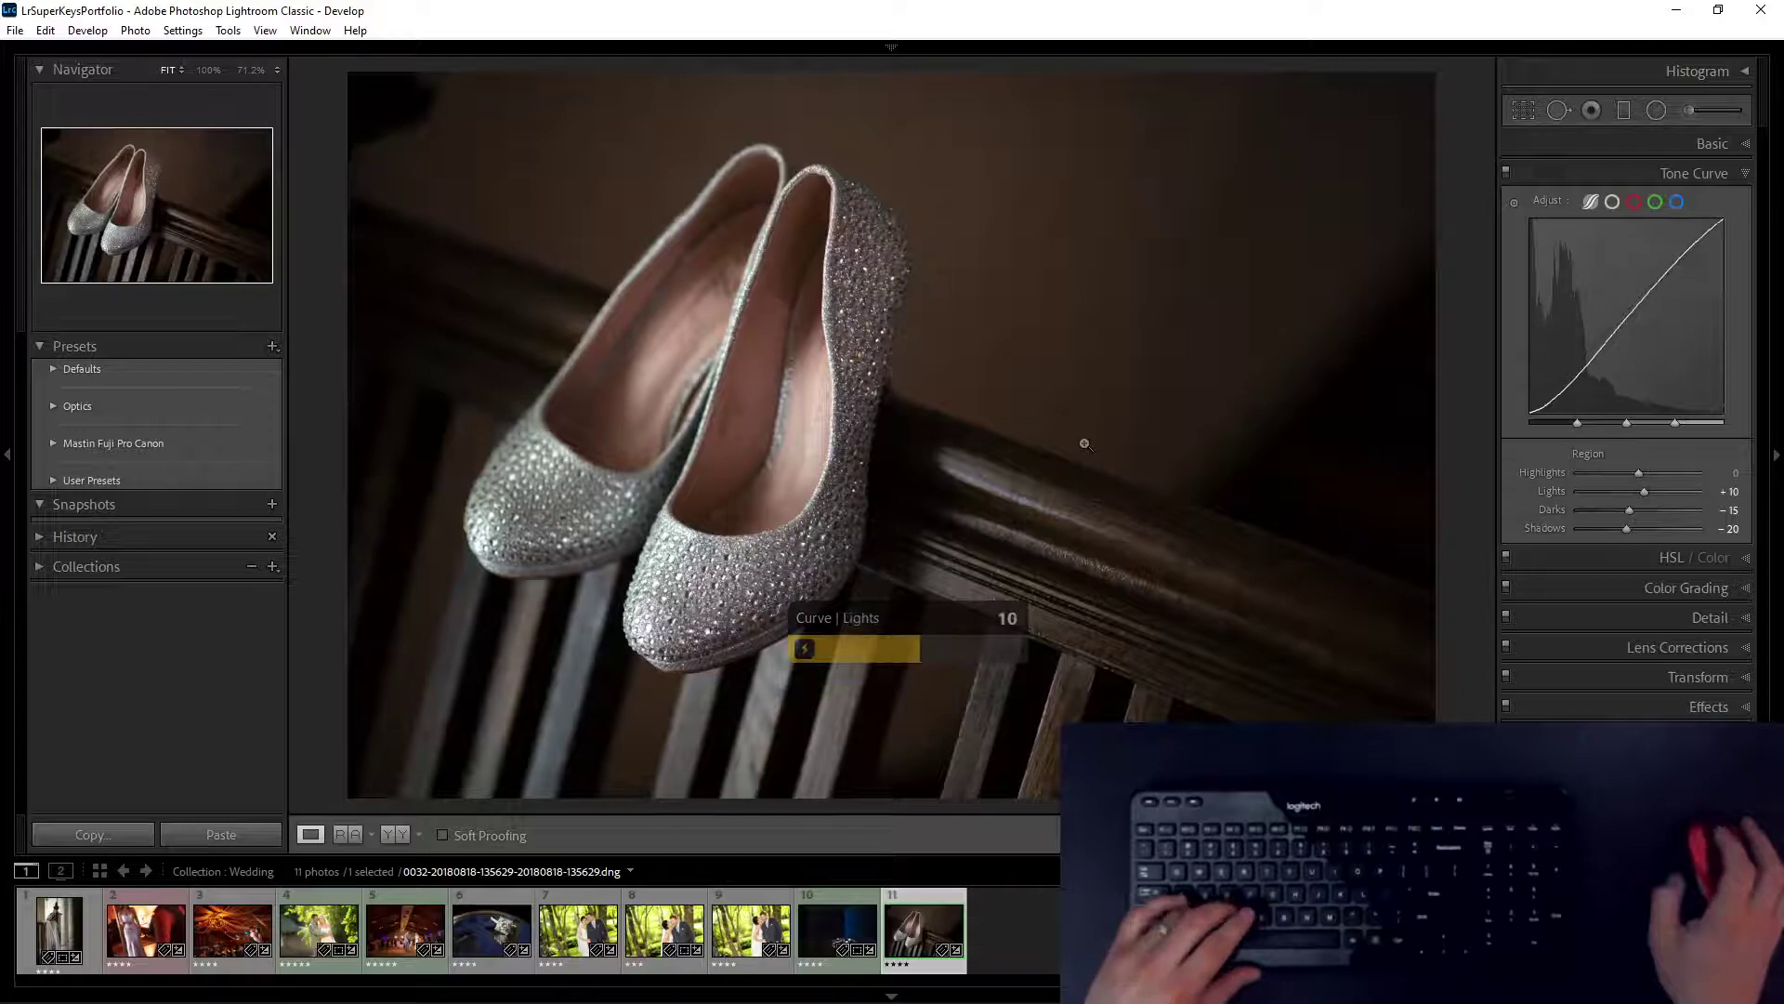
Step: Add a Burn (Darken) radial filter around the shoes, rotate it to follow their slant and slightly strengthen the darkening
key(Tab)
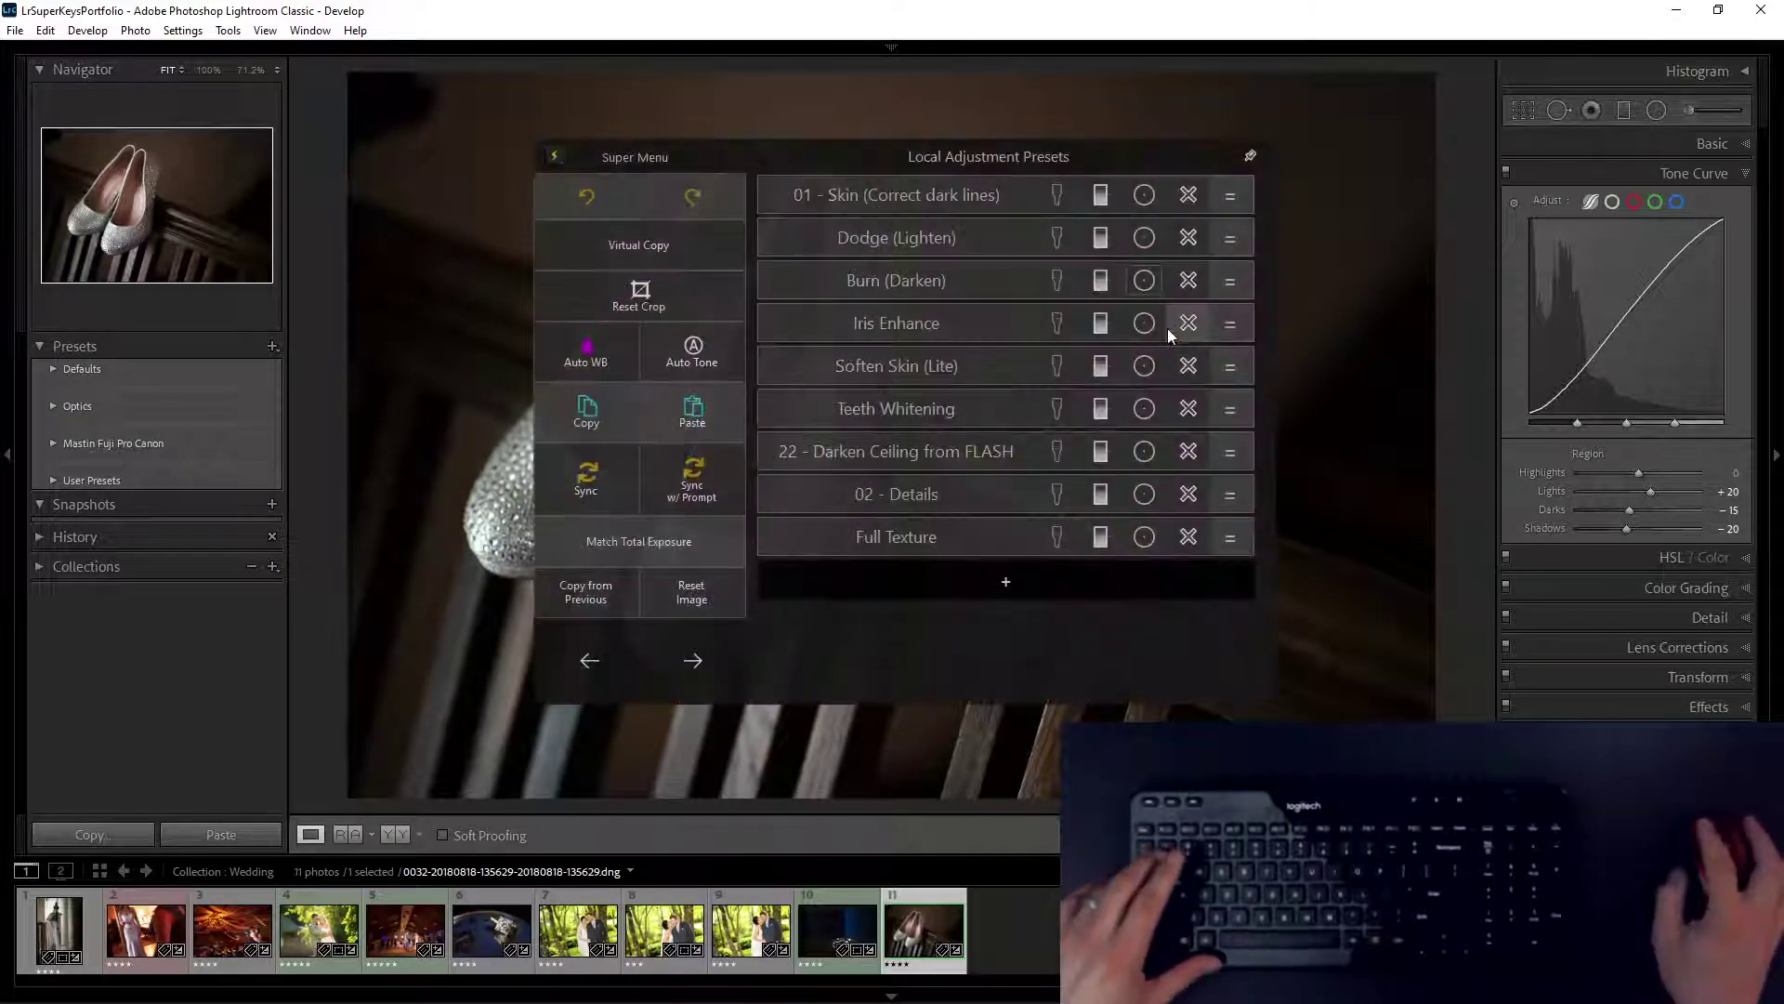
click(1144, 284)
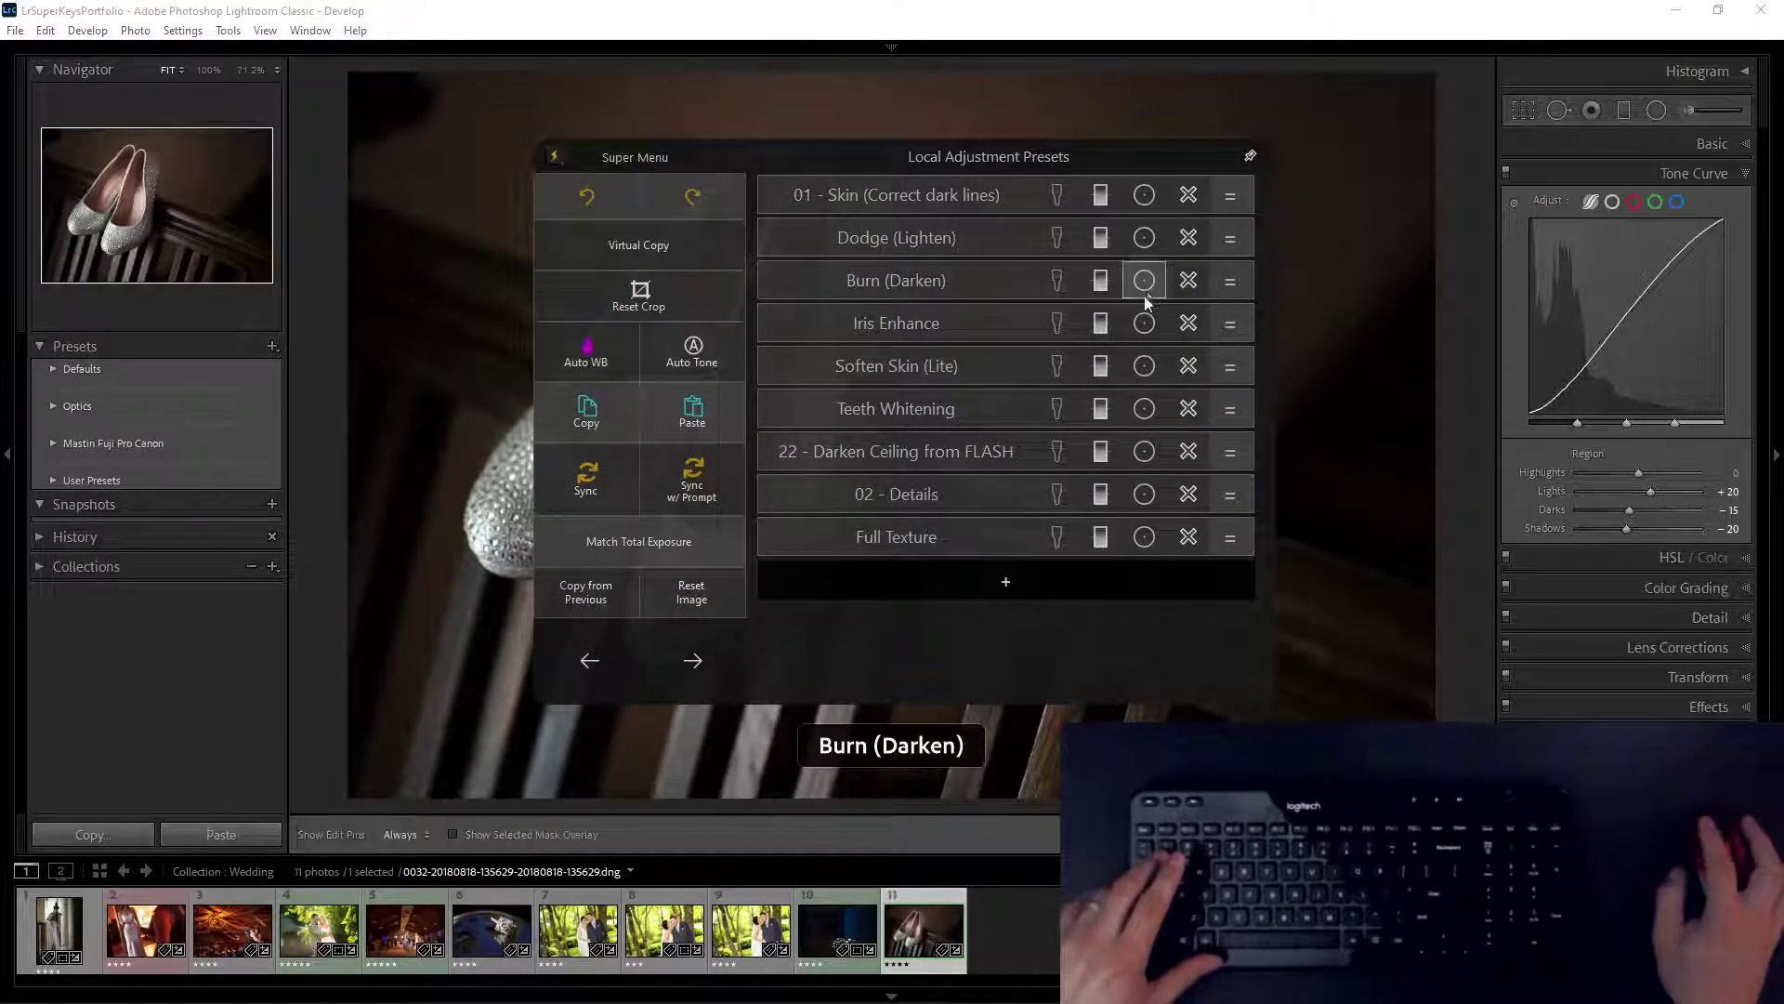
mouse_move(826, 566)
mouse_down()
mouse_move(975, 756)
mouse_move(1060, 769)
mouse_up()
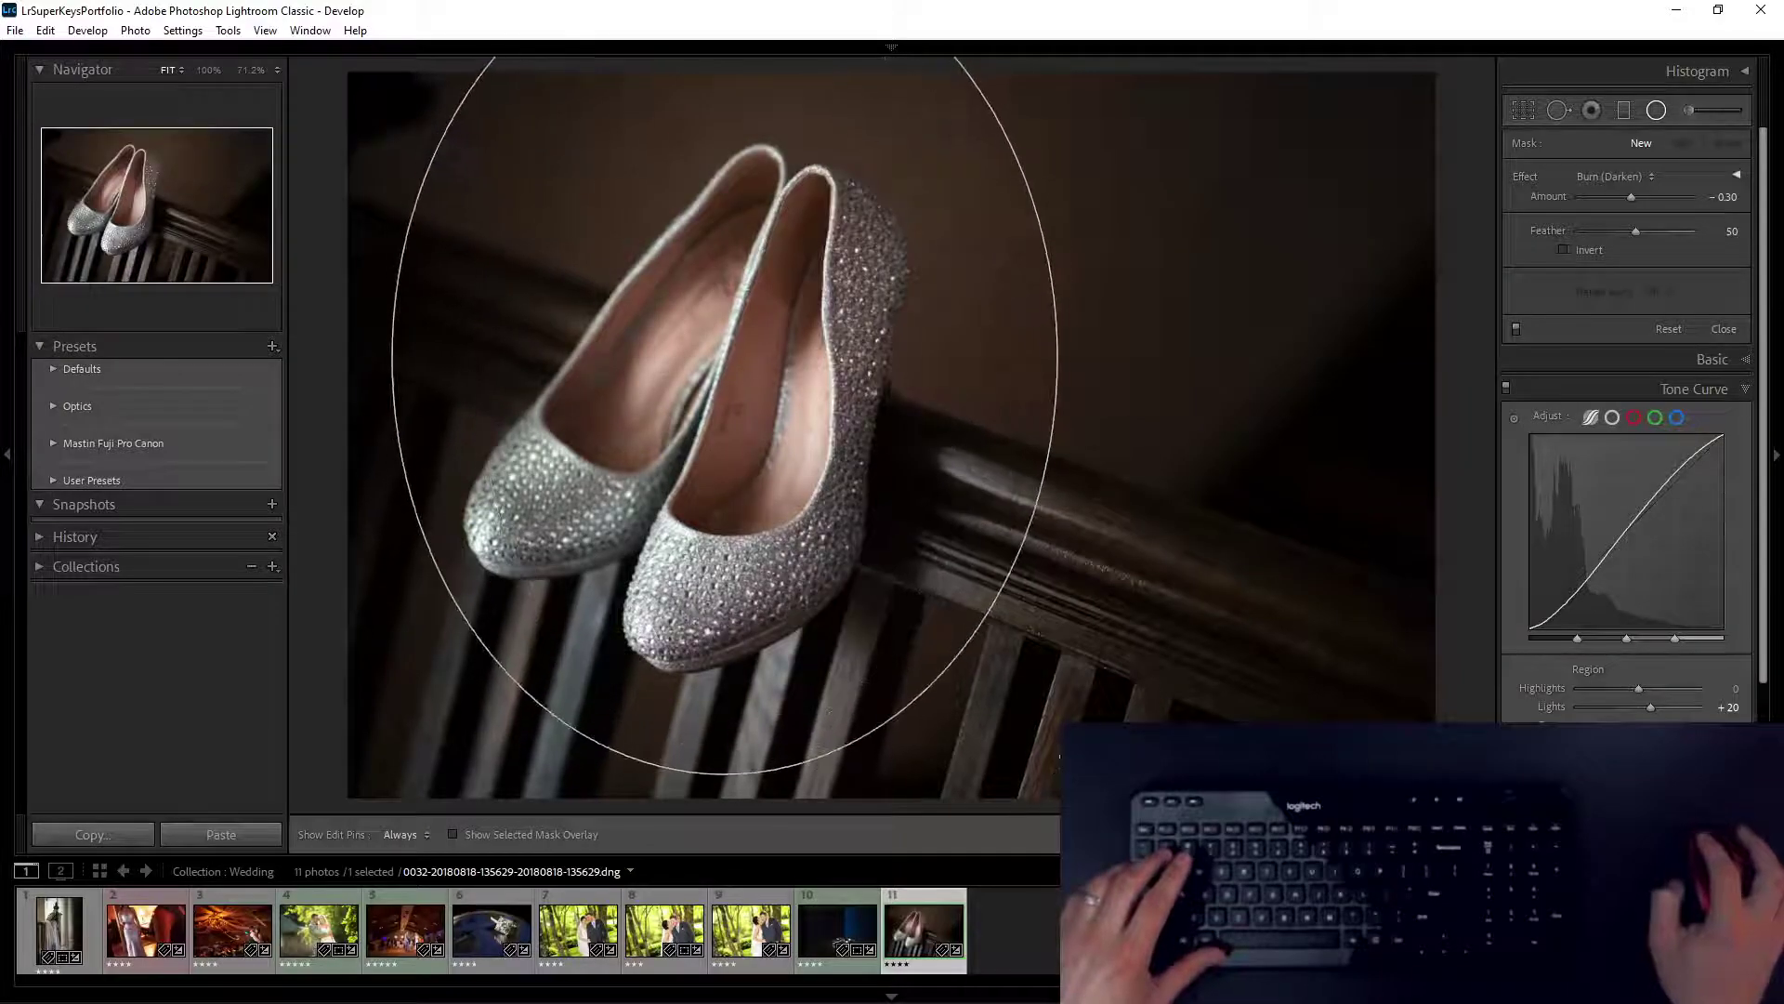
drag(1079, 360, 1039, 522)
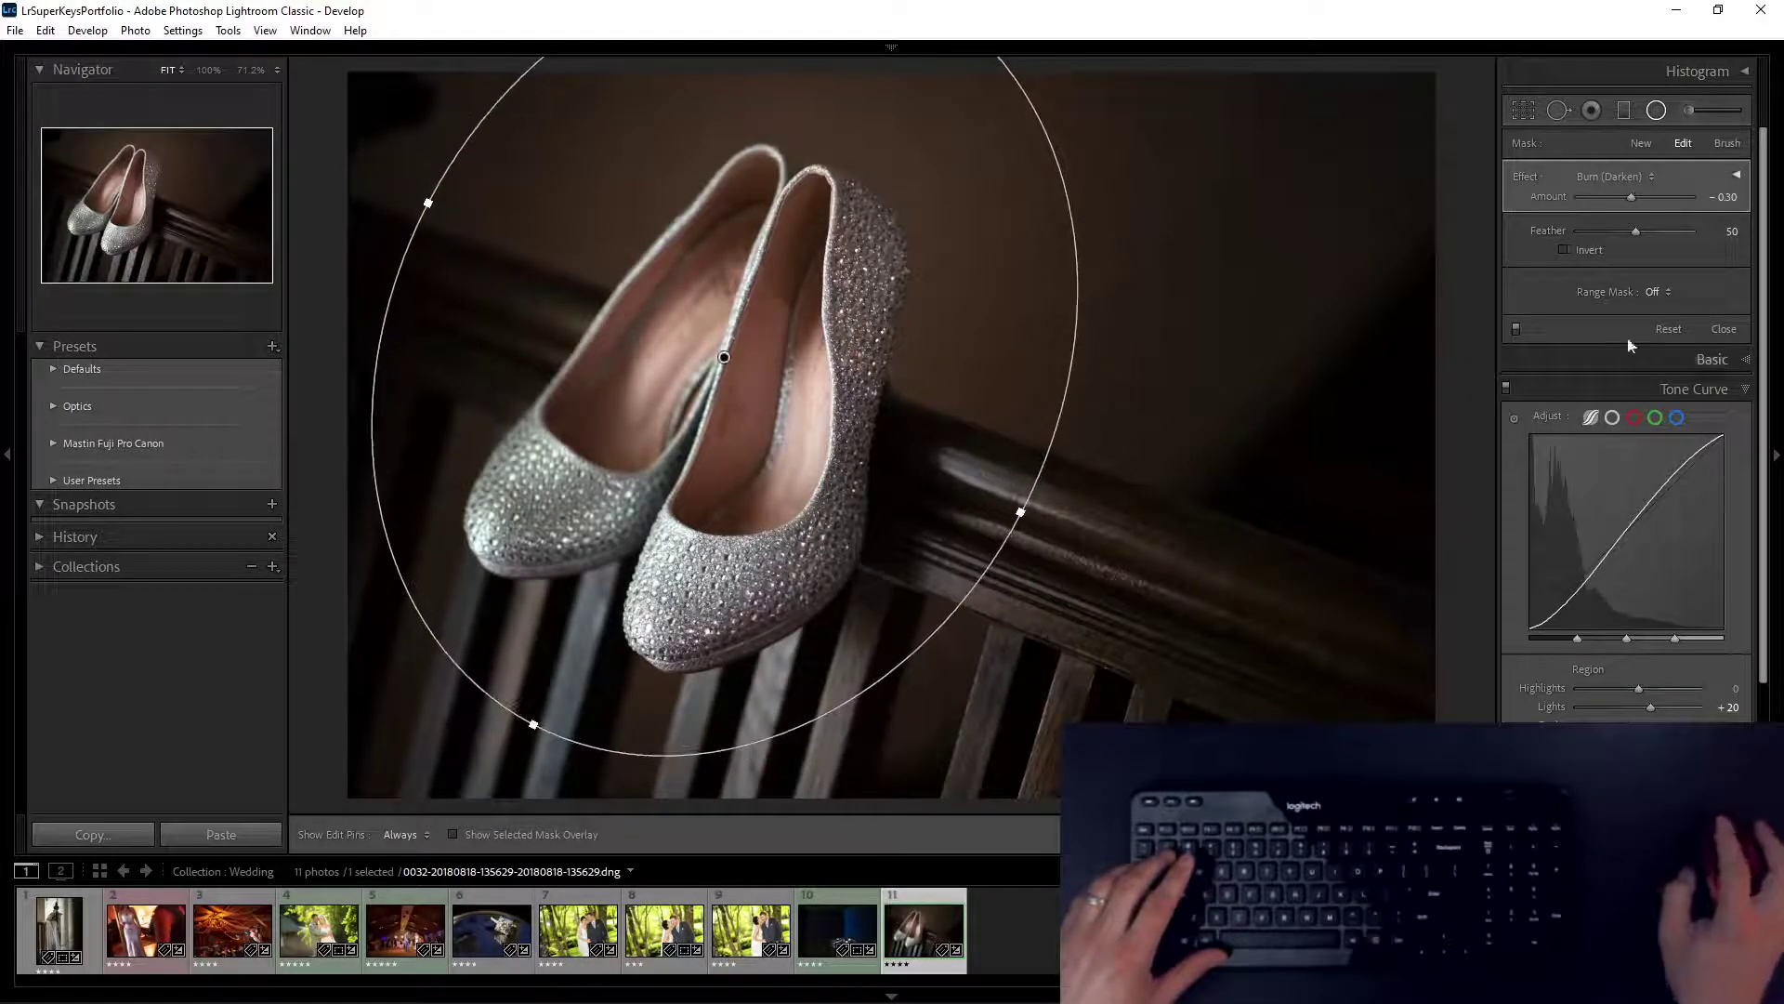
mouse_move(1631, 199)
mouse_down()
mouse_move(1660, 237)
mouse_move(1626, 197)
mouse_up()
click(1657, 109)
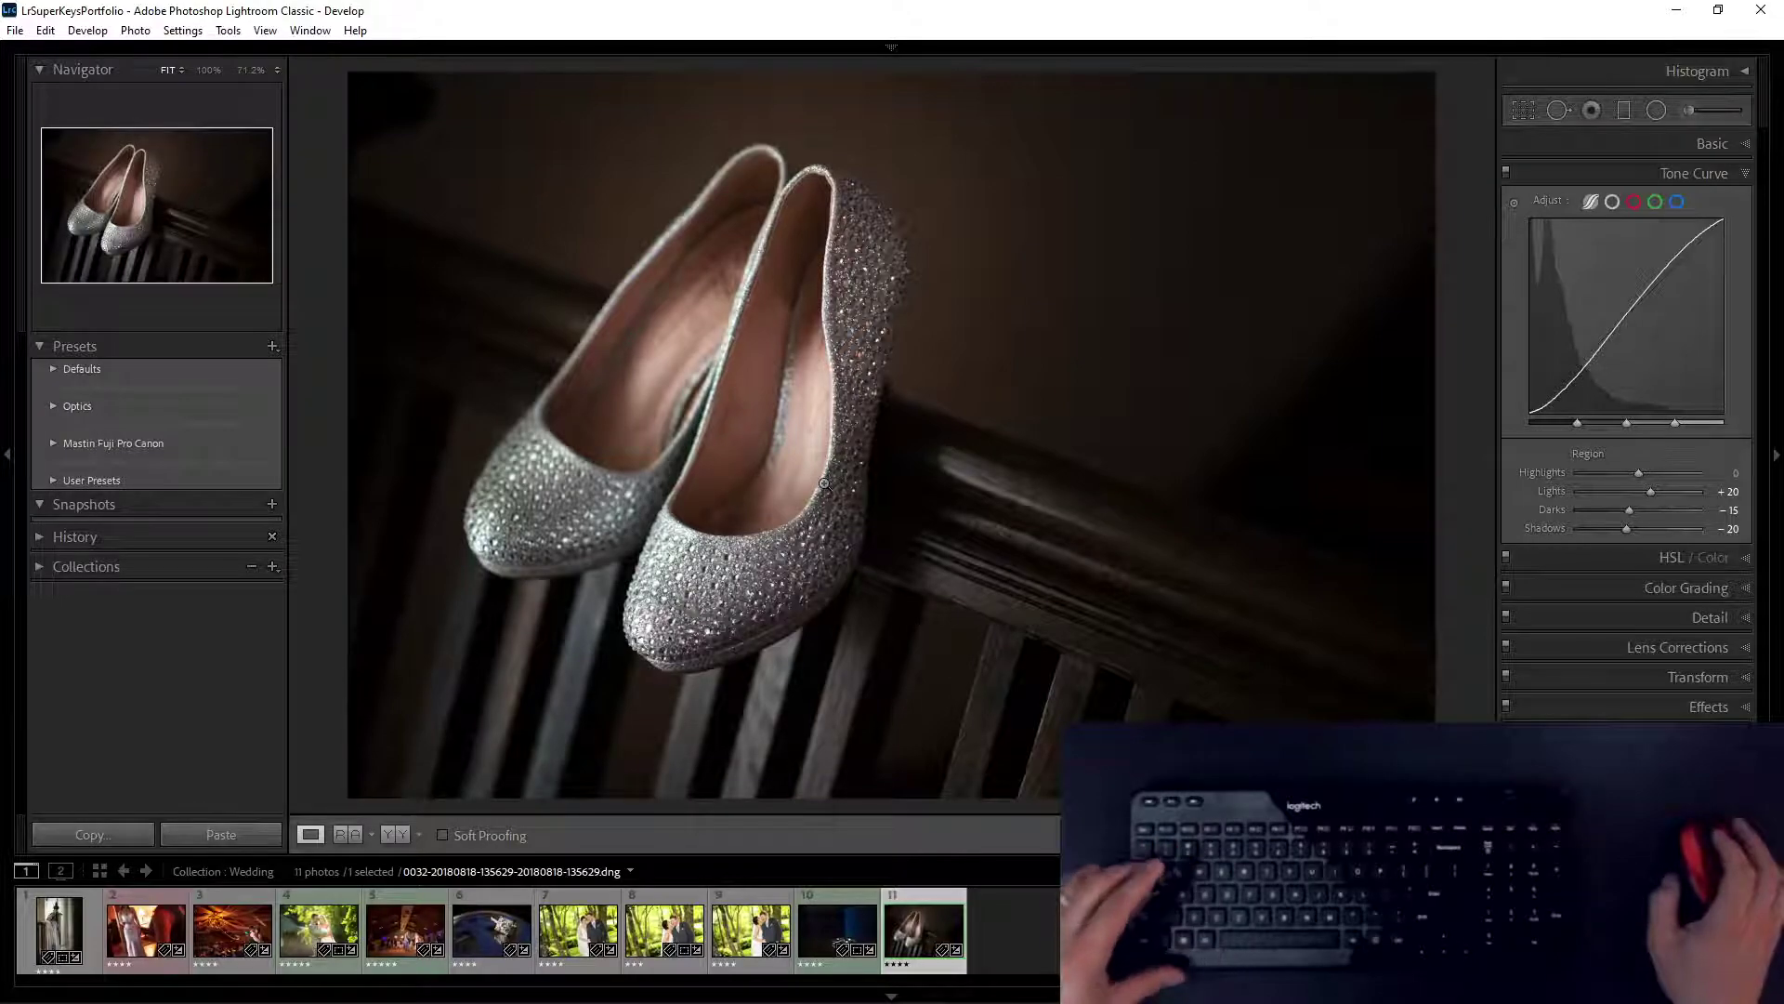
Step: Brush the 02 - Details preset over the sparkling toes of both shoes
key(Tab)
click(940, 496)
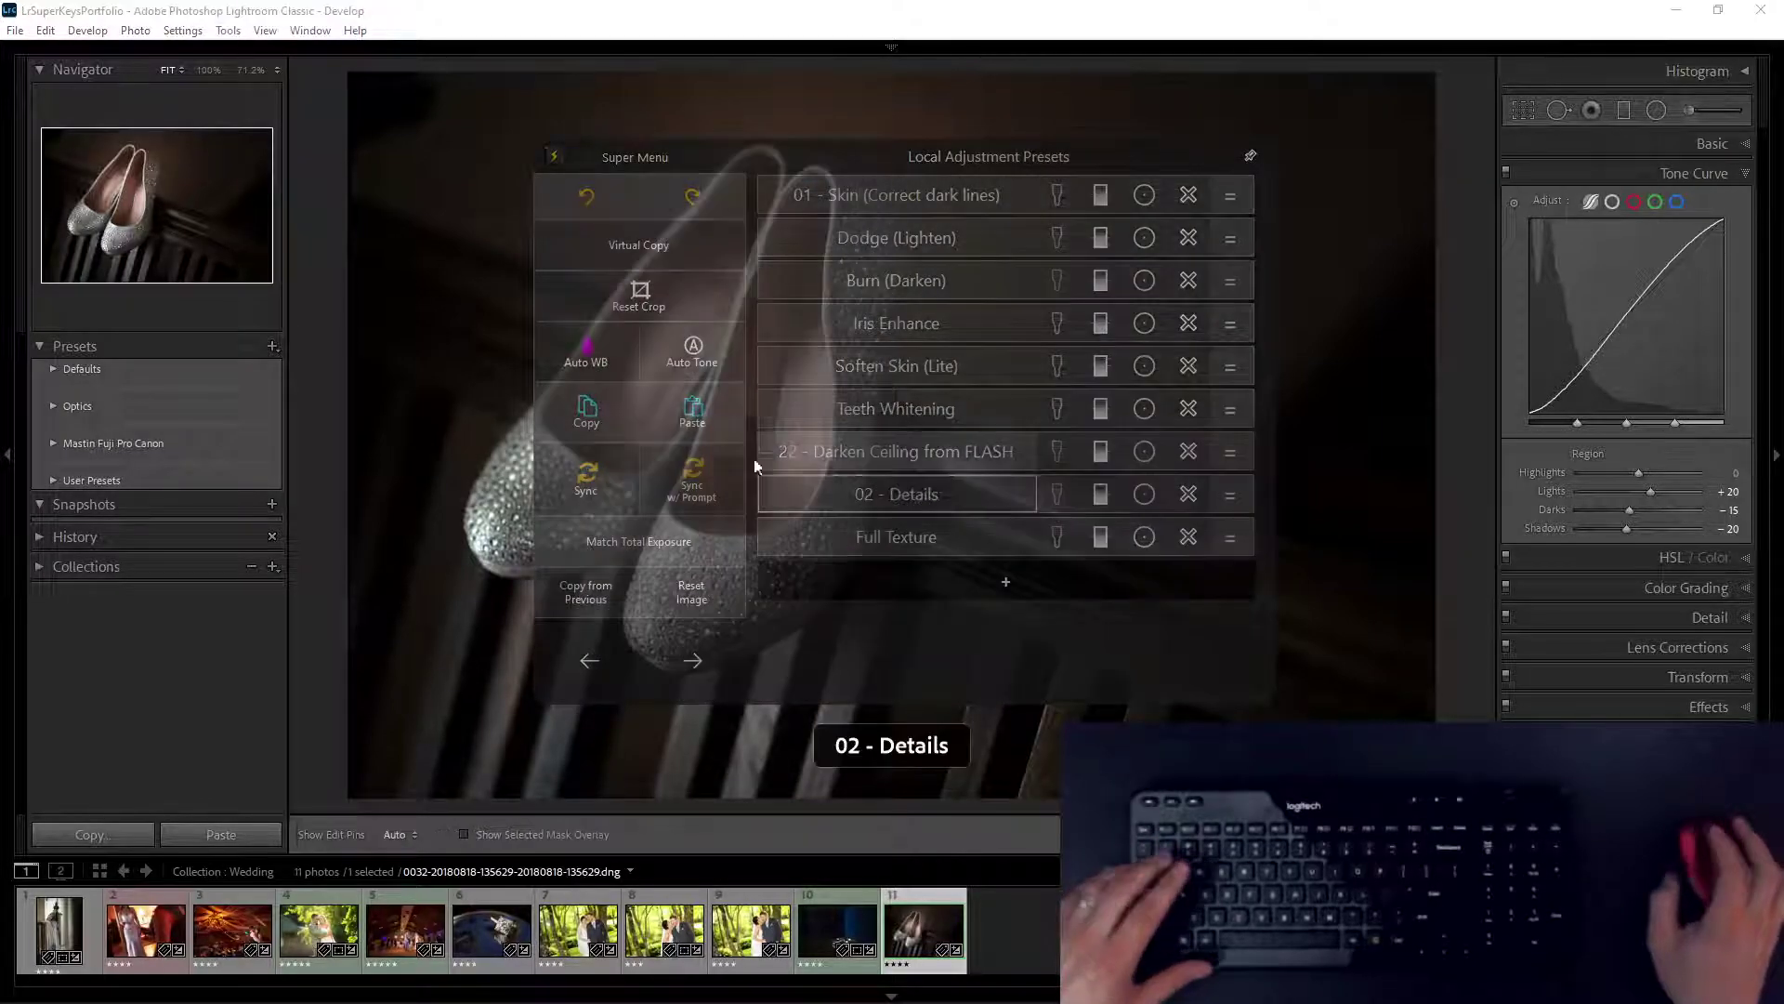
mouse_move(720, 606)
mouse_down()
mouse_move(788, 542)
mouse_move(848, 294)
mouse_move(733, 580)
mouse_move(587, 592)
mouse_move(525, 495)
mouse_move(570, 558)
mouse_move(810, 585)
mouse_move(854, 291)
mouse_move(829, 402)
mouse_move(583, 540)
mouse_up()
key(h)
key(k)
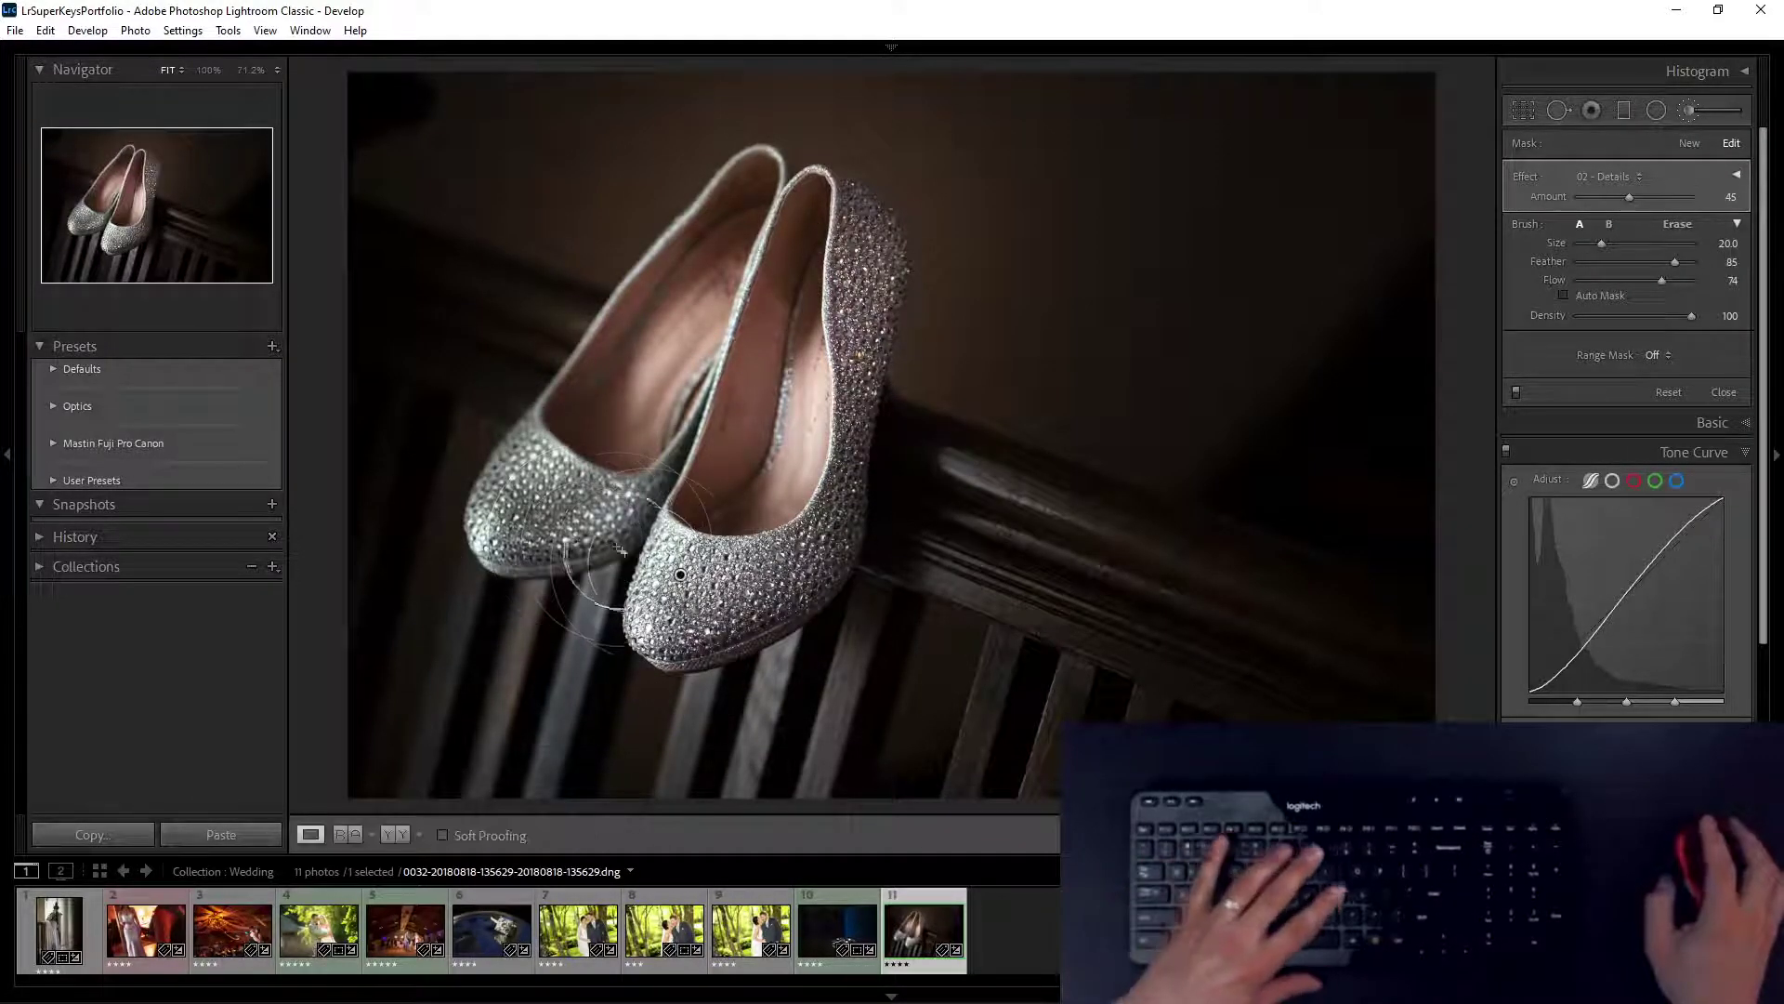
Step: Compare the before and after versions of the shoes photo
key(backslash)
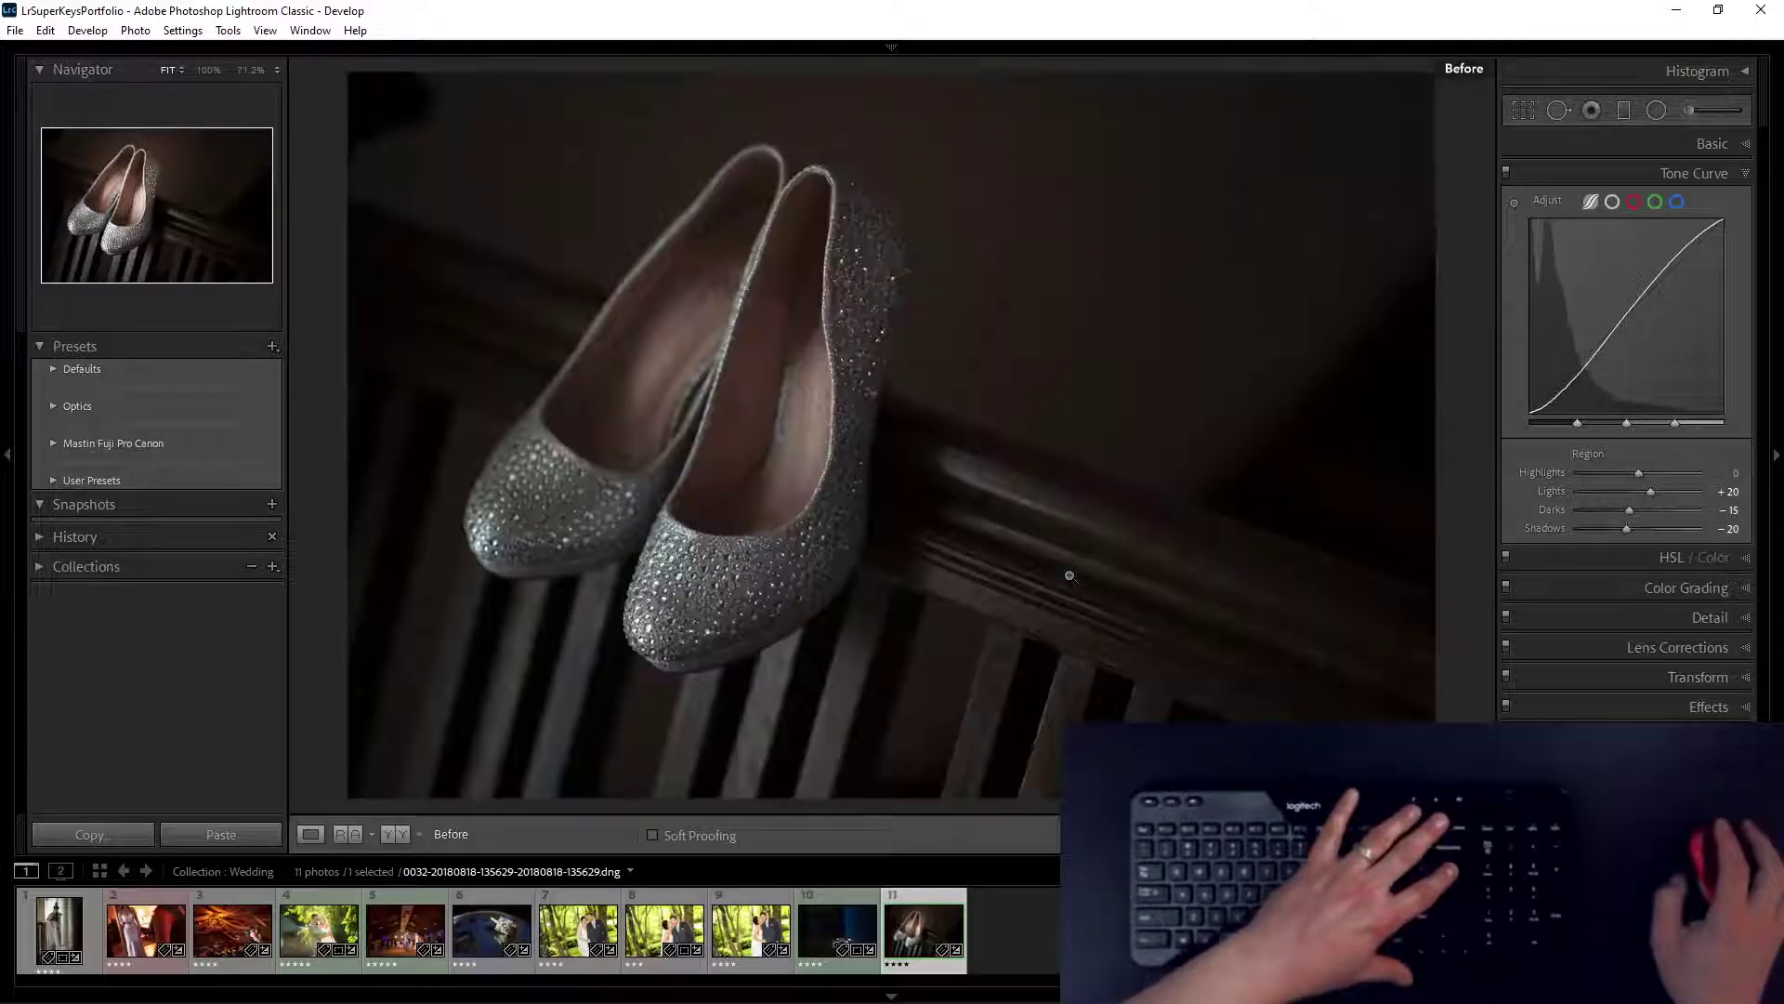
key(backslash)
key(backslash)
key(backslash)
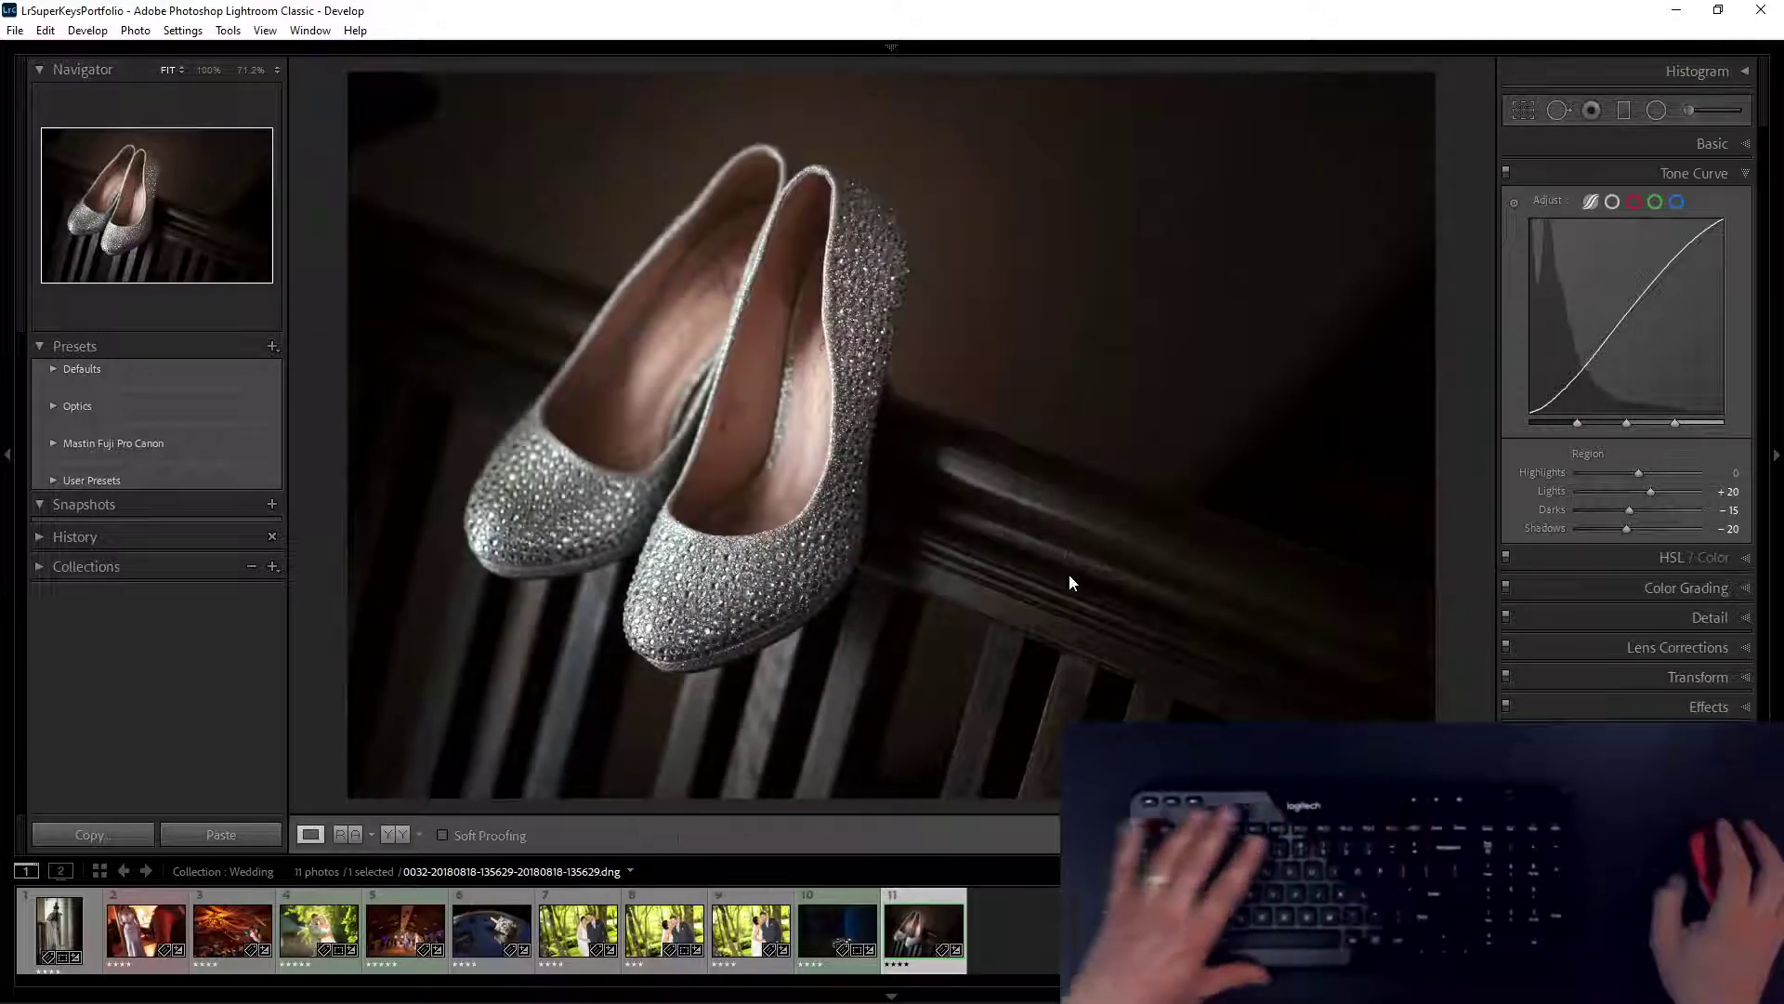